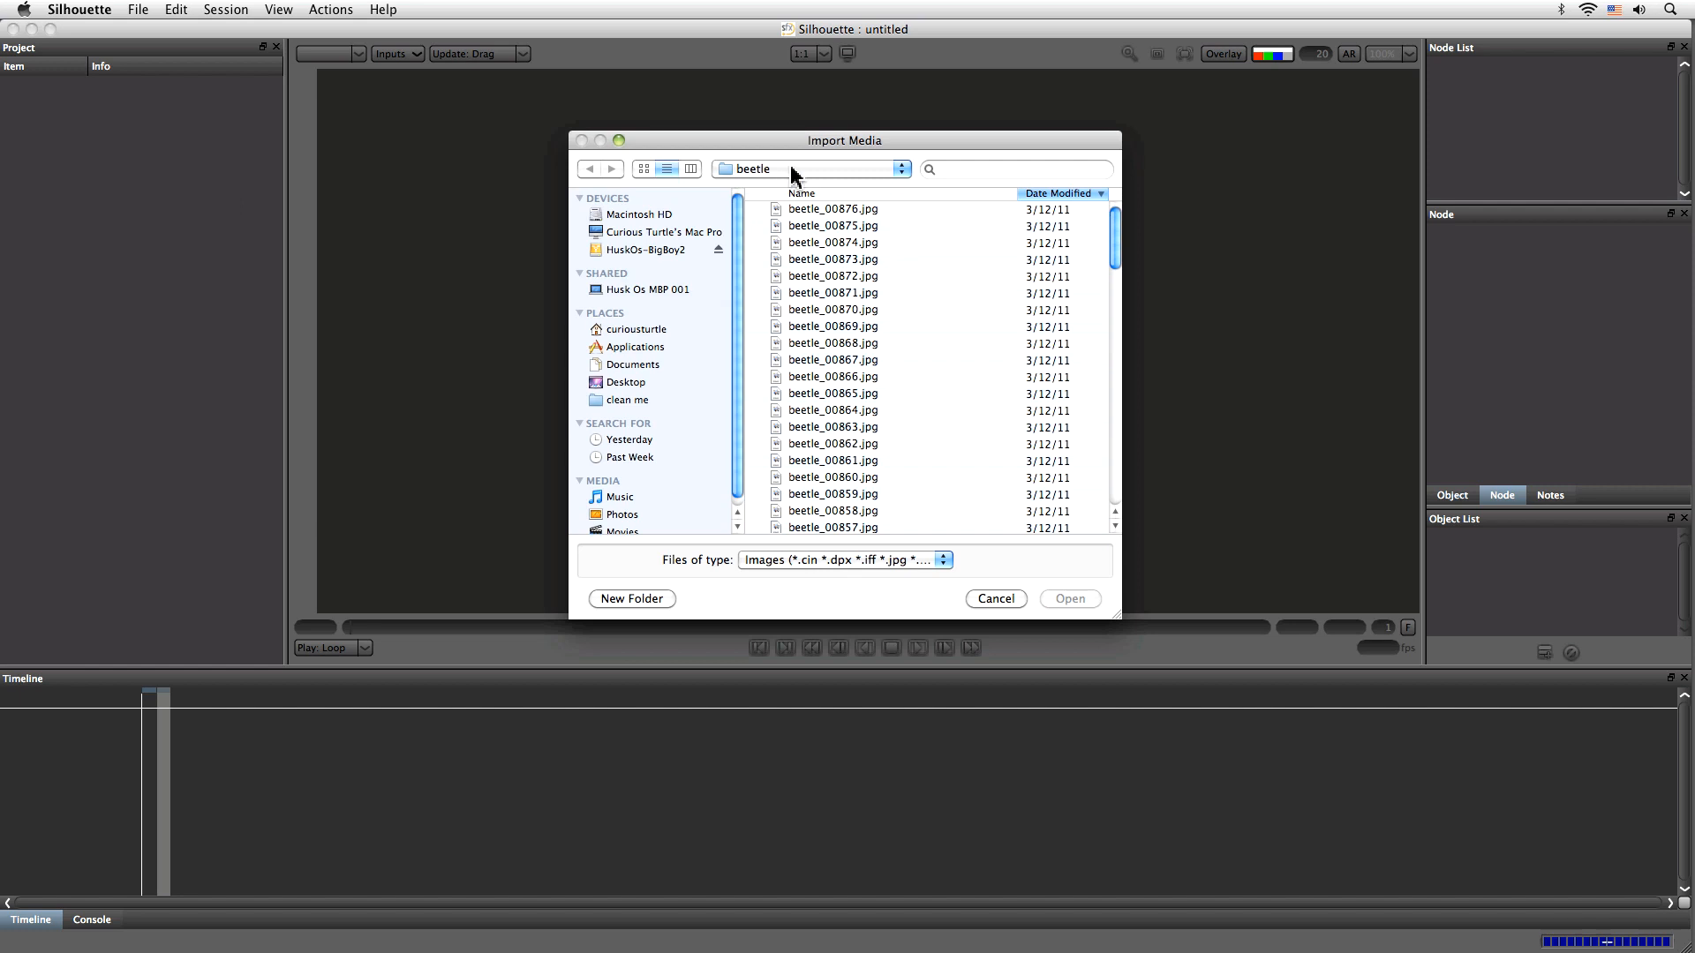
Import the bridge_0001.jpg image sequence from the bridge folder inside "Ex 03 - Strategies for Multiple Object Roto"
left_click(800, 187)
left_click(801, 169)
left_click(798, 188)
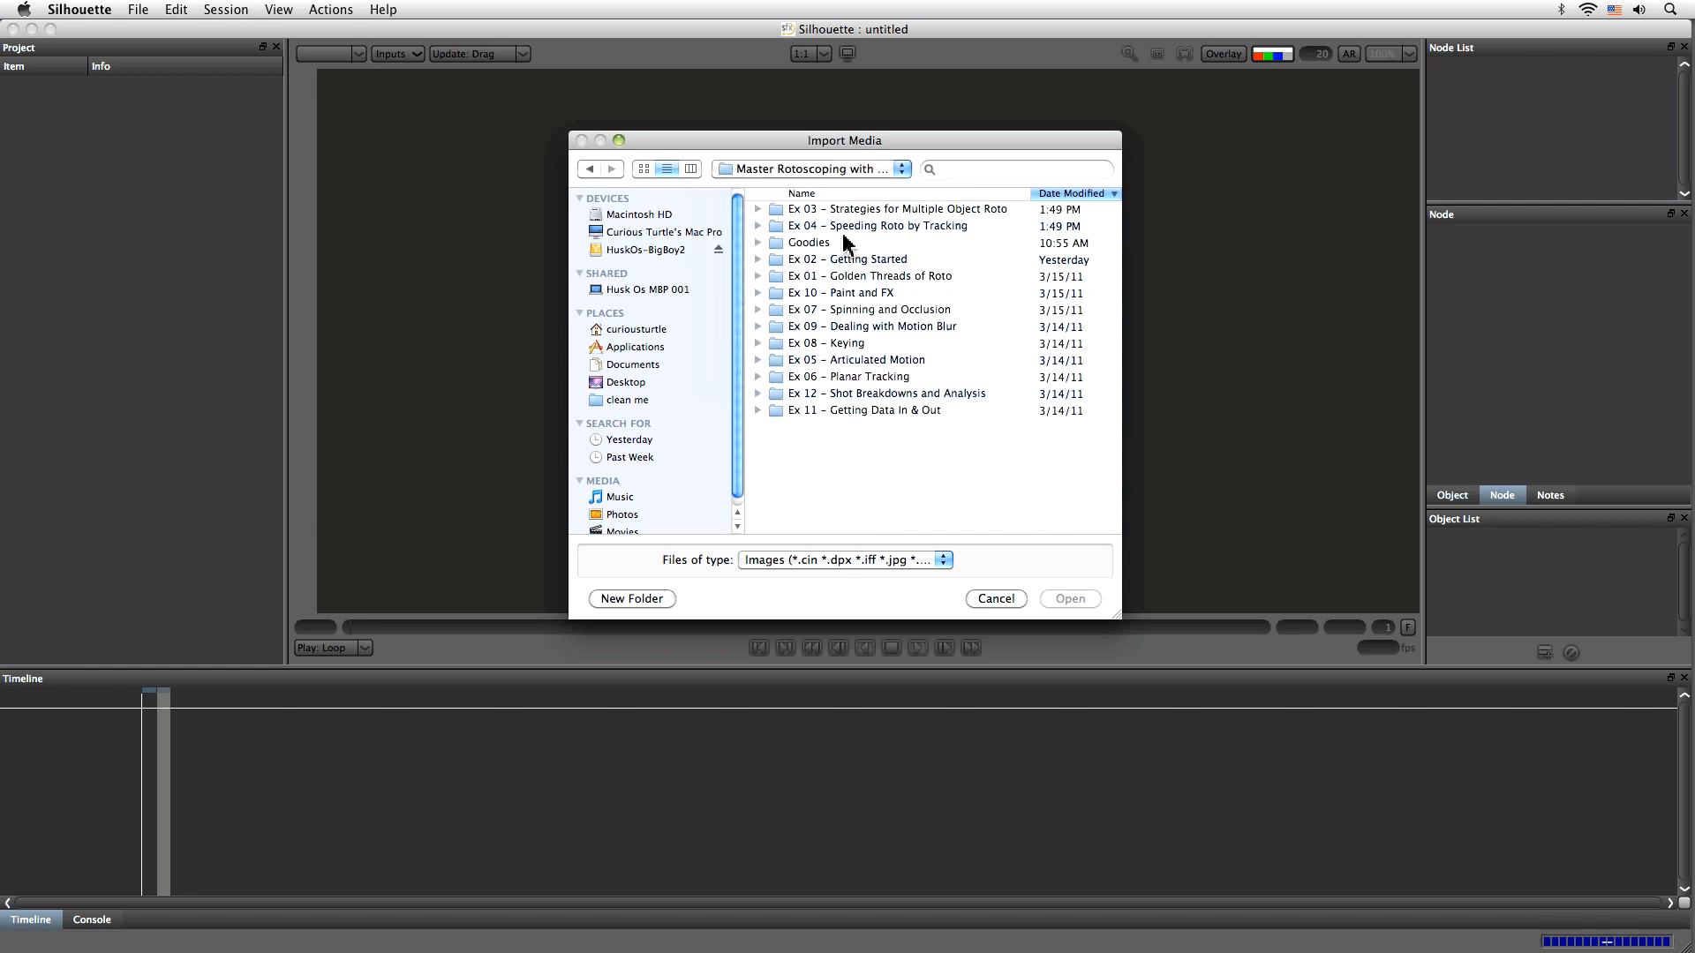
double_click(841, 225)
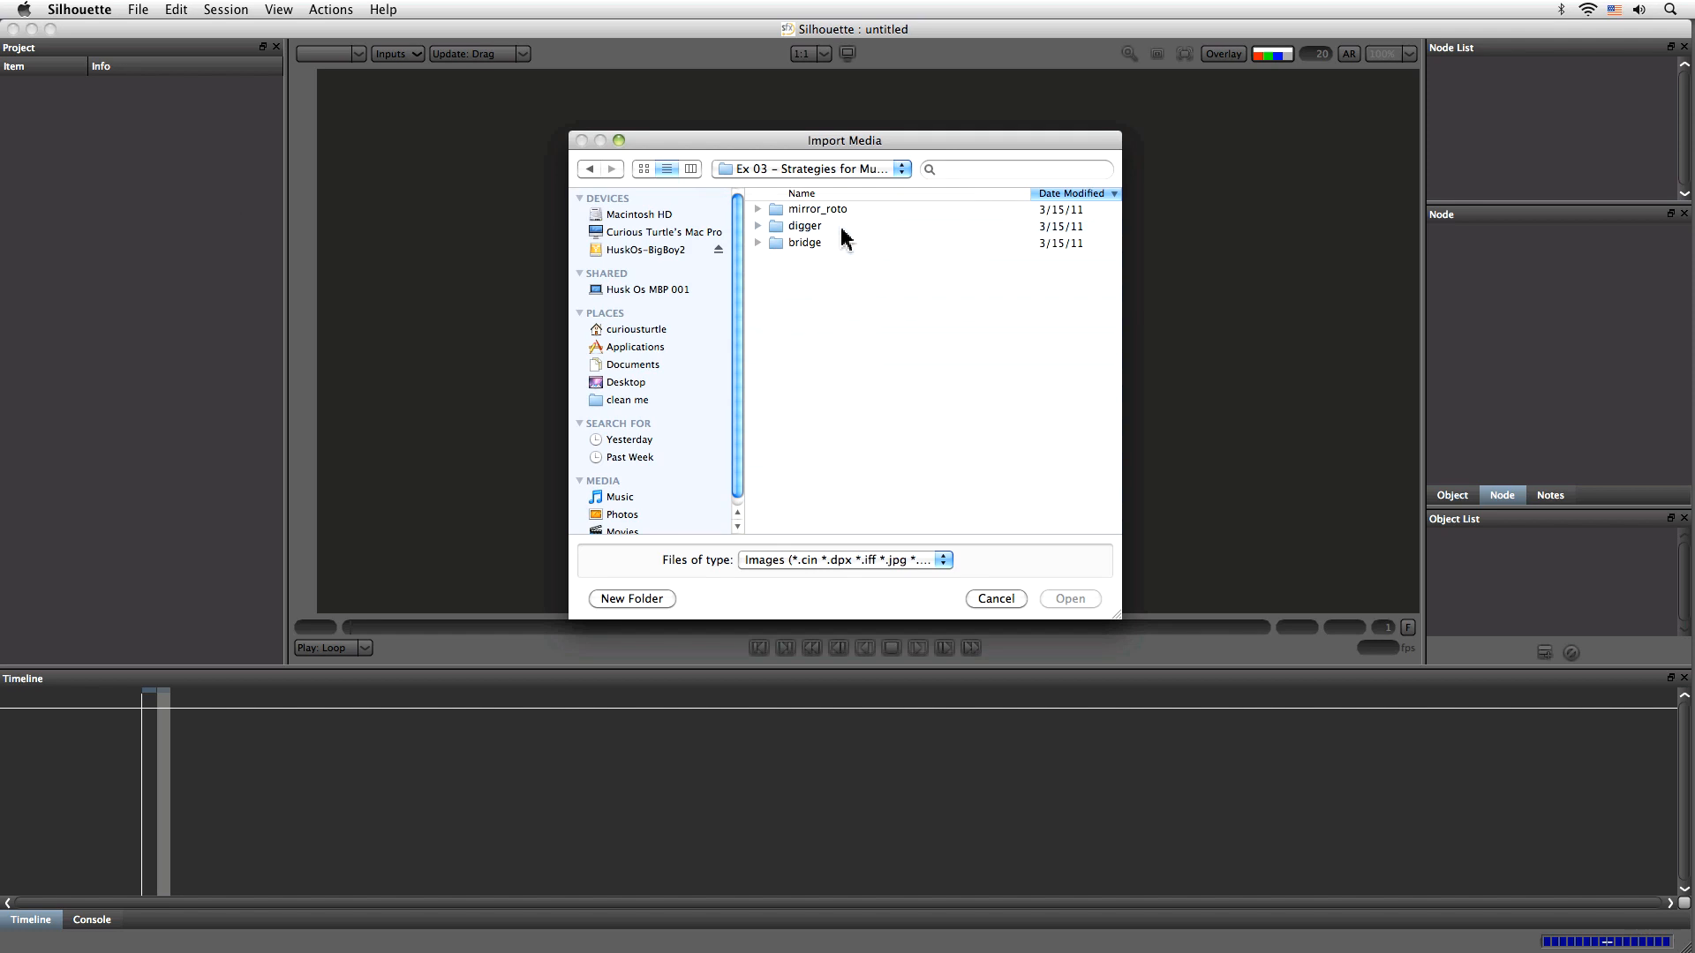
double_click(824, 243)
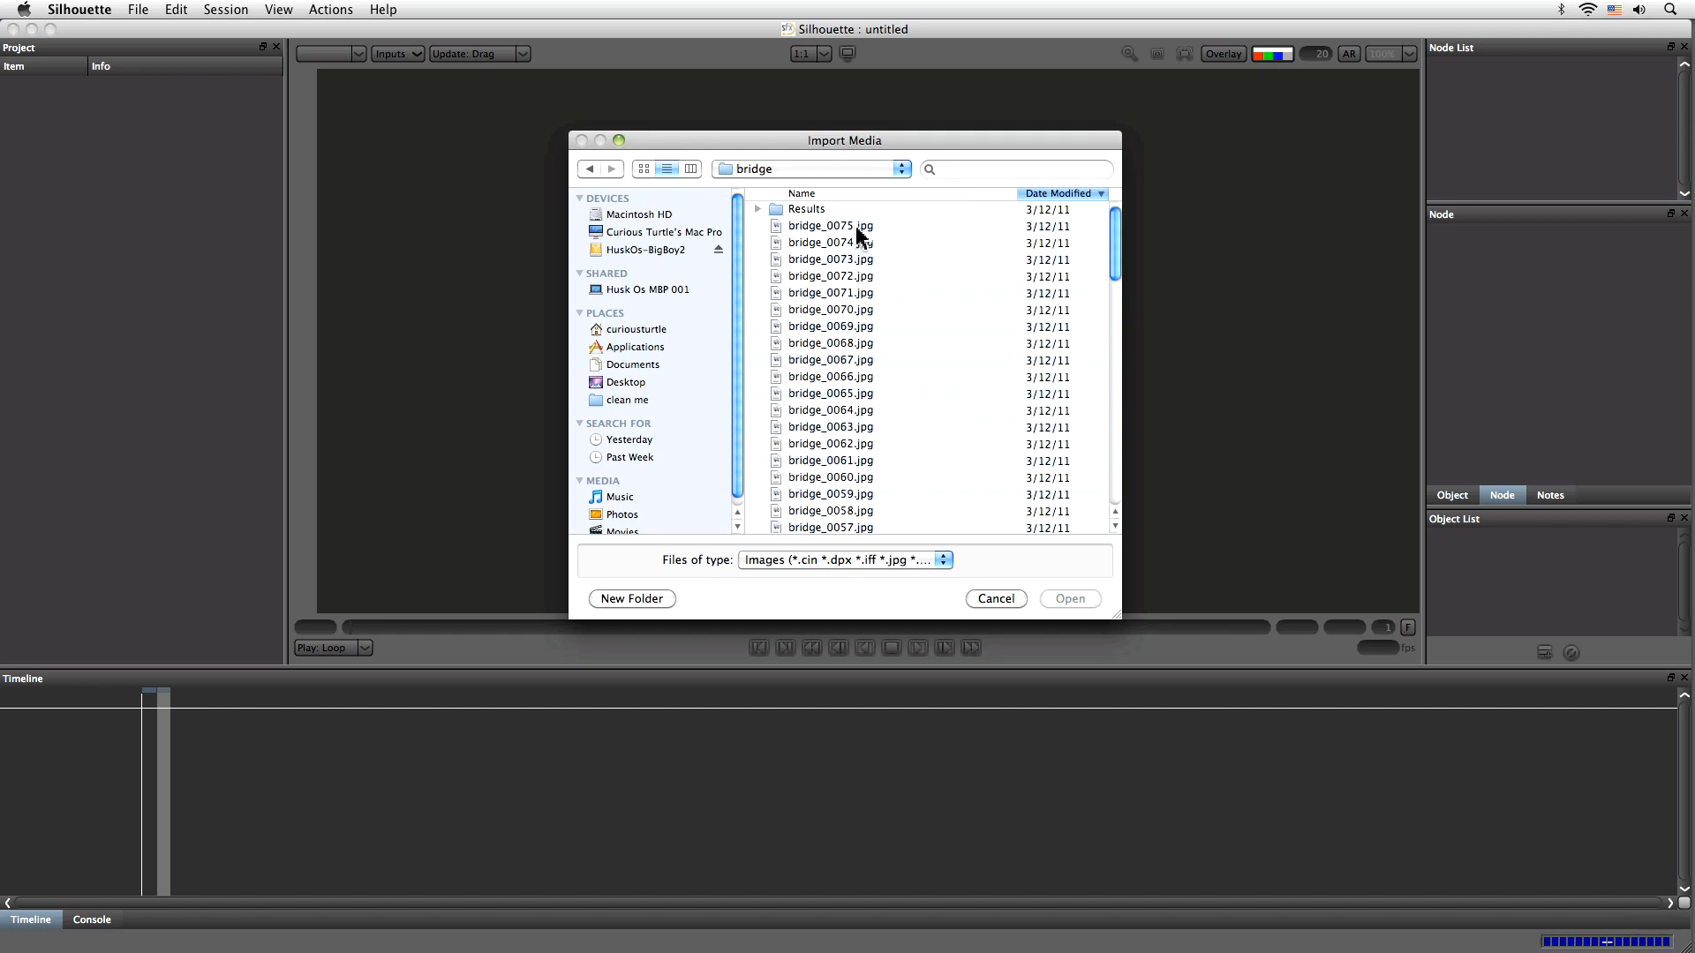
left_click(852, 194)
left_click(857, 210)
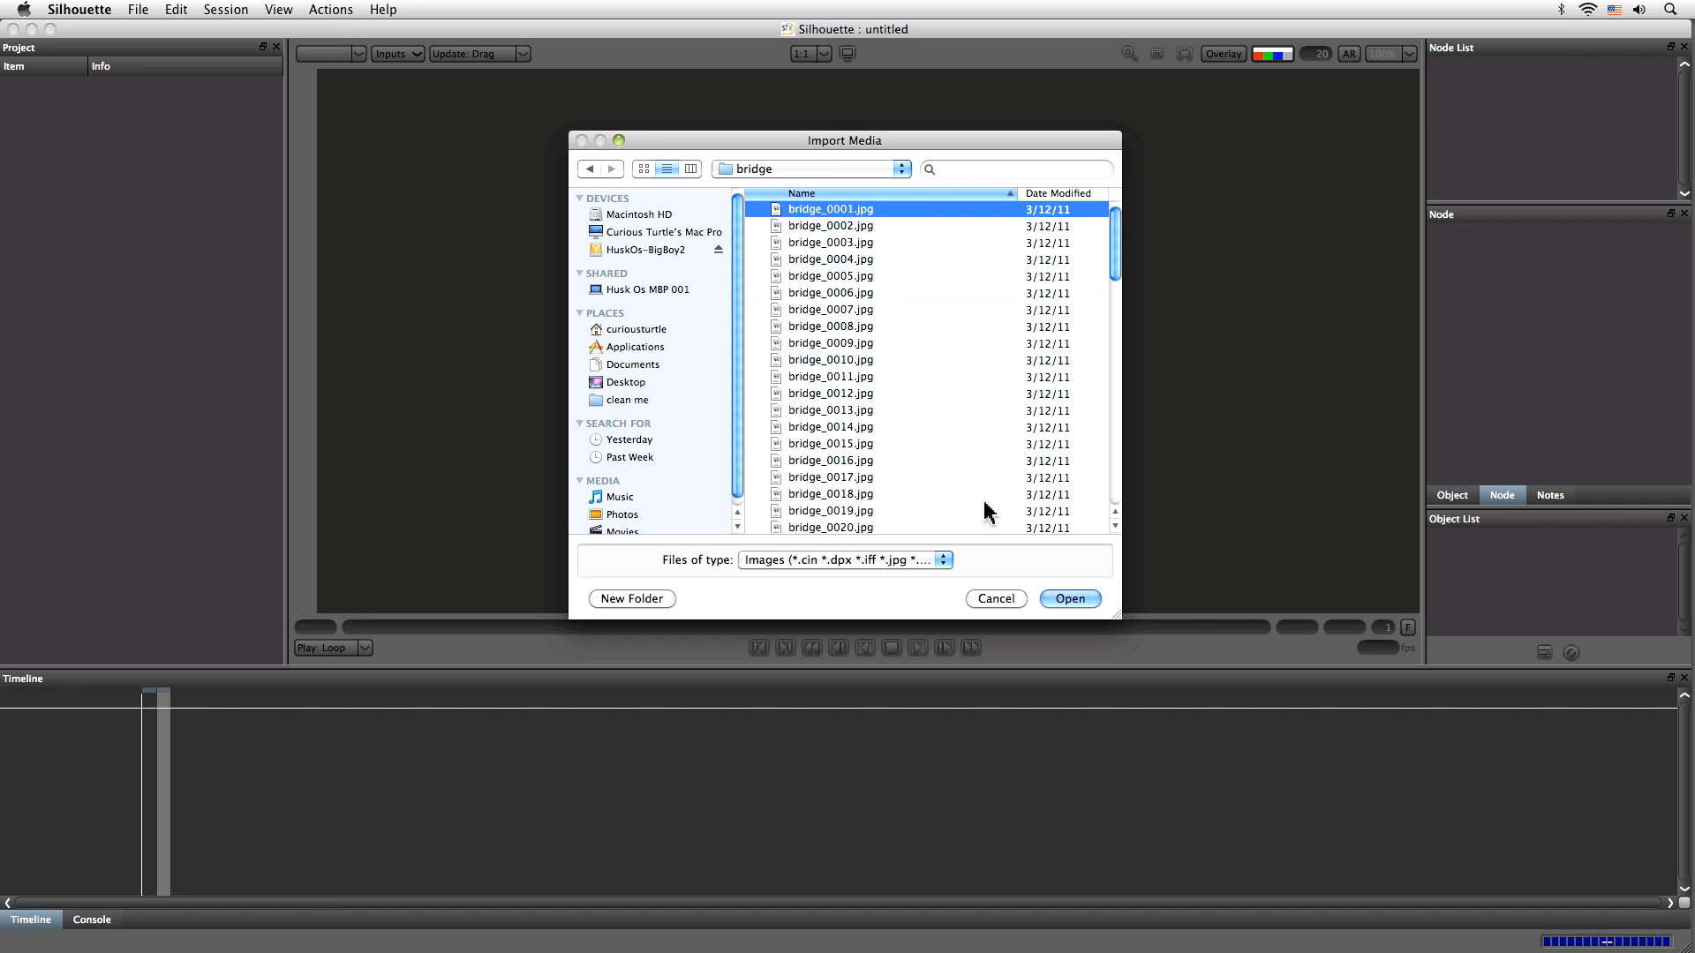
left_click(1070, 598)
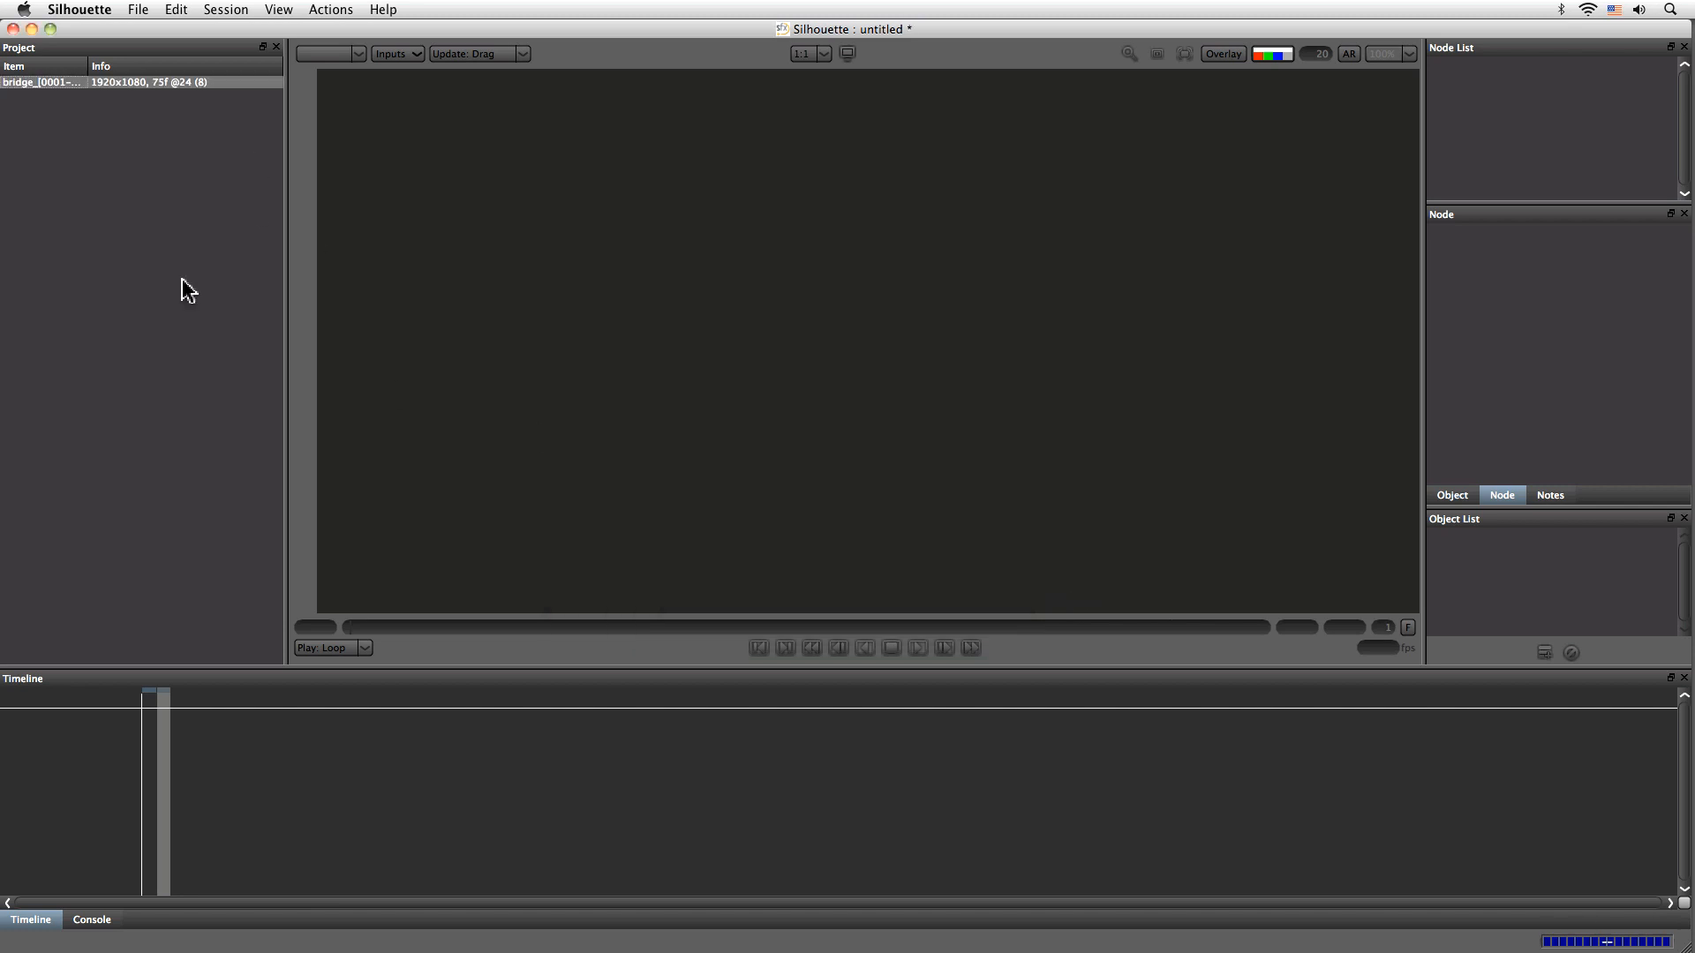
Create a new session for the bridge clip, named Bridge 001, at 25 fps with the Roto node
left_click(139, 9)
mouse_move(164, 33)
left_click(354, 55)
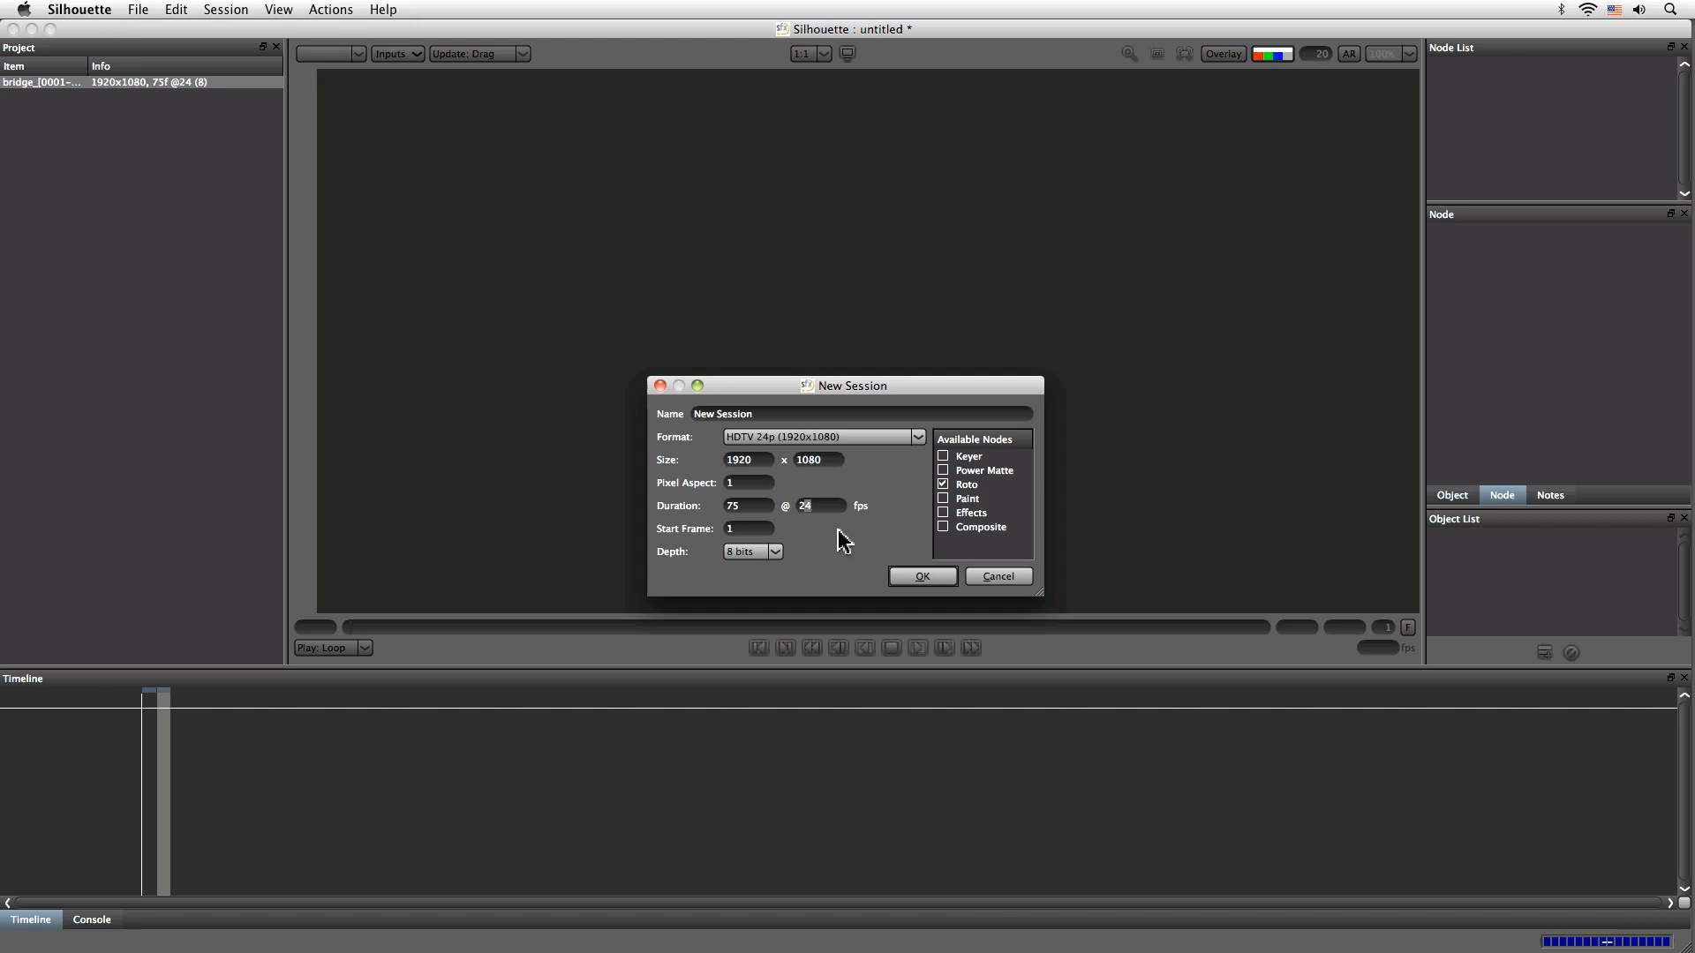
left_click_drag(776, 417, 610, 409)
type("Bridge 001")
left_click(924, 576)
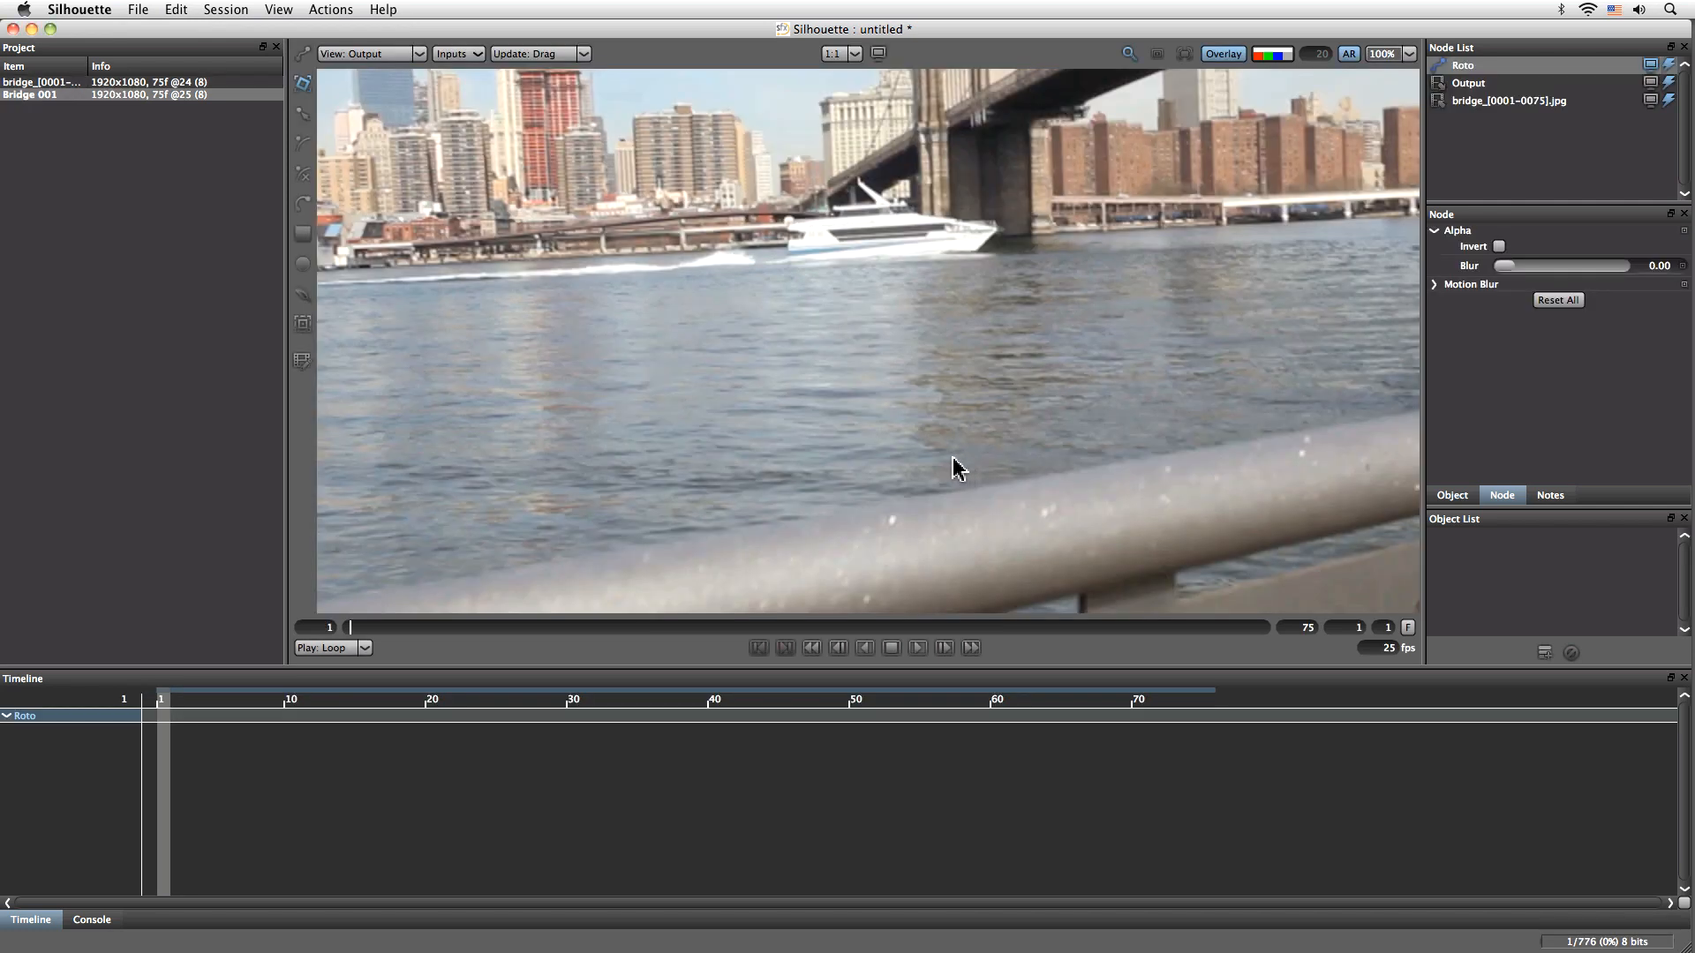
Play the whole bridge clip with the frame fitted to the viewer, and return to frame 1
key("f")
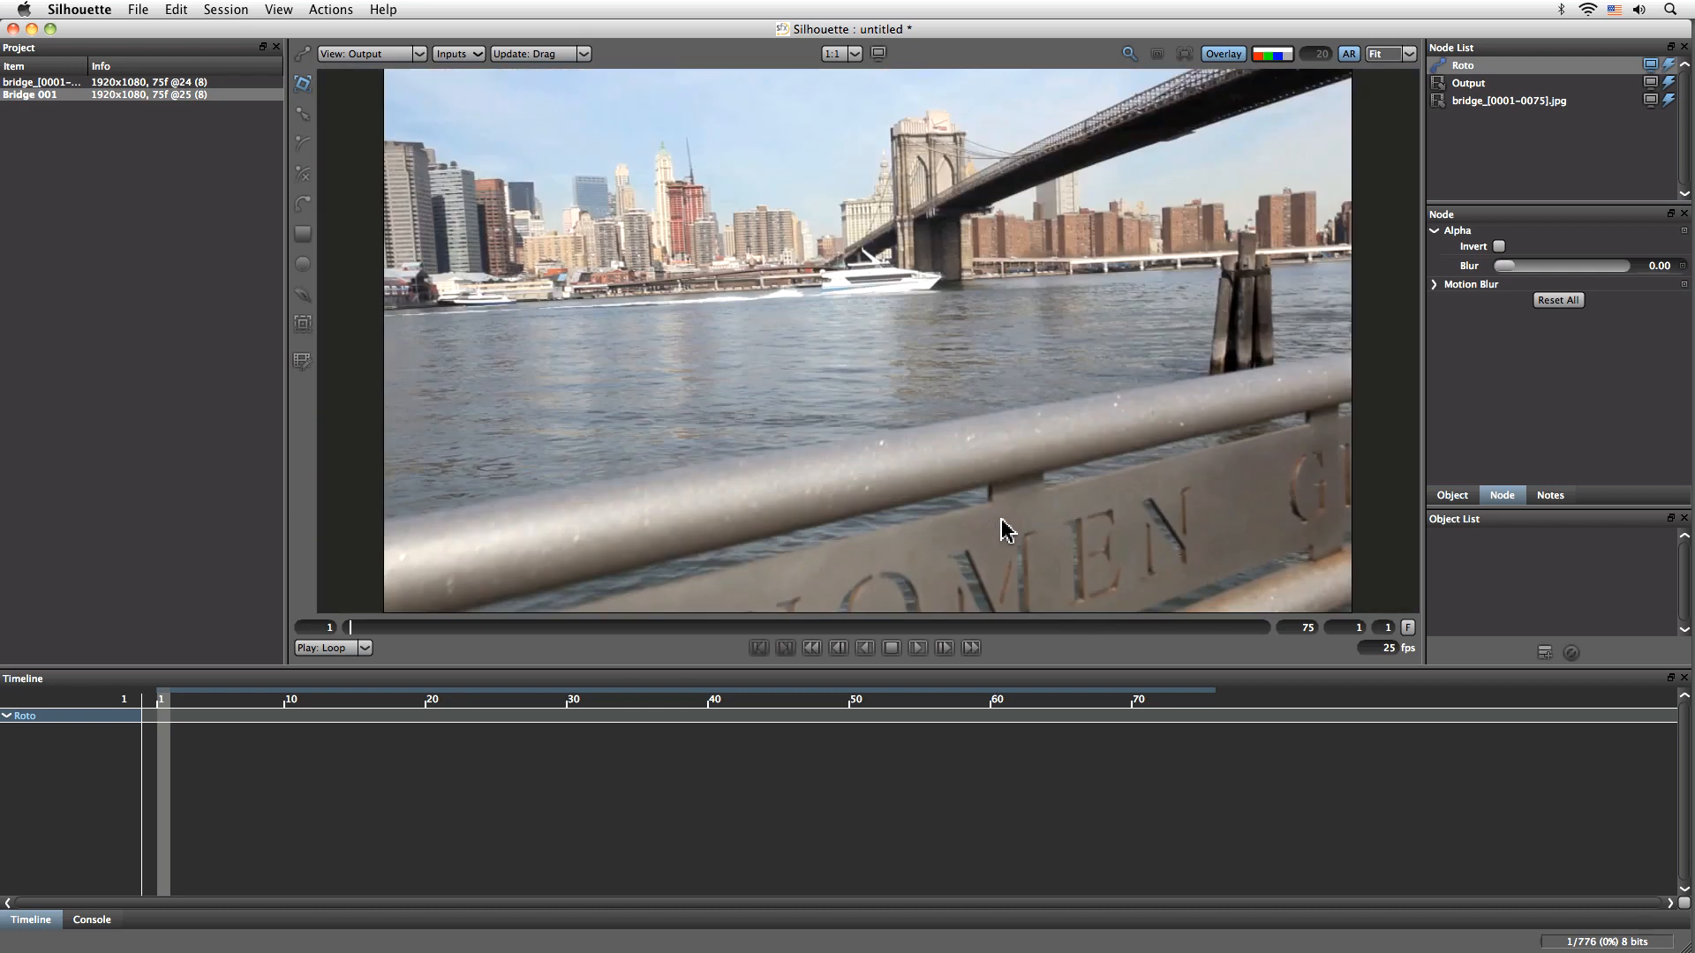
left_click(918, 647)
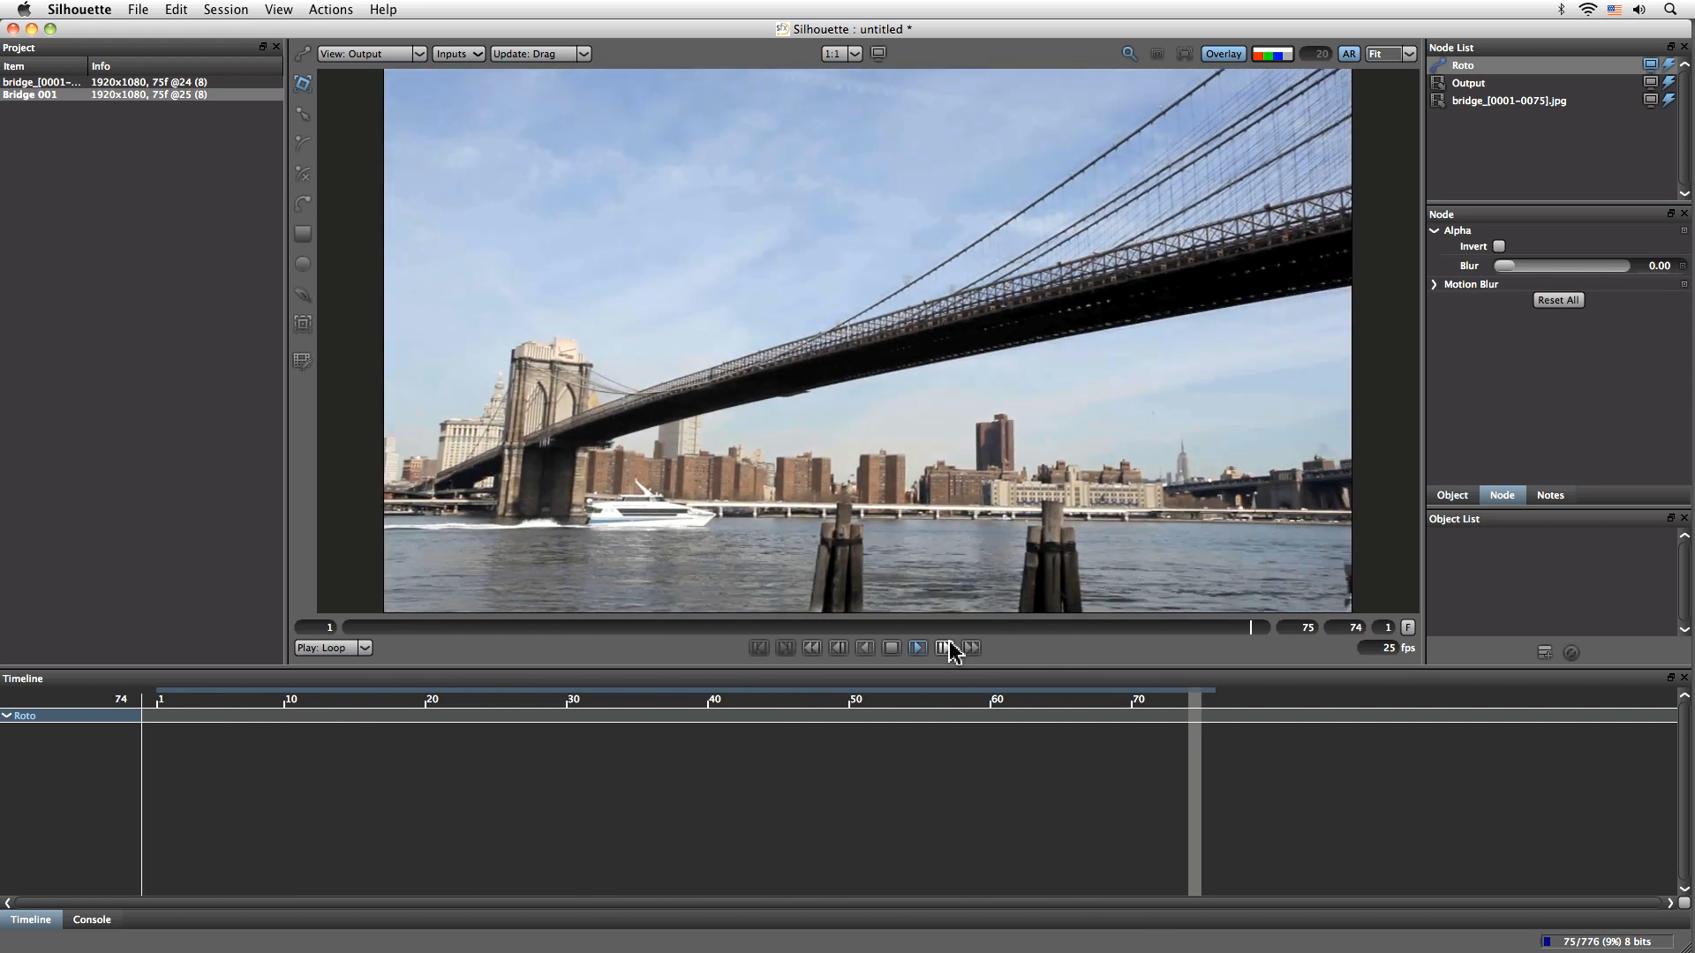
left_click(944, 648)
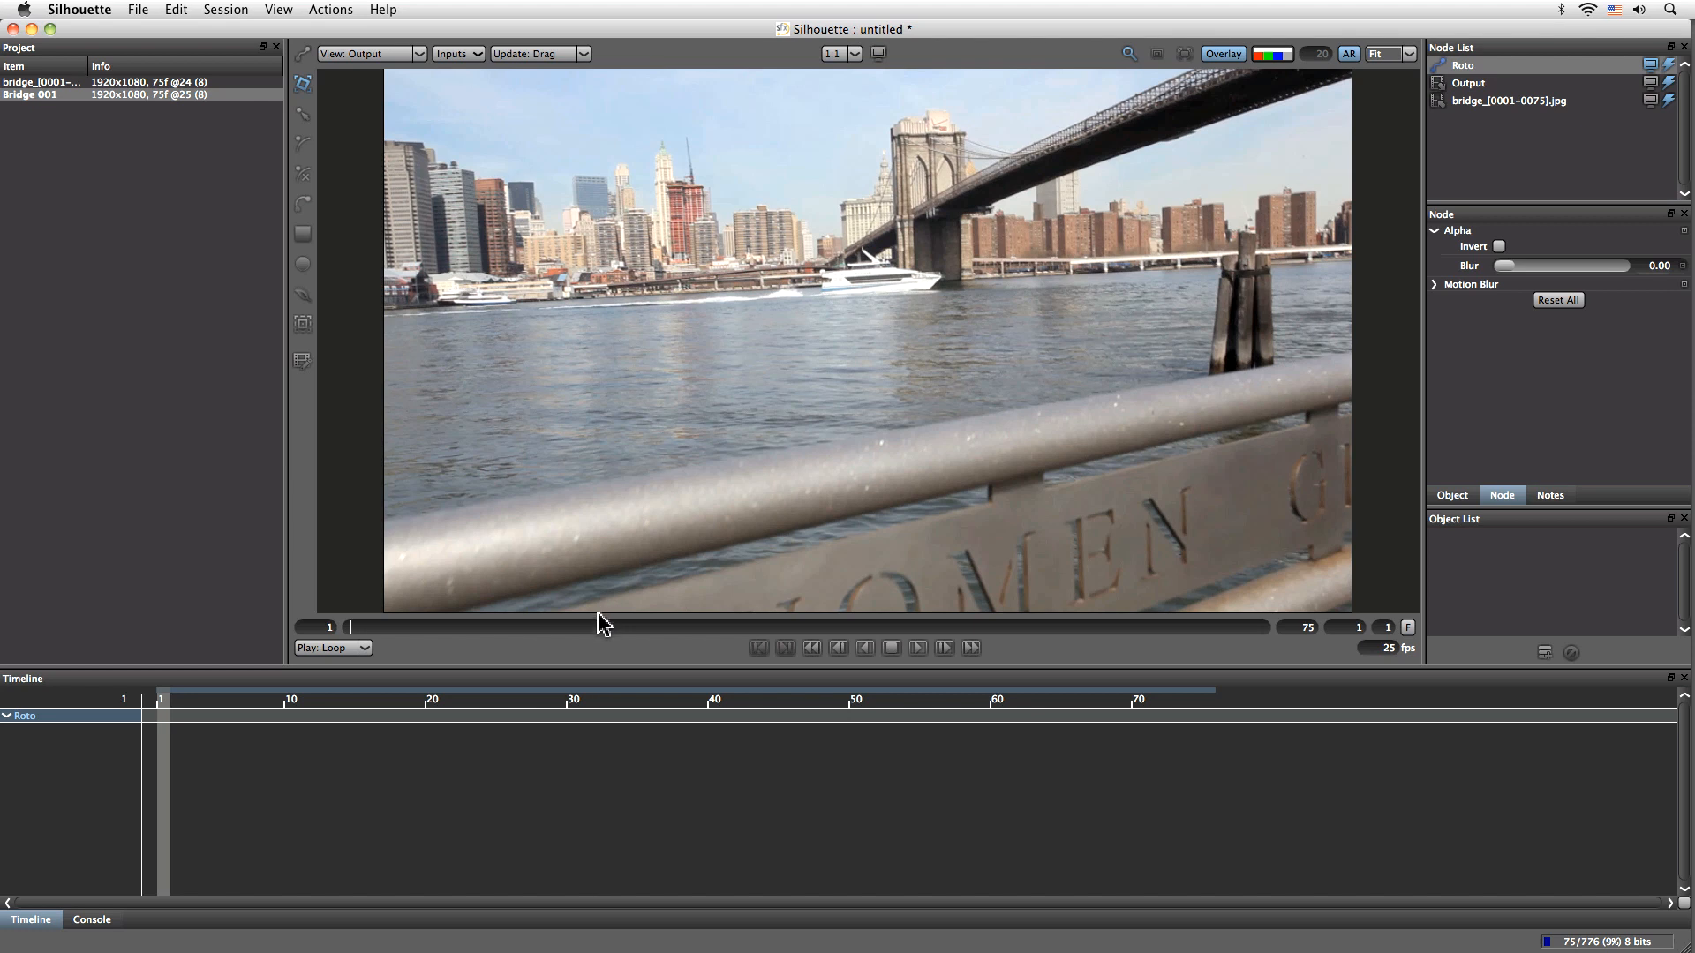
left_click(375, 627)
left_click_drag(374, 628, 274, 649)
Add the Paint node to the Bridge 001 session and save the project as bridge_001.sfx
left_click(227, 11)
left_click(231, 49)
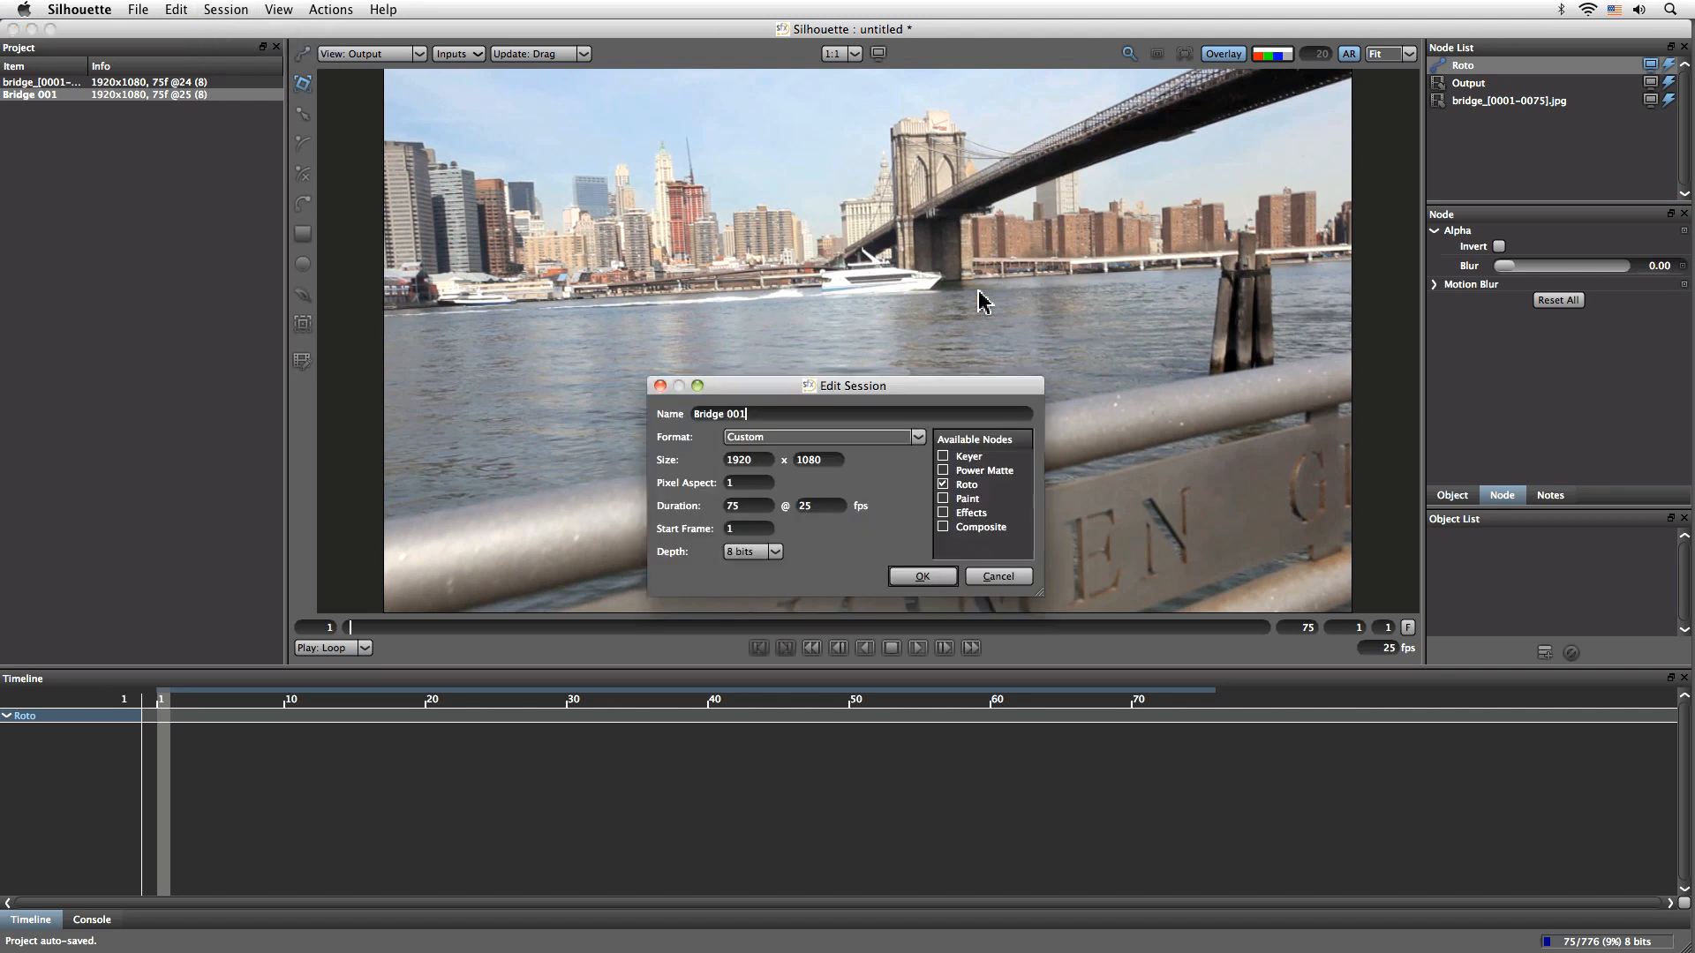
left_click(967, 498)
left_click(945, 498)
left_click(938, 578)
left_click(861, 517)
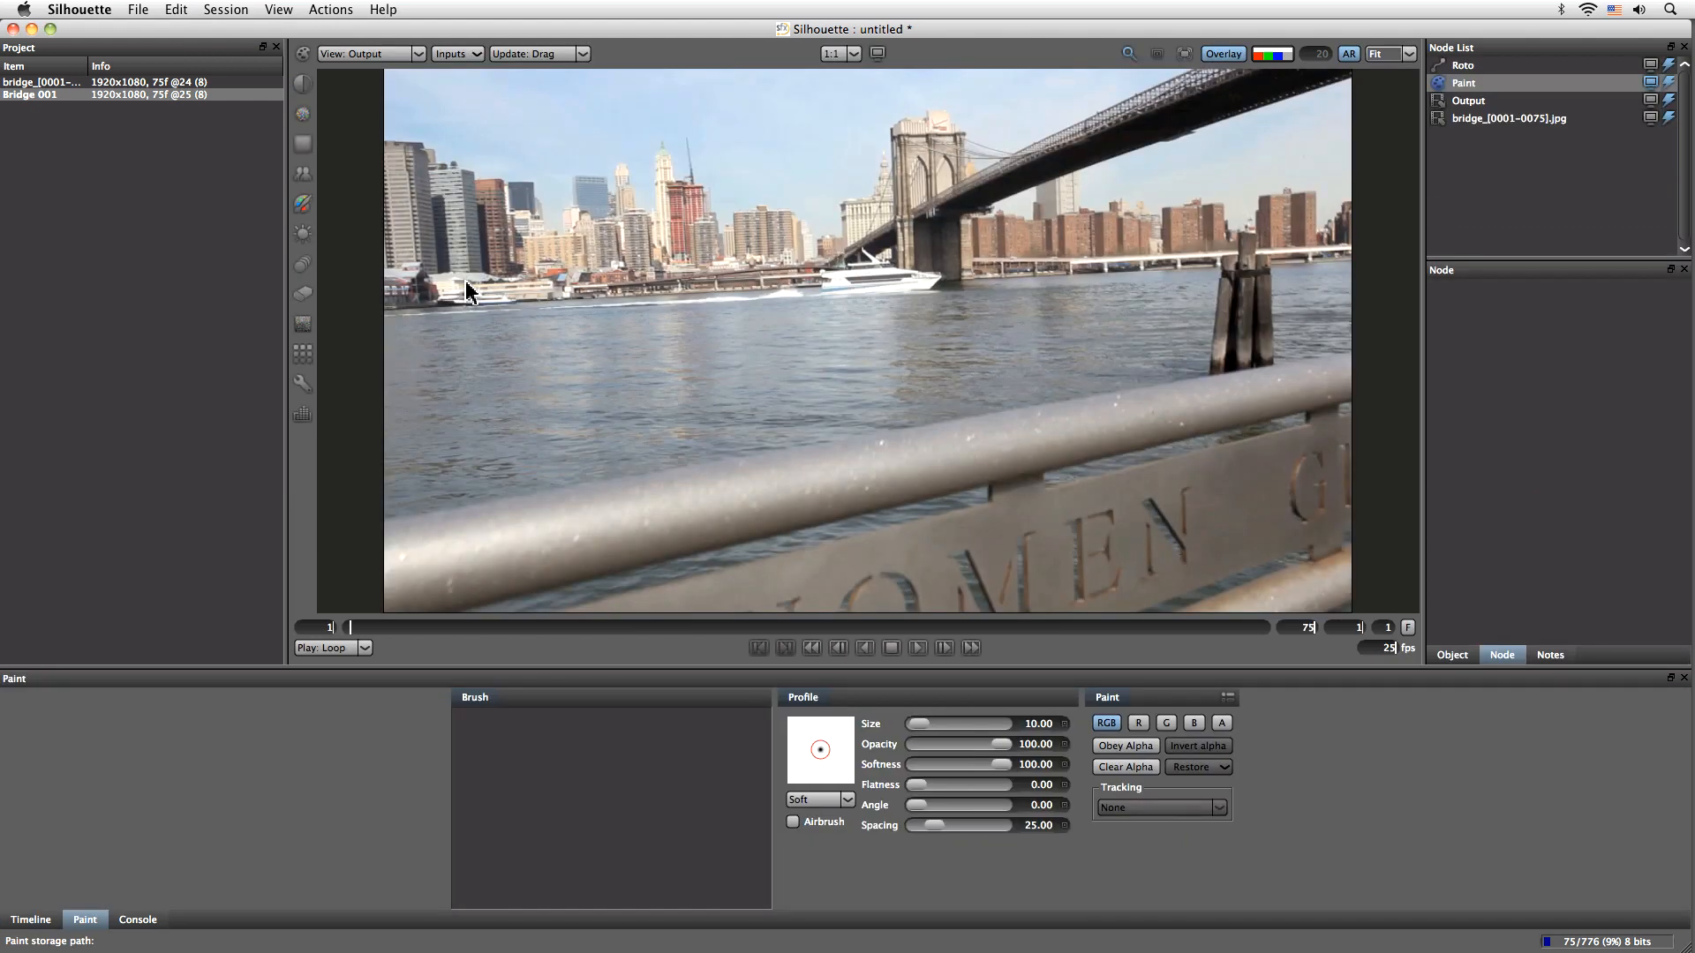
left_click(138, 9)
left_click(156, 70)
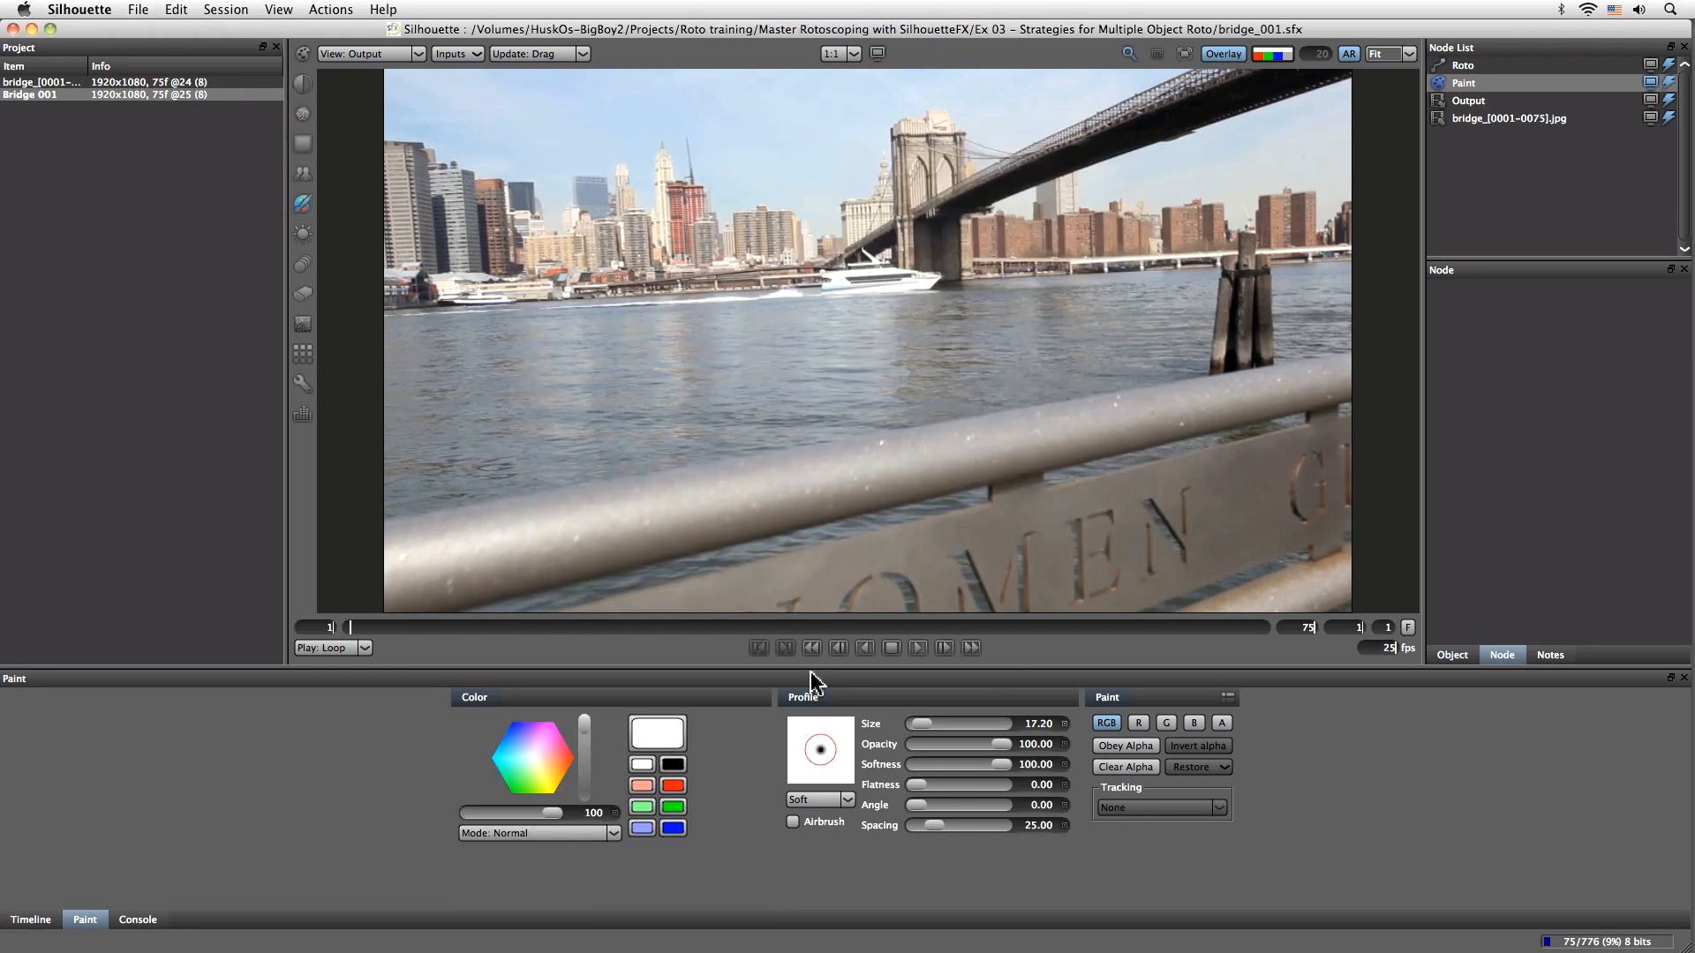
On frame 1, paint red strokes along the railing and its lettered panel and a green stroke on the wooden pilings
left_click(673, 785)
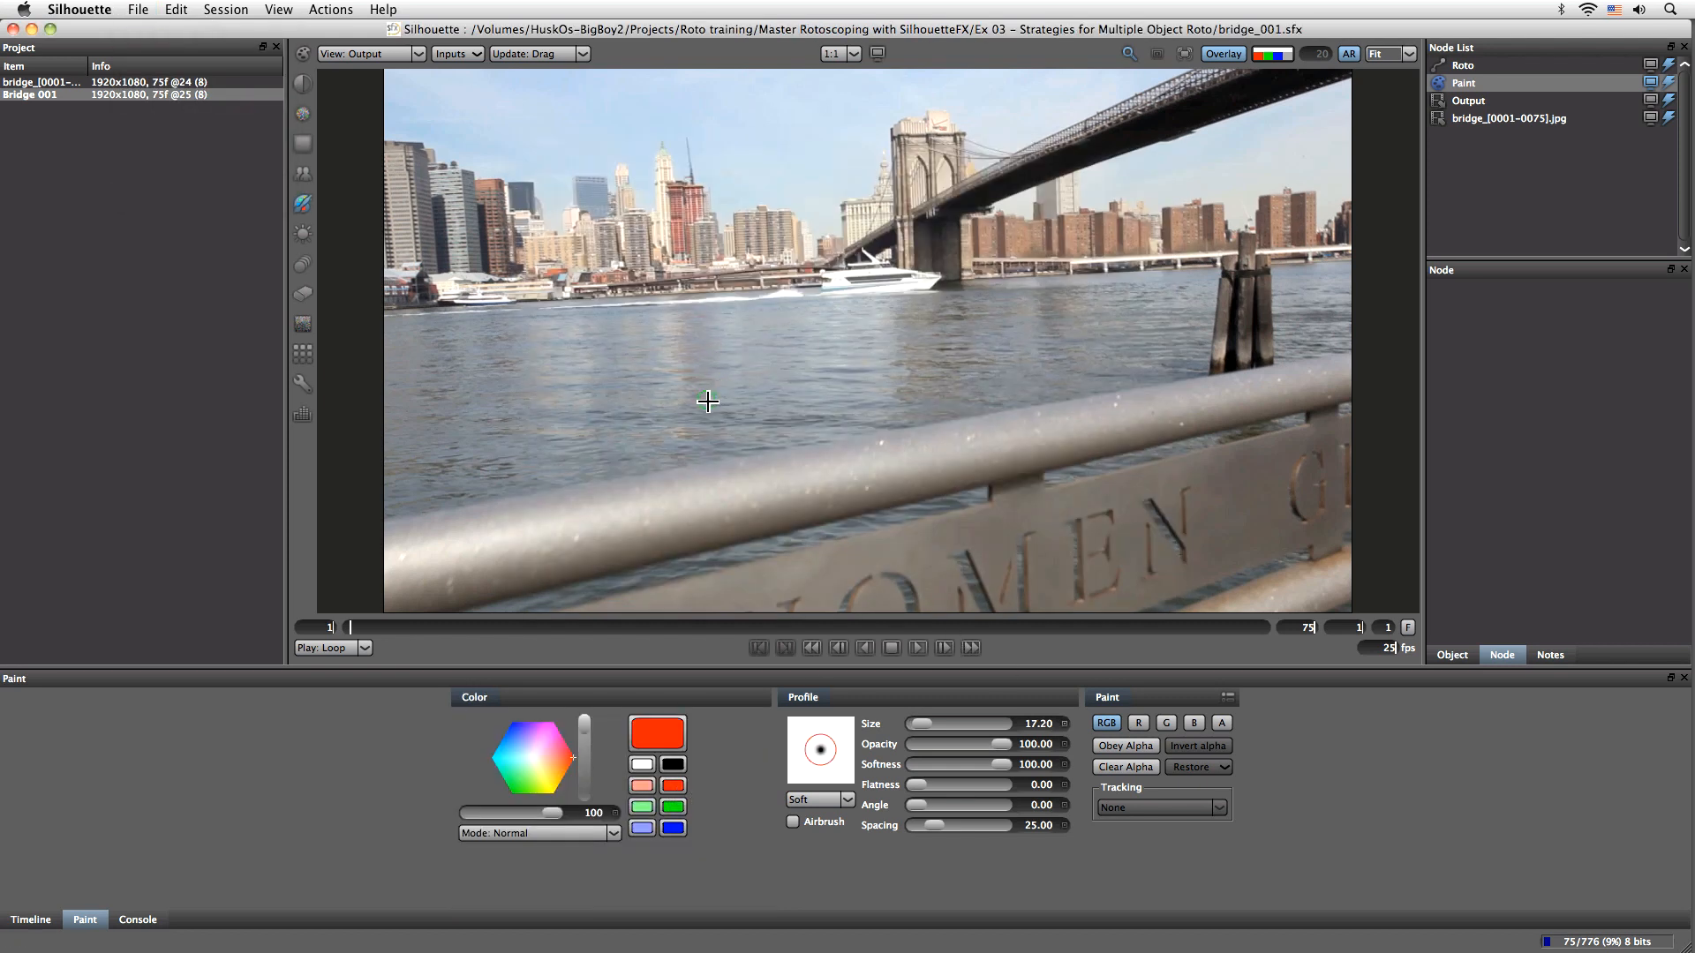
mouse_move(568, 528)
left_mouse_down()
mouse_move(624, 533)
mouse_move(1245, 404)
left_mouse_up()
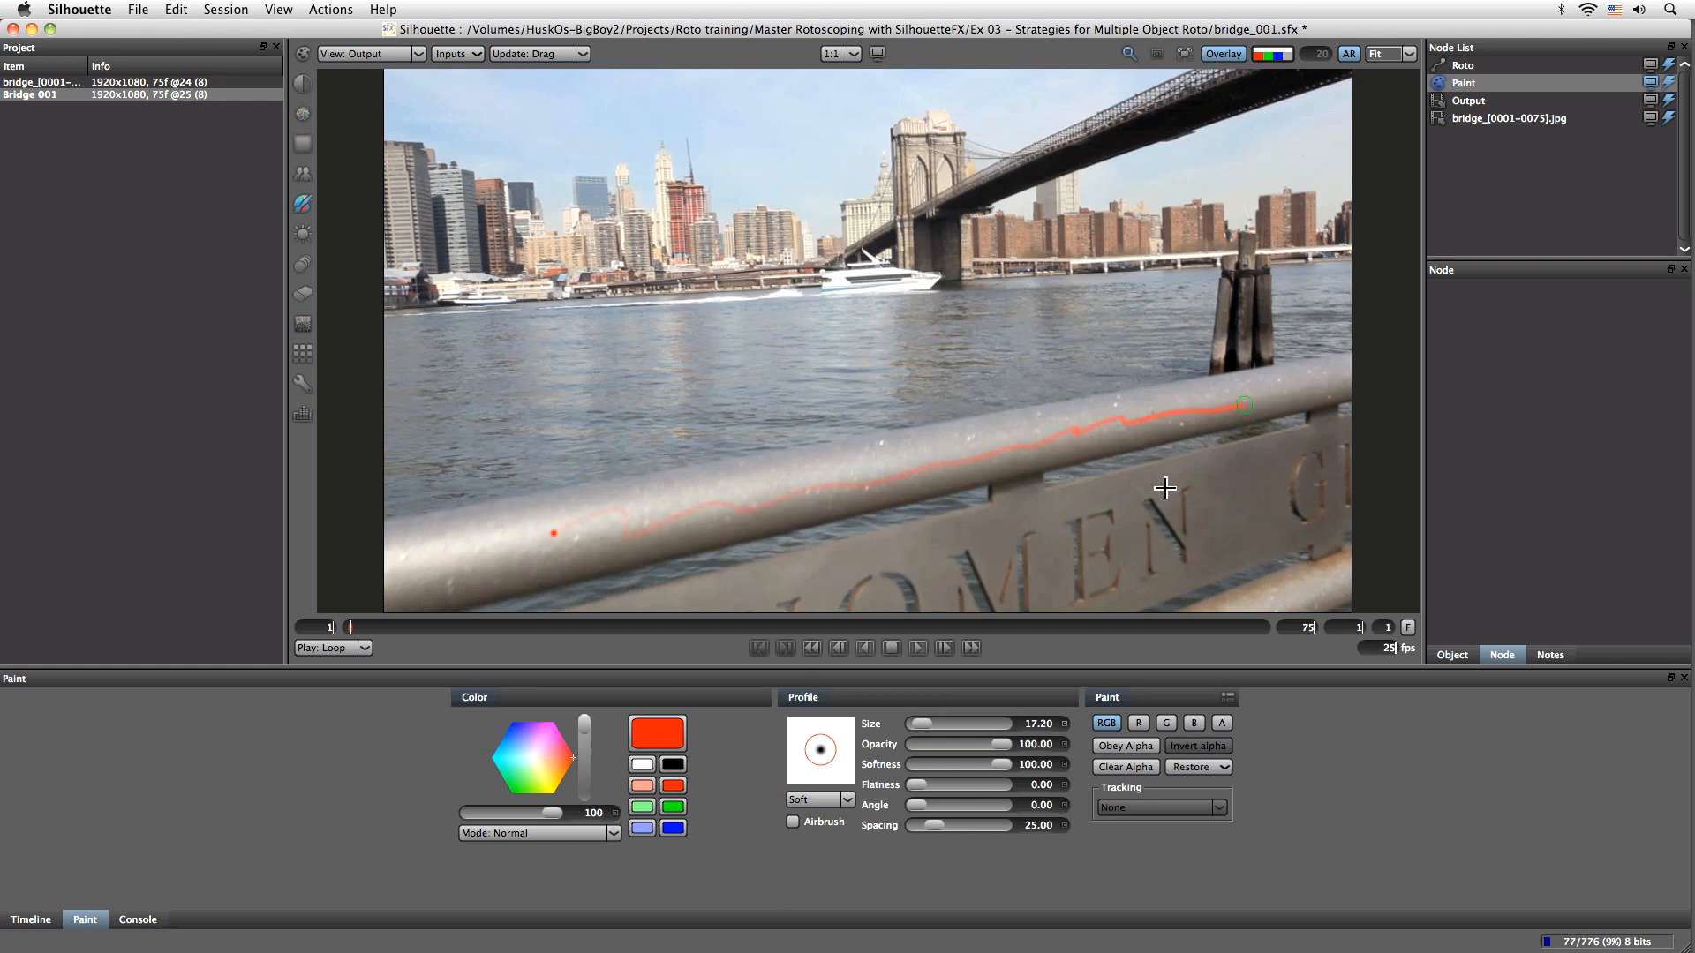
mouse_move(771, 584)
left_mouse_down()
mouse_move(859, 549)
mouse_move(1293, 457)
mouse_move(1213, 529)
mouse_move(1245, 571)
left_mouse_up()
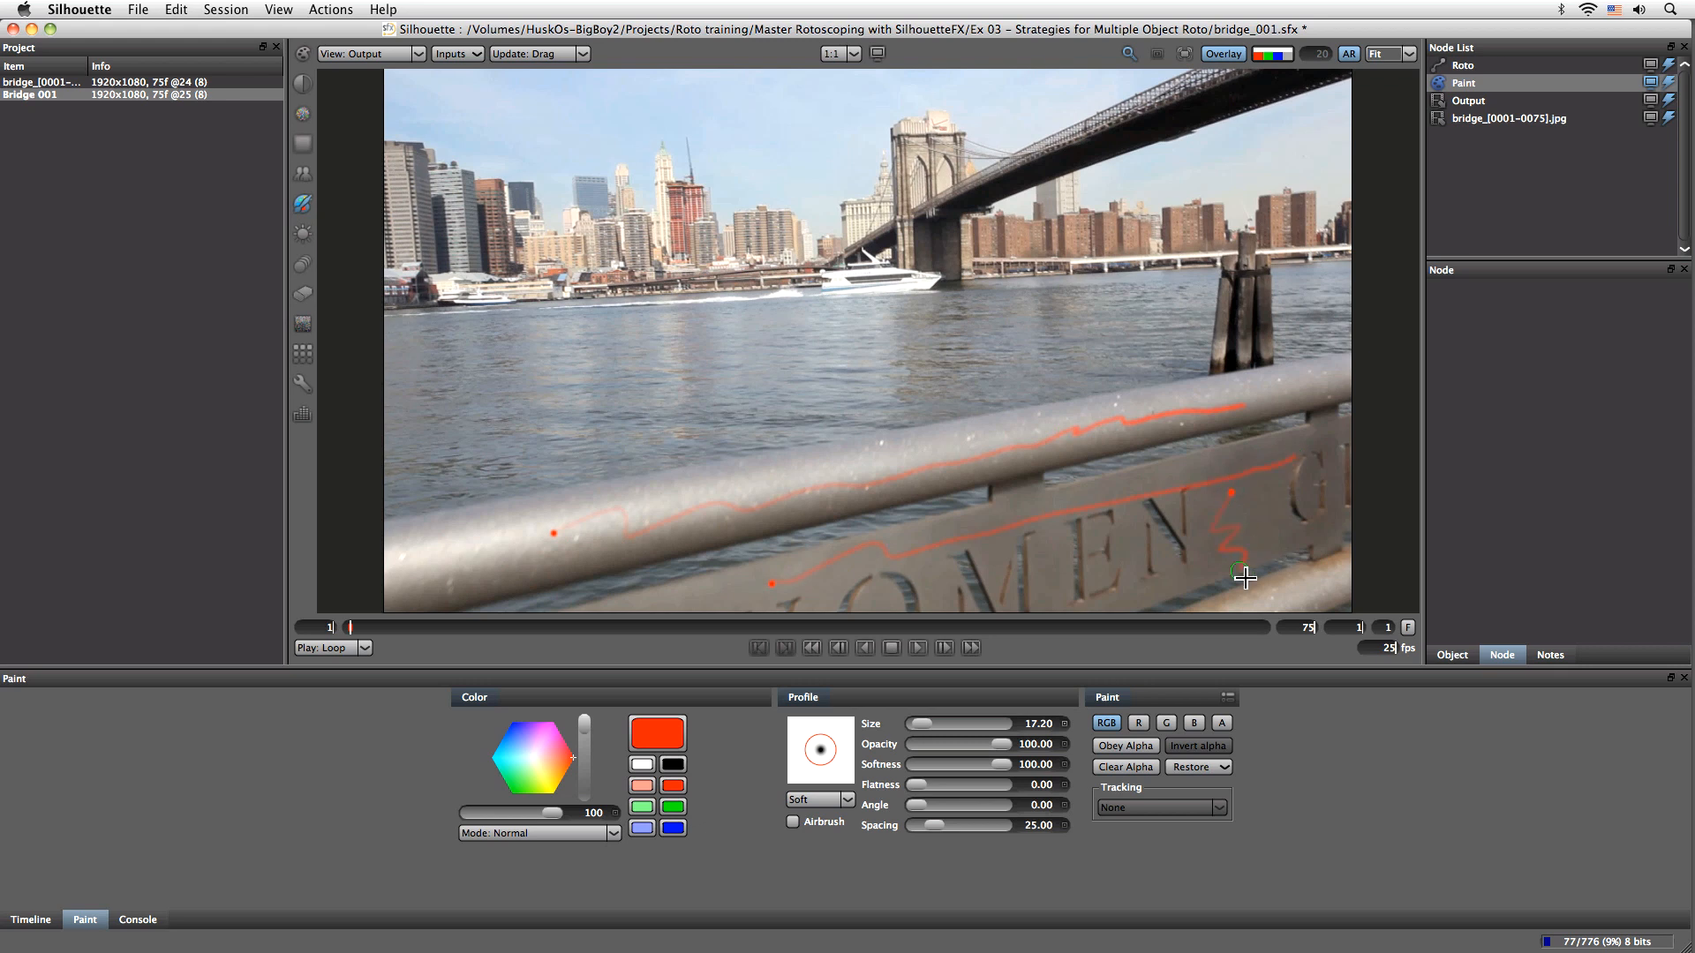
left_click(672, 806)
left_click_drag(1242, 265, 1249, 360)
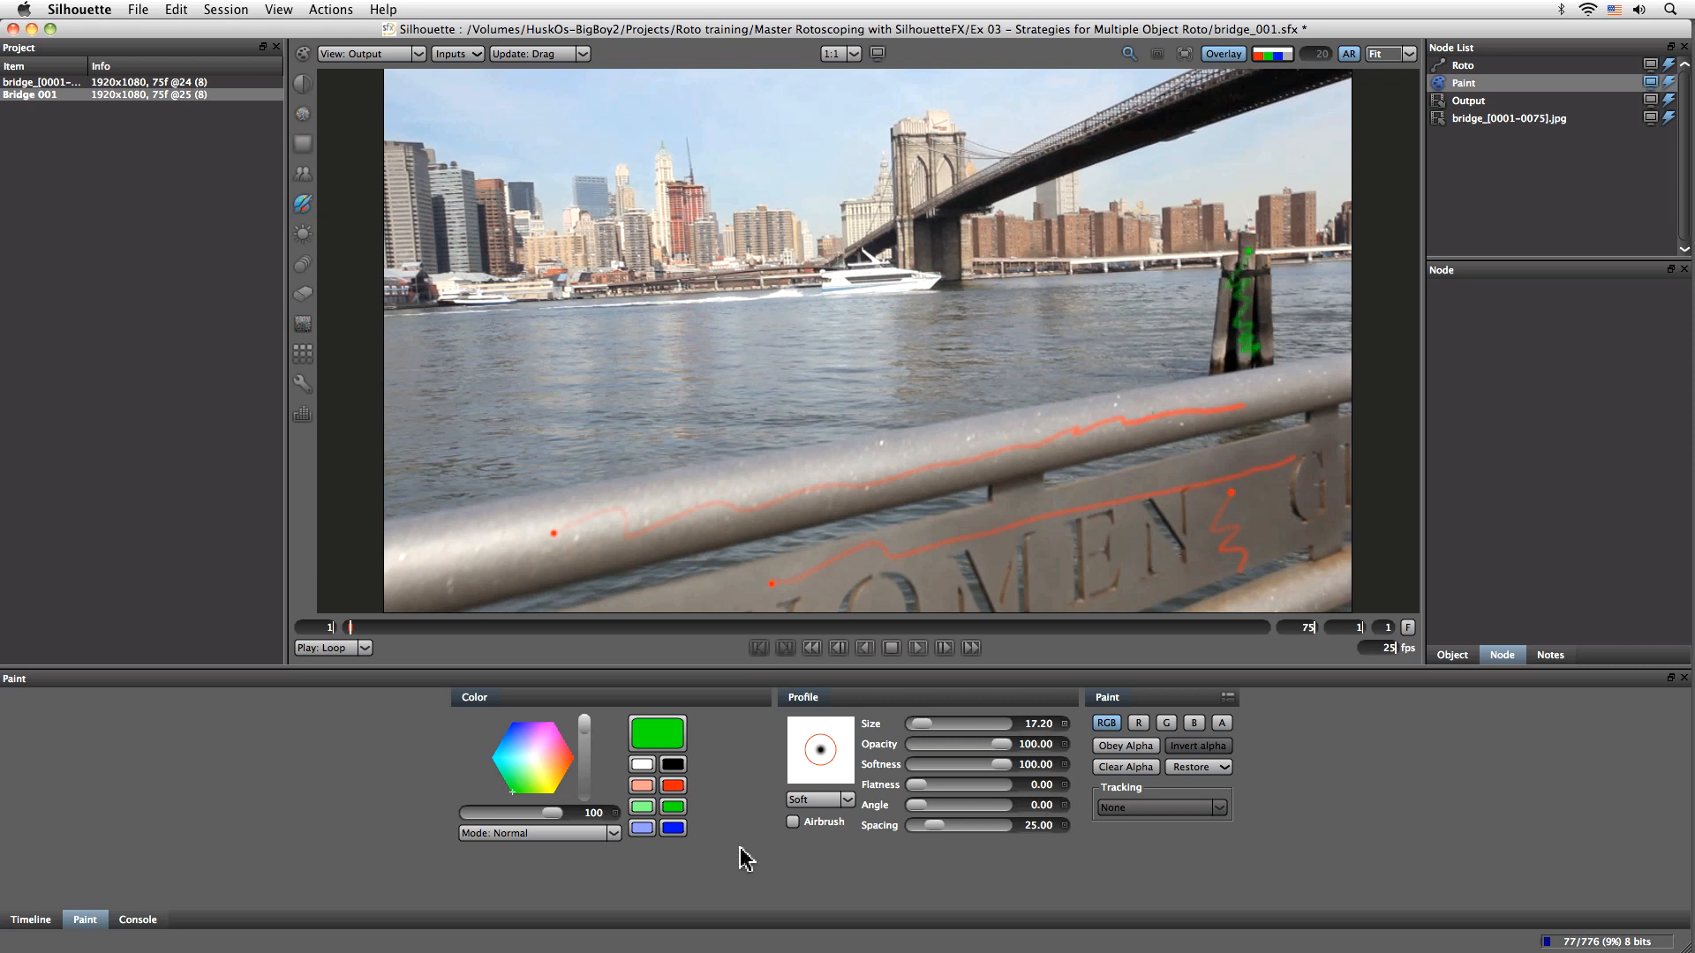
On frame 1, paint blue strokes over the open water and the water gaps between the handrail and lettered panel
left_click(672, 827)
mouse_move(567, 352)
left_mouse_down()
mouse_move(485, 518)
mouse_move(828, 296)
mouse_move(822, 391)
mouse_move(1027, 301)
mouse_move(1144, 342)
mouse_move(1183, 328)
left_mouse_up()
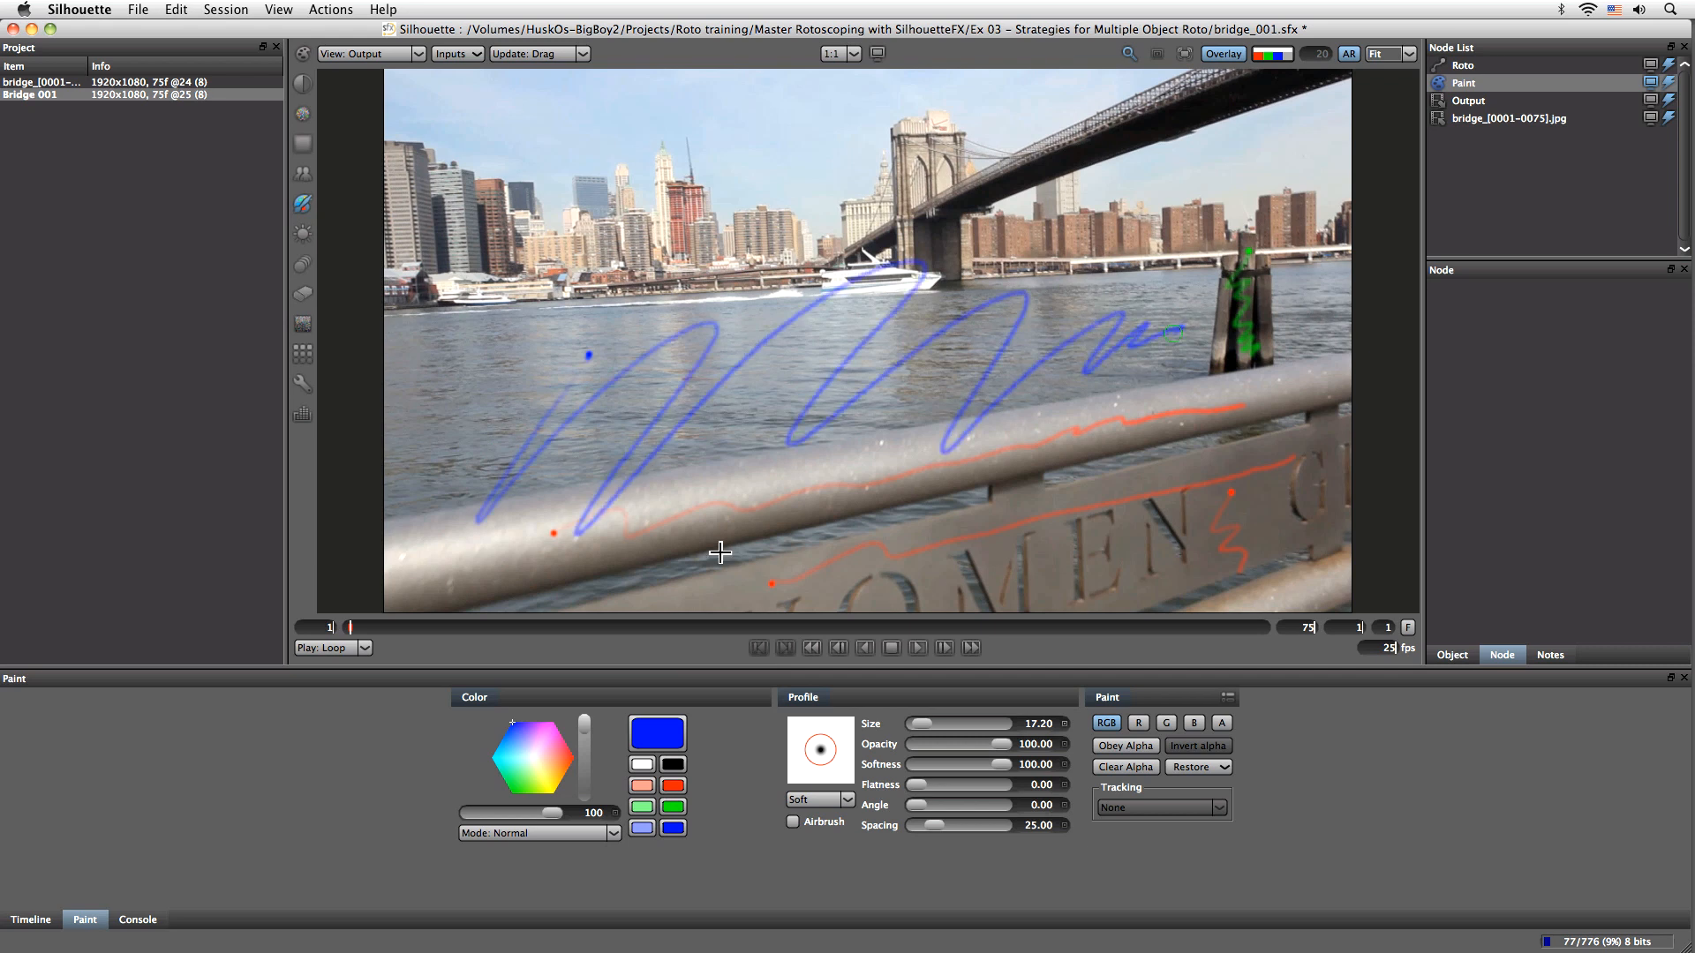
left_click_drag(1083, 468, 1216, 434)
left_click_drag(623, 584, 843, 526)
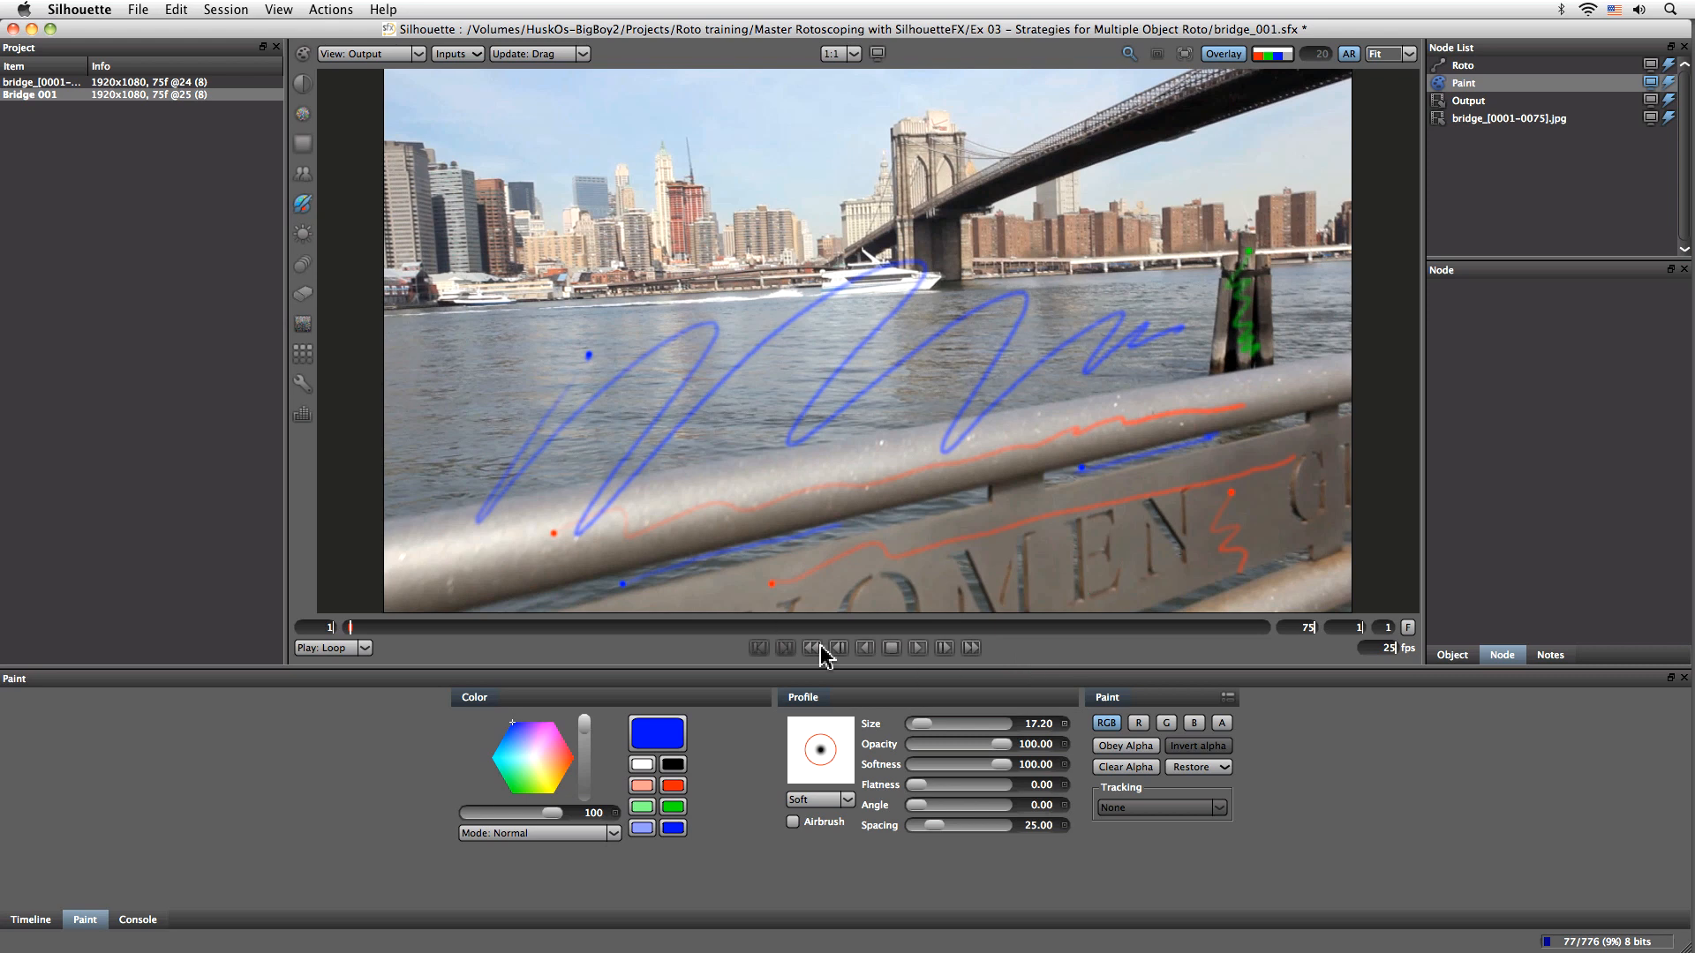
On frame 2, paint a blue line across the water and outline and scribble over the pilings in light red
left_click(362, 627)
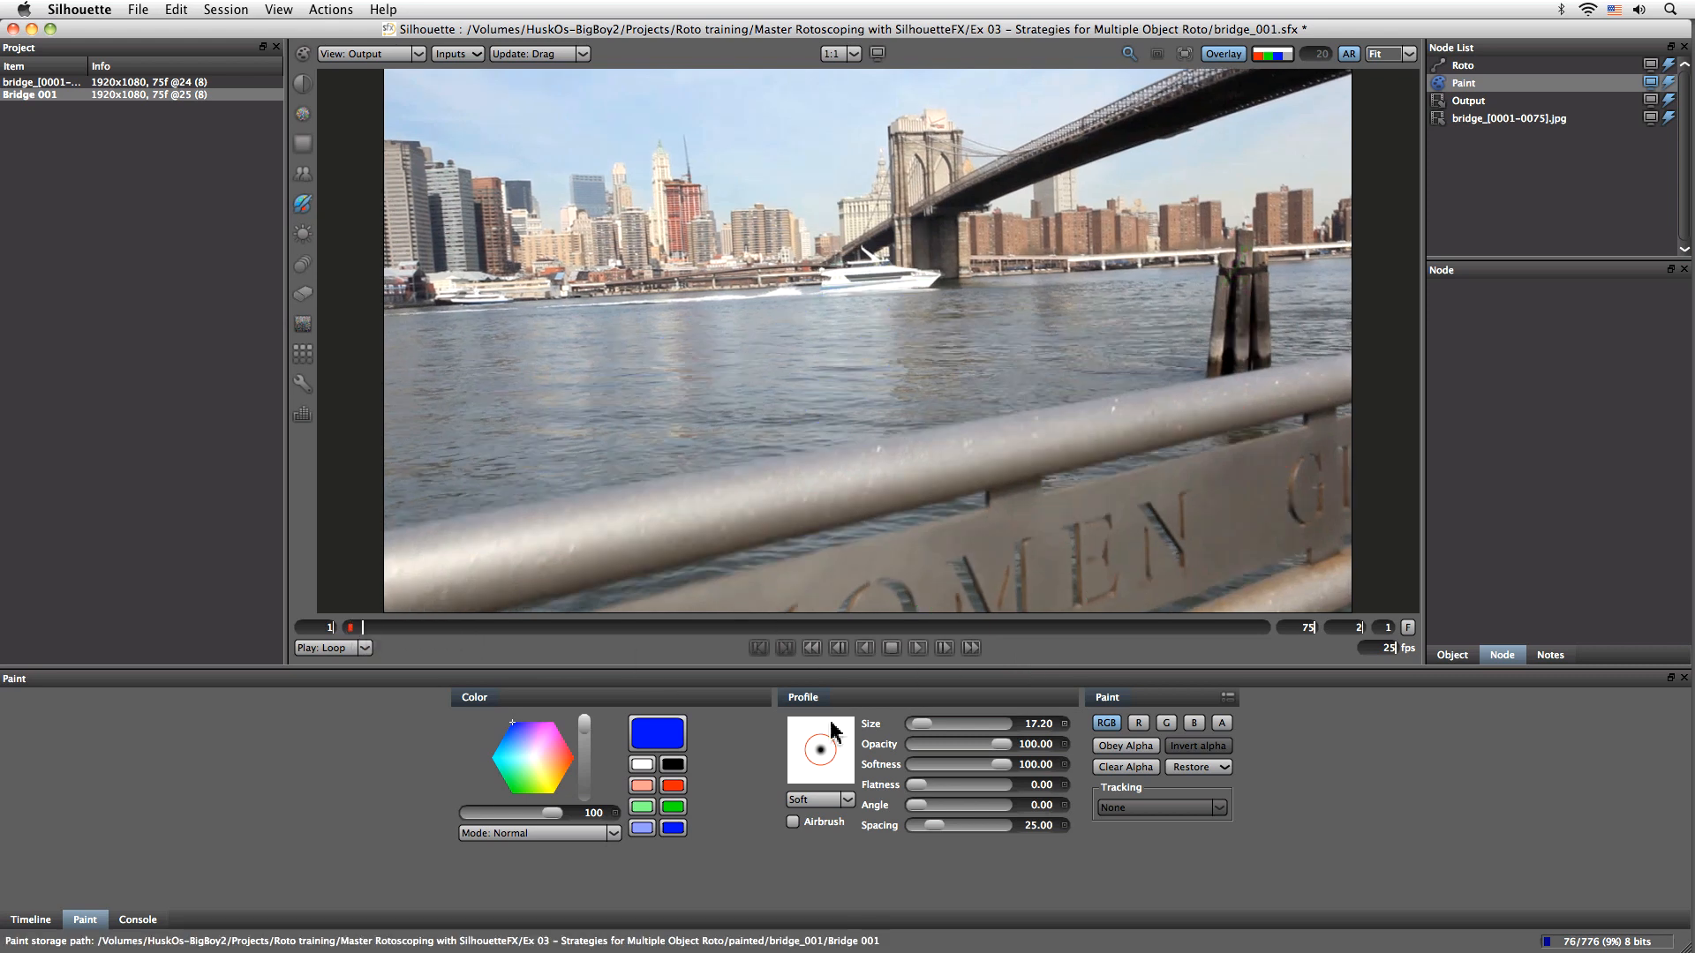
mouse_move(387, 378)
left_mouse_down()
mouse_move(989, 349)
mouse_move(1356, 277)
left_mouse_up()
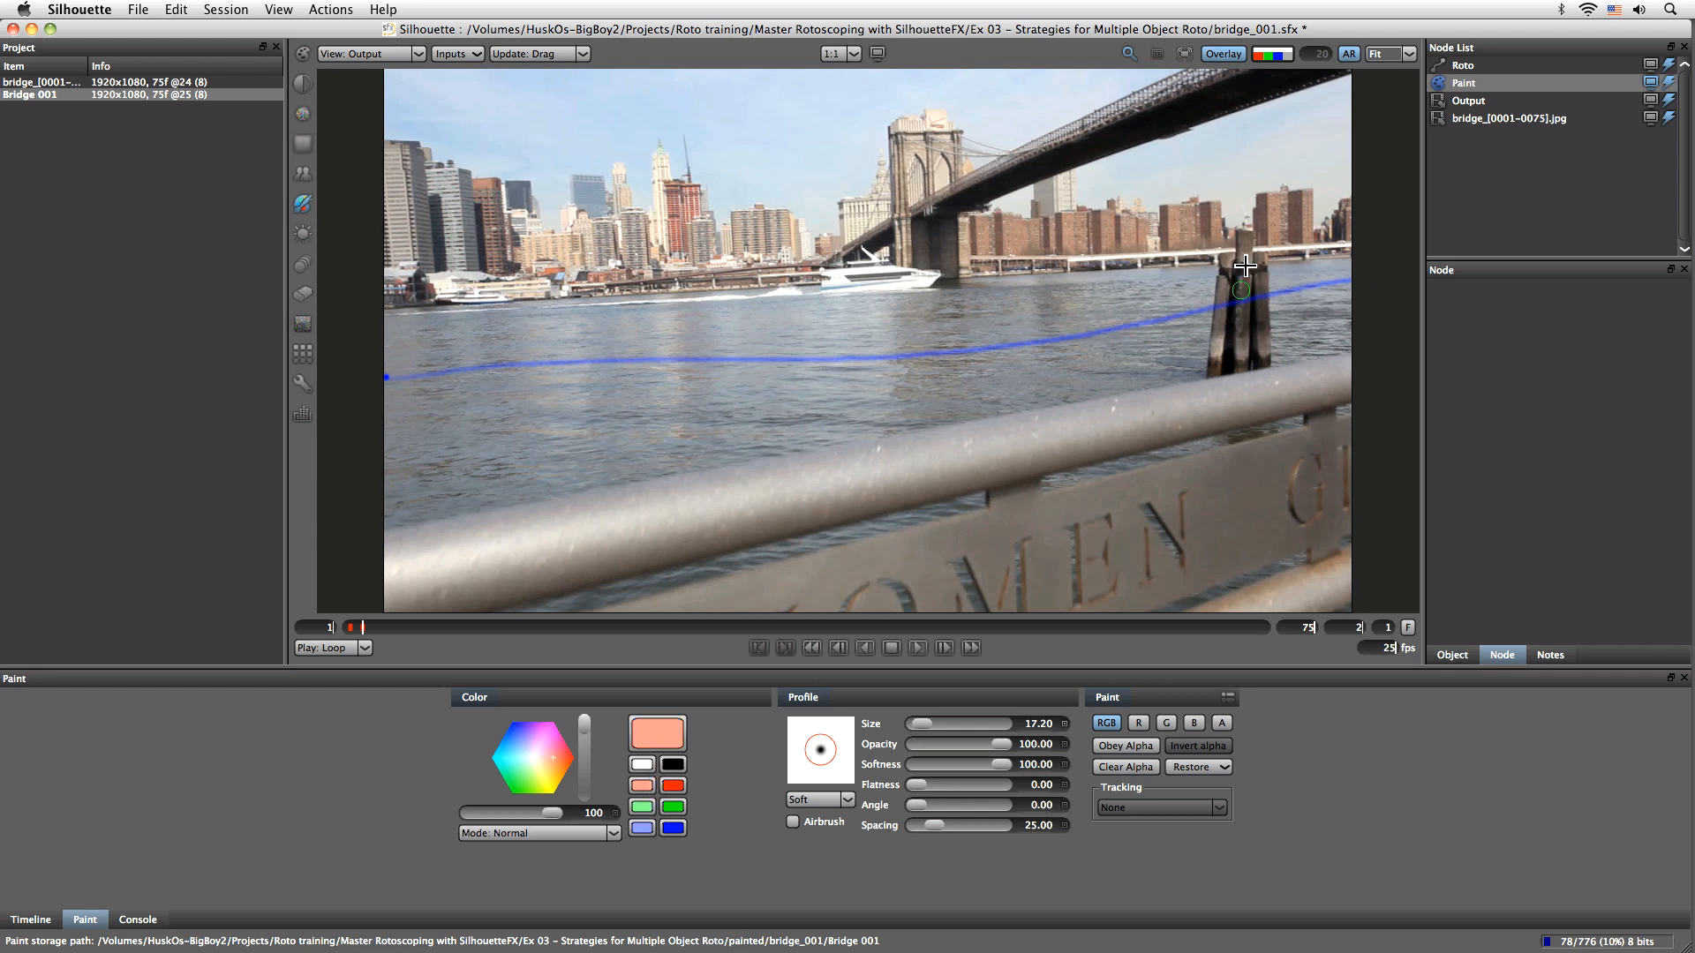
mouse_move(1217, 366)
left_mouse_down()
mouse_move(1233, 265)
mouse_move(1258, 267)
mouse_move(1273, 415)
mouse_move(1212, 421)
mouse_move(1218, 358)
left_mouse_up()
left_click_drag(1240, 272, 1248, 404)
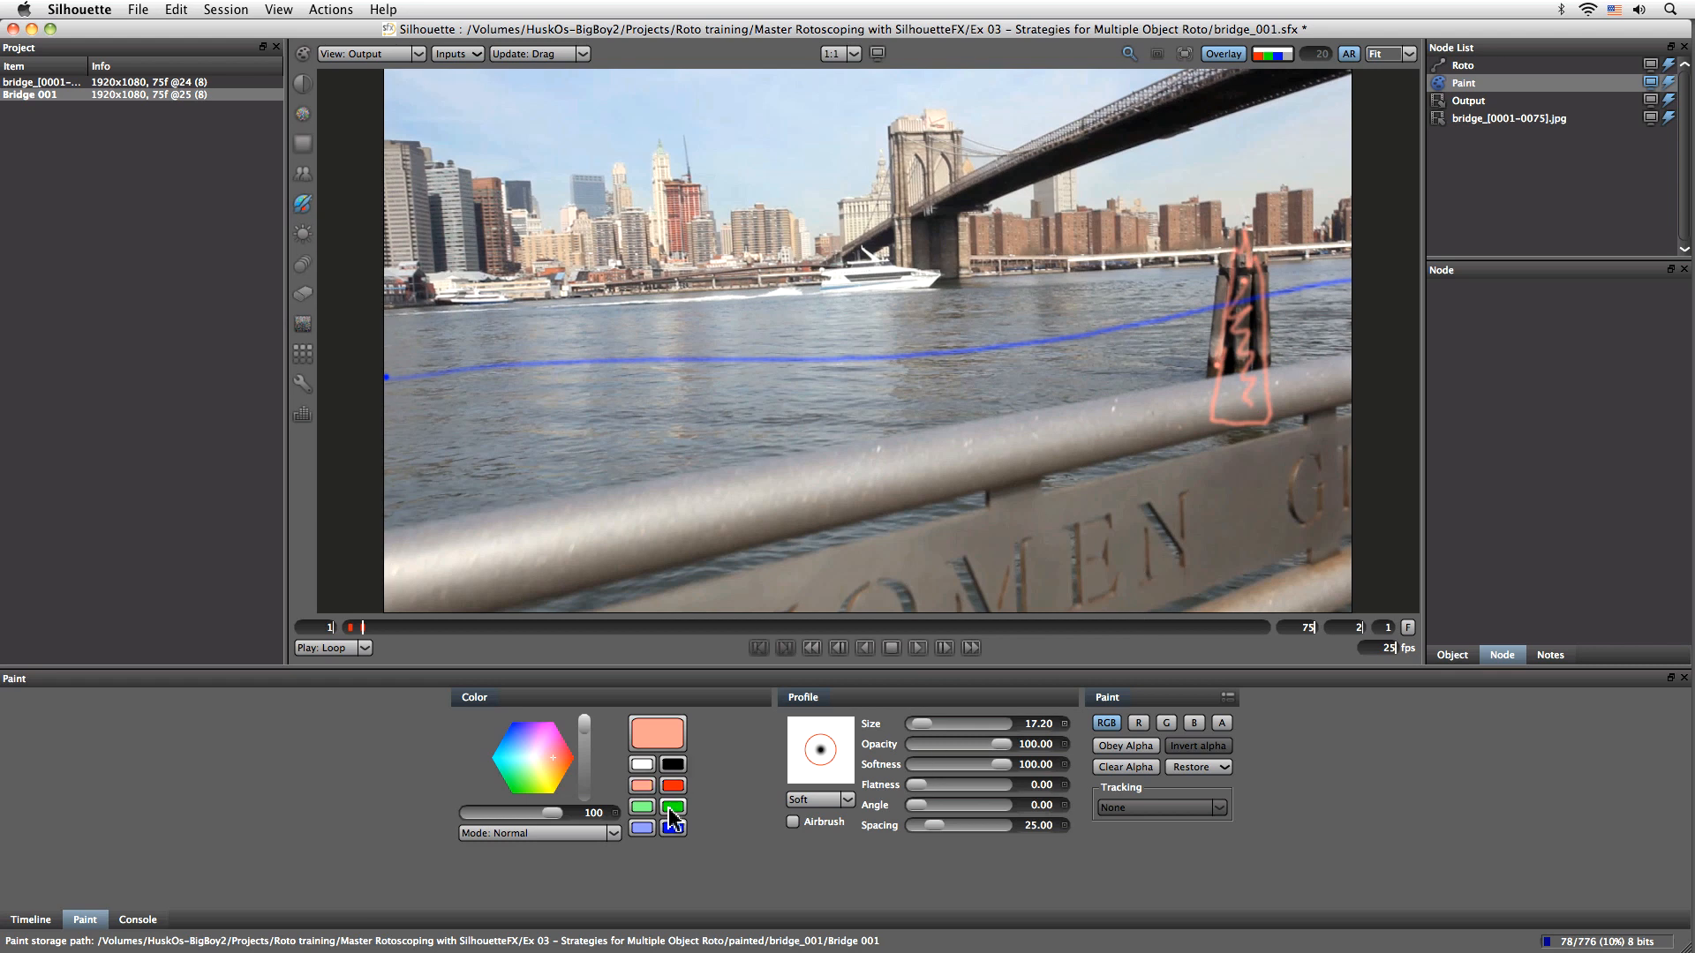
On frame 2, paint black strokes along the handrail across the full width of the picture
left_click(673, 764)
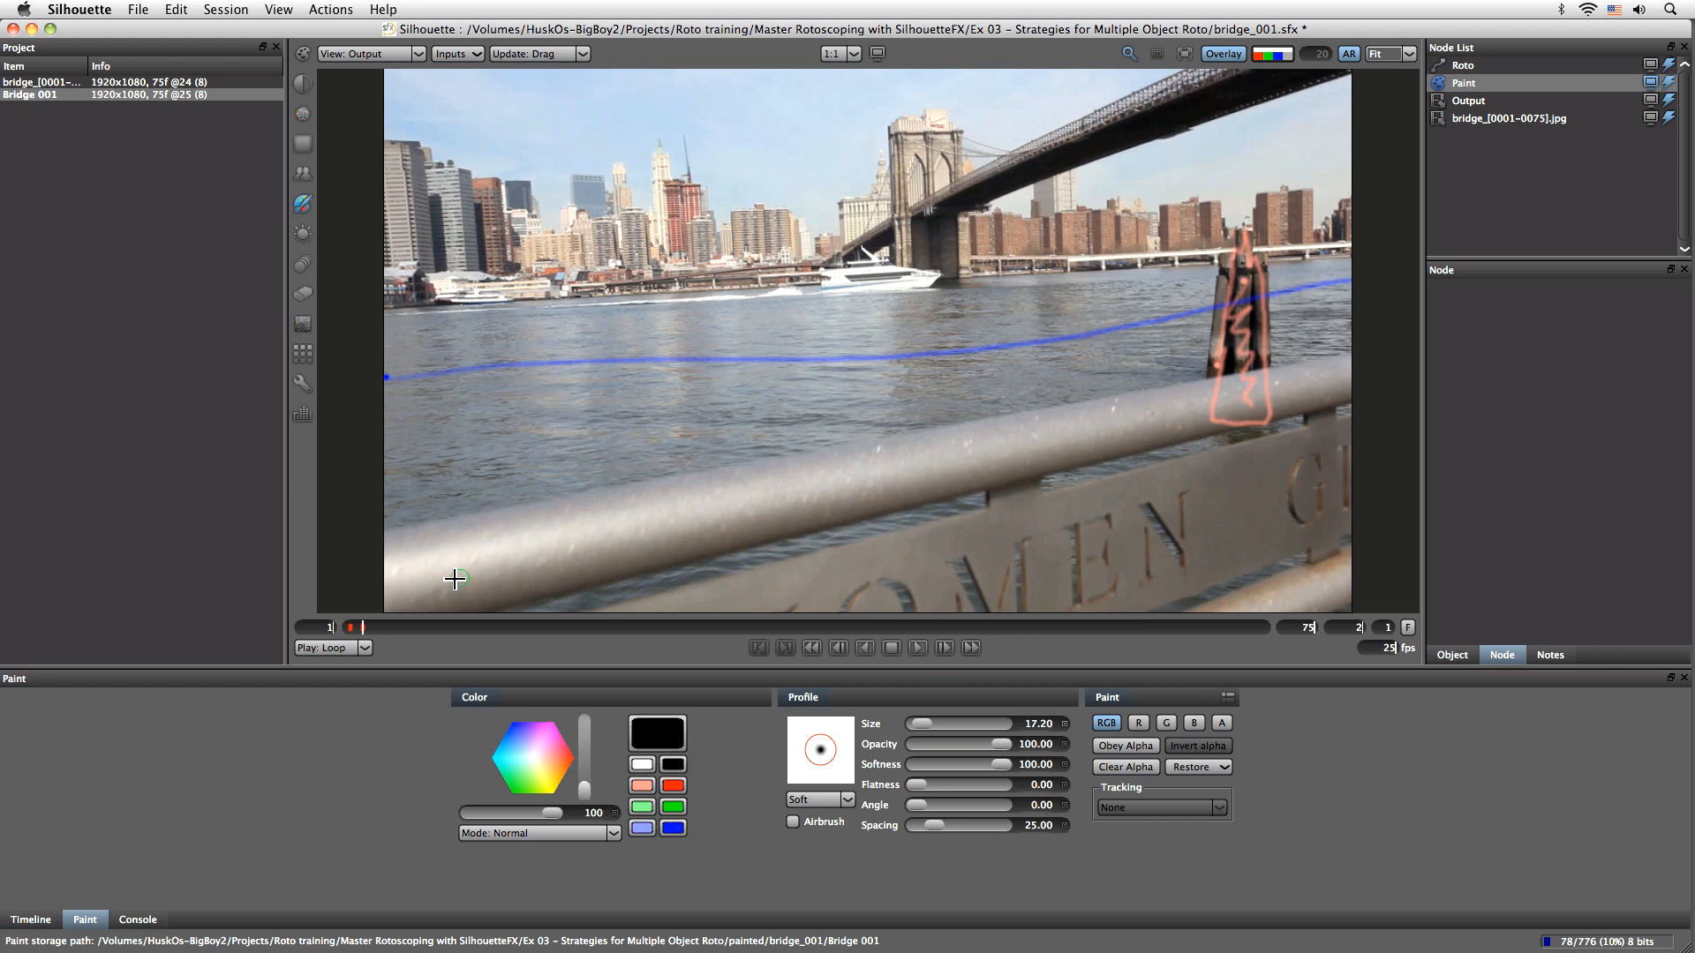
left_click_drag(408, 574, 644, 515)
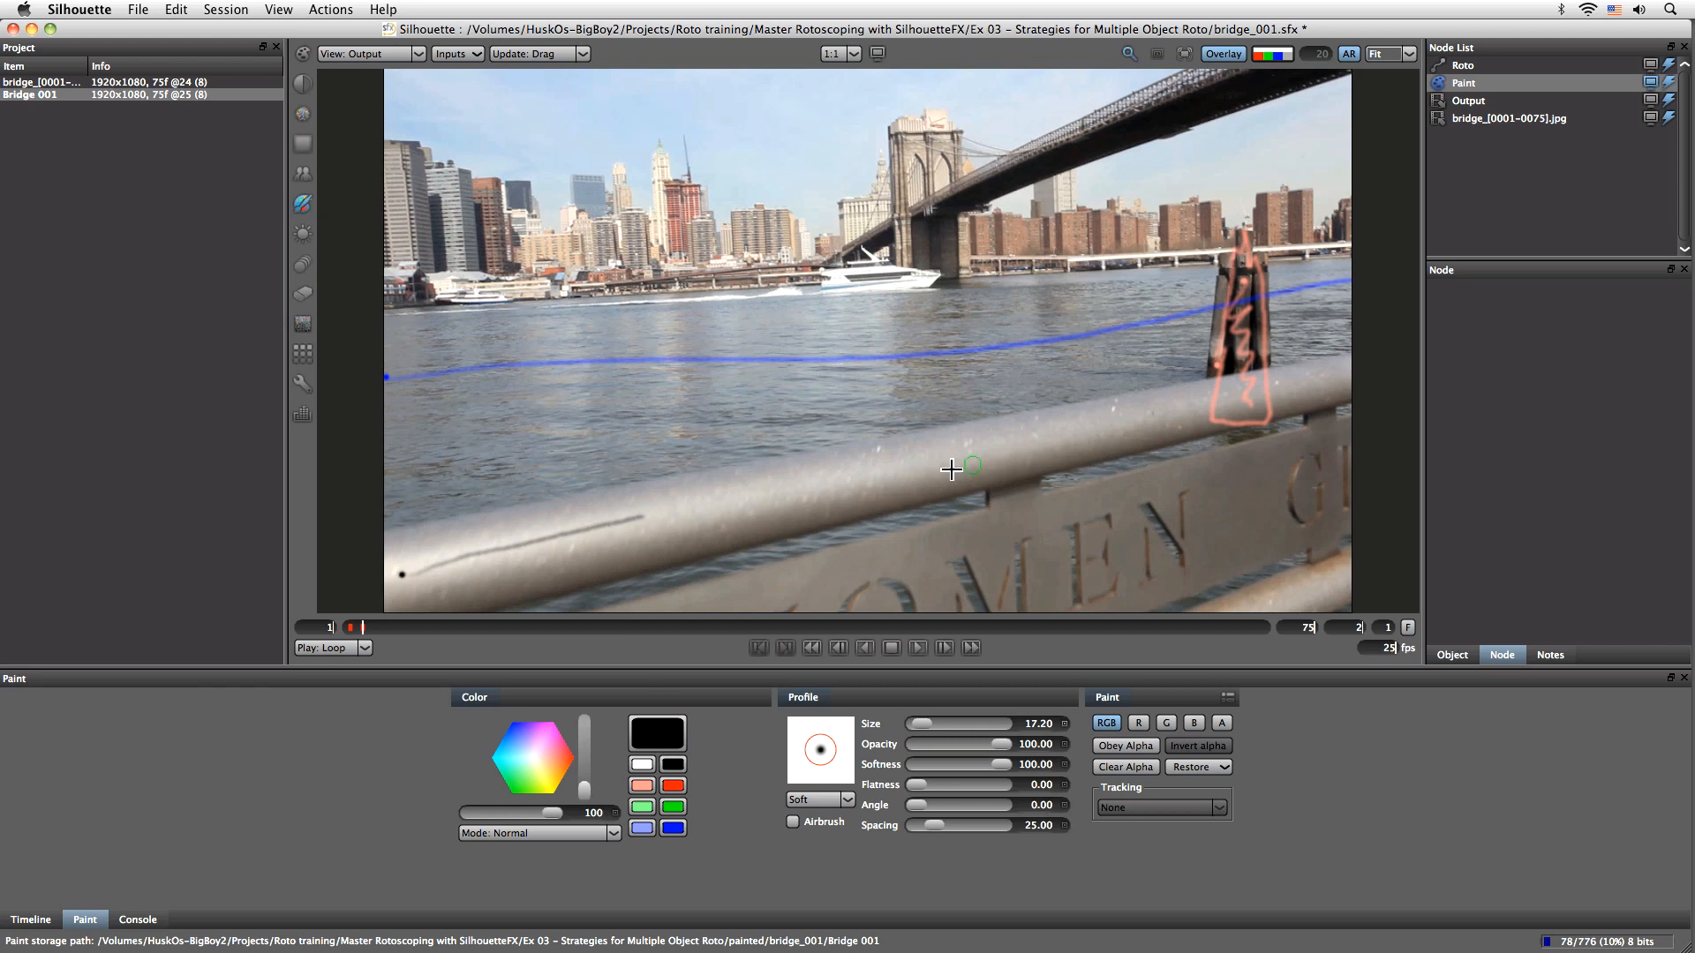
left_click_drag(633, 506, 1342, 389)
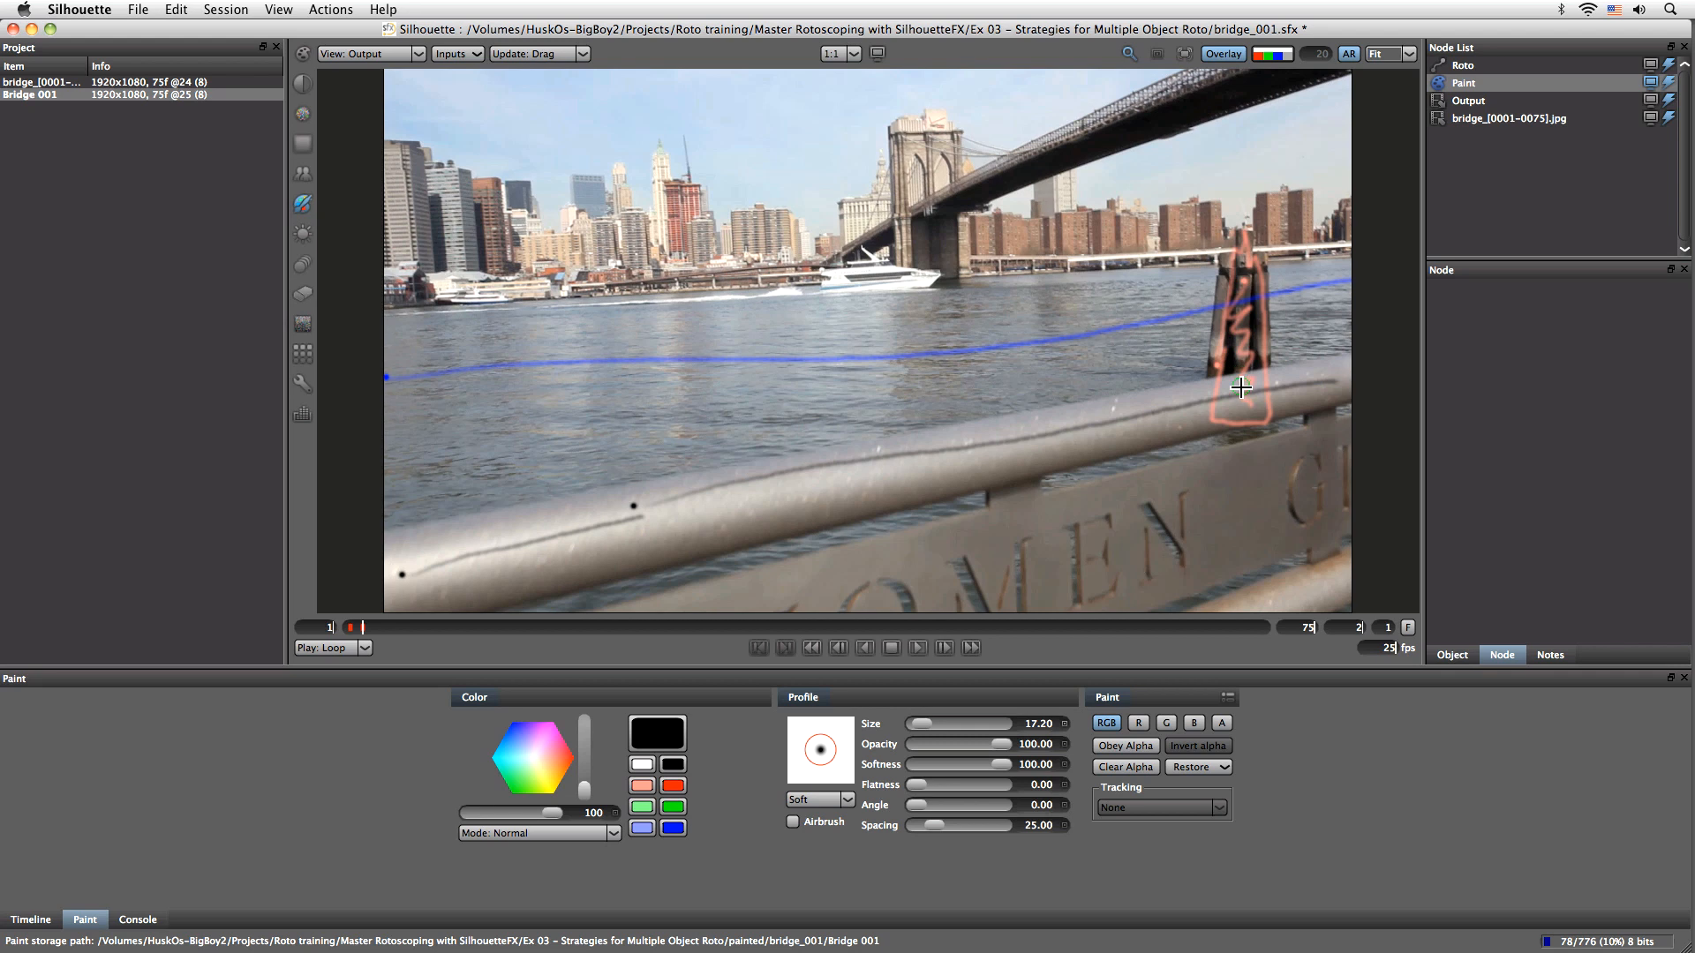
On frame 3, outline the pilings in red and the handrail section in front of them in light green
mouse_move(363, 628)
left_mouse_down()
mouse_move(670, 674)
mouse_move(367, 685)
left_mouse_up()
left_click(374, 627)
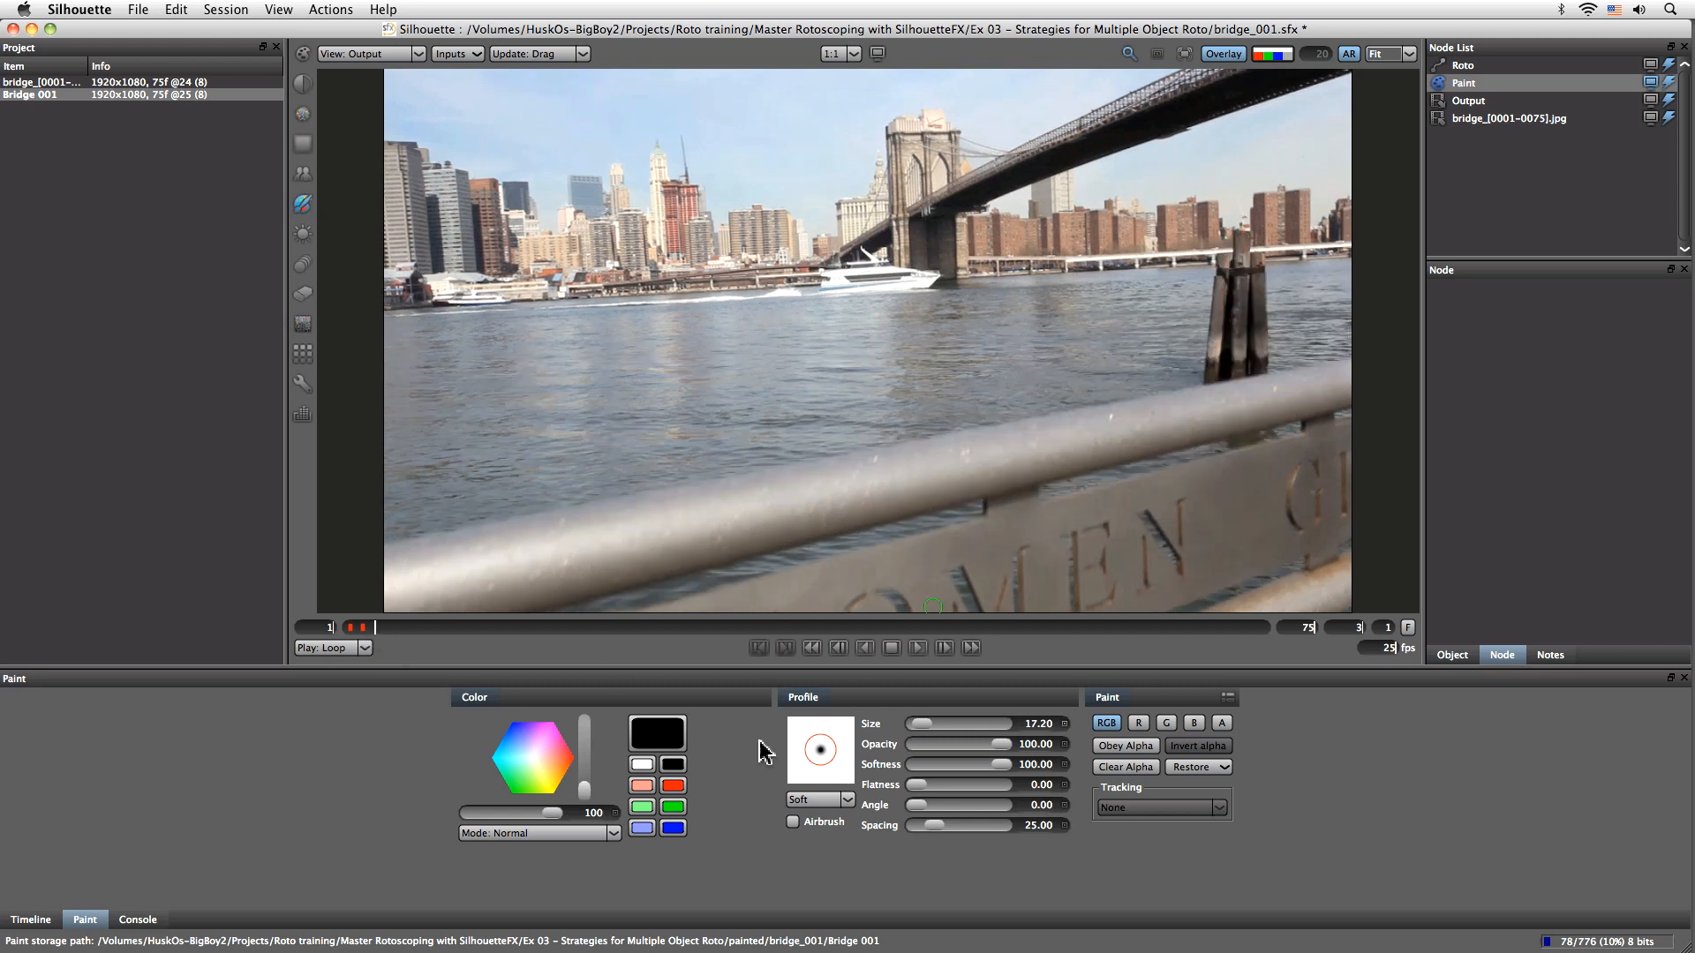
left_click(672, 785)
mouse_move(1206, 382)
left_mouse_down()
mouse_move(1243, 237)
mouse_move(1265, 373)
mouse_move(1206, 383)
left_mouse_up()
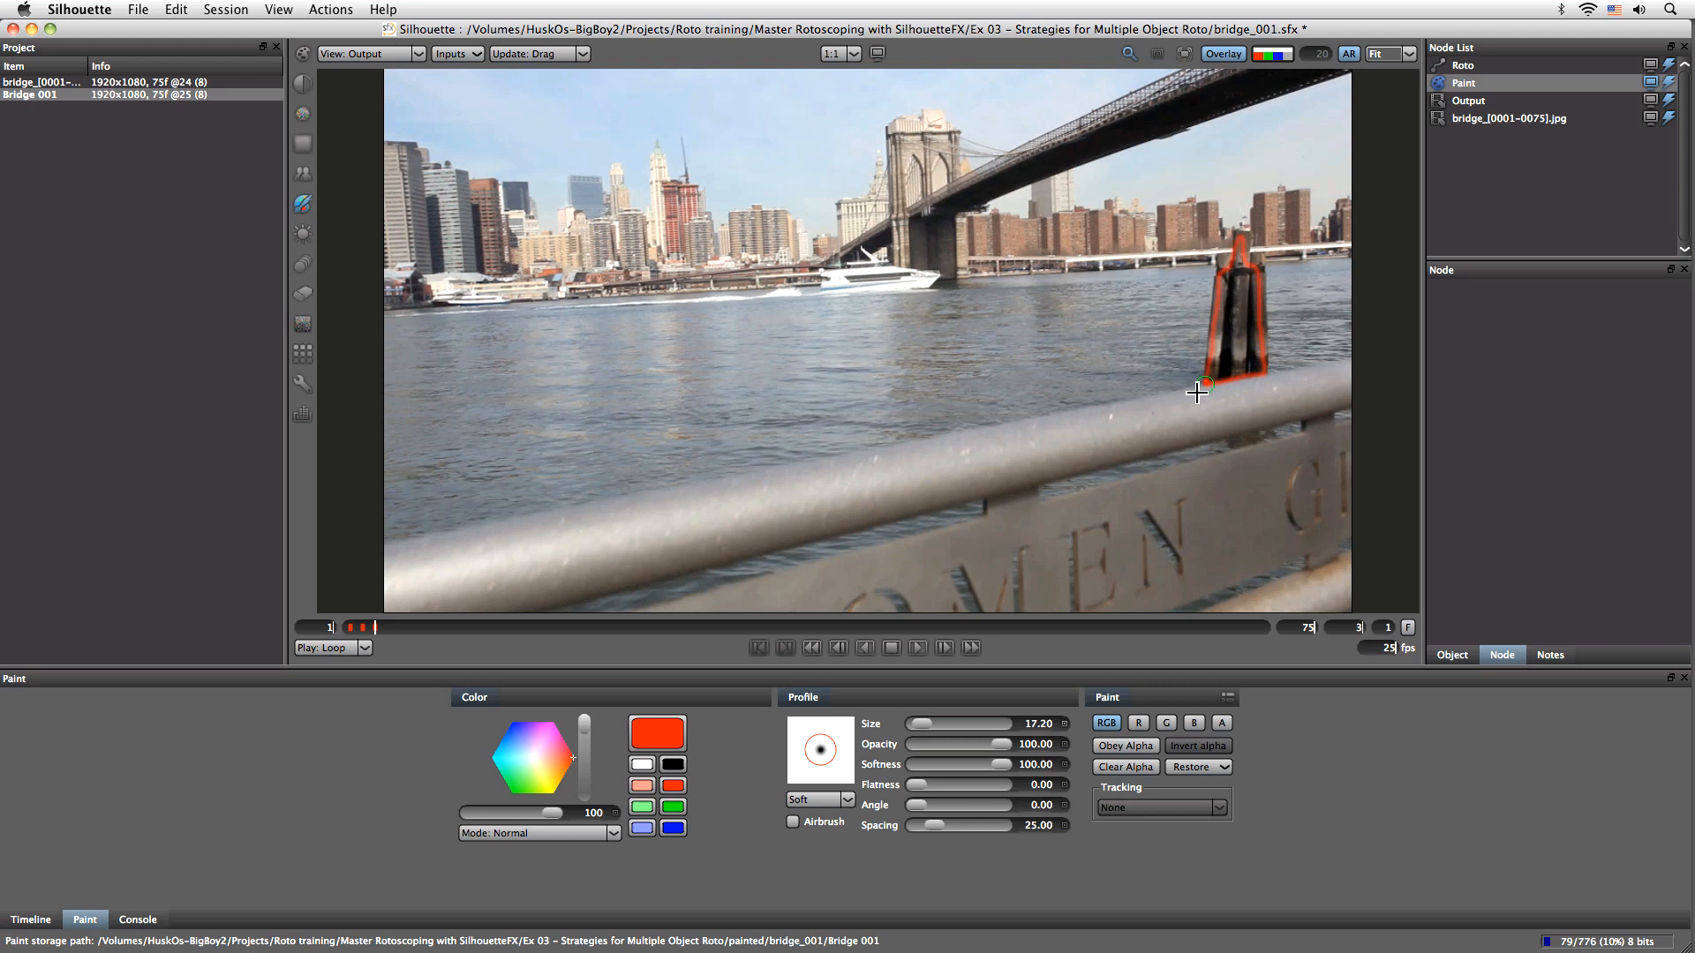
left_click(642, 807)
mouse_move(1198, 391)
left_mouse_down()
mouse_move(1308, 364)
mouse_move(1305, 417)
mouse_move(1210, 431)
mouse_move(1179, 408)
mouse_move(1185, 389)
left_mouse_up()
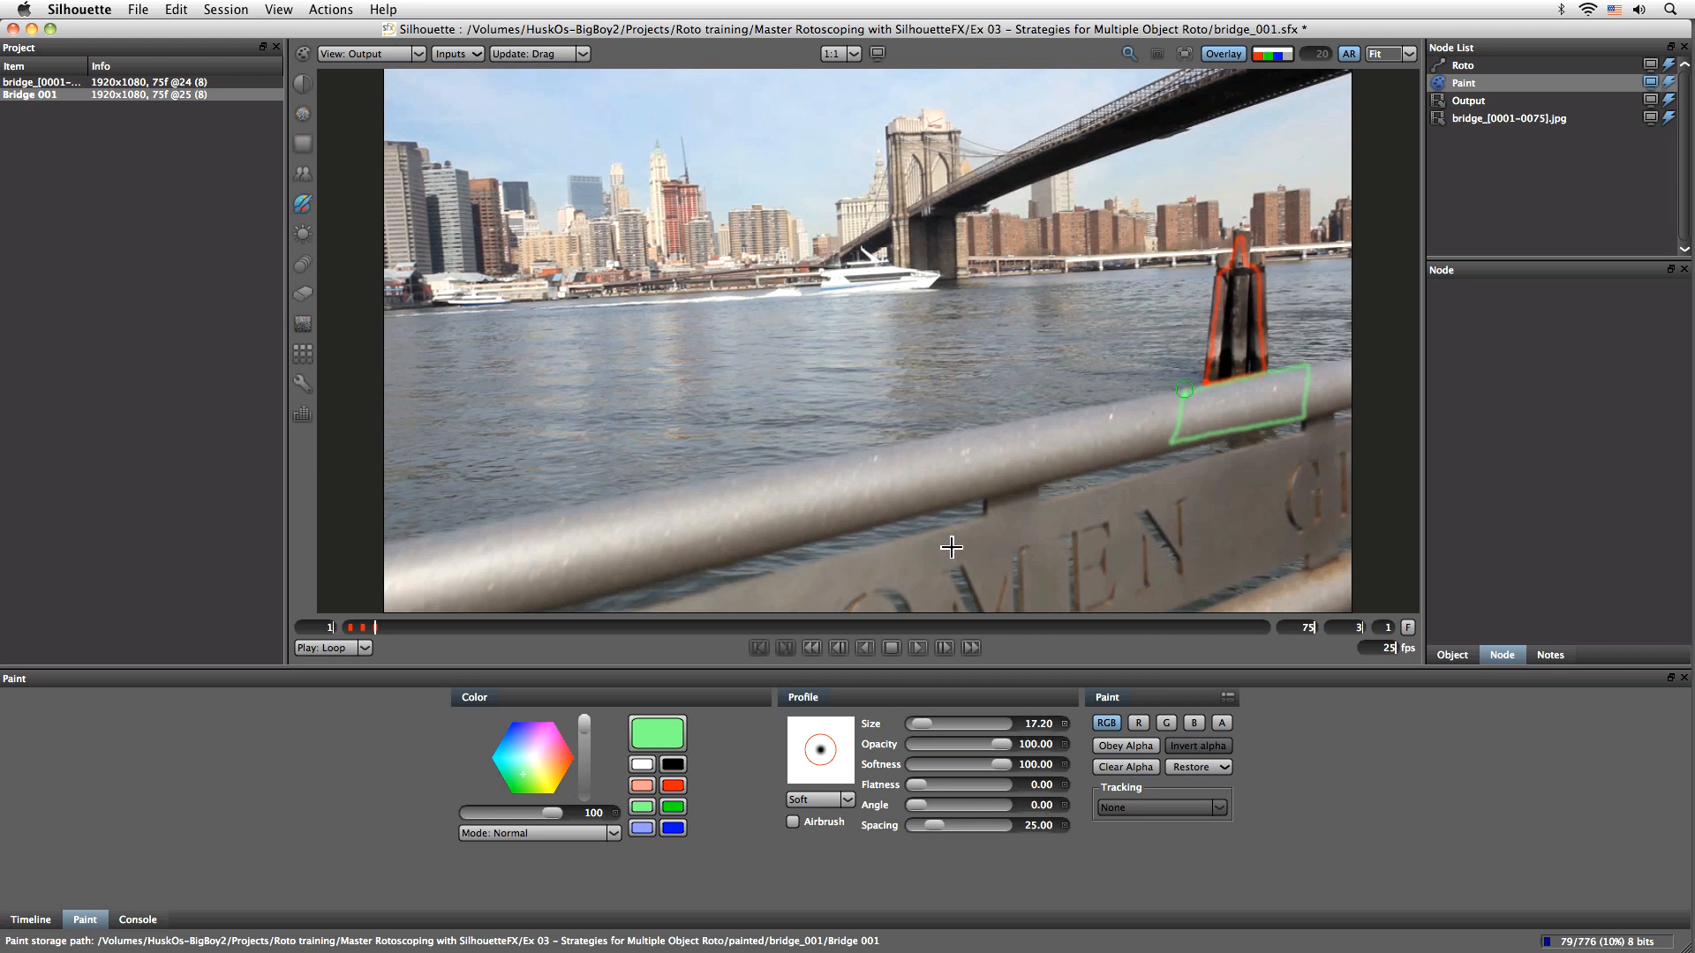
Remove the Paint node from the Bridge 001 session and save the project
left_click(332, 10)
mouse_move(226, 10)
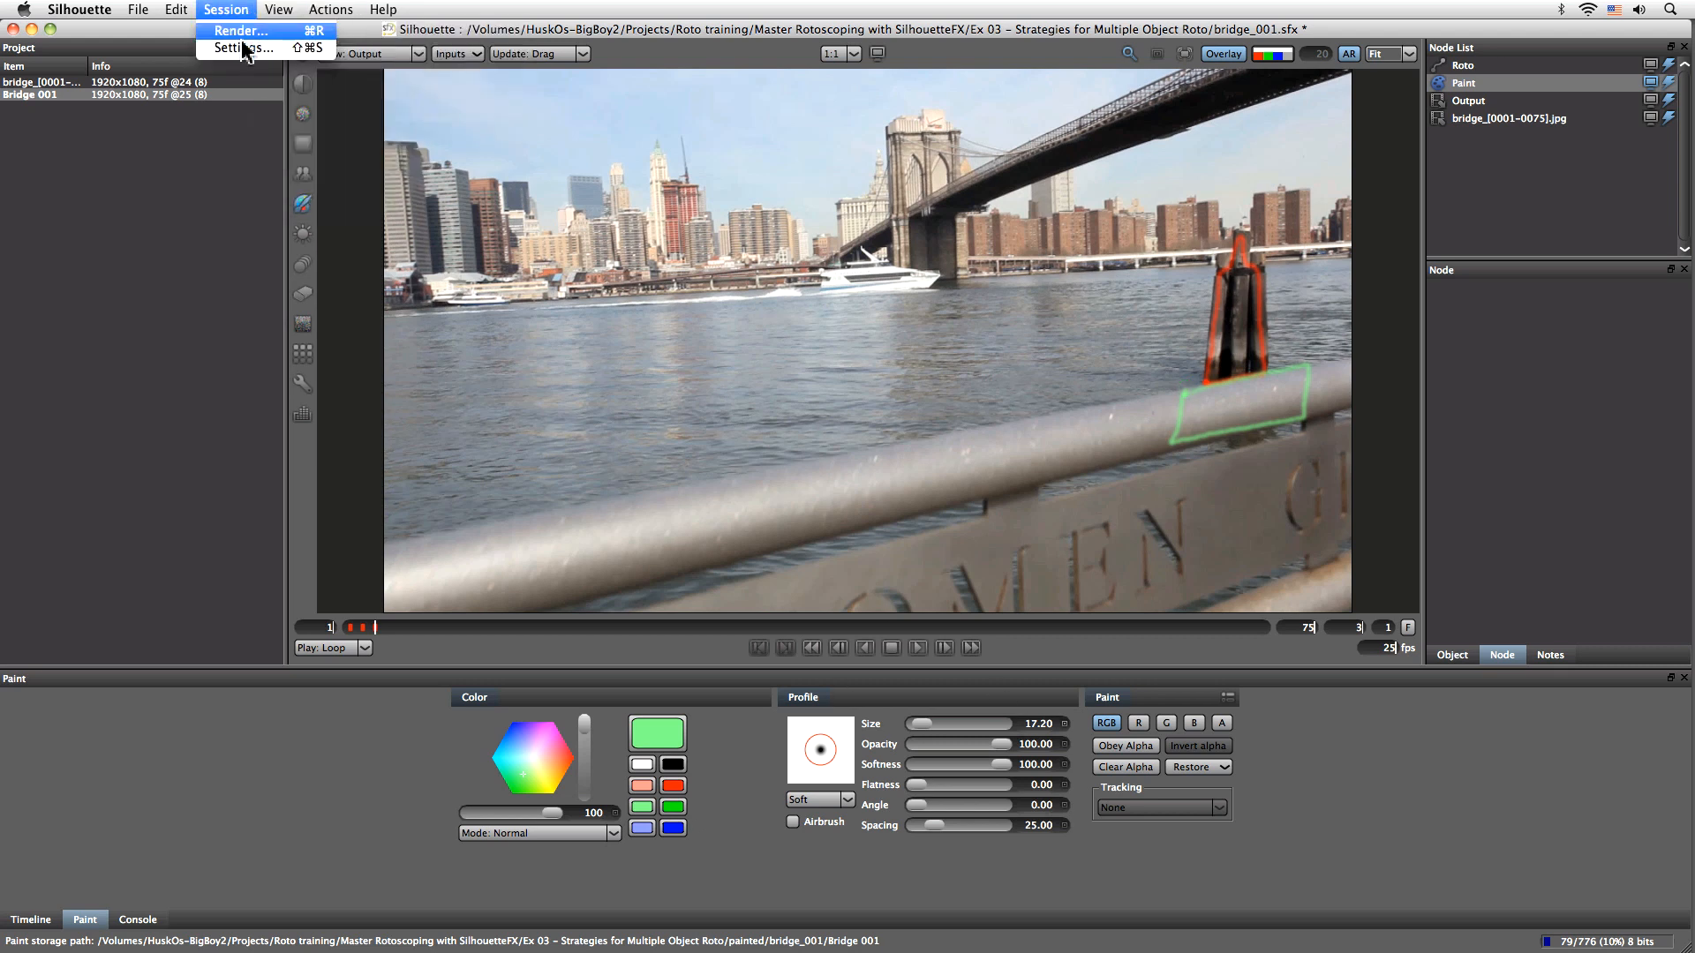
left_click(243, 49)
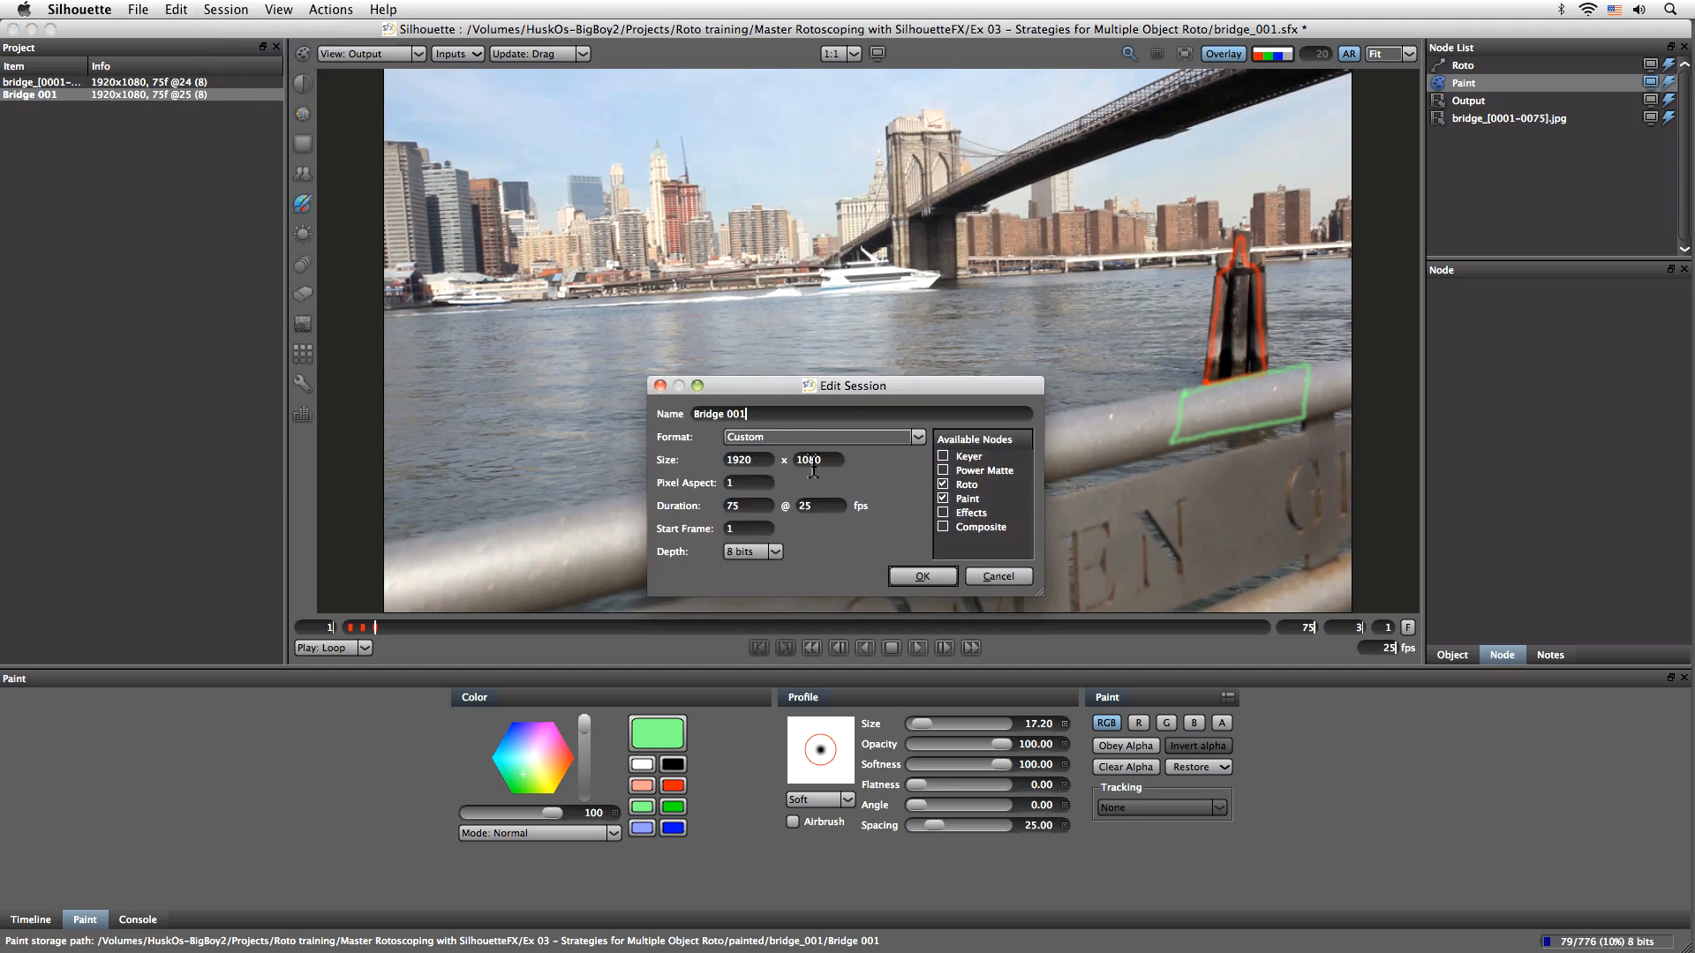
left_click(943, 499)
left_click(922, 576)
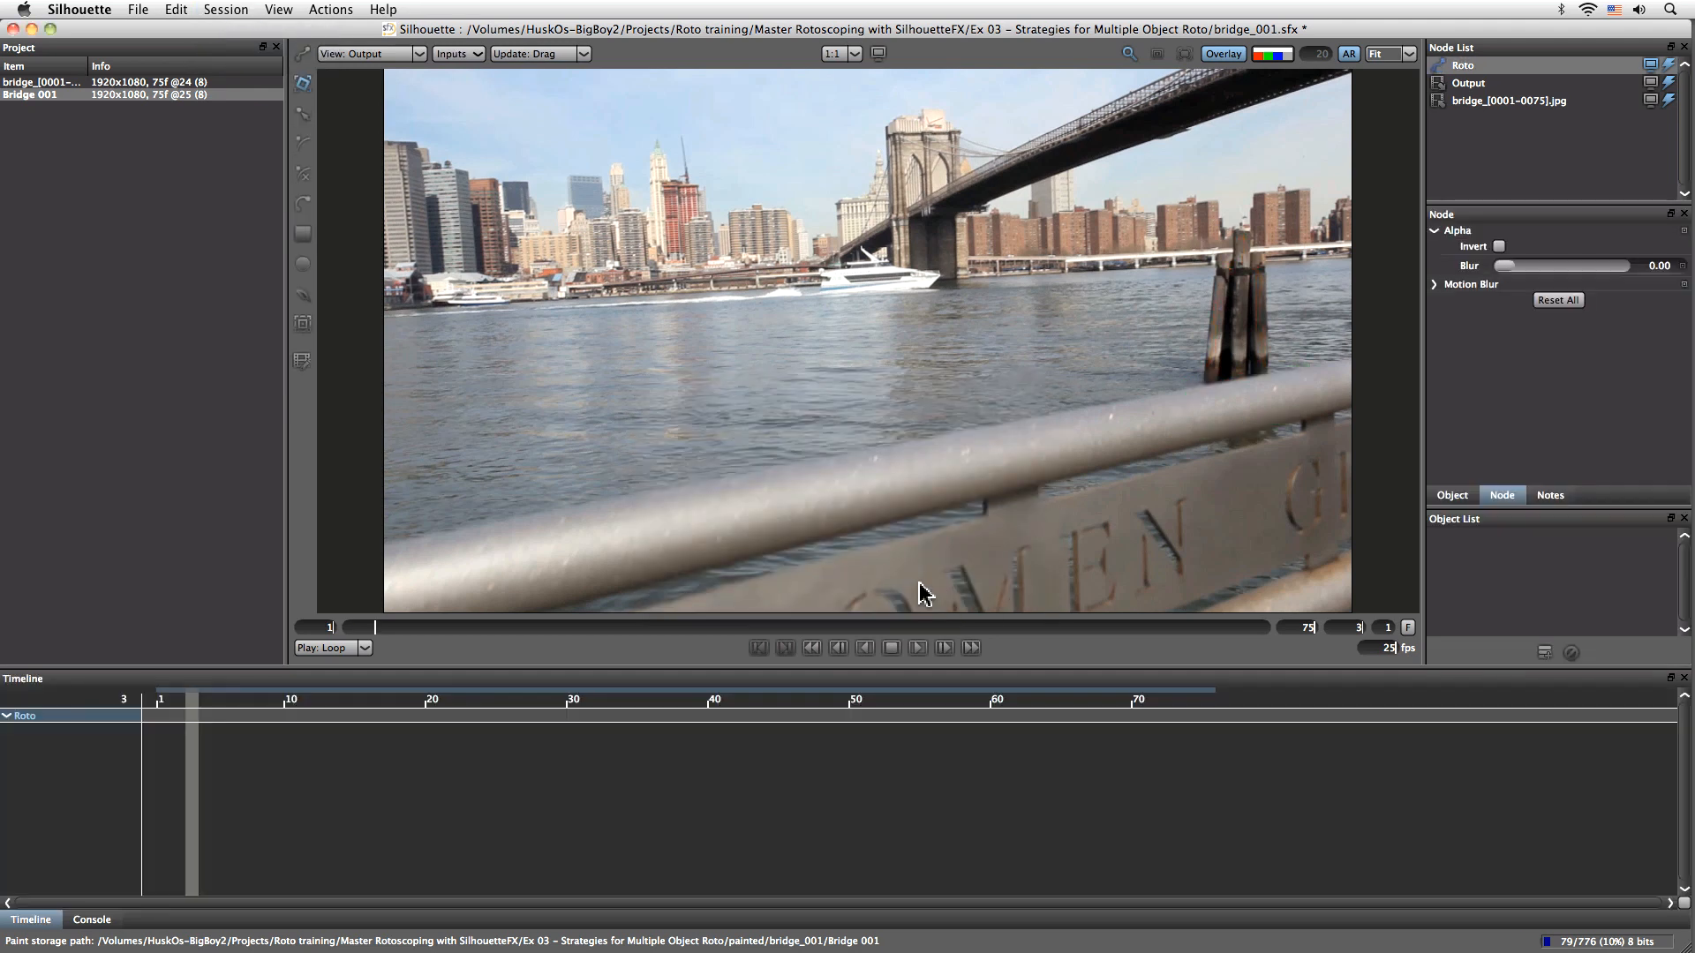
key("super+s")
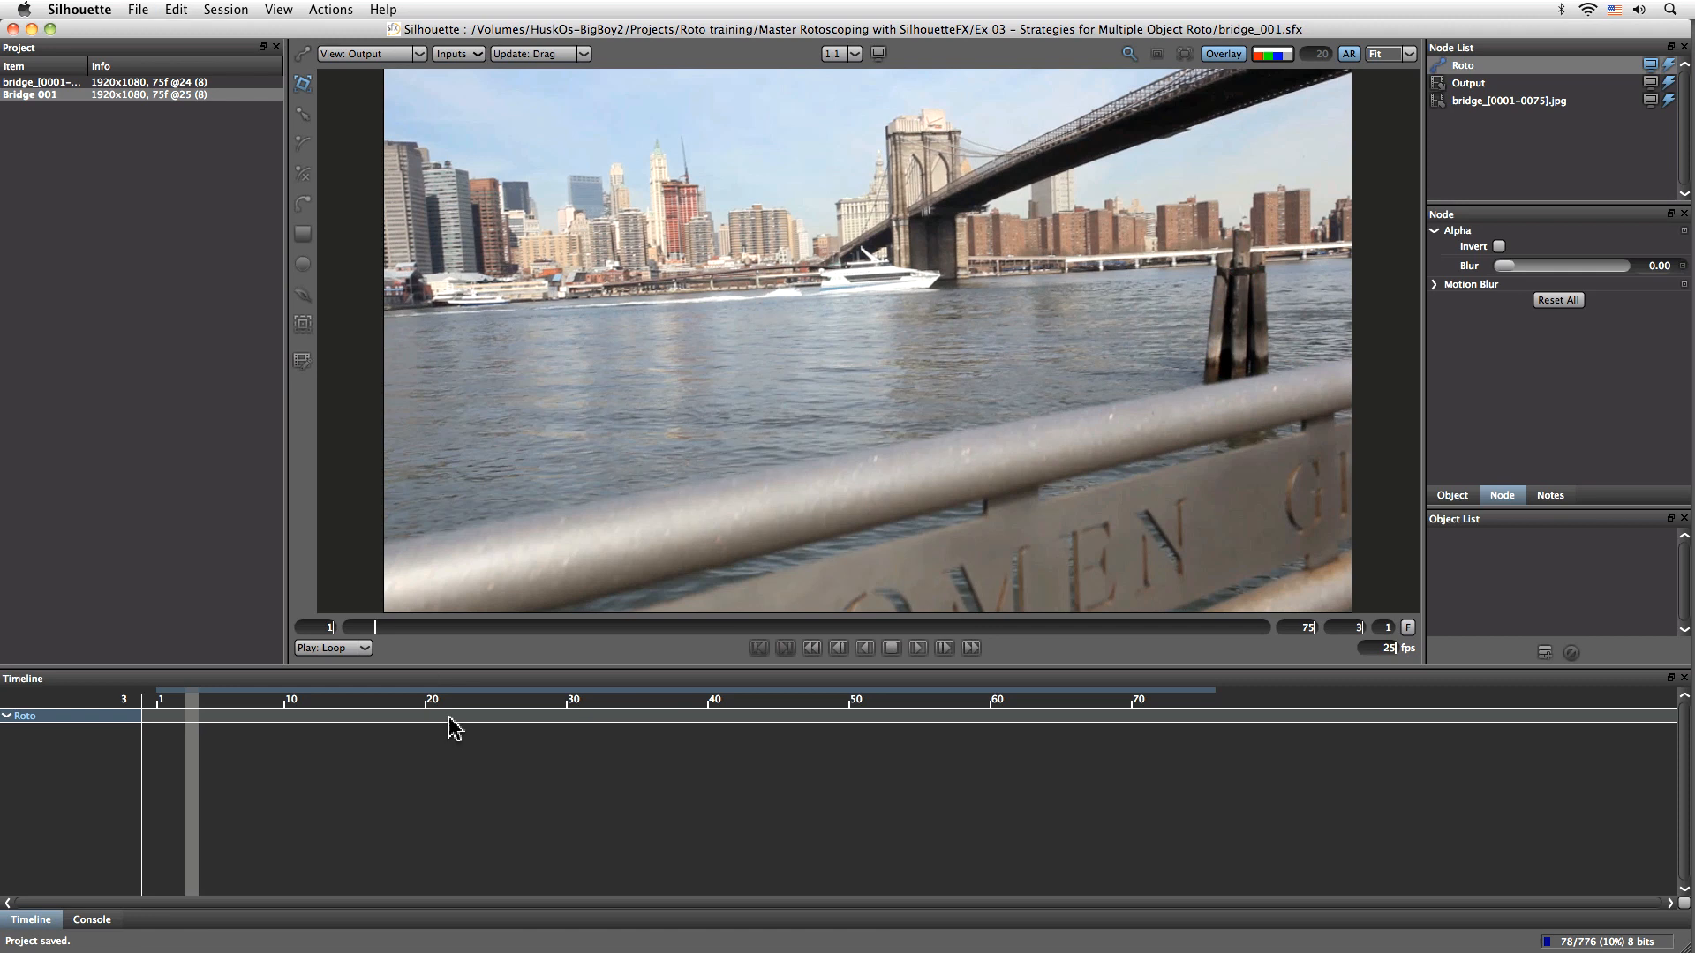
On frame 1, draw a rectangular shape over the lower water and railing, extending slightly past both sides of the picture
left_click_drag(179, 697, 99, 678)
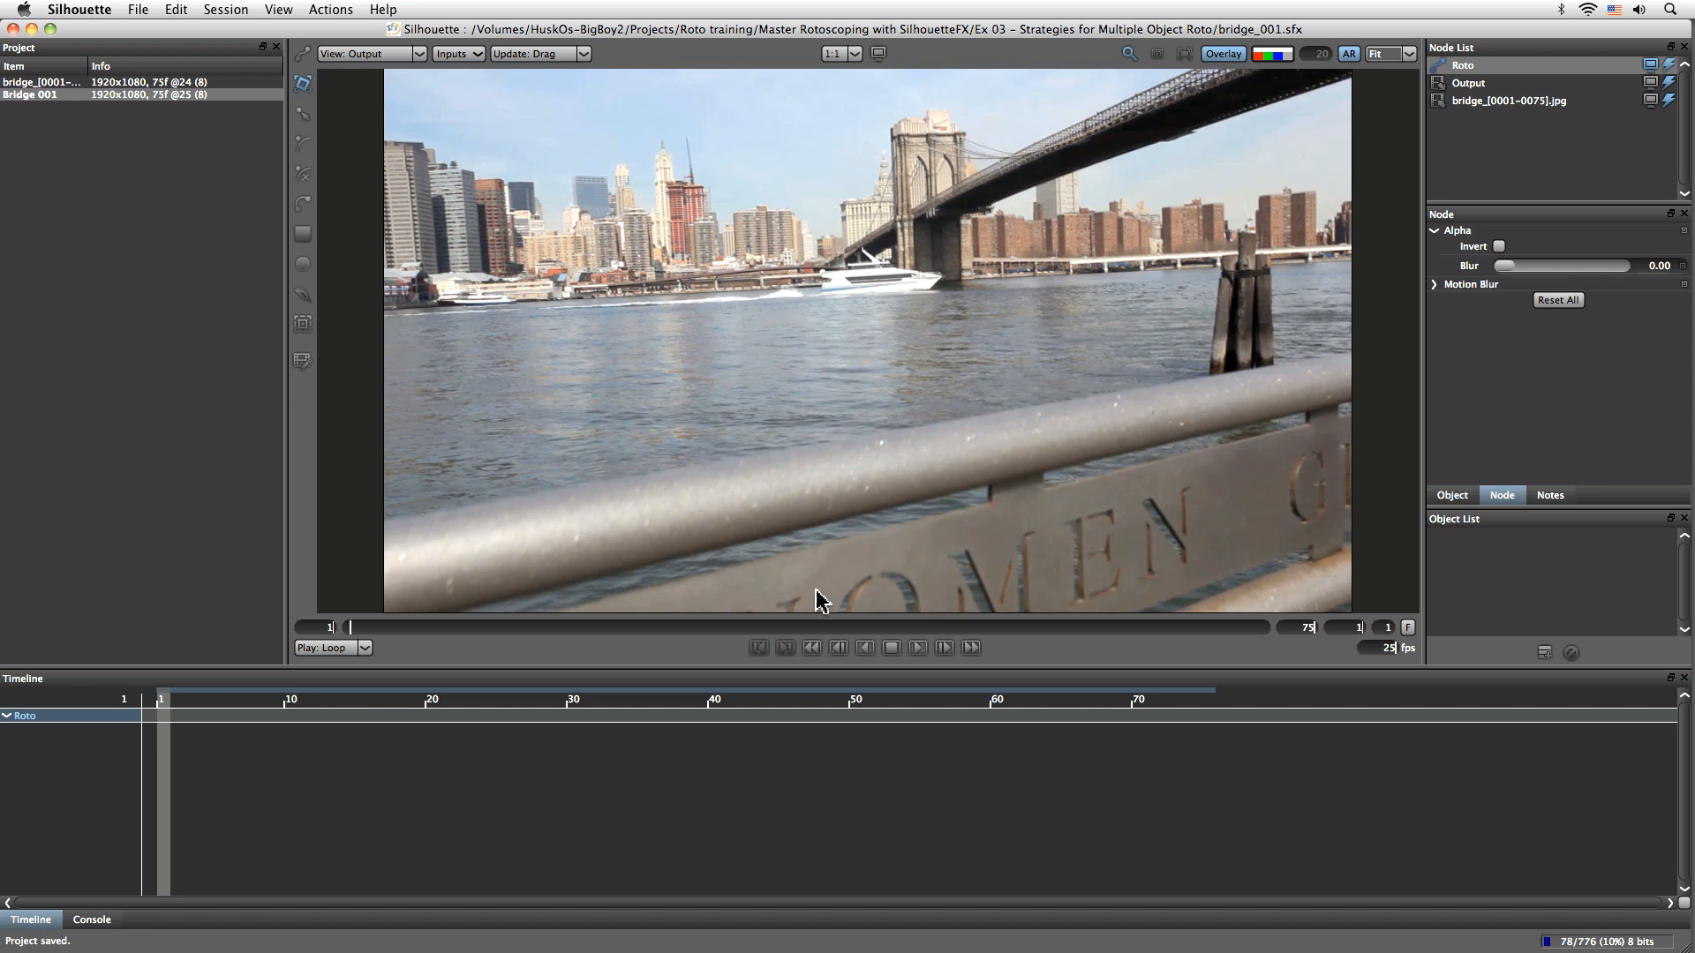
left_click(302, 233)
left_click_drag(366, 335, 1384, 599)
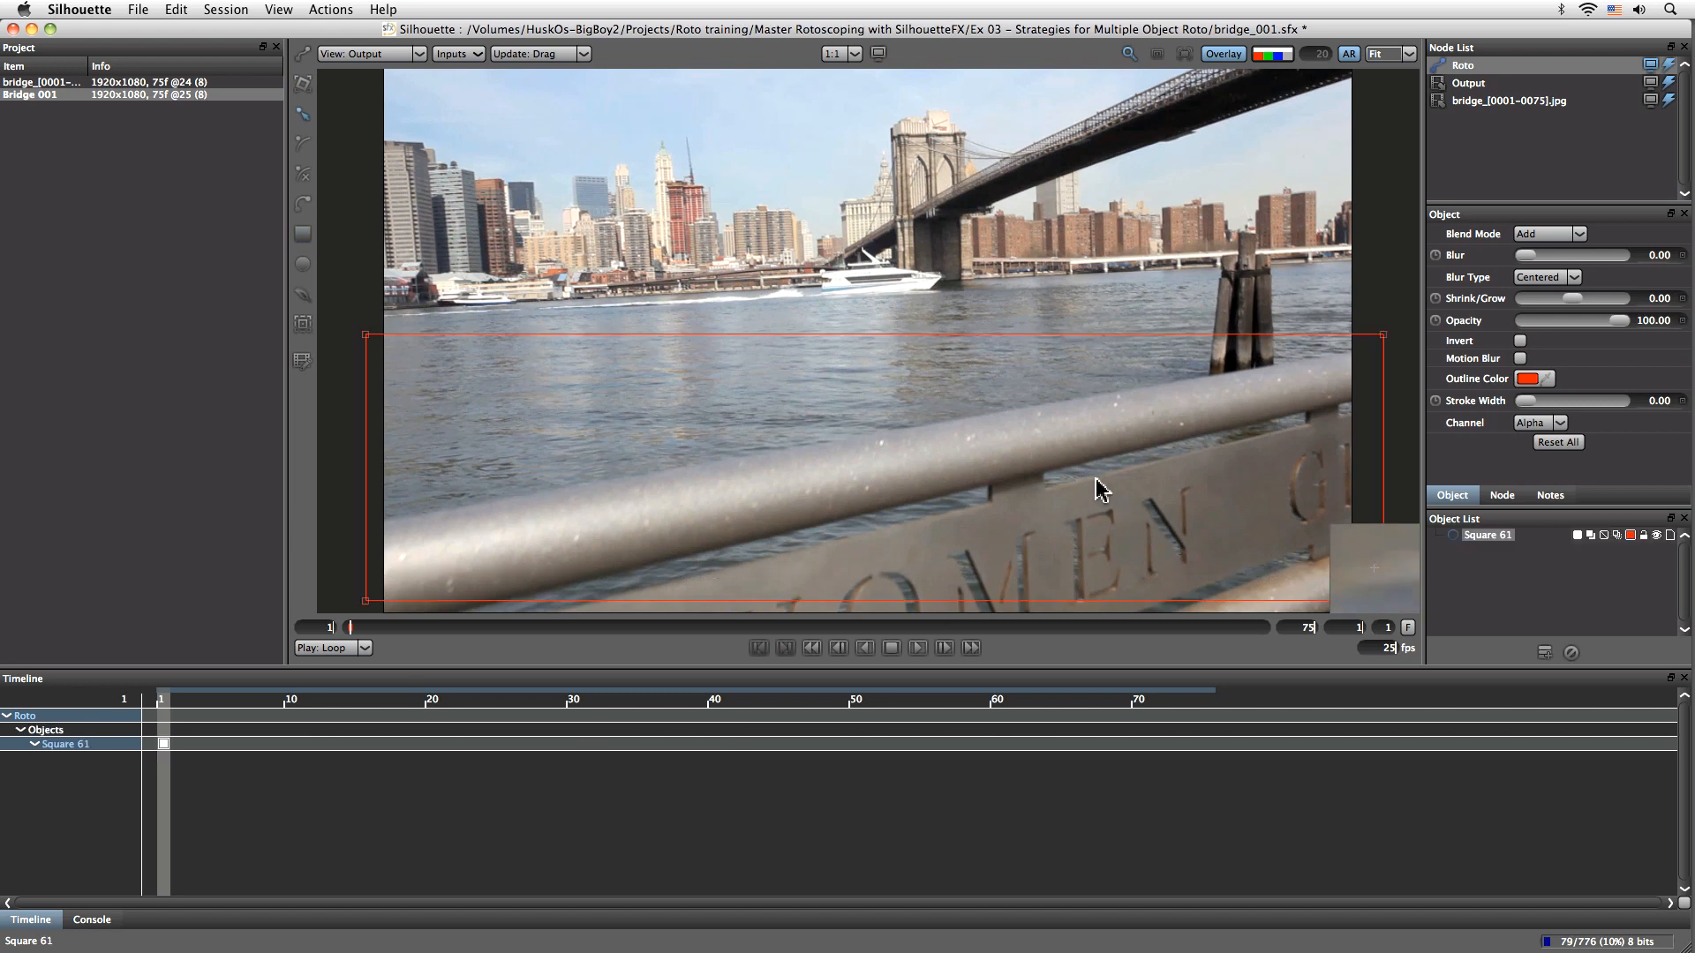
Reshape the rectangle so its upper edge follows the far shoreline and its other edges lie outside the picture
scroll(1094, 481, "down", 2)
left_click(302, 83)
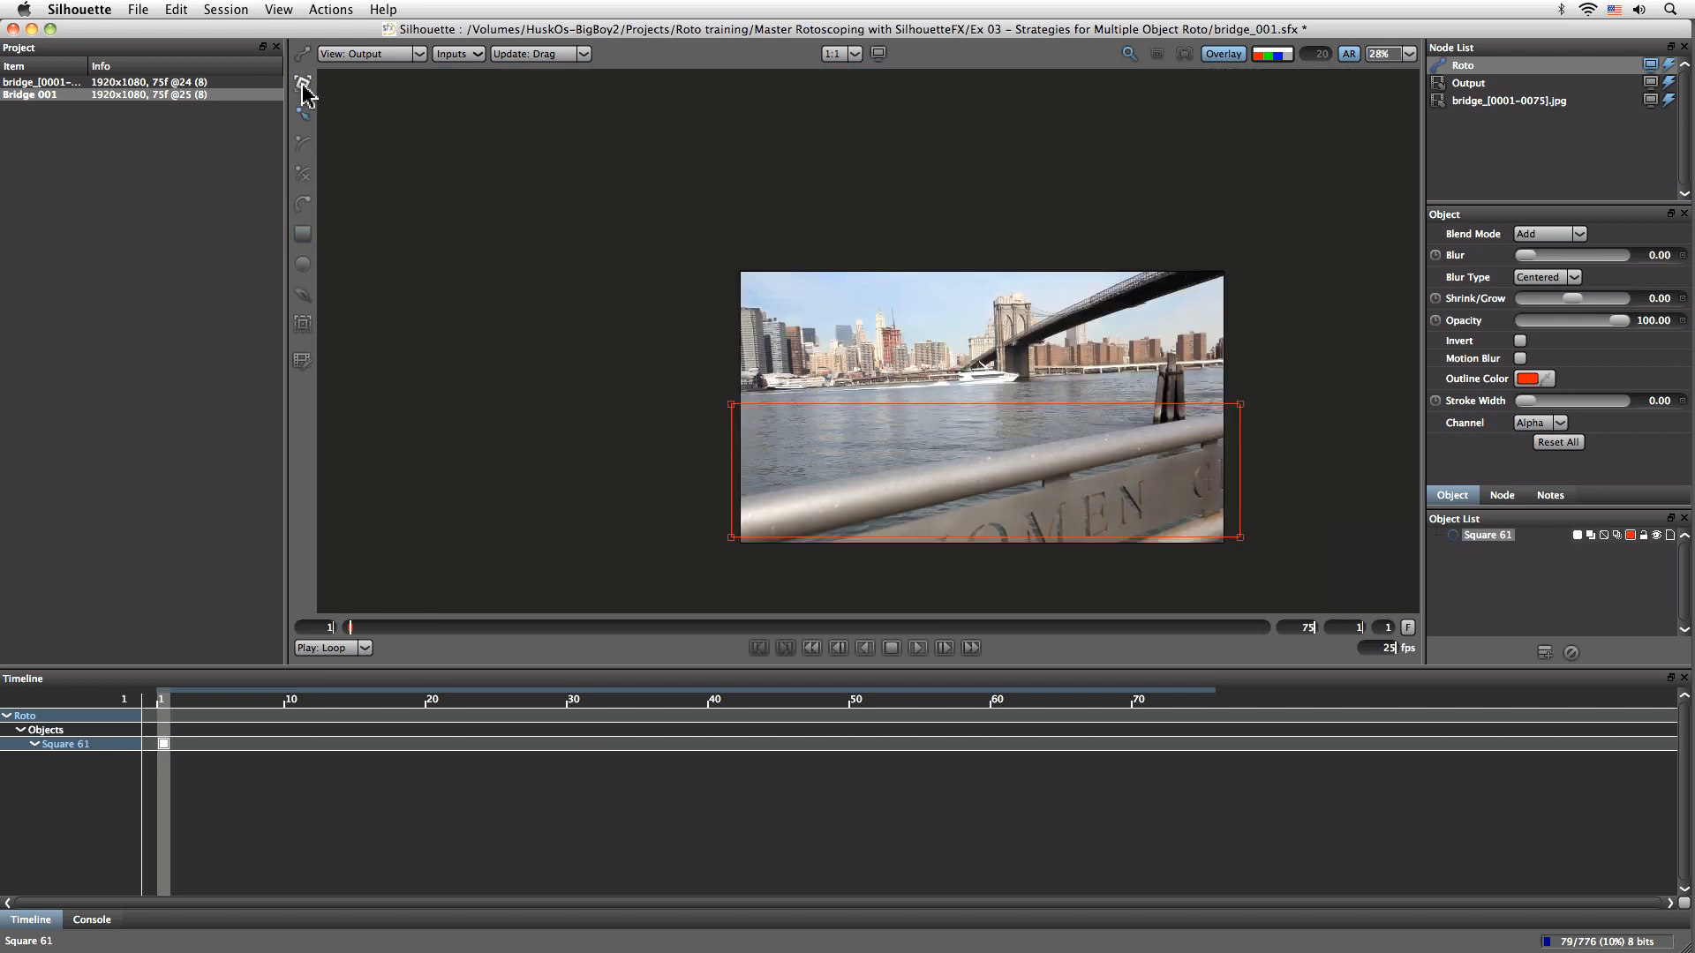
left_click_drag(977, 530, 976, 563)
left_click_drag(1241, 476, 1271, 366)
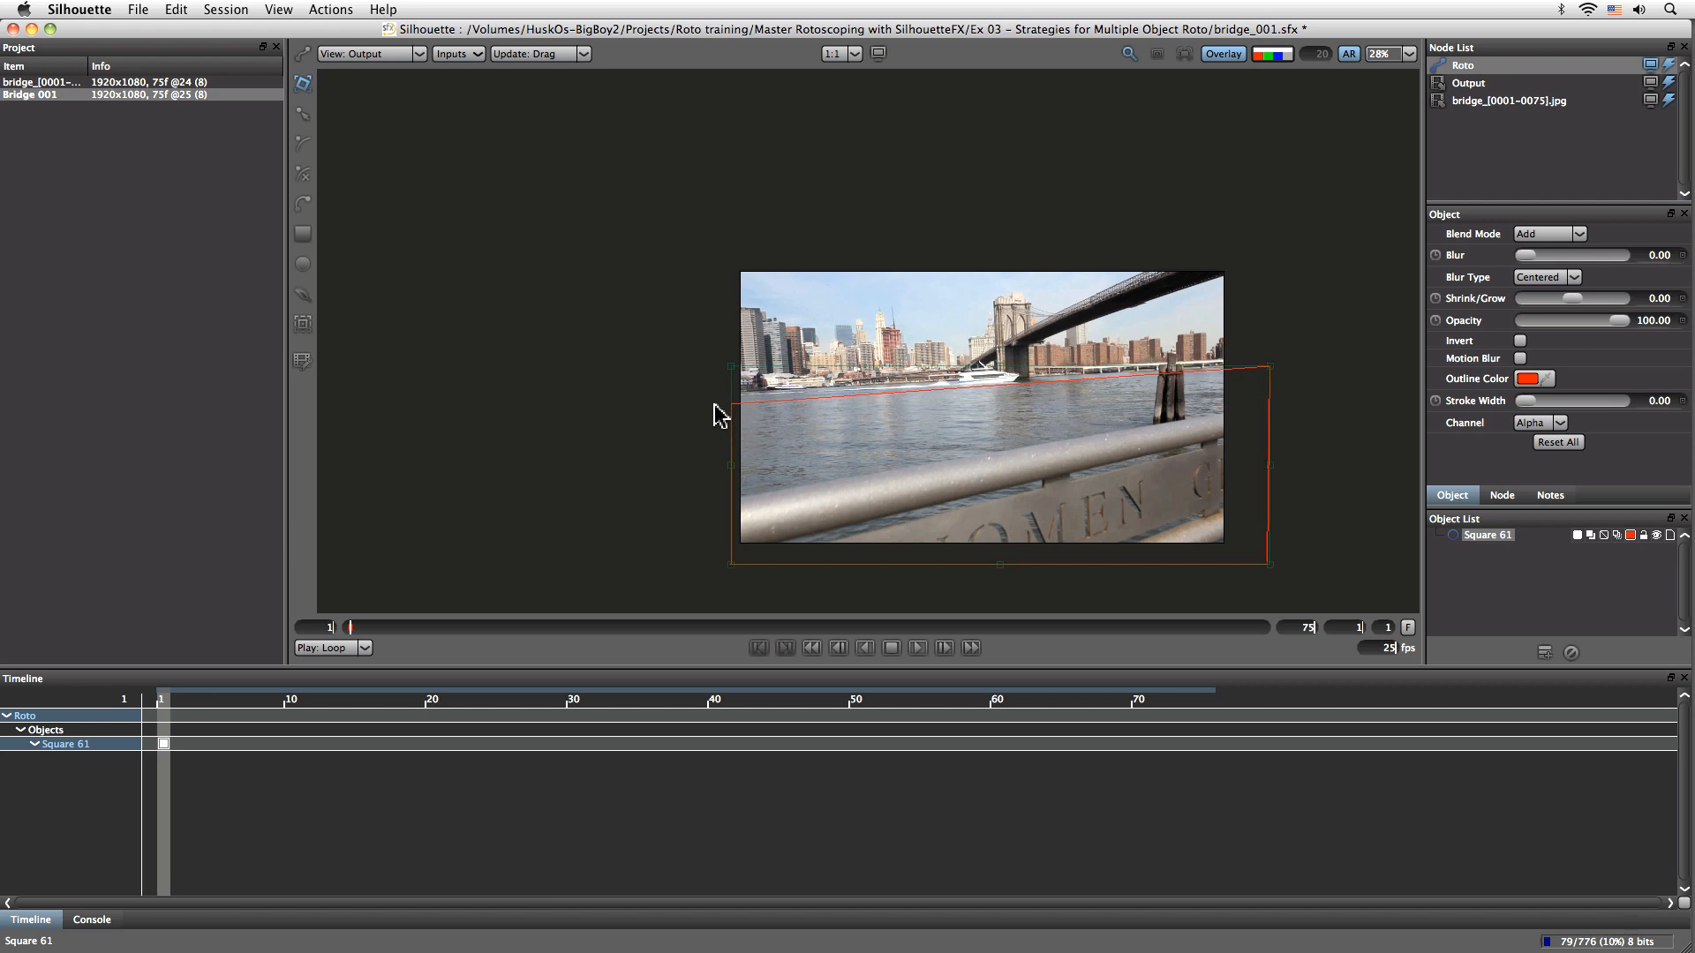
left_click_drag(731, 371, 725, 354)
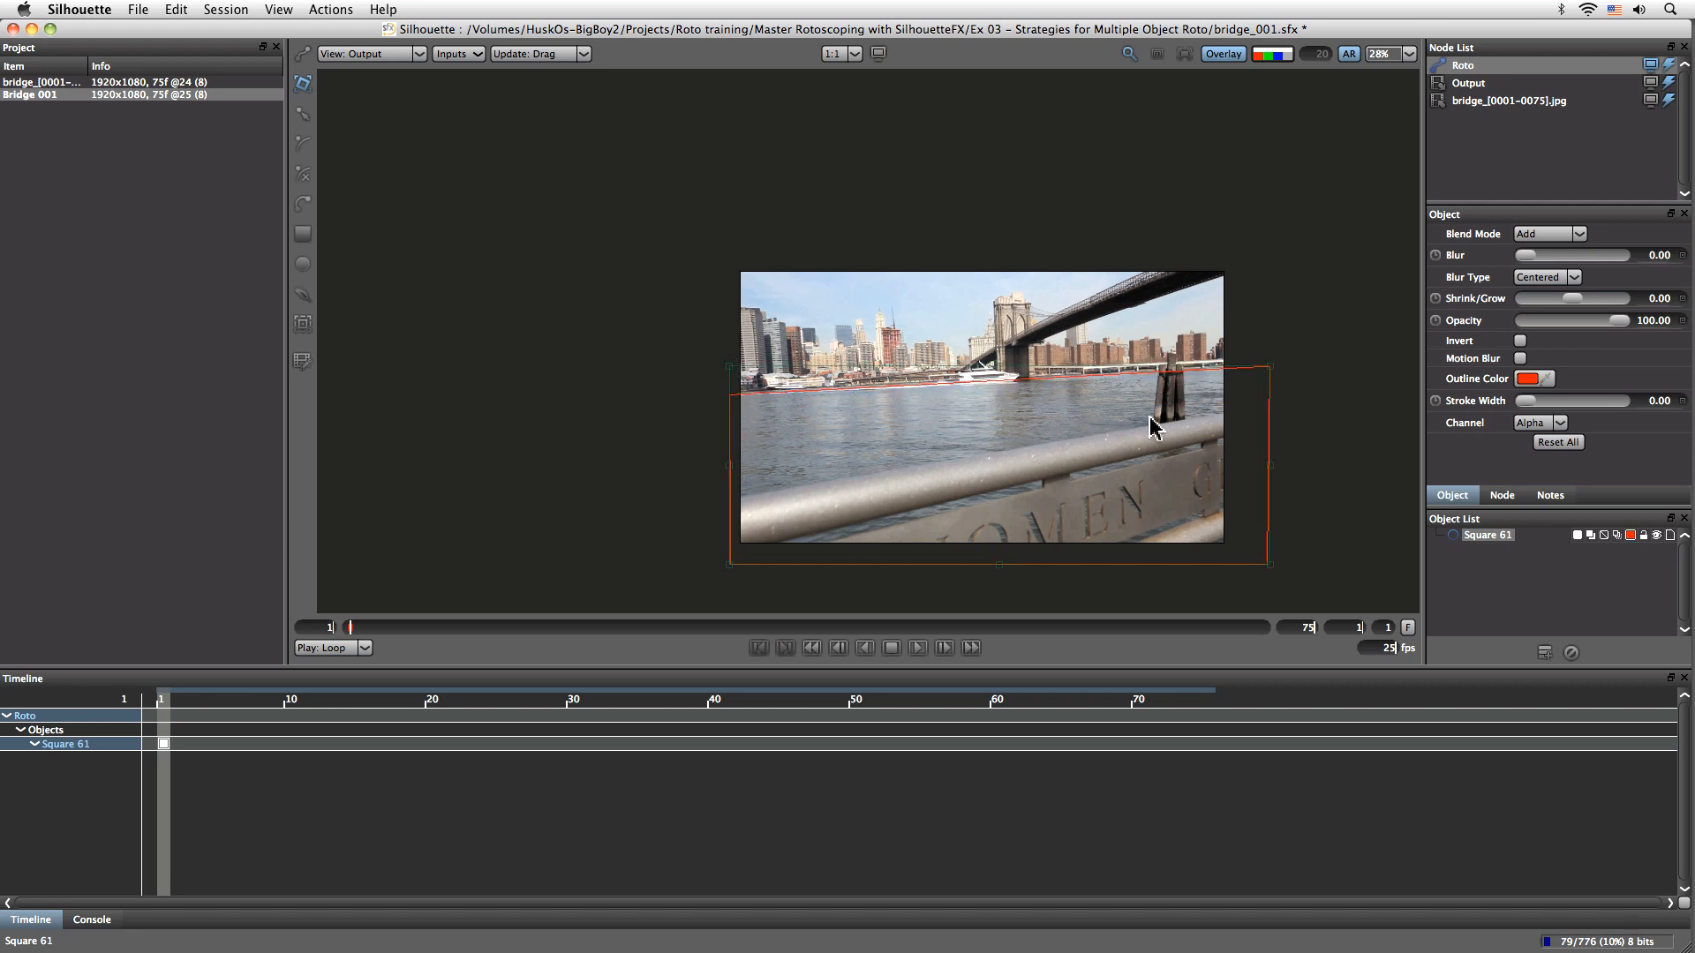
left_click_drag(1271, 463, 1318, 455)
left_click_drag(1317, 371, 1324, 359)
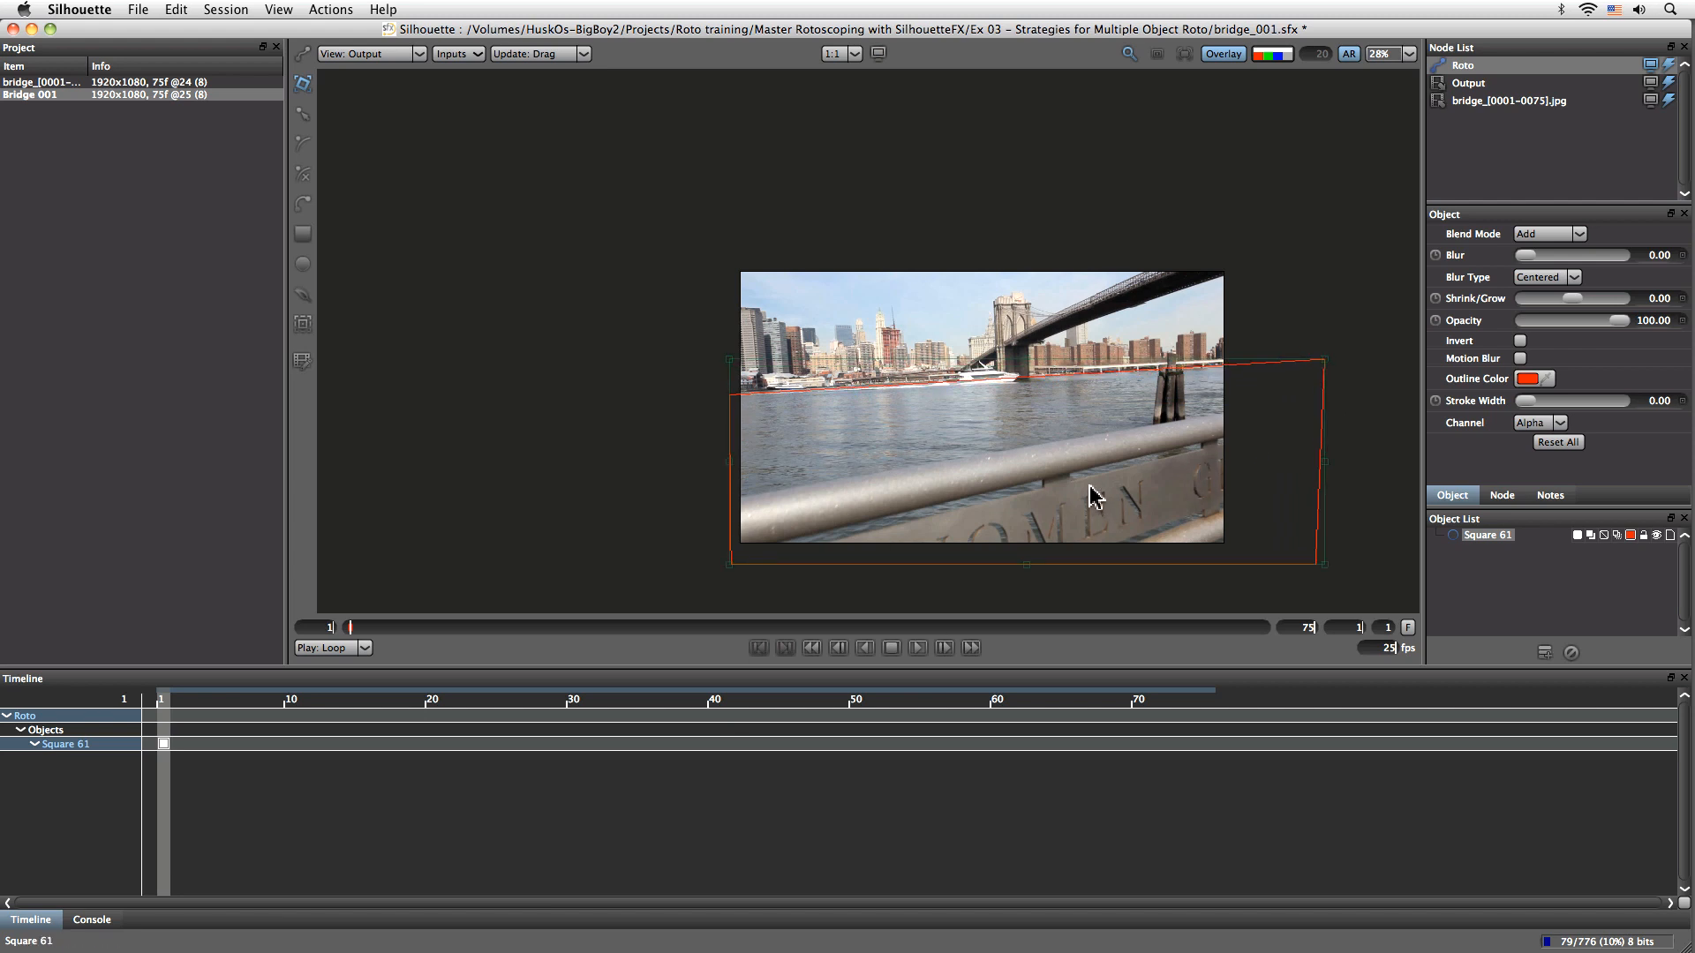
scroll(1109, 485, "up", 2)
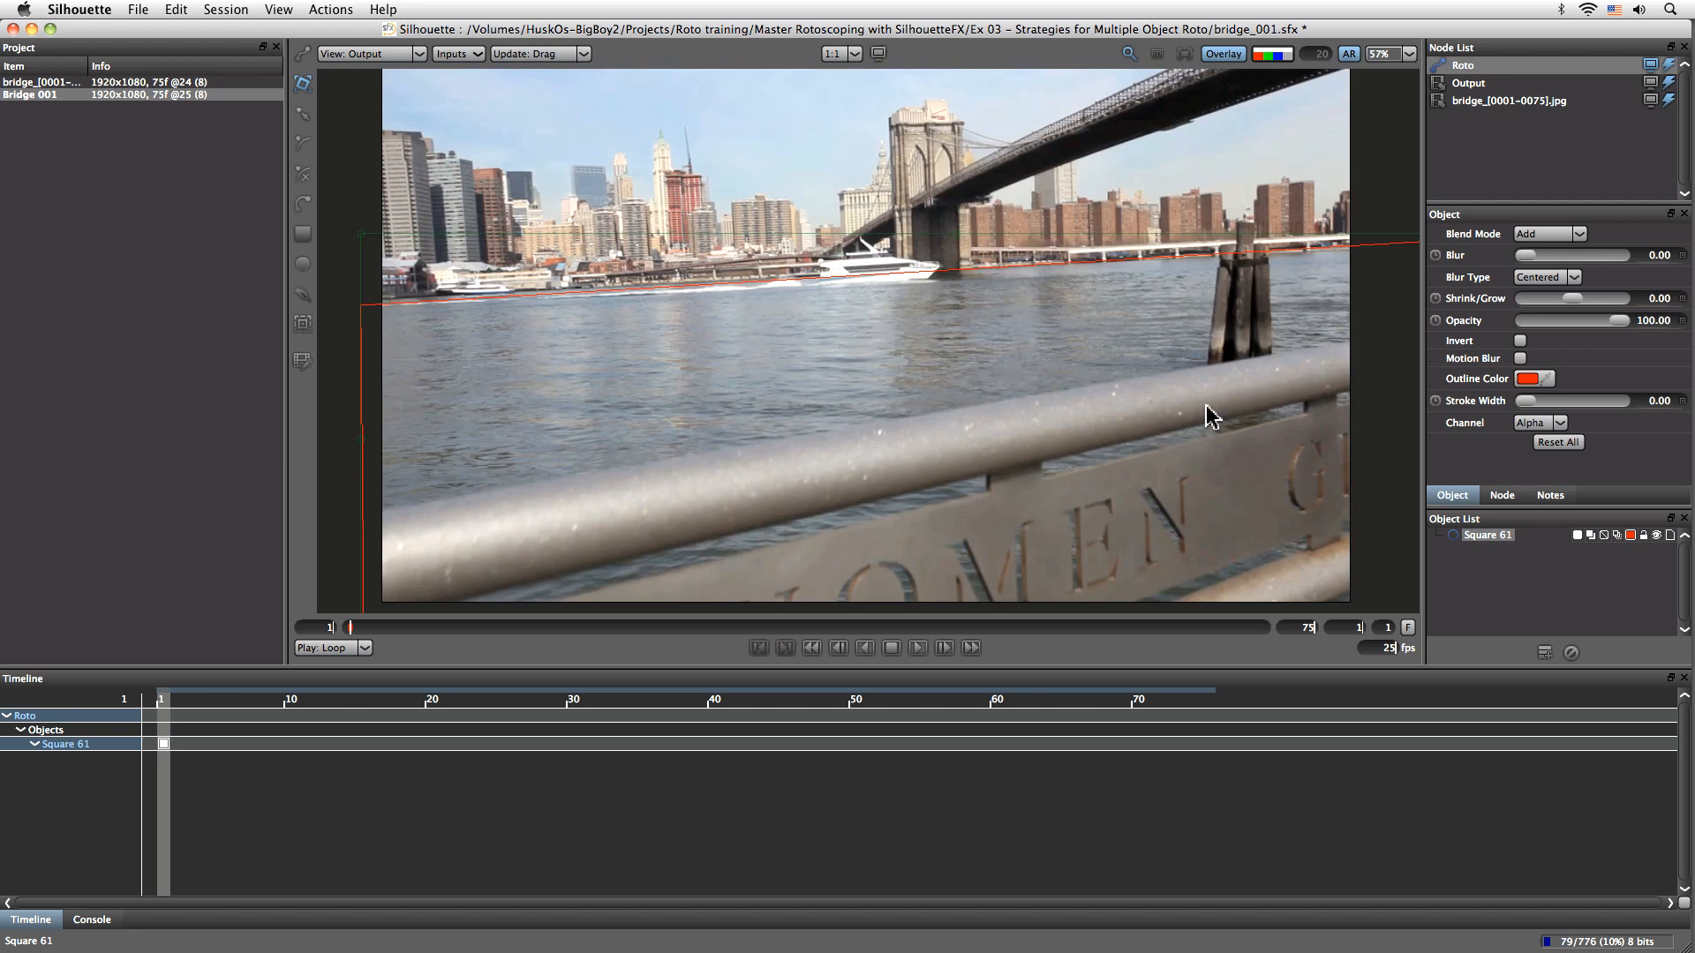
With the square shape deselected, create a layer named Water
double_click(1488, 536)
left_click(1486, 573)
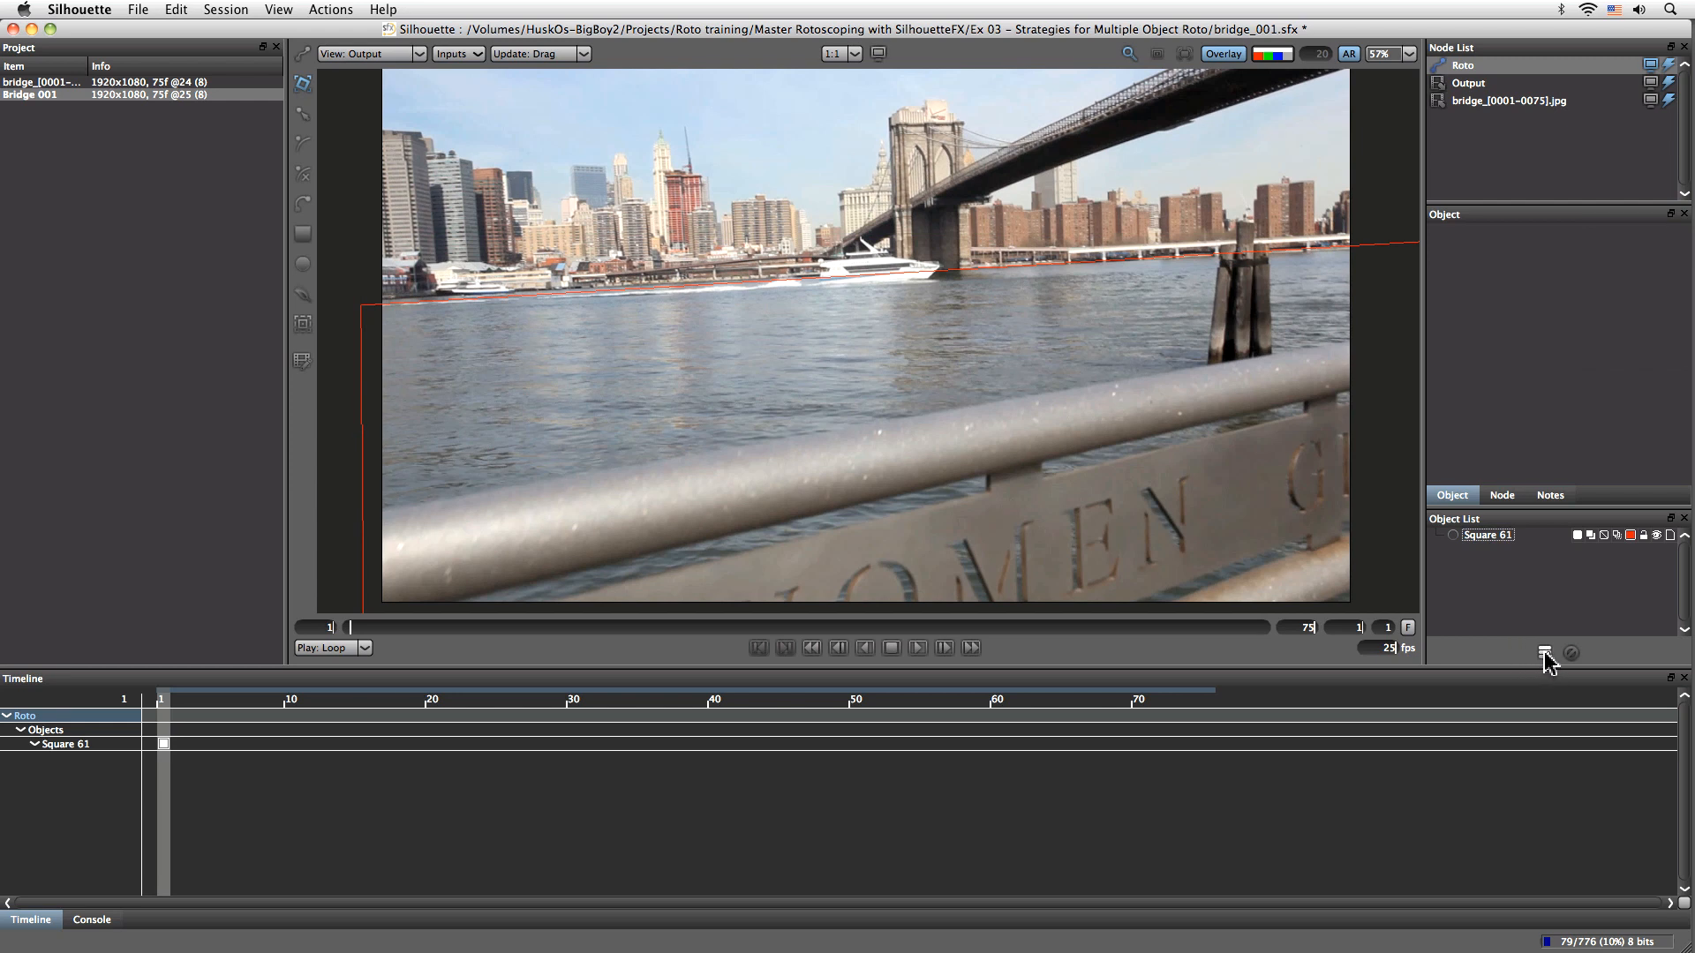
left_click(1544, 654)
double_click(1488, 535)
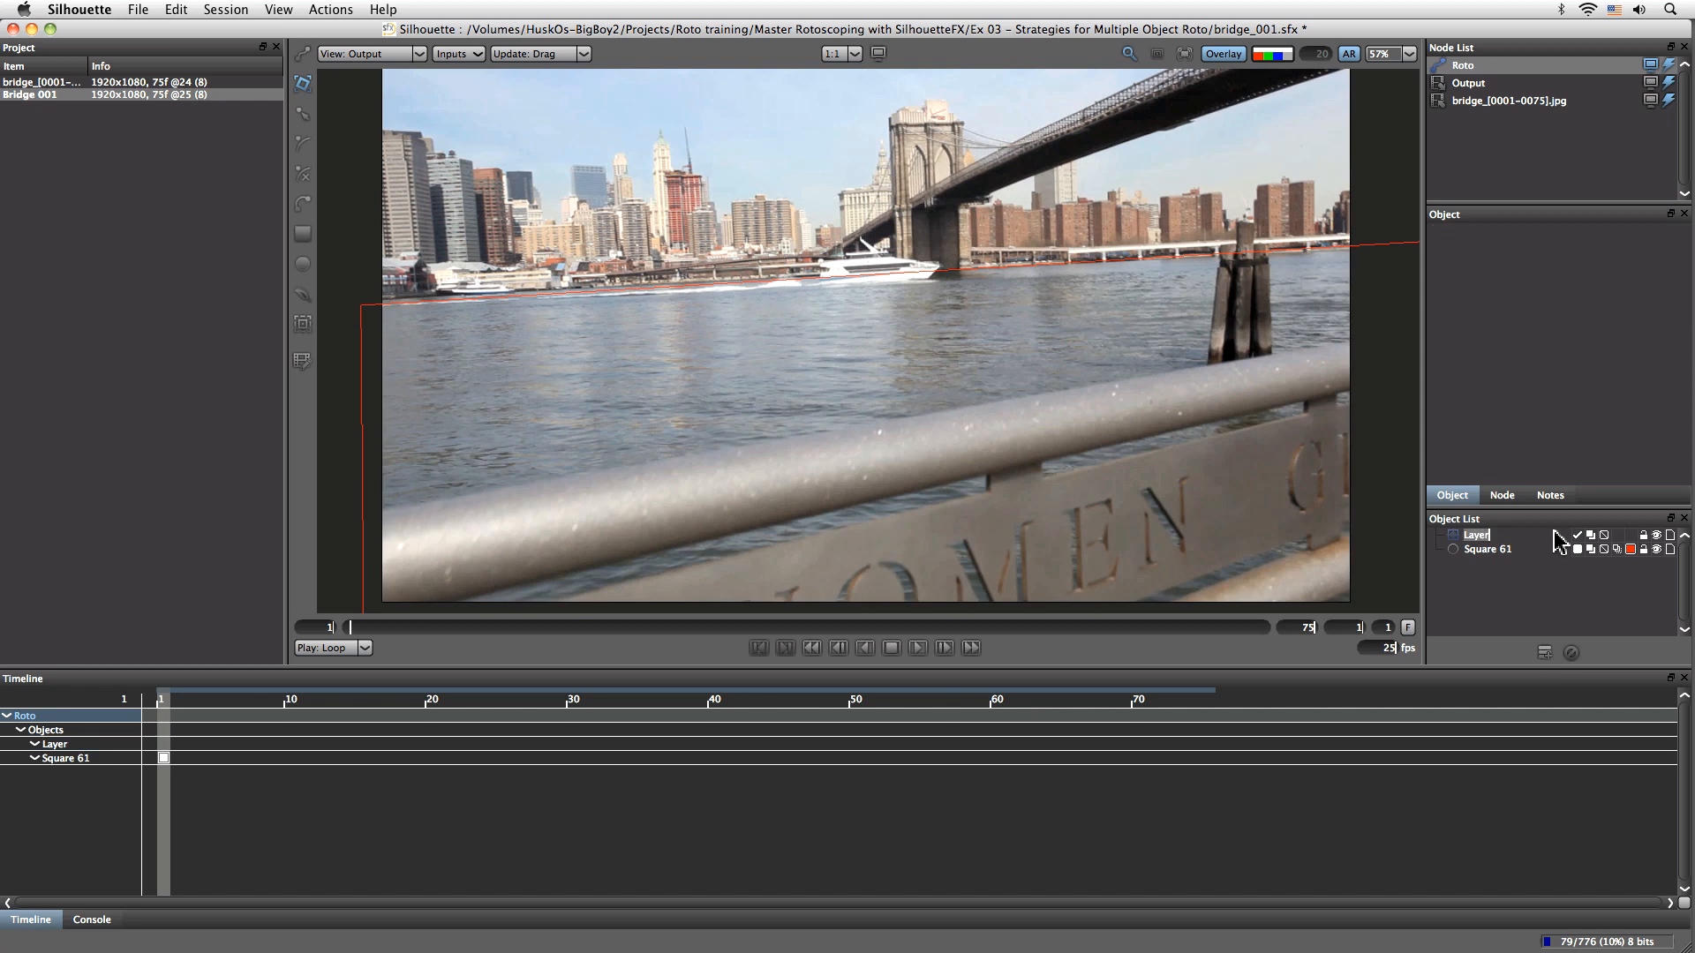
key("Return")
Rename the square shape to Water Square, put it inside the Water layer and collapse the layer
left_click(1488, 549)
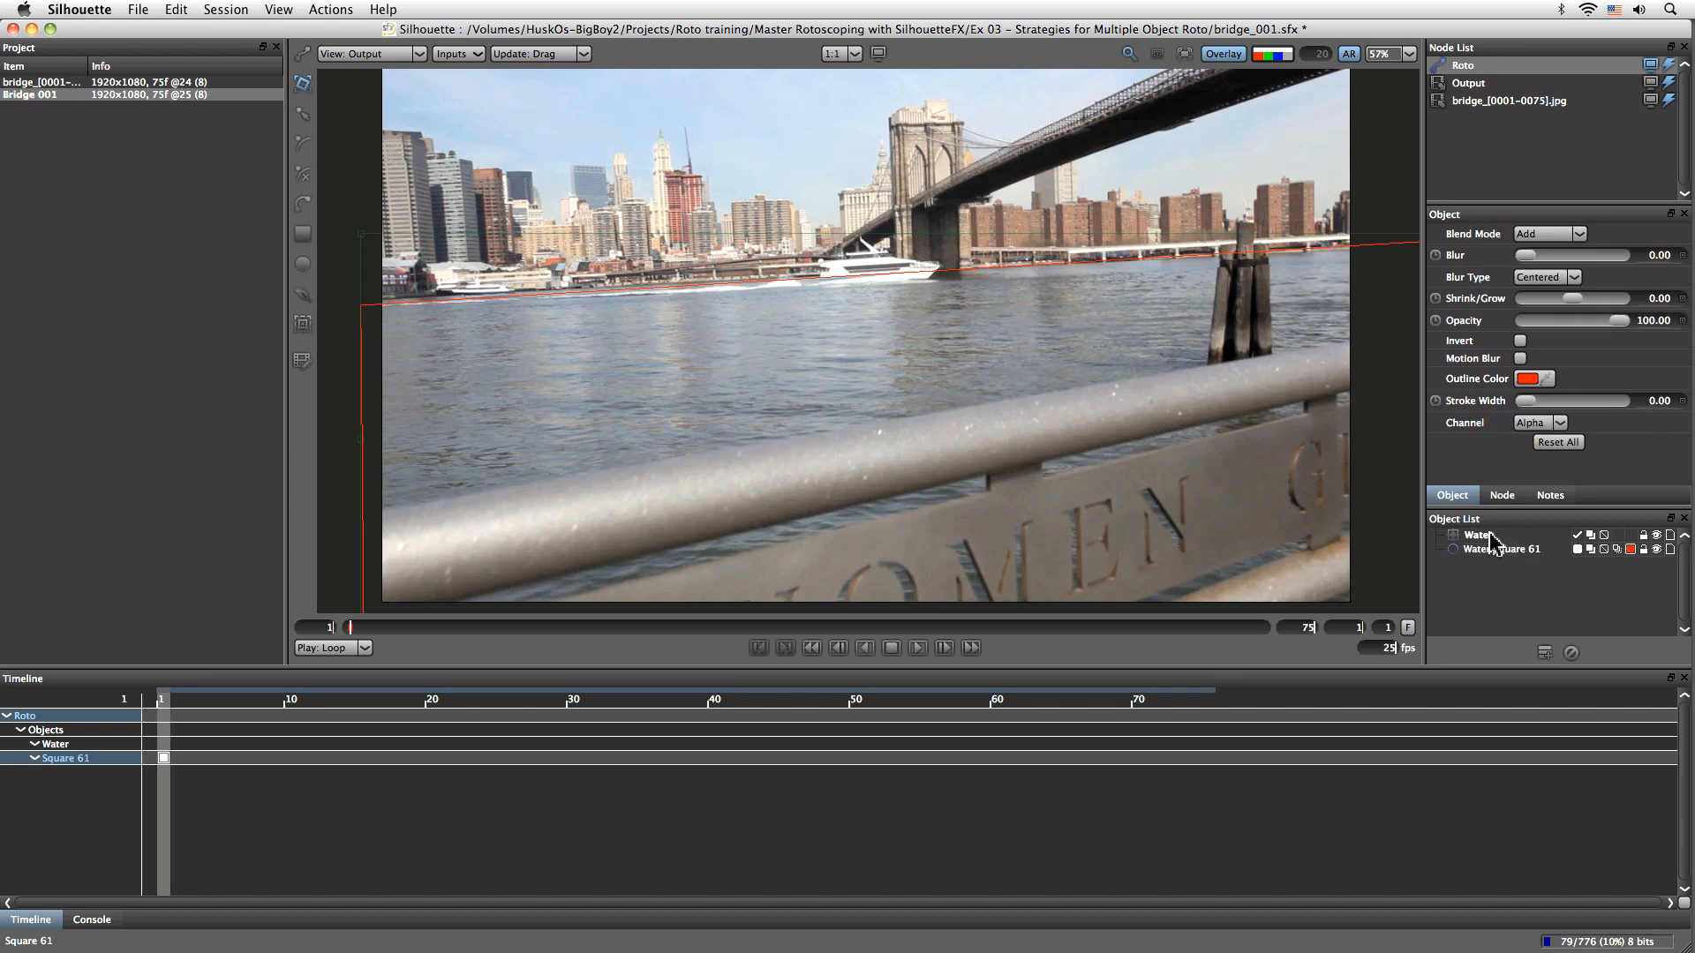
key("Return")
left_click_drag(1481, 565, 1478, 536)
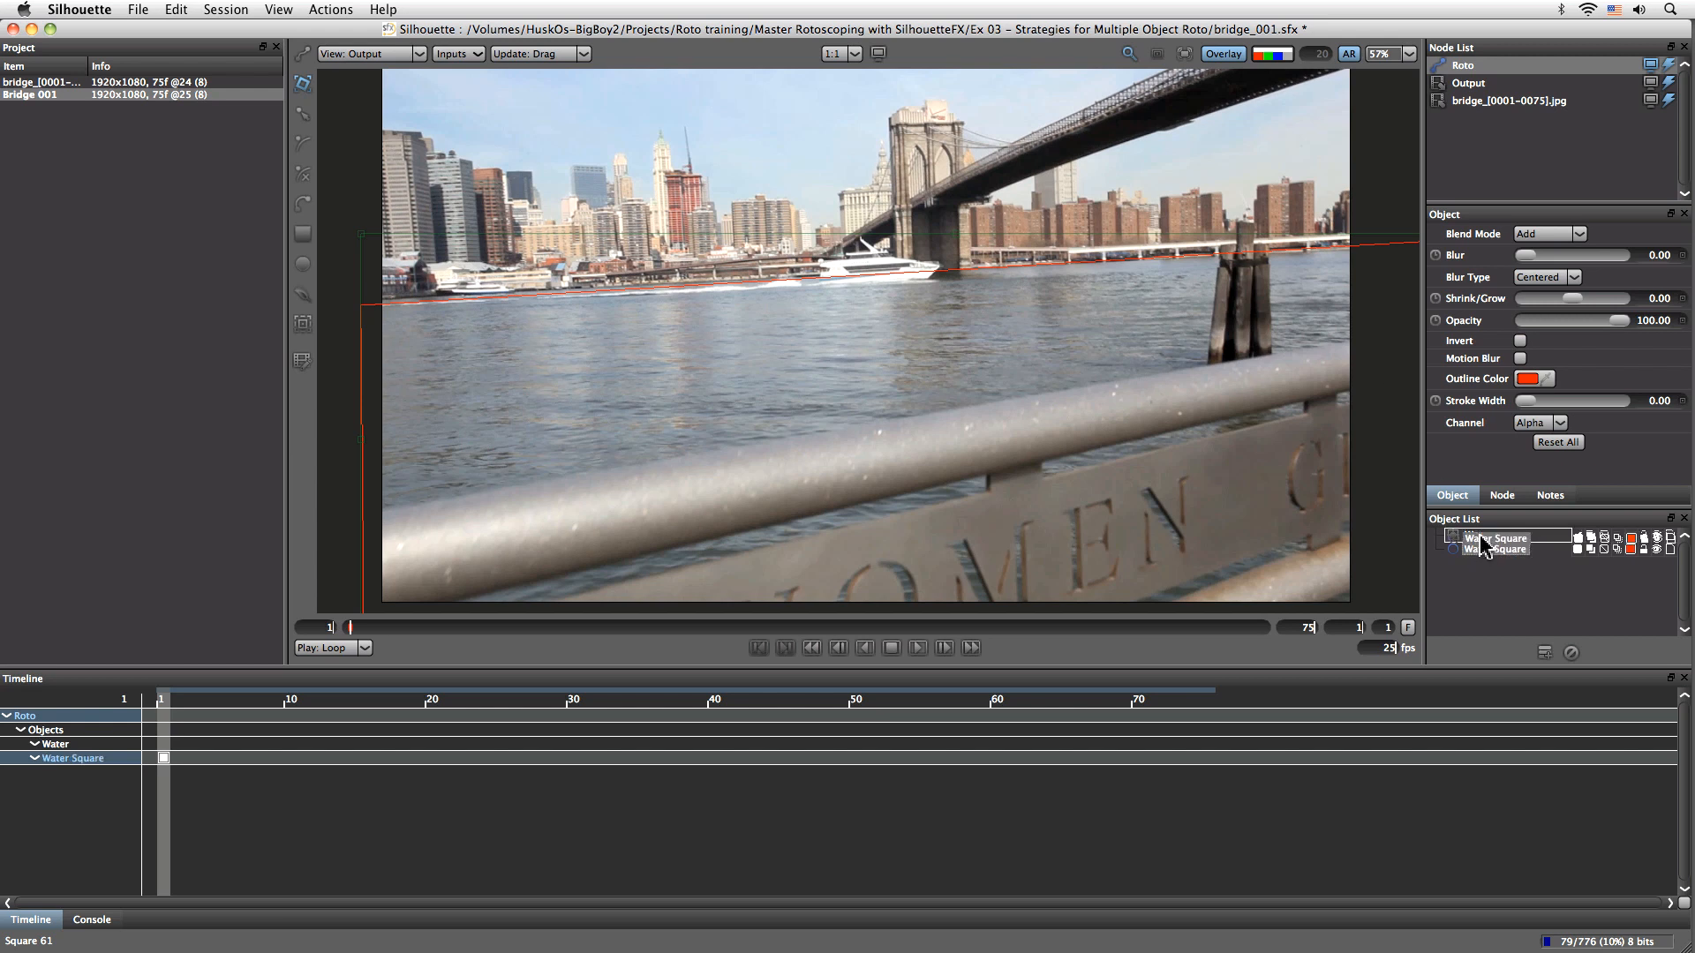
left_click(1435, 535)
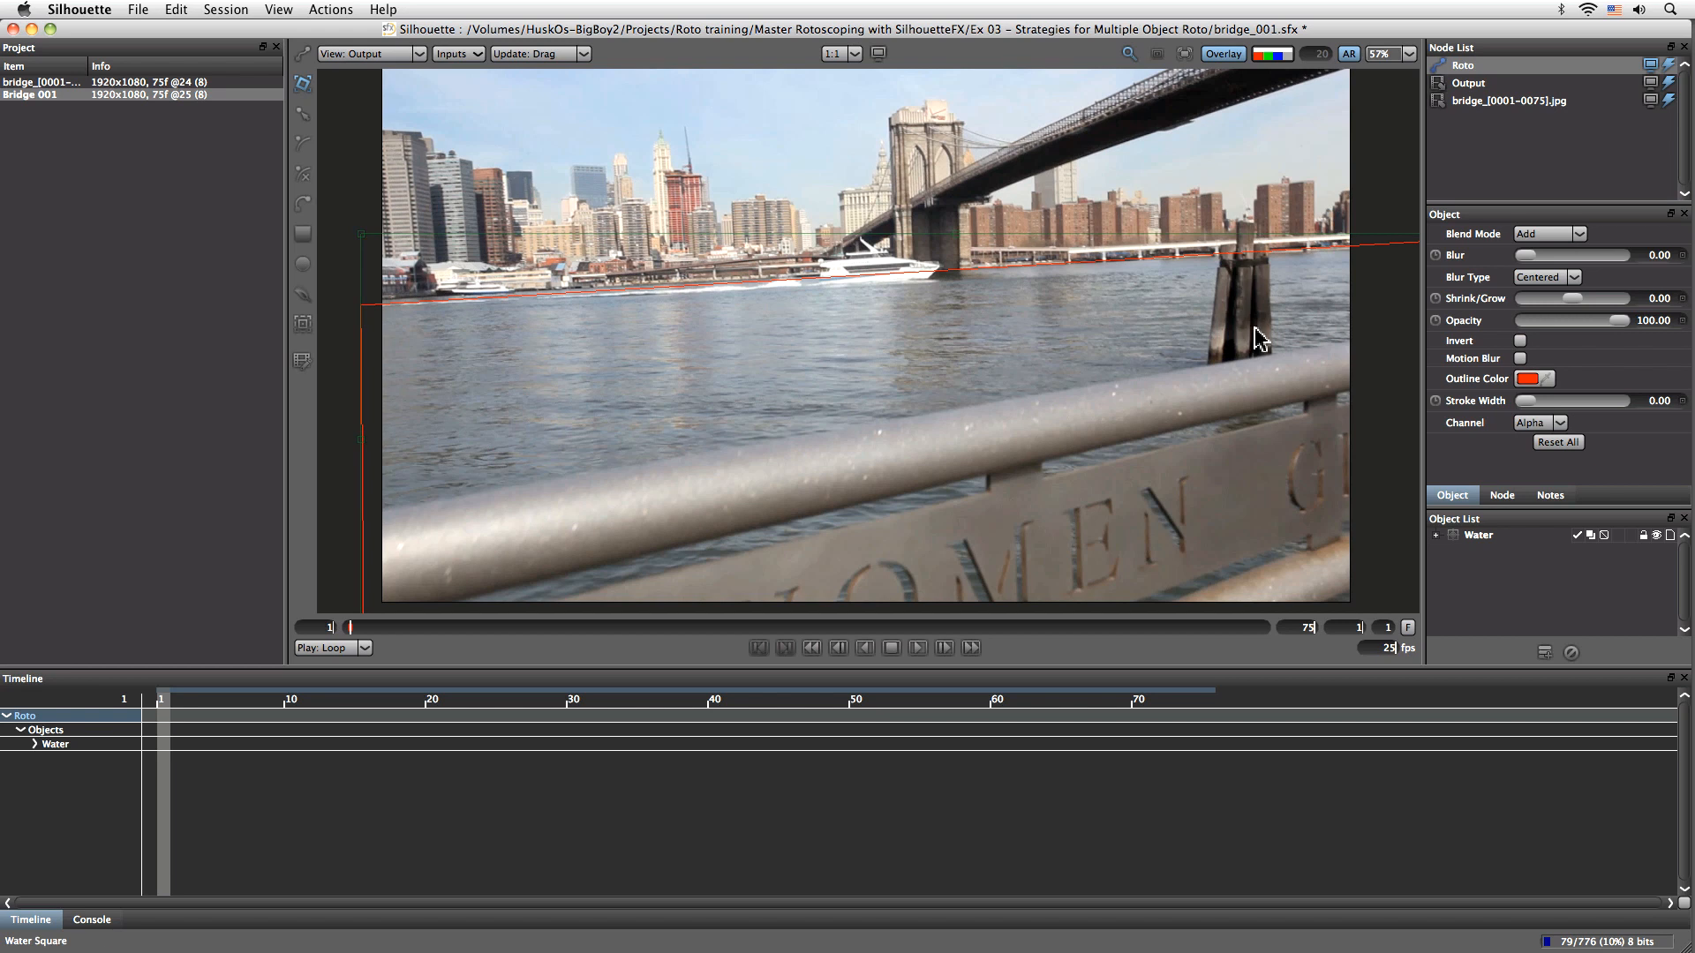
Scrub to frame 29 with the pilings in close view and set the Bridge 001 session's duration to 30 frames
key("i")
left_click_drag(1226, 447, 913, 537)
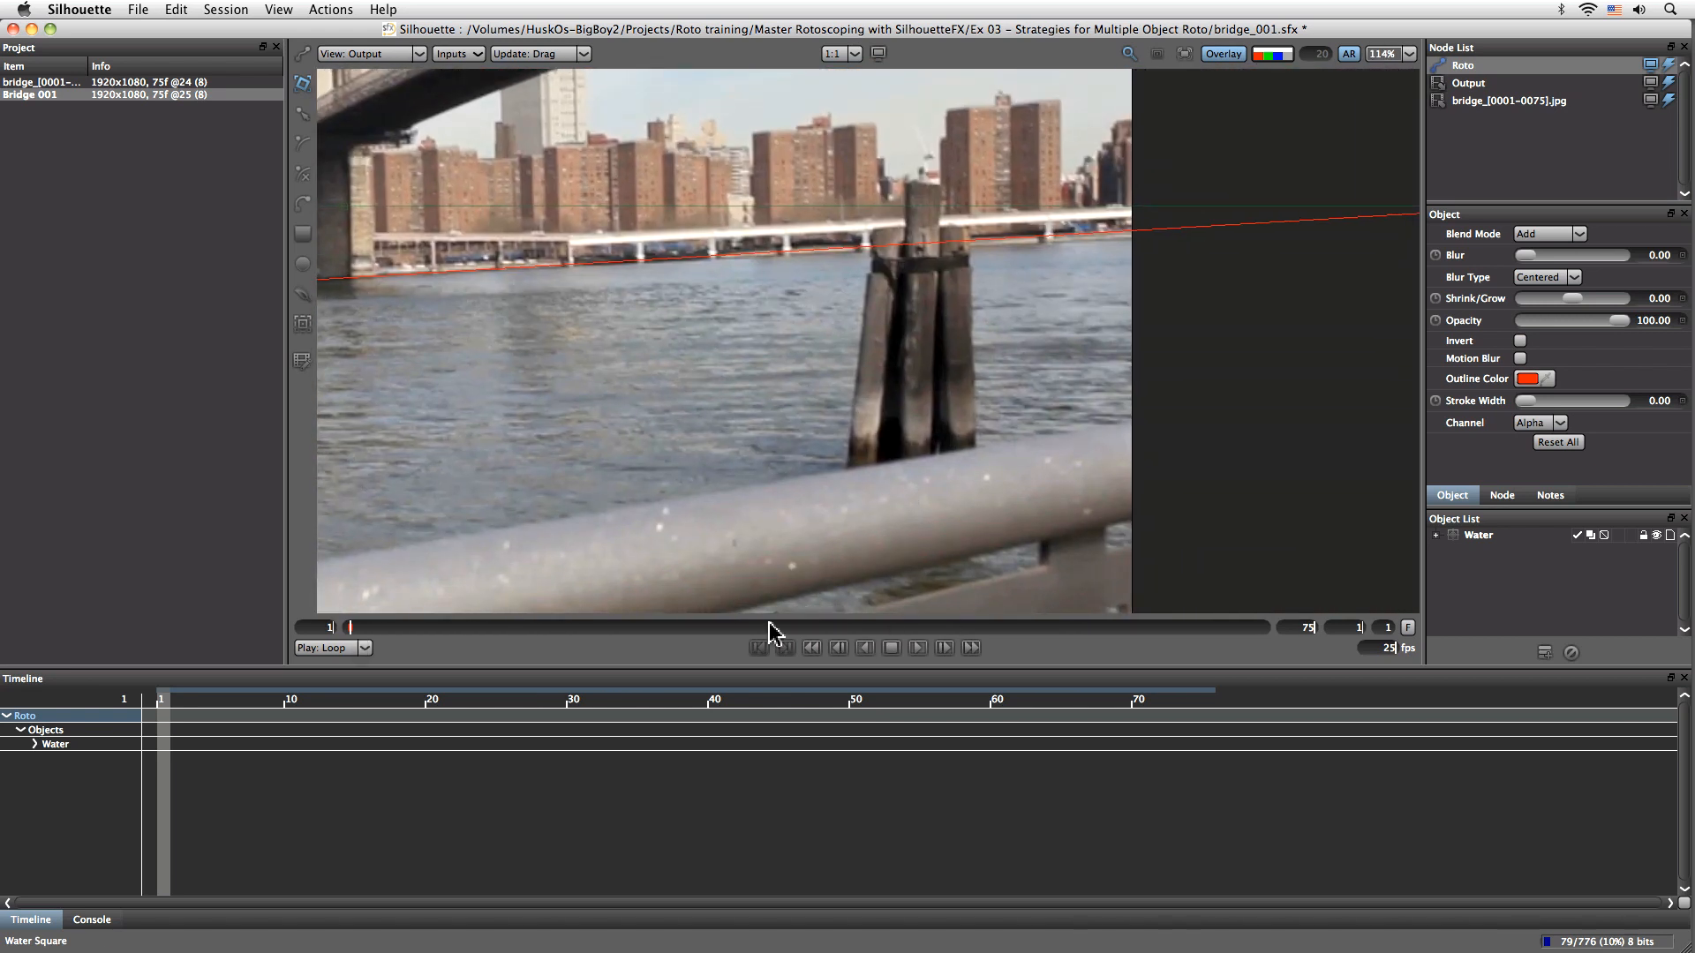
left_click_drag(352, 626, 692, 599)
left_click(240, 9)
left_click(245, 48)
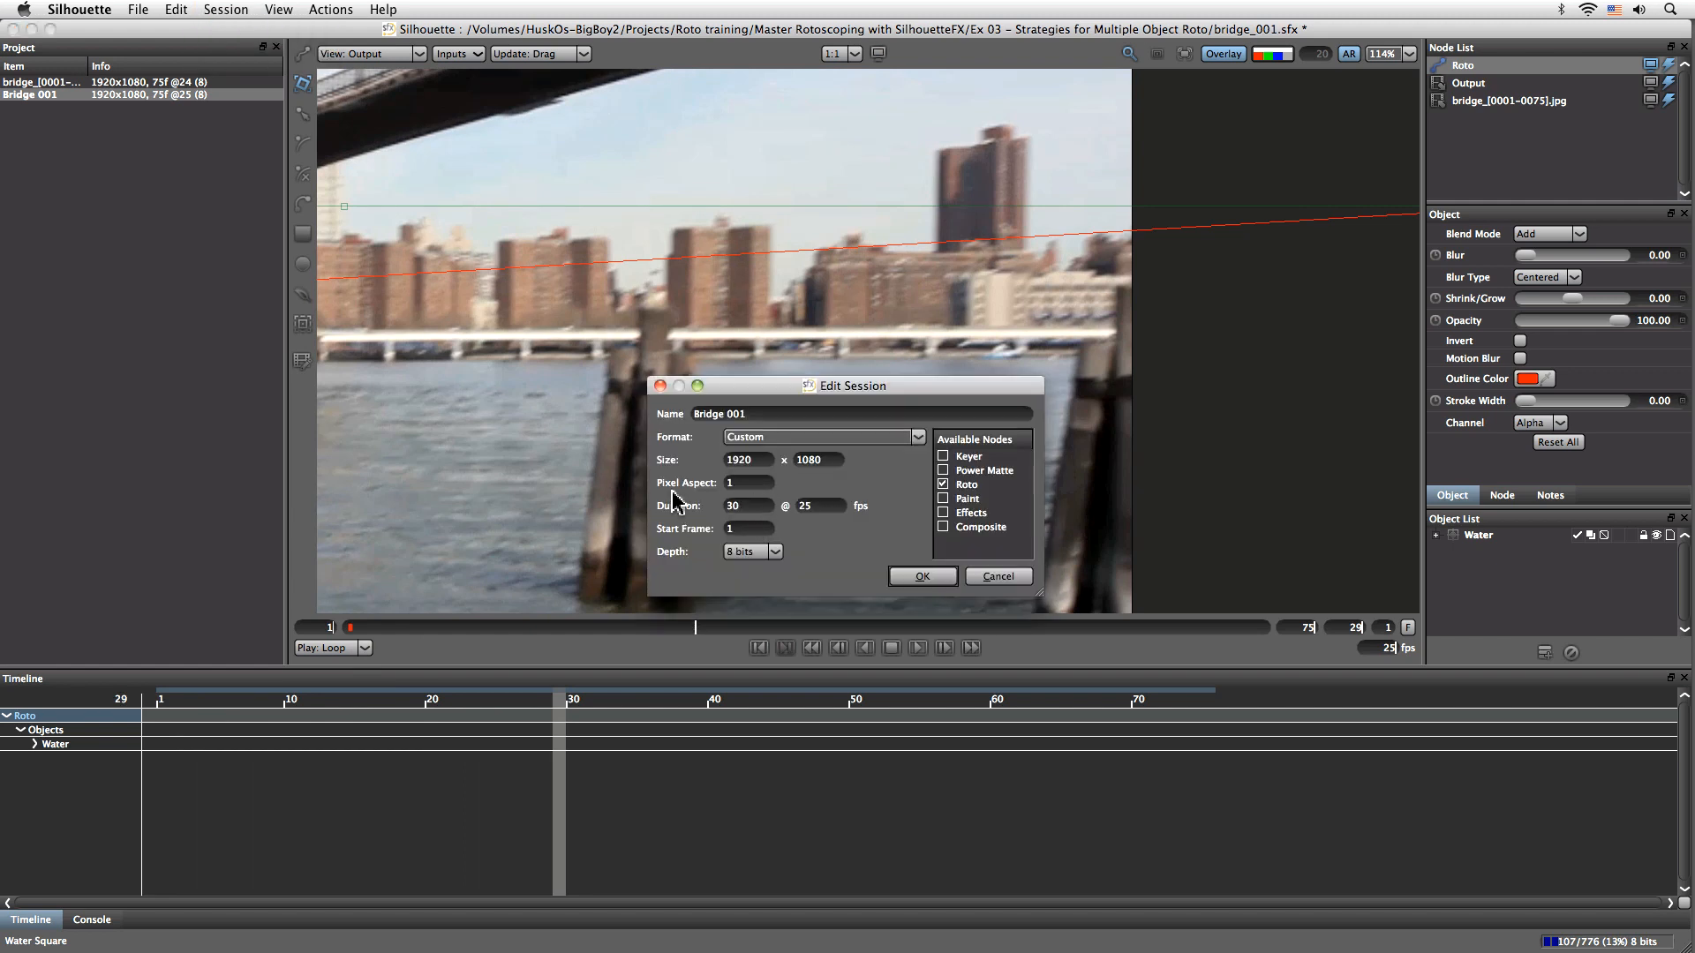
key("Return")
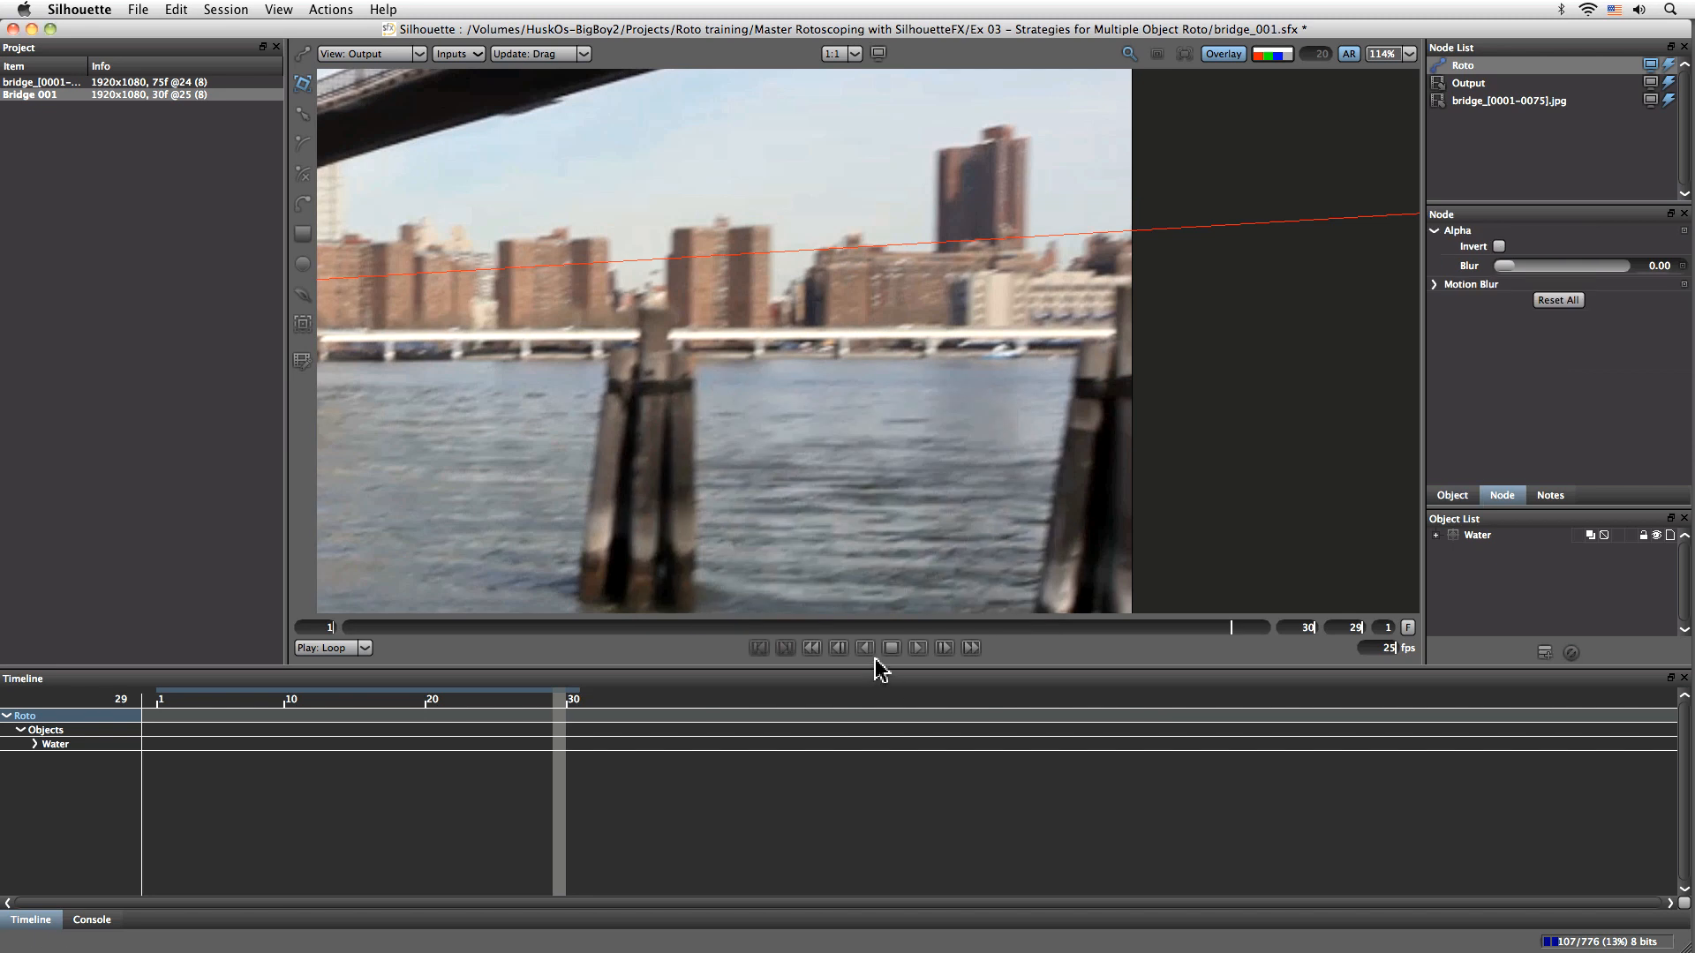
Play the clip in Loop mode to check the pilings' motion, and stop it
left_click(918, 648)
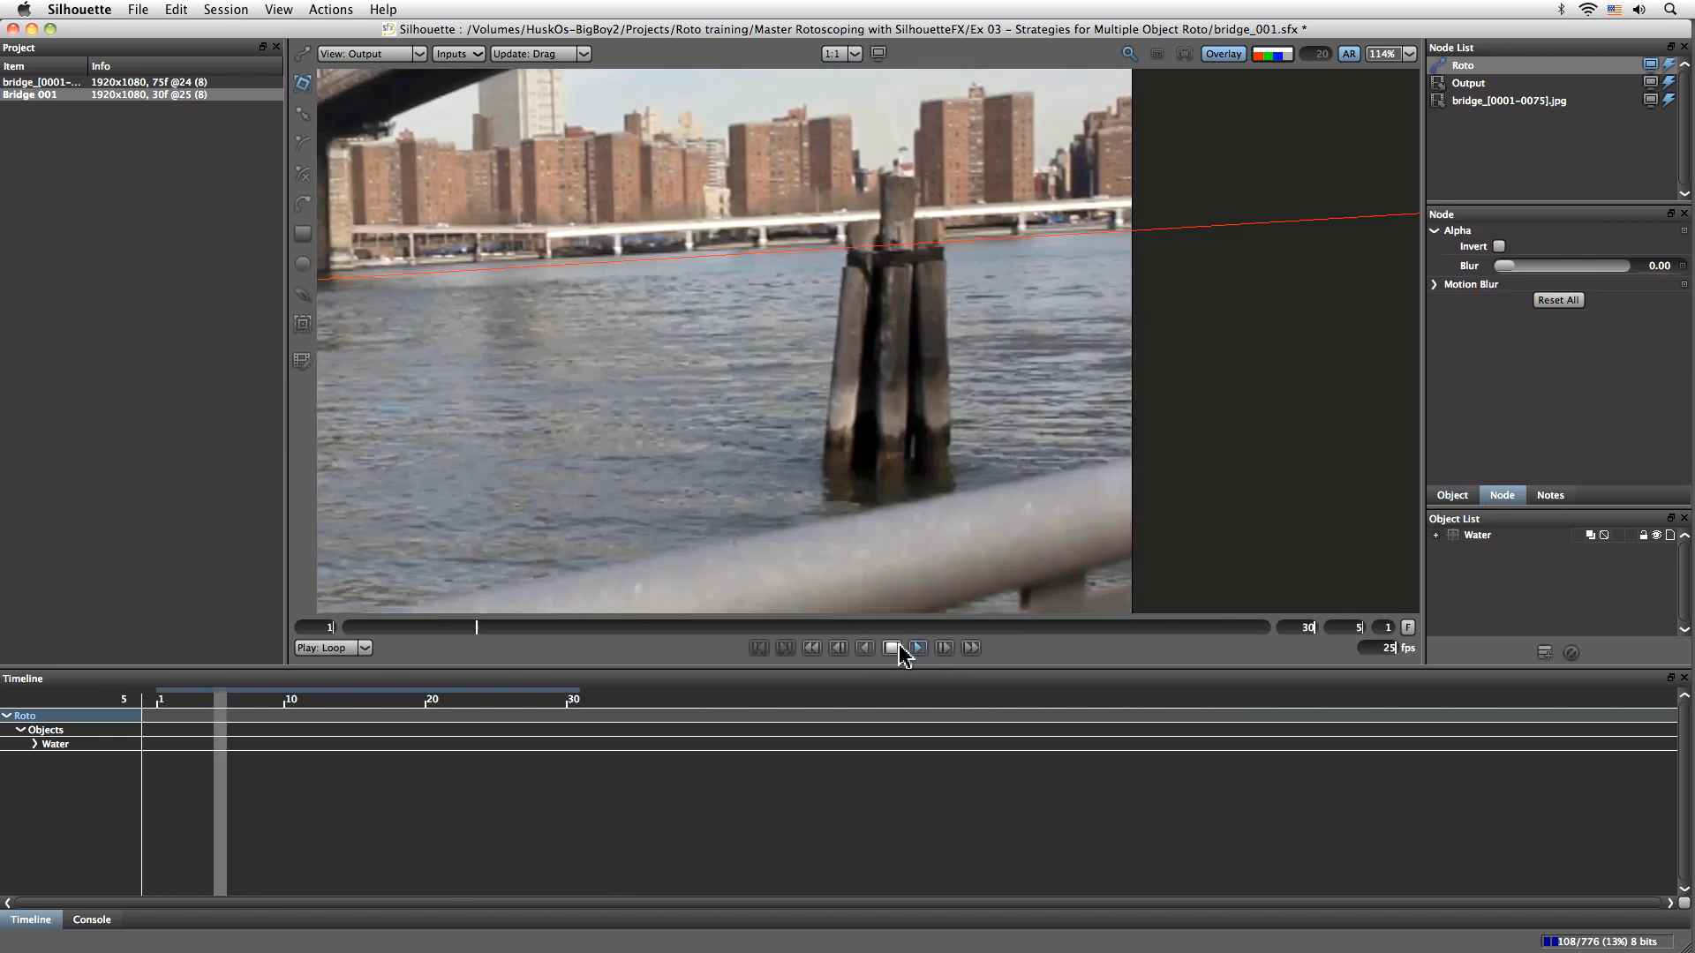
left_click(891, 648)
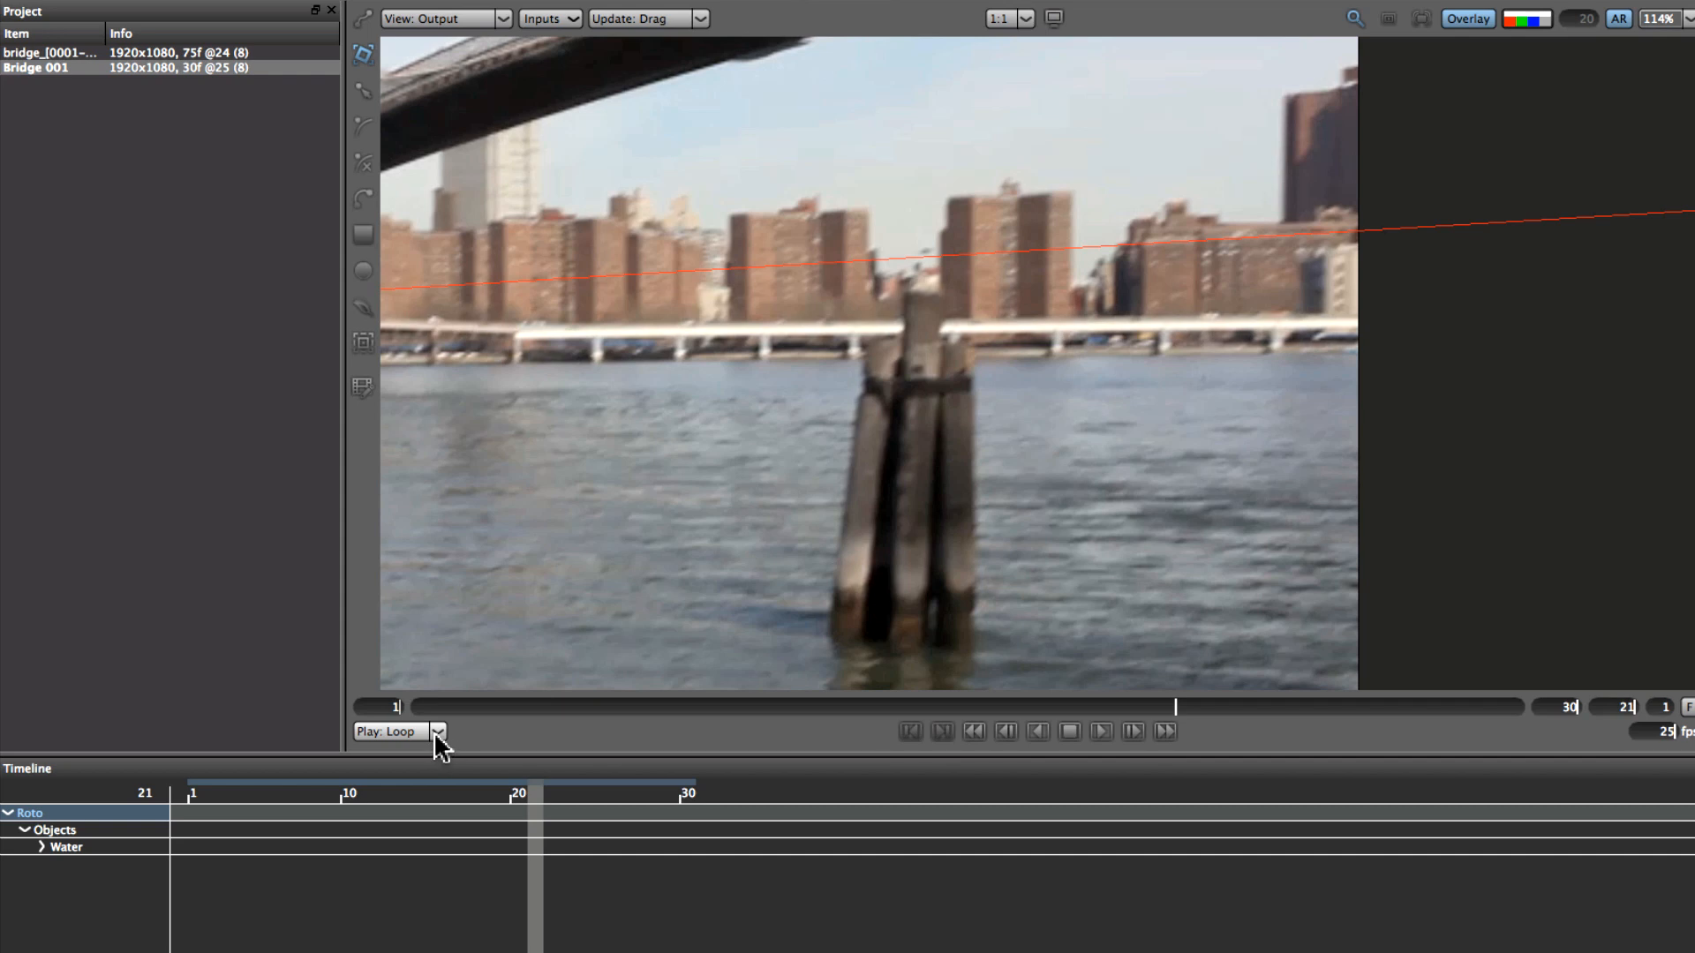
left_click(1101, 731)
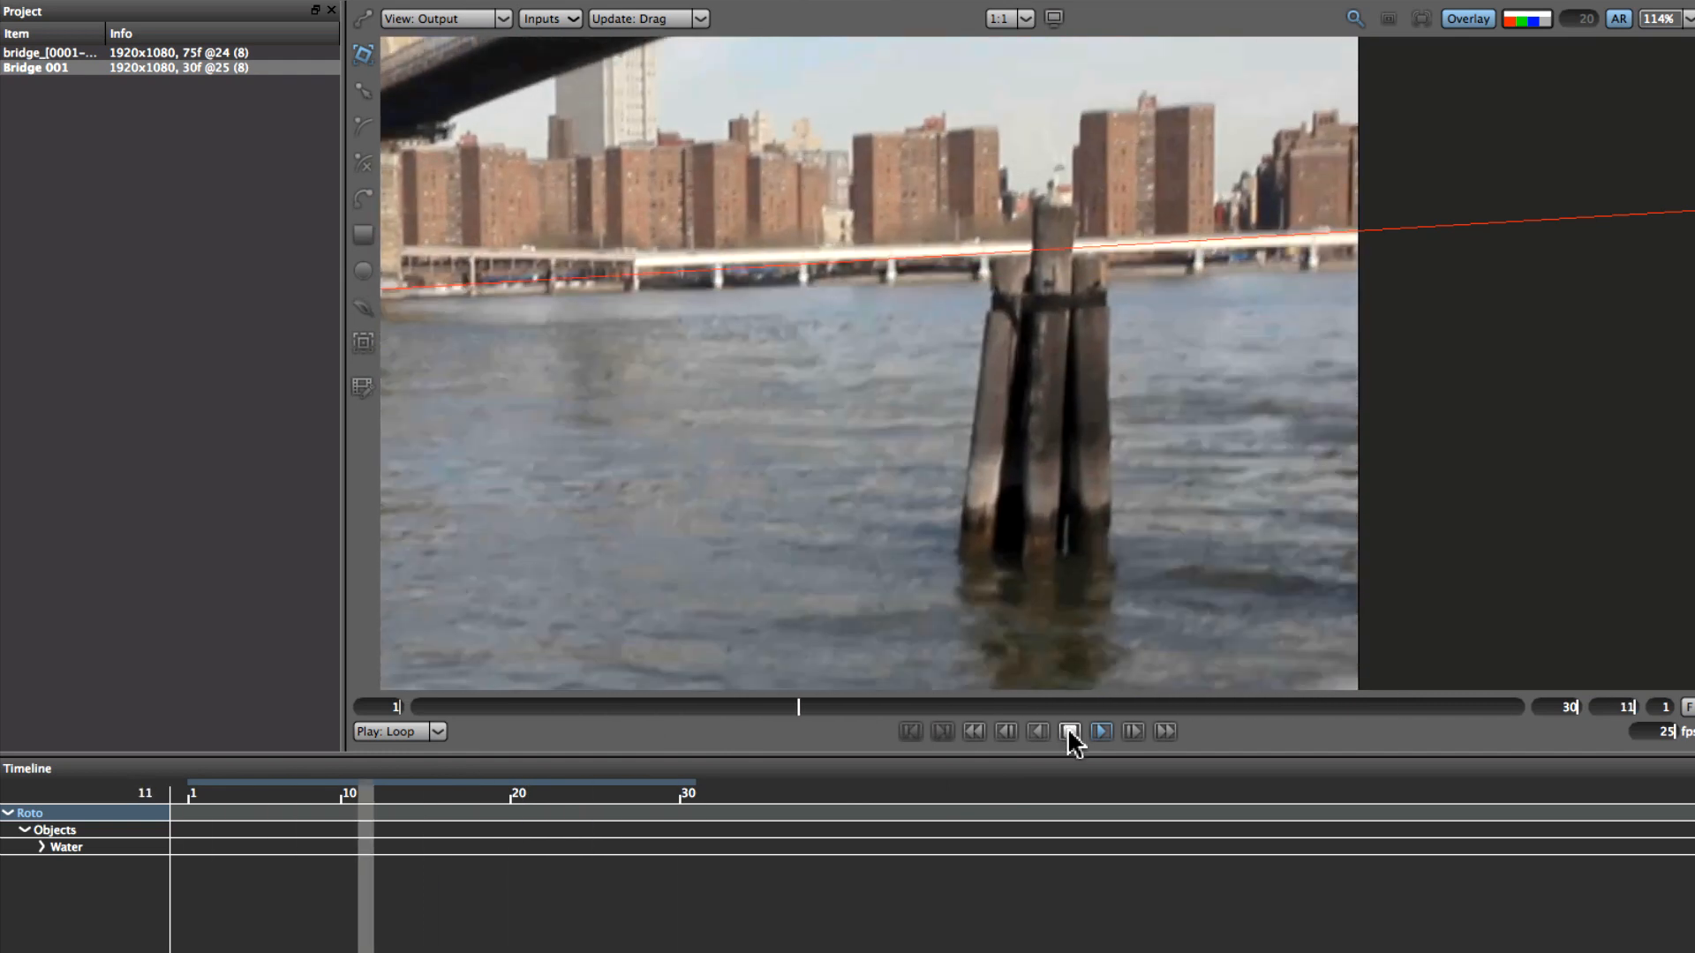
left_click(1070, 738)
Set the playback mode to Once and play the clip
left_click(438, 732)
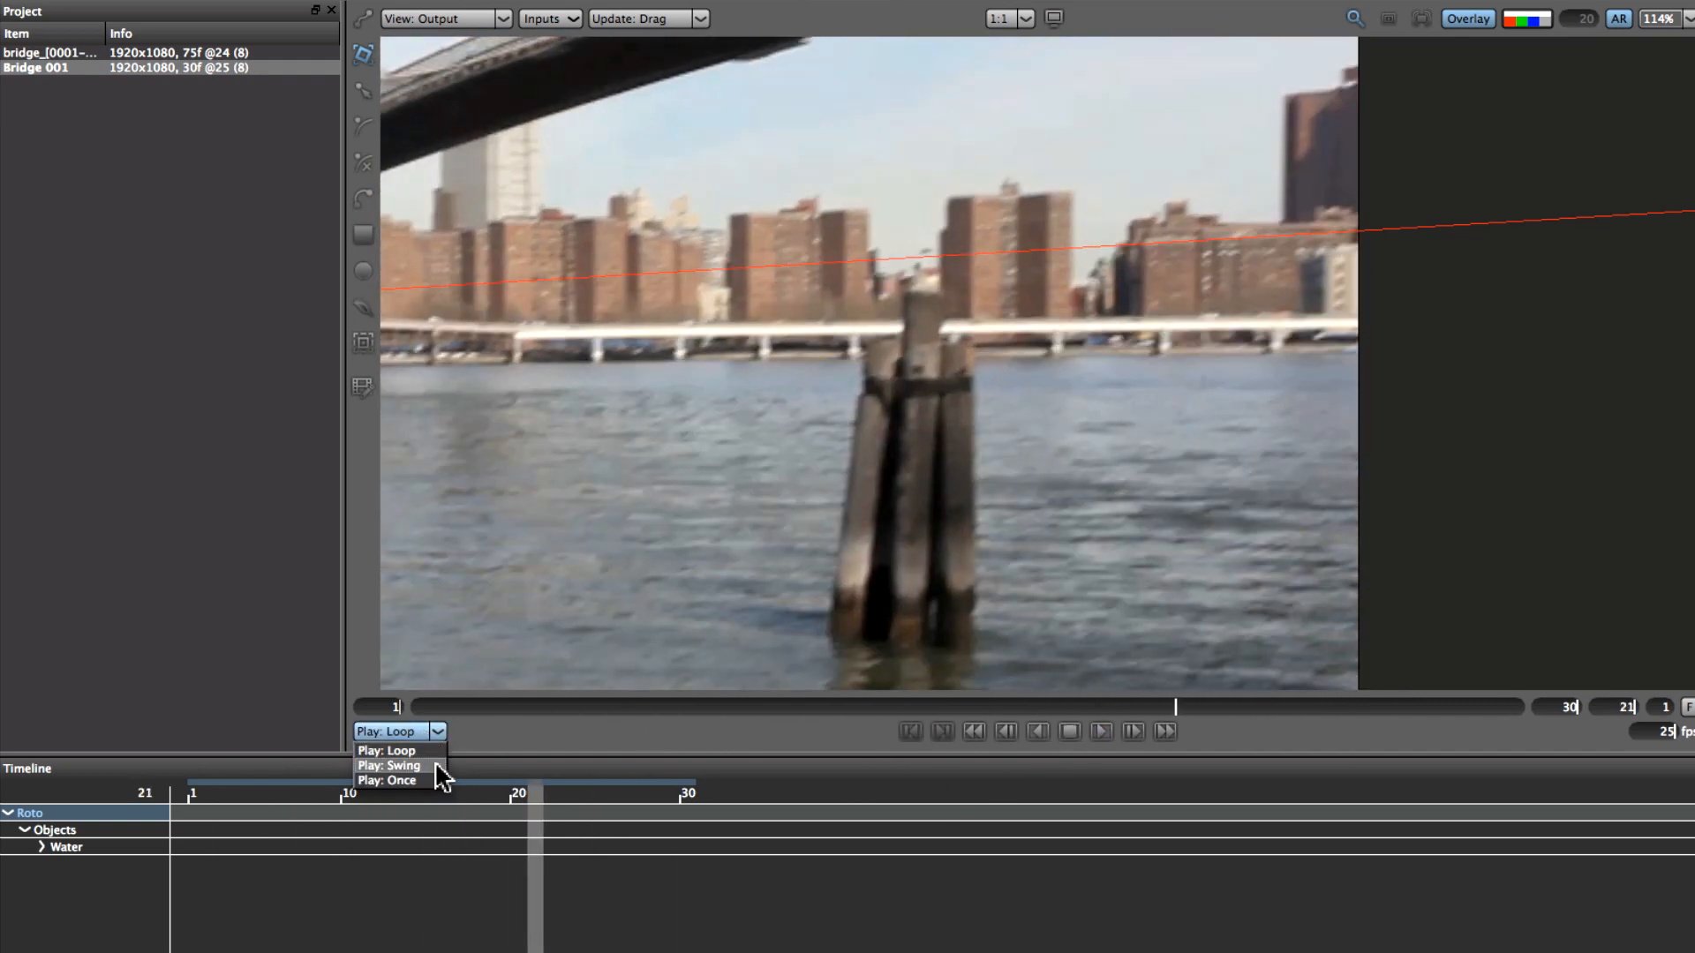
left_click(433, 780)
left_click(1101, 731)
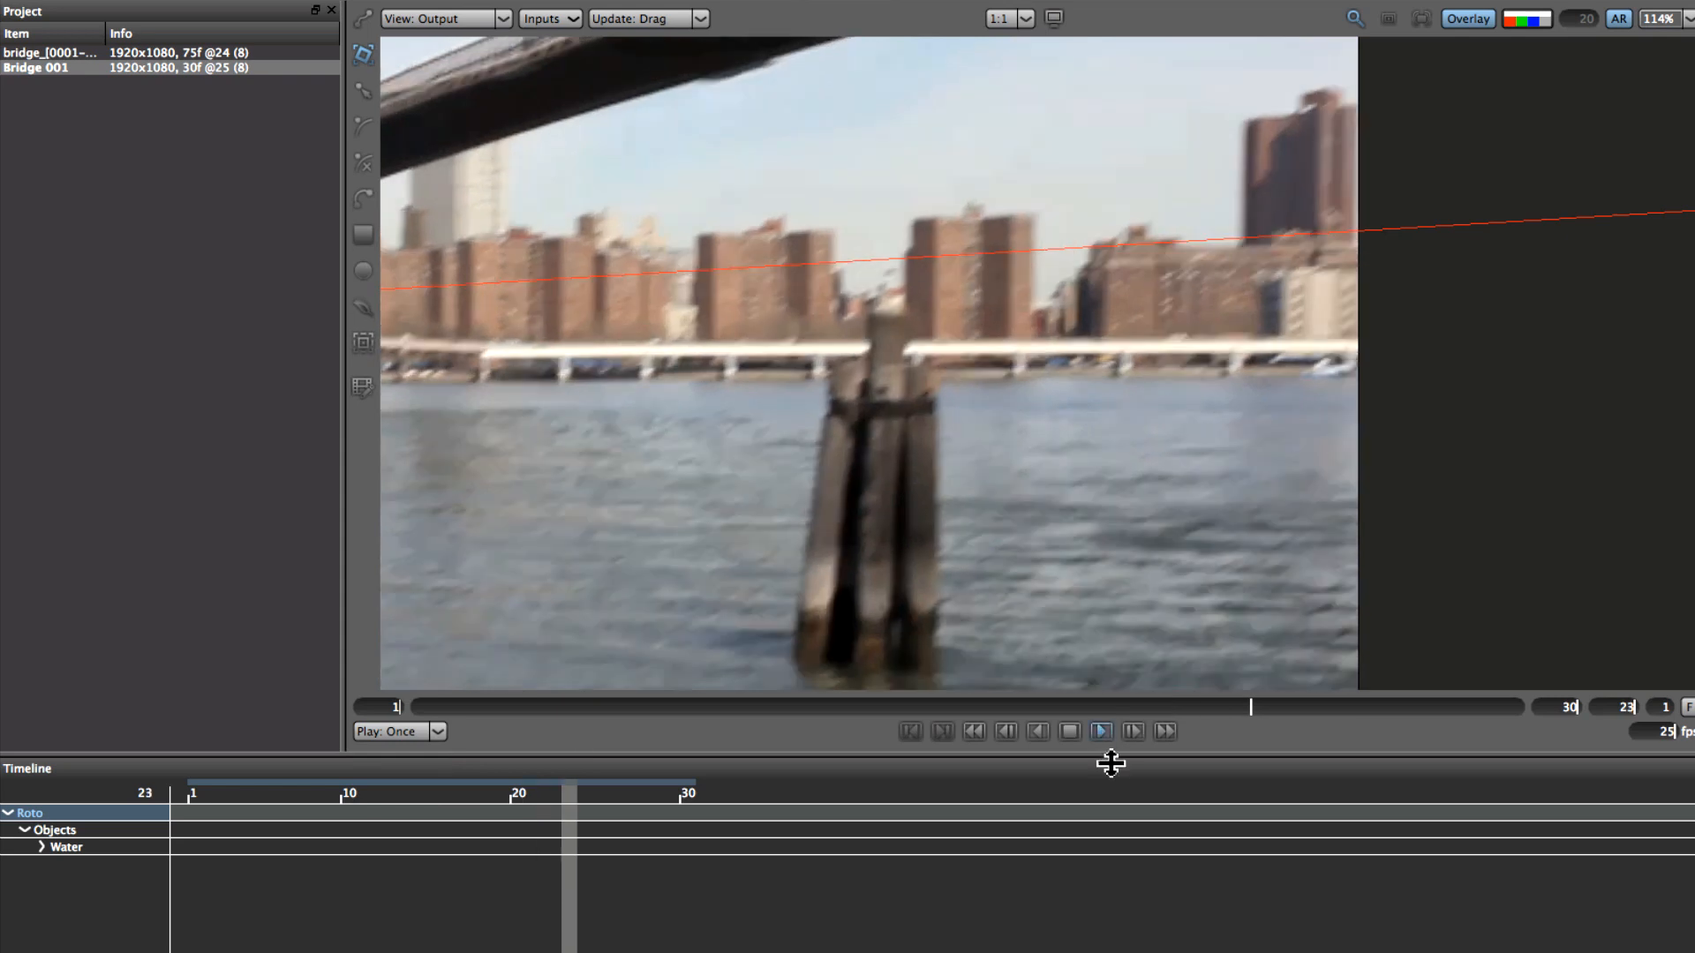
Set the playback mode to Swing, play the clip back and forth, and stop it
left_click(427, 734)
left_click(428, 768)
left_click(1099, 733)
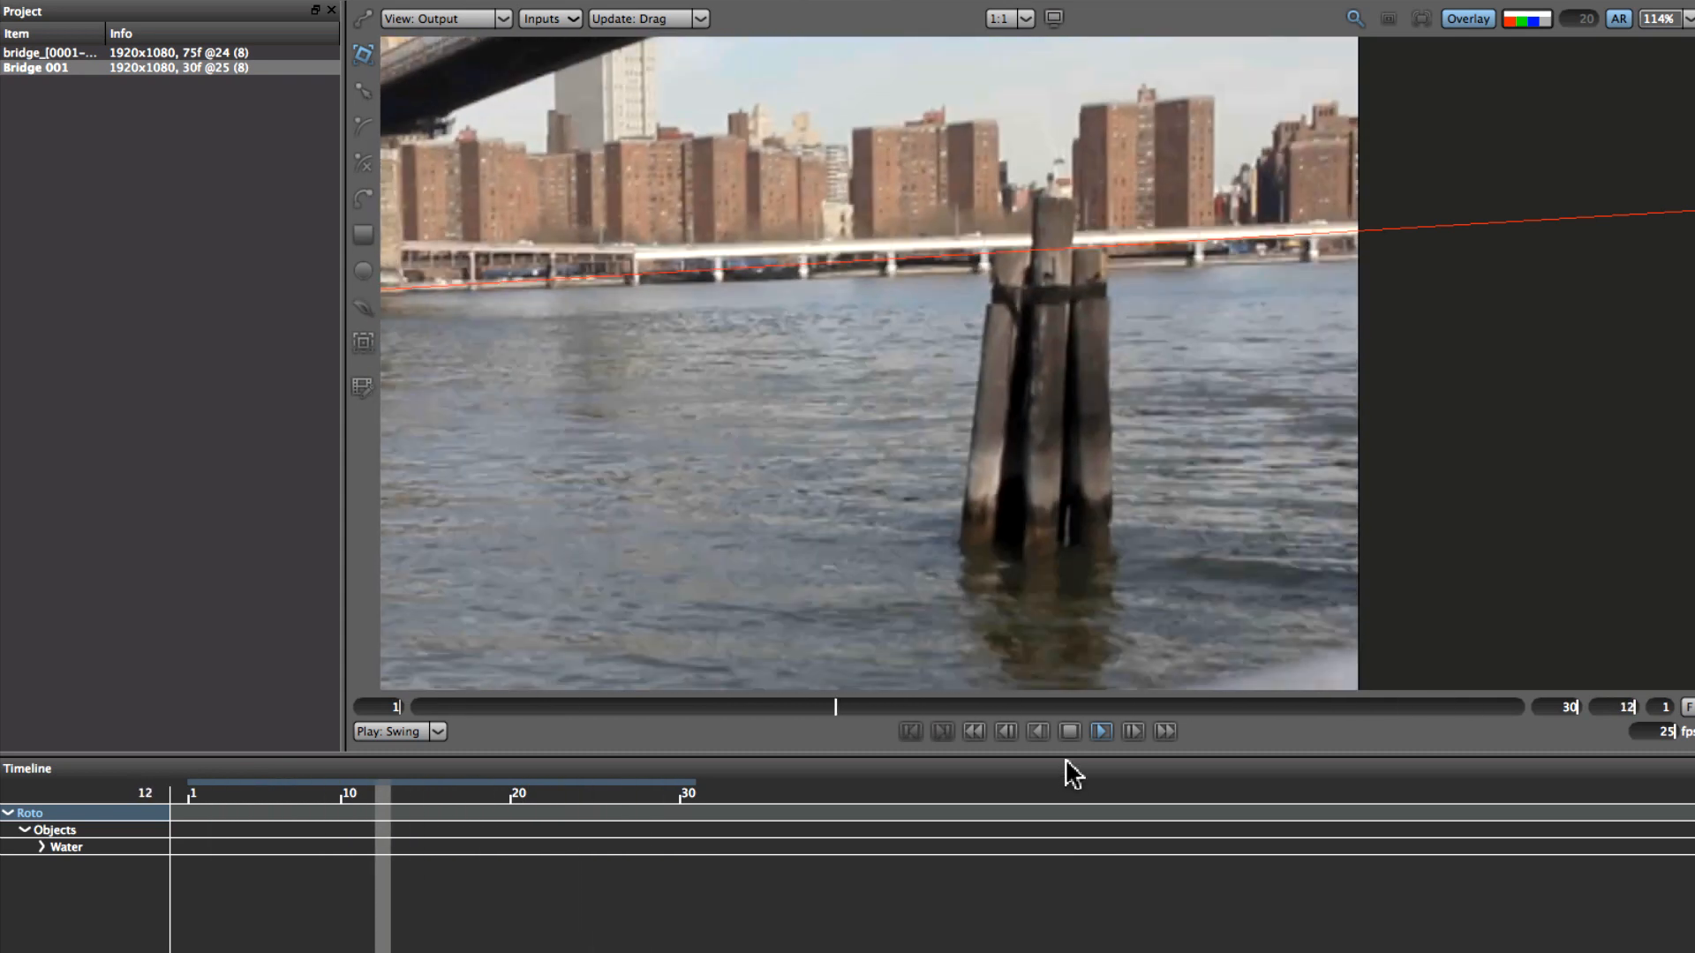
left_click(1069, 732)
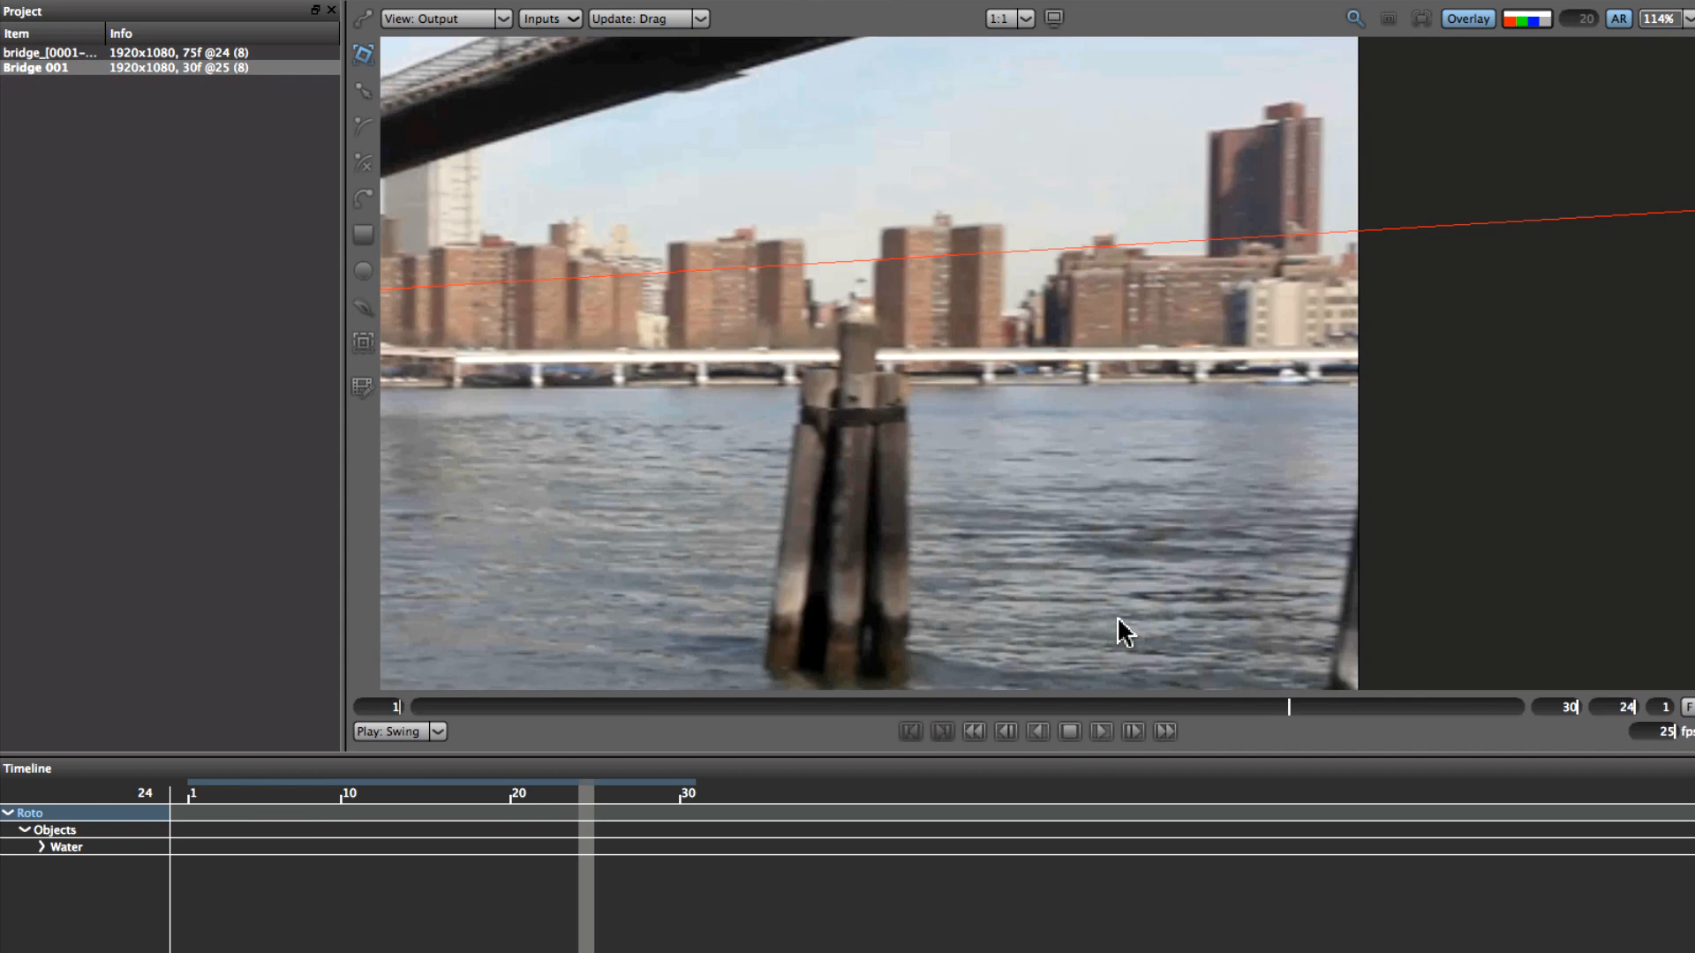
Add a layer named Wood above Water and scrub to frame 17, where the full height of the pilings is visible
mouse_move(1290, 709)
left_mouse_down()
mouse_move(462, 753)
mouse_move(586, 730)
mouse_move(955, 729)
mouse_move(1381, 759)
mouse_move(1173, 738)
mouse_move(1184, 707)
mouse_move(919, 750)
mouse_move(1232, 724)
mouse_move(979, 746)
left_mouse_up()
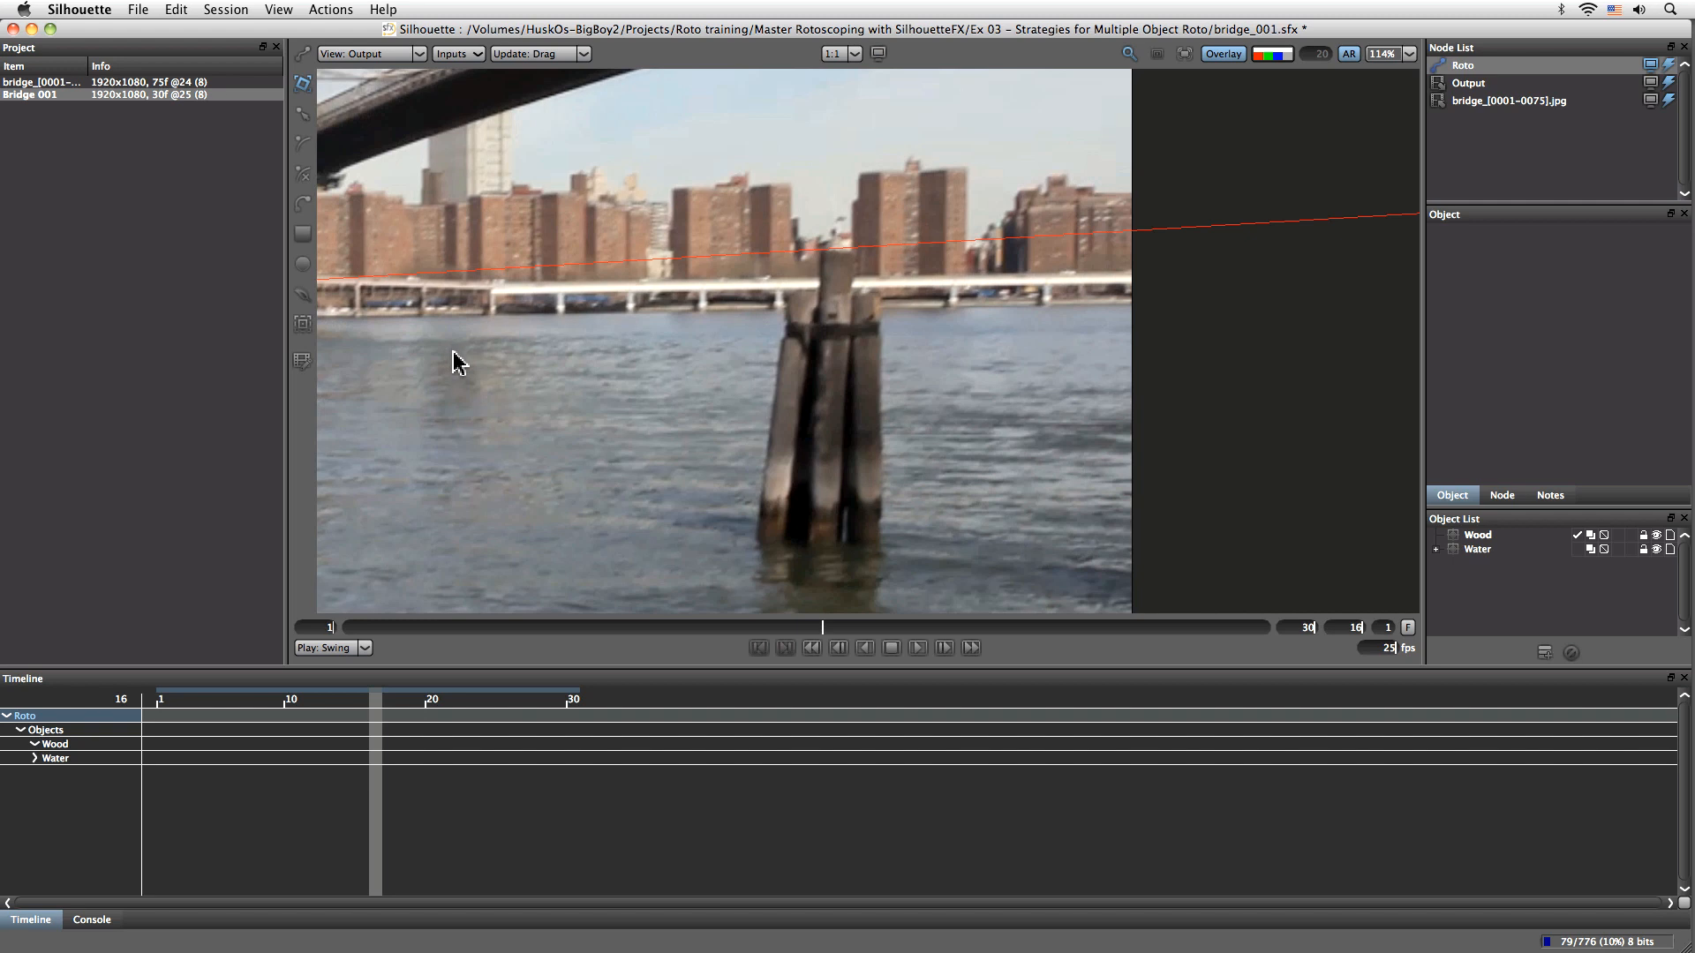
left_click_drag(829, 636, 813, 356)
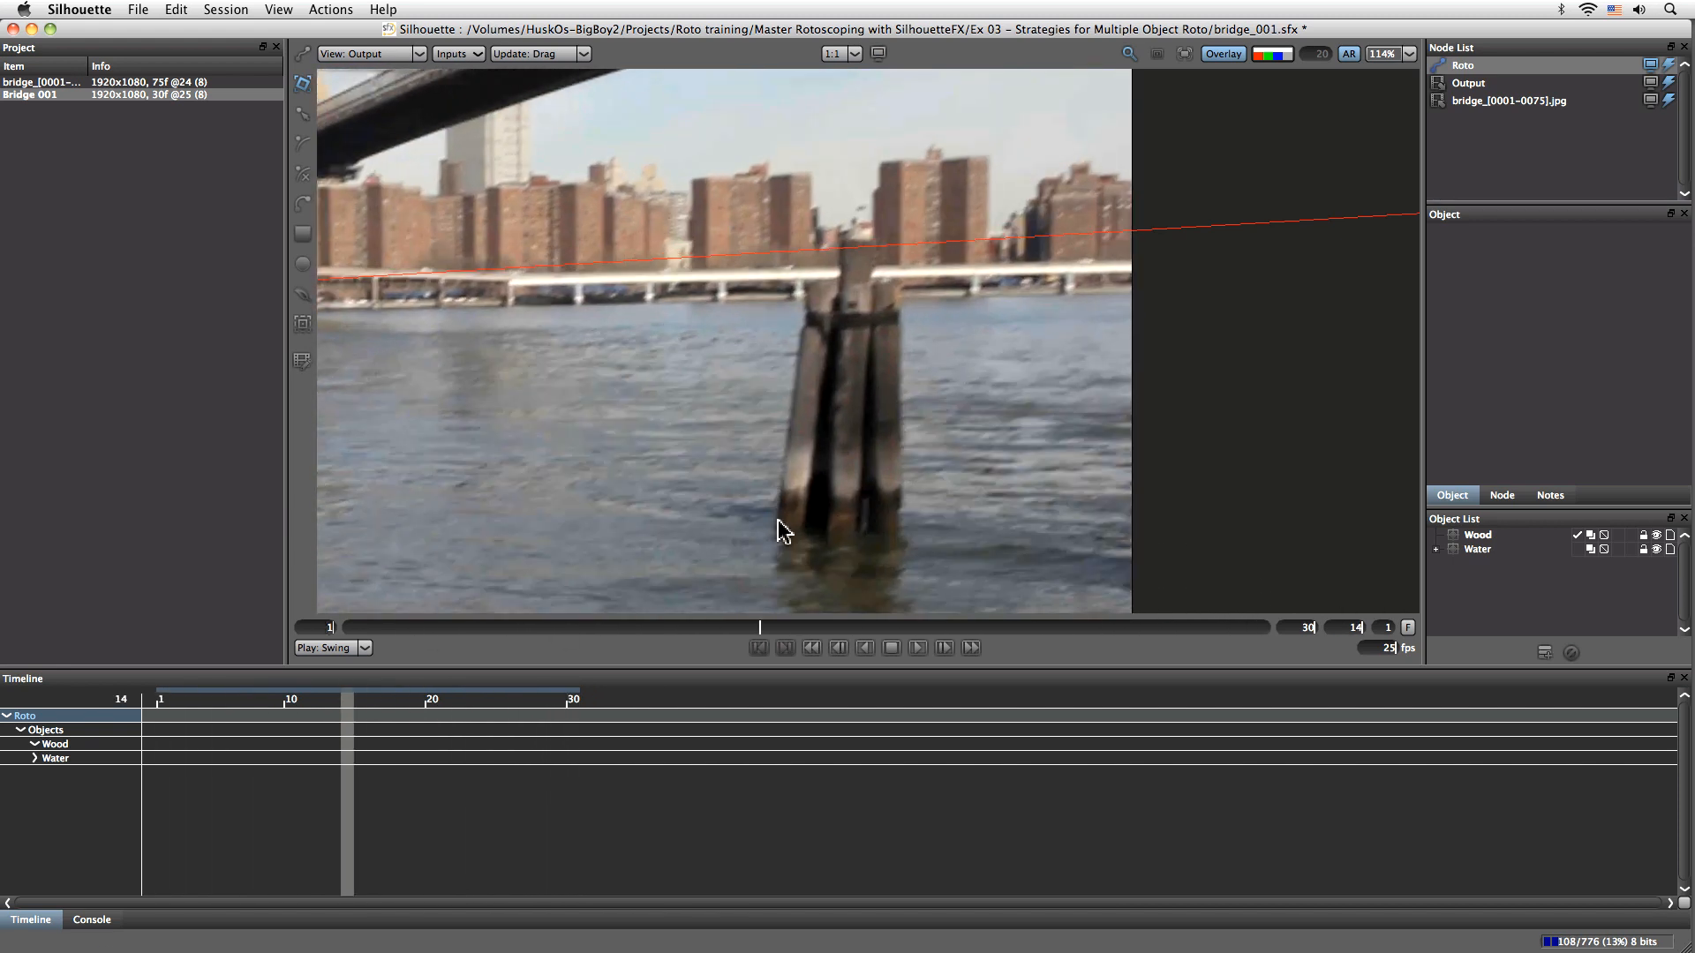
left_click_drag(759, 634, 861, 618)
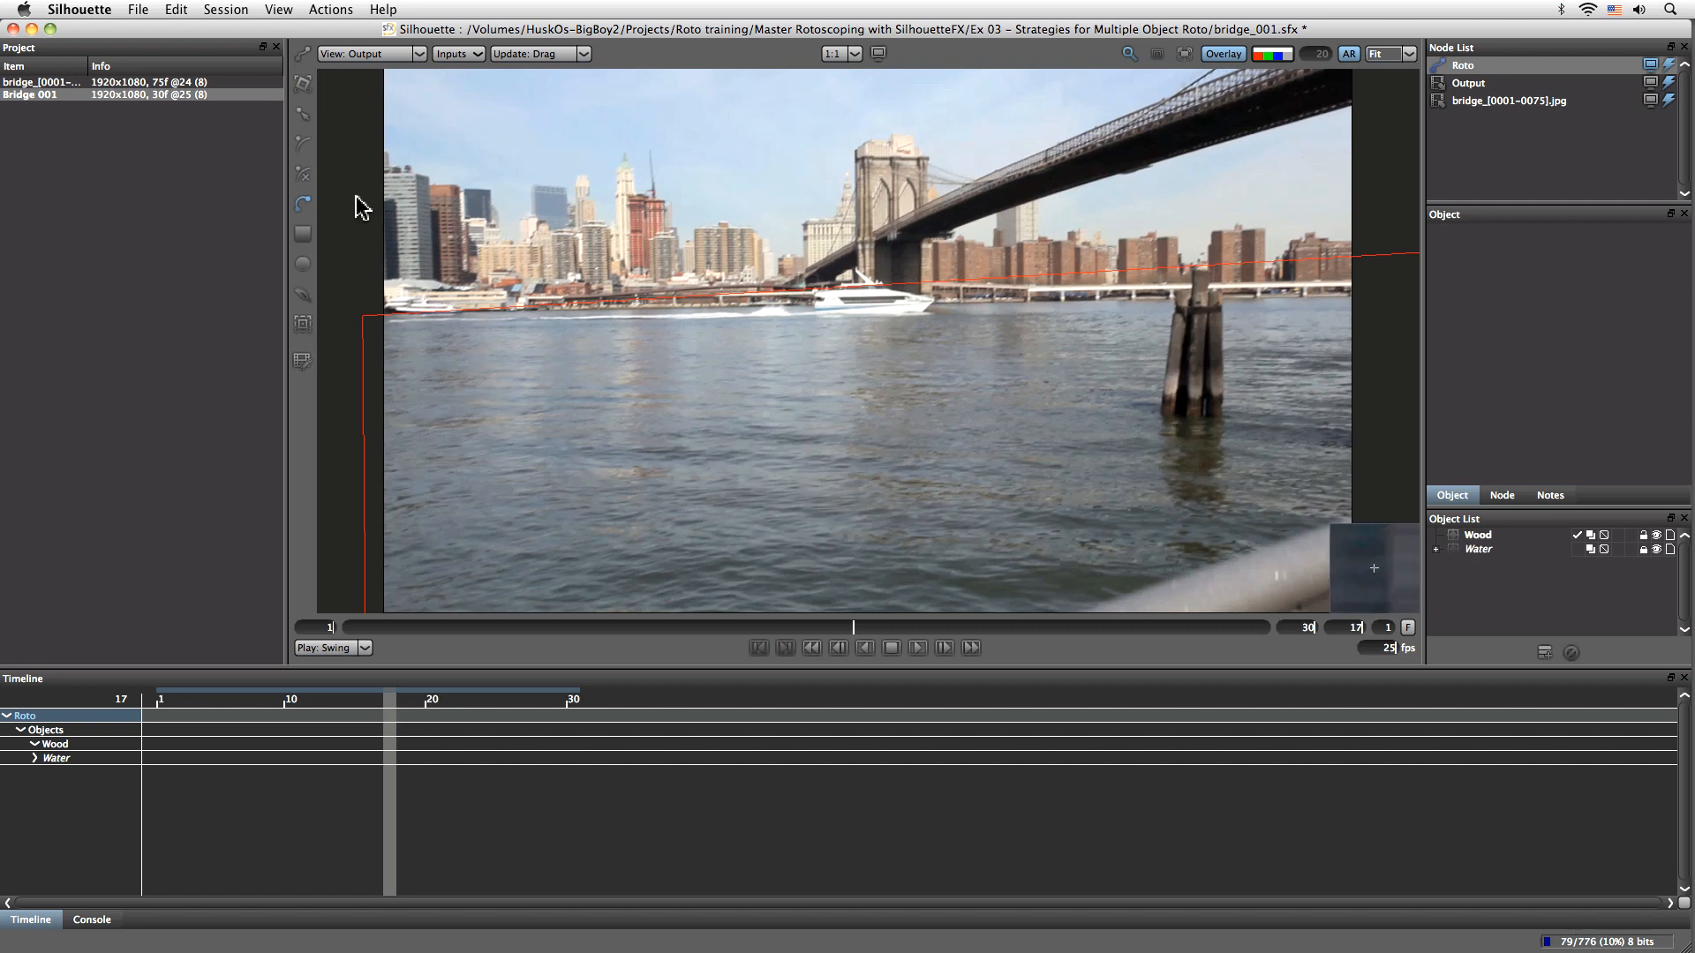
Choose the X-Spline tool and set the viewer's picking tolerance to 6.00 in the preferences
left_click(304, 177)
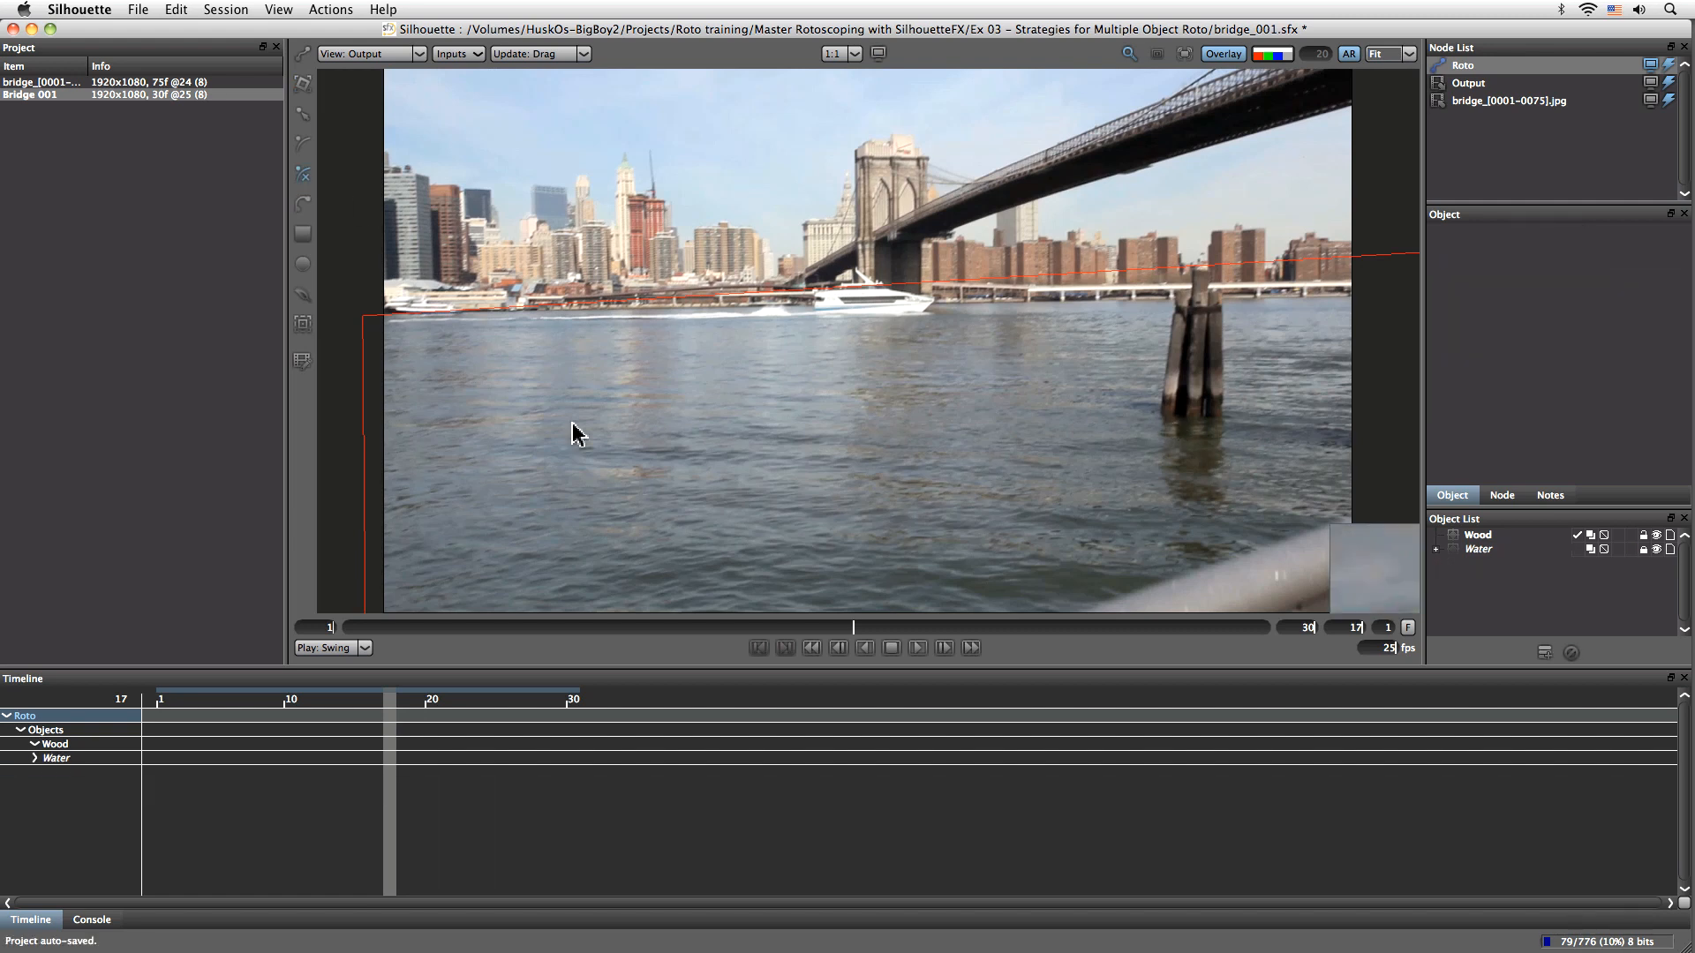
left_click(80, 8)
left_click(97, 53)
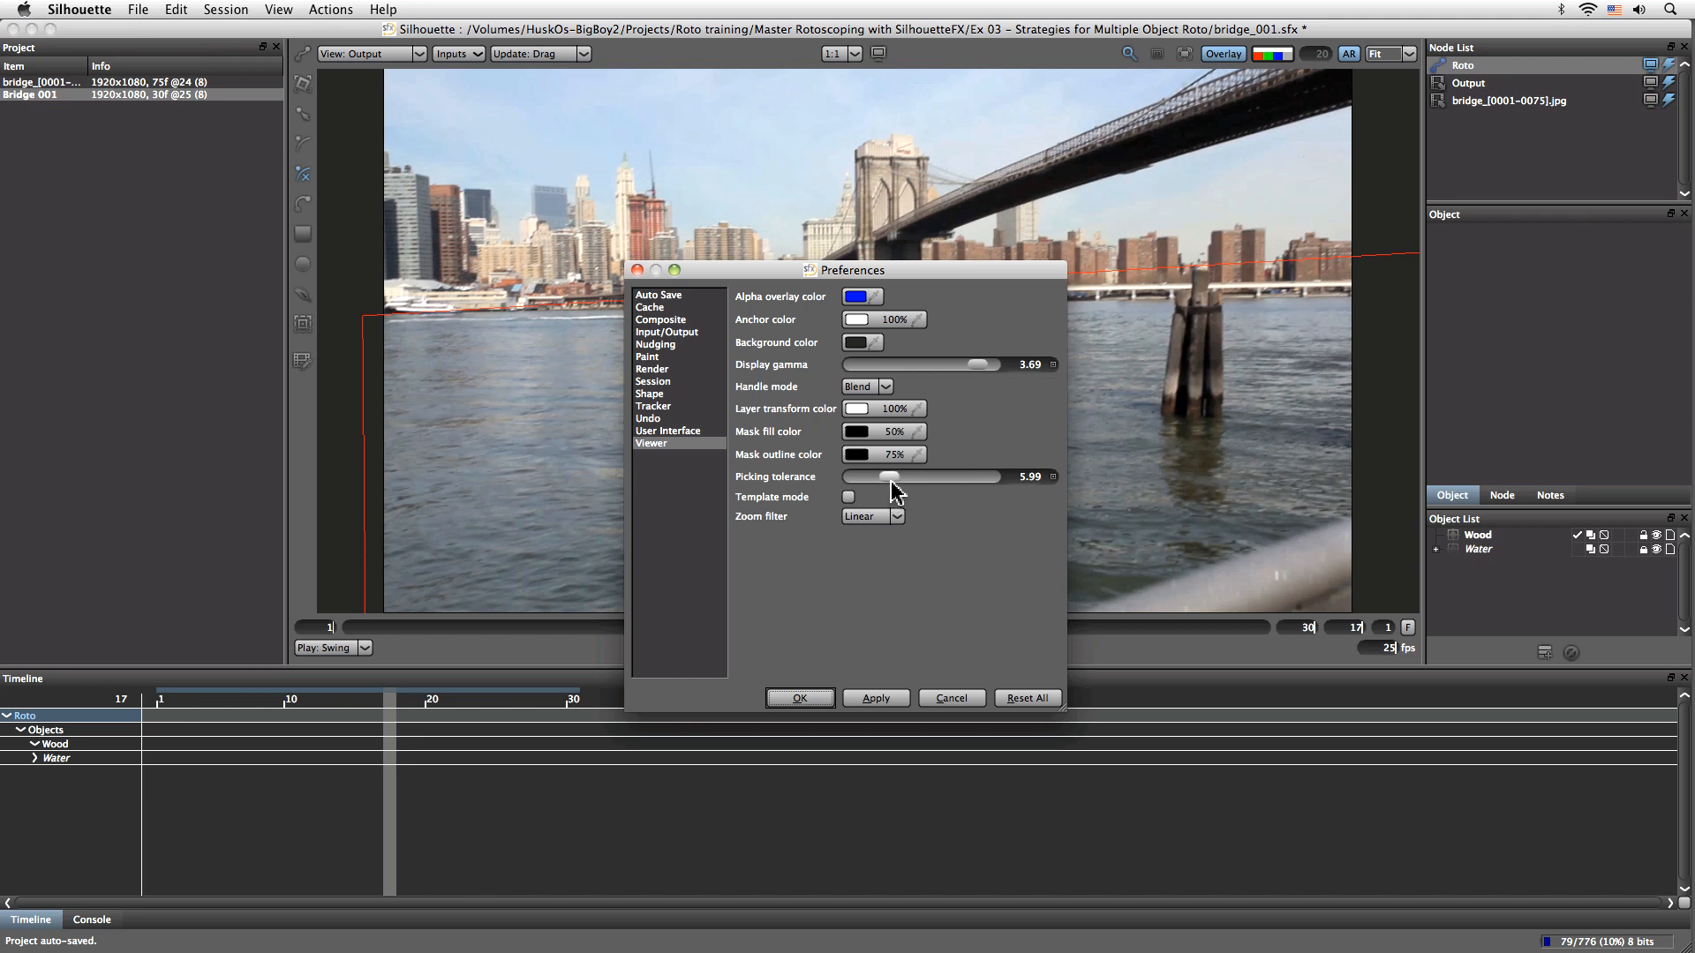
left_click_drag(893, 484, 1015, 484)
type("6")
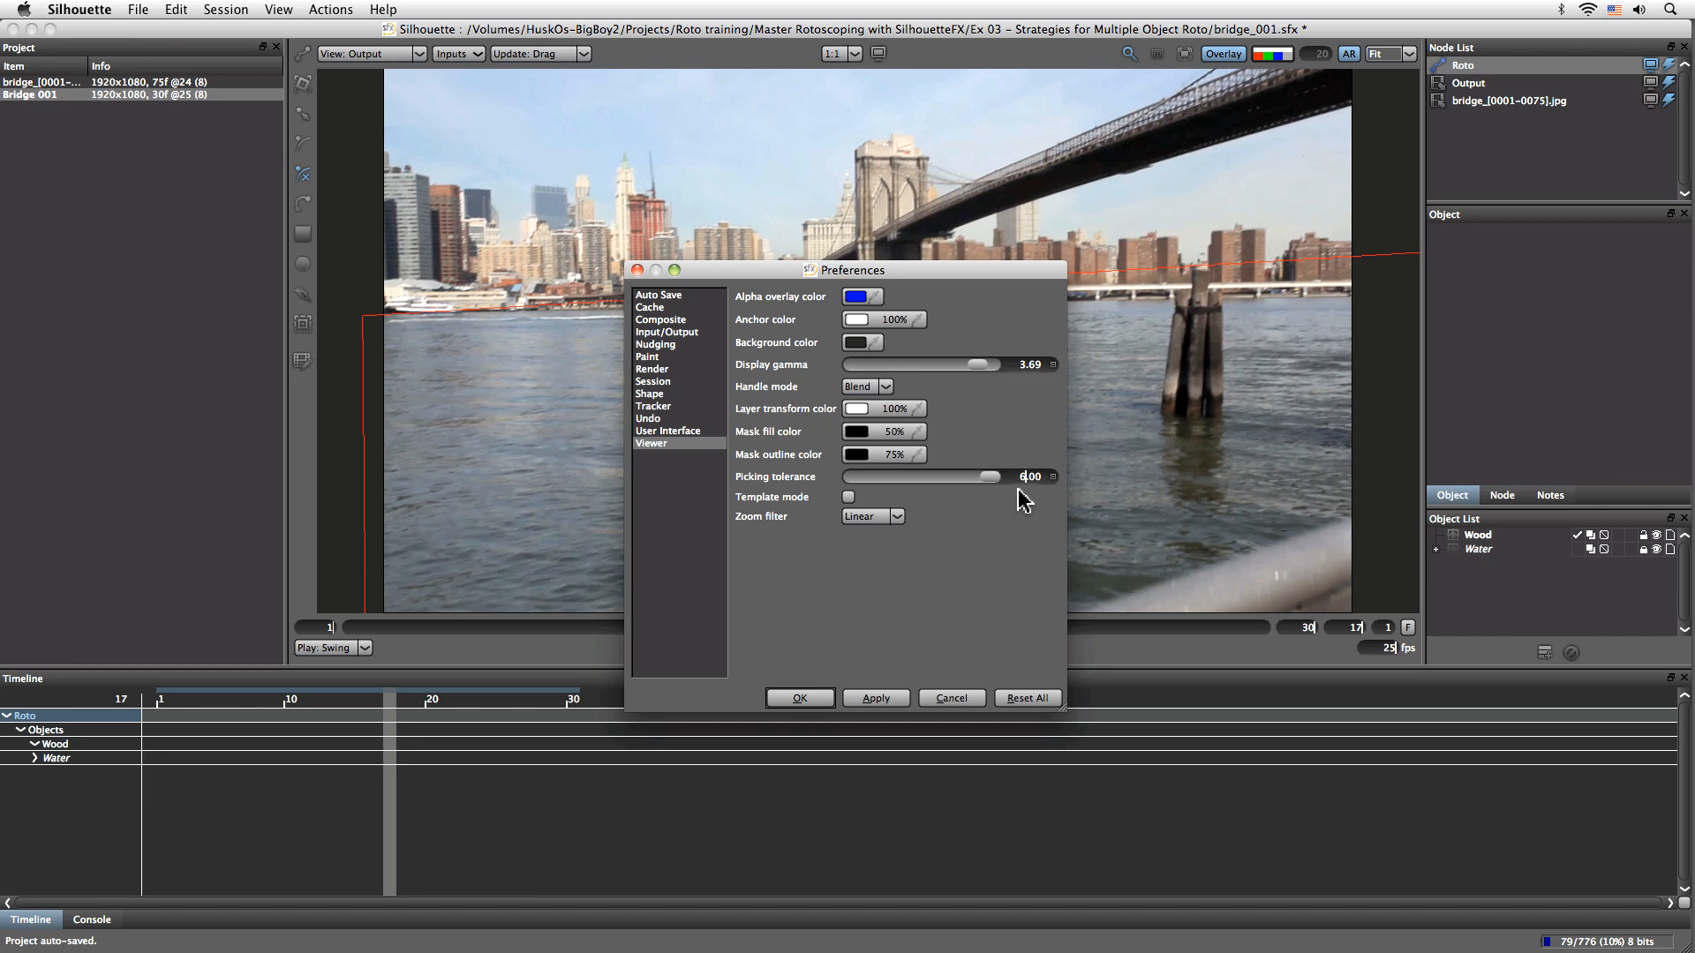
left_click(799, 699)
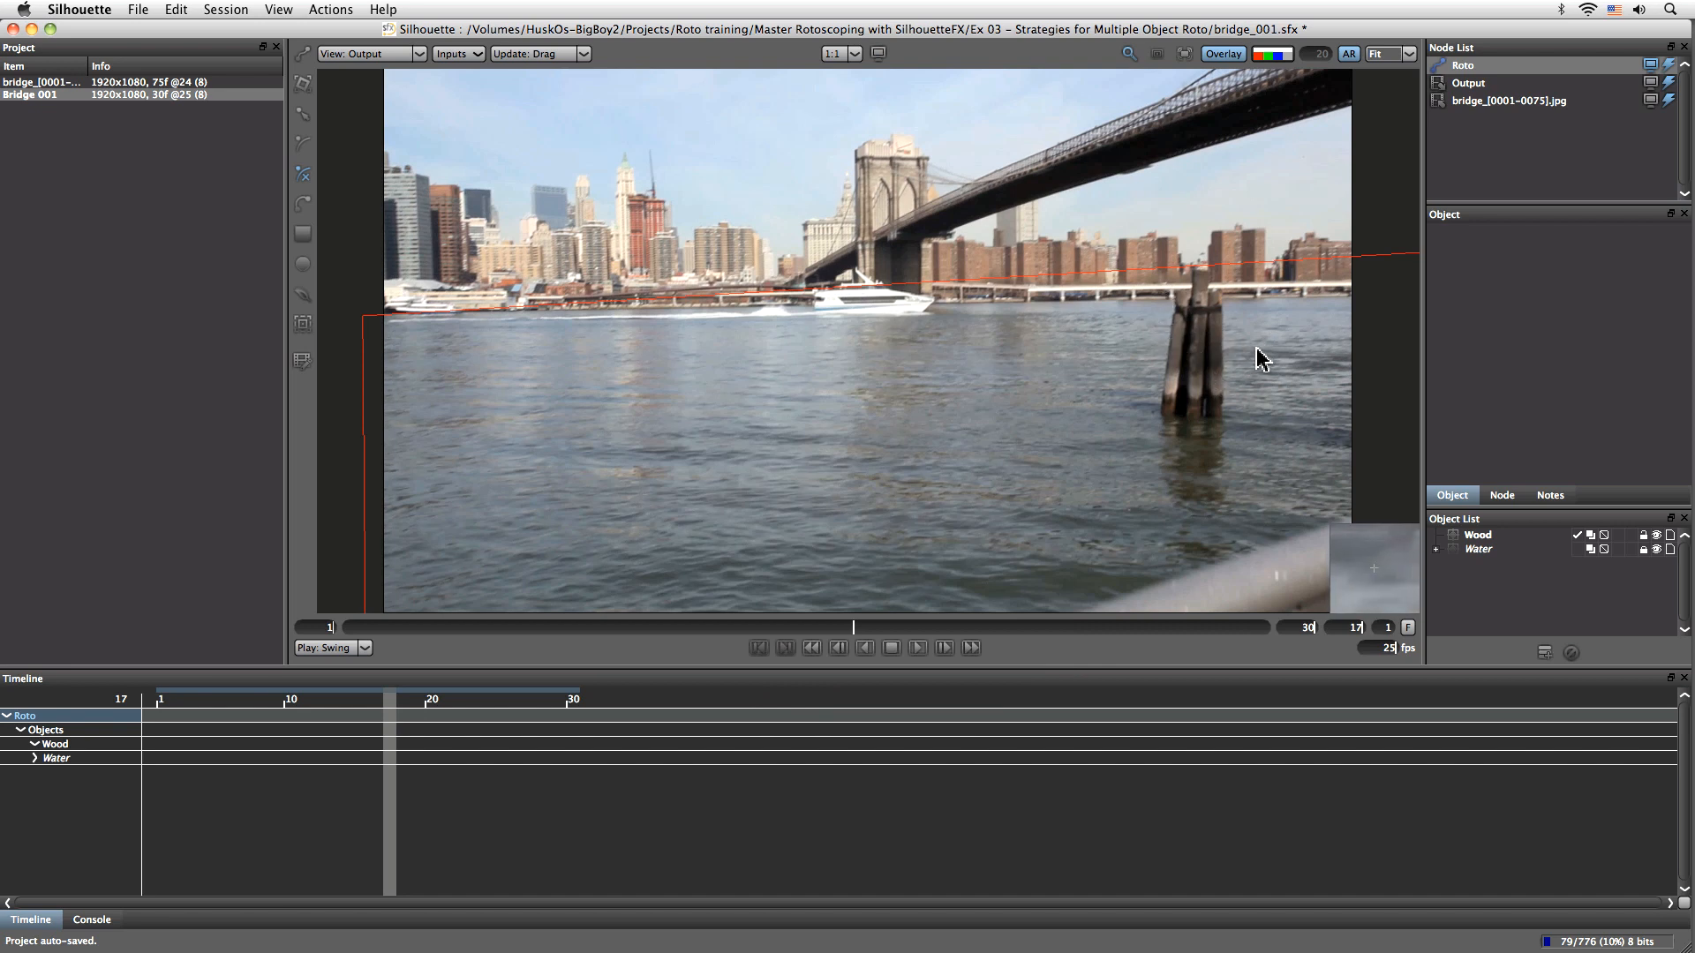
On frame 17, trace the left piling with a closed X-Spline in the Wood layer and make its lower-left point a corner
scroll(1236, 371, "up", 4)
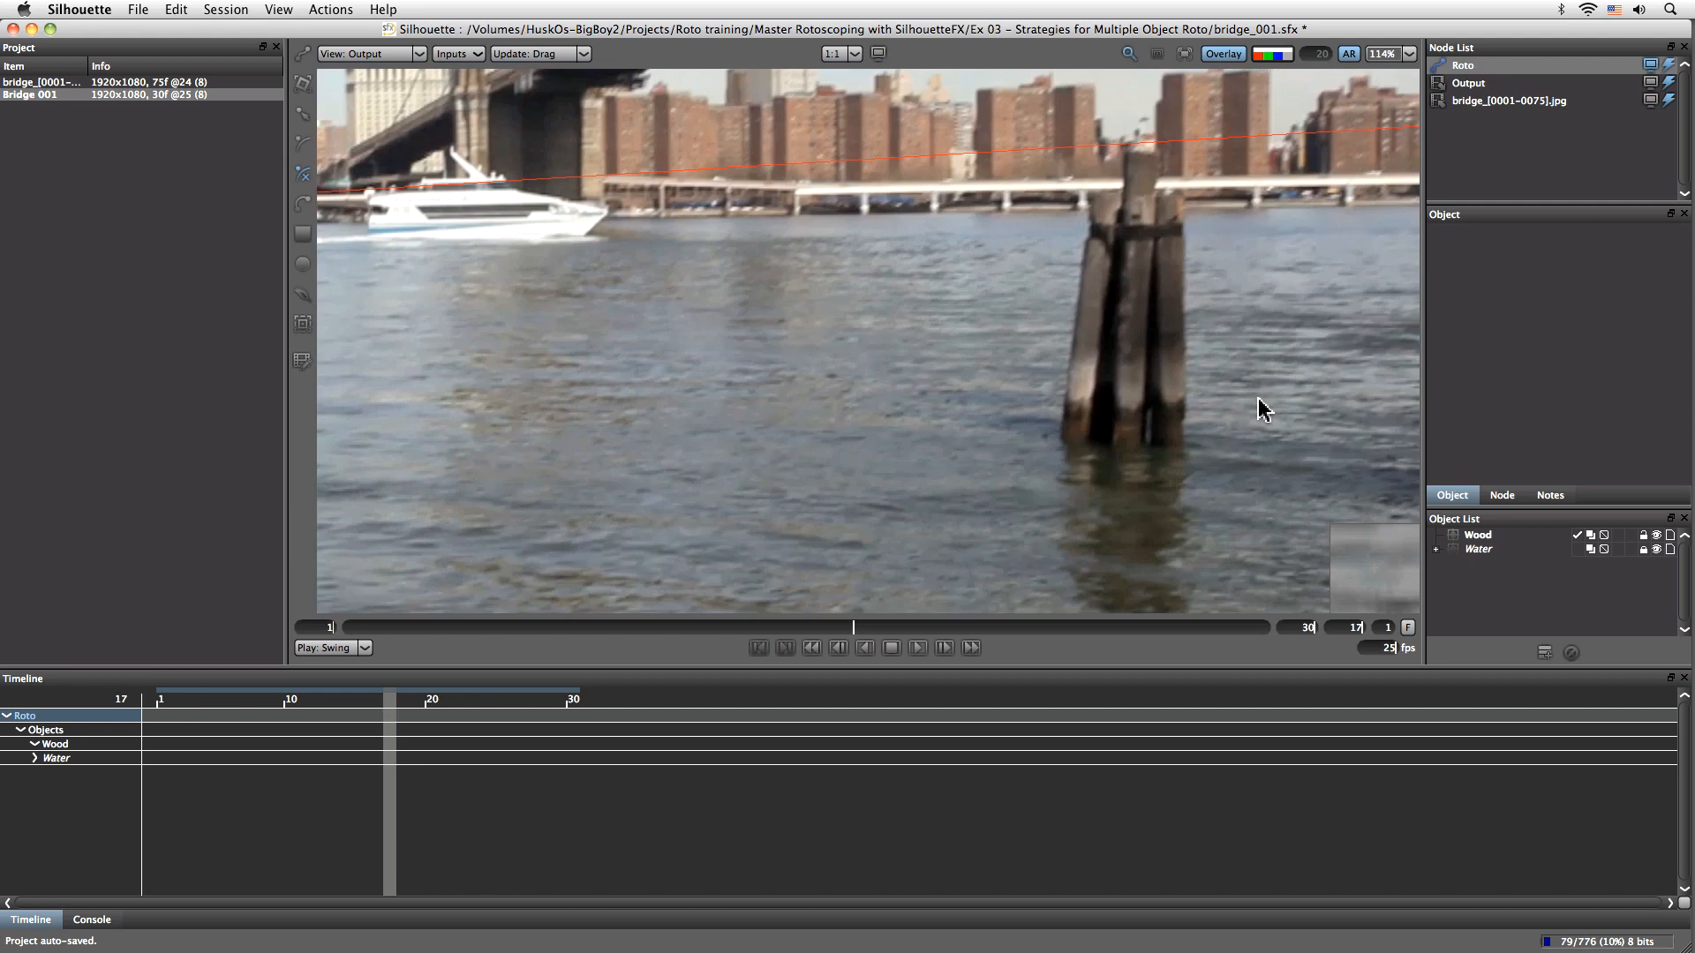
scroll(1012, 499, "down", 3)
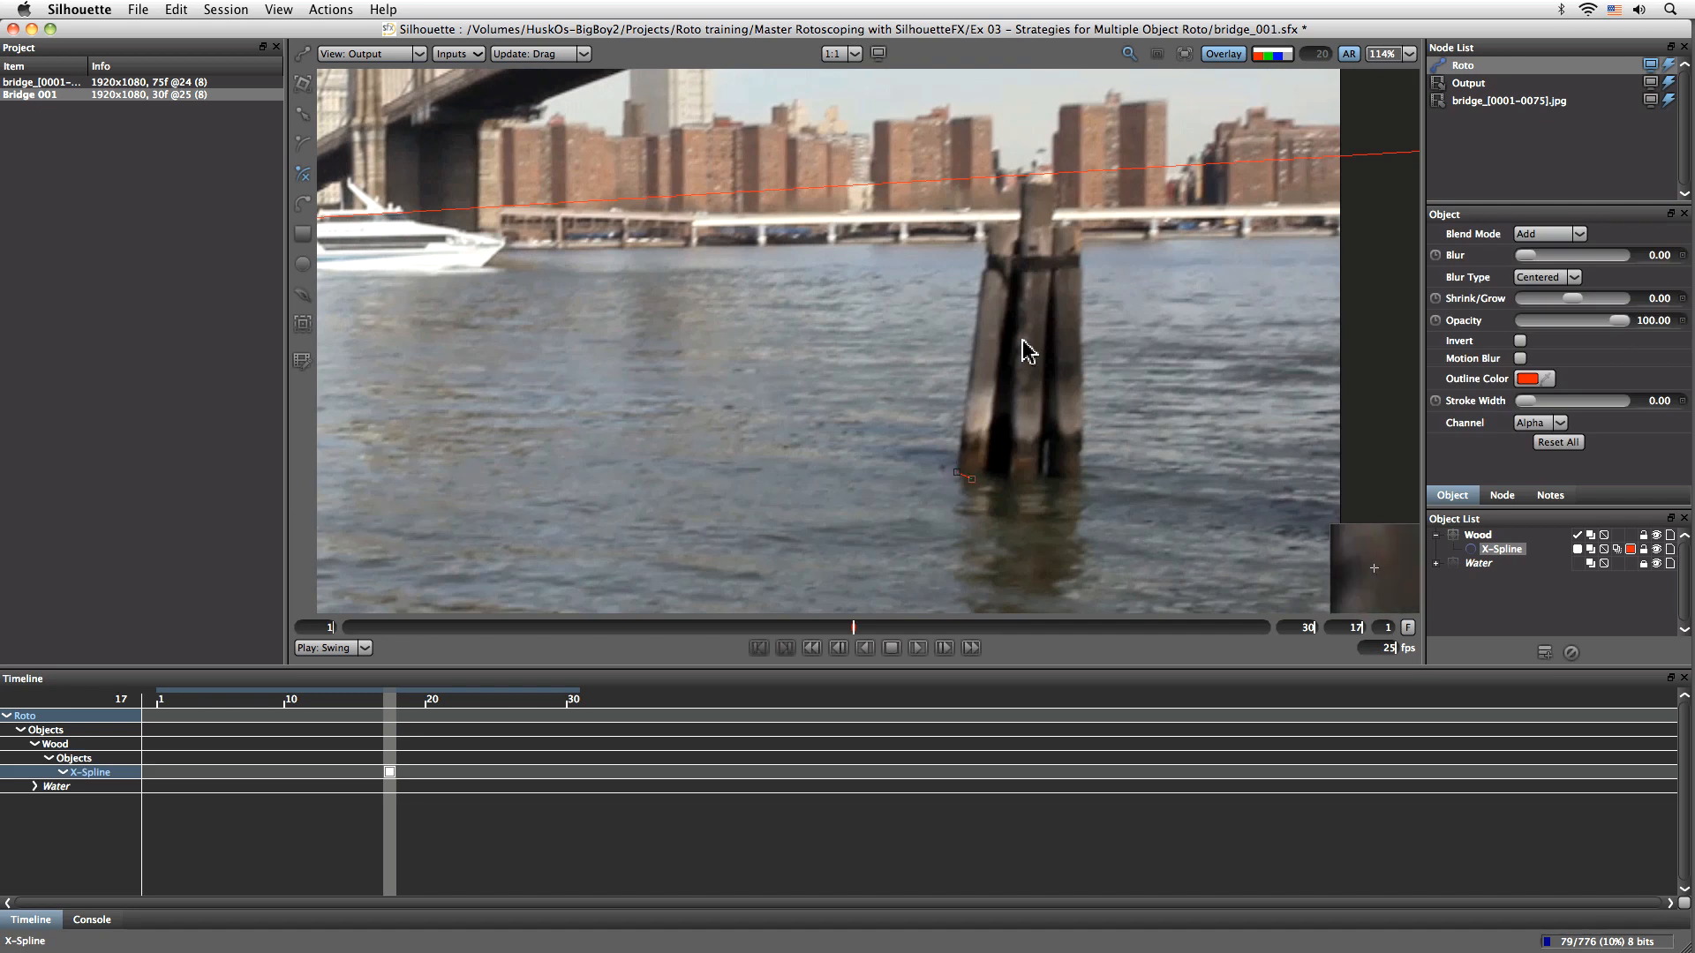
left_click(984, 272)
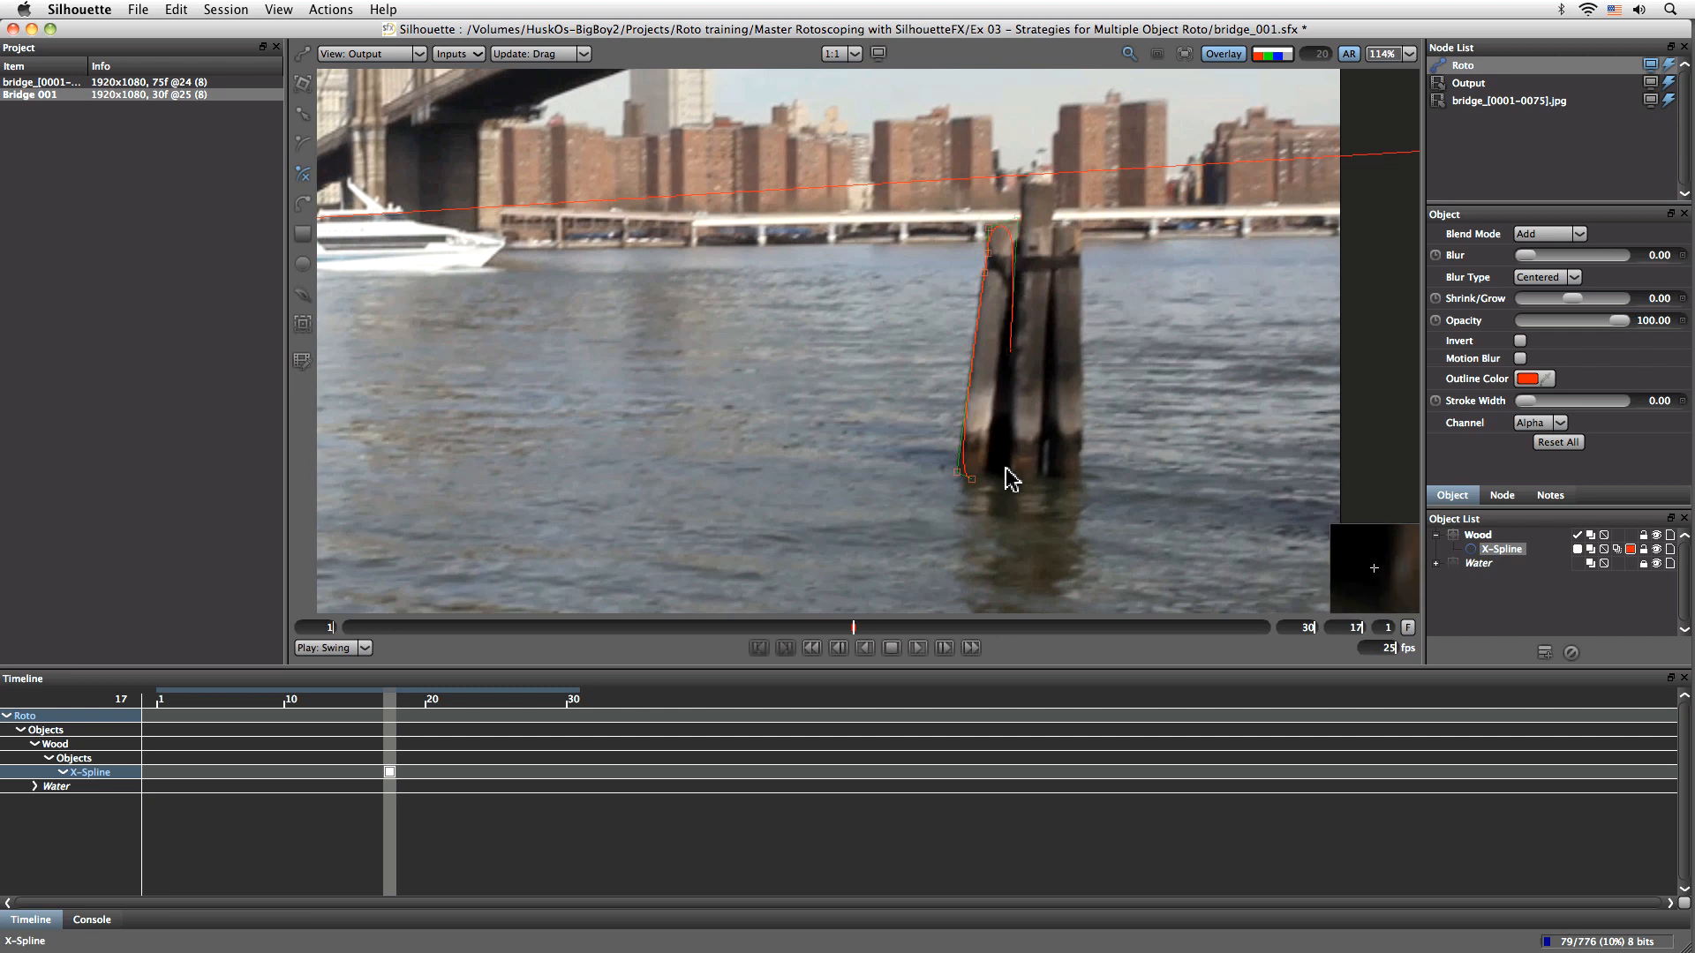
left_click(976, 482)
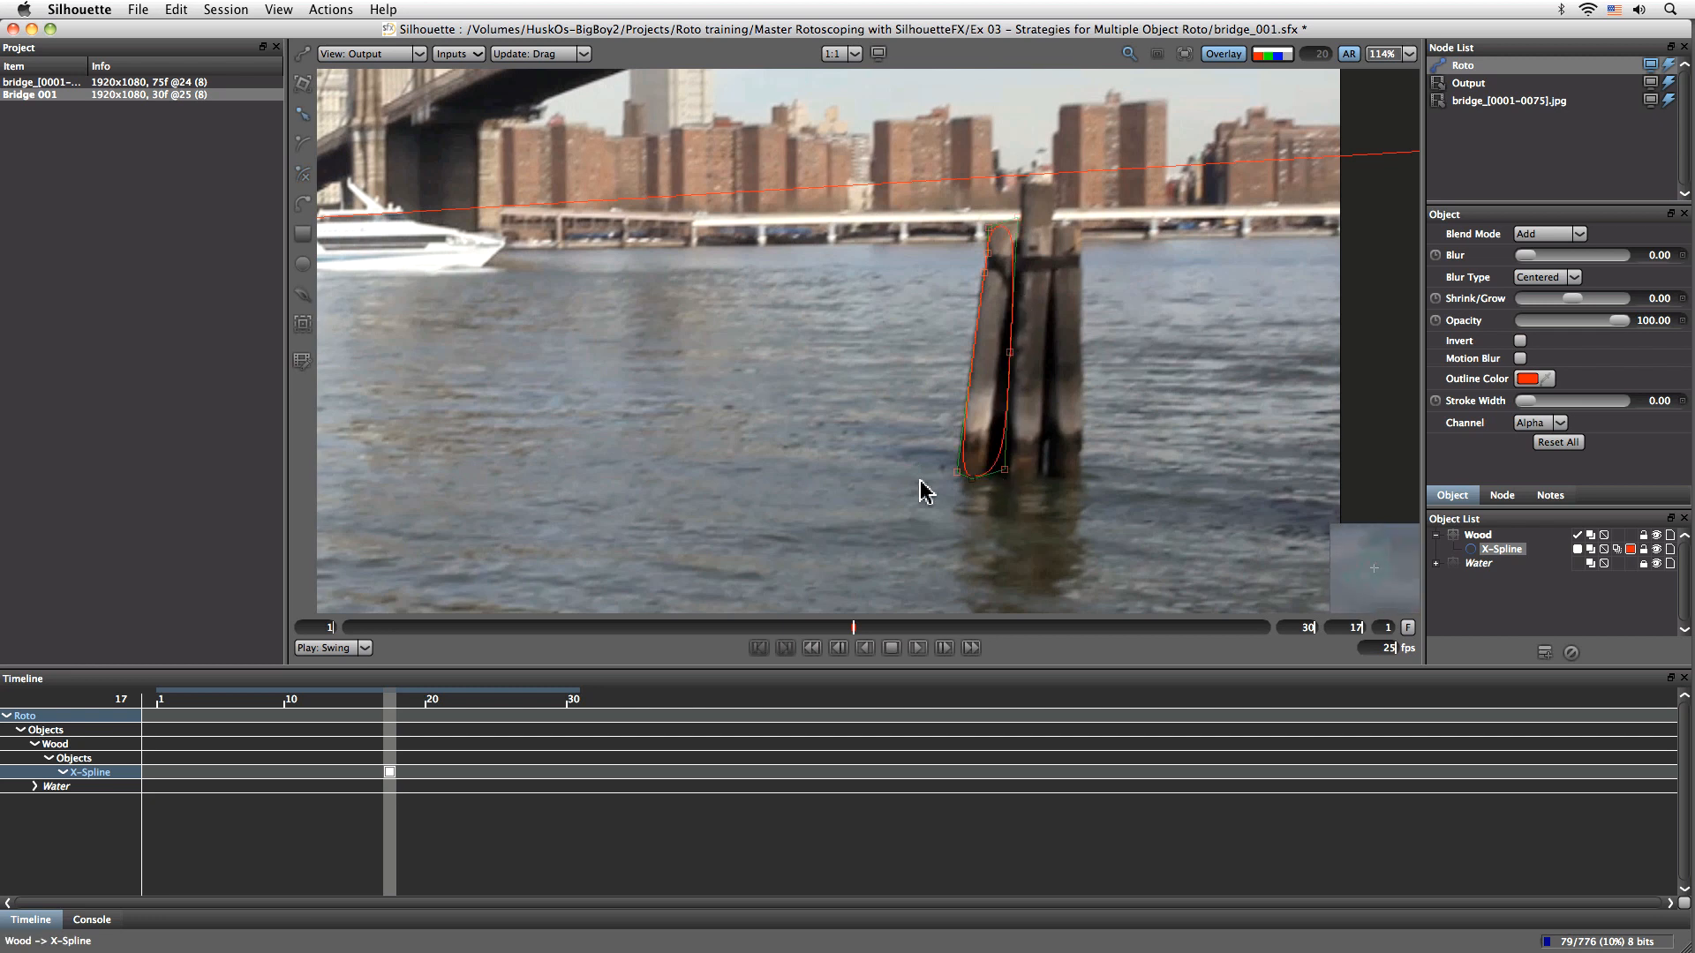
right_click(958, 472)
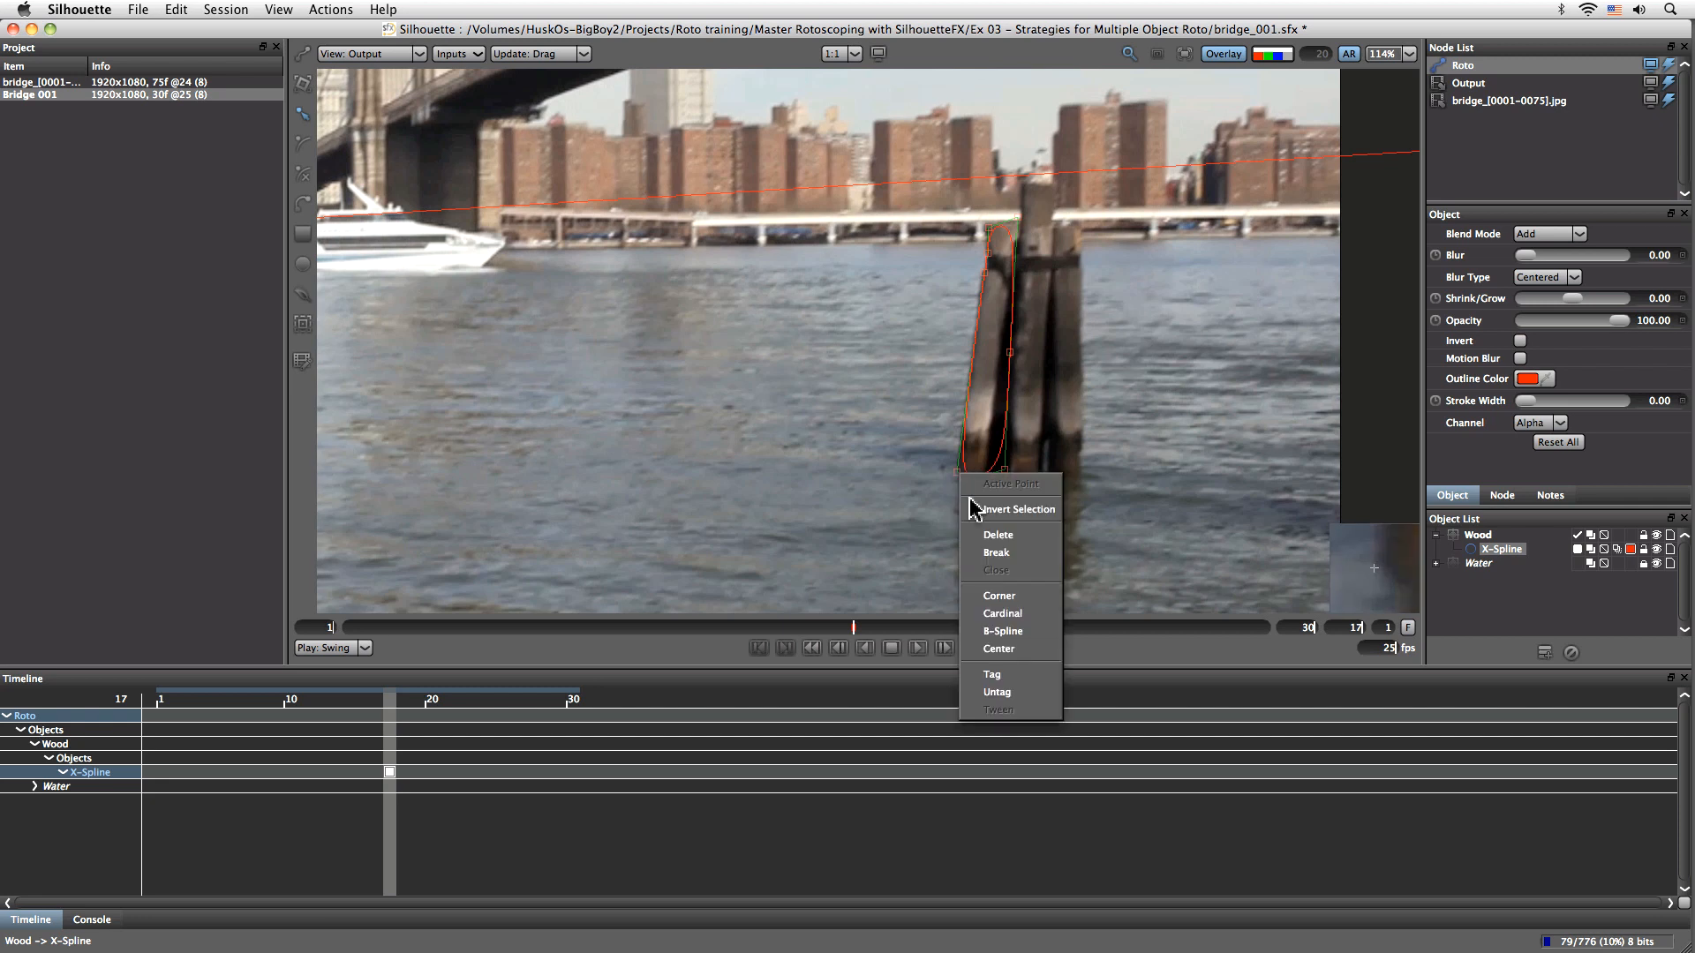
left_click(1030, 598)
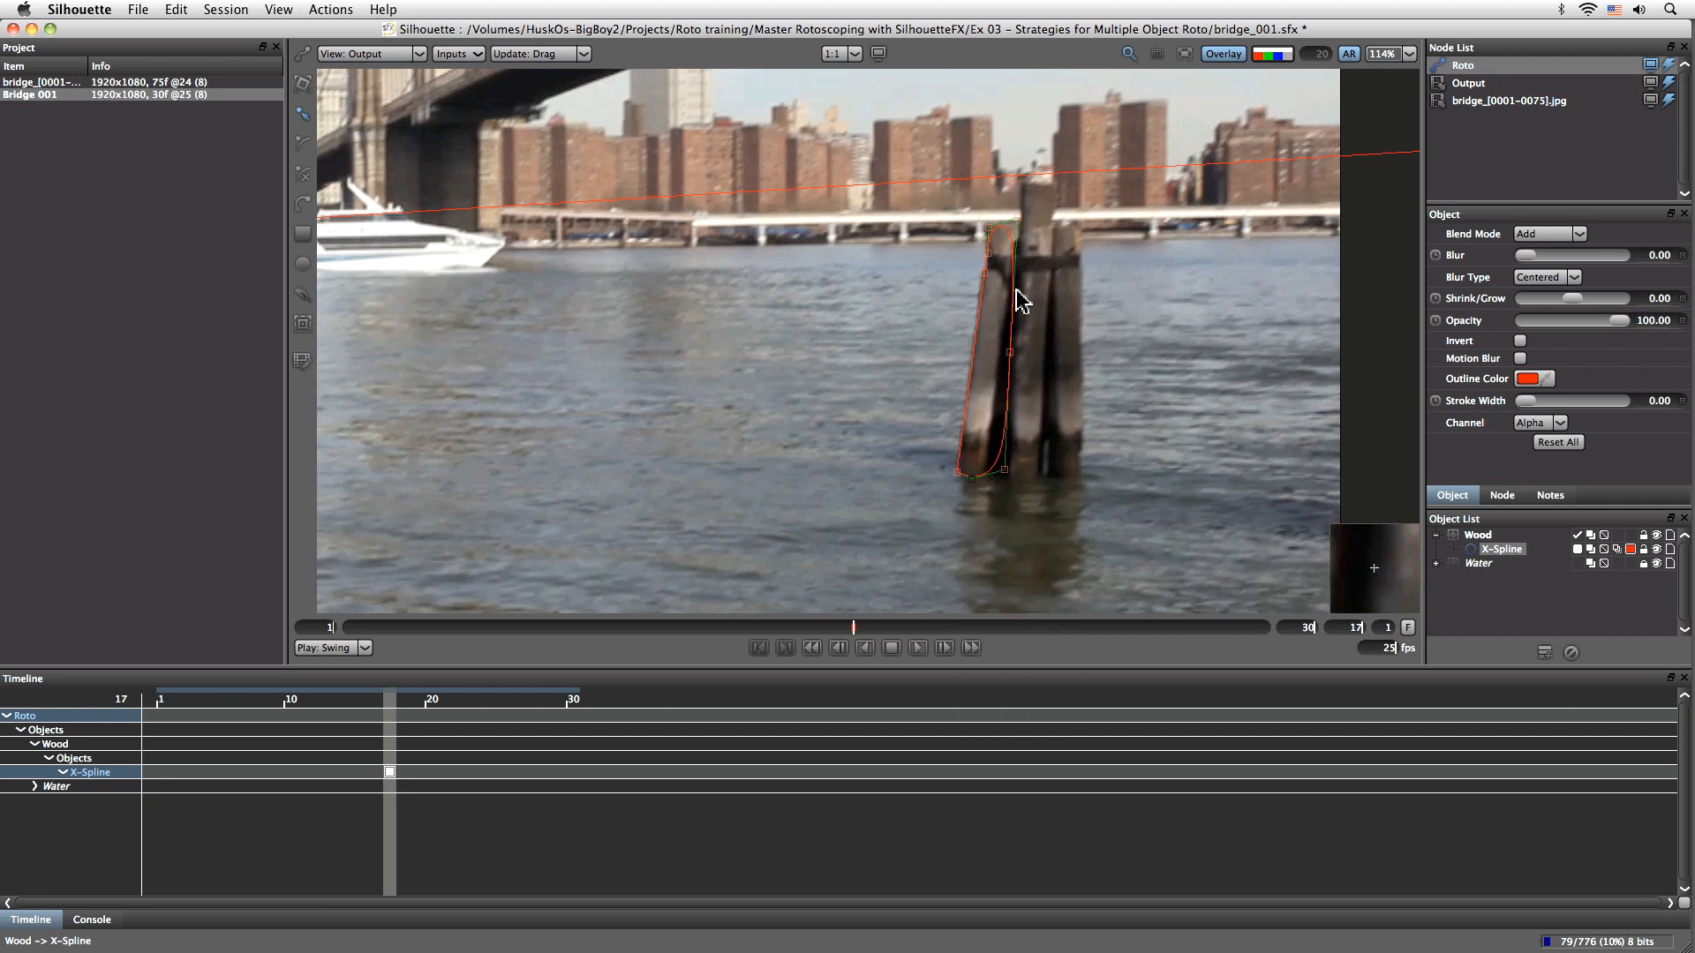
Shift the points on both sides of the left piling's spline, just below its top, to fit the wood edges
key("o")
key("i")
key("i")
left_click_drag(945, 339, 979, 454)
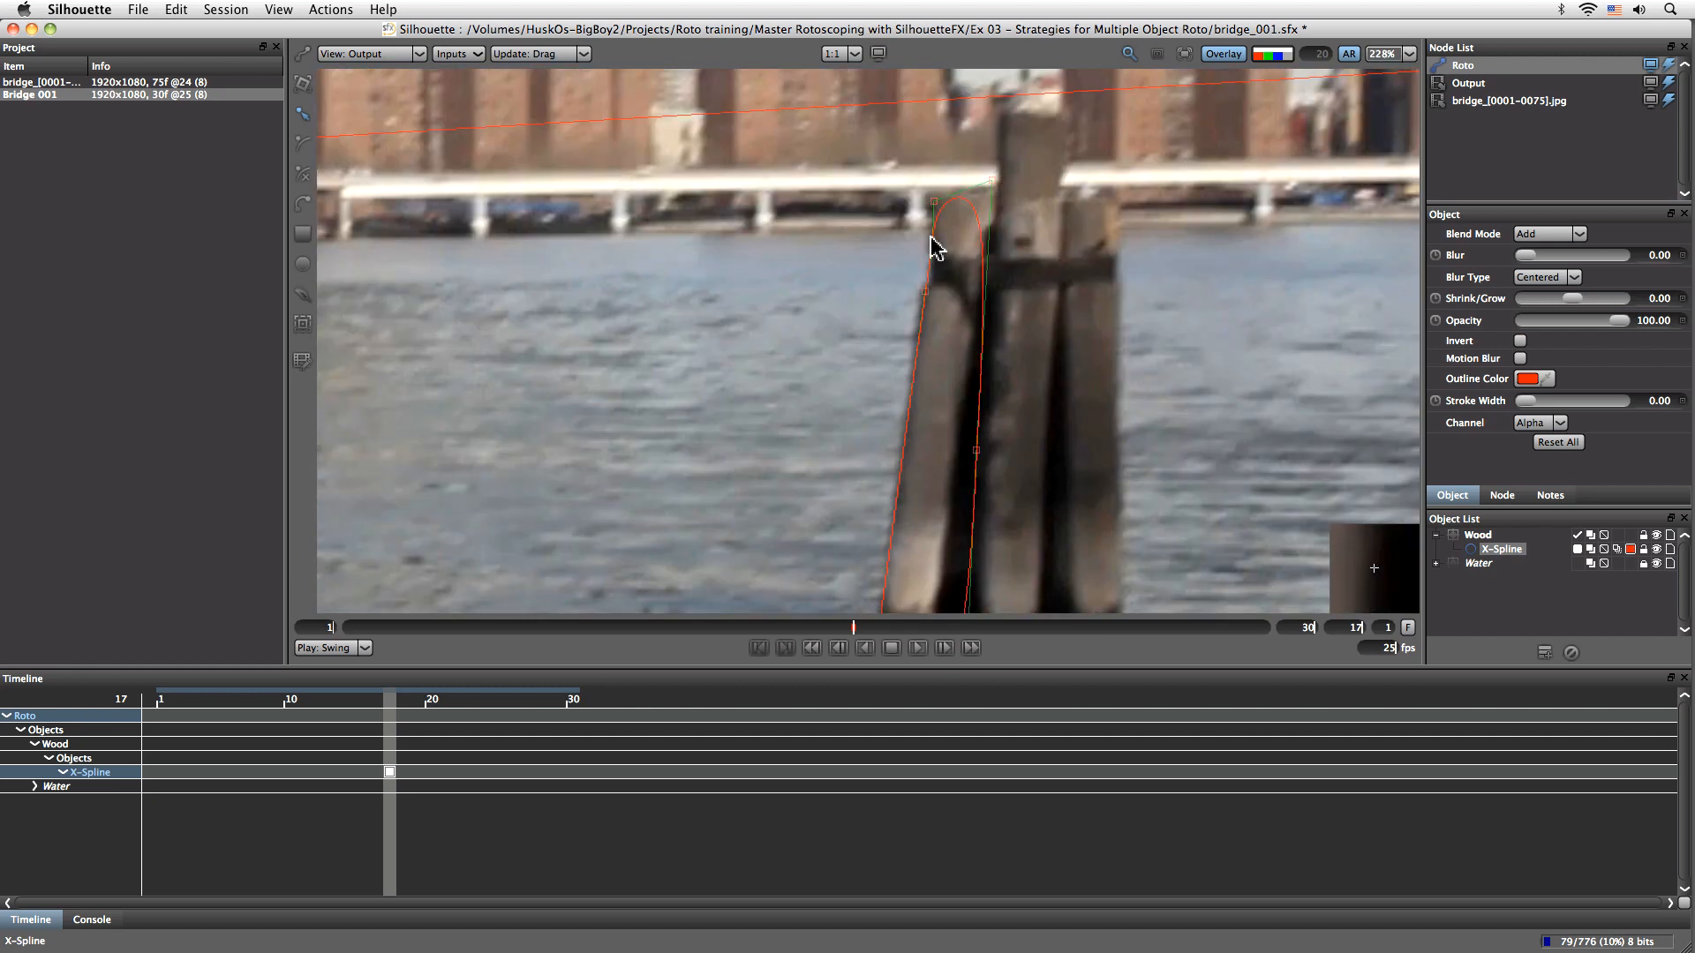
left_click_drag(923, 288, 929, 279)
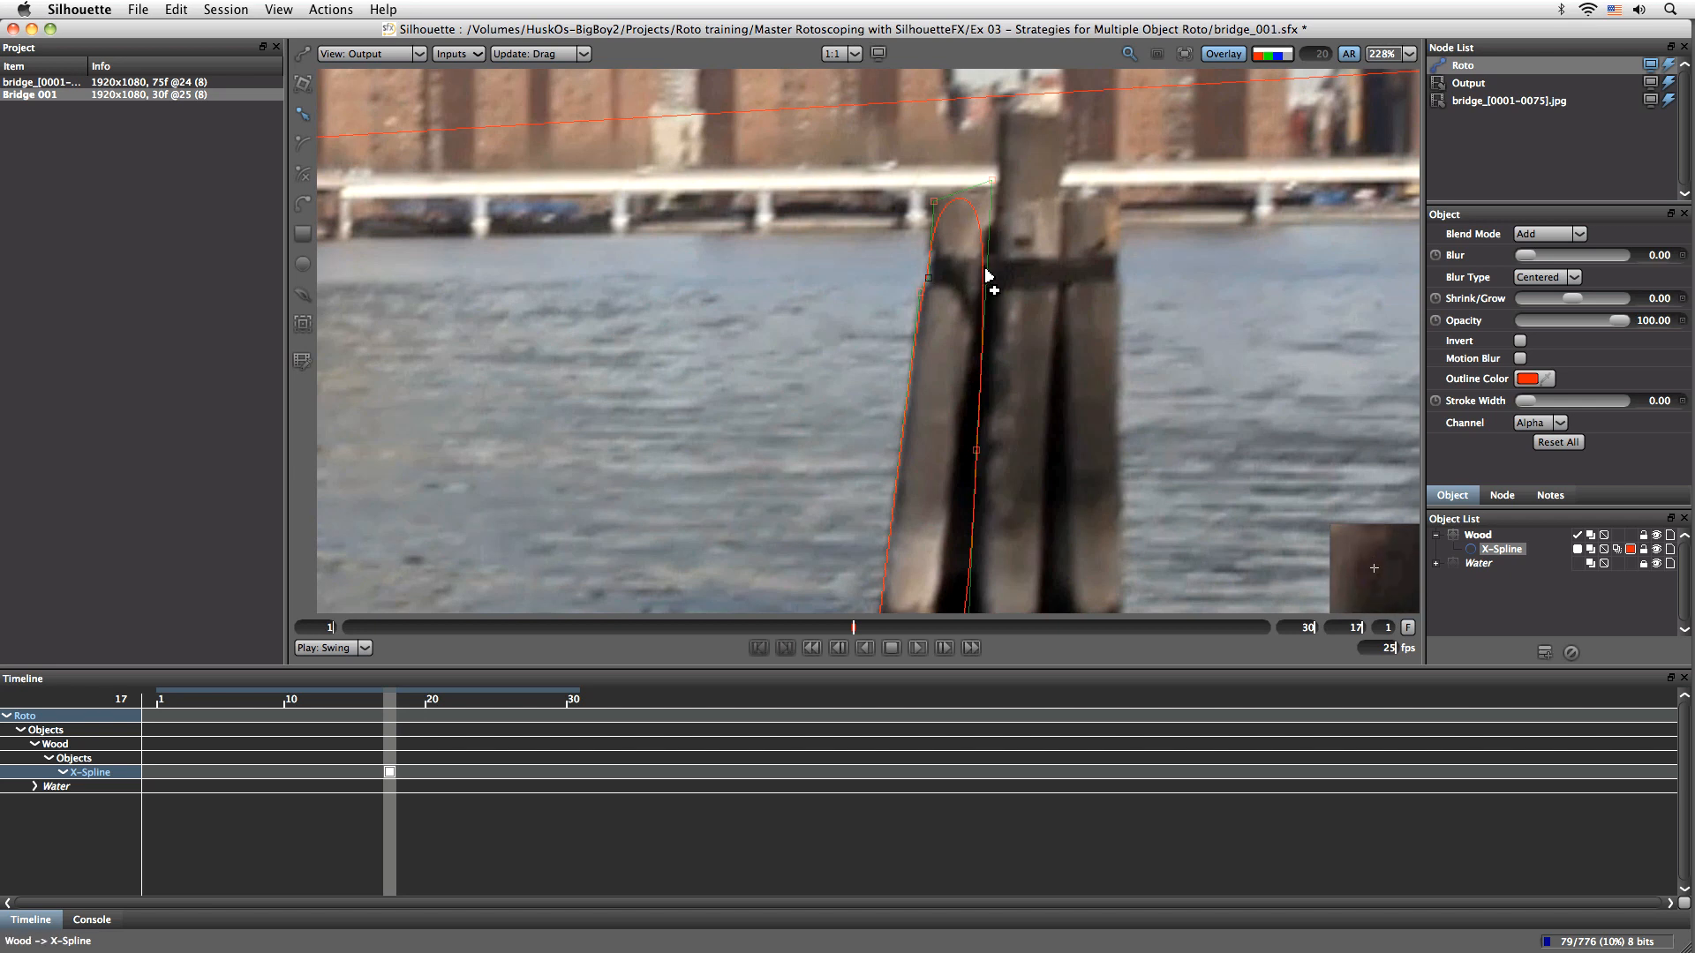
left_click_drag(984, 270, 992, 267)
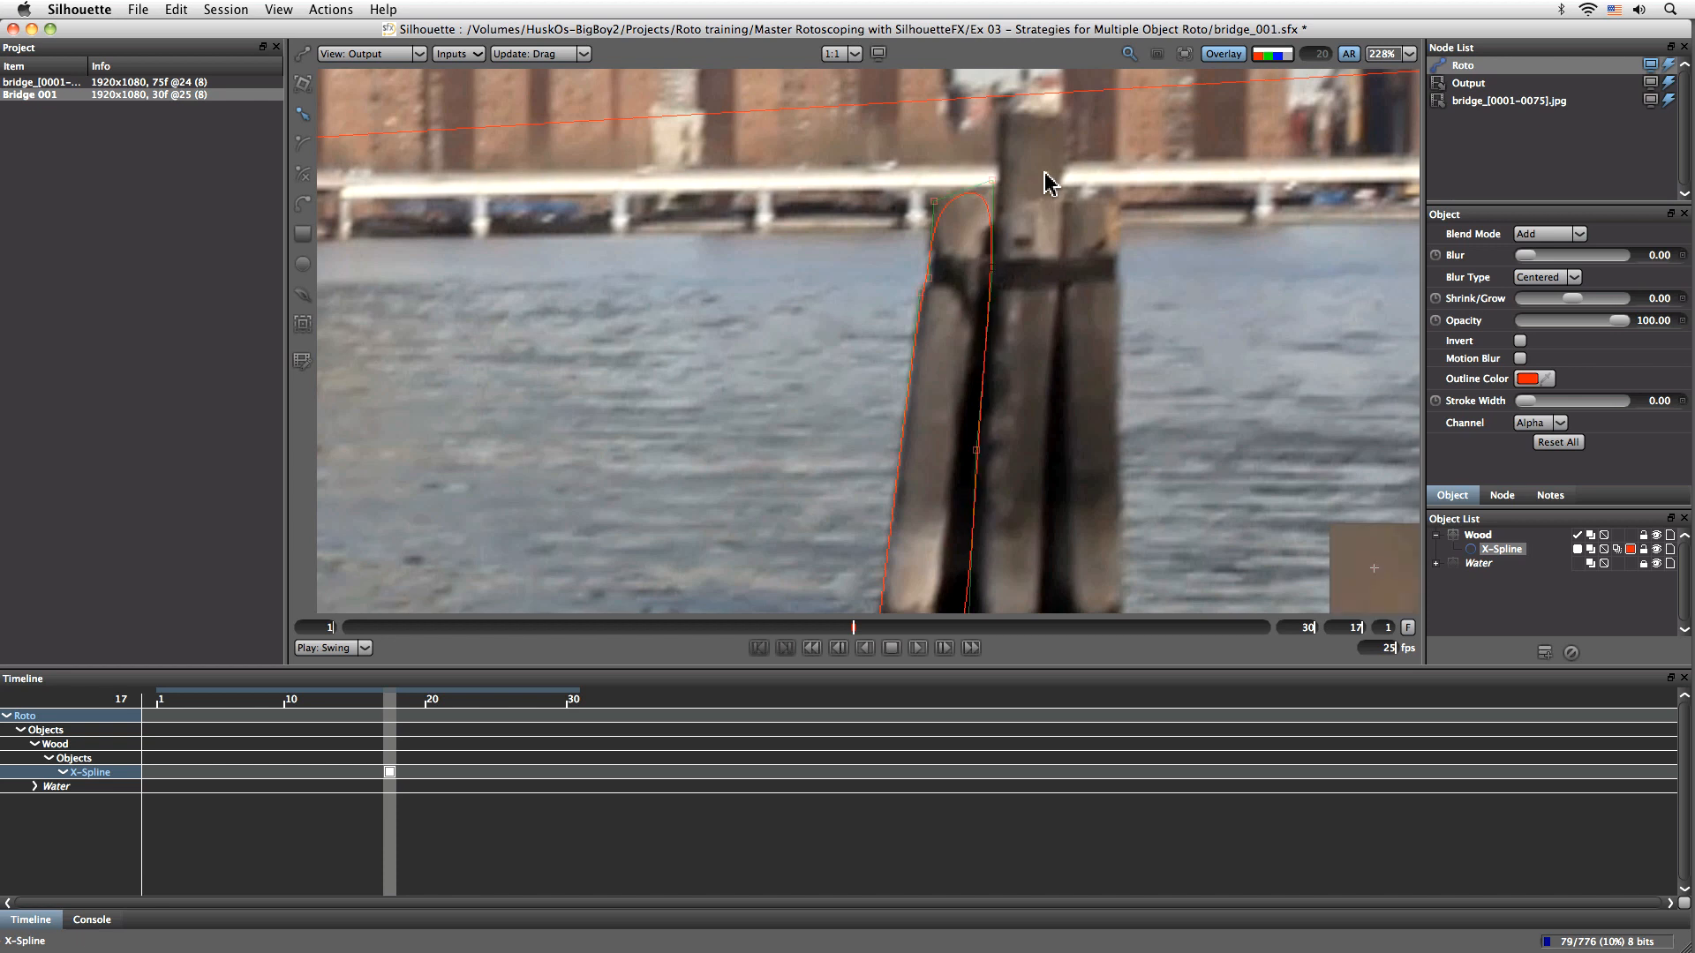
Make the two top points and the lower-right point of the left piling's spline corners
right_click(994, 184)
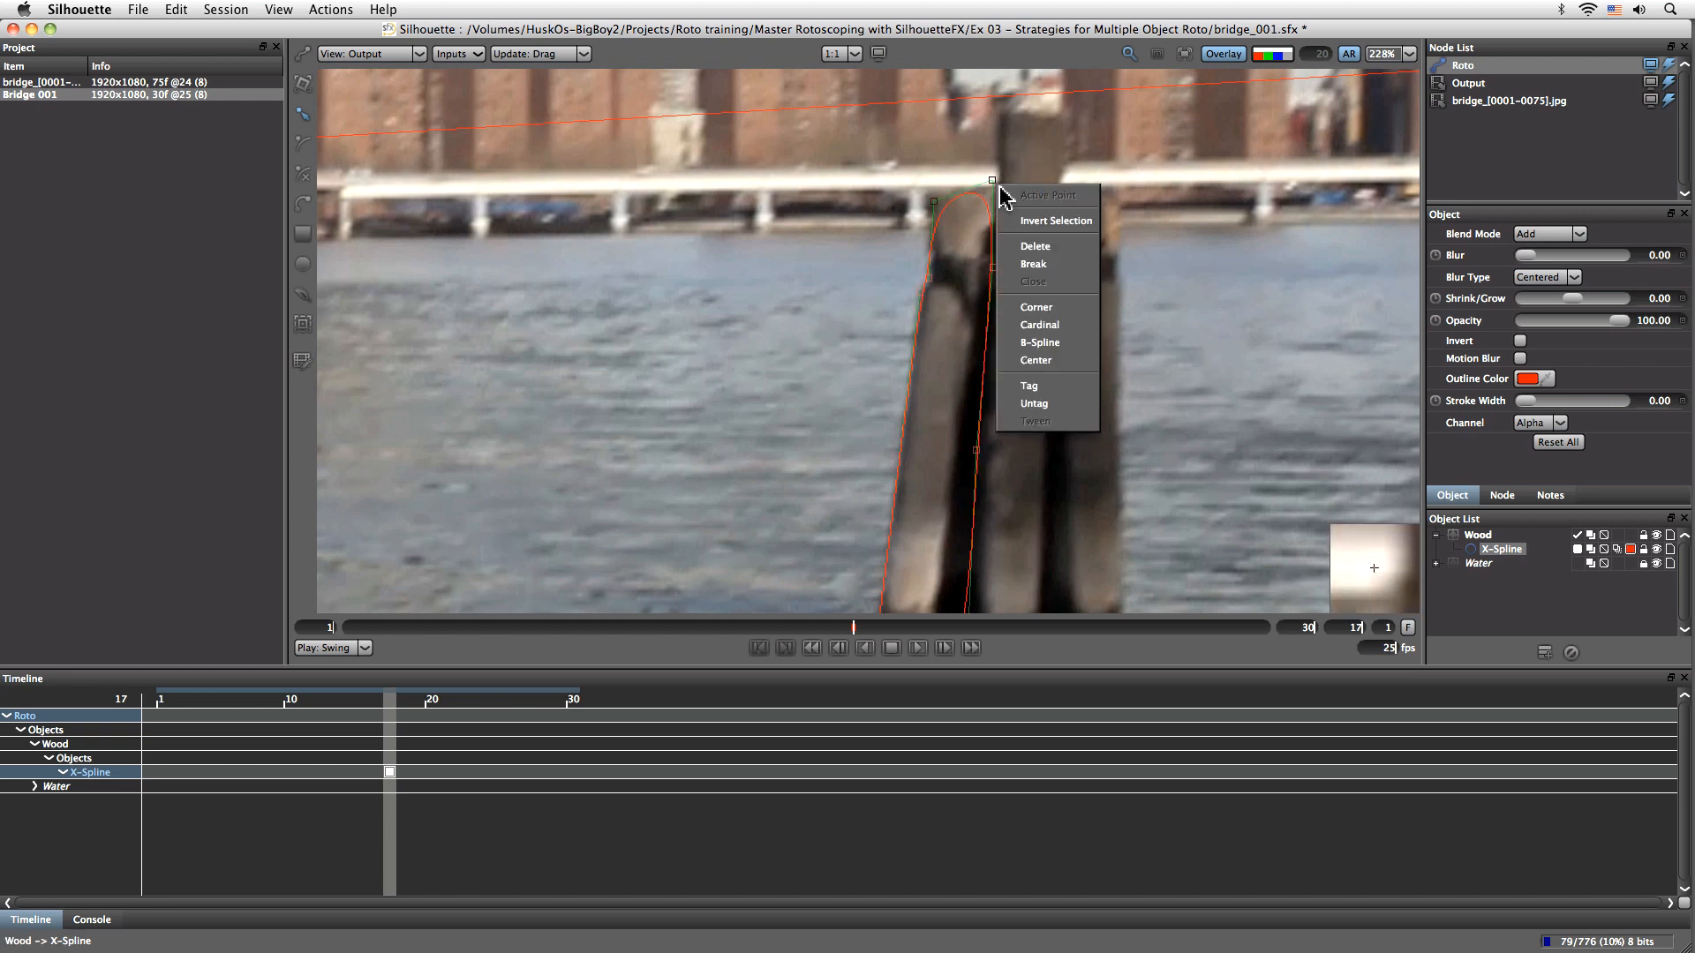
left_click(1041, 324)
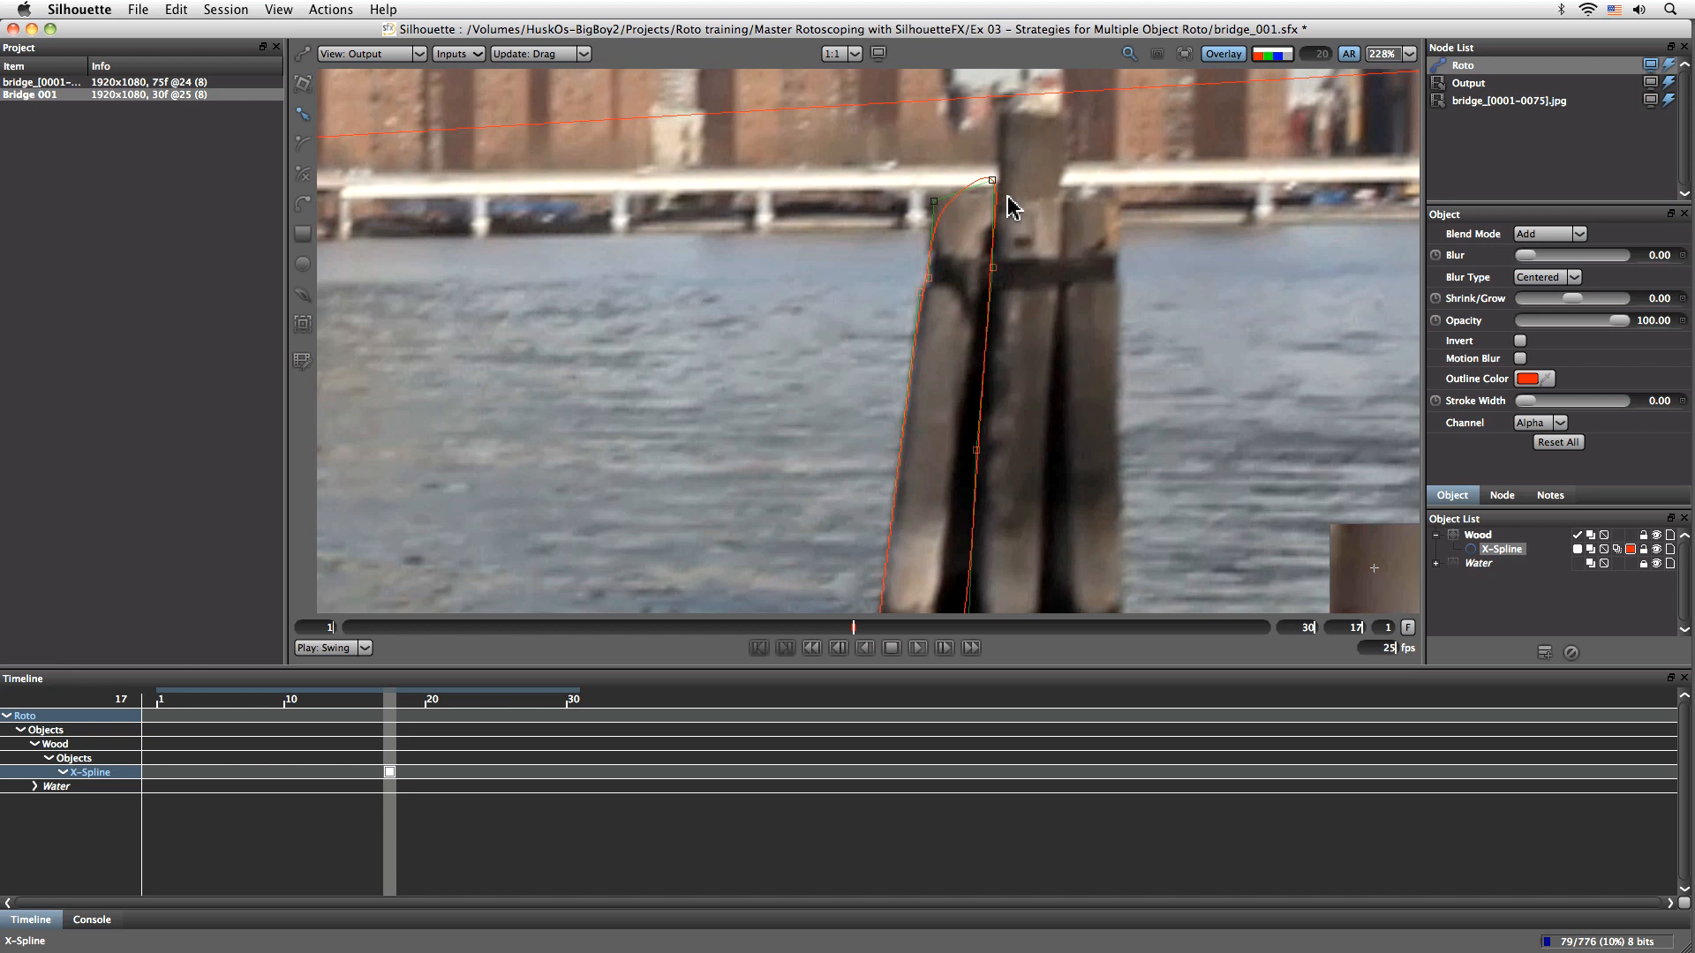
right_click(1004, 194)
left_click(1063, 319)
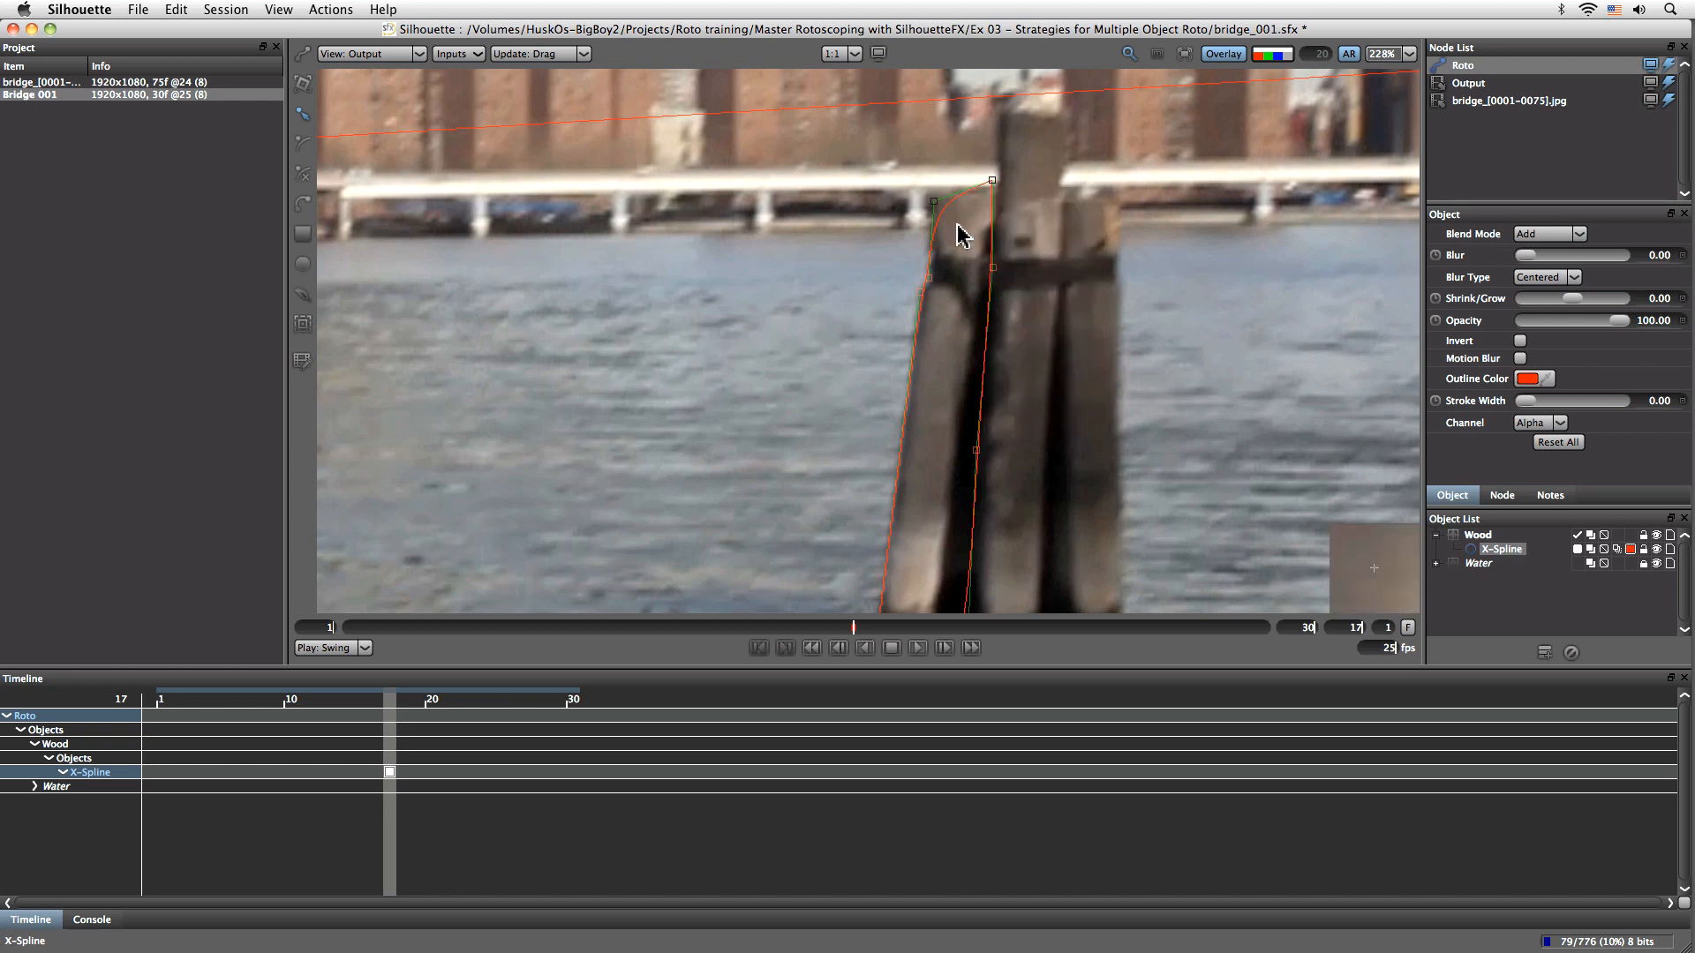
right_click(935, 205)
left_click(979, 328)
left_click_drag(969, 454, 862, 261)
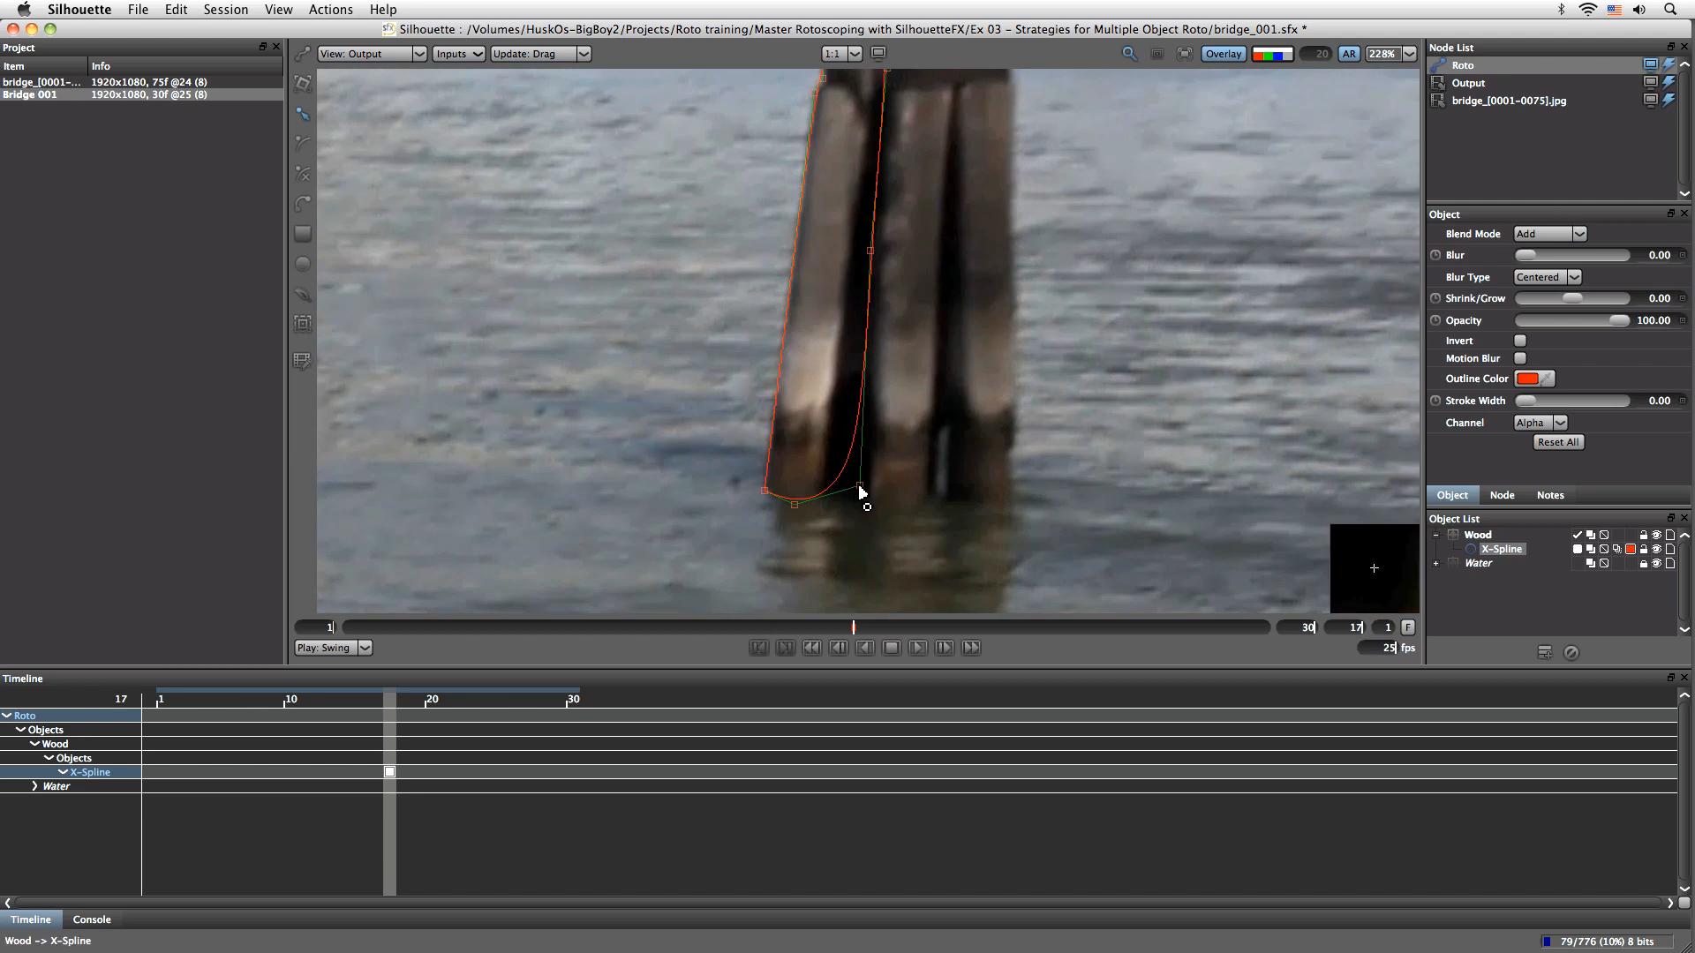
left_click_drag(859, 487, 390, 538)
On frame 17, trace the tall center piling with a second closed X-Spline in the Wood layer
left_click_drag(926, 283, 782, 450)
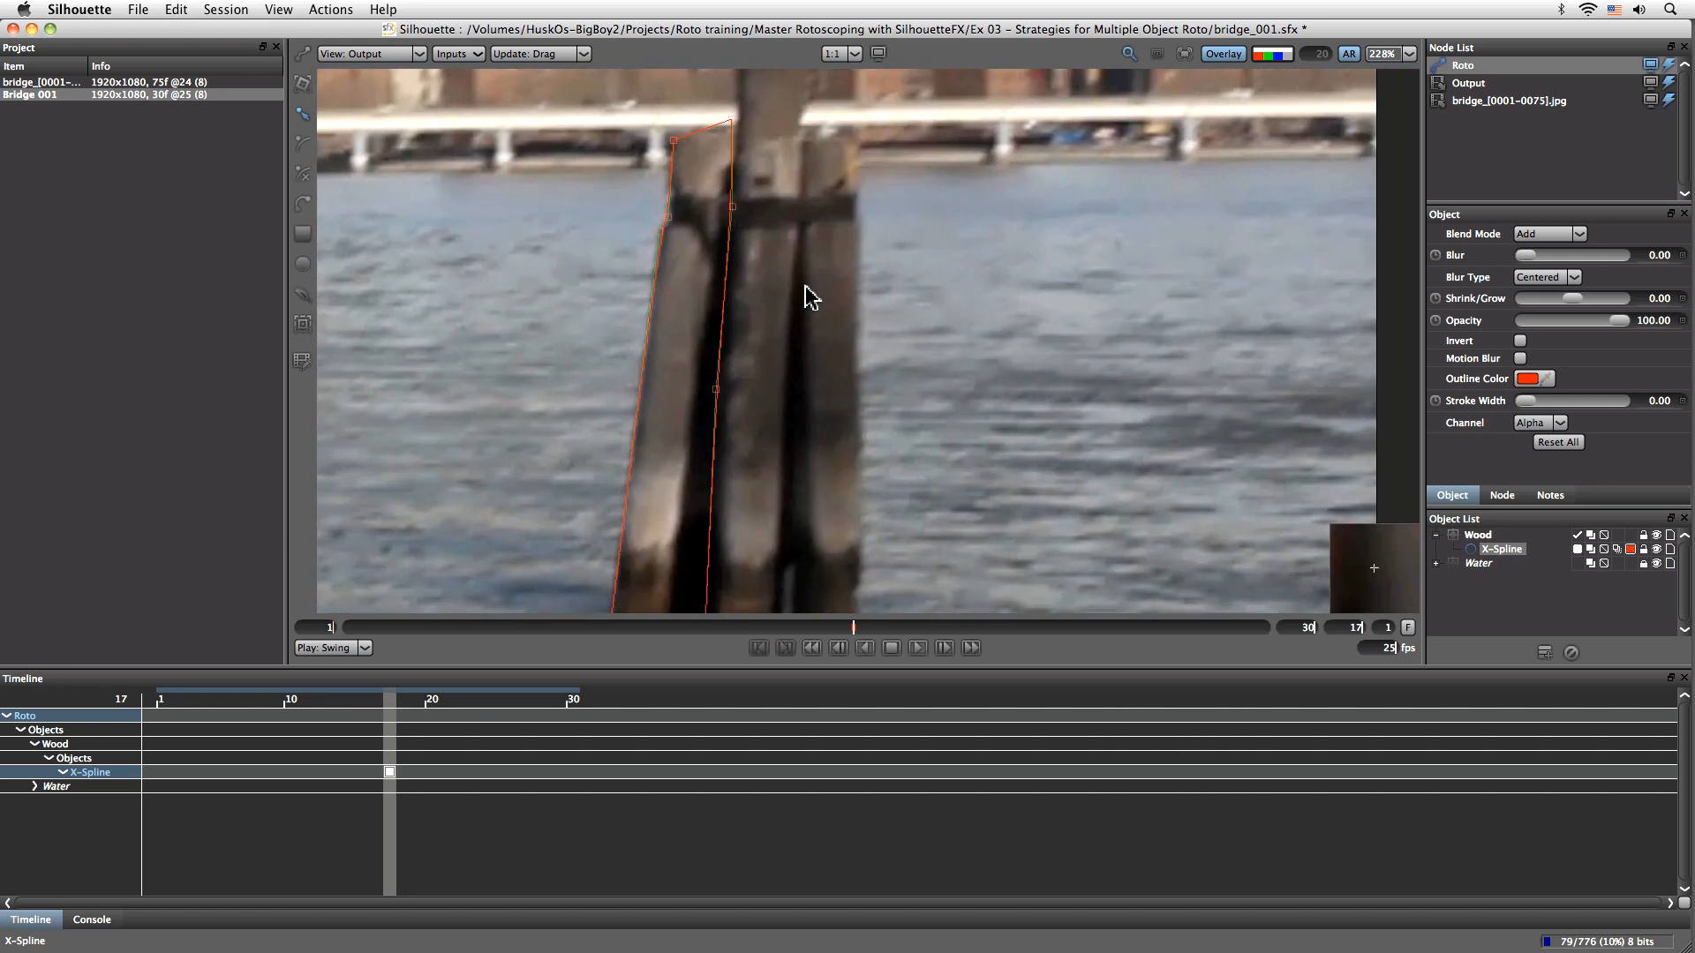
left_click(302, 174)
left_click_drag(818, 343, 756, 542)
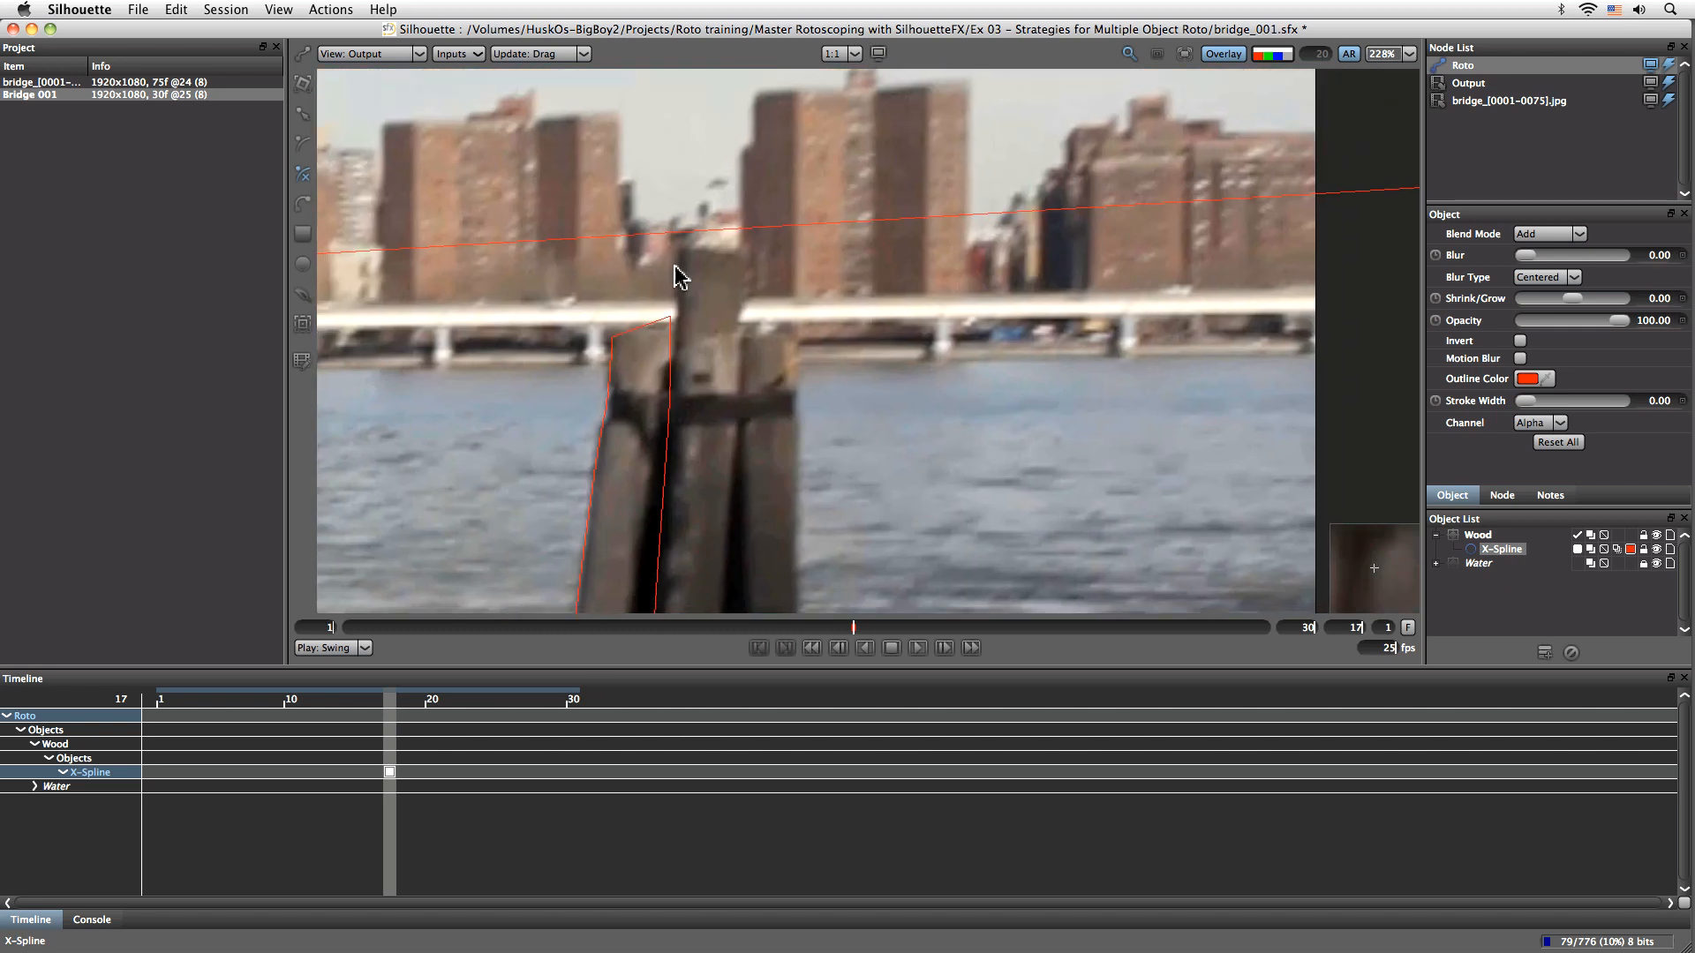
left_click(678, 249)
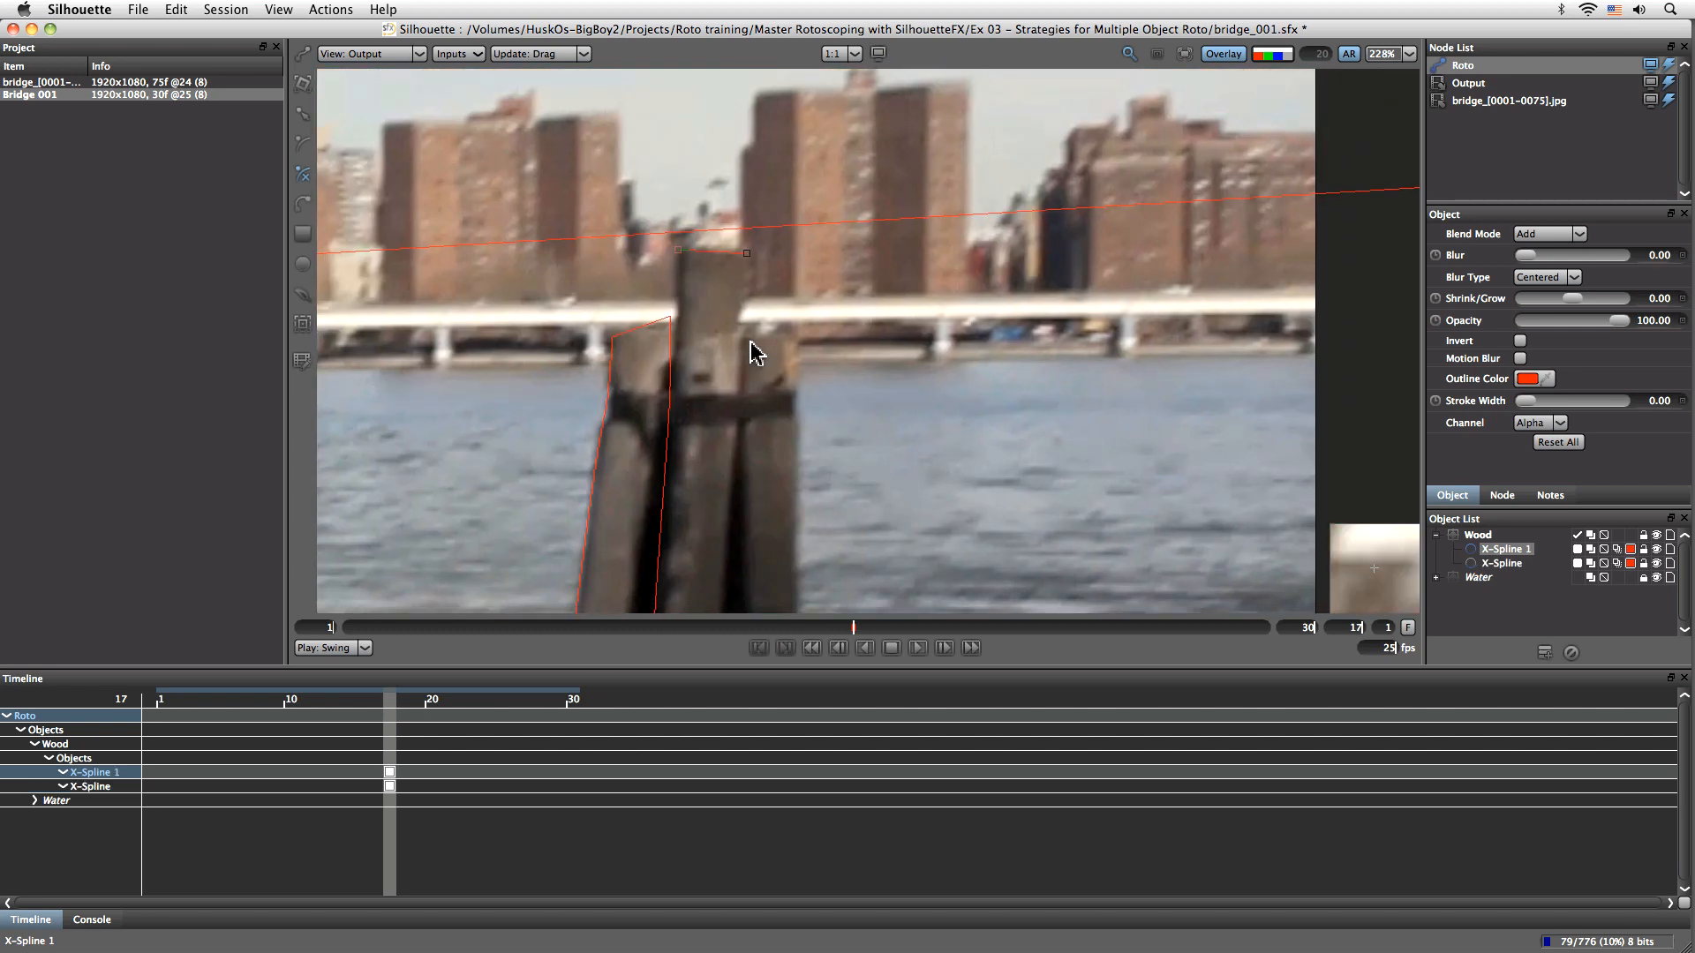
left_click_drag(733, 493, 782, 130)
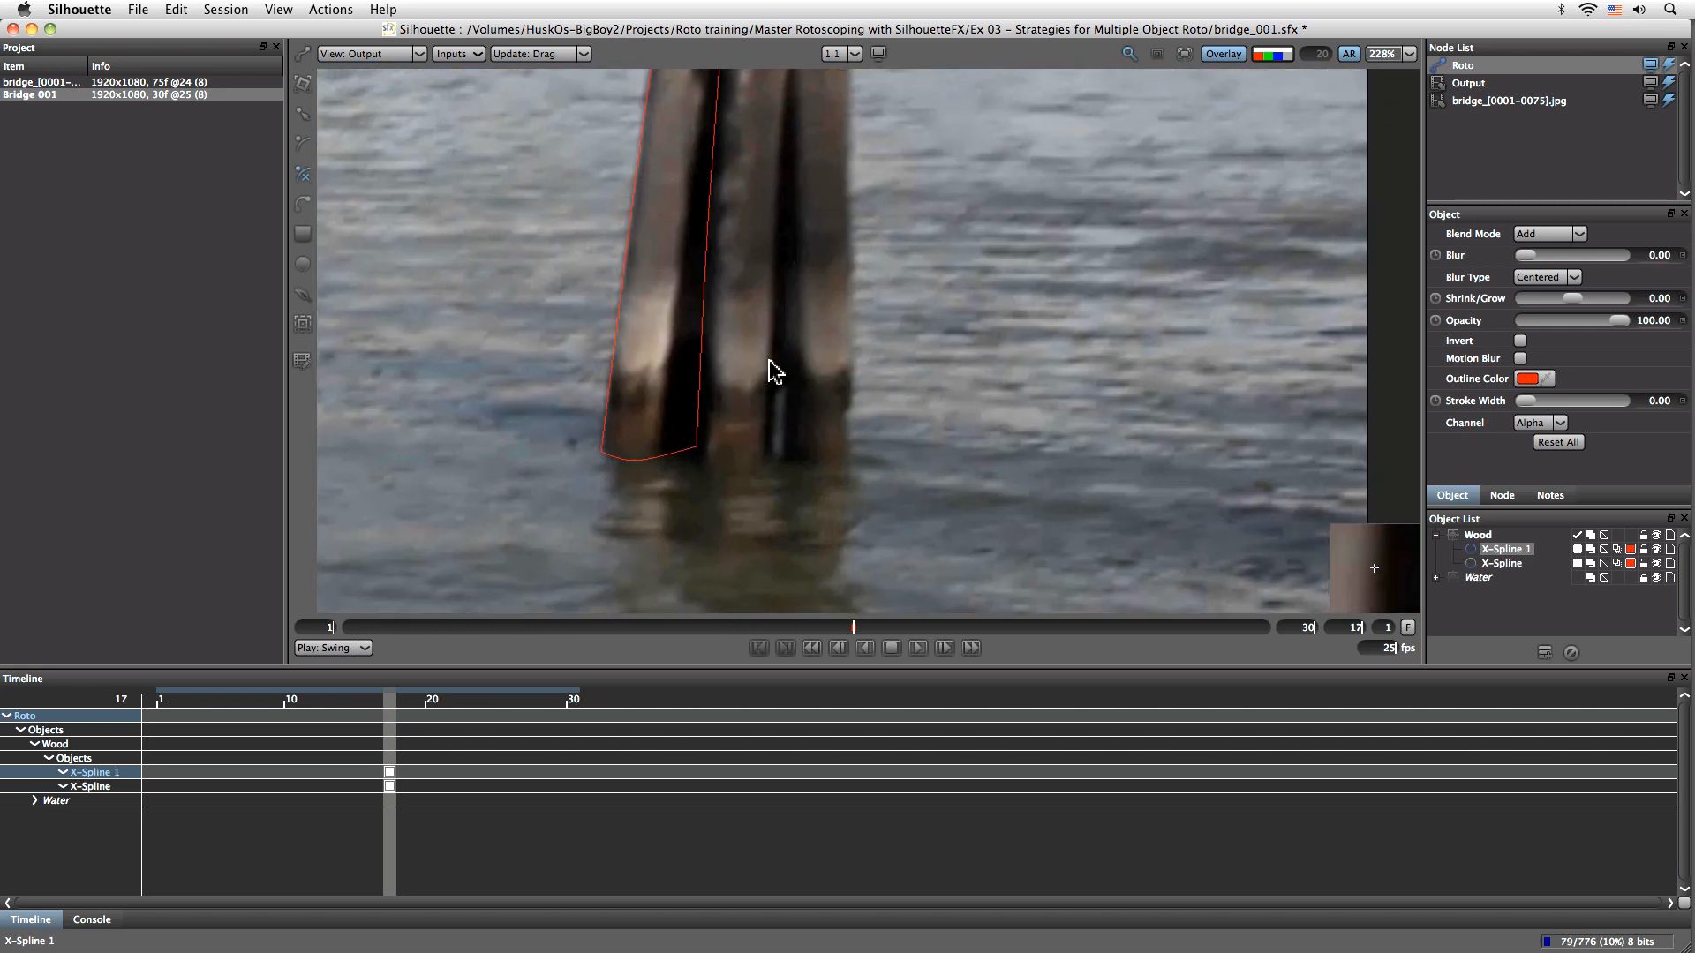
left_click(776, 379)
left_click(776, 459)
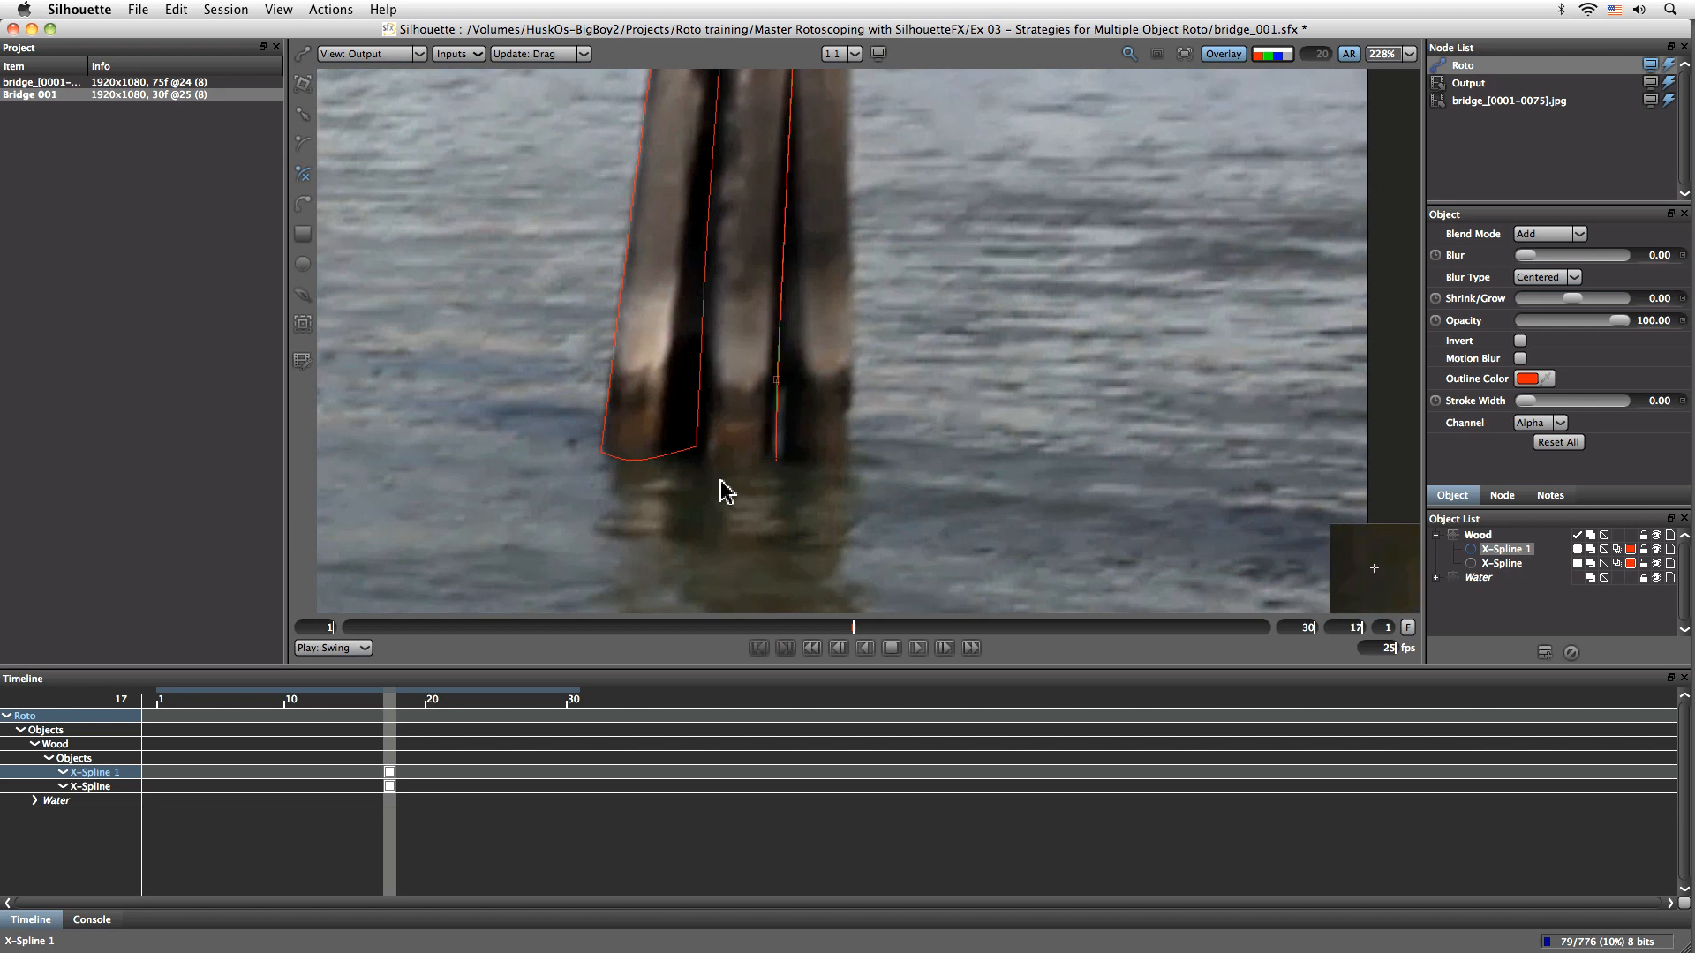
left_click(726, 477)
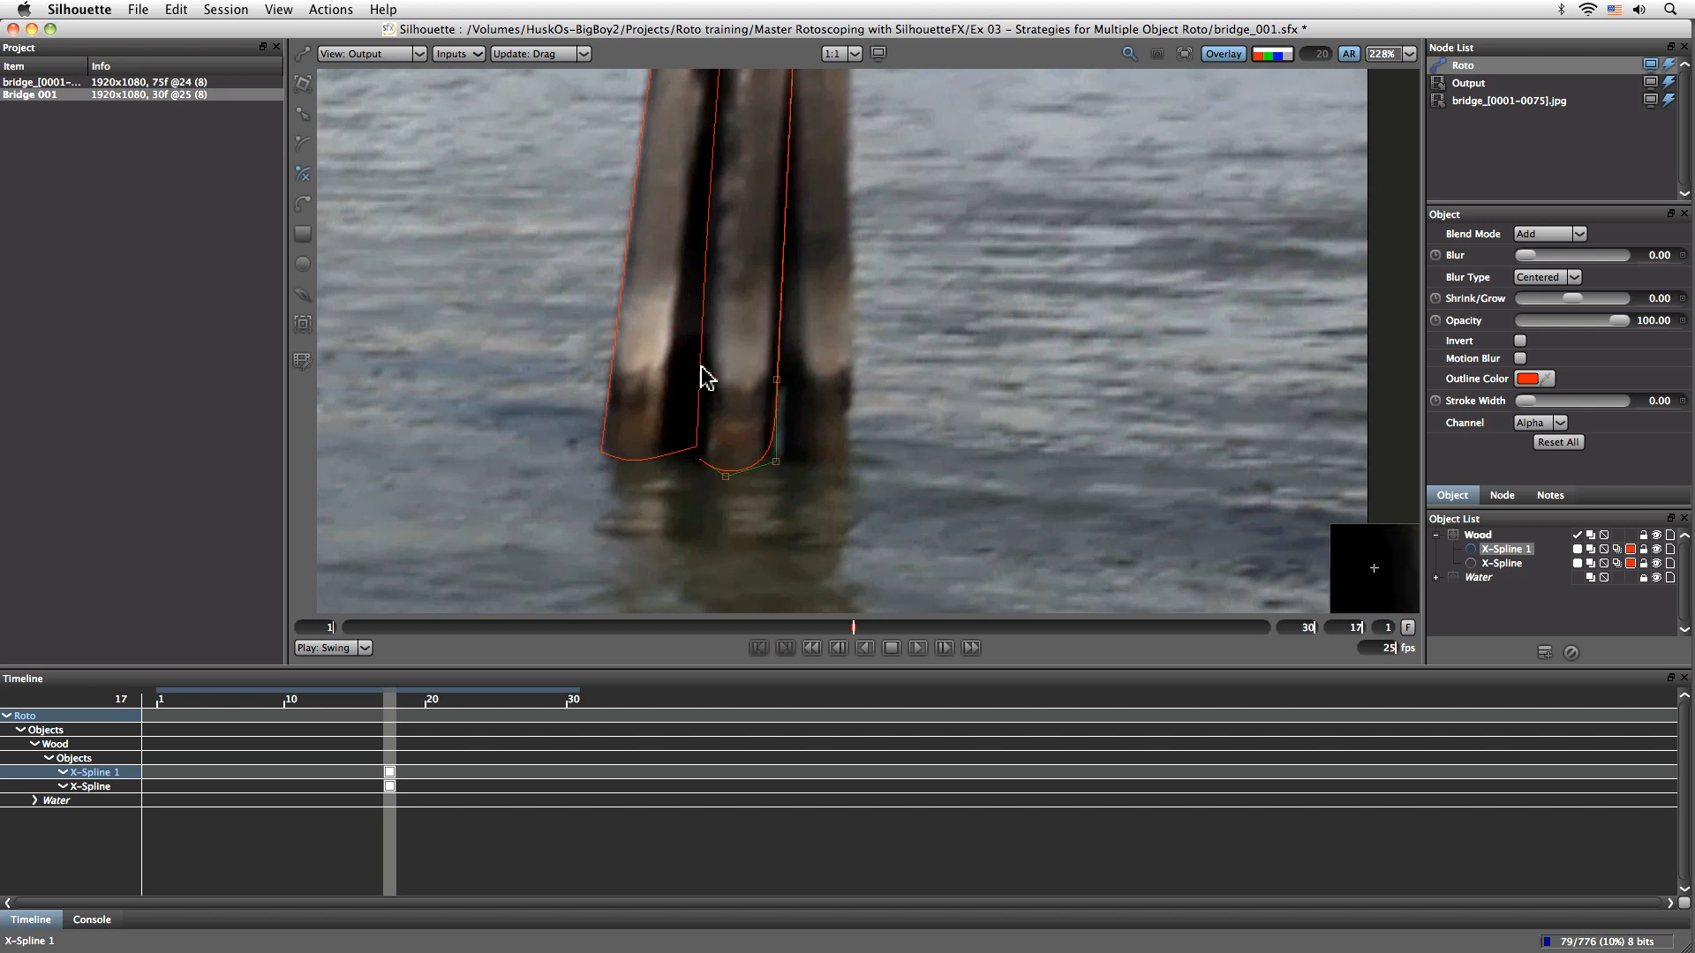
left_click_drag(729, 371, 731, 556)
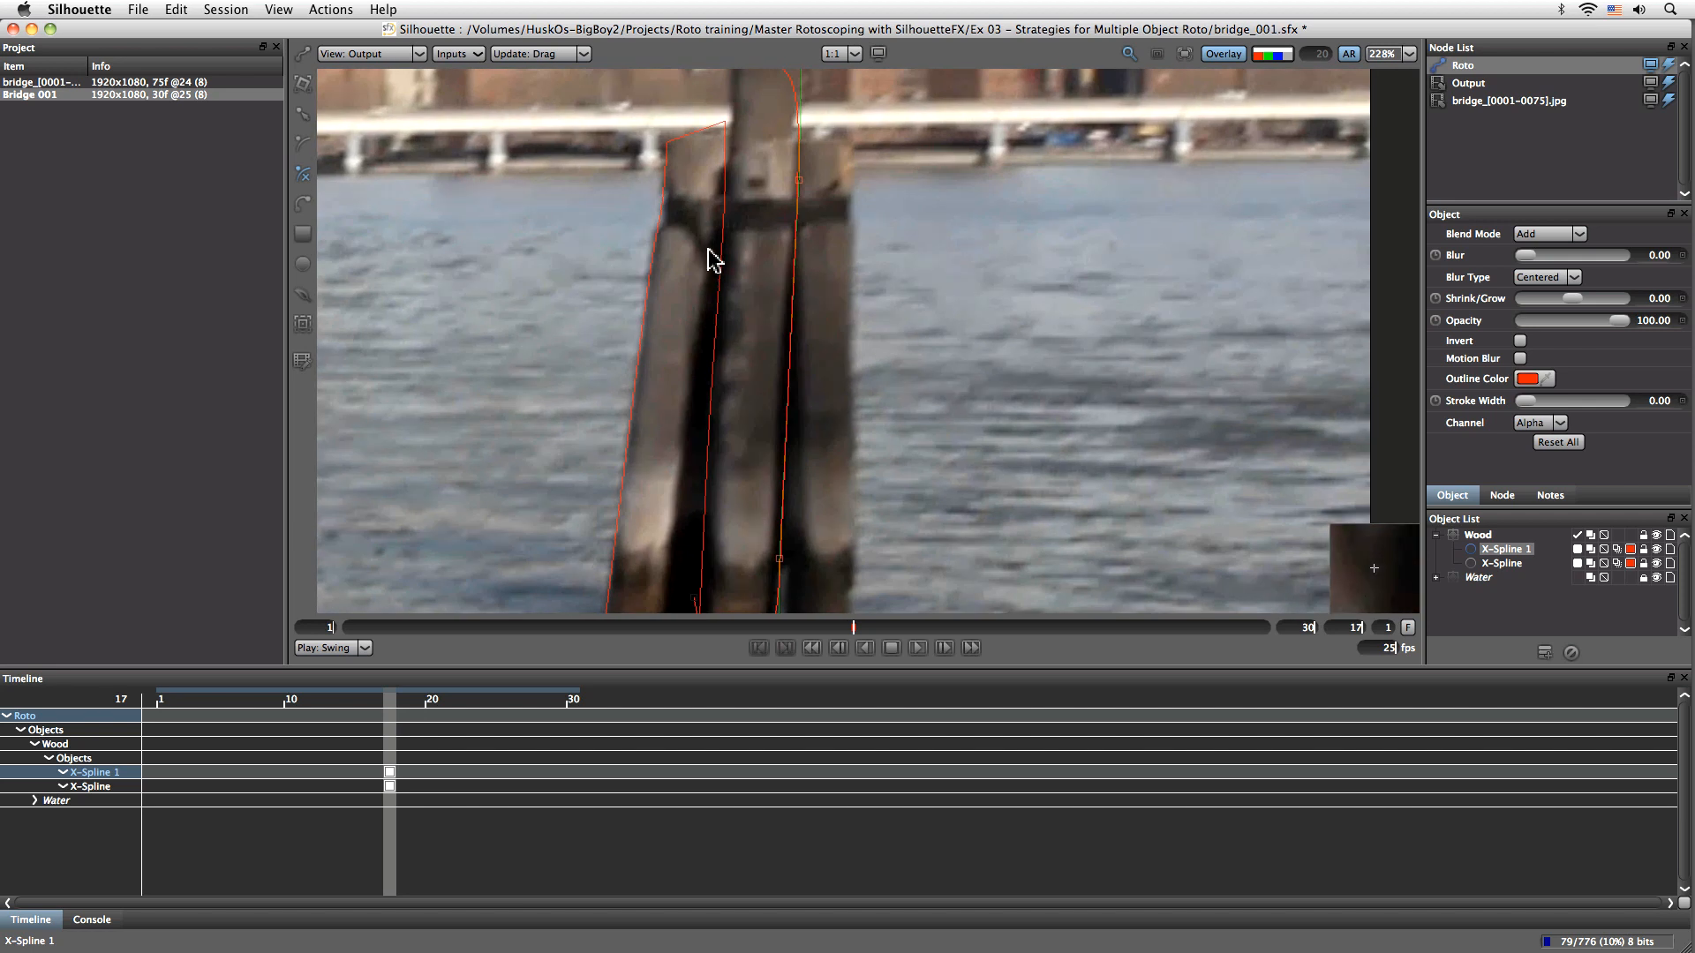
left_click_drag(717, 230, 731, 343)
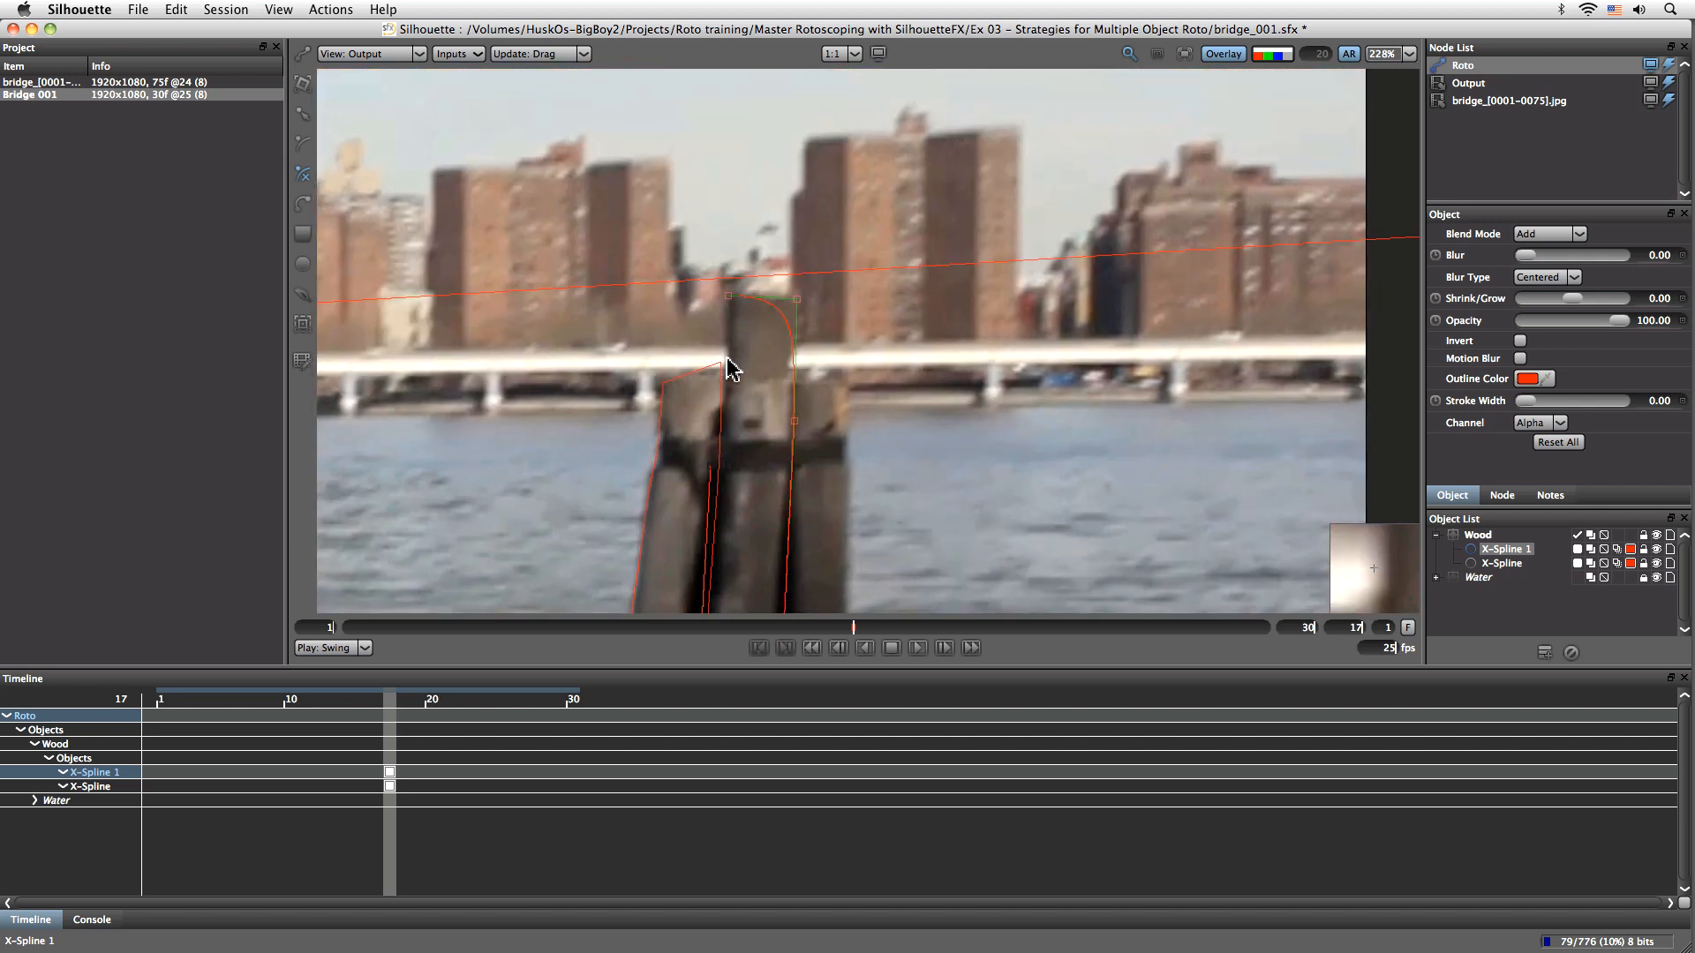
left_click(729, 296)
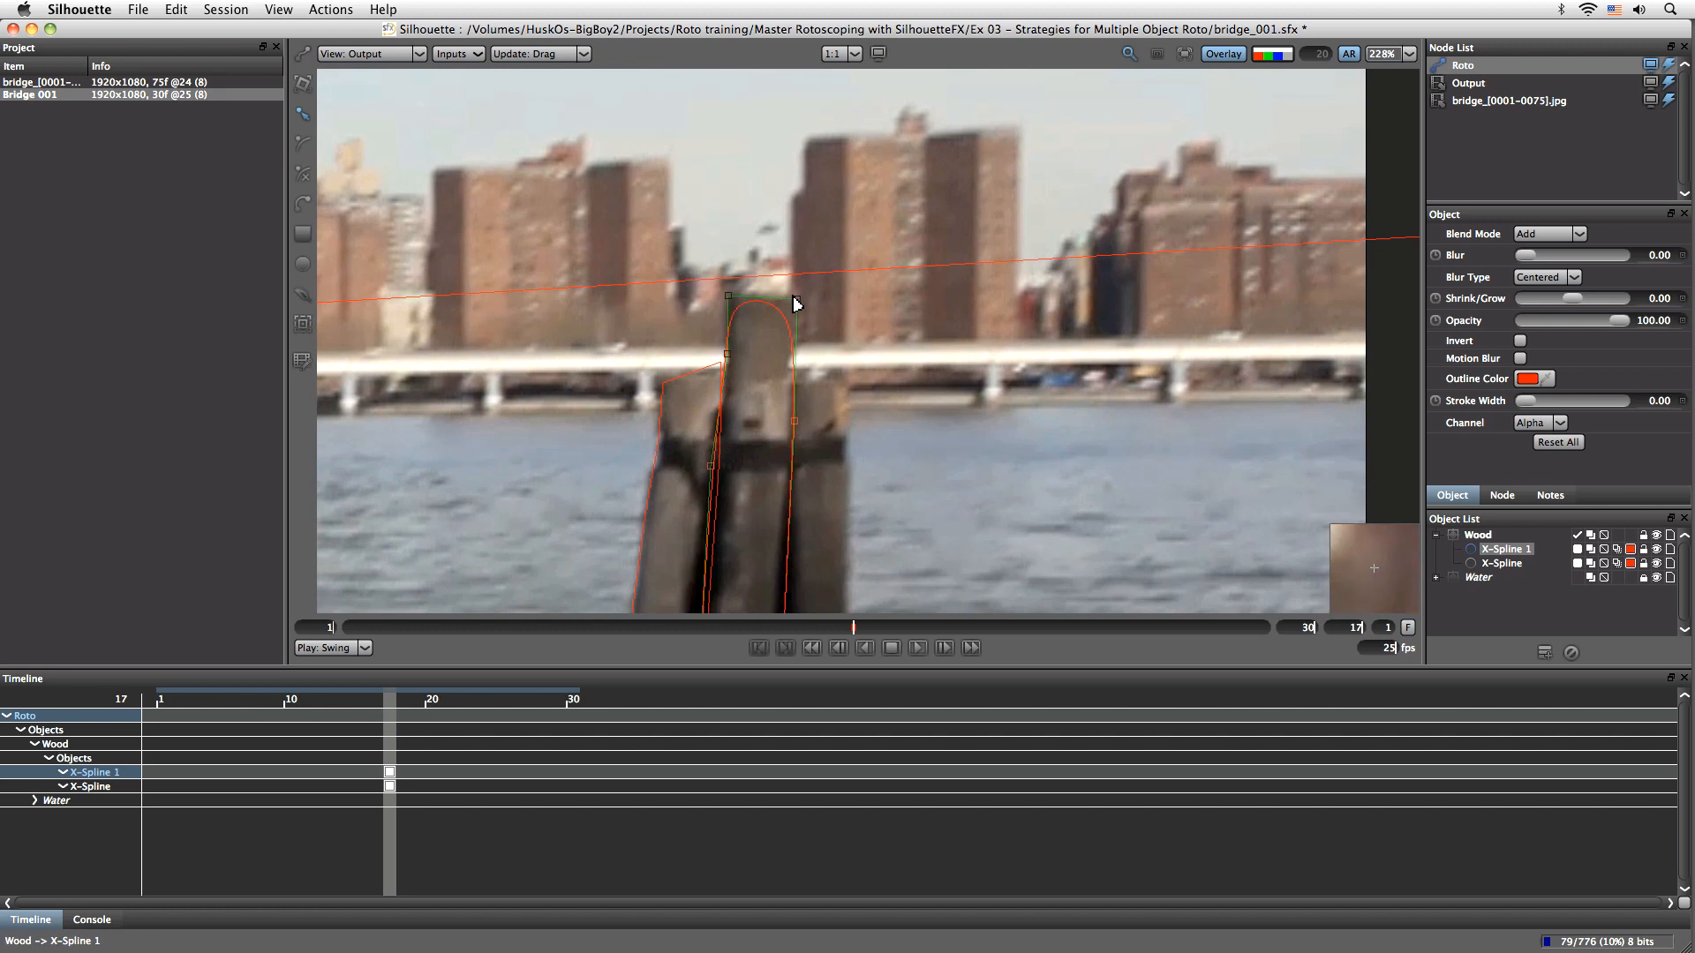
Sharpen the top corners of the center piling's spline and tighten its lower-right corner around the base
left_click(477, 324)
left_click_drag(785, 500, 782, 114)
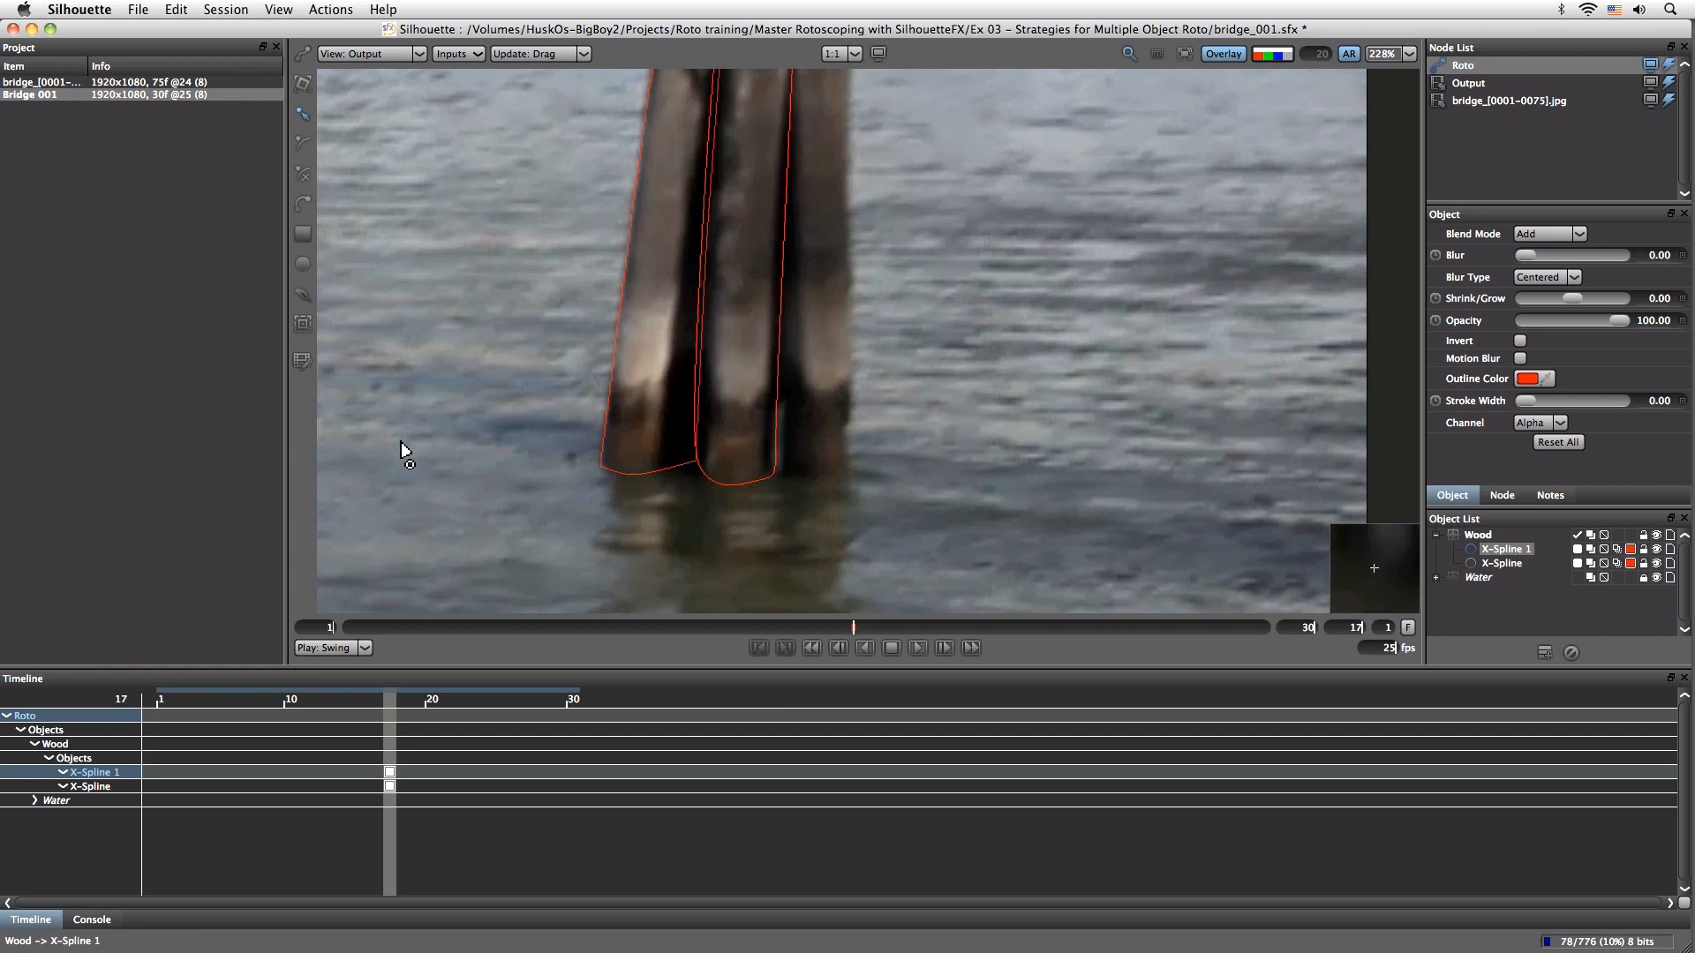
Begin a third X-Spline in the Wood layer along the base and lower right edge of the right piling
left_click_drag(851, 420, 674, 415)
left_click(302, 174)
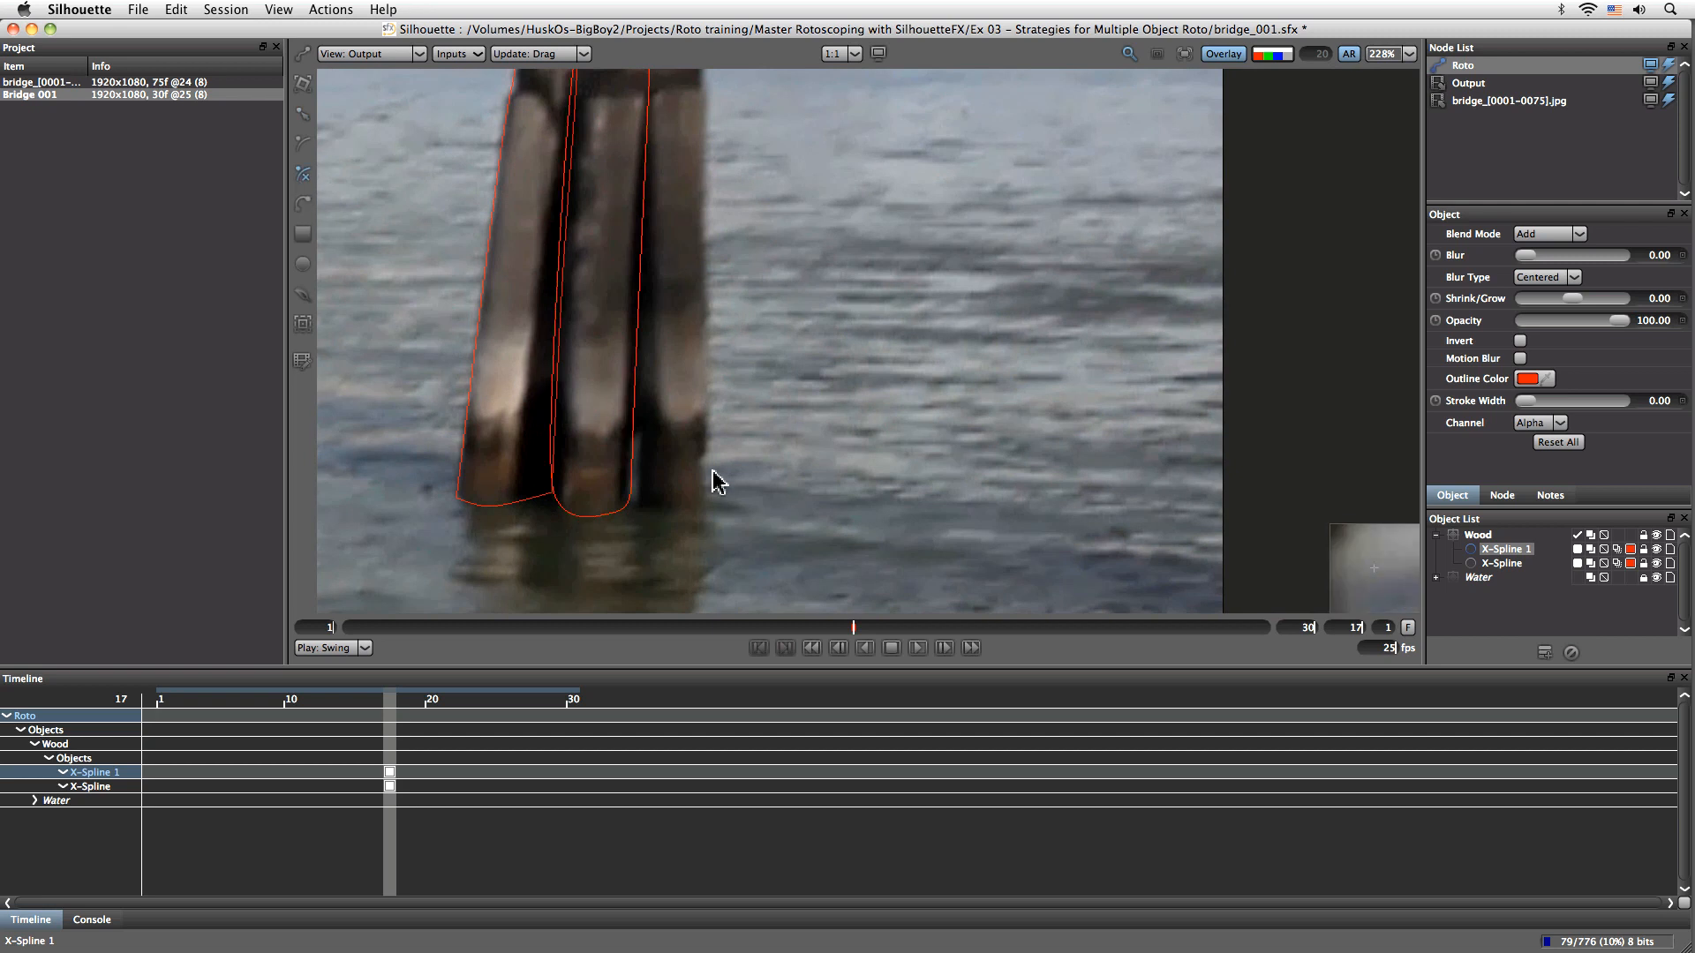
left_click(640, 501)
left_click(656, 511)
left_click(706, 512)
left_click(705, 450)
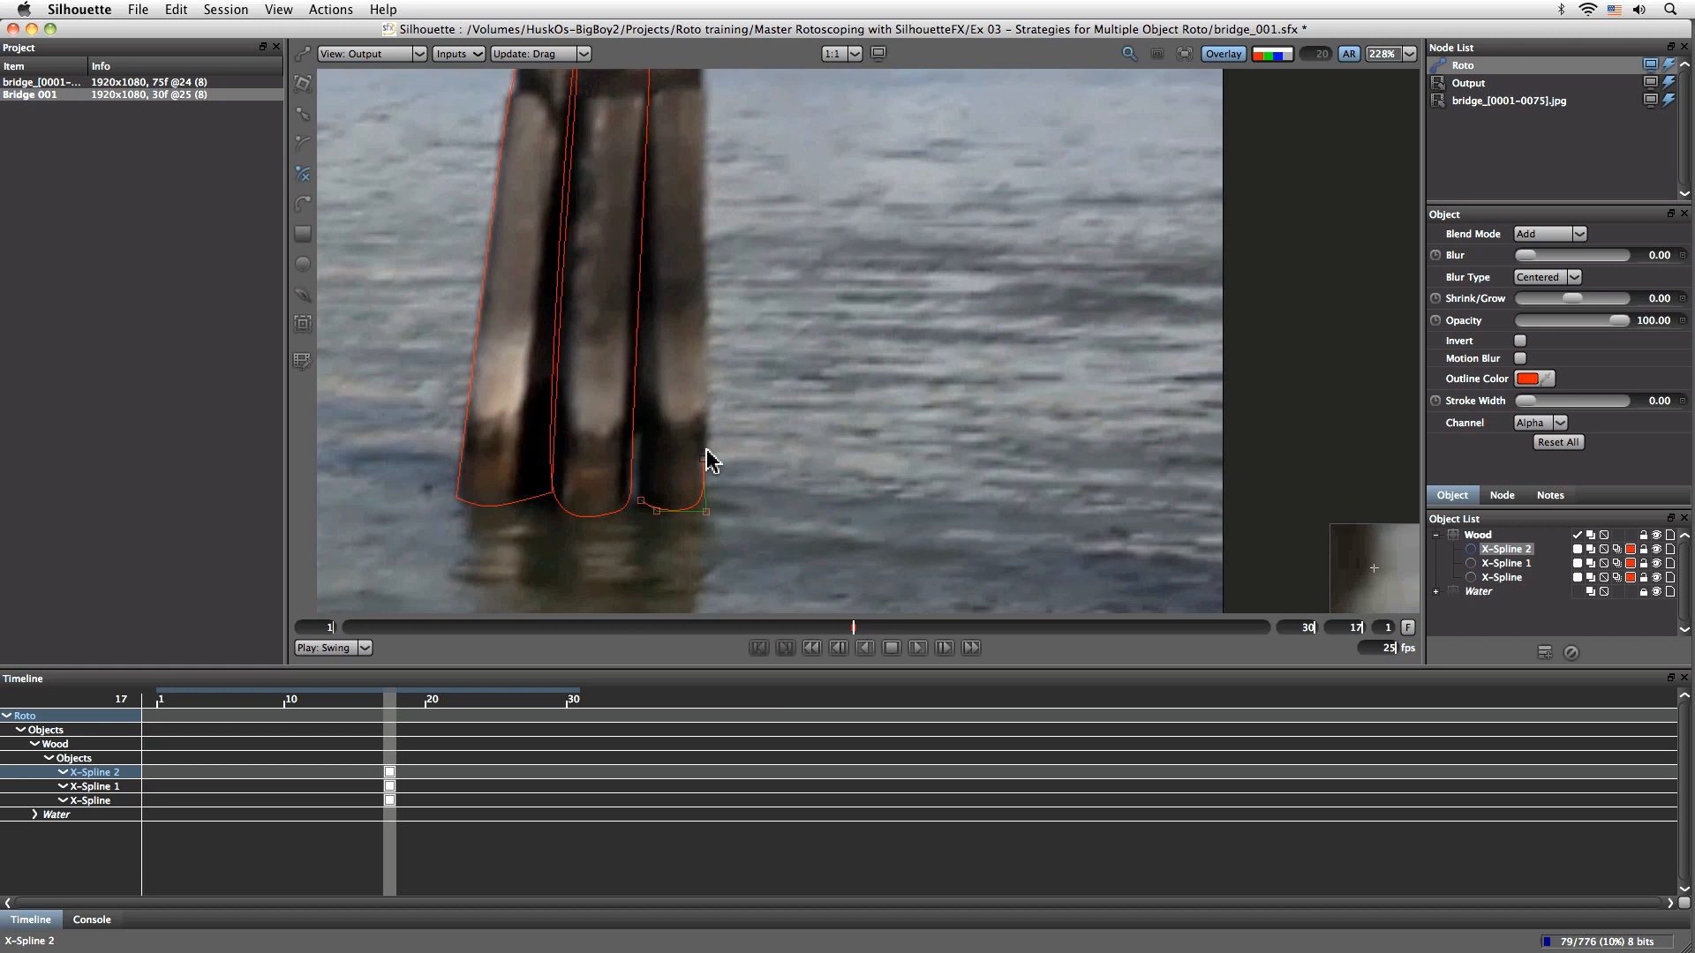
Continue the spline up the right piling's outer edge, across its top and down around the narrow gap at the base, and close it
left_click_drag(702, 313, 698, 521)
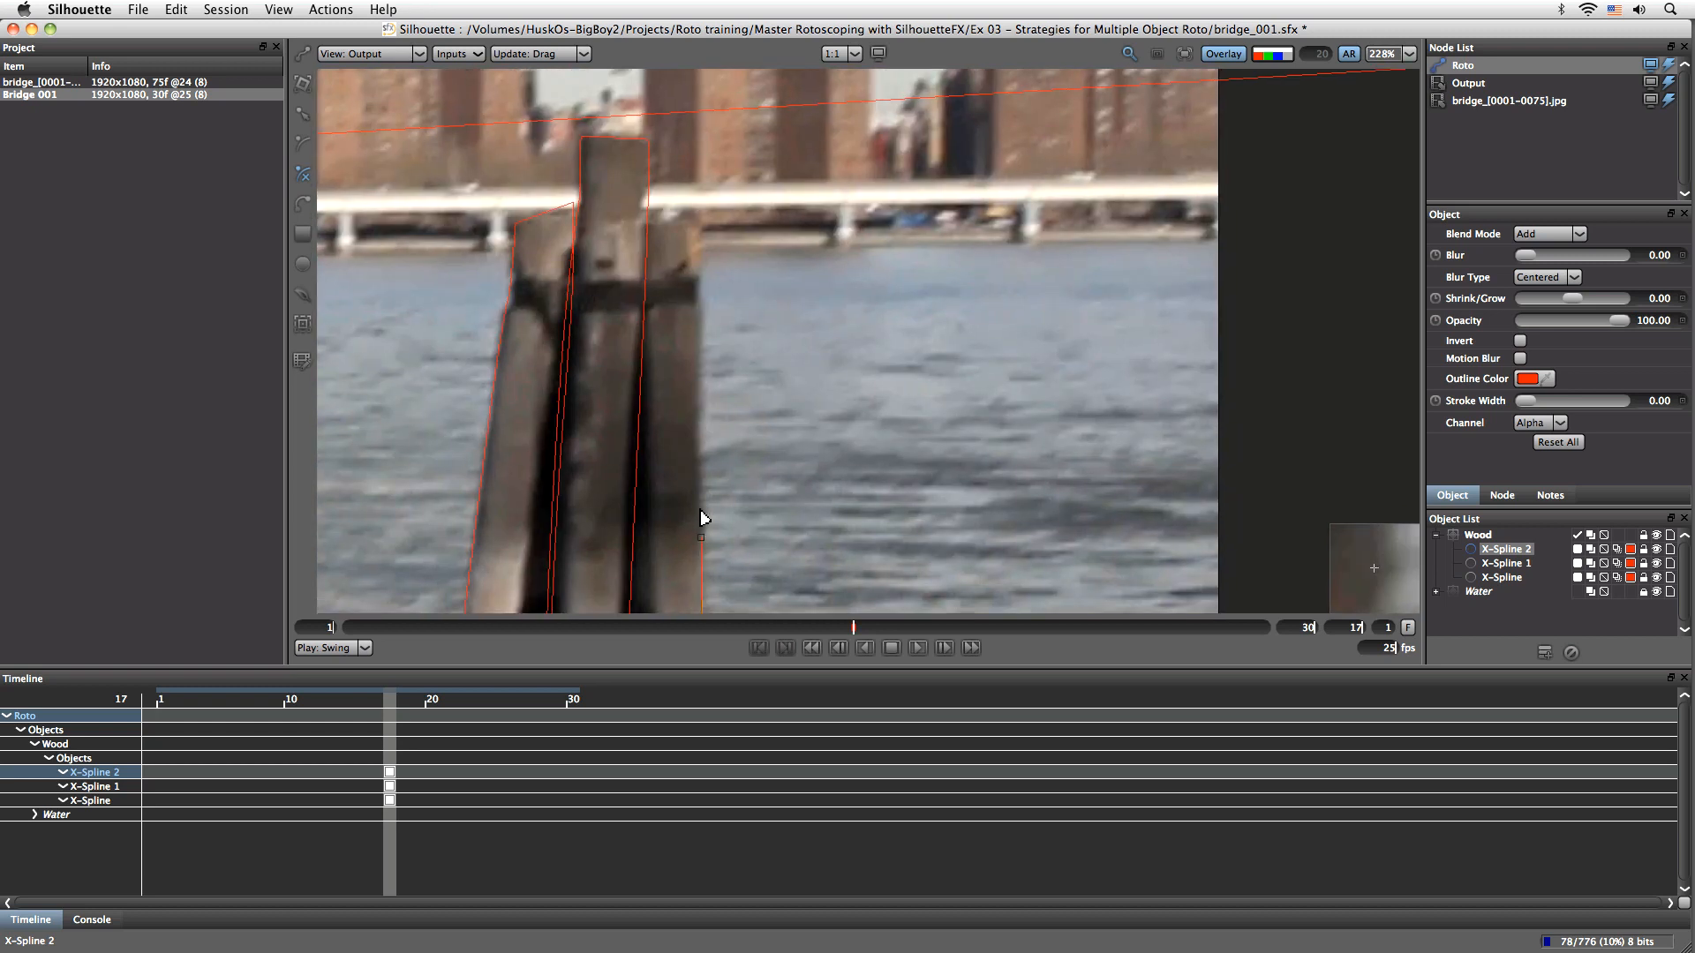
left_click(701, 466)
left_click(699, 351)
left_click(698, 301)
left_click(700, 276)
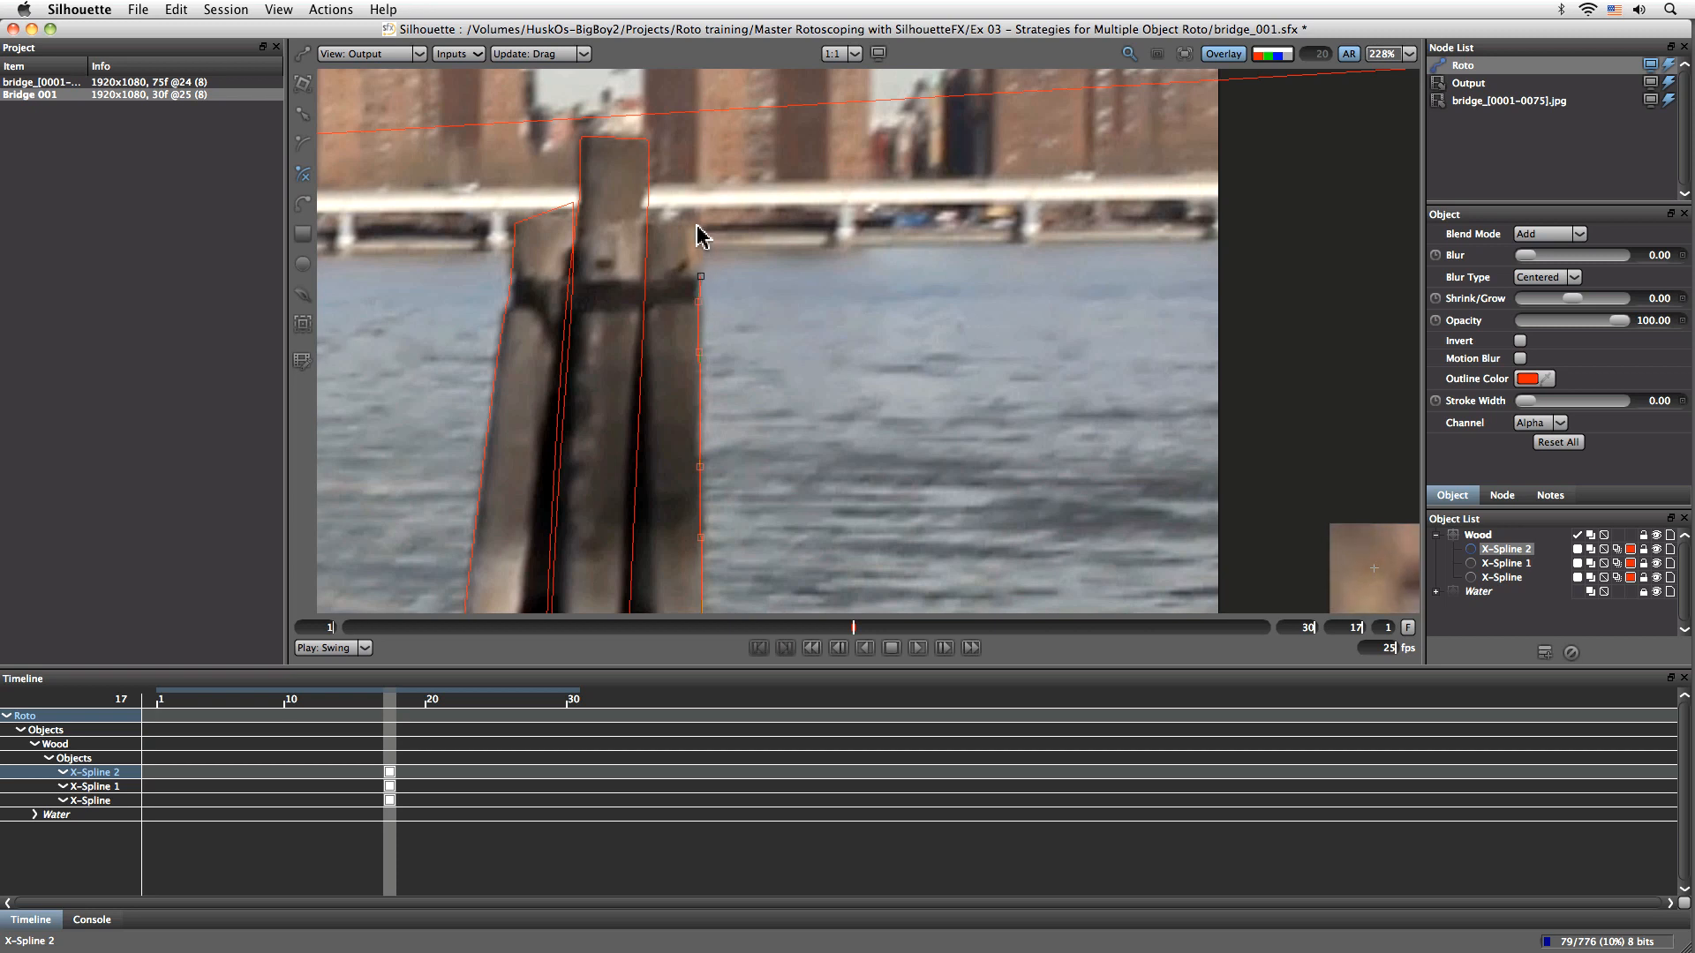
left_click(642, 228)
left_click_drag(651, 484, 766, 164)
left_click(726, 322)
left_click(748, 329)
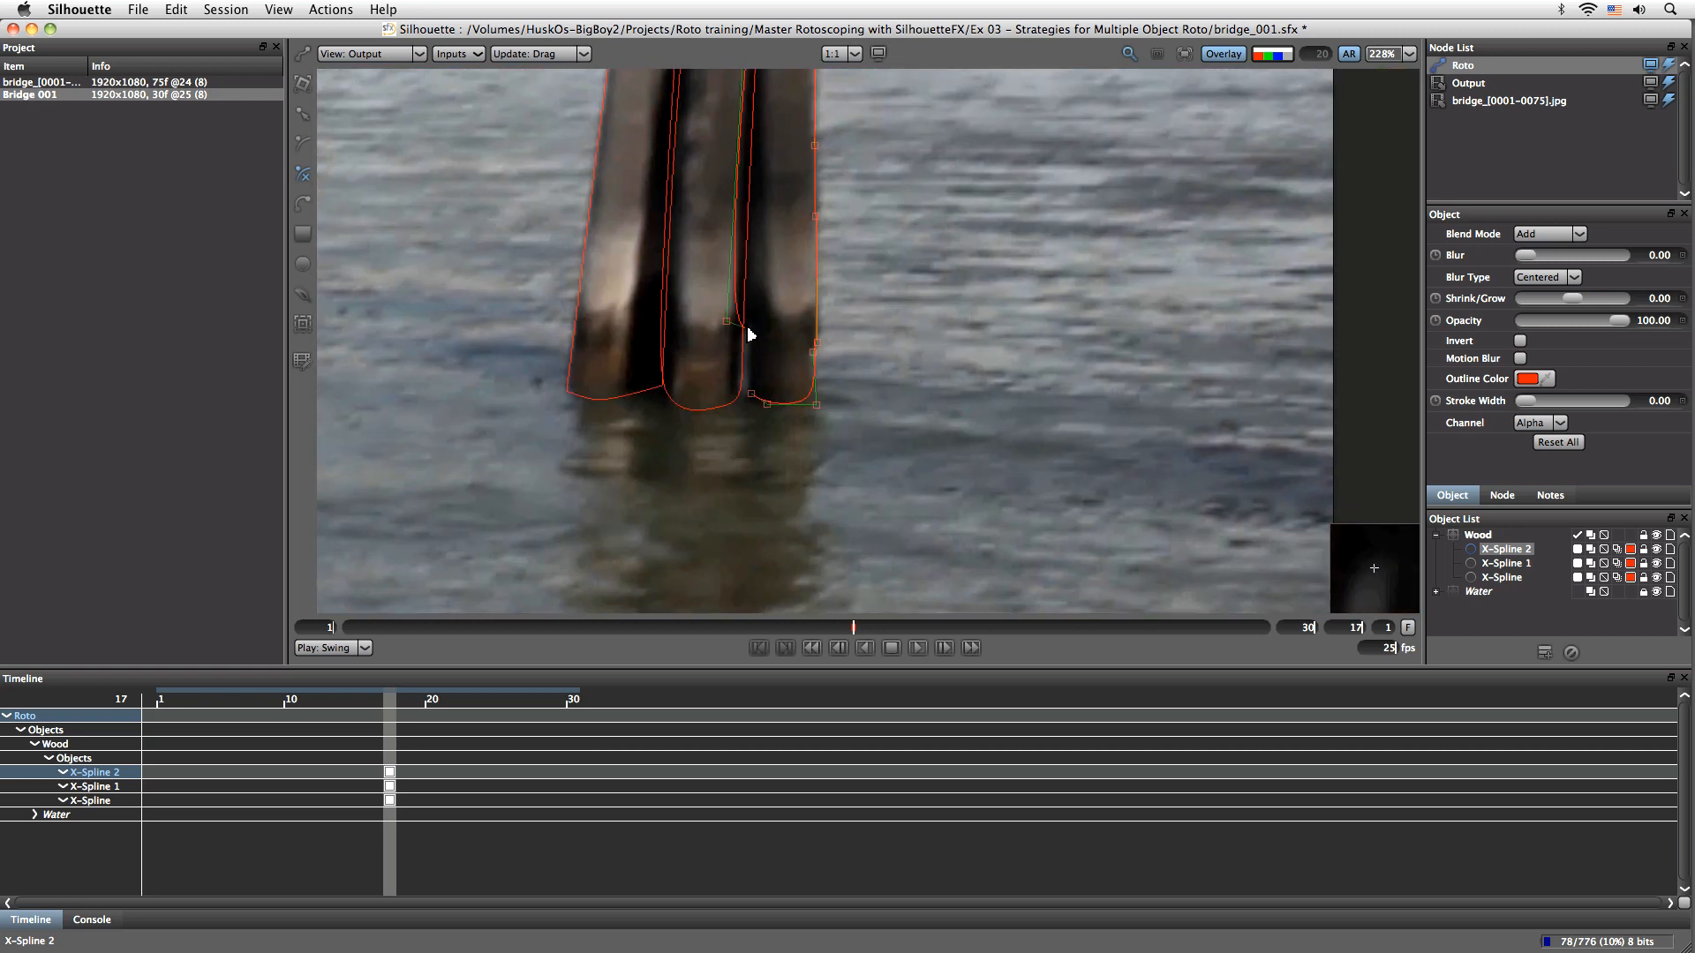
left_click(749, 403)
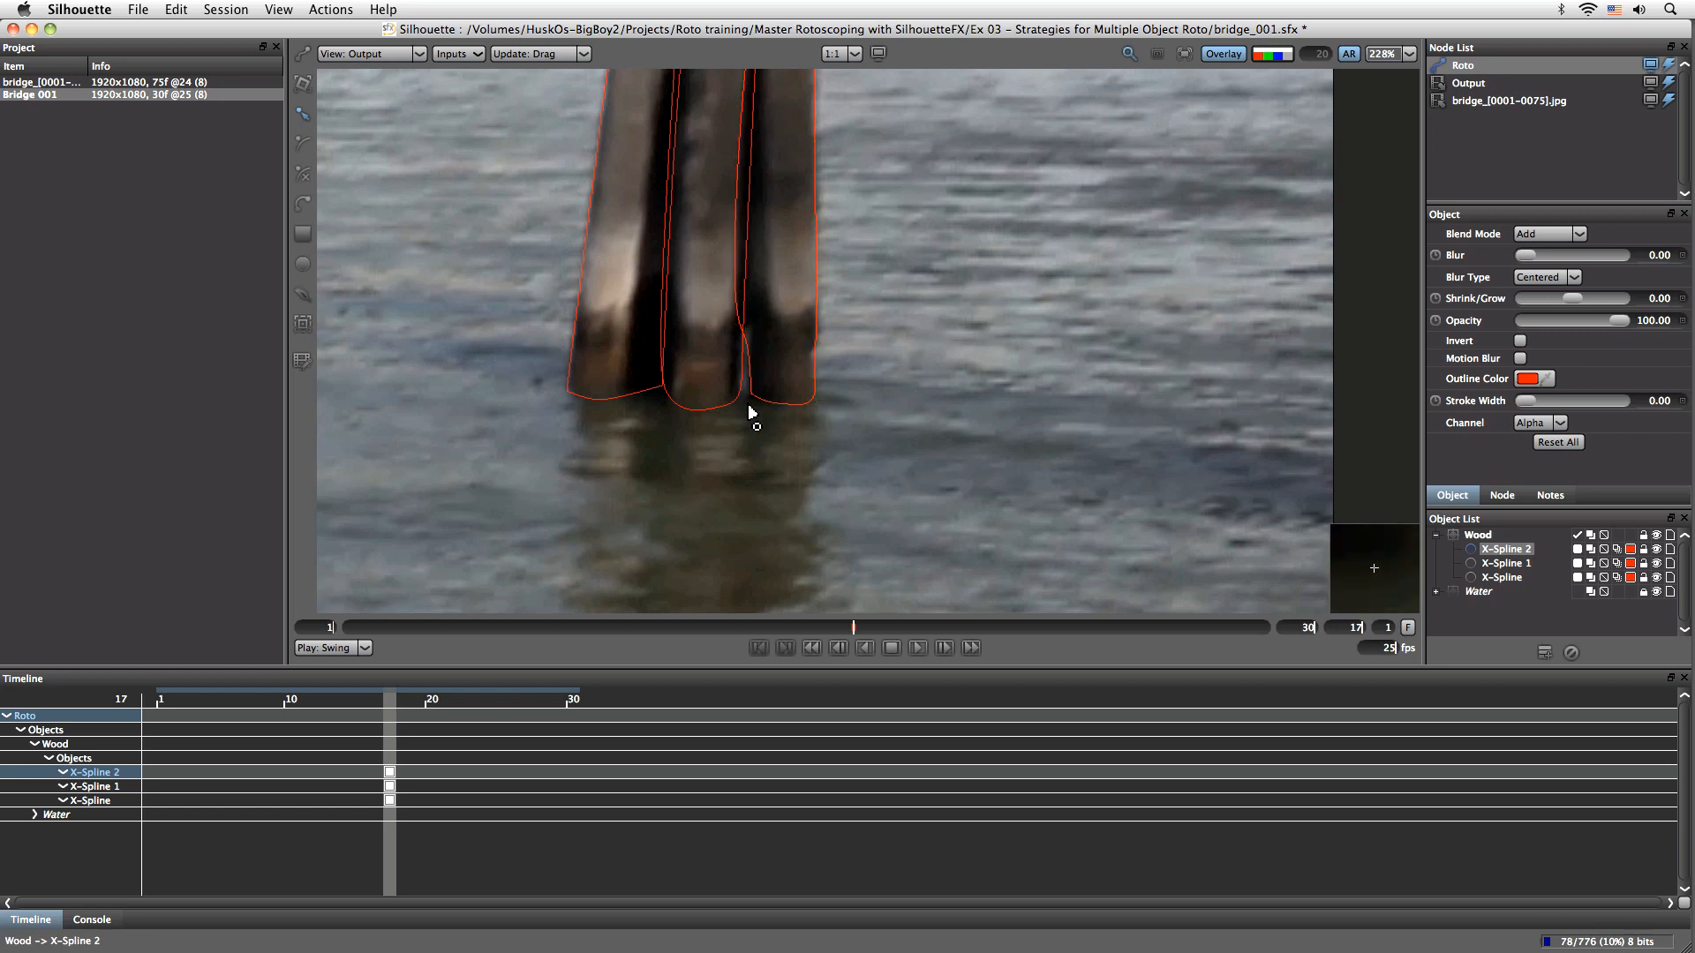
Sharpen the lower-right and both top corners of the right piling's spline, setting the top-left point to Corner
left_click(812, 362)
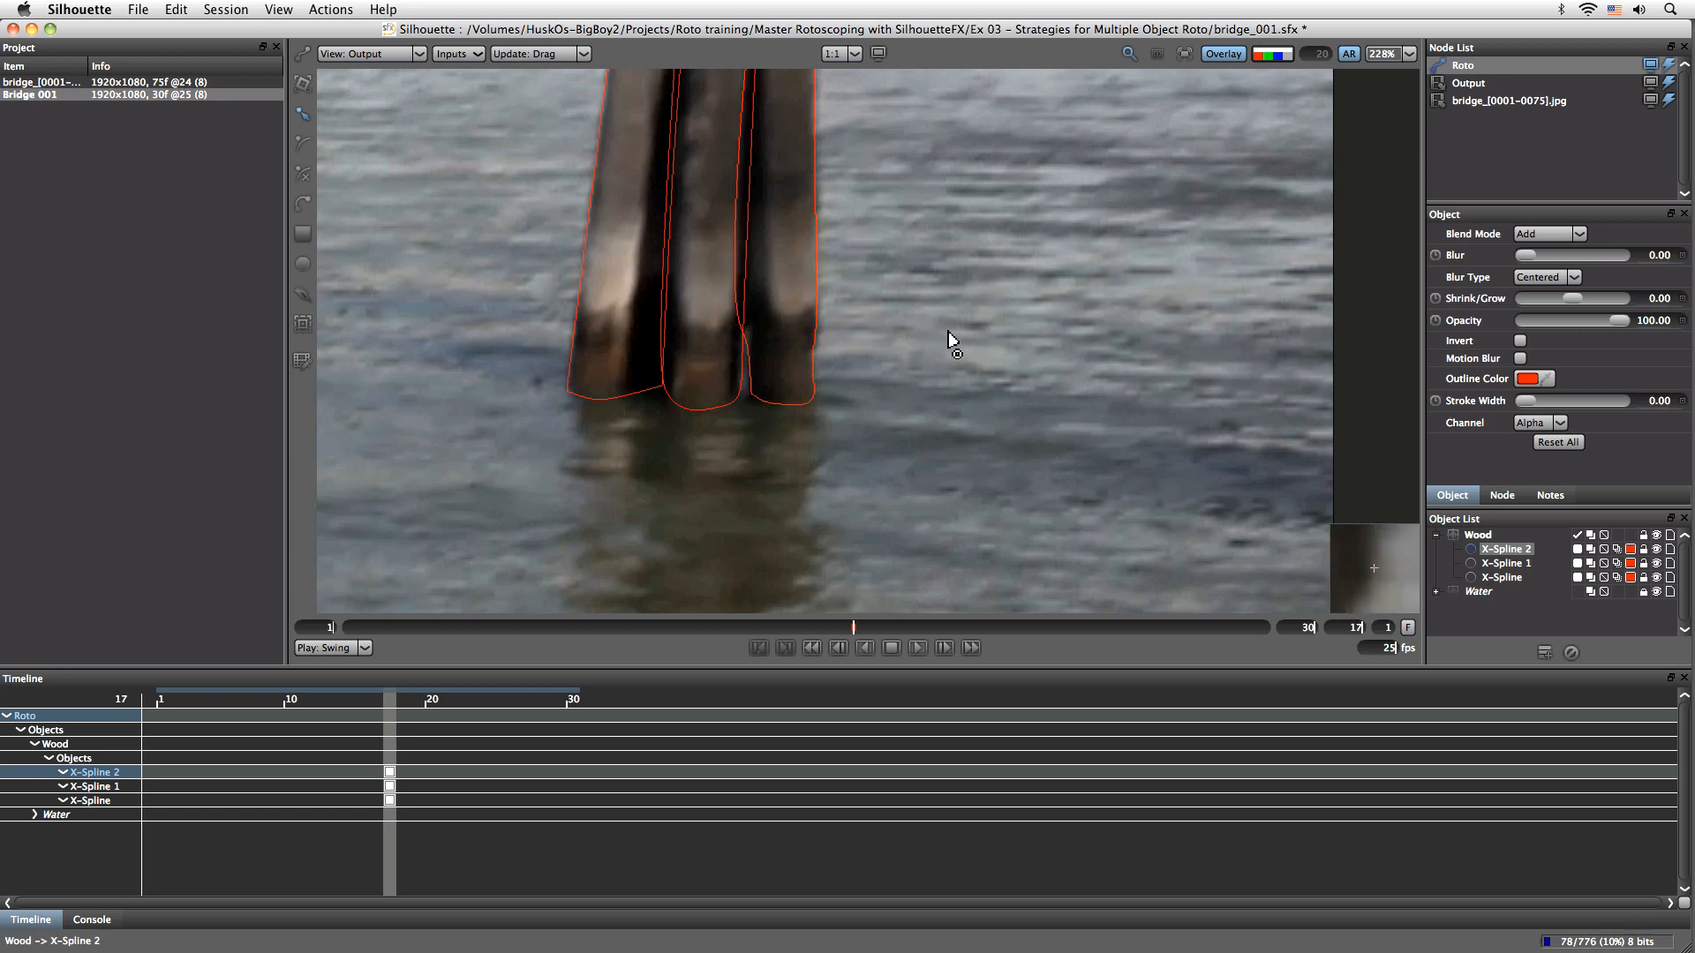
left_click_drag(871, 242, 833, 546)
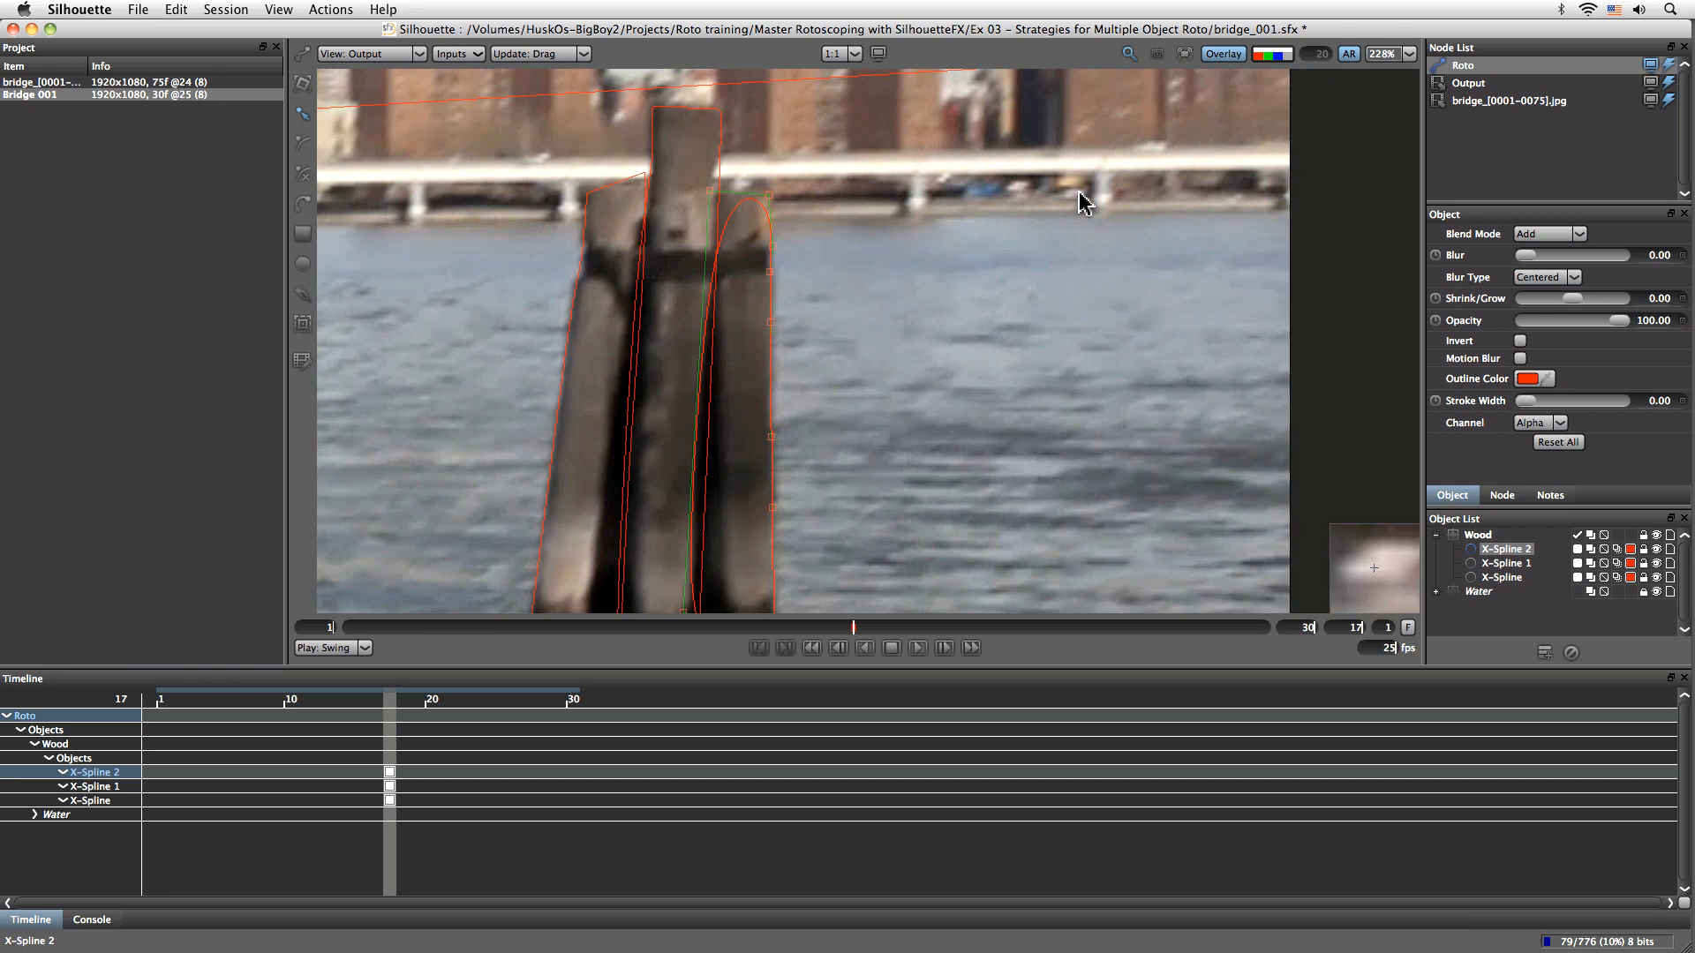
right_click(712, 192)
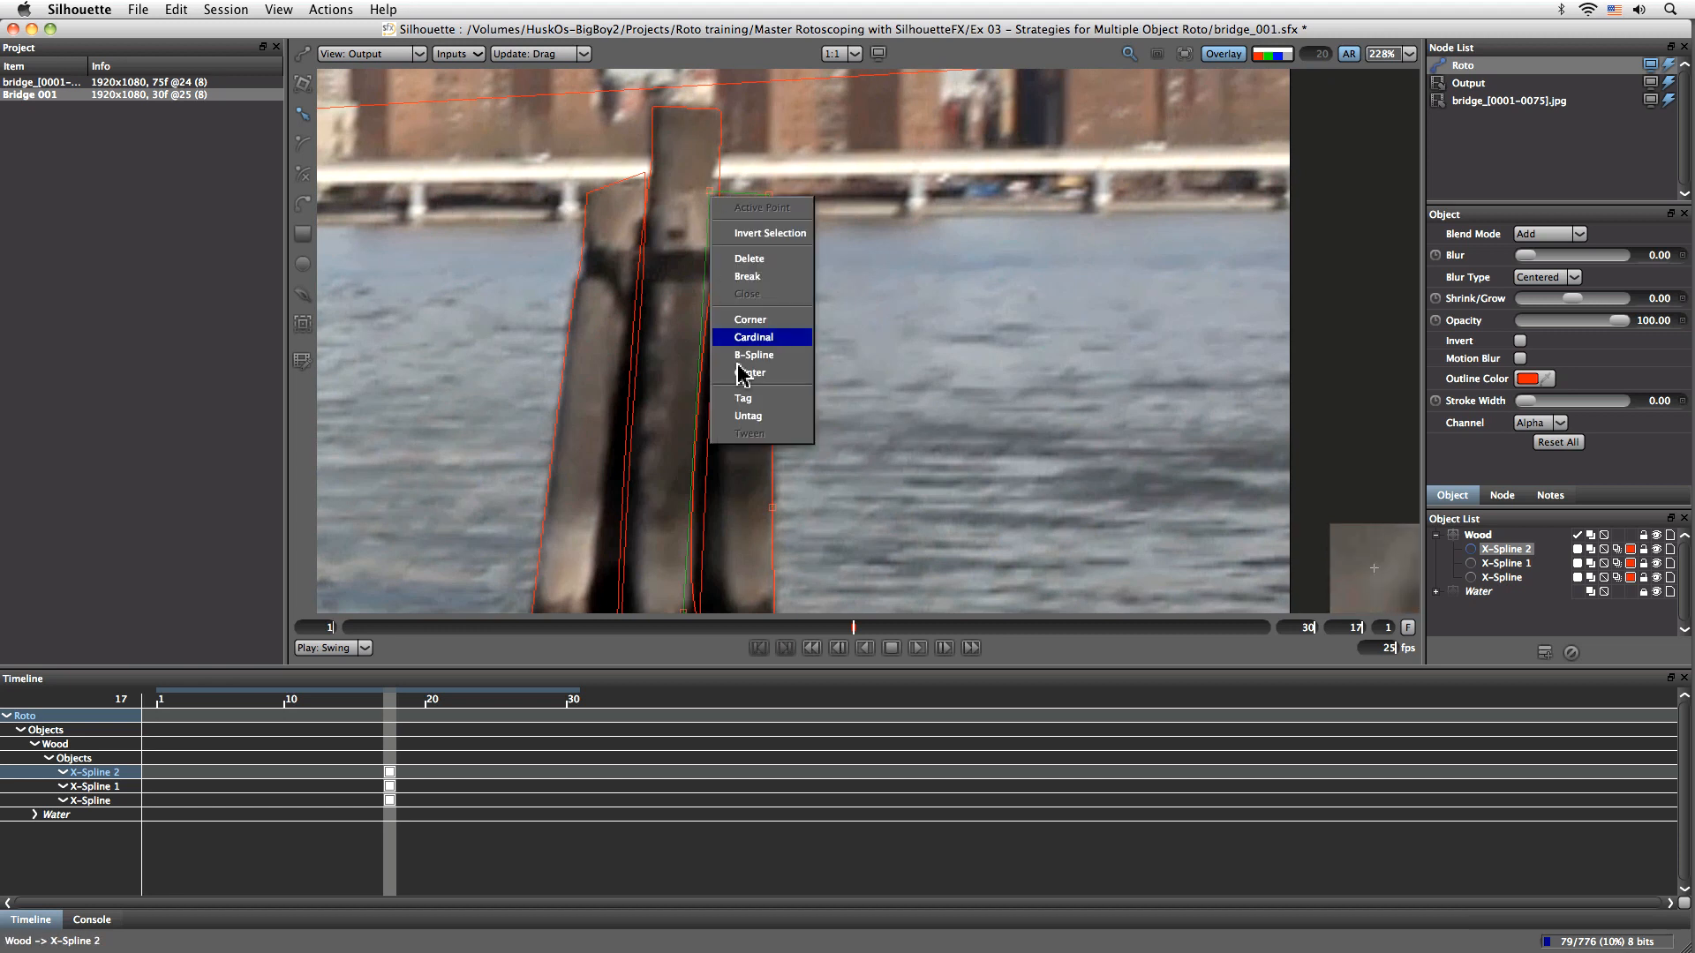
left_click(768, 317)
left_click_drag(769, 194, 767, 189)
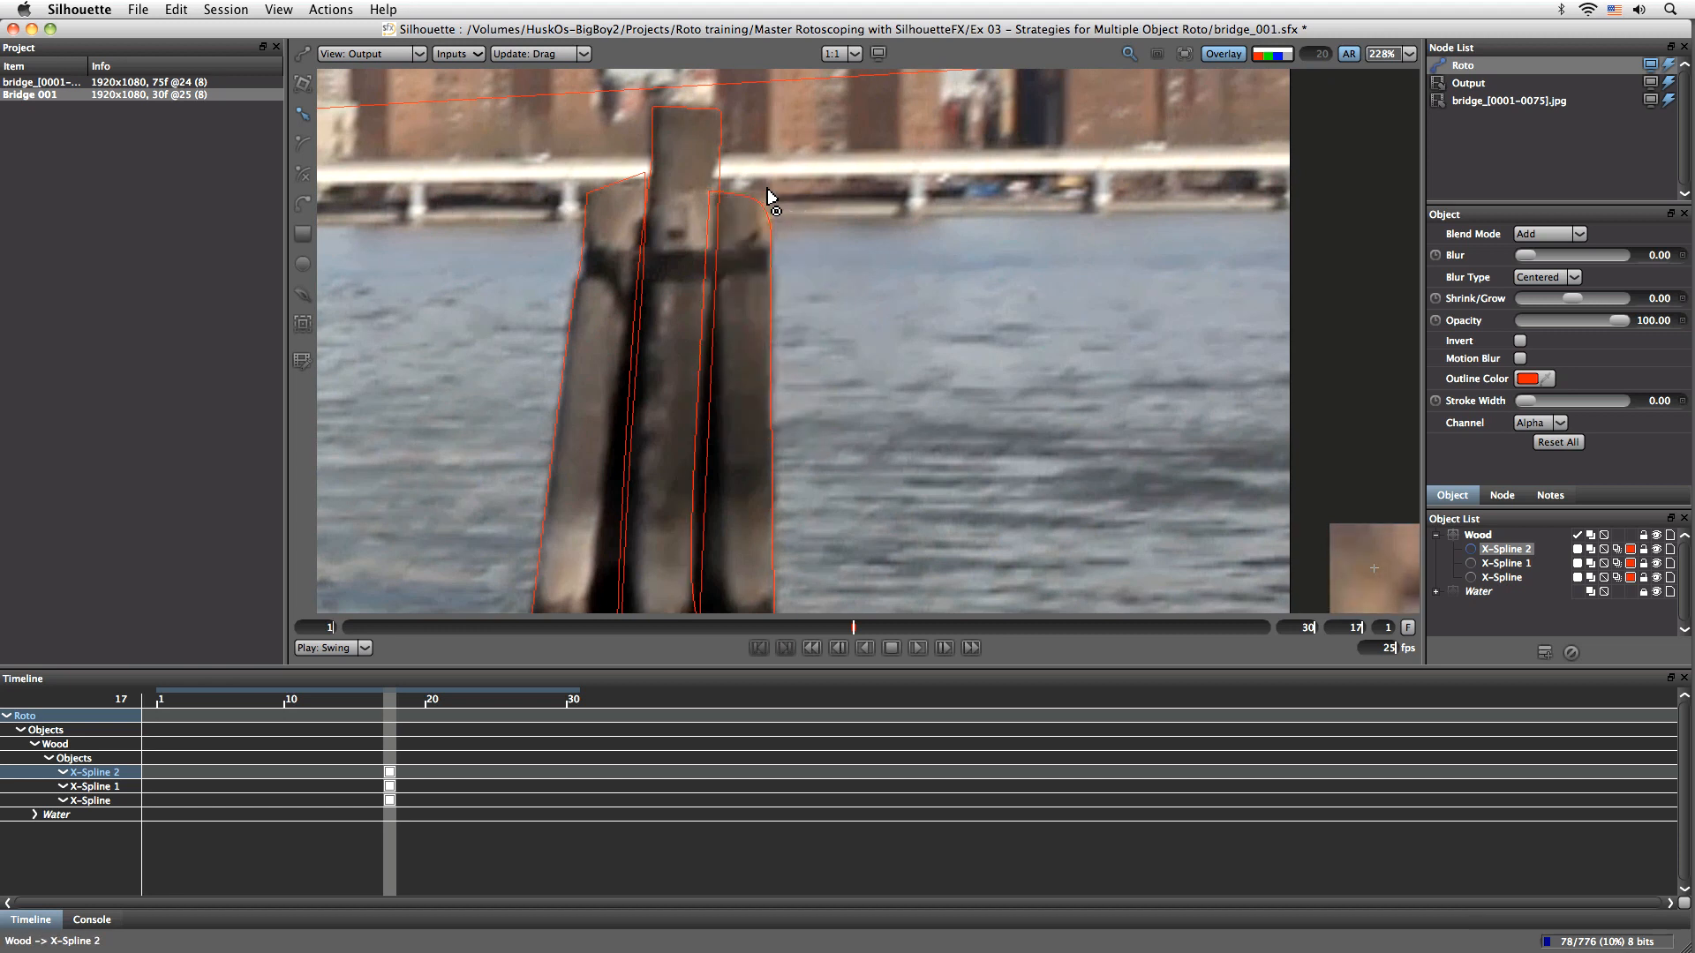
Display the pilings' matte as a colored overlay, with the Water layer and the spline outlines hidden and nothing selected
left_click_drag(851, 481, 887, 382)
left_click(1279, 56)
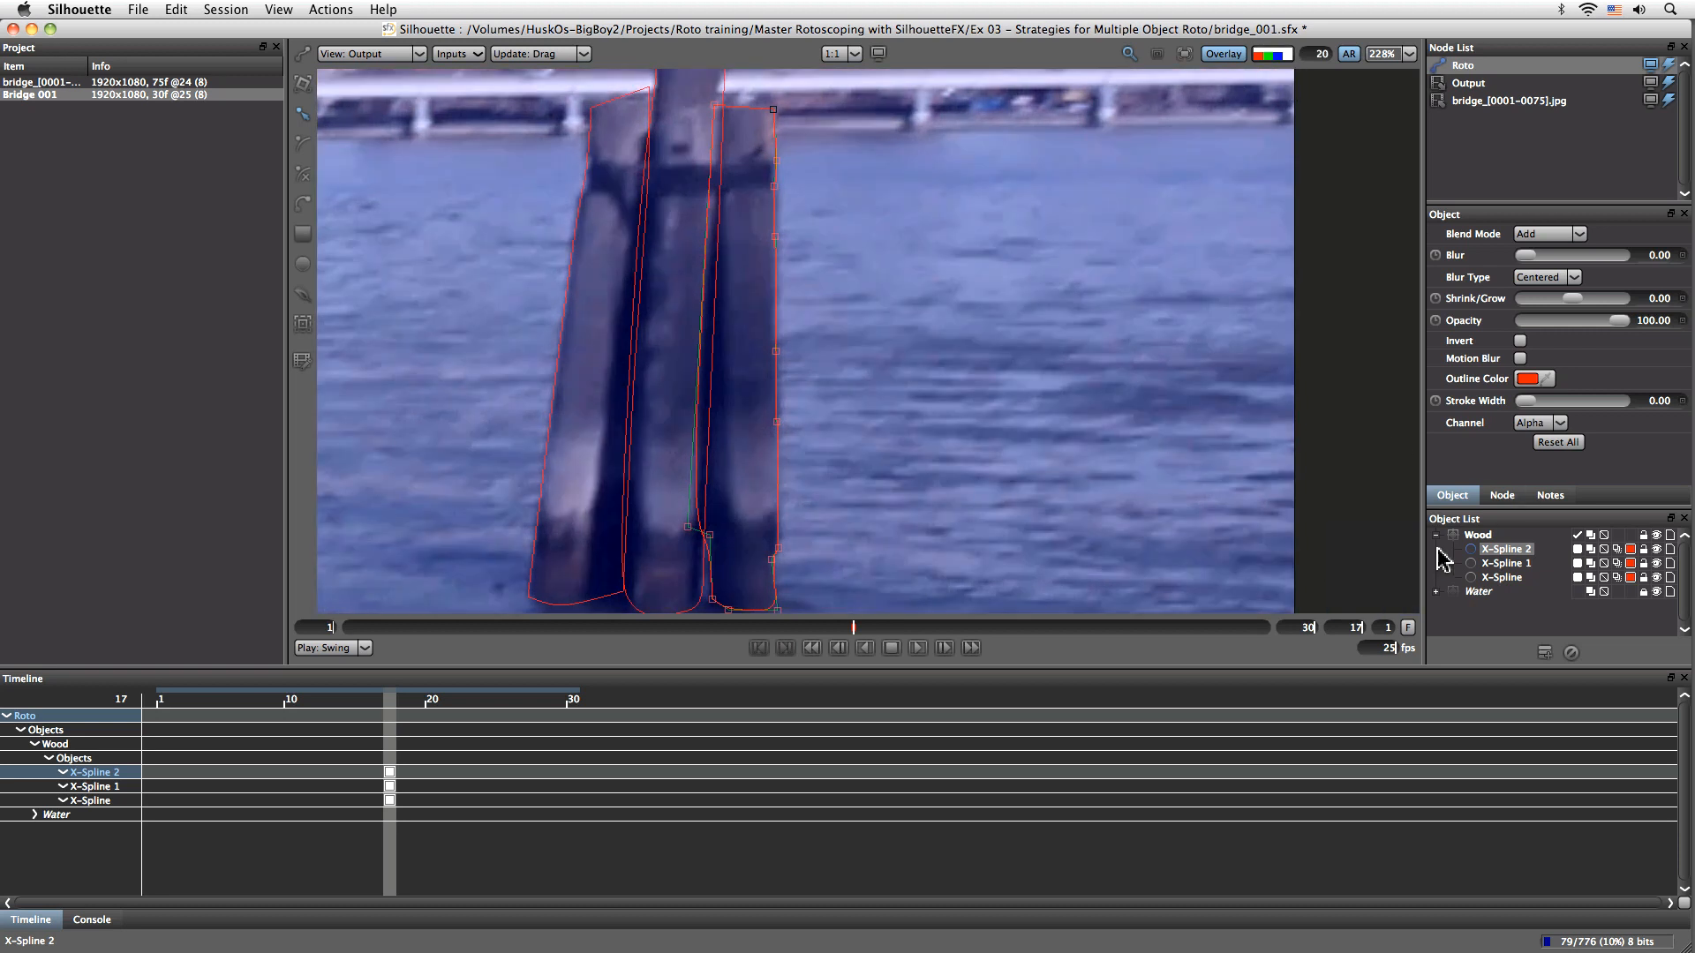
left_click(1657, 593)
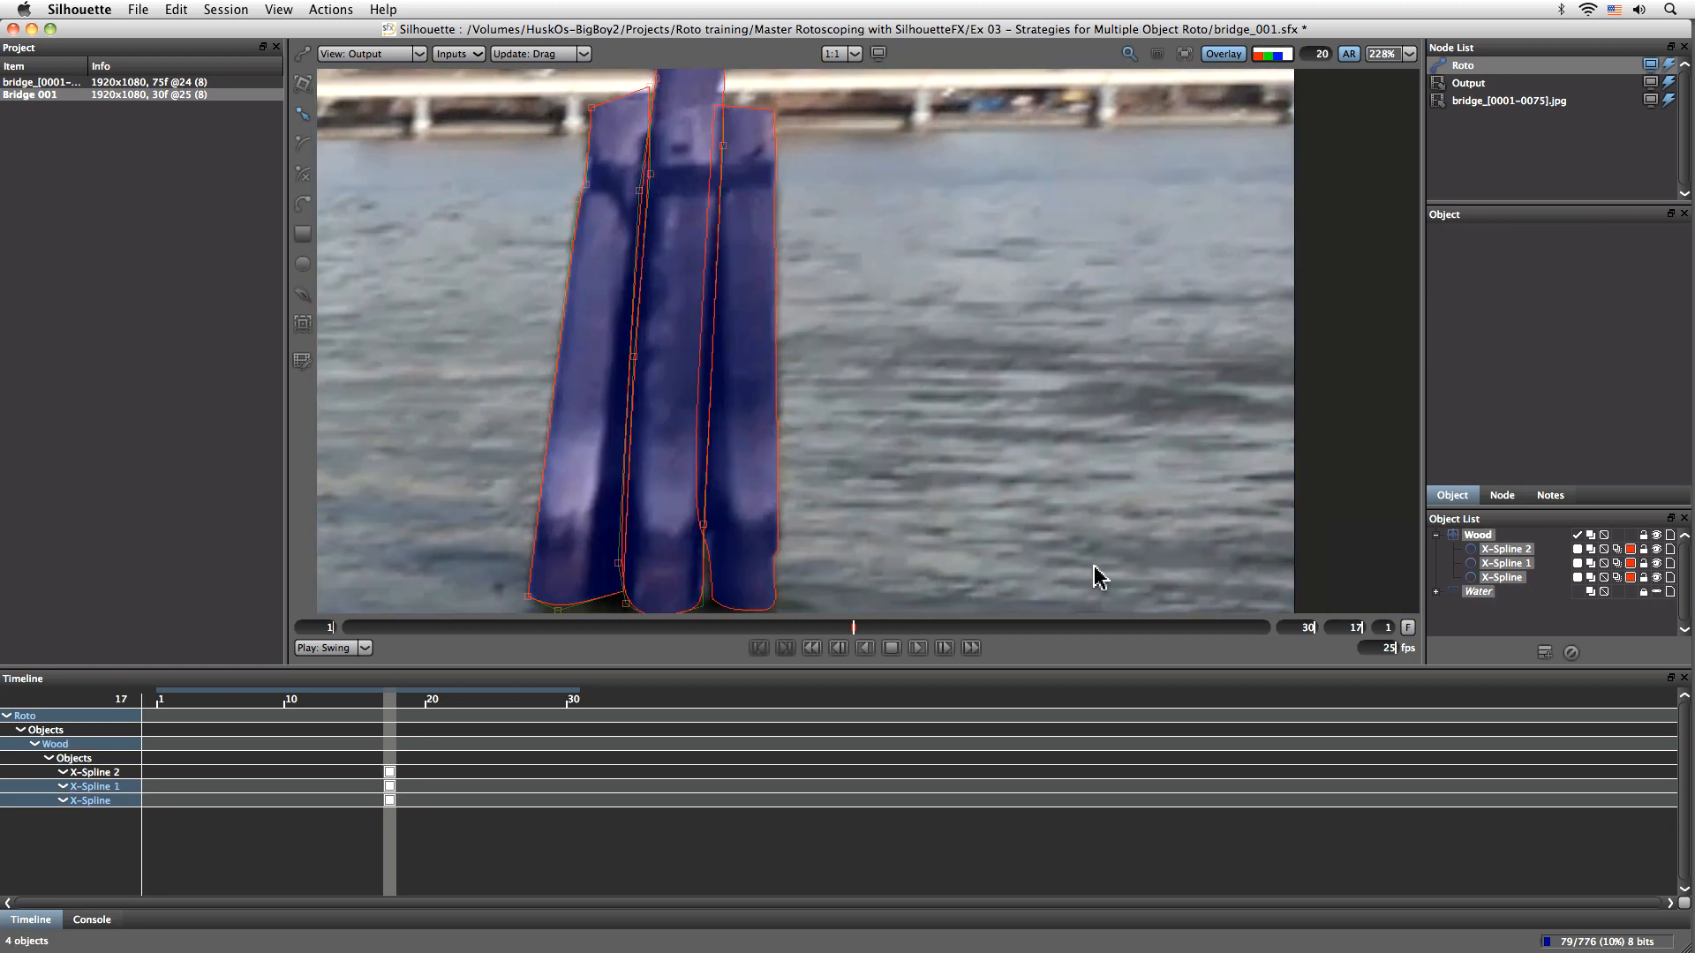
left_click(1222, 54)
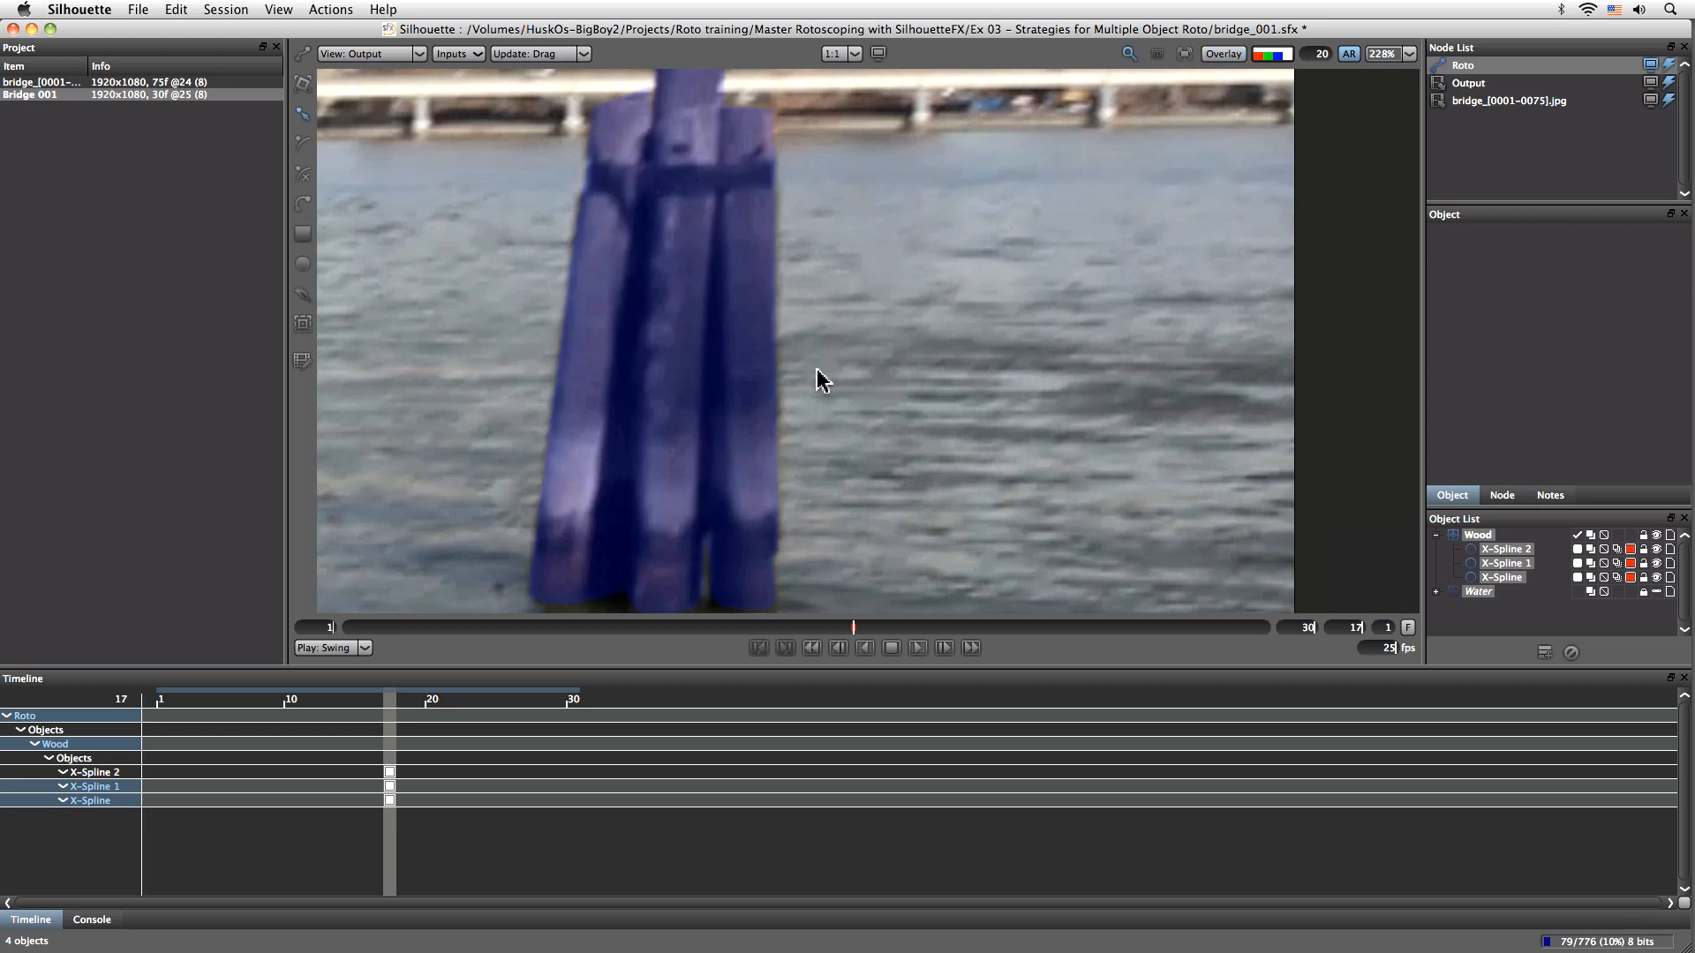
left_click(1173, 115)
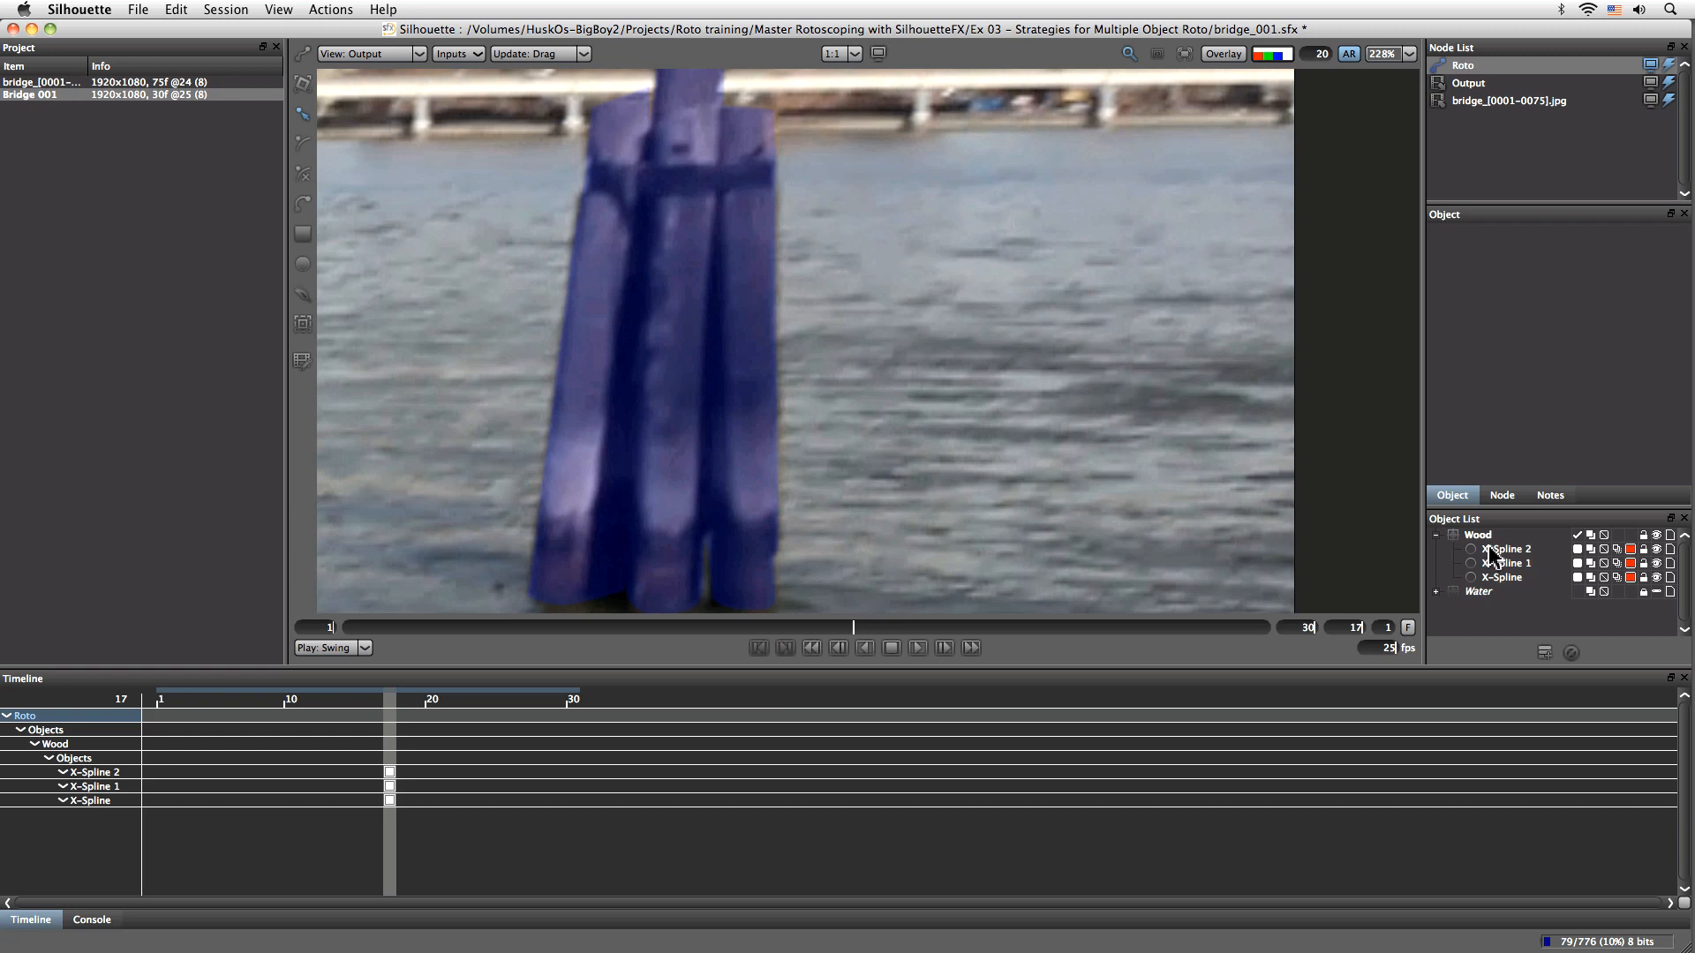
Rename the Wood layer's three piling shapes left, center and right to match their positions, and collapse the layer
left_click(1500, 578)
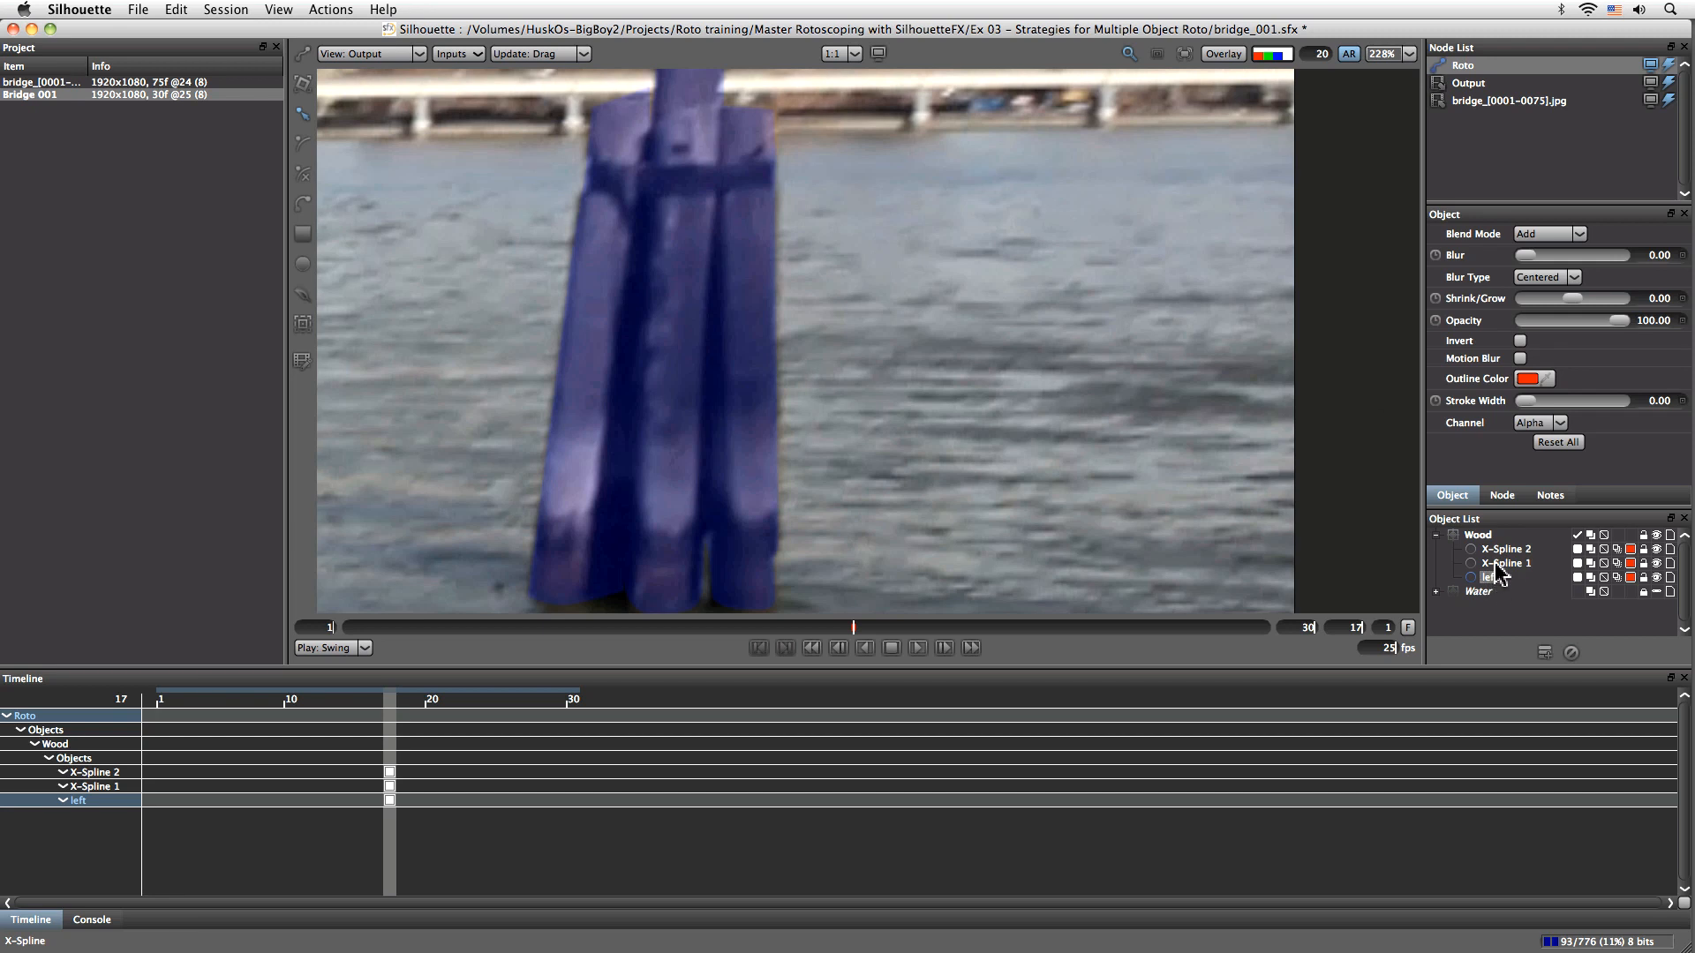
left_click(1493, 562)
type("center")
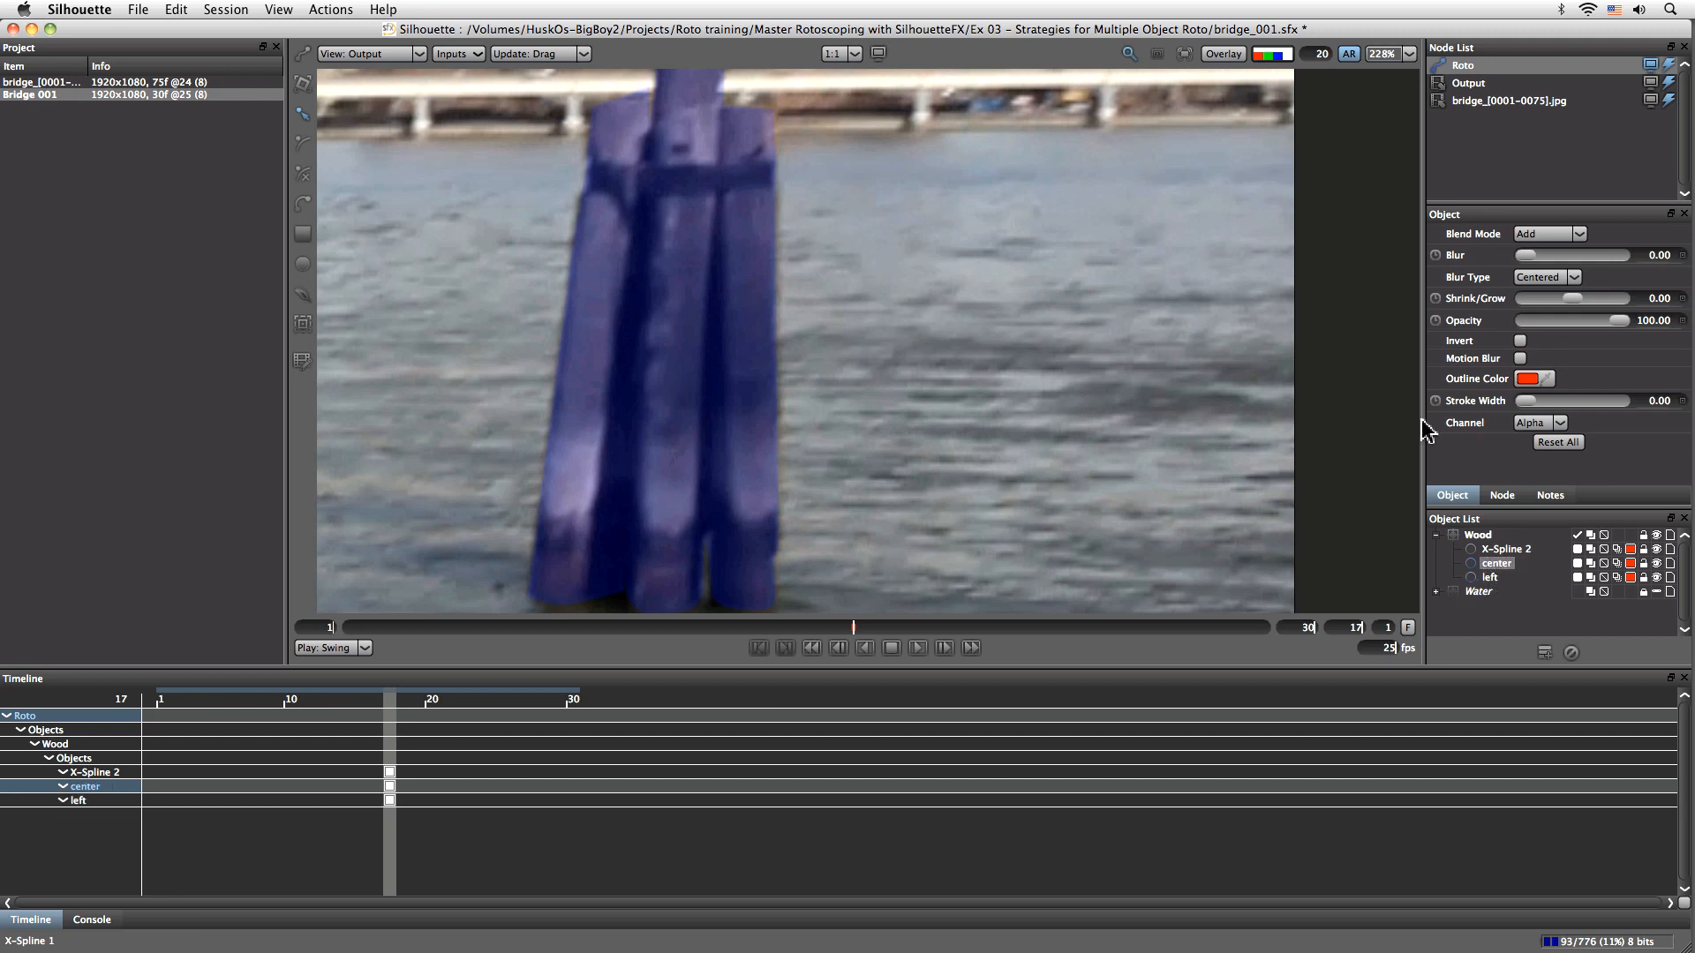
left_click(1492, 549)
type("right")
left_click(1435, 535)
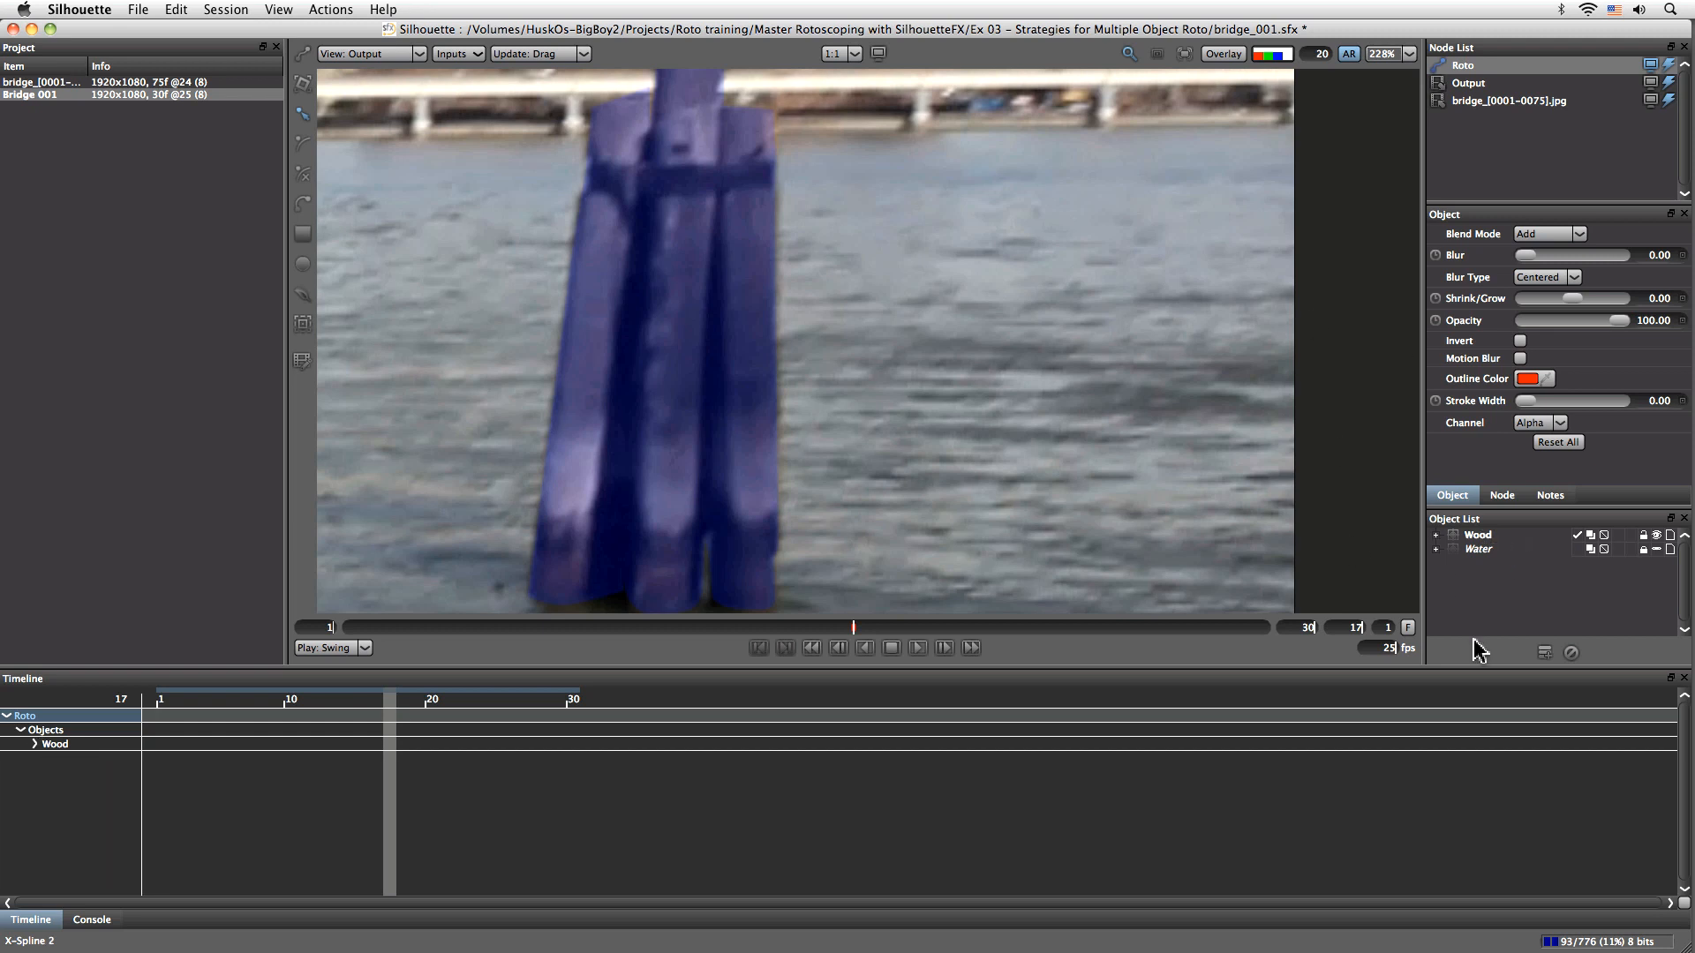
key("f")
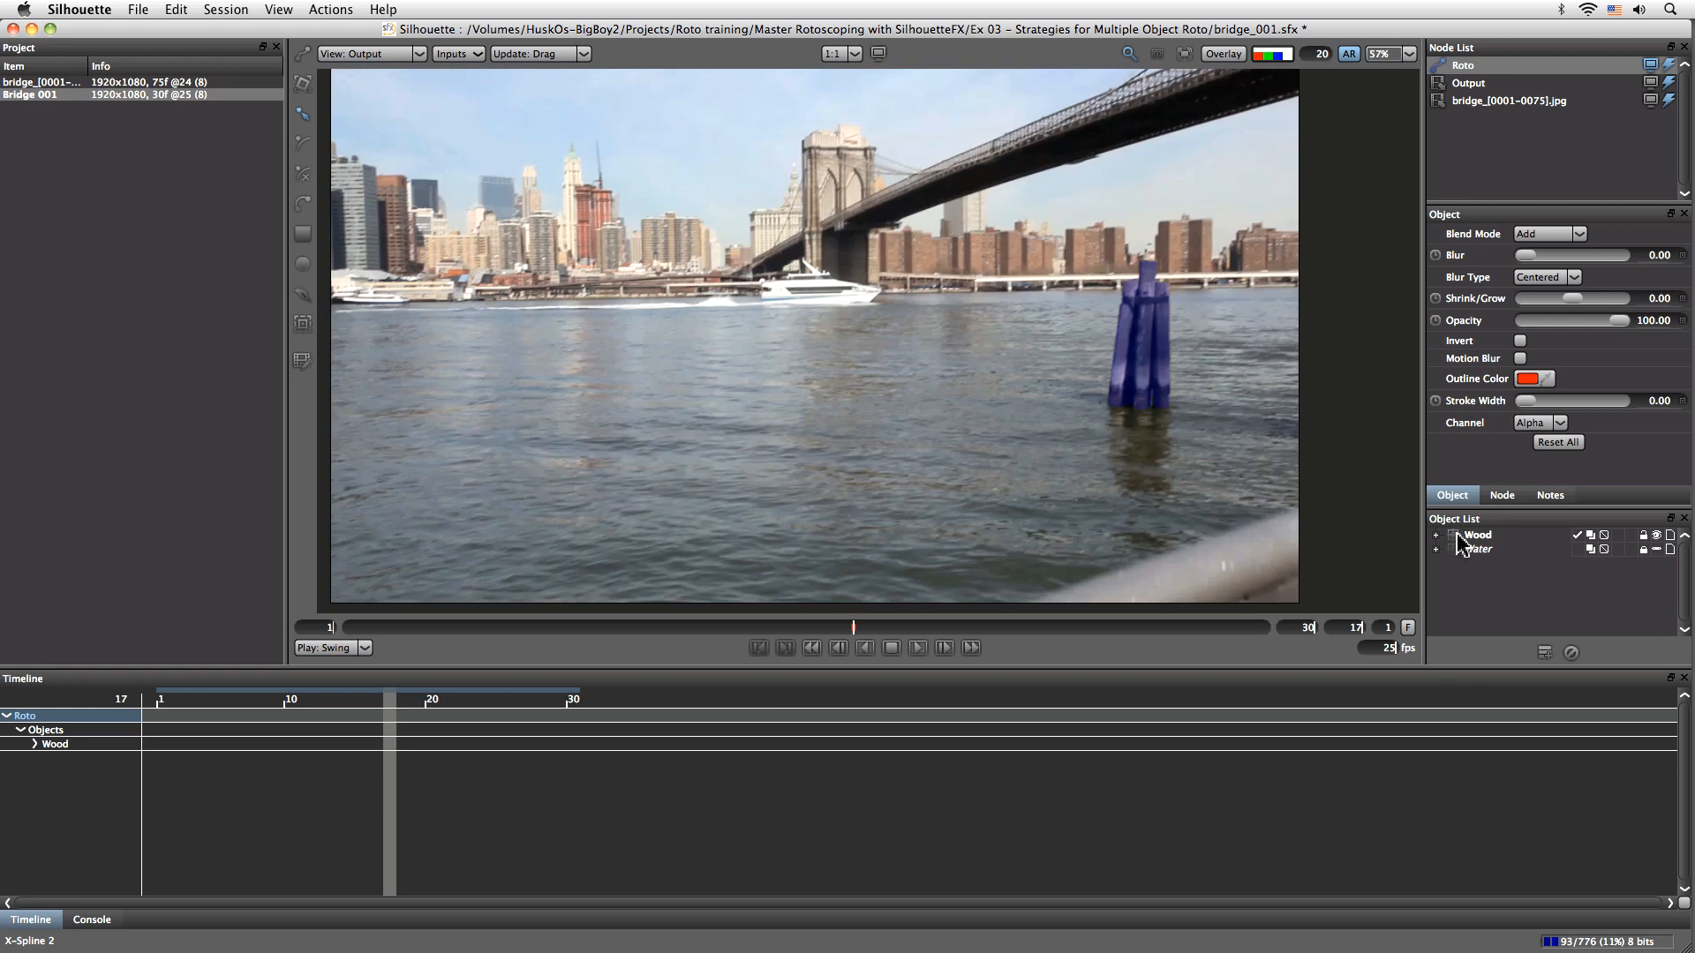
Turn the shape overlay back on and select the Wood layer with the Transform tool, framing the pilings
mouse_move(853, 628)
left_mouse_down()
mouse_move(1280, 629)
mouse_move(210, 666)
mouse_move(857, 629)
left_mouse_up()
left_click(1223, 54)
left_click(1475, 536)
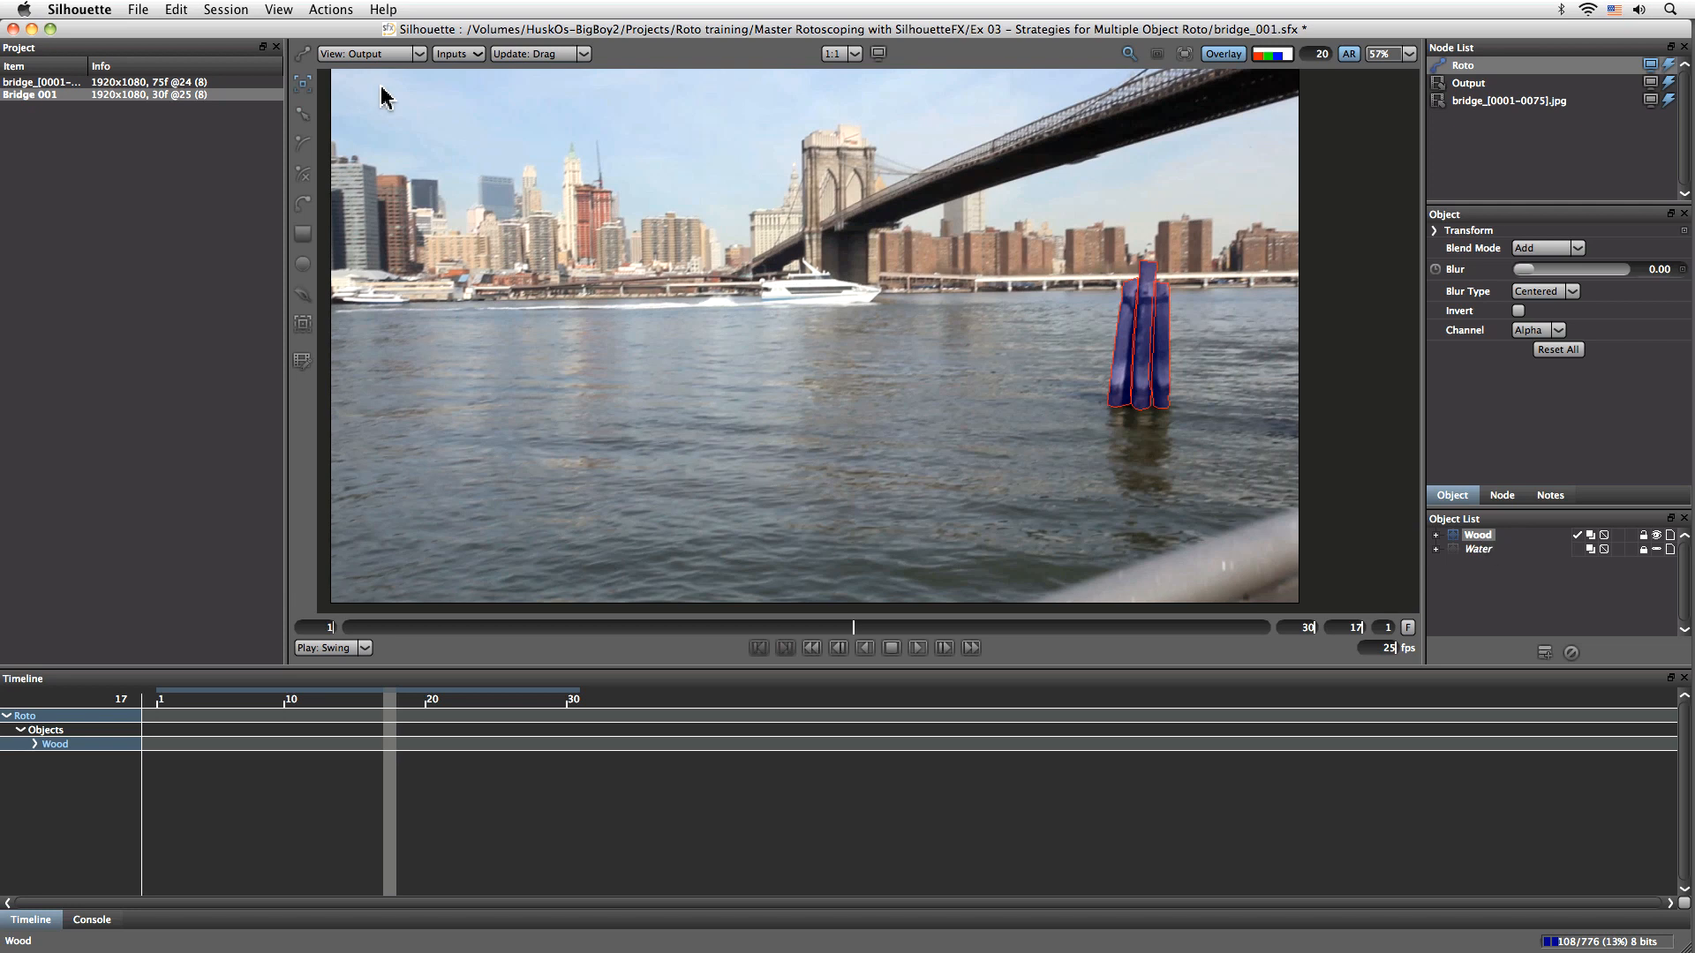
left_click(303, 88)
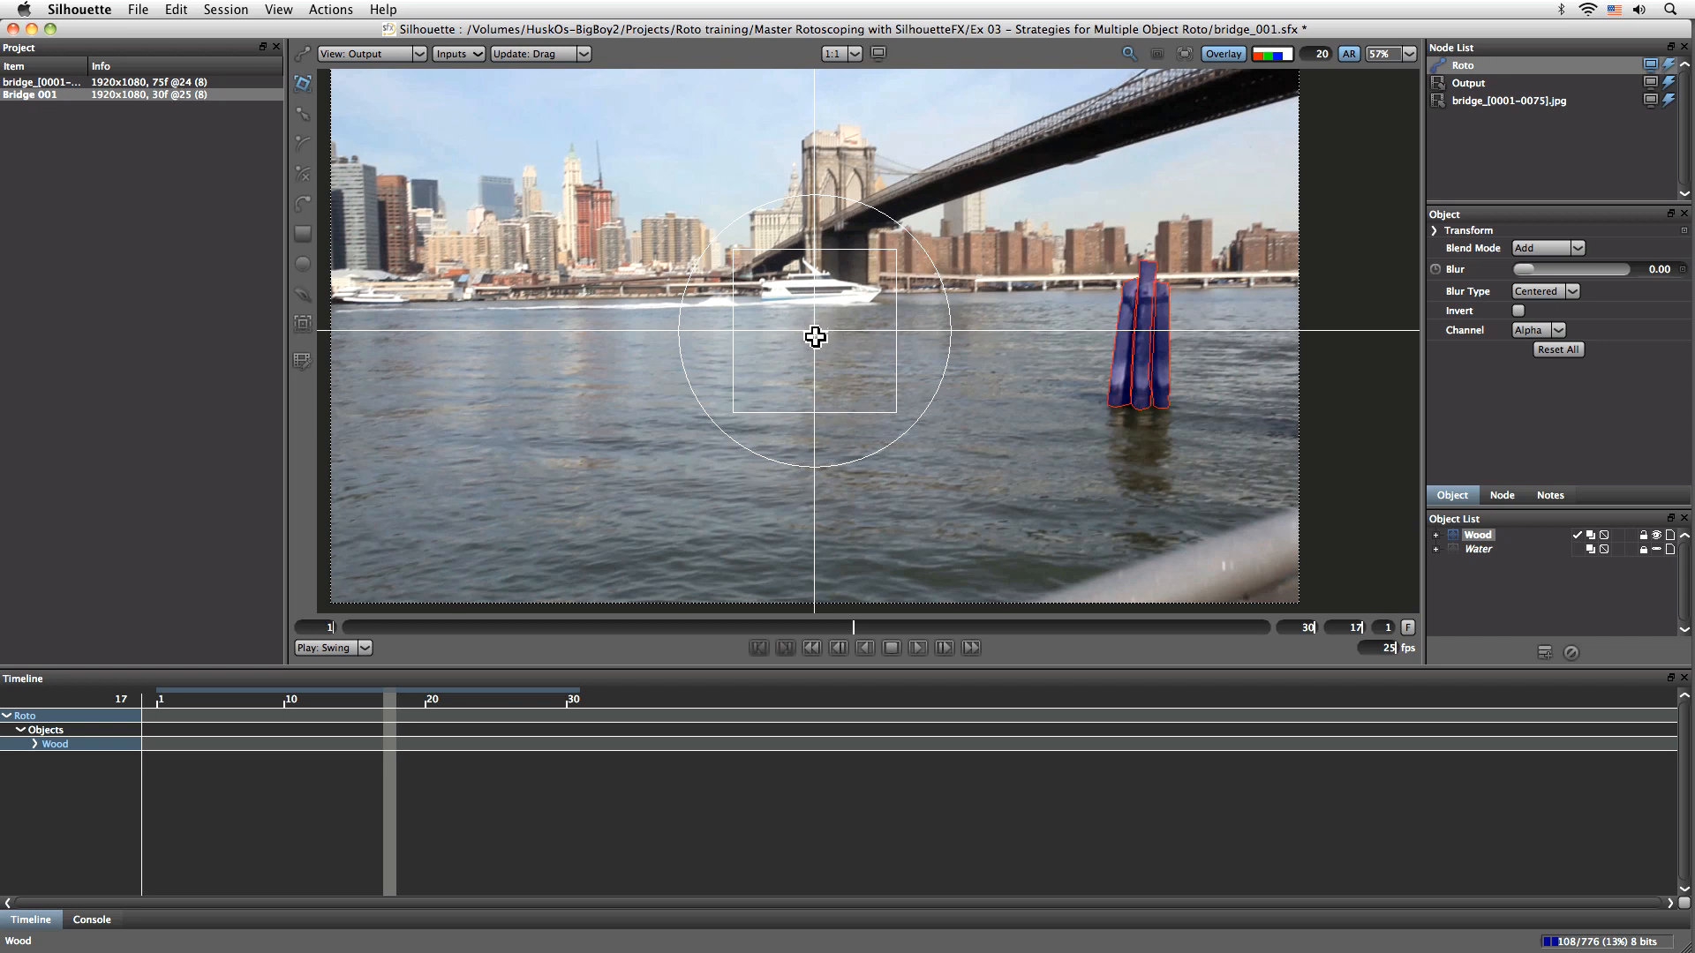
scroll(814, 337, "up", 1)
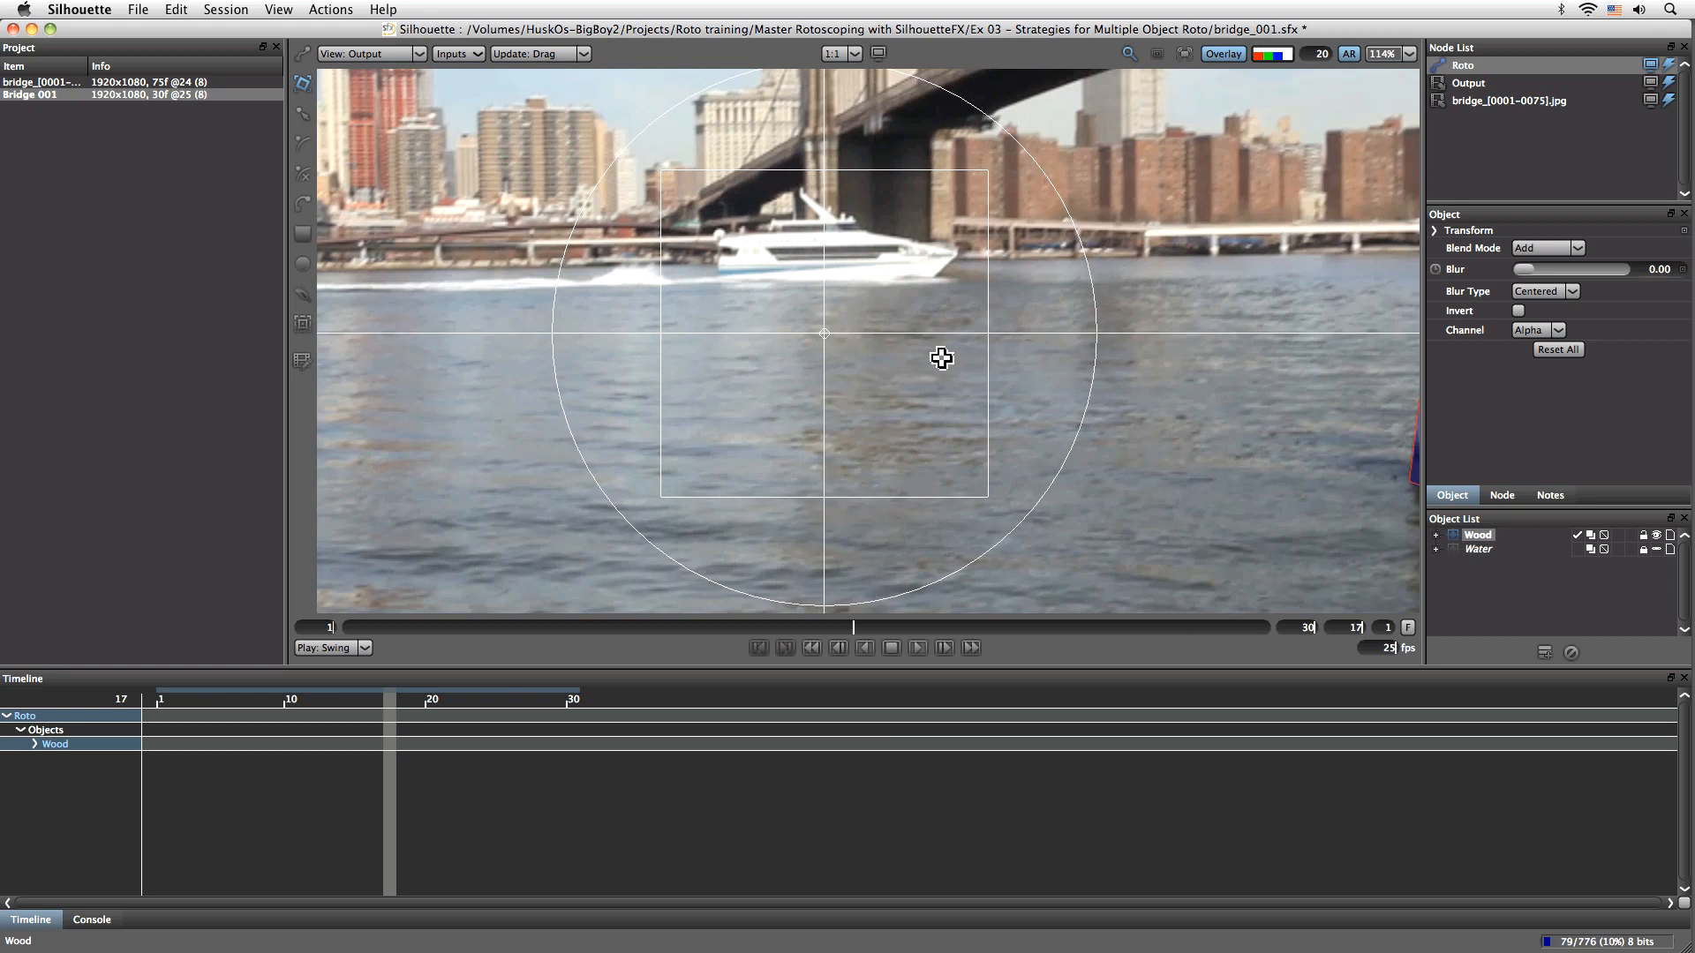
left_click_drag(1176, 450, 798, 485)
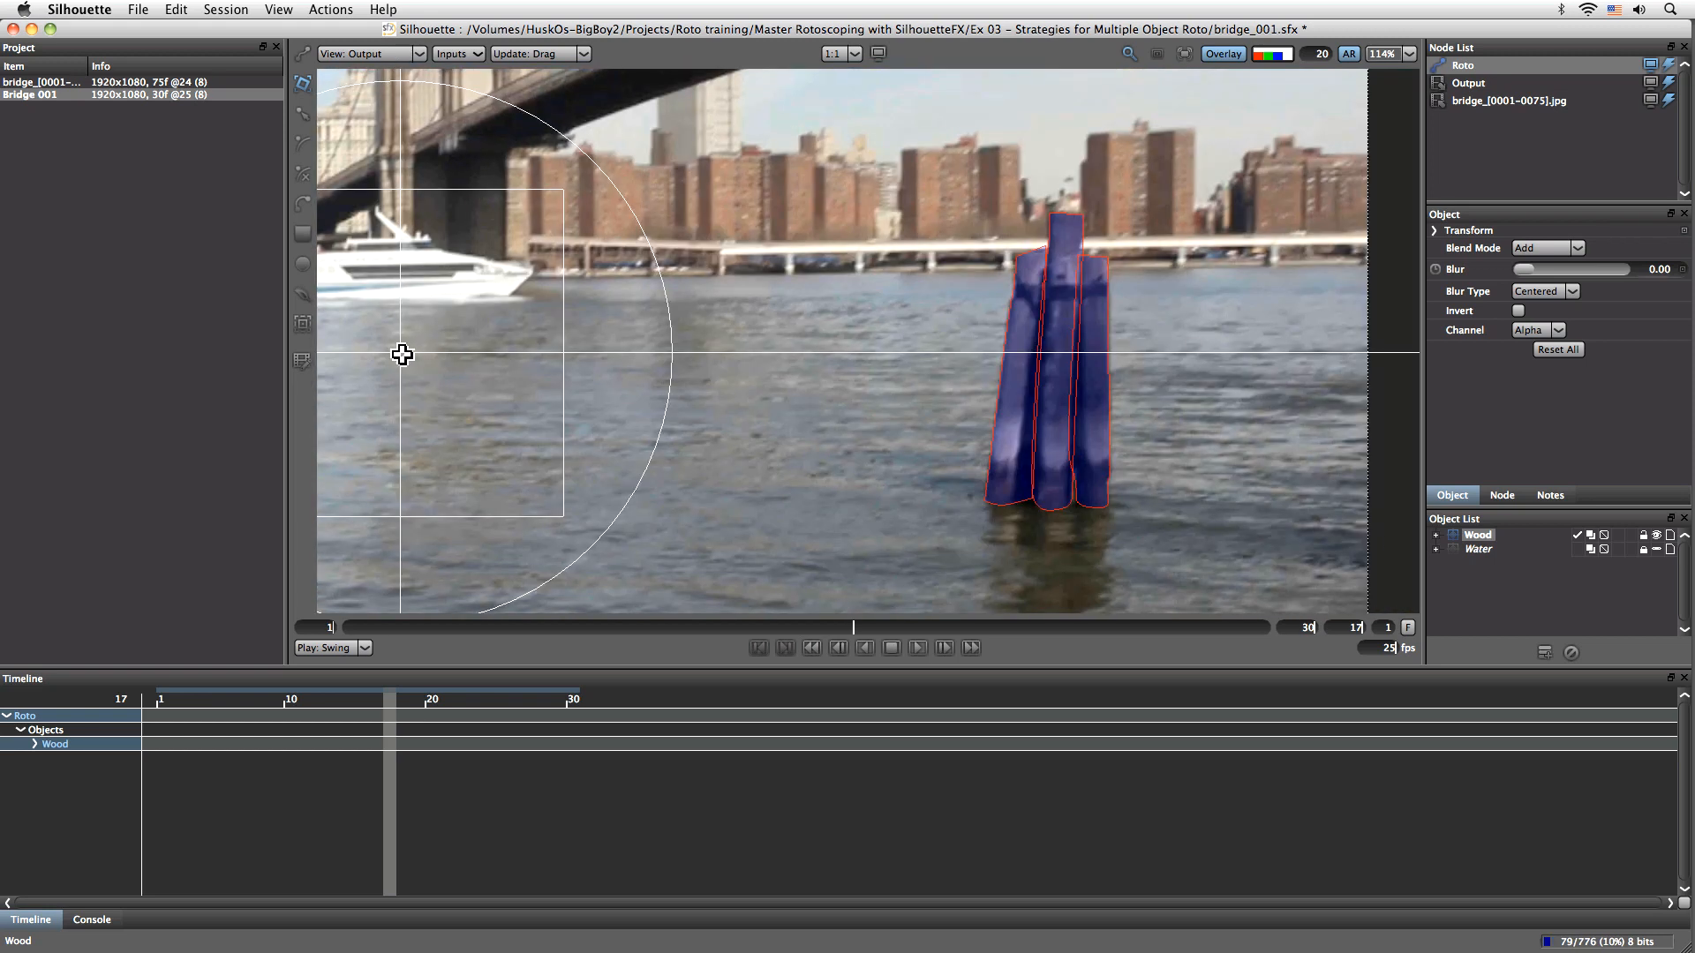
Set the viewer's picking tolerance to 16.22 and move the Wood layer's transform anchor onto the center of the pilings
left_click(97, 8)
left_click(120, 57)
left_click_drag(900, 477, 965, 477)
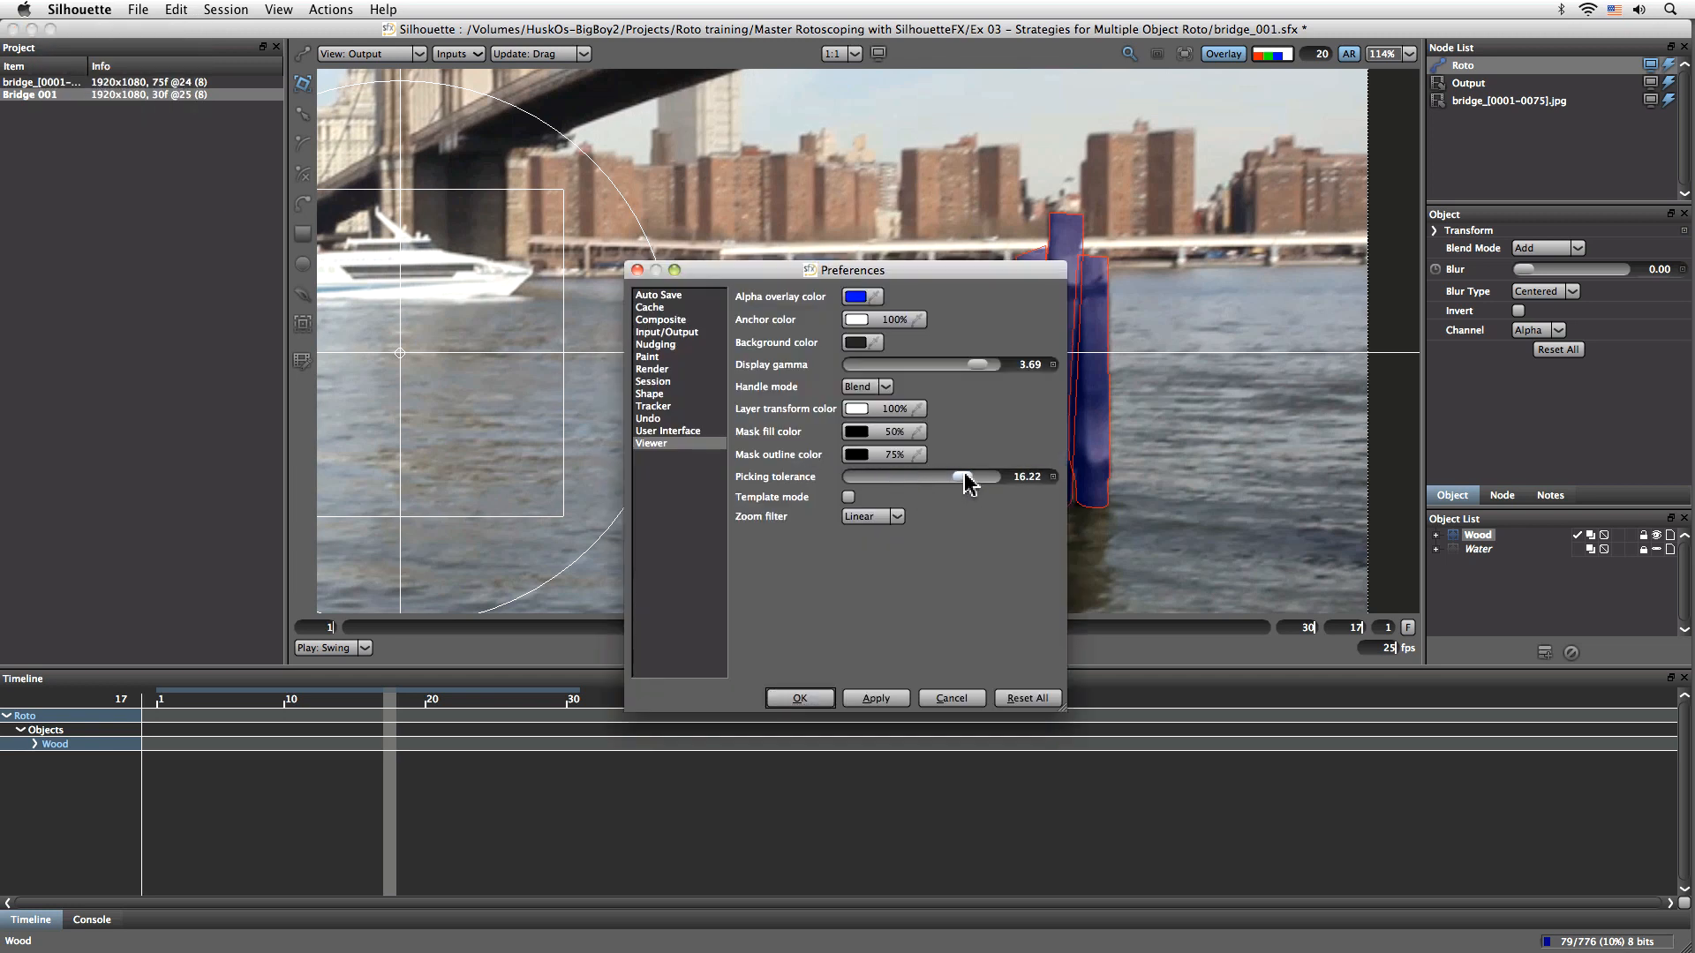
left_click(800, 698)
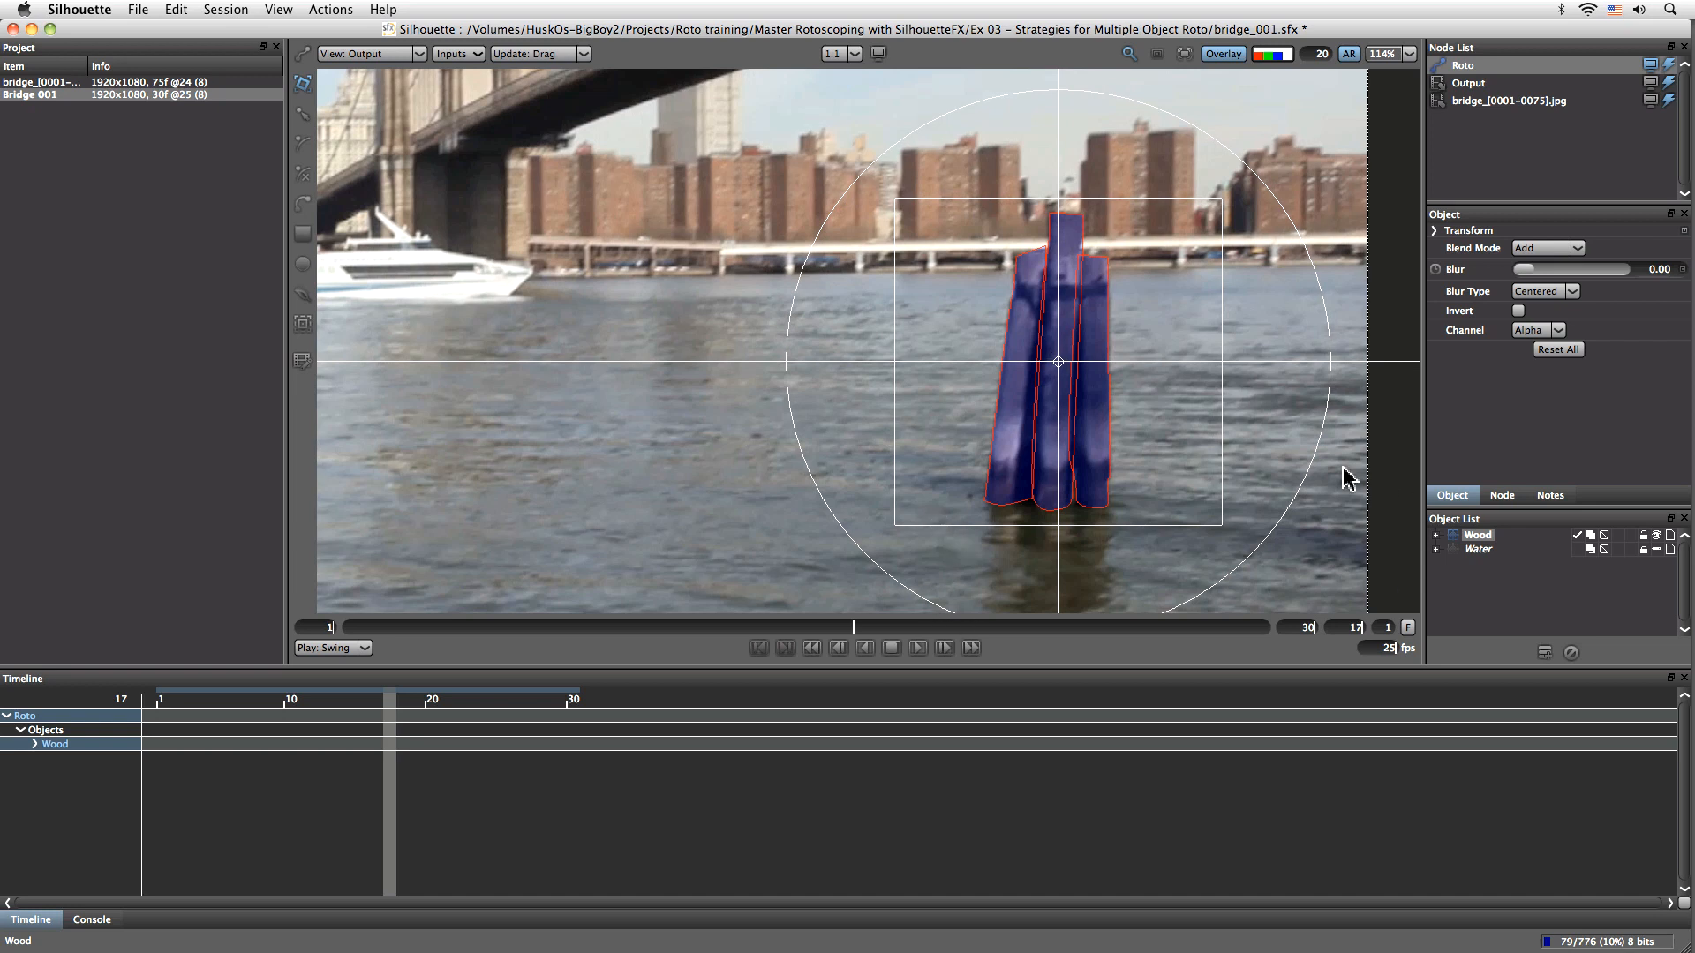
Turn on keyframing for the Wood layer's position, scale and rotation at frame 17
left_click(1437, 231)
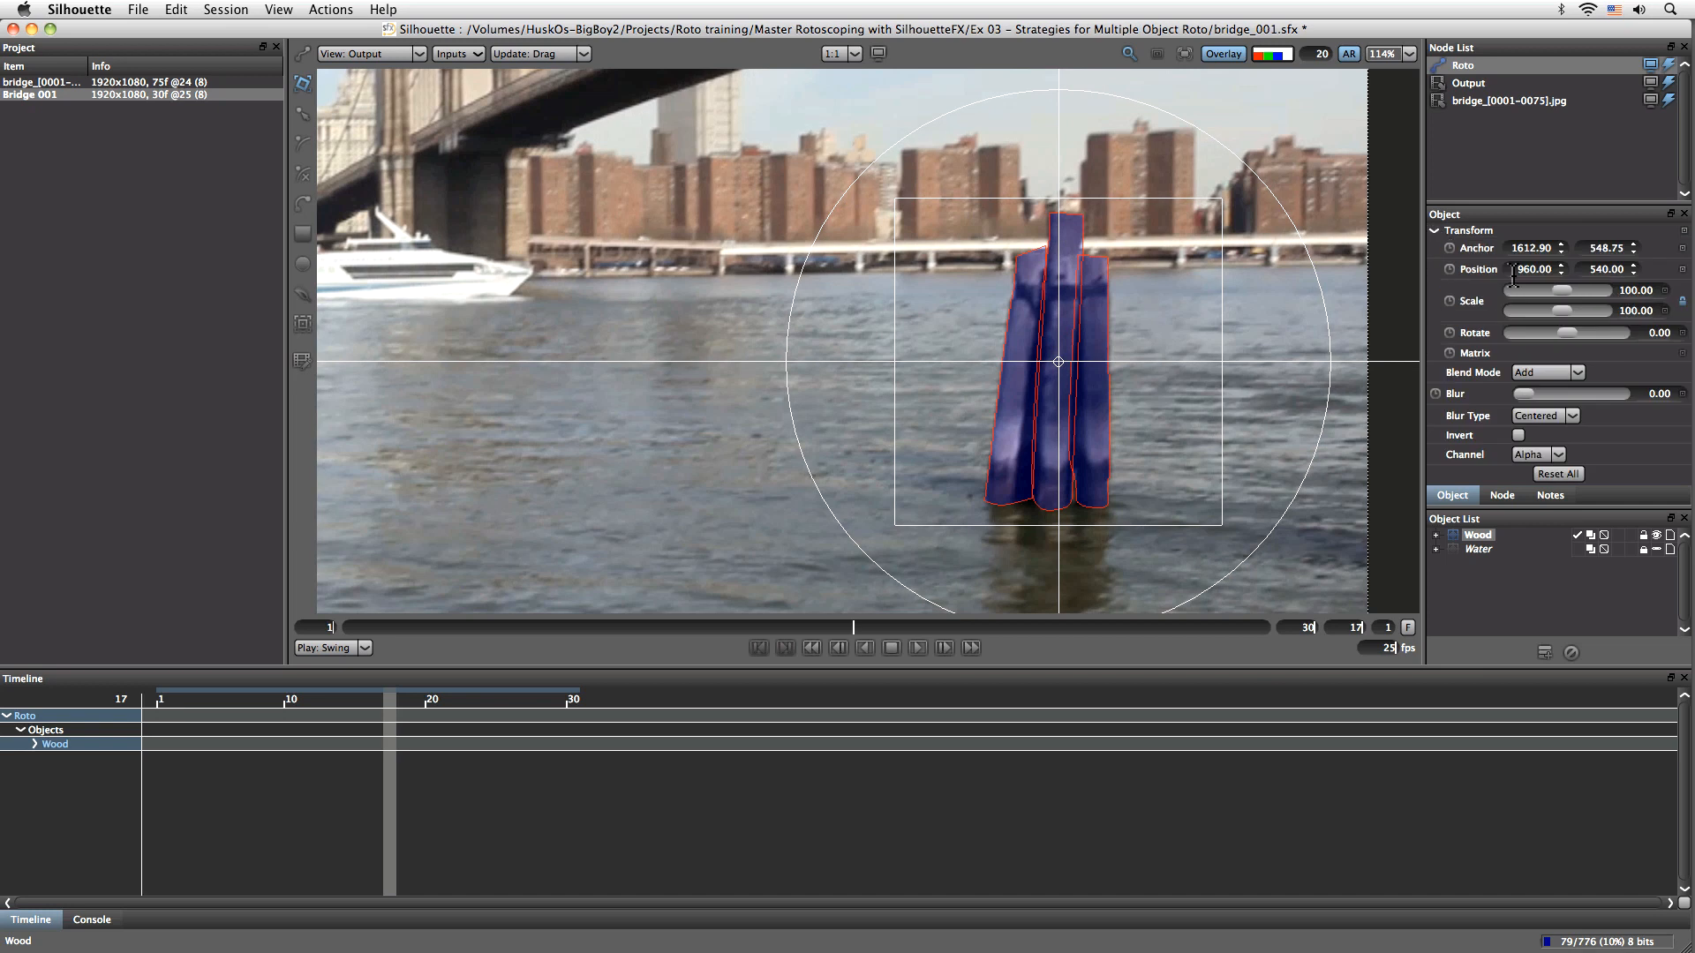
left_click(1450, 269)
left_click(1450, 301)
left_click(1450, 333)
Keyframe the Wood layer's position at frames 20, 24 and 26 so the shapes follow the pilings
left_click_drag(857, 629, 946, 606)
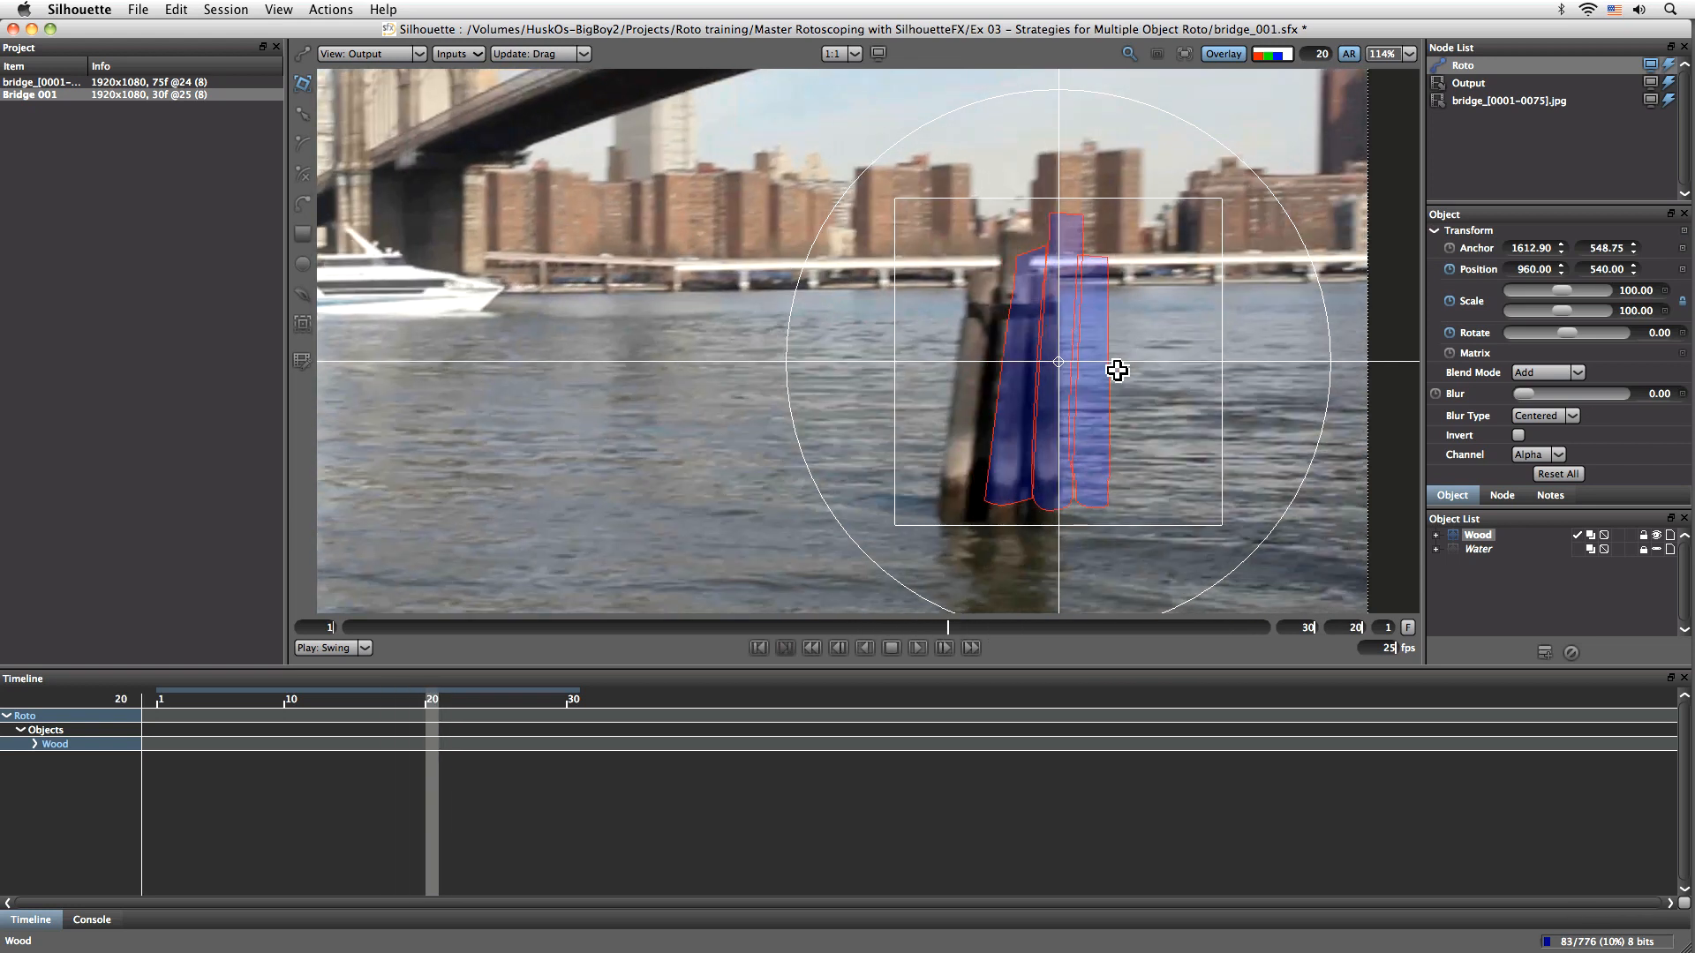
left_click_drag(1086, 412, 1036, 431)
left_click(1042, 628)
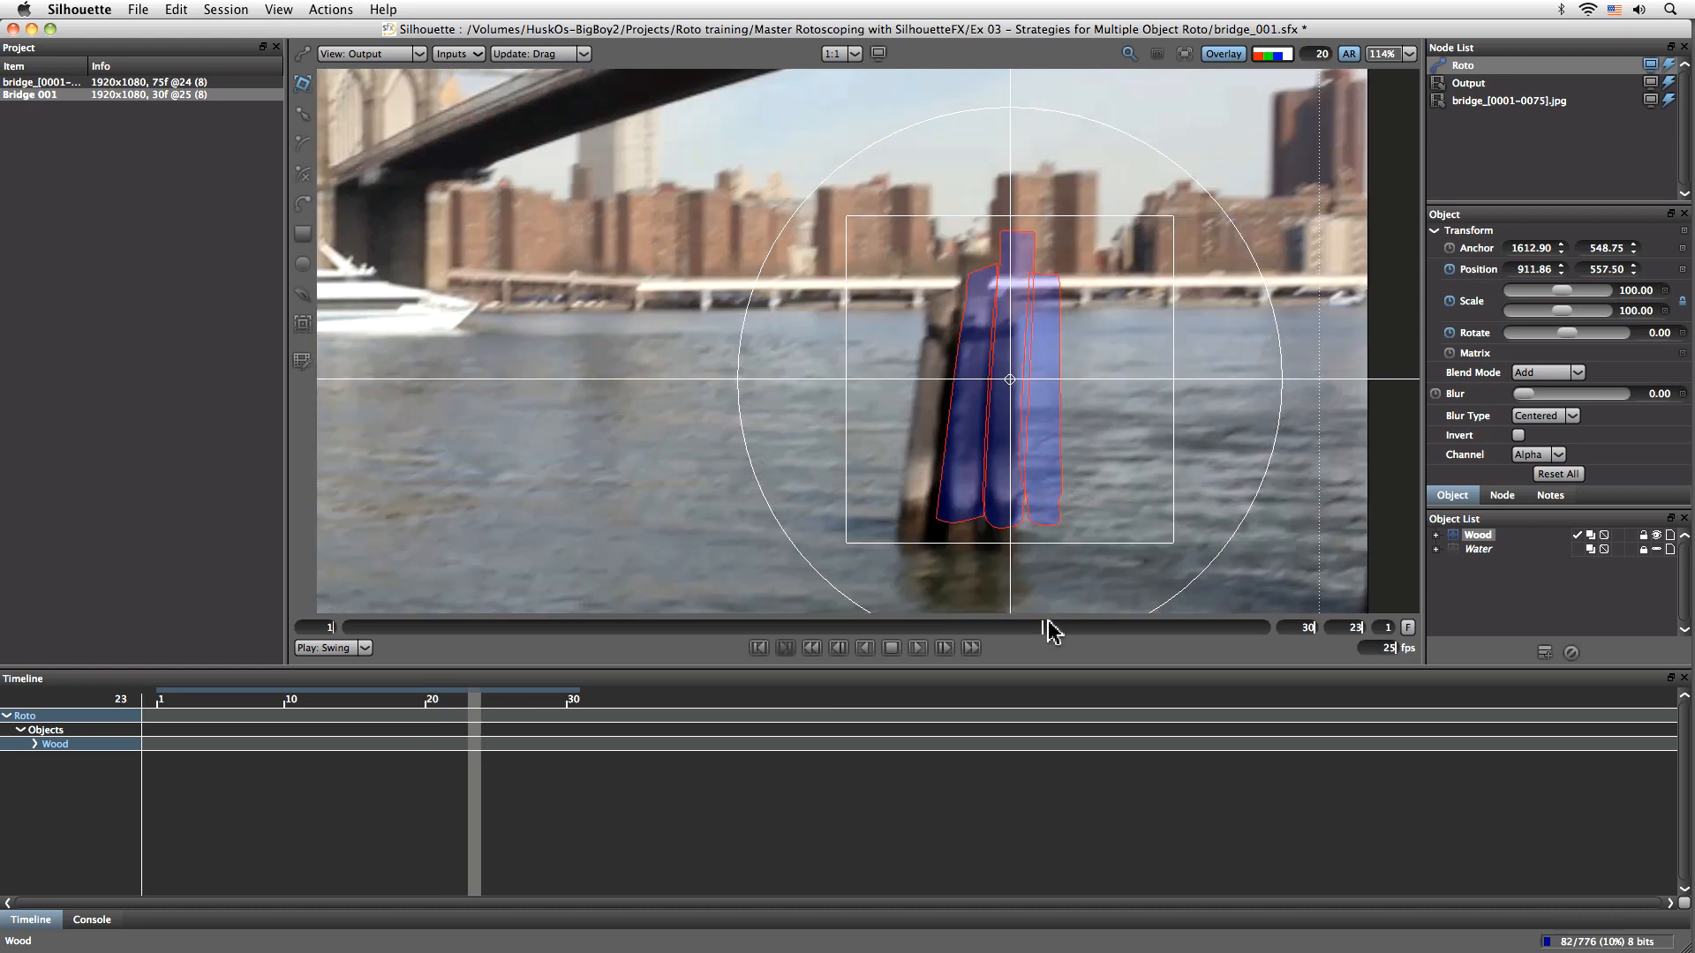
left_click(1062, 620)
mouse_move(1075, 625)
left_mouse_down()
mouse_move(1014, 624)
mouse_move(1084, 627)
left_mouse_up()
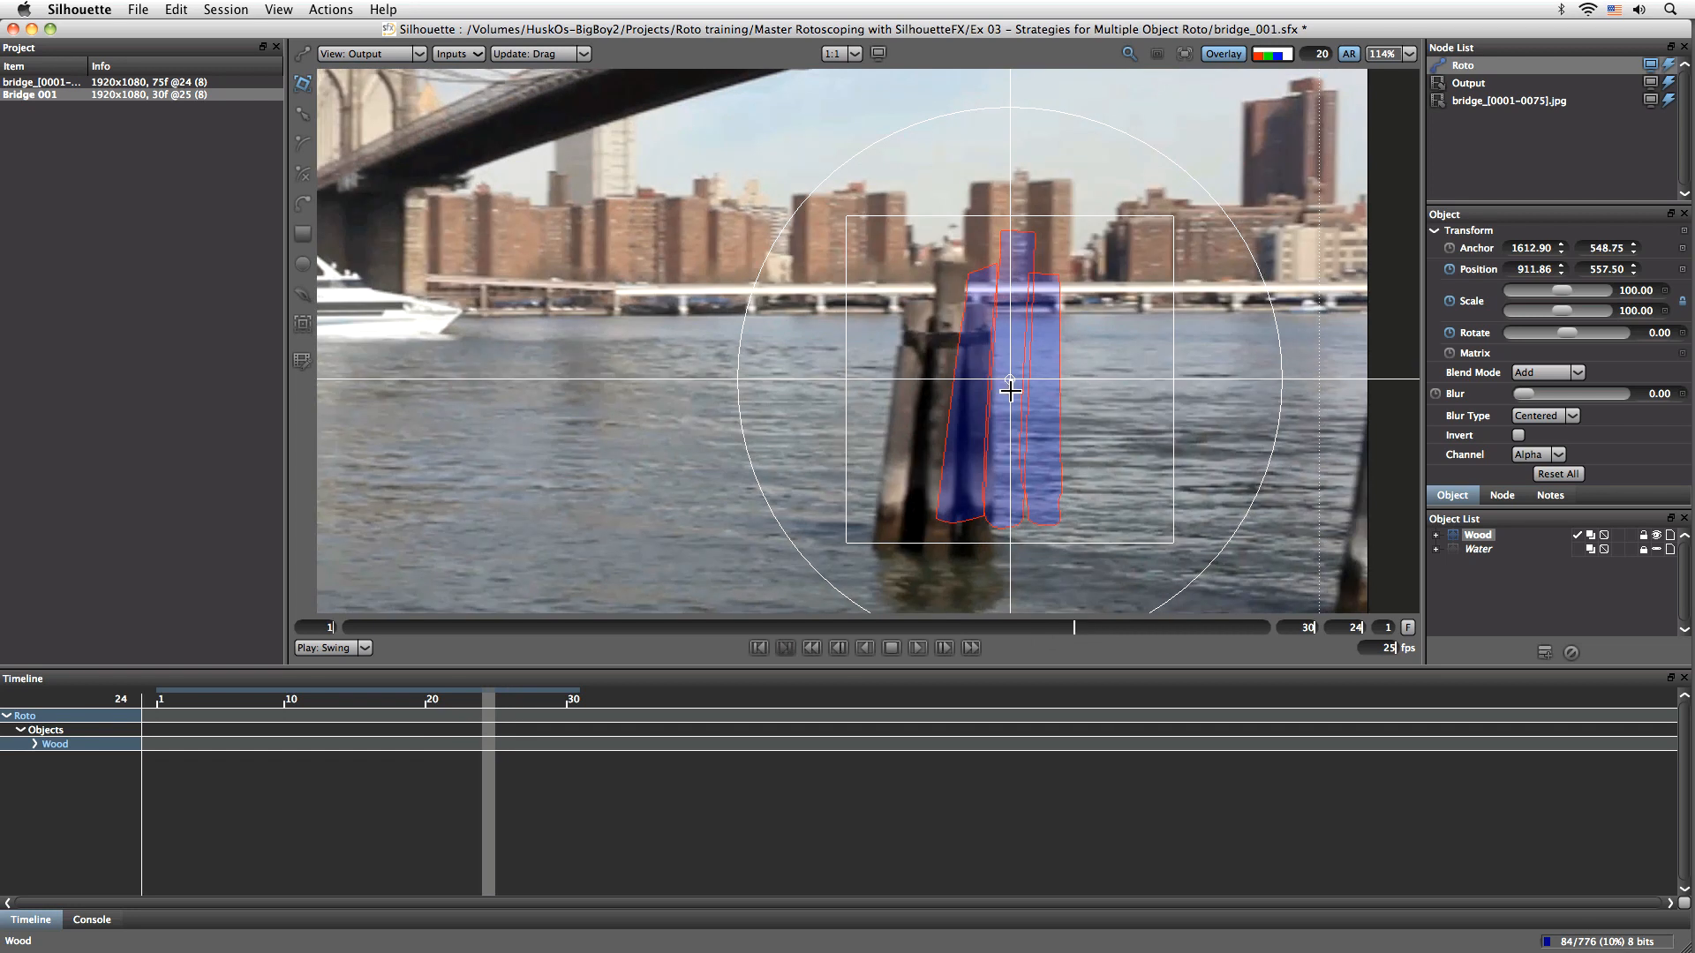
mouse_move(1024, 462)
left_mouse_down()
mouse_move(972, 477)
mouse_move(993, 460)
left_mouse_up()
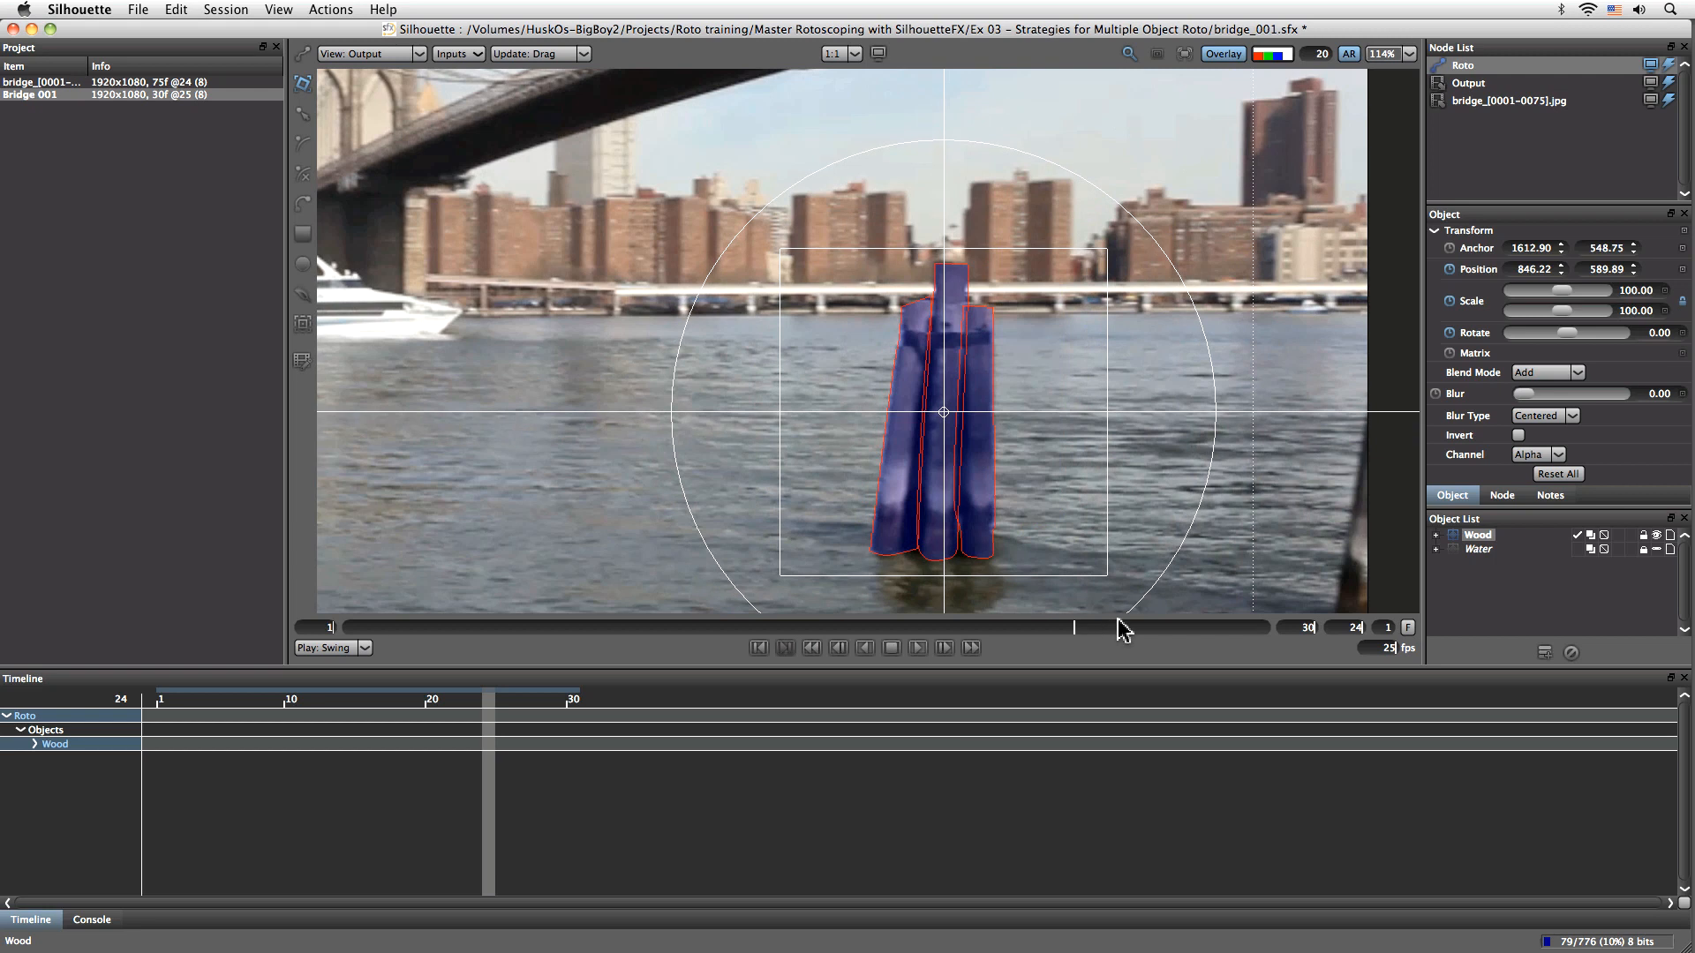
mouse_move(1100, 628)
left_mouse_down()
mouse_move(1124, 626)
mouse_move(1071, 630)
mouse_move(1130, 630)
left_mouse_up()
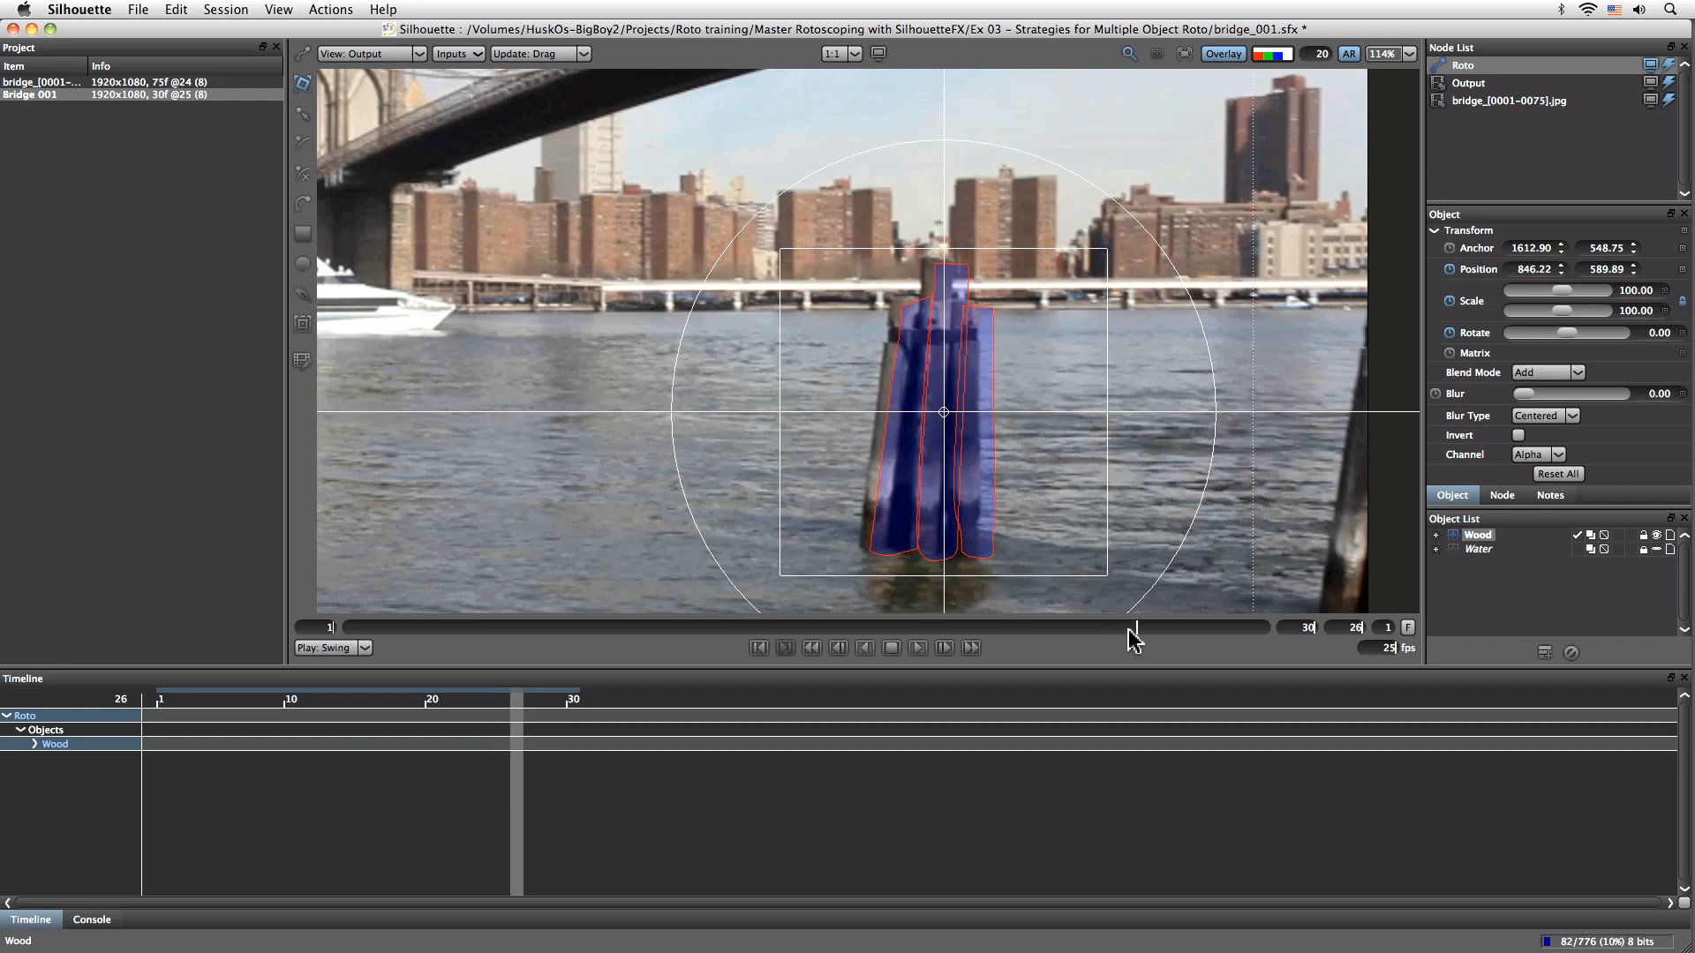
left_click_drag(983, 495, 965, 494)
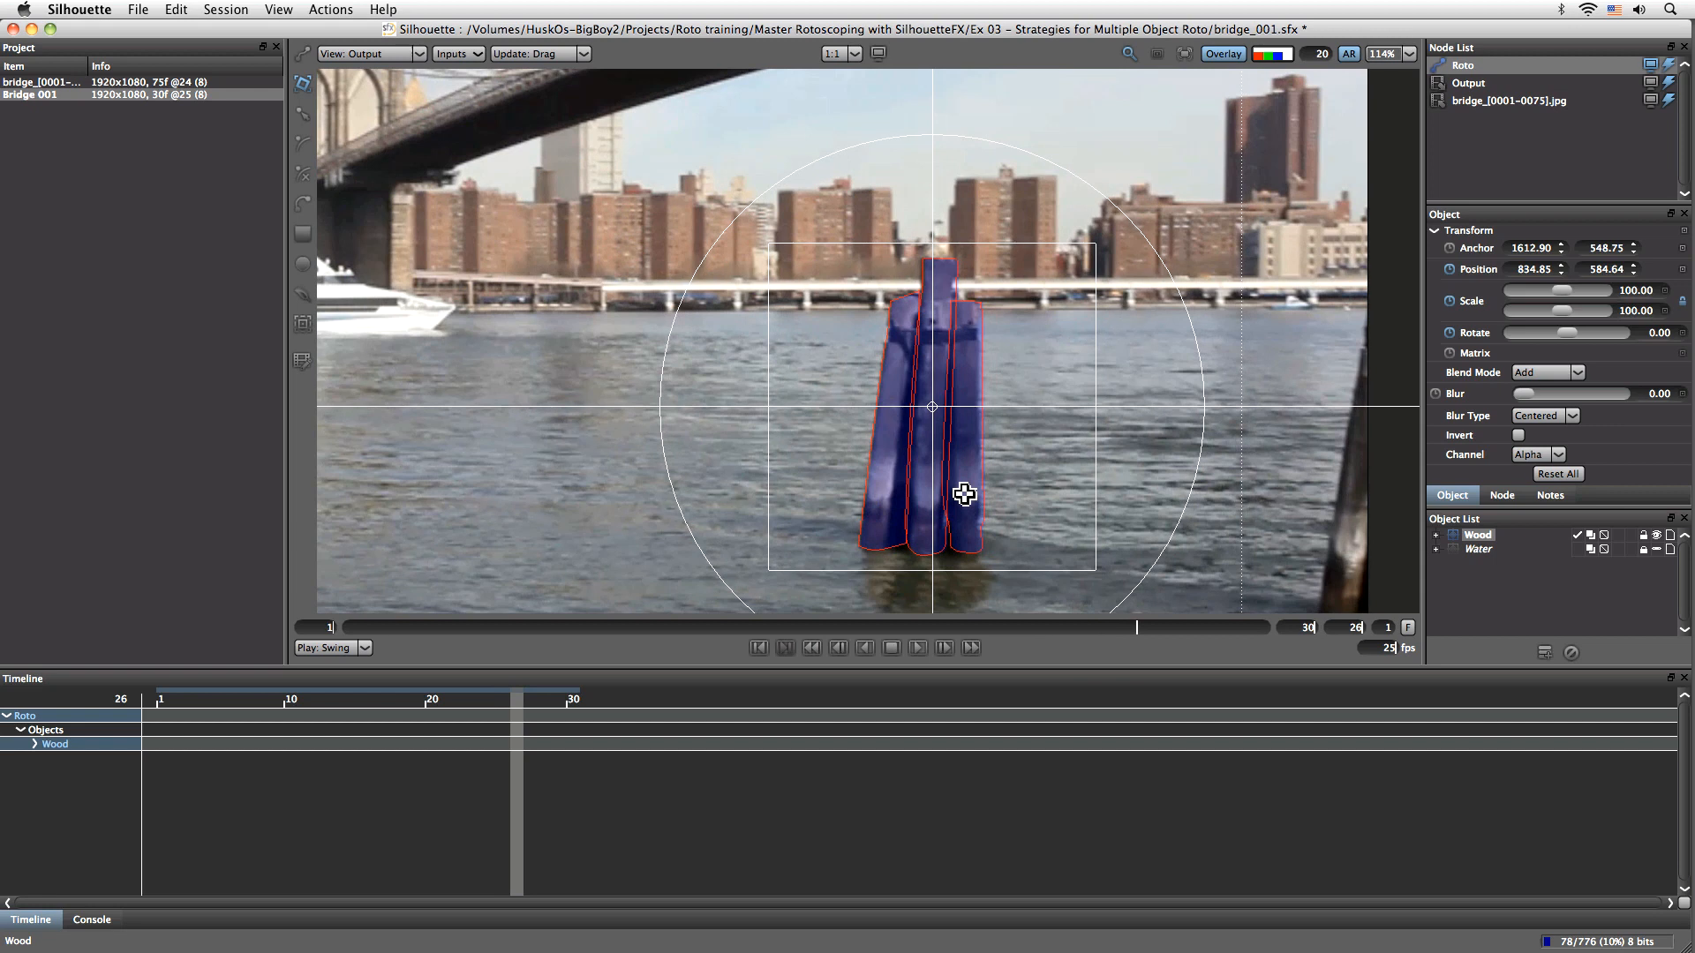
Expand the Wood layer's keyframe tracks and match its position to the pilings at frames 29 and 30
left_click(36, 745)
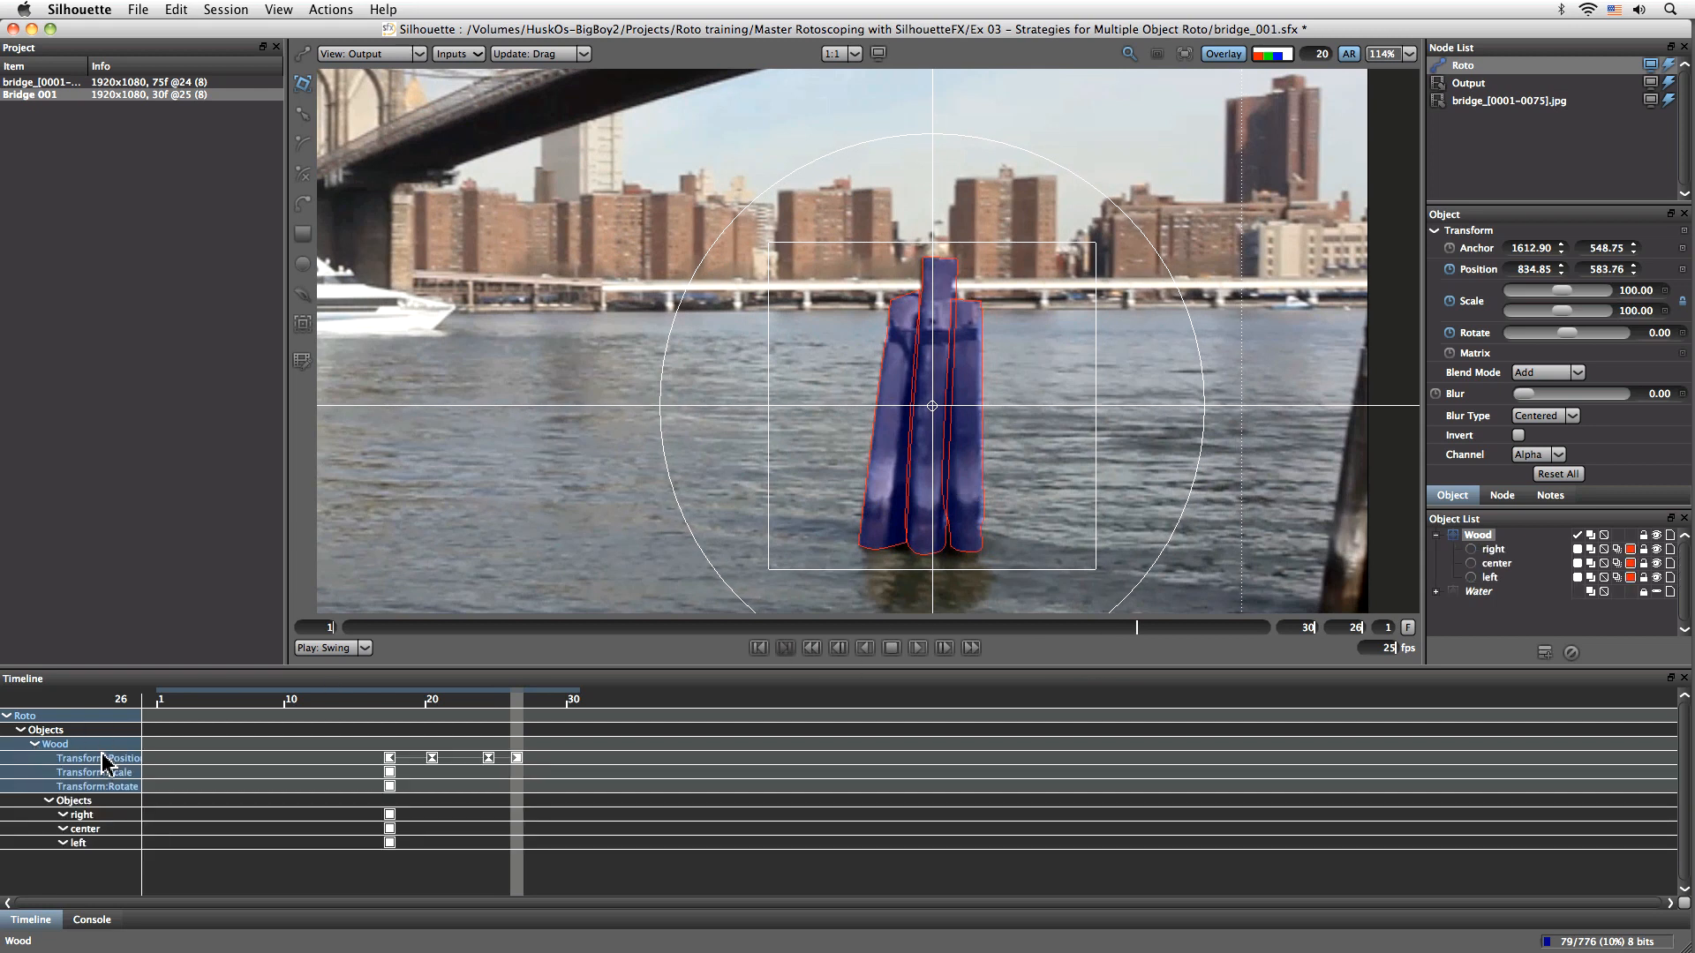
mouse_move(1136, 629)
left_mouse_down()
mouse_move(1260, 625)
mouse_move(1230, 630)
left_mouse_up()
left_click_drag(960, 436, 914, 439)
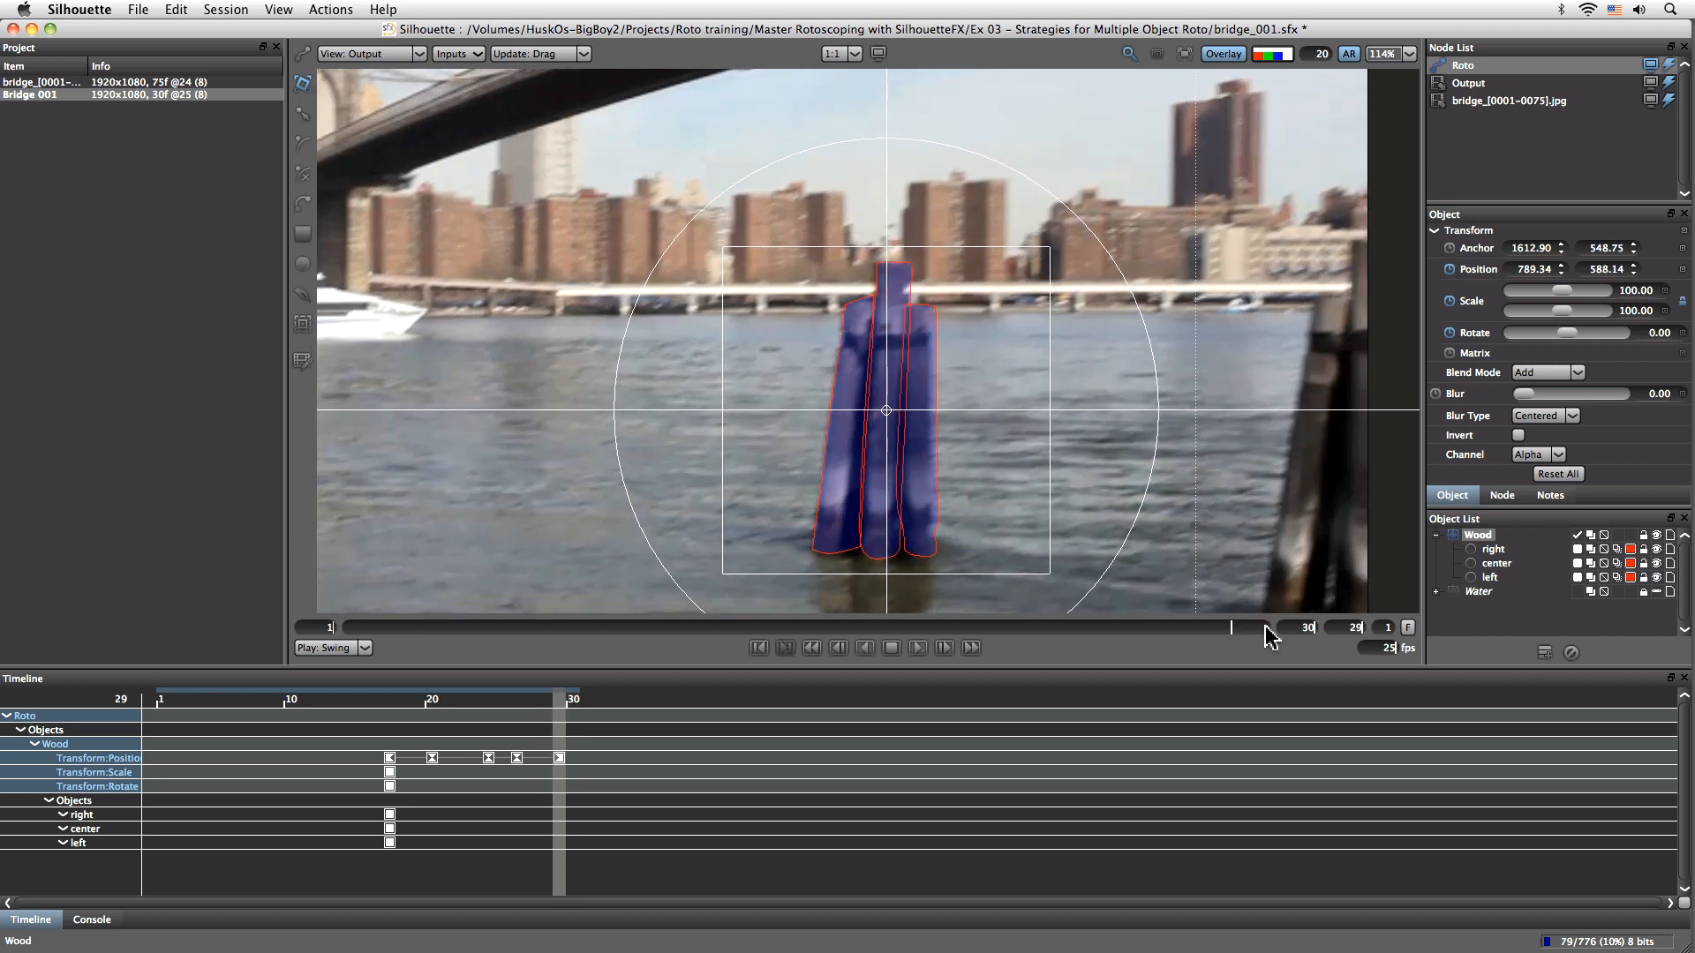
left_click_drag(1252, 637, 1258, 638)
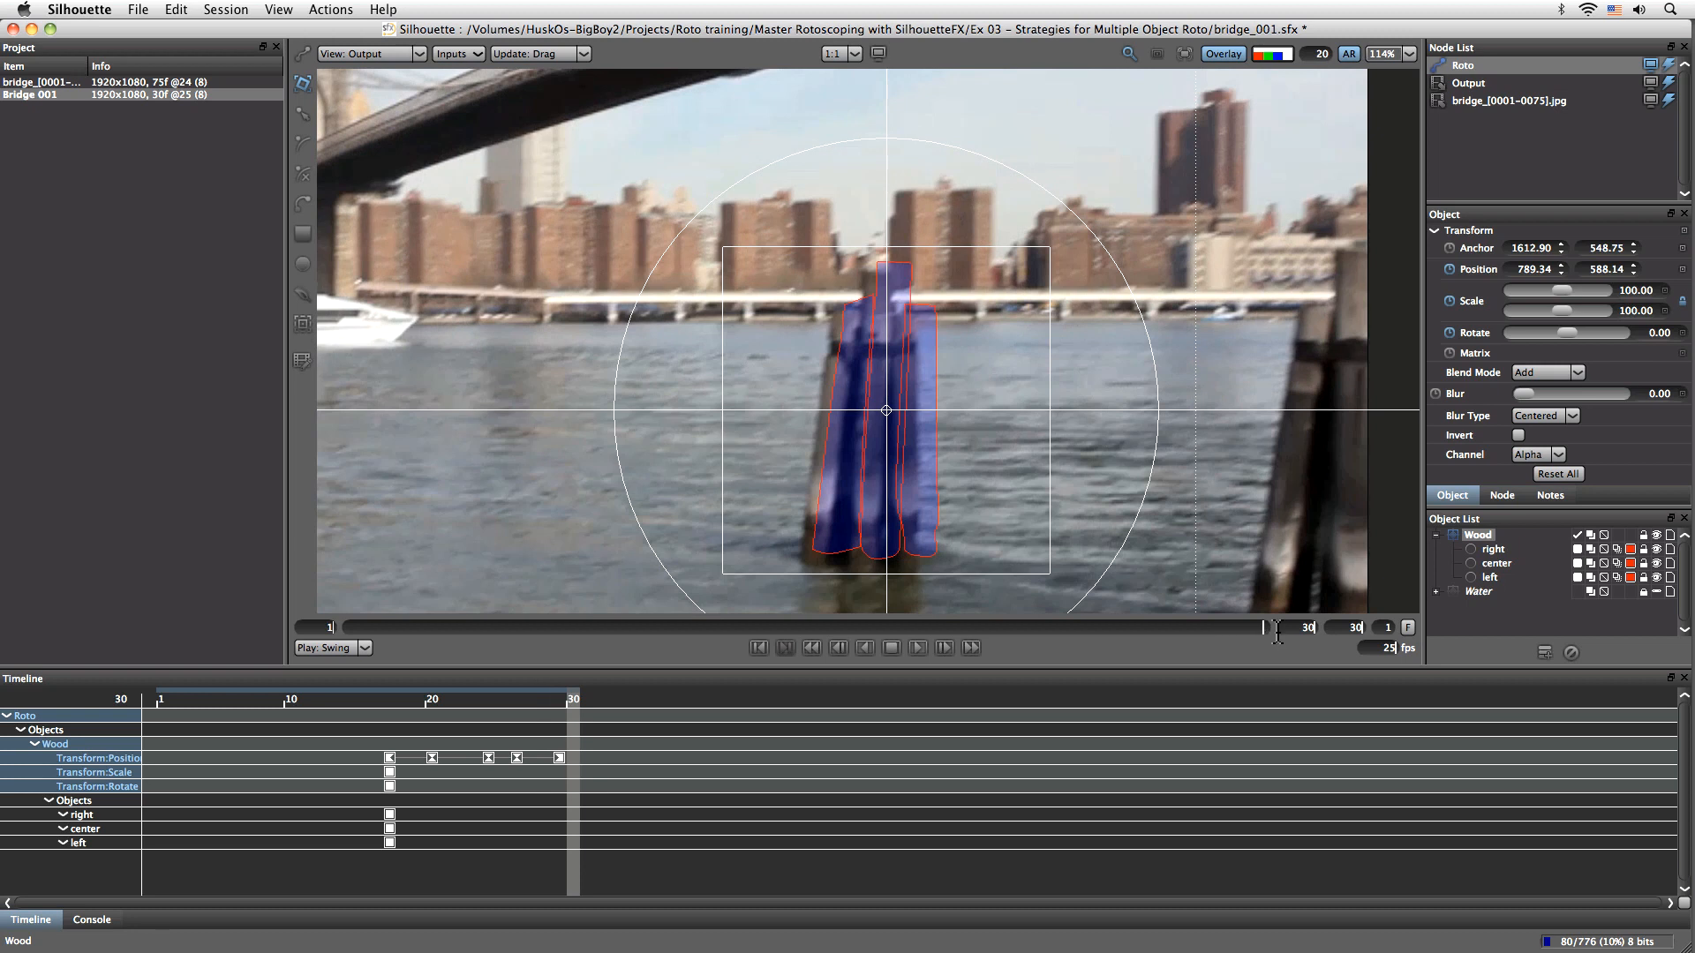
left_click_drag(904, 478, 896, 486)
Correct the drift between keyframes by repositioning the Wood layer over the pilings at frames 23 and 28
left_click_drag(1268, 633, 1035, 632)
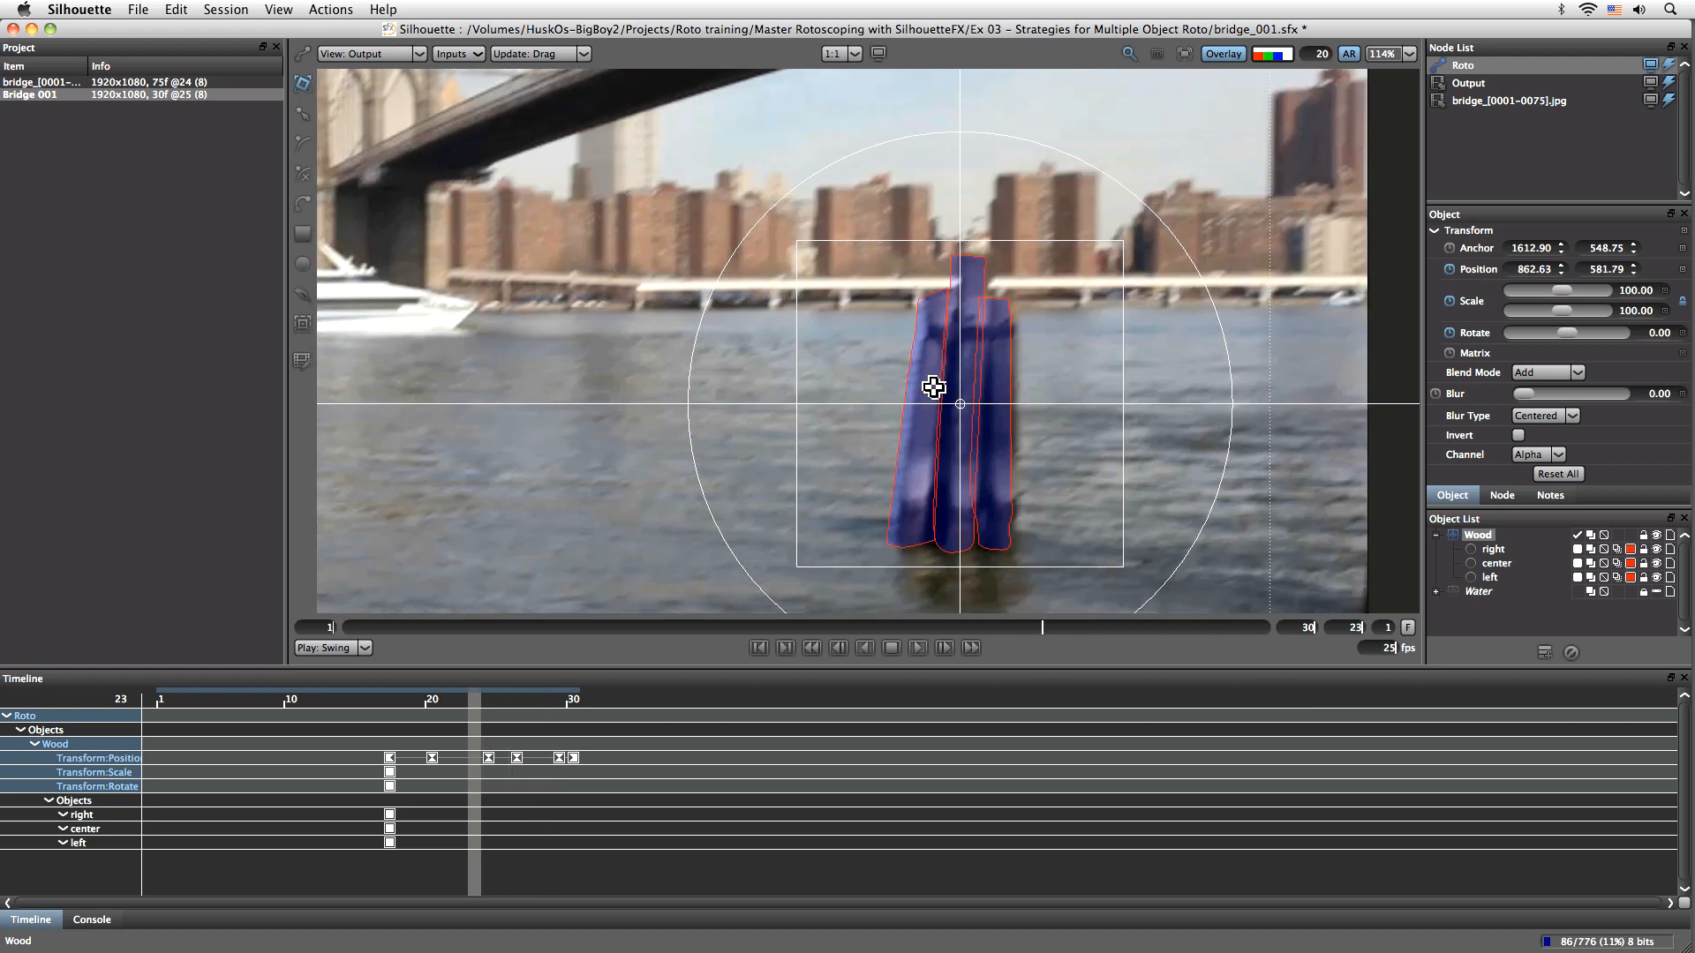
left_click_drag(992, 443, 989, 442)
left_click_drag(1105, 626, 1201, 623)
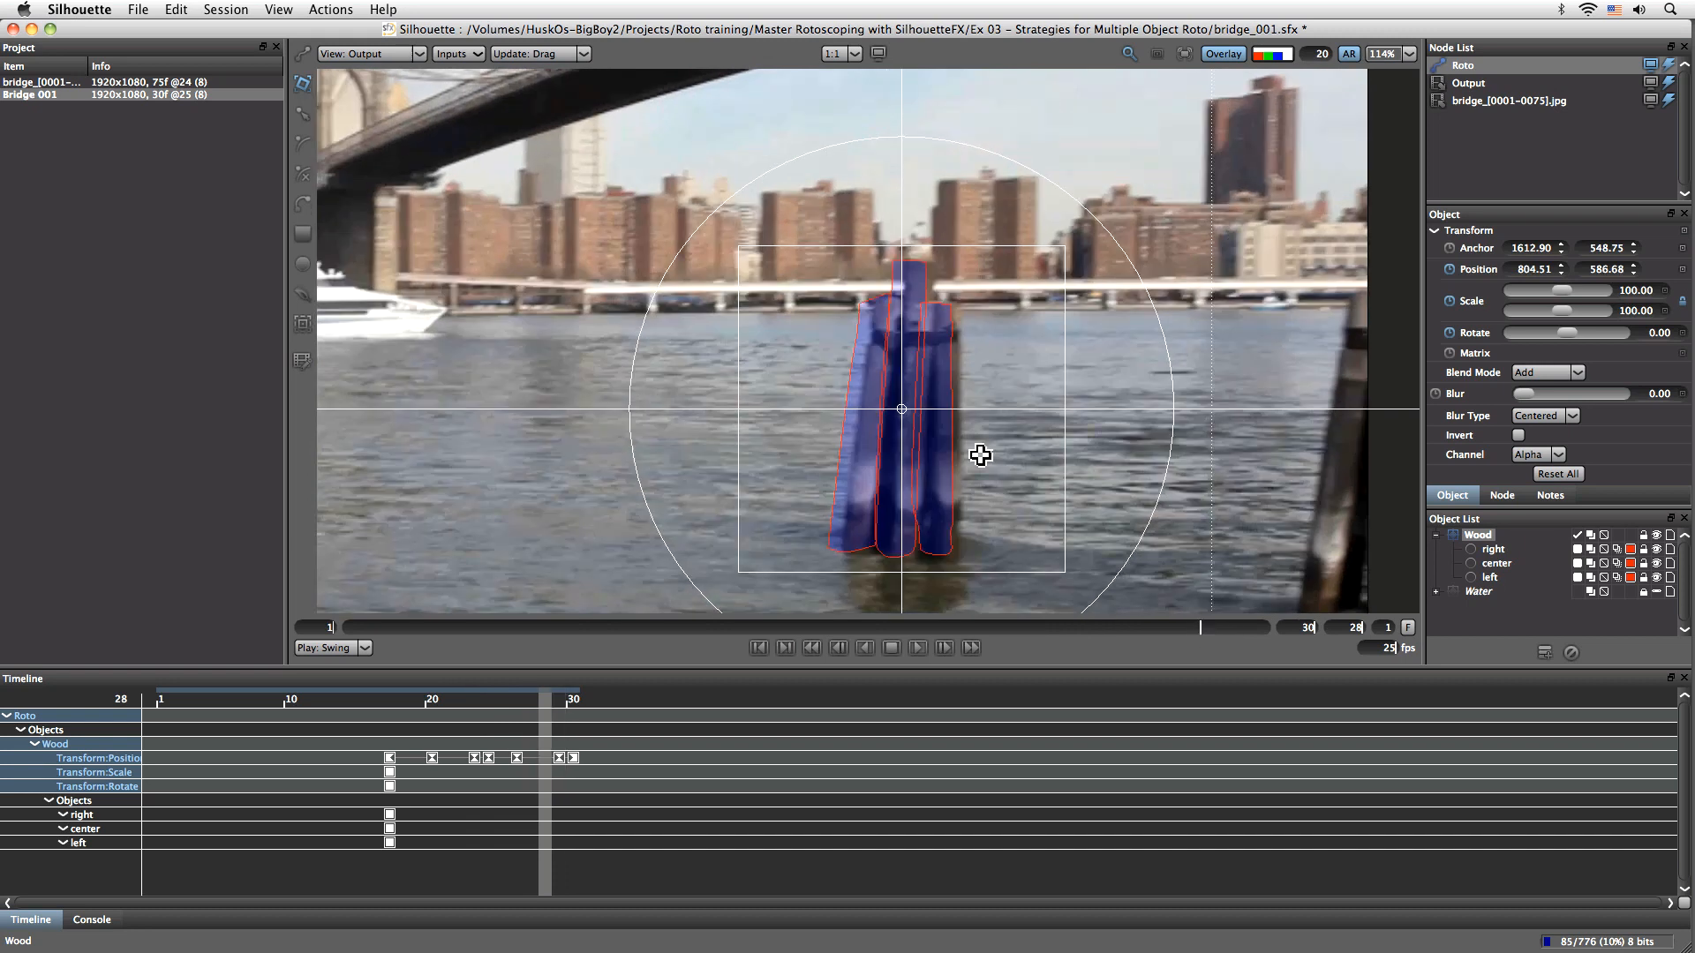
left_click_drag(927, 452, 945, 463)
Keyframe the Wood layer's position over the pilings at frames 18, 15 and 13
left_click_drag(1197, 628, 728, 629)
left_click_drag(1092, 356, 1101, 427)
key("x")
key("x")
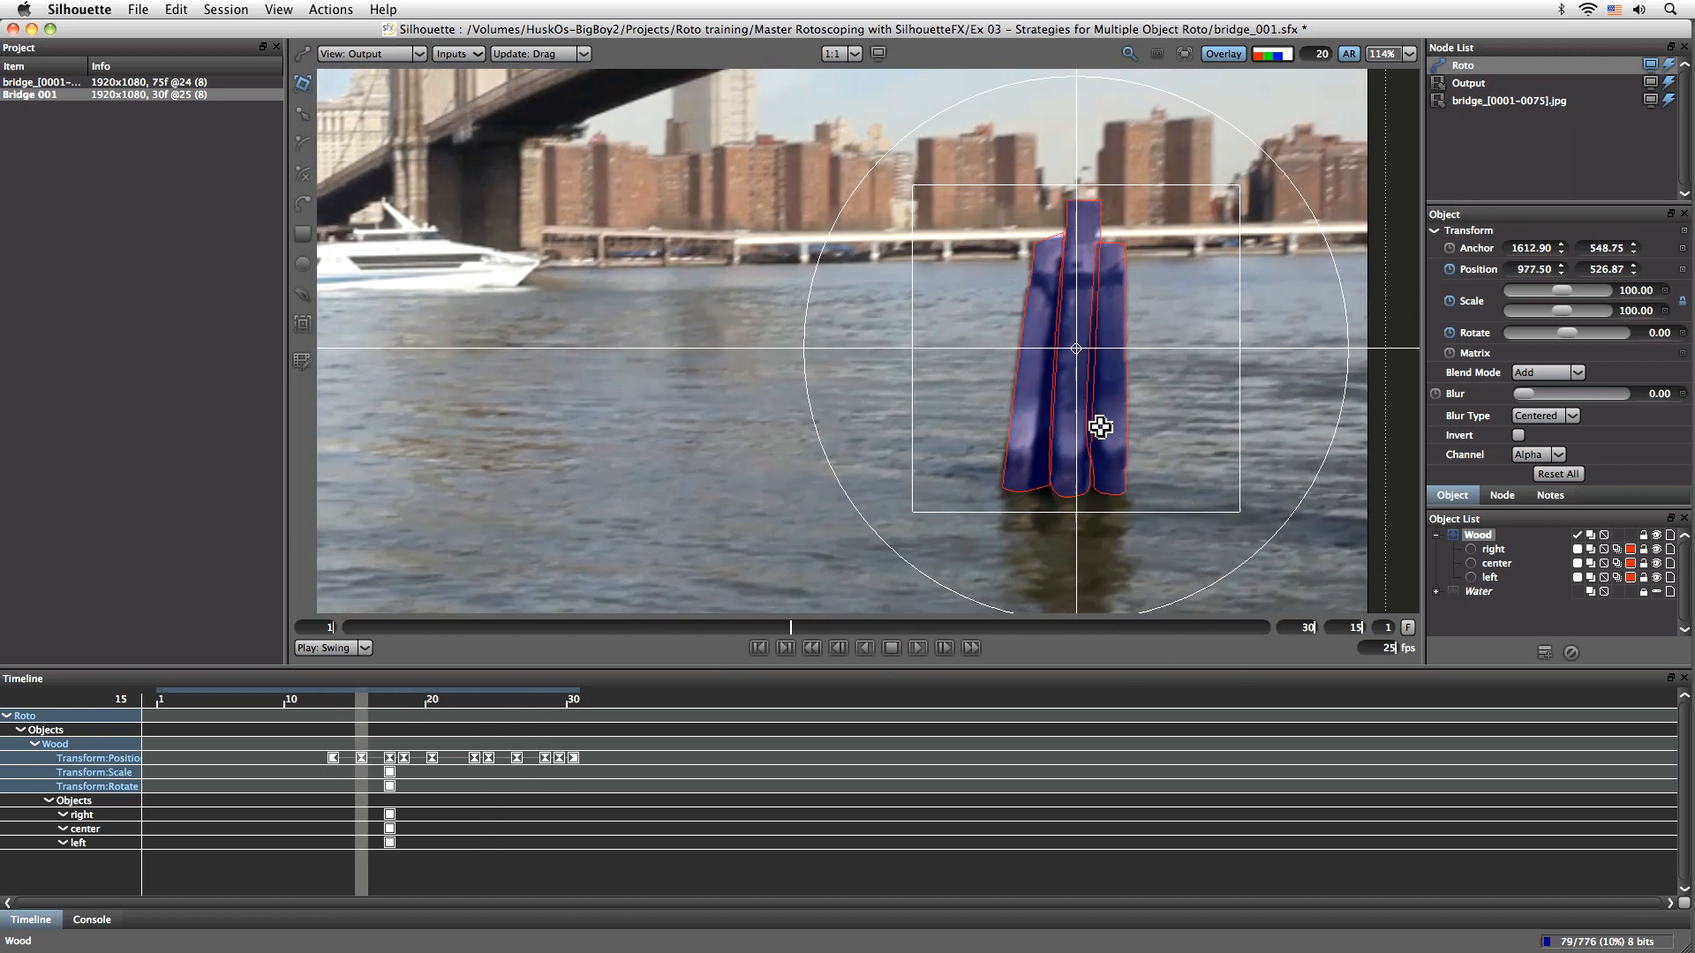
Match the Wood layer to the pilings at frames 11 and 7, adjusting position and rotation, plus a slight enlargement at frame 7
left_click_drag(765, 628, 652, 634)
left_click_drag(1115, 460, 1147, 415)
left_click_drag(610, 629, 544, 632)
left_click_drag(1109, 393, 1124, 363)
left_click_drag(1306, 476, 1306, 475)
left_click_drag(1152, 344, 1152, 350)
left_click_drag(947, 113, 944, 117)
Keyframe the Wood layer's position at frames 3, 1, 4 and 9 to keep the shapes aligned with the pilings
left_click_drag(247, 703, 191, 705)
left_click_drag(1111, 365, 1132, 367)
left_click_drag(190, 704, 155, 703)
left_click_drag(1150, 325, 1147, 340)
left_click_drag(163, 703, 205, 703)
left_click_drag(1112, 444, 1108, 447)
left_click_drag(206, 704, 248, 703)
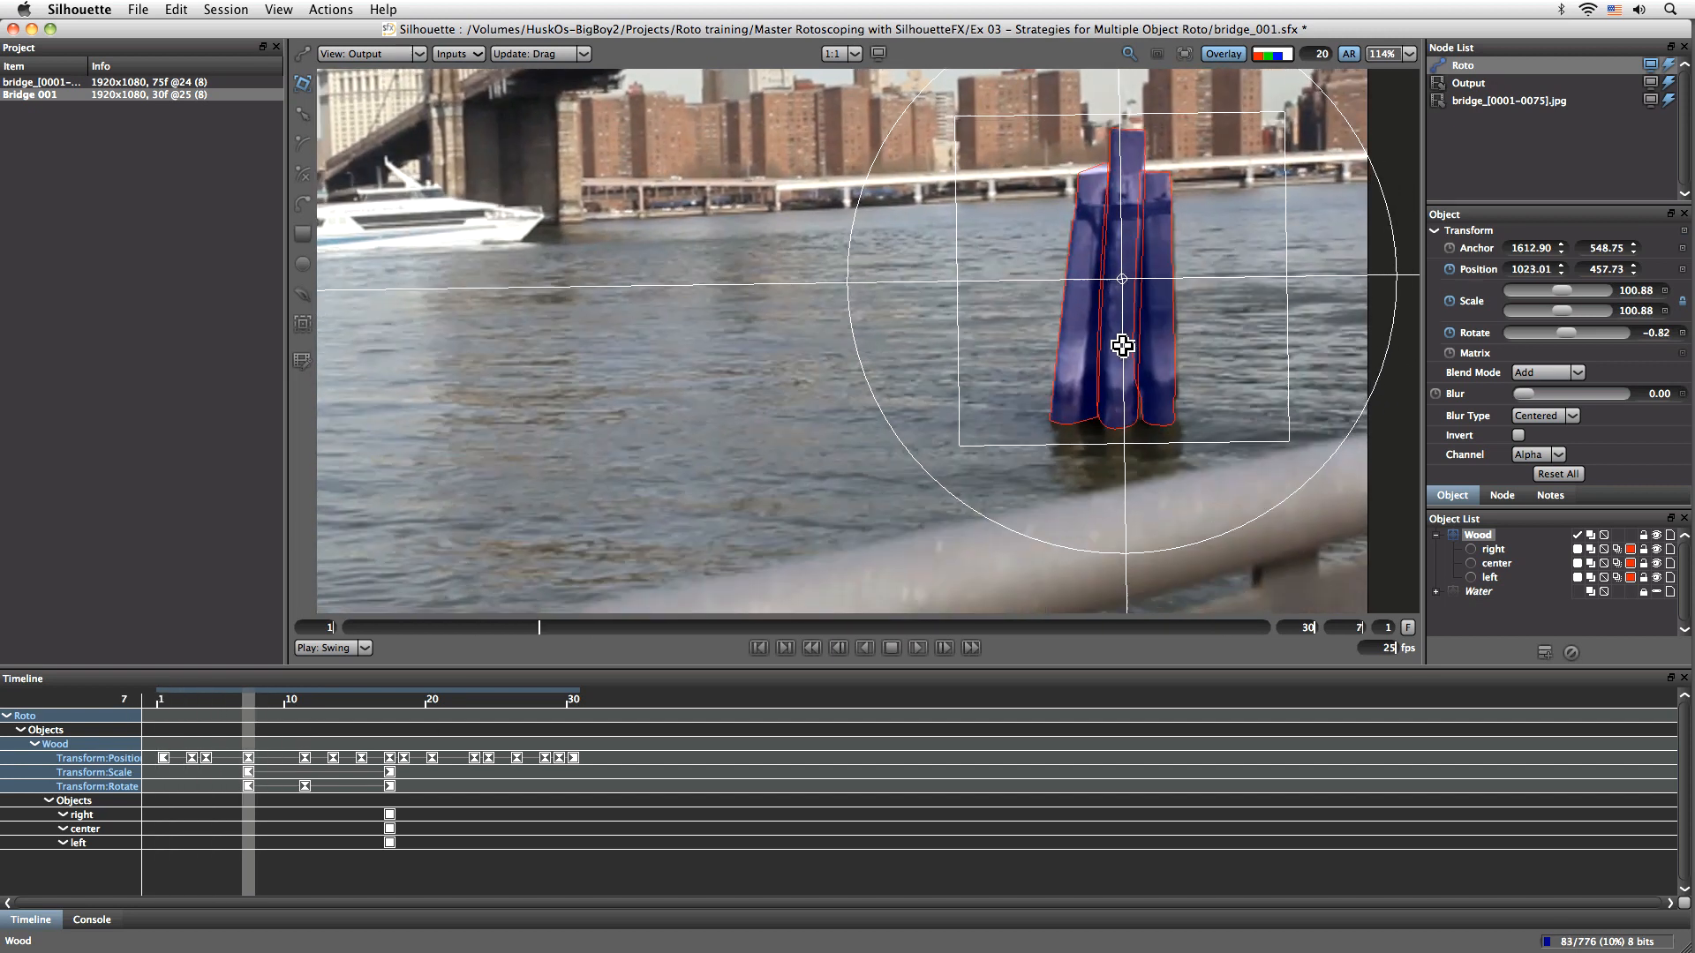
key("l")
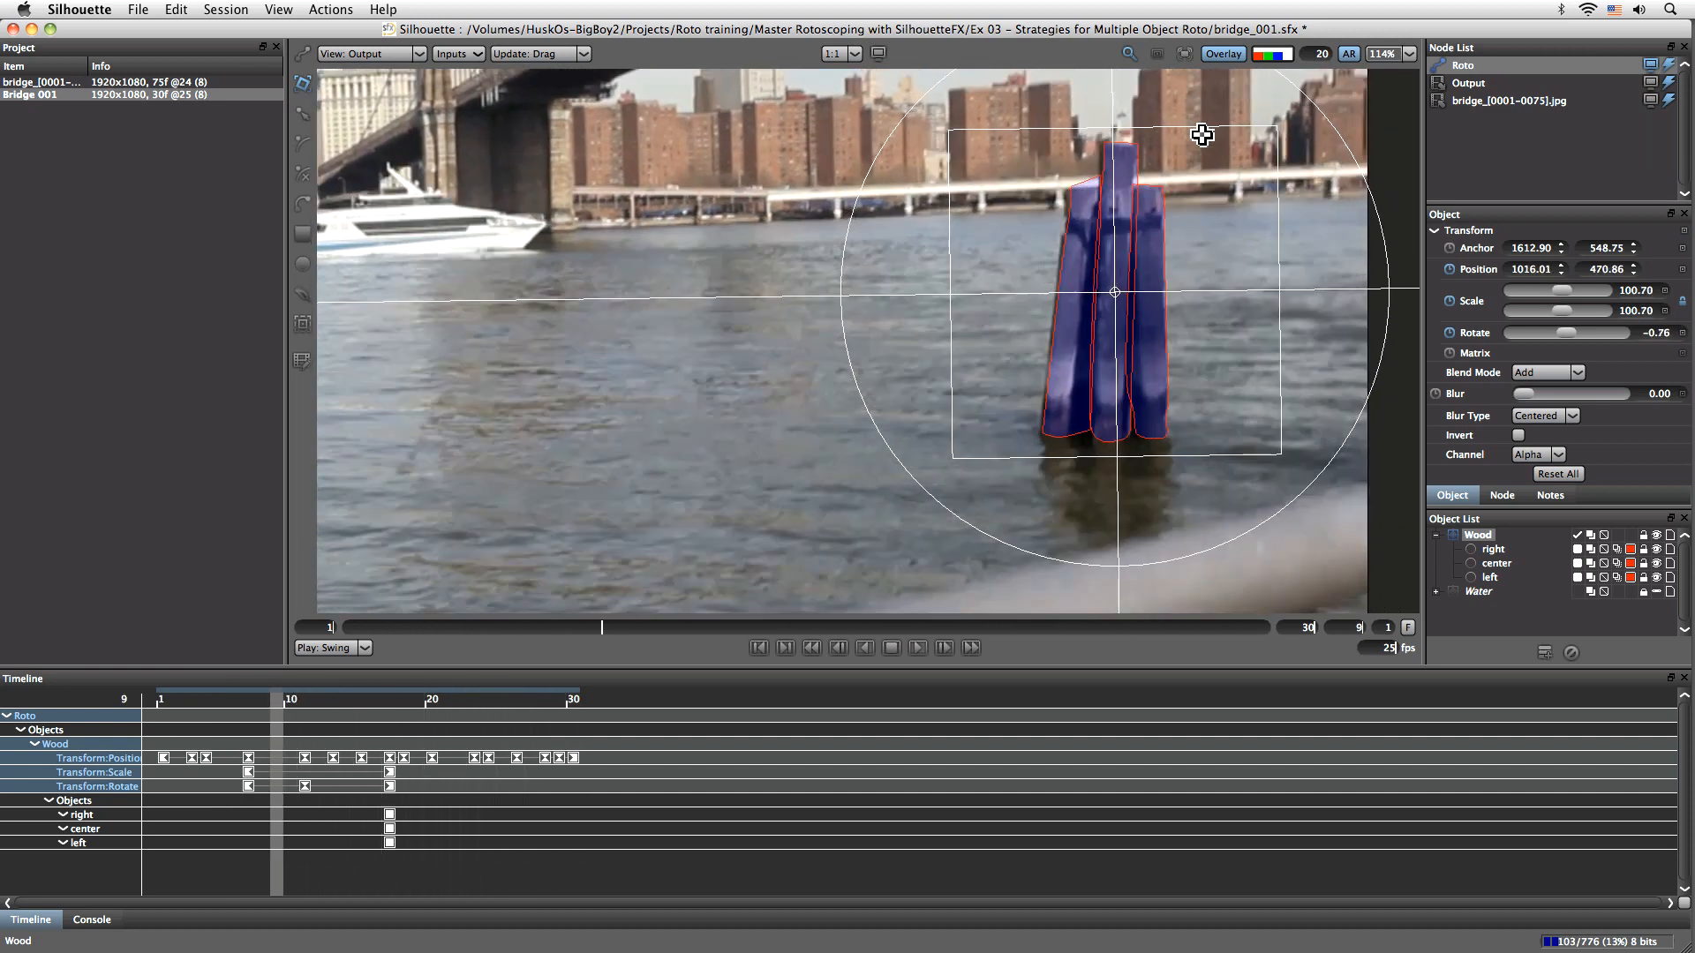
left_click_drag(1112, 352, 1107, 350)
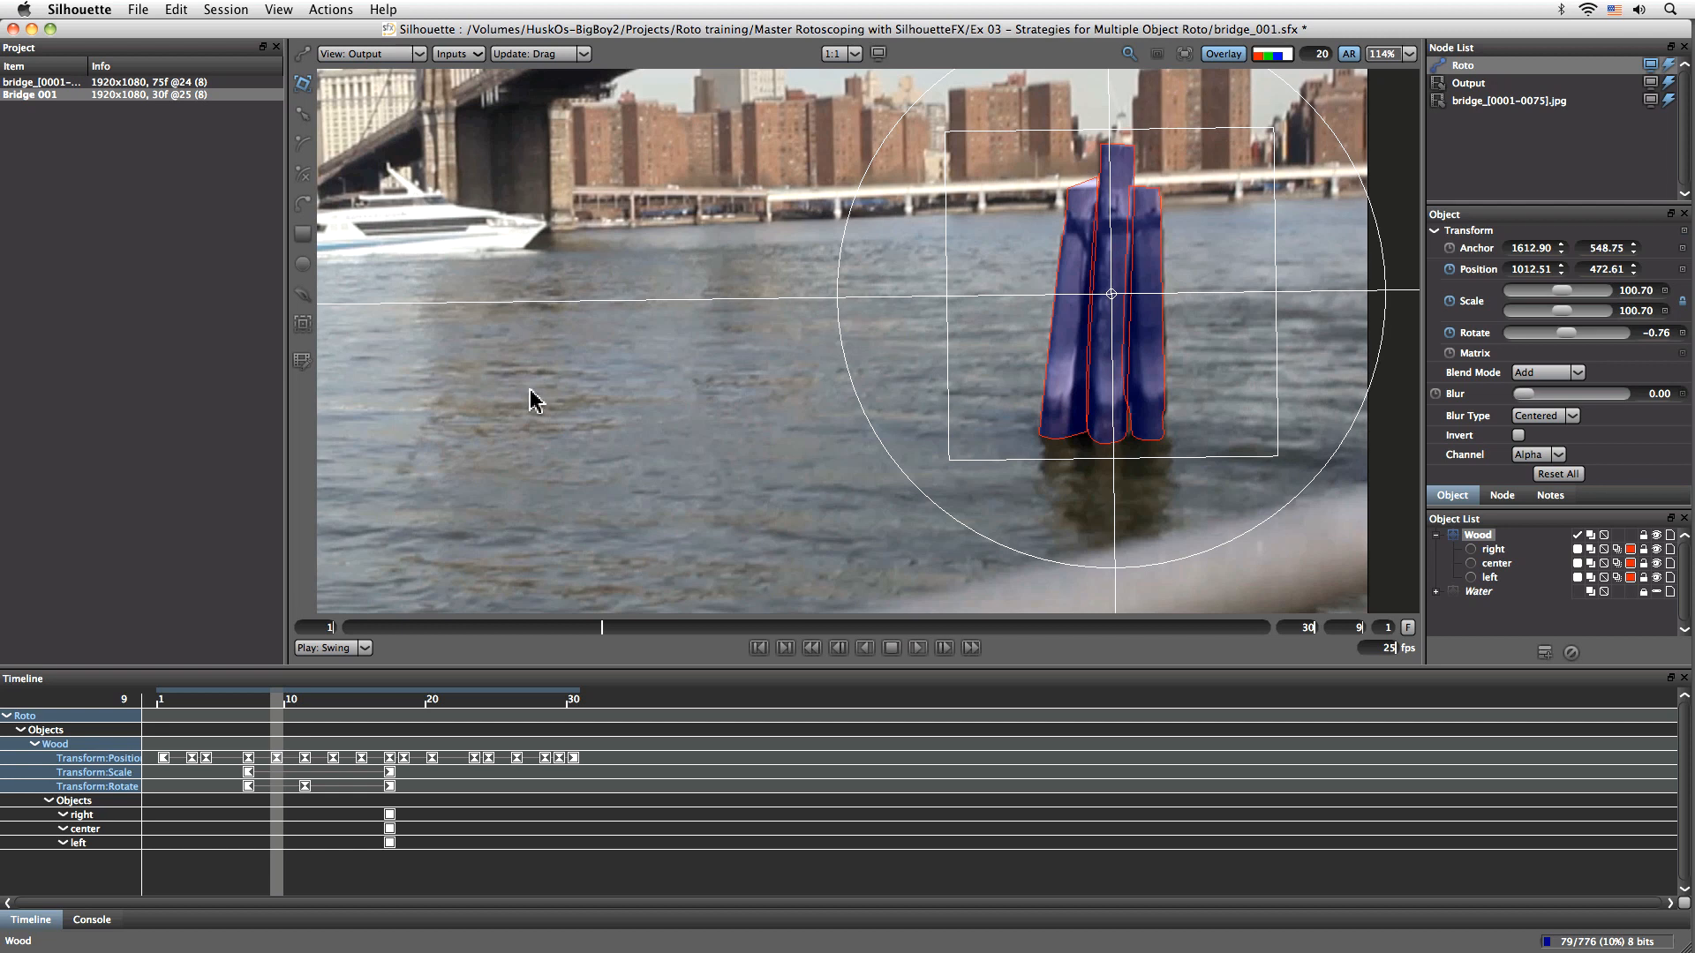
Deselect and collapse the Wood layer, and hide it to leave the railing footage unobstructed
left_click(1471, 624)
left_click(1435, 535)
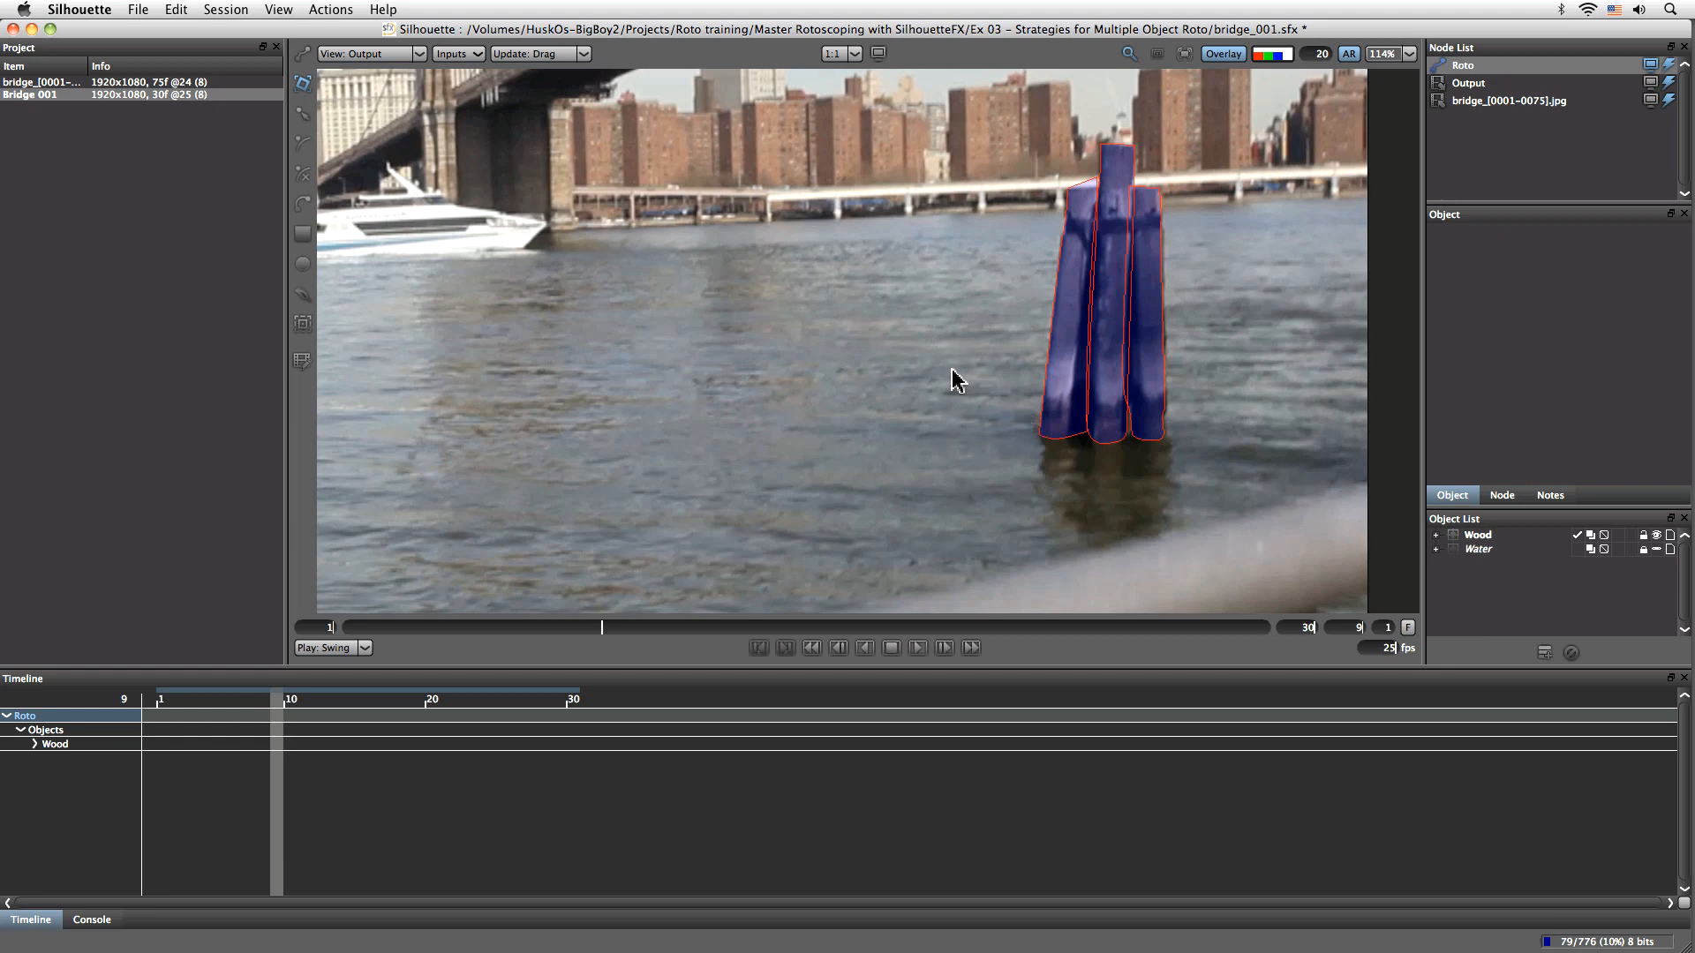
key("o")
left_click_drag(867, 529, 1012, 308)
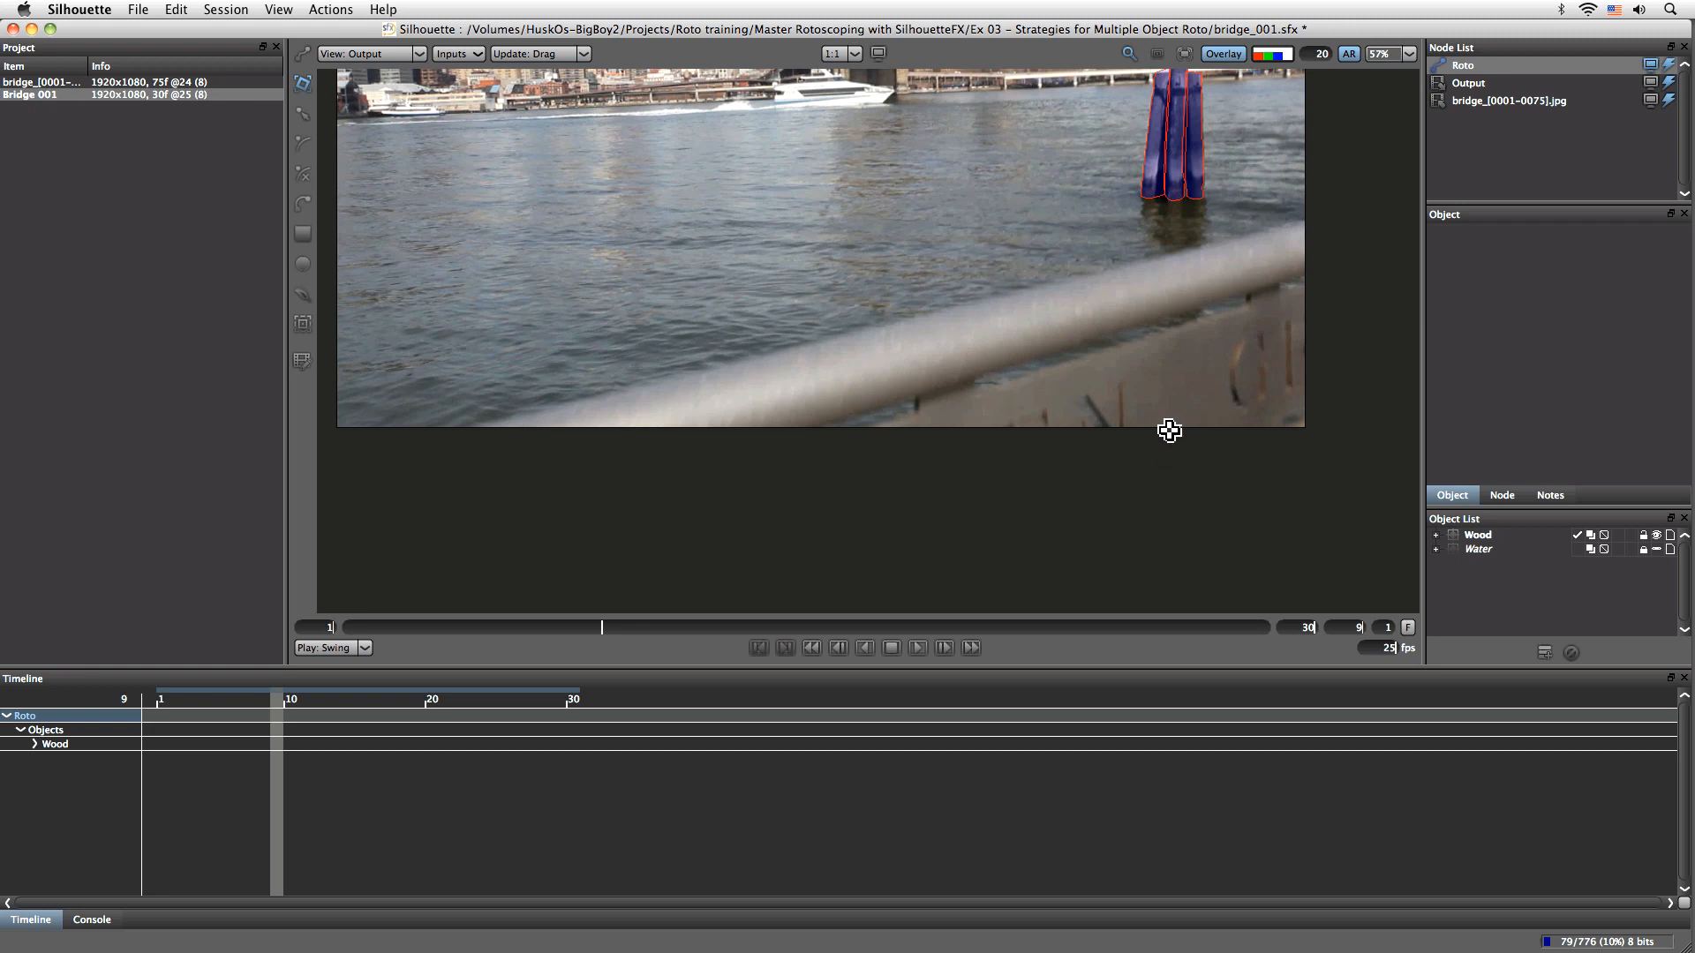
left_click_drag(1172, 412, 1183, 457)
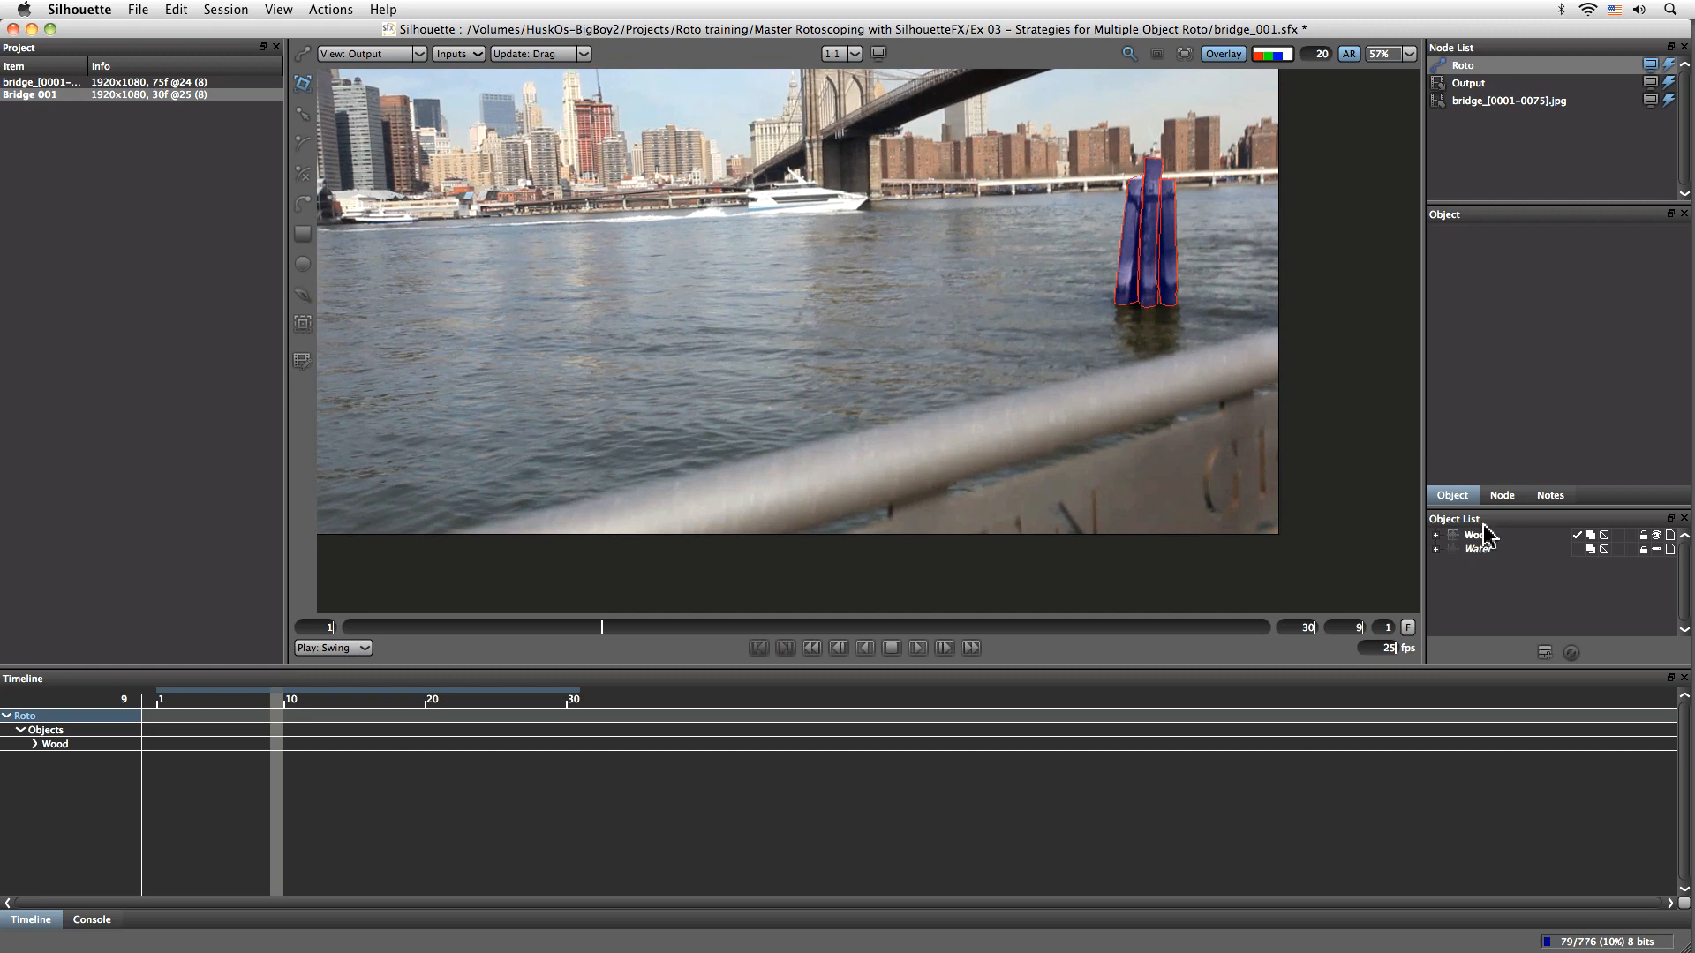
left_click(1642, 537)
left_click(1656, 537)
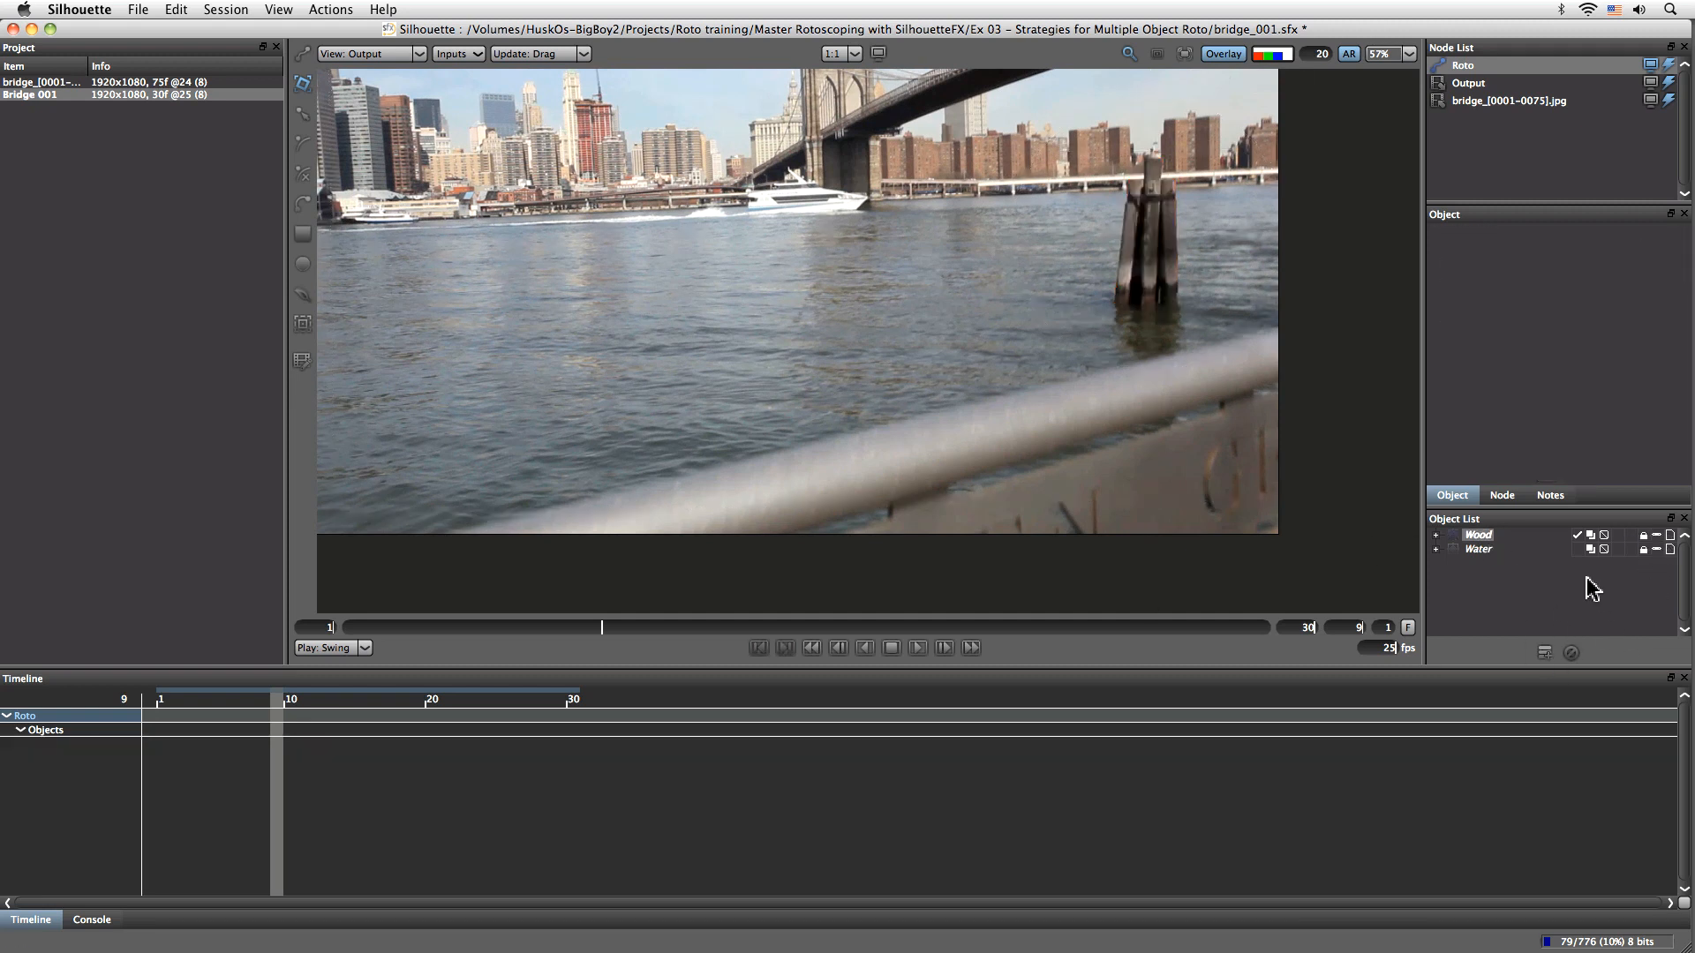
Add a new layer named Railings above the Wood layer
left_click(1544, 654)
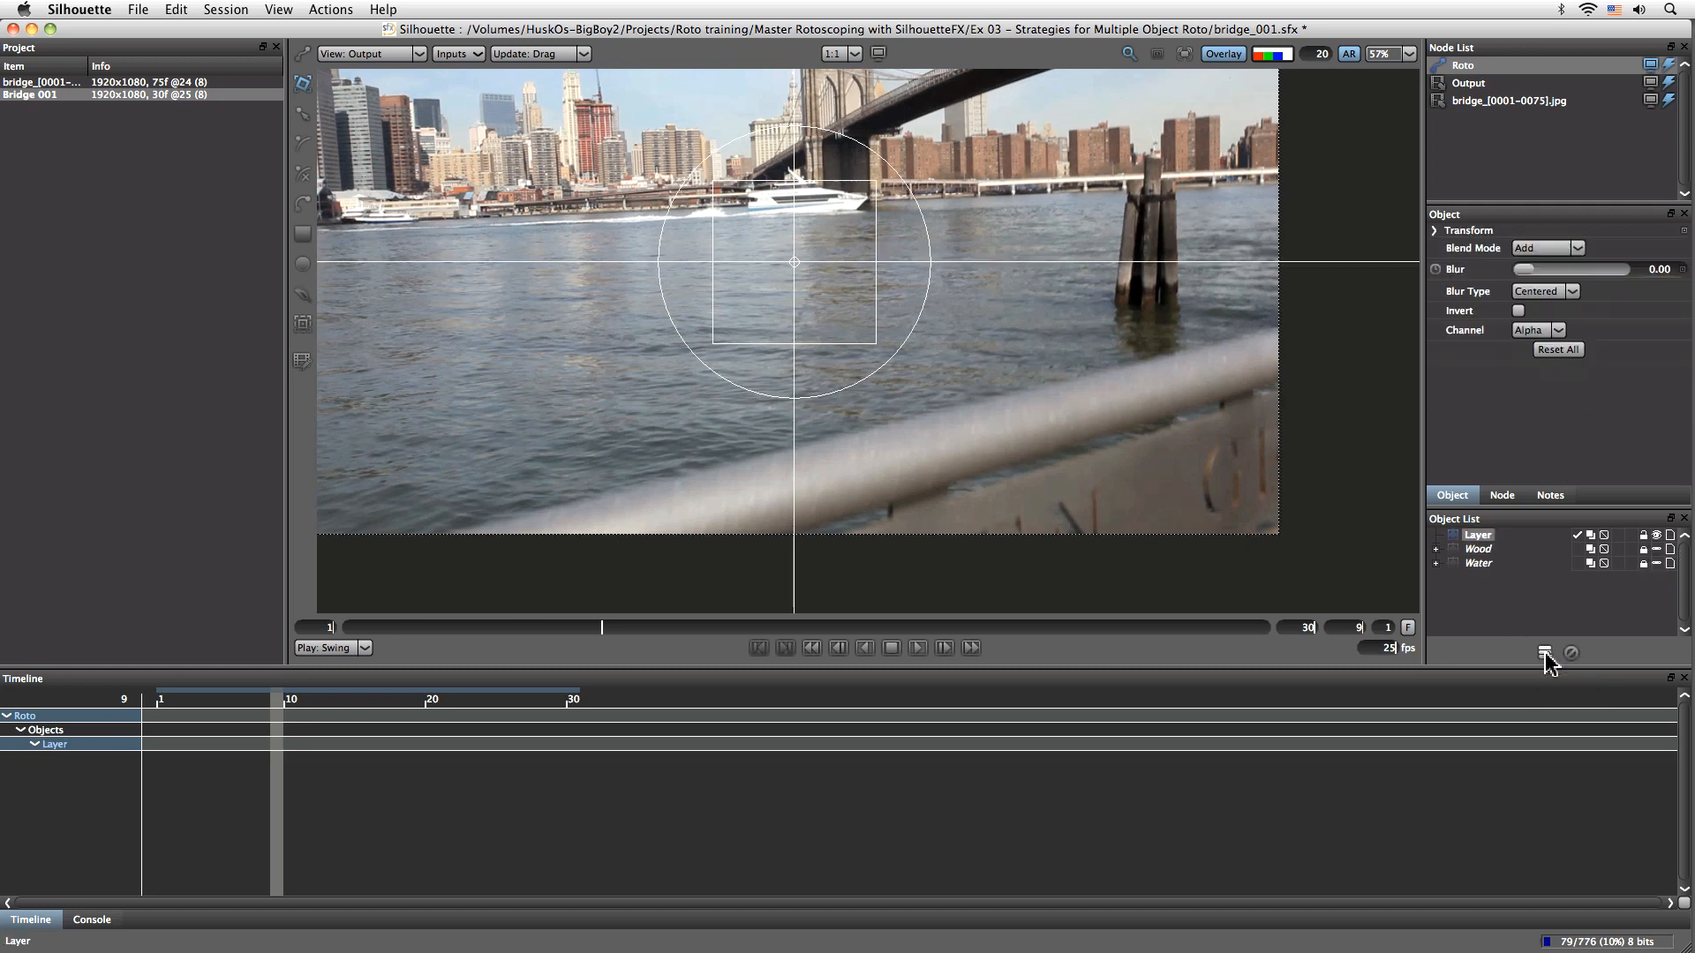
double_click(1478, 534)
type("Railings")
key("Return")
Draw a square shape over the railing at frame 1, extending past the sides and lower edge of the image
mouse_move(602, 627)
left_mouse_down()
mouse_move(351, 627)
mouse_move(795, 632)
mouse_move(308, 626)
mouse_move(424, 625)
mouse_move(311, 611)
left_mouse_up()
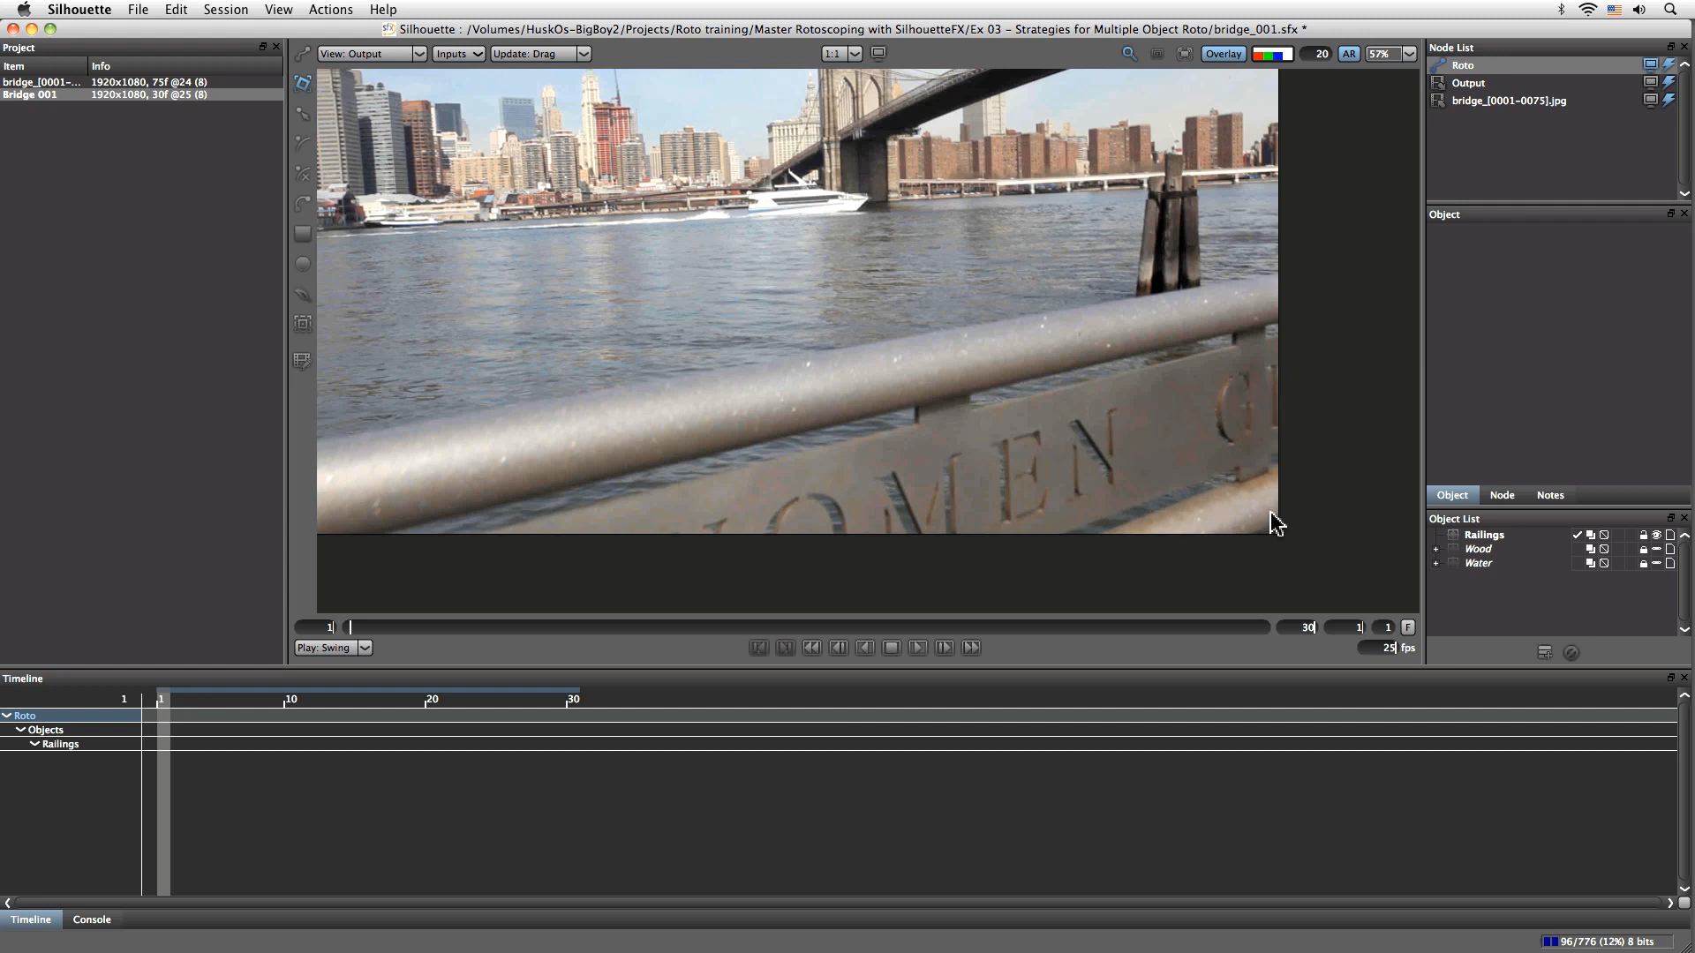
left_click_drag(854, 459, 893, 407)
key("o")
left_click(303, 233)
mouse_move(554, 341)
left_mouse_down()
mouse_move(780, 466)
mouse_move(1171, 518)
left_mouse_up()
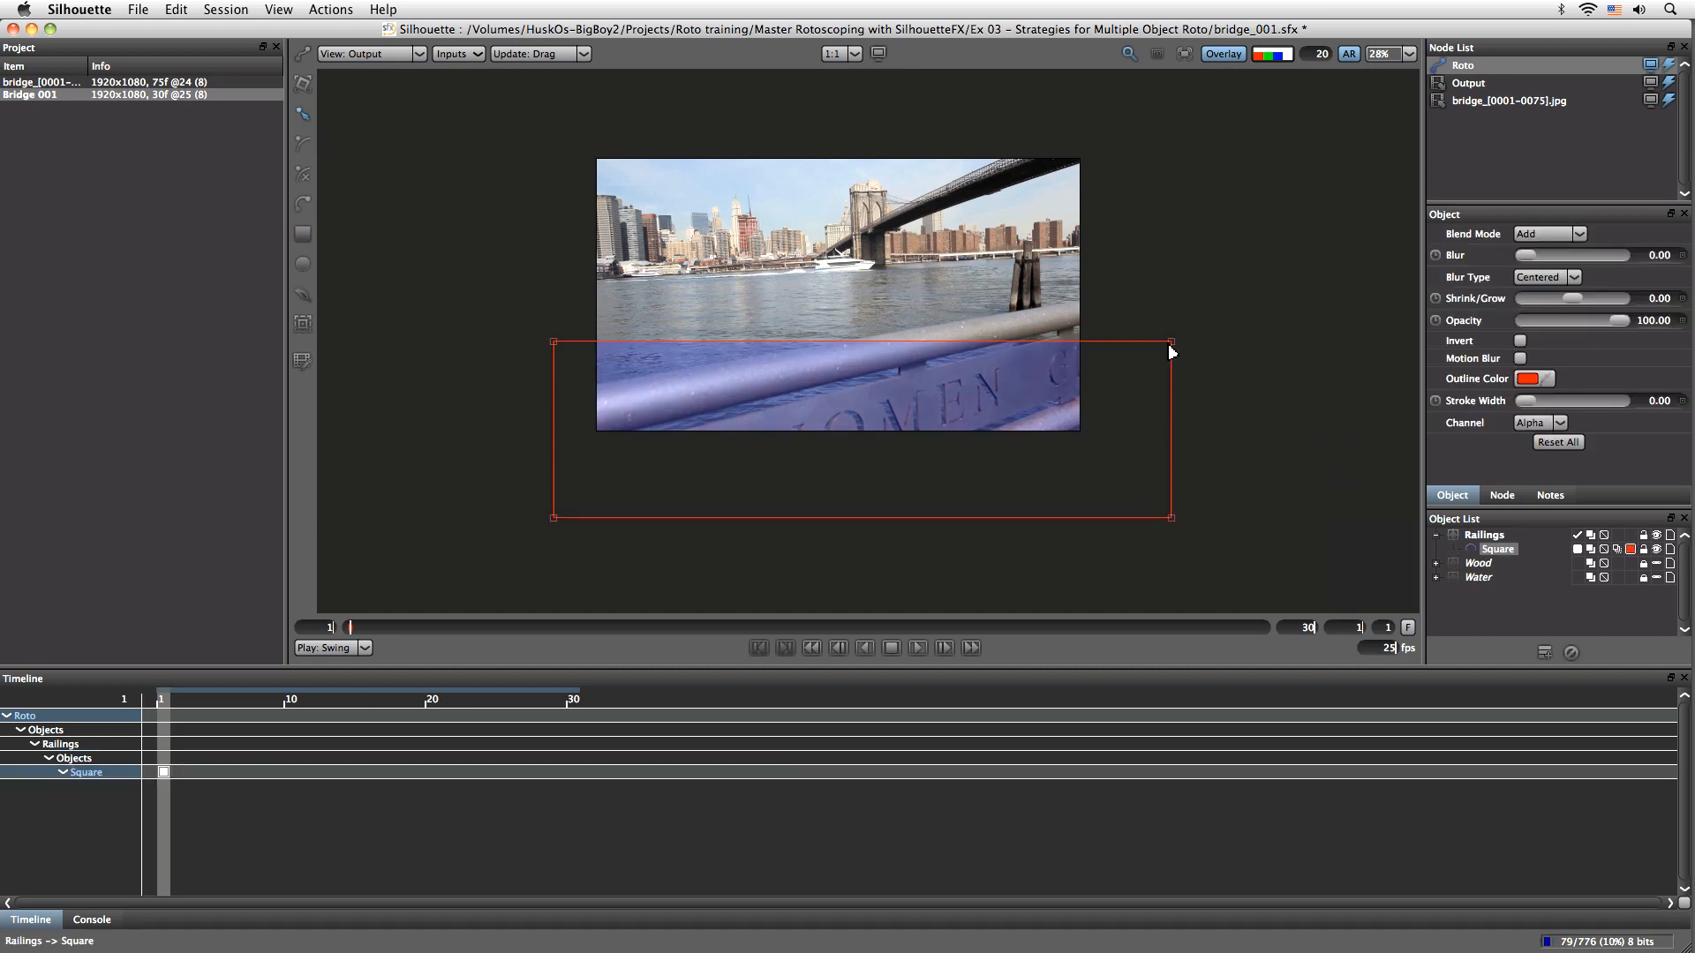
Reshape the square's four corners so its upper edge follows the handrail and its lower edge slopes beneath the frame
left_click_drag(1173, 343, 1164, 293)
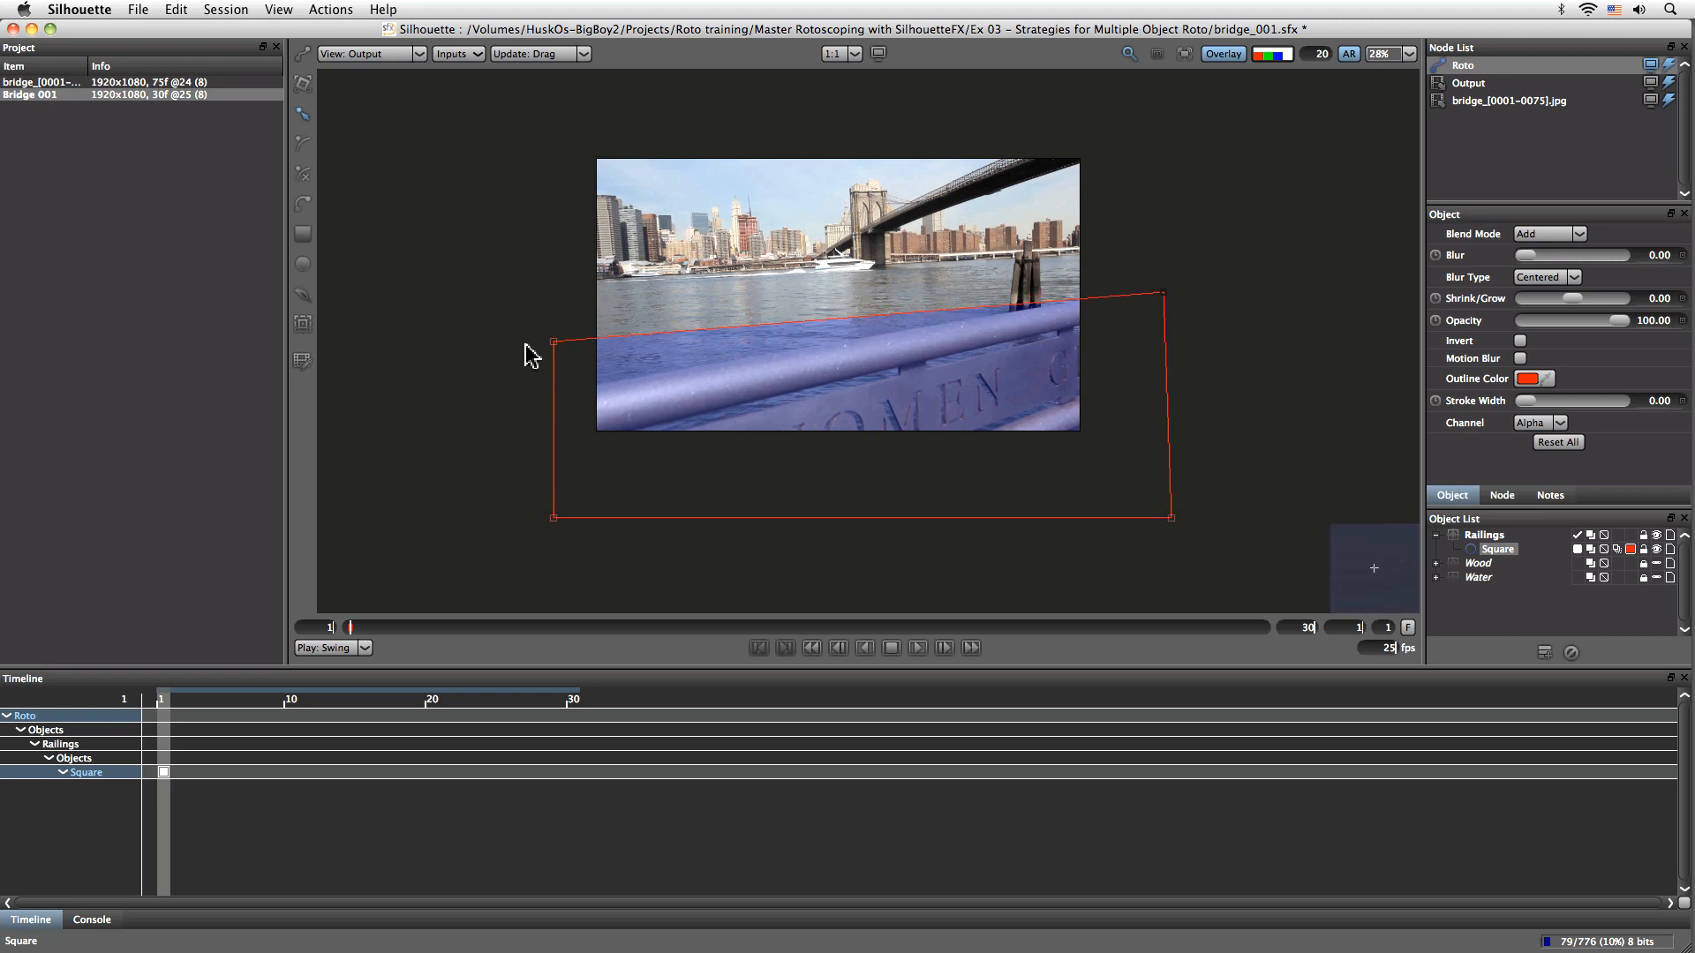
left_click_drag(548, 345, 554, 392)
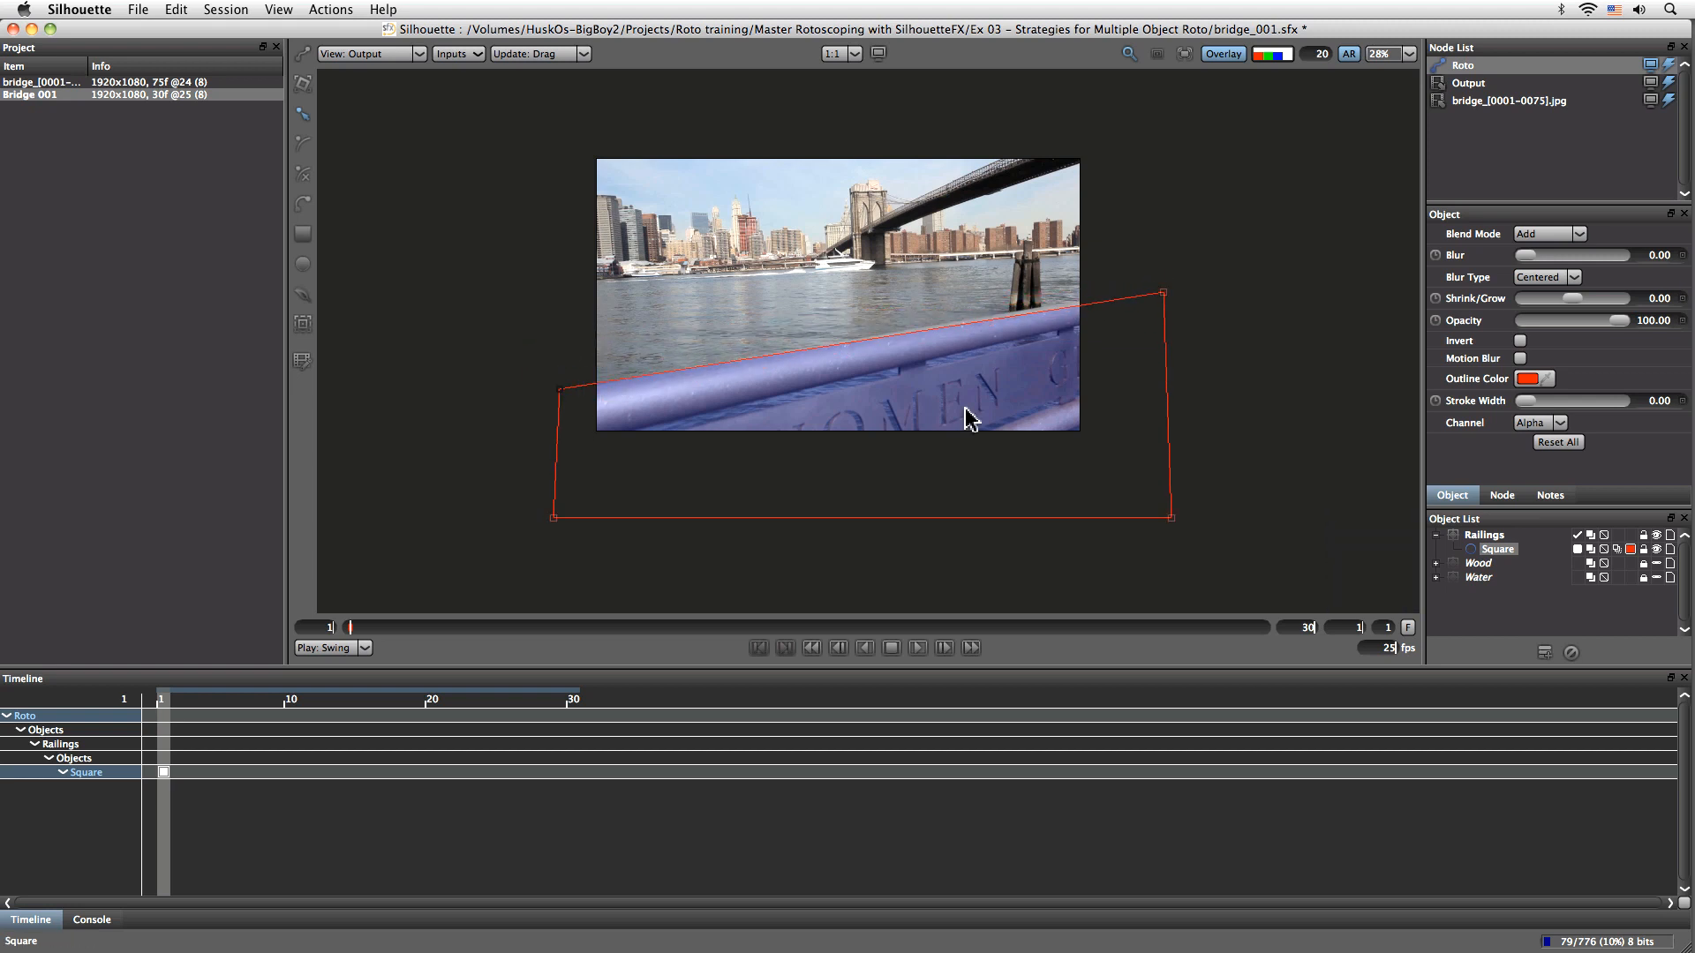
left_click_drag(1181, 519, 1183, 443)
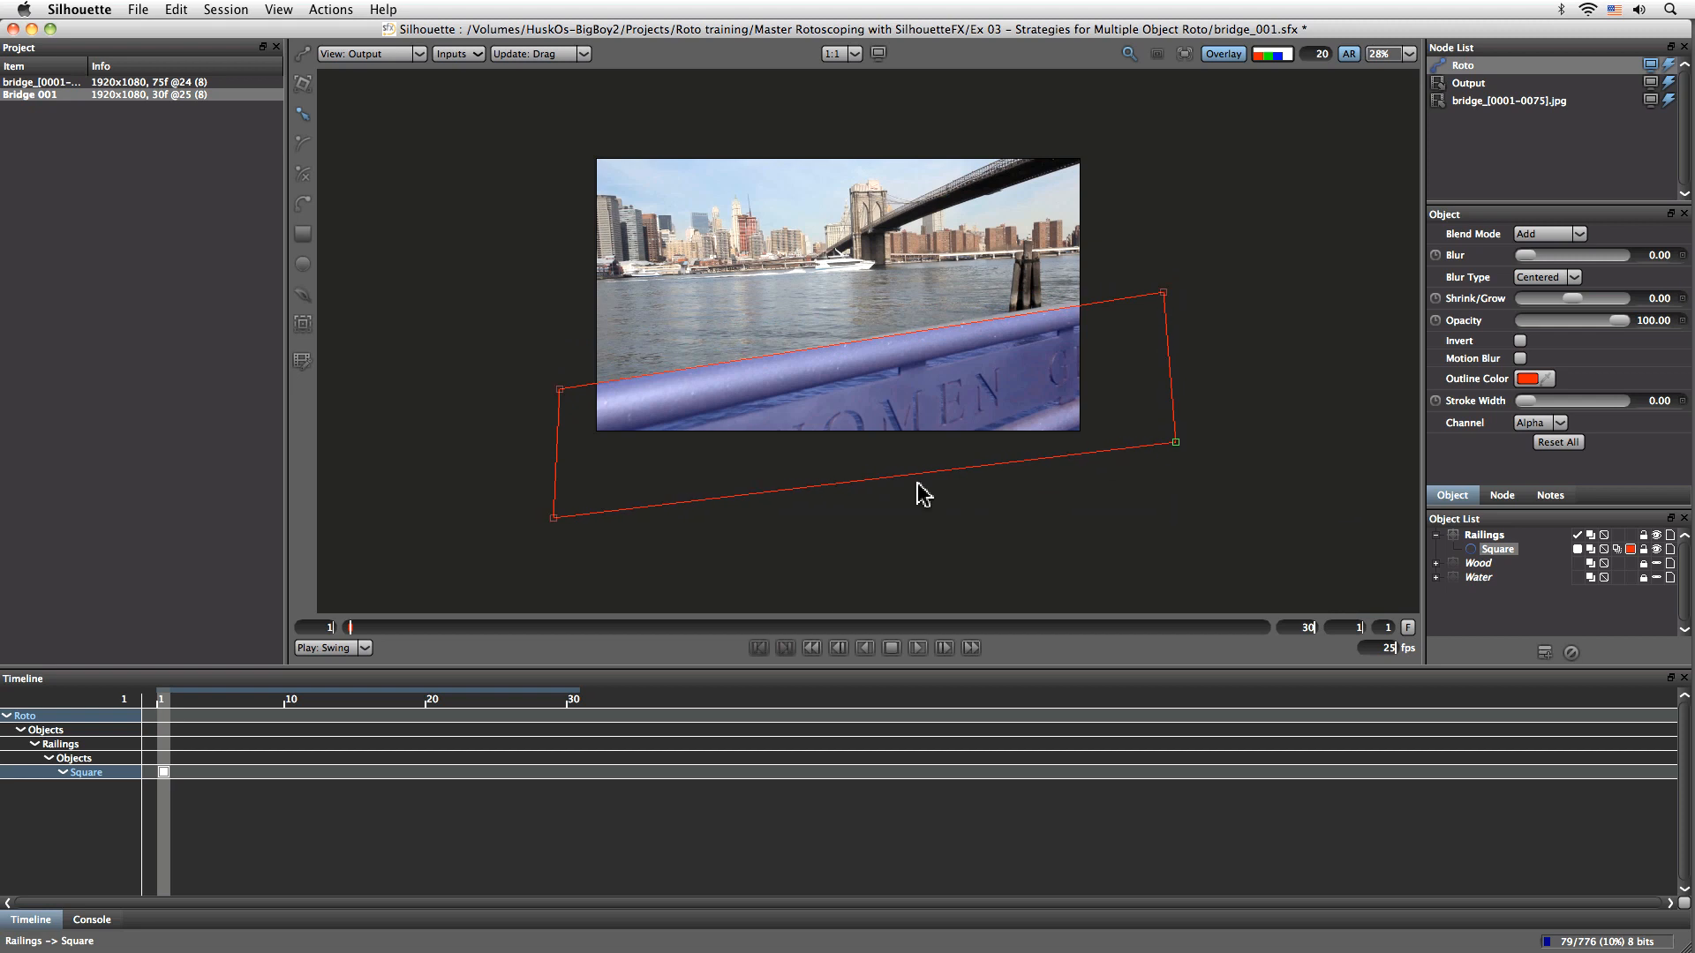
mouse_move(555, 525)
left_mouse_down()
mouse_move(574, 562)
mouse_move(561, 548)
left_mouse_up()
left_click_drag(343, 628, 309, 634)
left_click_drag(1164, 292, 1160, 287)
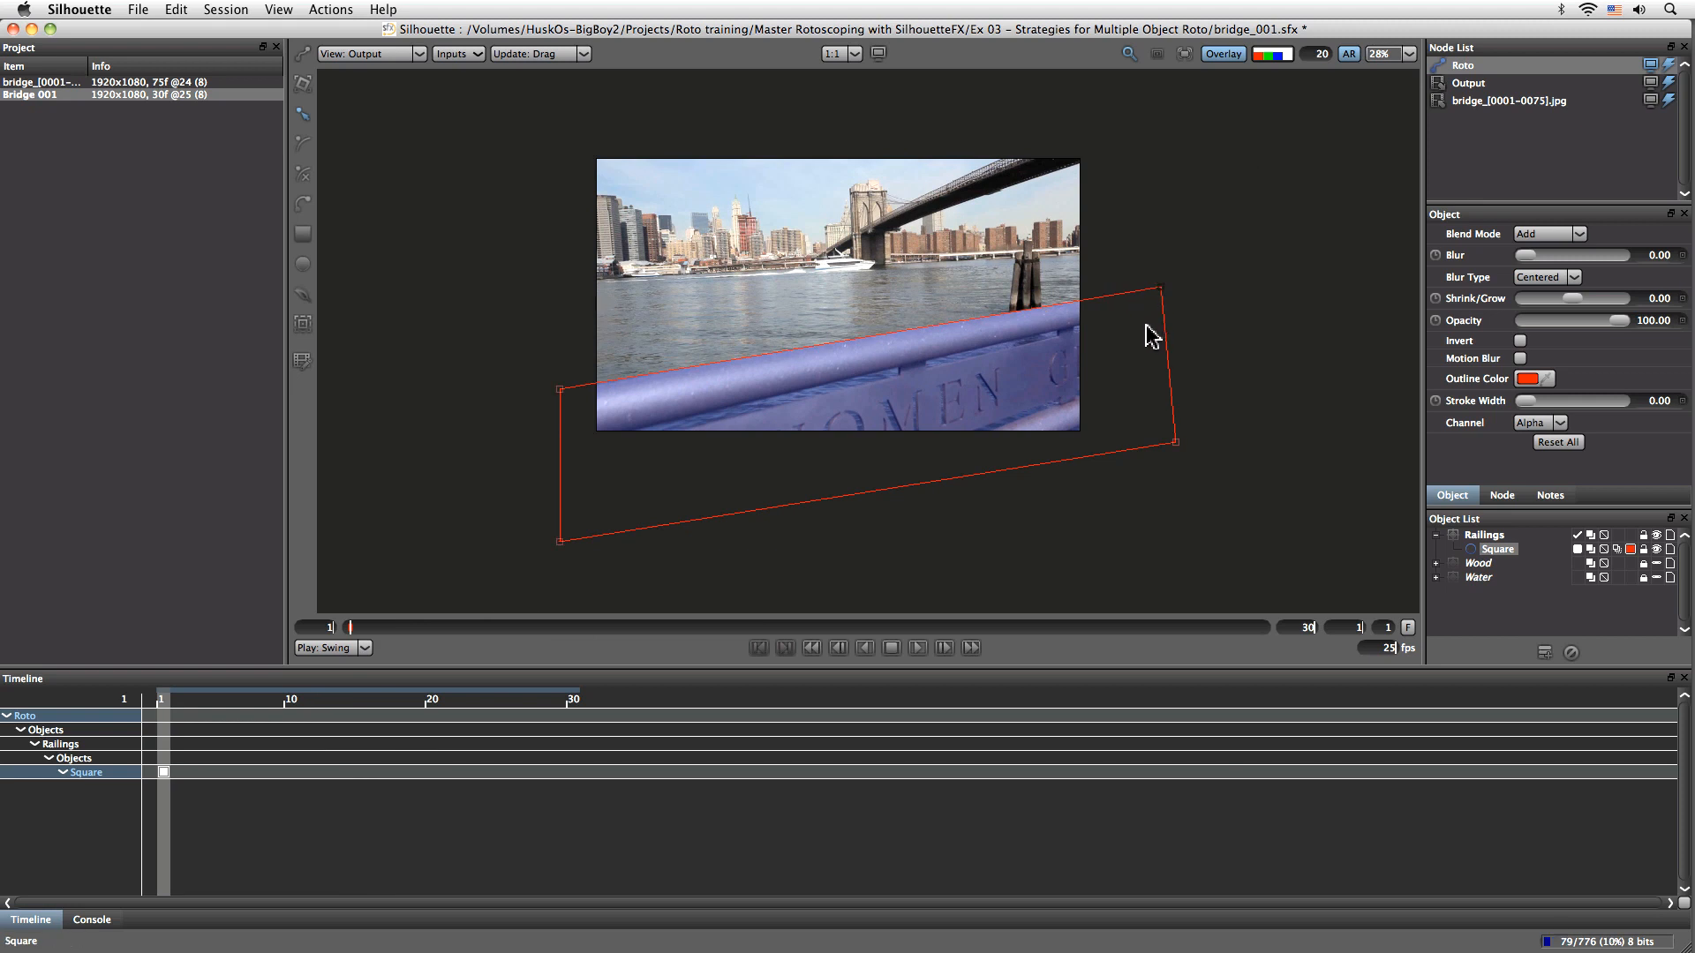
Examine the handrail's edge, the gaps beneath it and the panel's cut-out lettering up close at frame 1
key("i")
key("i")
left_click_drag(1001, 381, 1138, 500)
mouse_move(1334, 255)
left_mouse_down()
mouse_move(1328, 306)
mouse_move(1334, 255)
left_mouse_up()
left_click_drag(821, 564, 1077, 424)
left_click_drag(859, 465, 1280, 397)
left_click_drag(679, 459, 1254, 330)
left_click_drag(973, 399, 1249, 396)
left_click_drag(498, 324, 487, 327)
left_click_drag(1136, 512, 605, 450)
left_click_drag(1201, 273, 703, 416)
left_click_drag(977, 431, 828, 418)
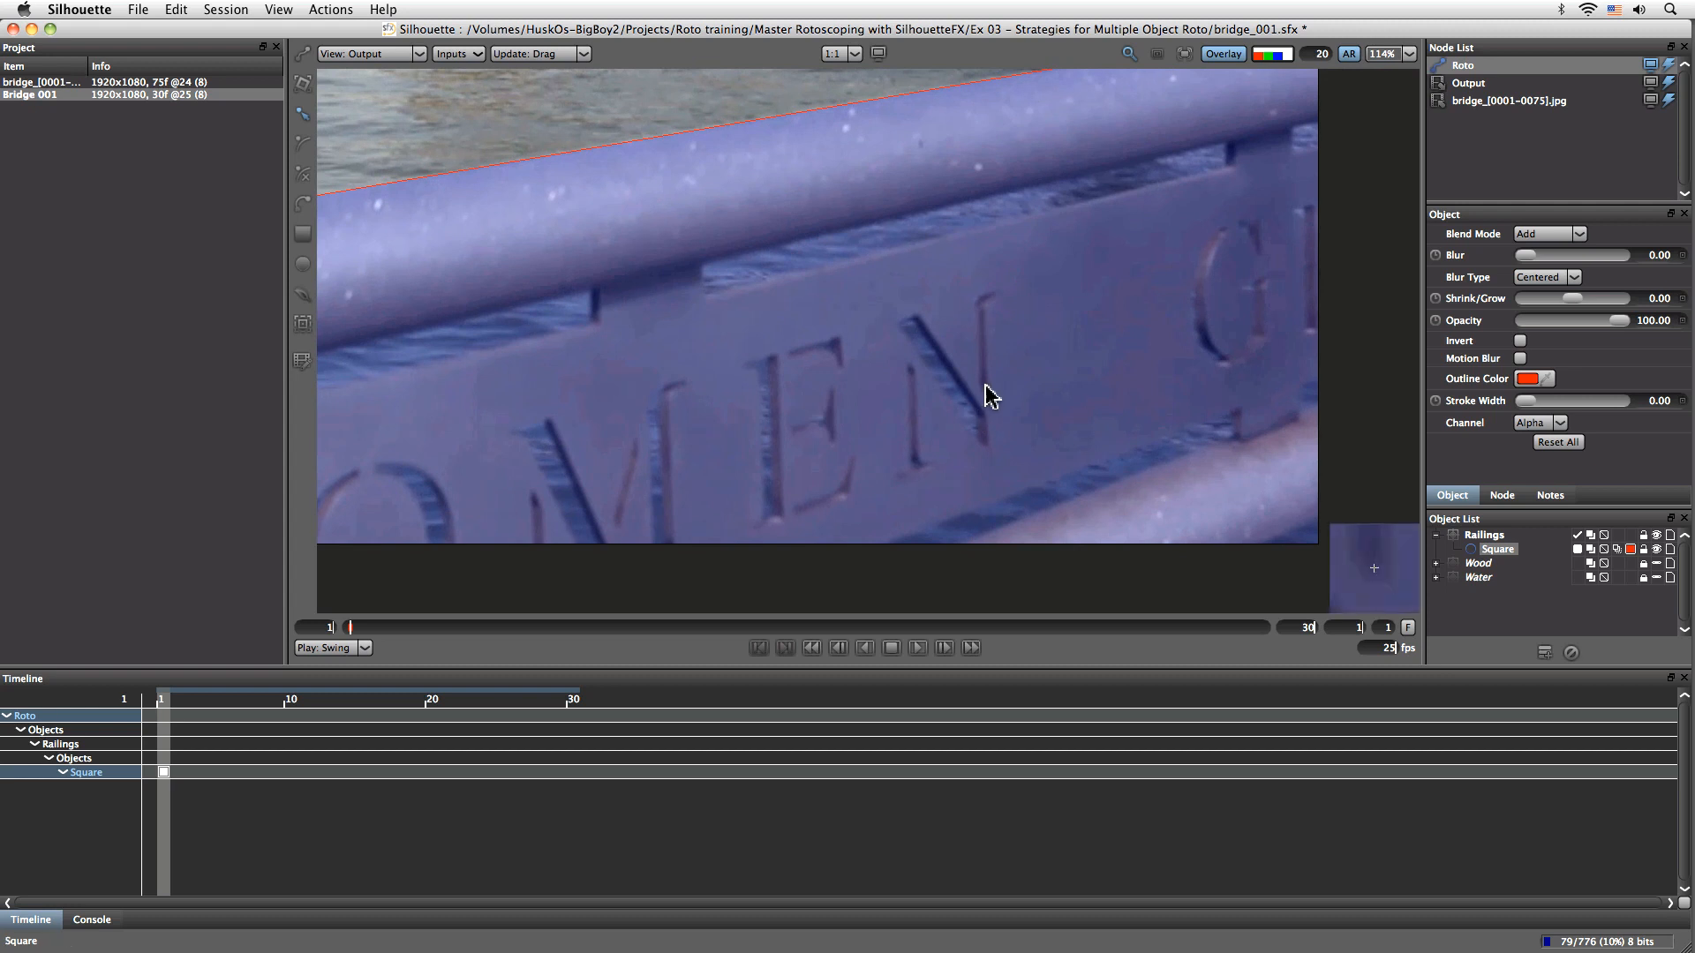
left_click_drag(821, 413, 1075, 439)
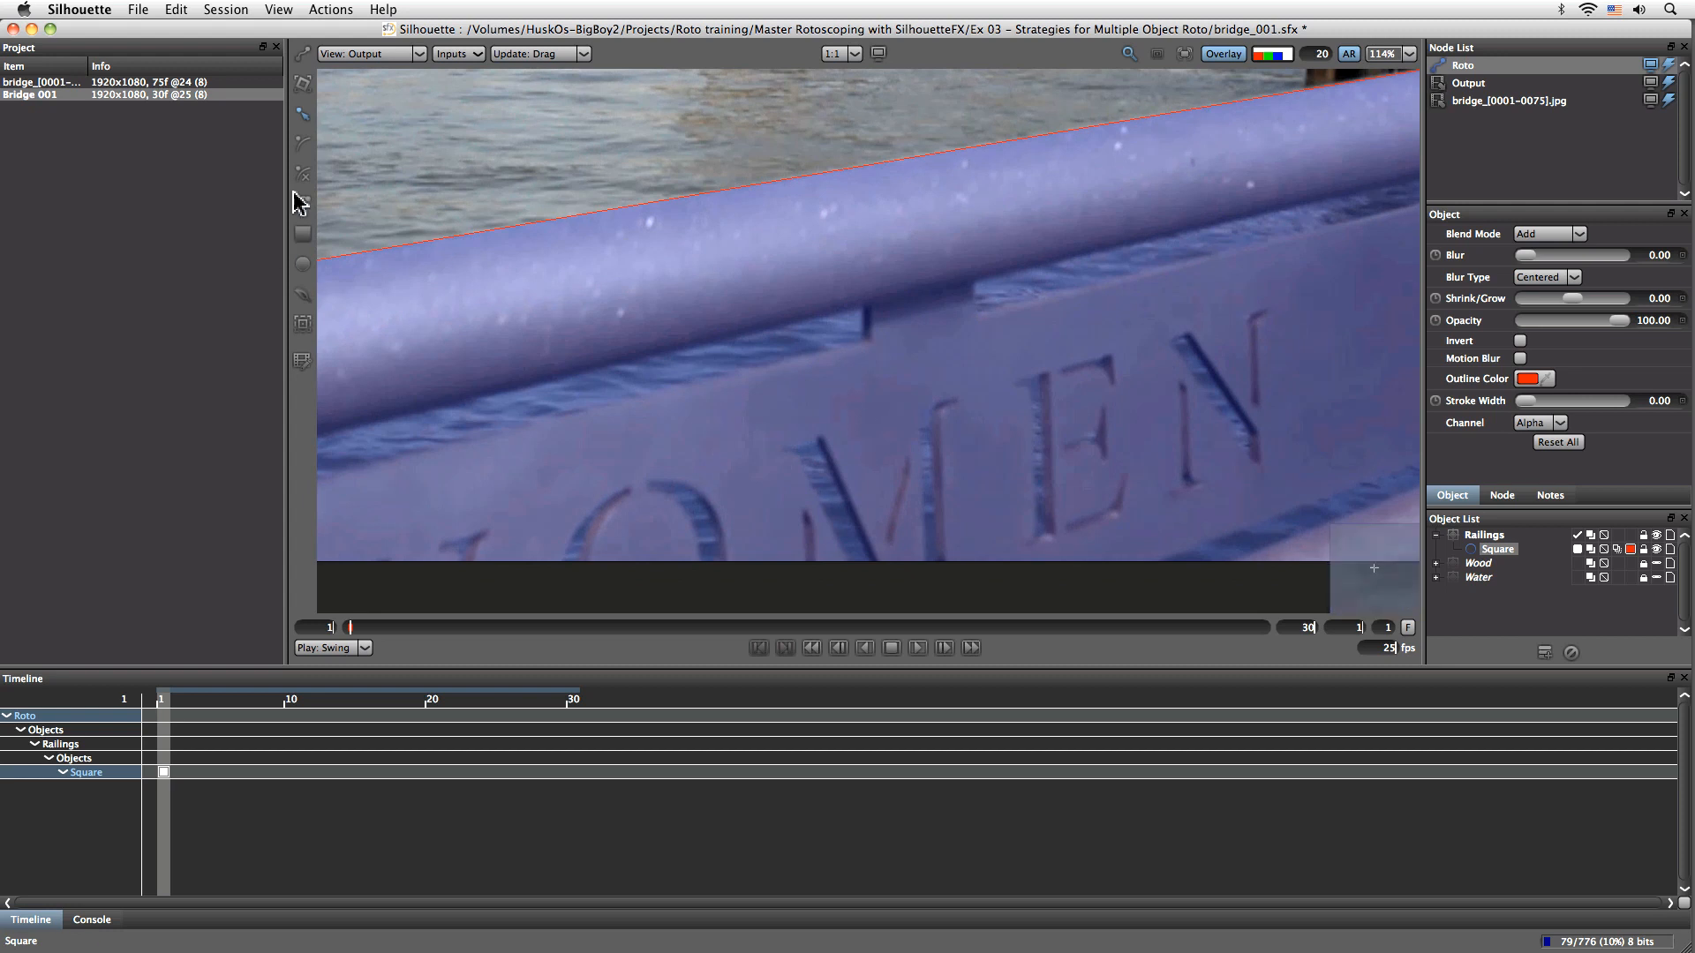
Outline the first gap beneath the handrail with a square shape, fitting its corners to the gap and extending past the image's lower-left corner
left_click(302, 237)
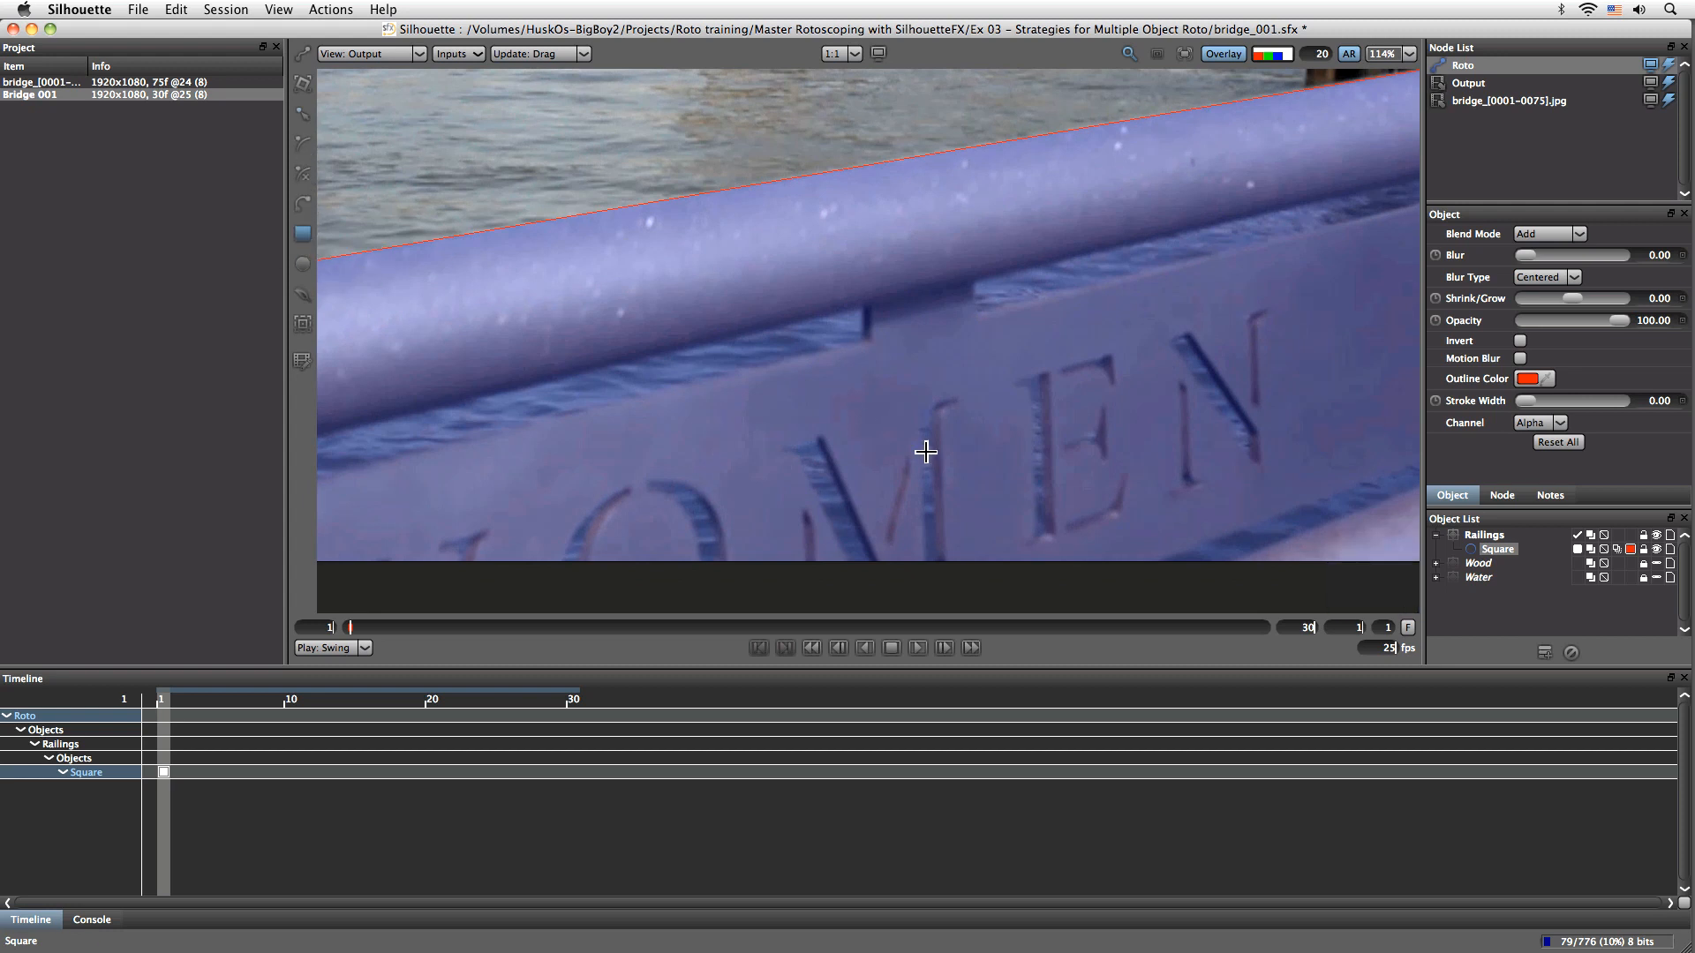
left_click_drag(881, 477, 1206, 432)
mouse_move(1208, 243)
left_mouse_down()
mouse_move(556, 409)
mouse_move(579, 386)
left_mouse_up()
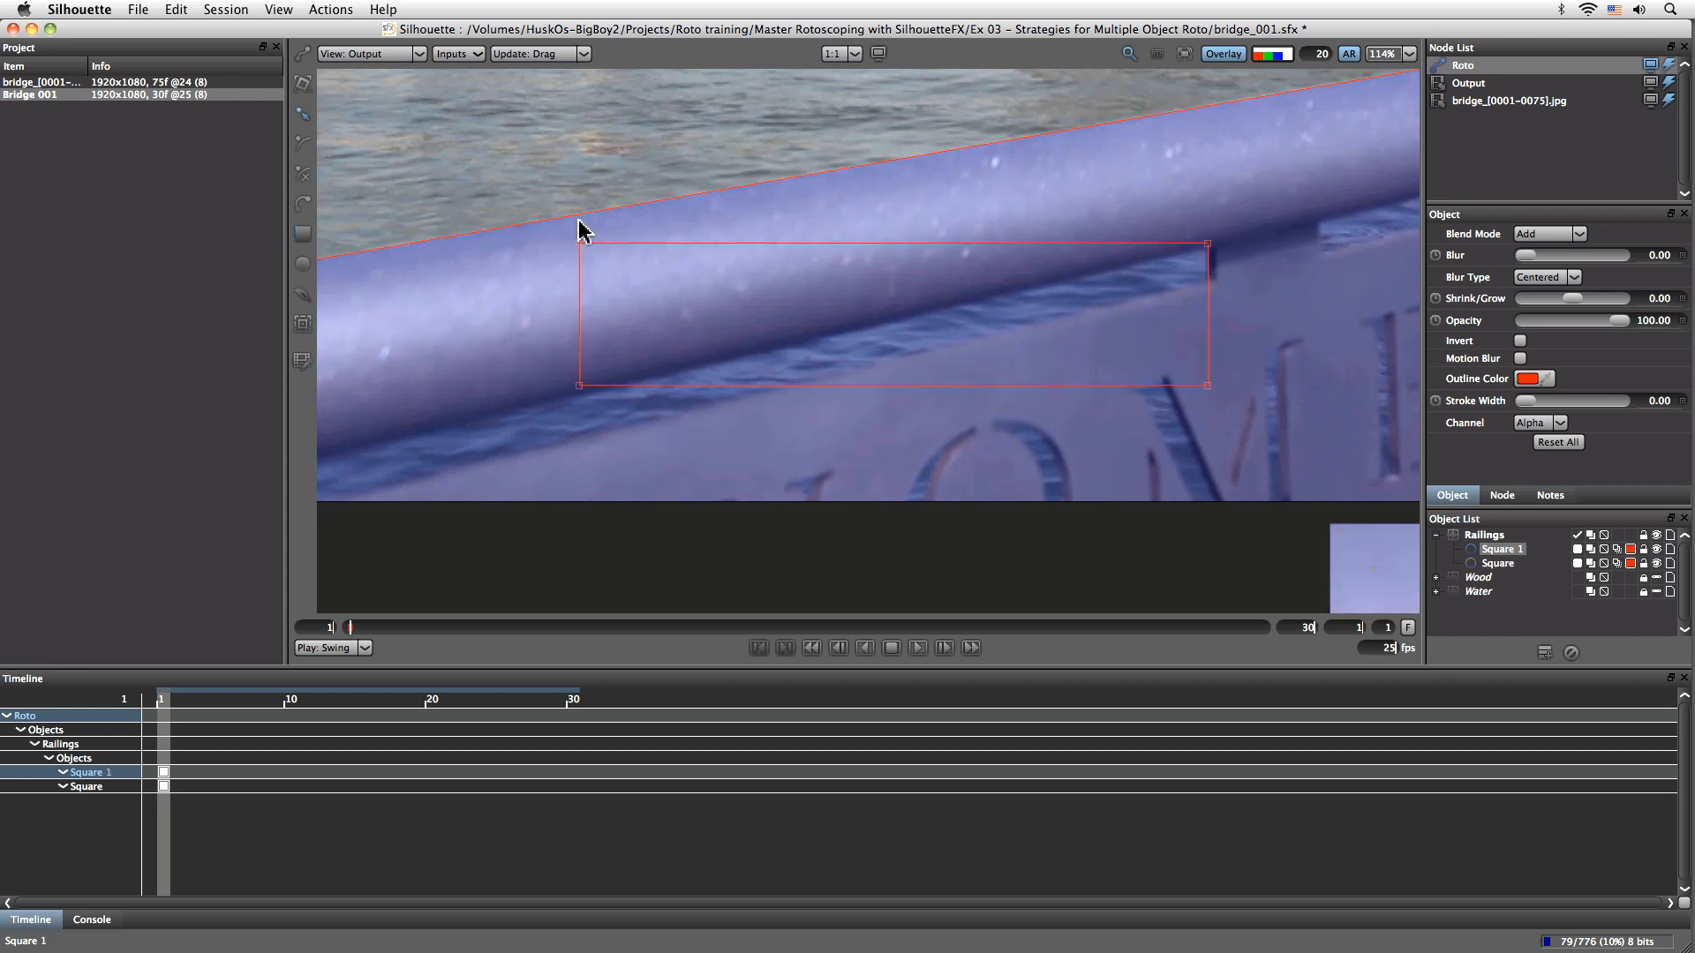
left_click_drag(1207, 246, 1188, 284)
key("super+z")
left_click_drag(1194, 276, 1210, 280)
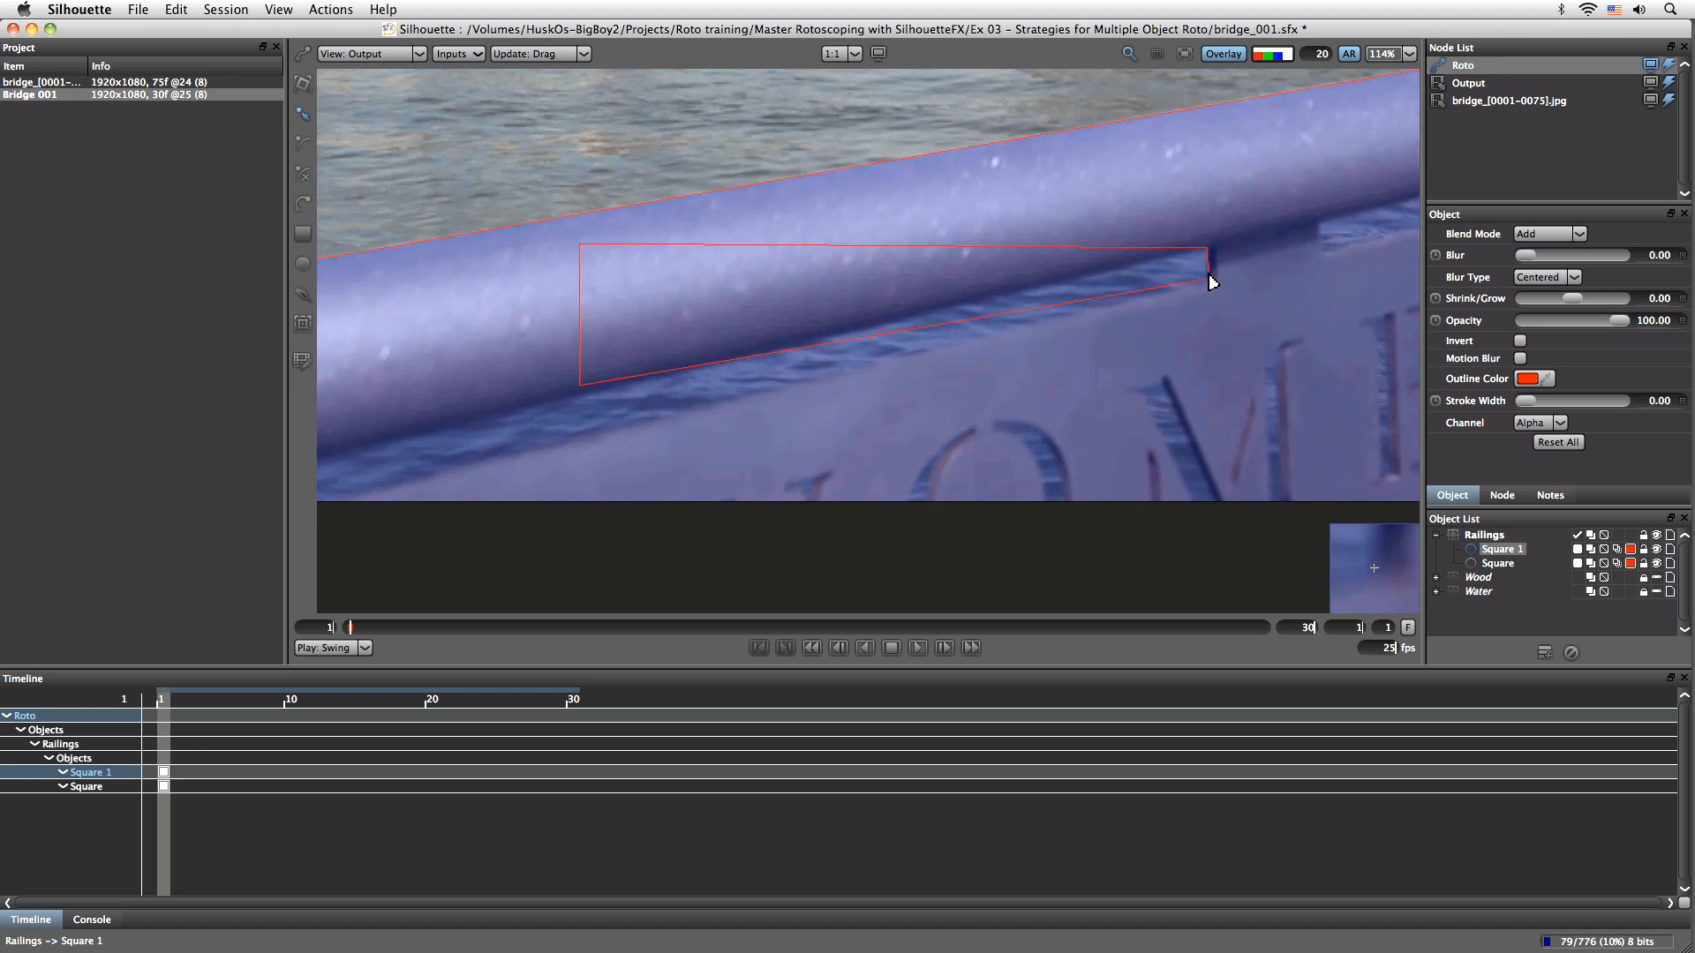
left_click_drag(773, 465, 1150, 353)
left_click_drag(959, 269, 369, 478)
left_click_drag(958, 133, 362, 431)
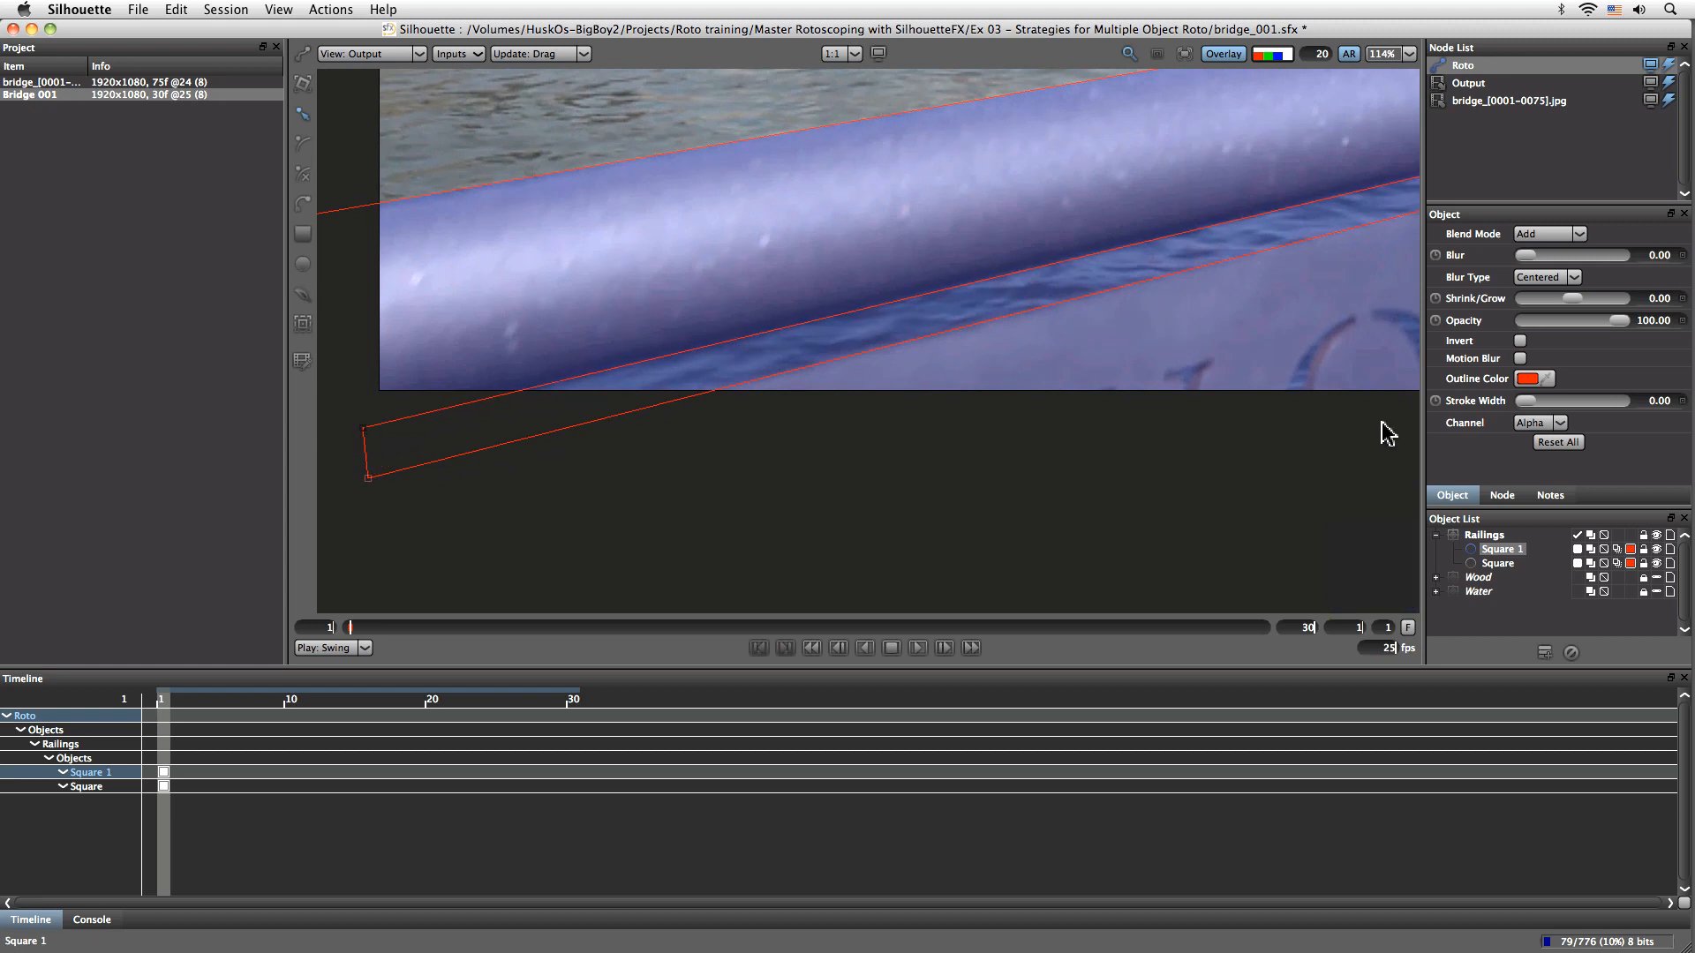
Rename the original square covering the whole railing as Railings main
left_click(1511, 564)
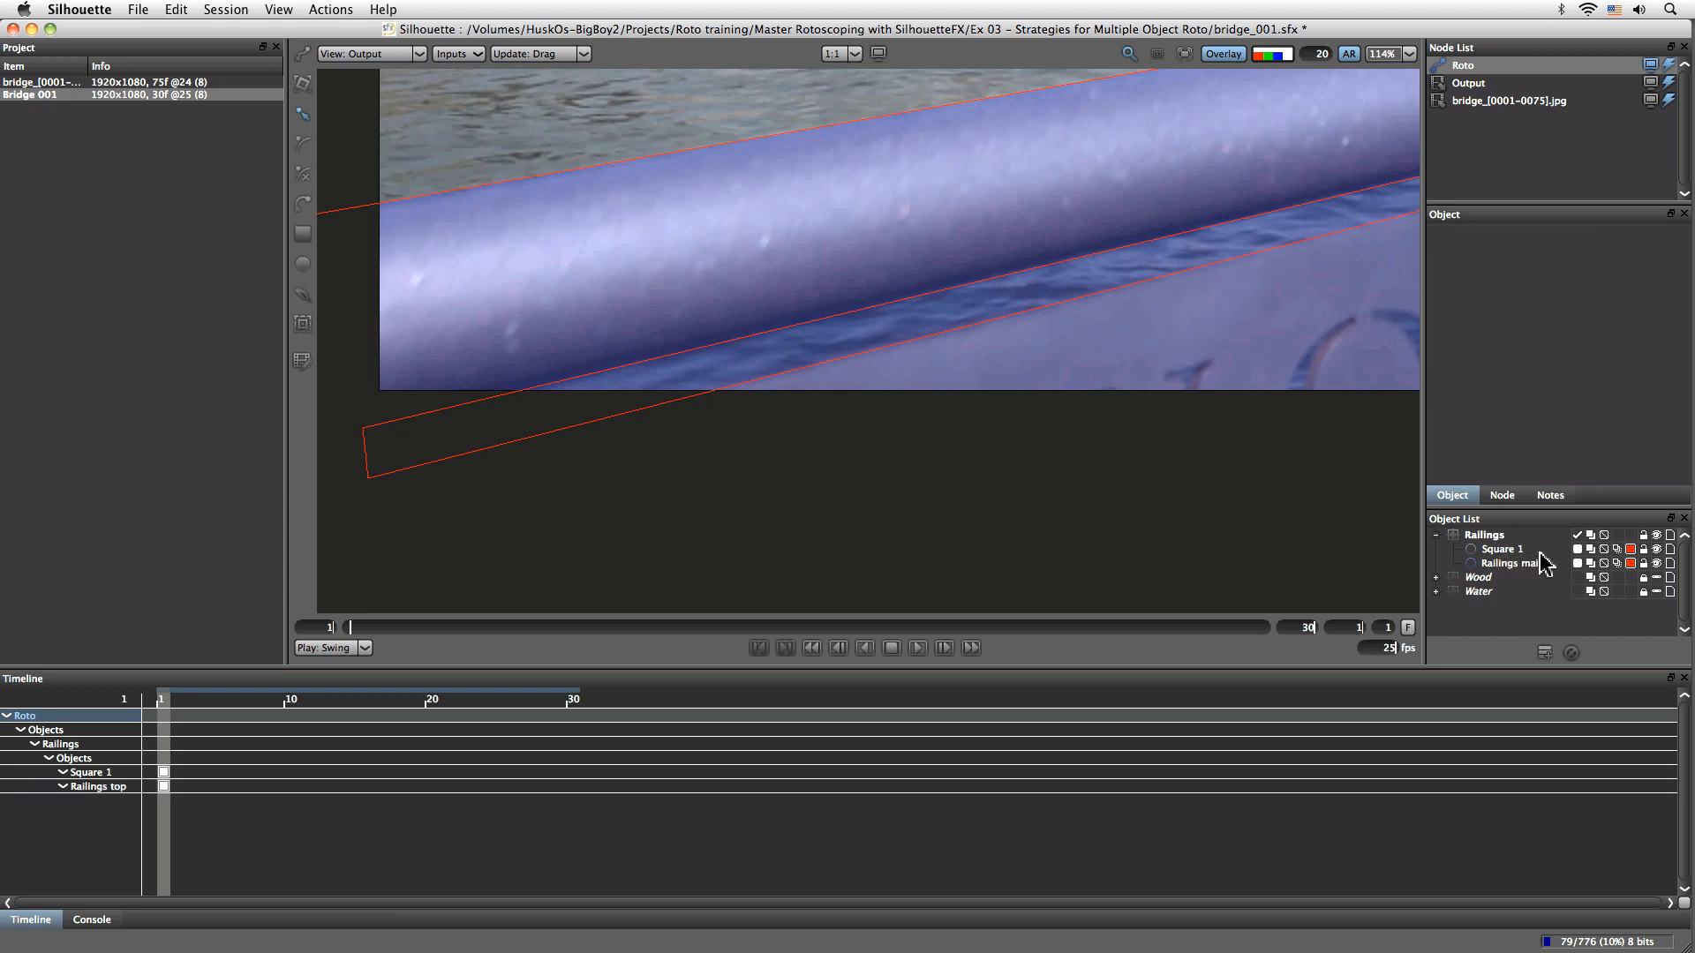
type("n")
key("Return")
Rename the first gap shape as railings top 1 and set its blend mode to Subtract
left_click_drag(1286, 519, 1067, 567)
left_click(1505, 549)
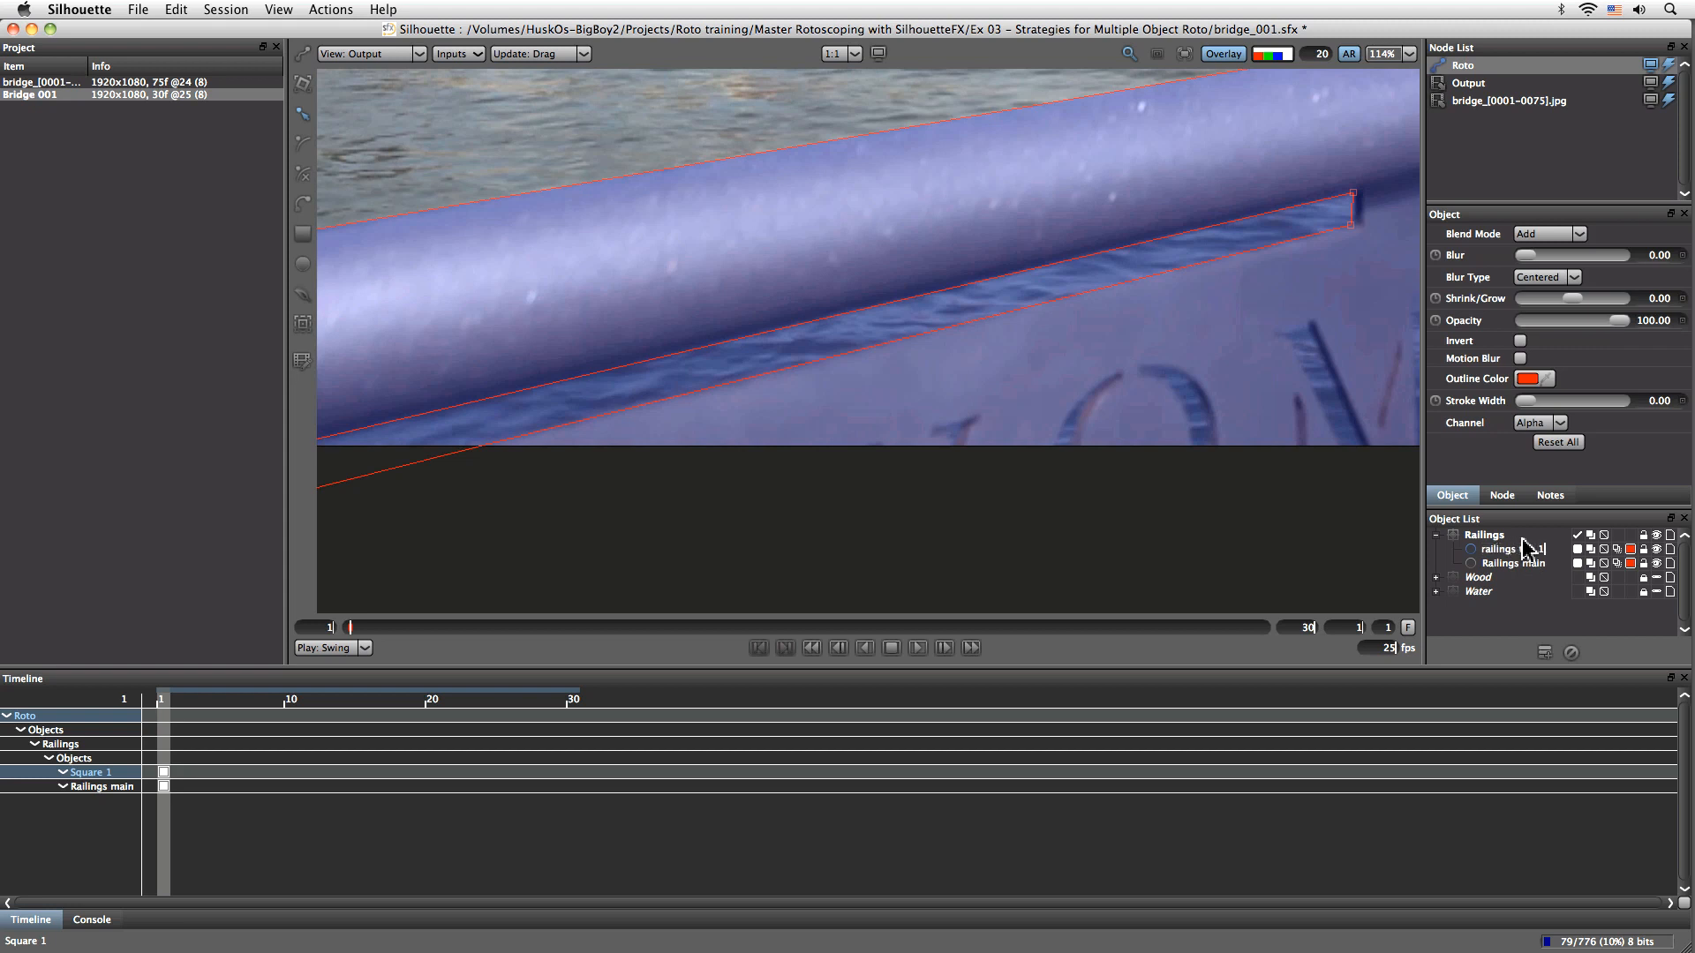
key("Return")
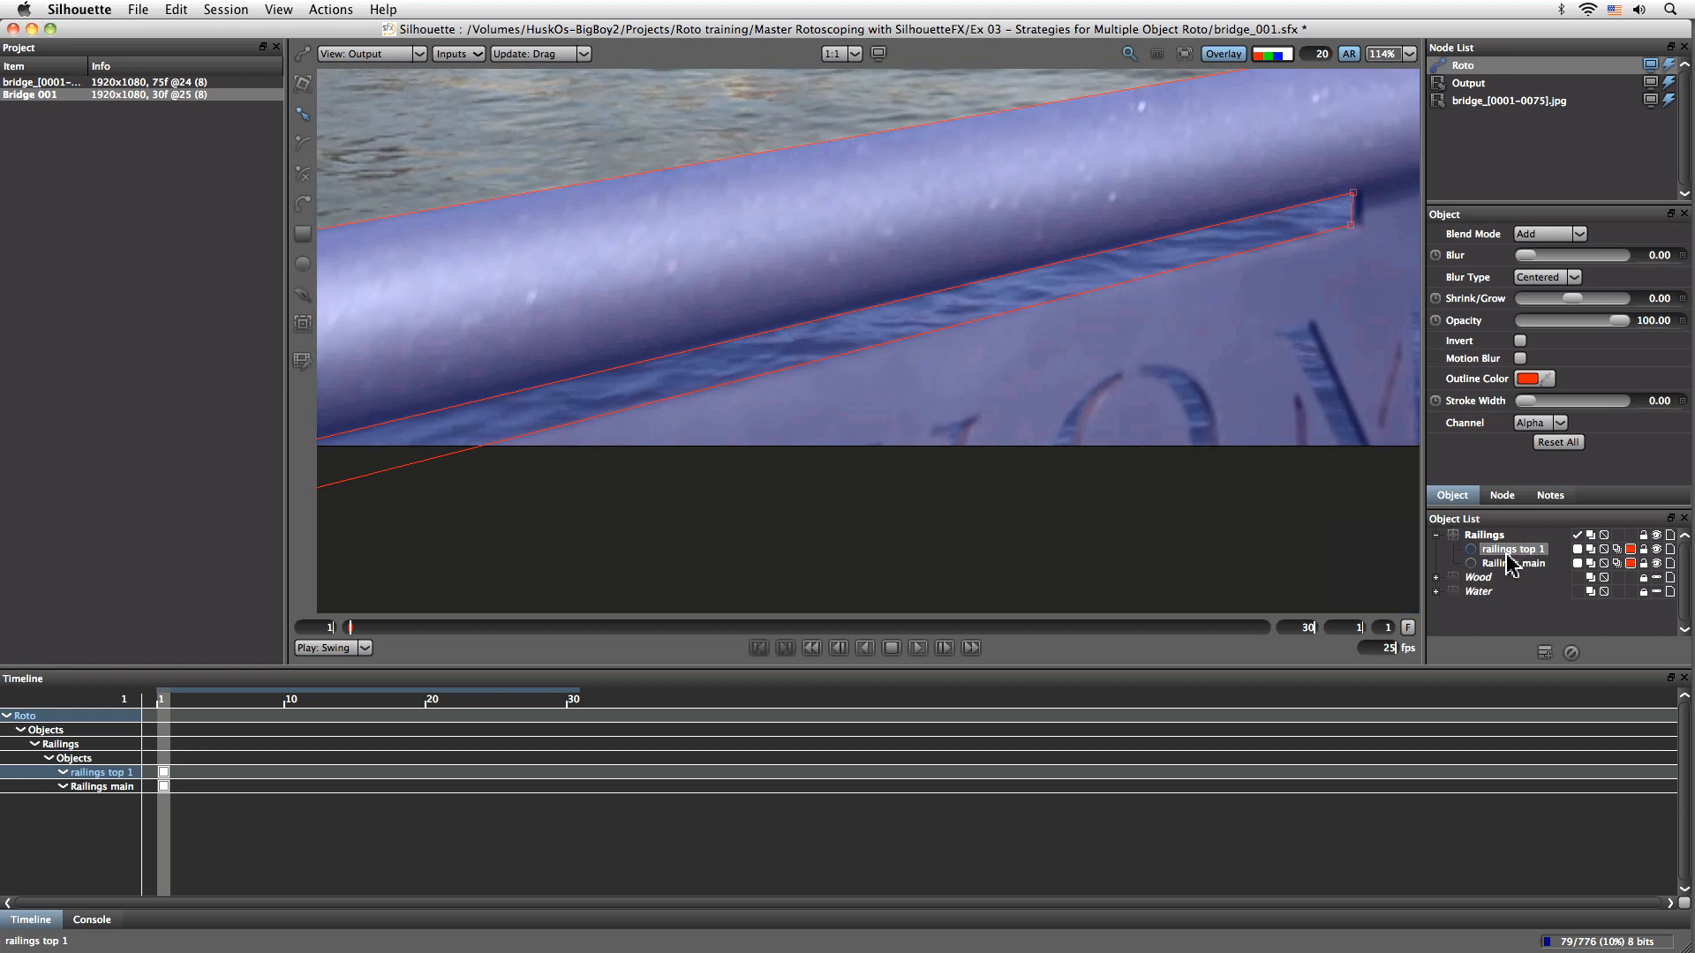
left_click(1591, 550)
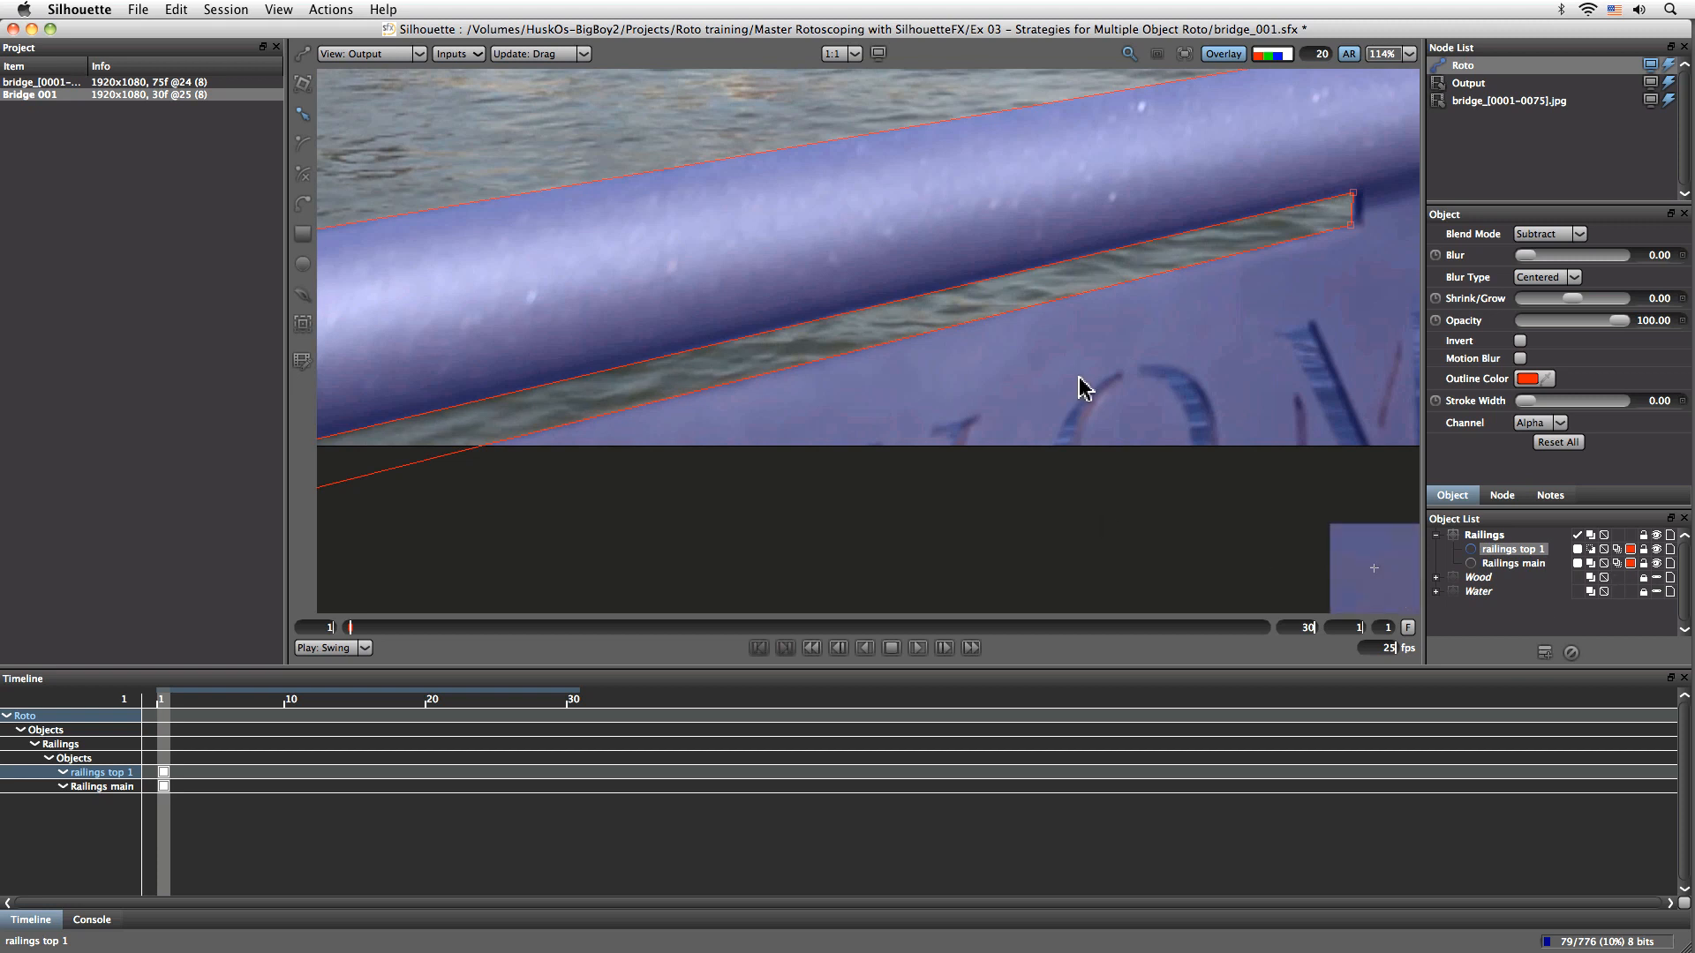
Draw a square over the second gap beneath the handrail and fit its four corners to the gap's edges
left_click_drag(1252, 381, 820, 520)
left_click_drag(1161, 439, 892, 495)
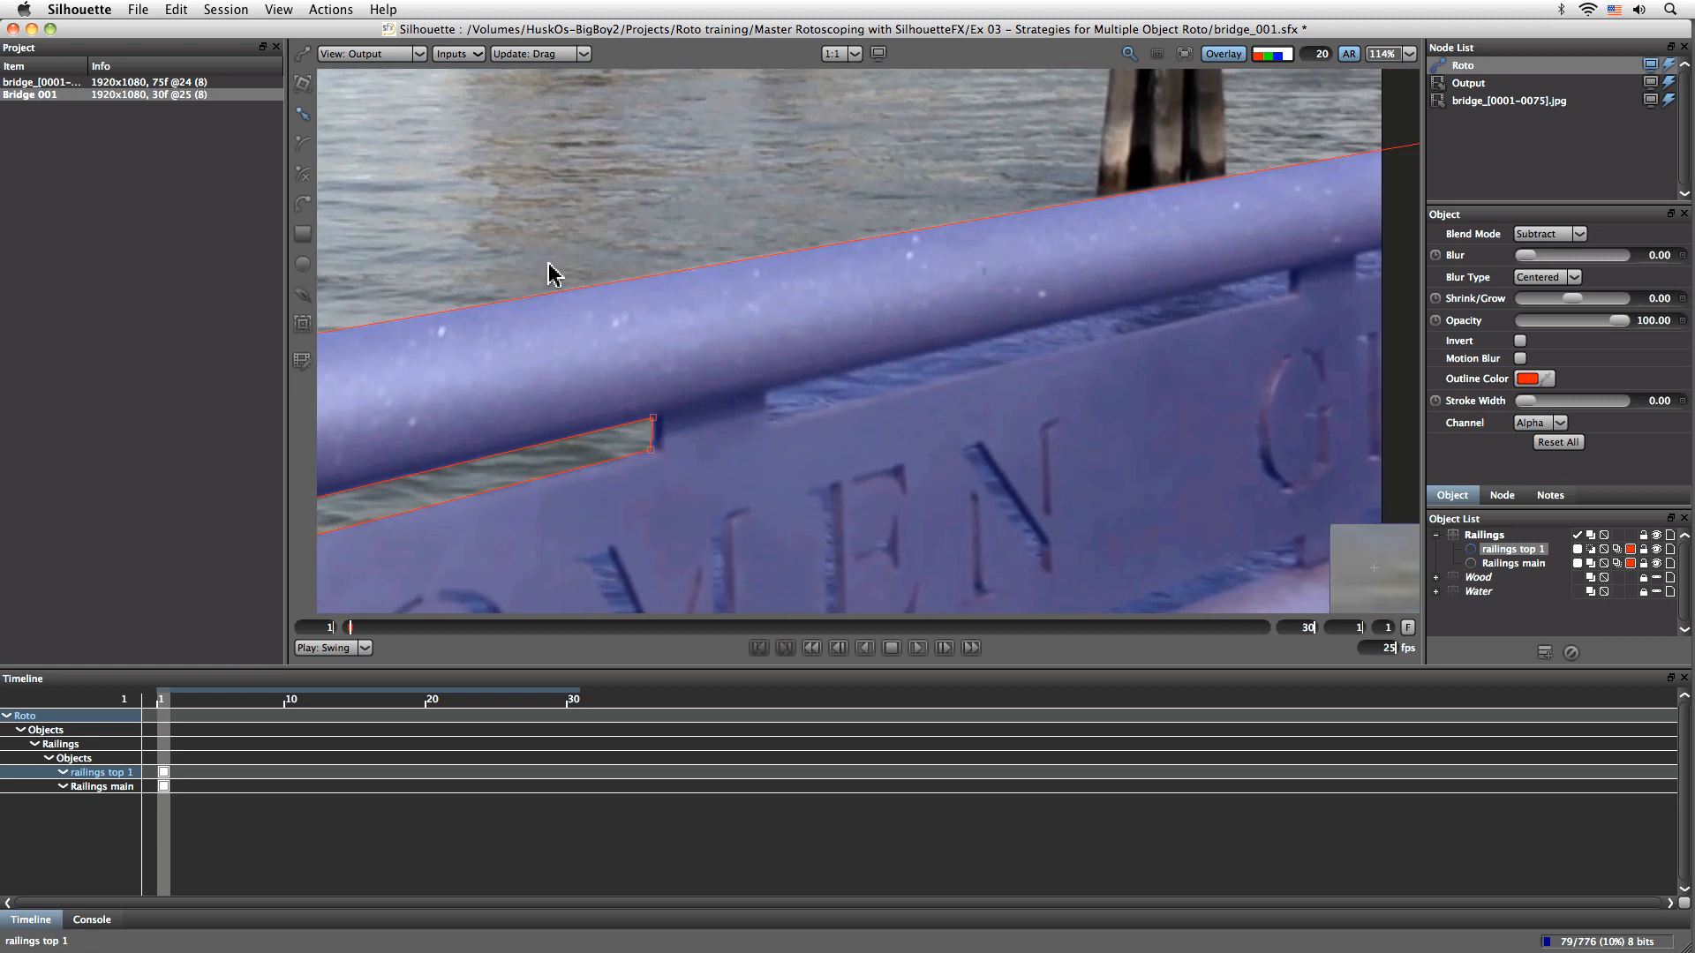
left_click(303, 234)
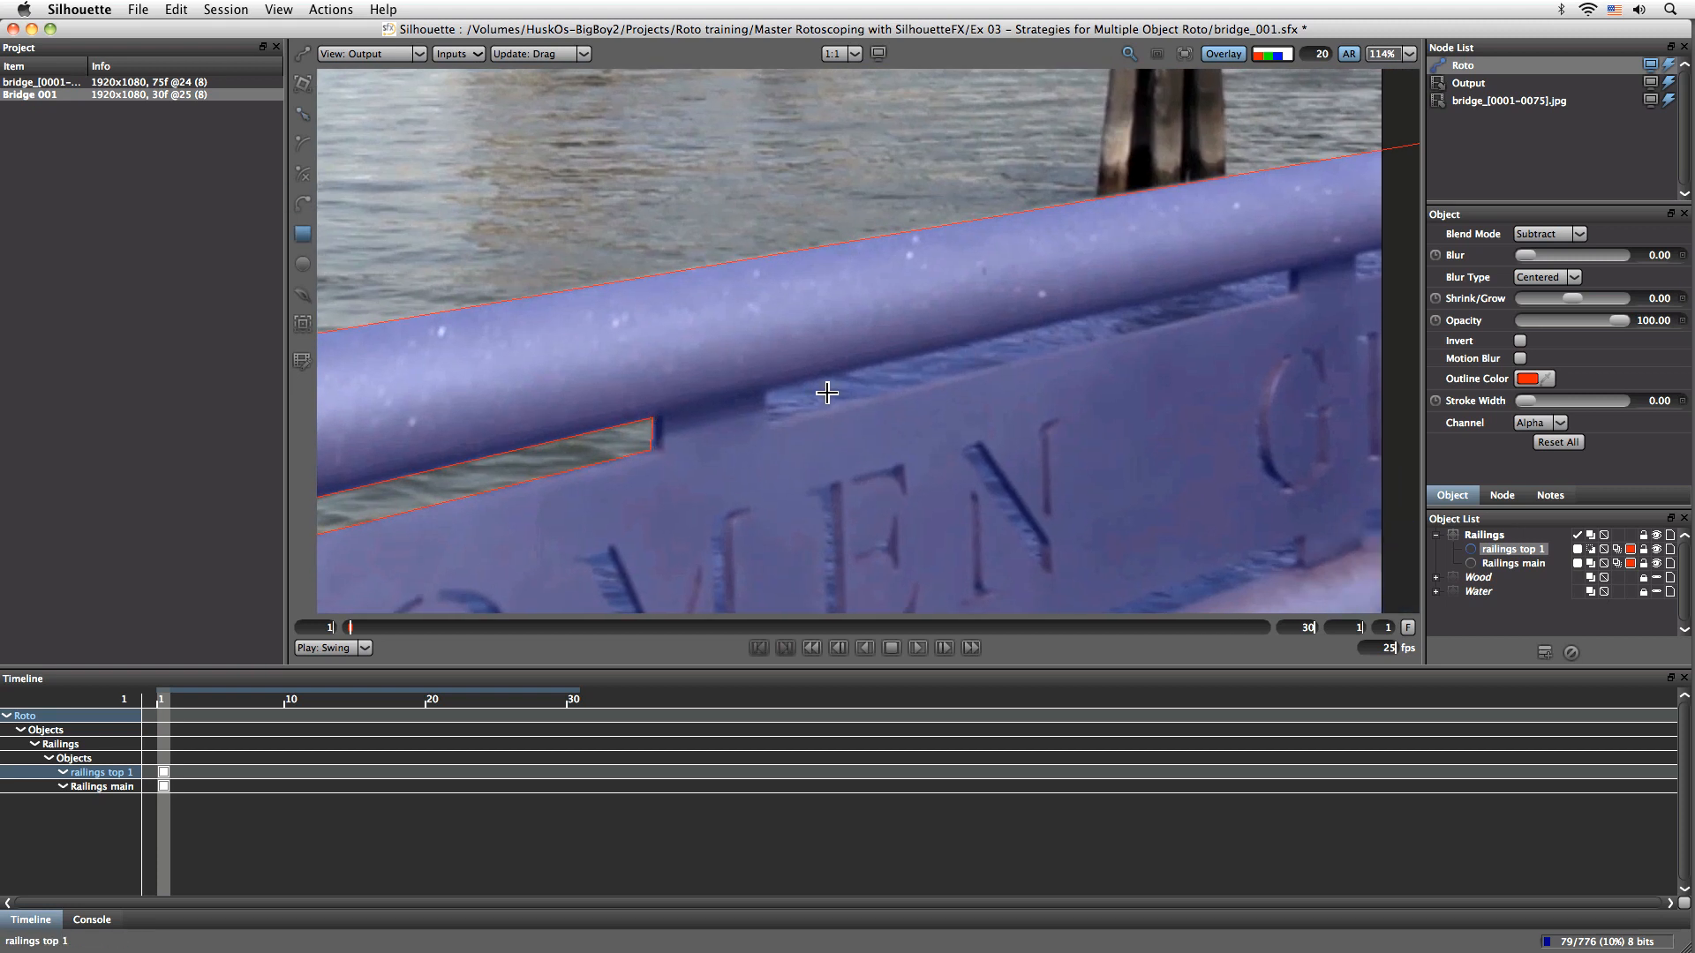
mouse_move(770, 383)
left_mouse_down()
mouse_move(1211, 347)
mouse_move(1248, 314)
mouse_move(1244, 343)
mouse_move(1288, 272)
left_mouse_up()
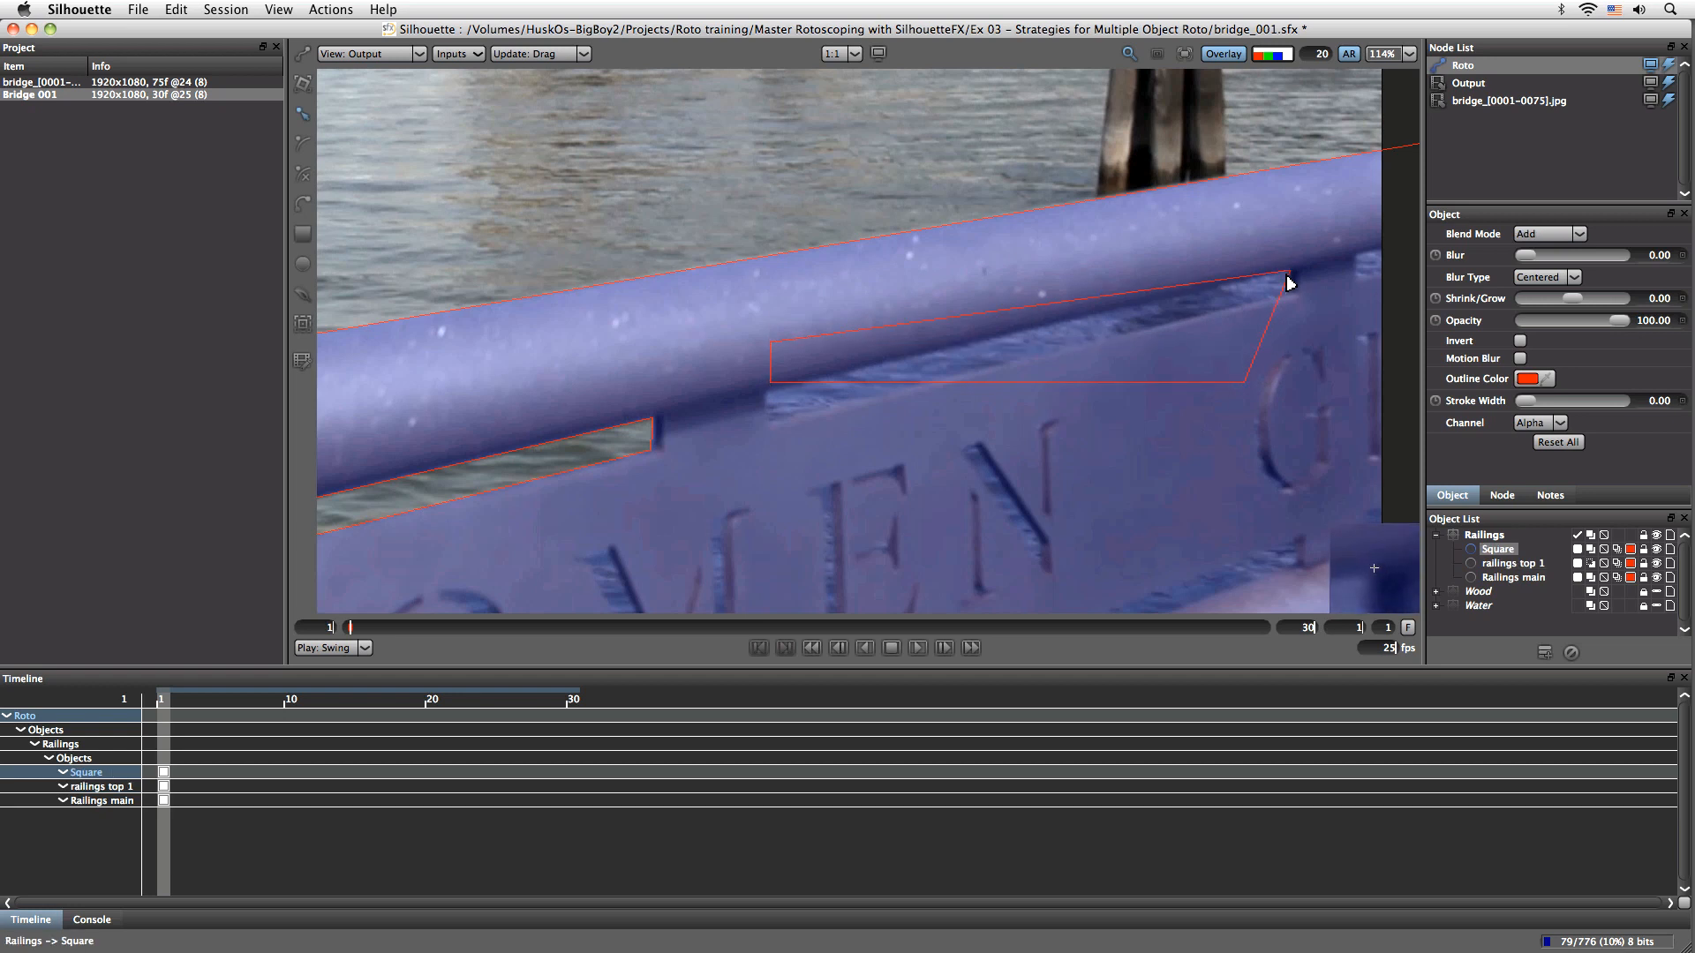
left_click_drag(1243, 386, 1288, 296)
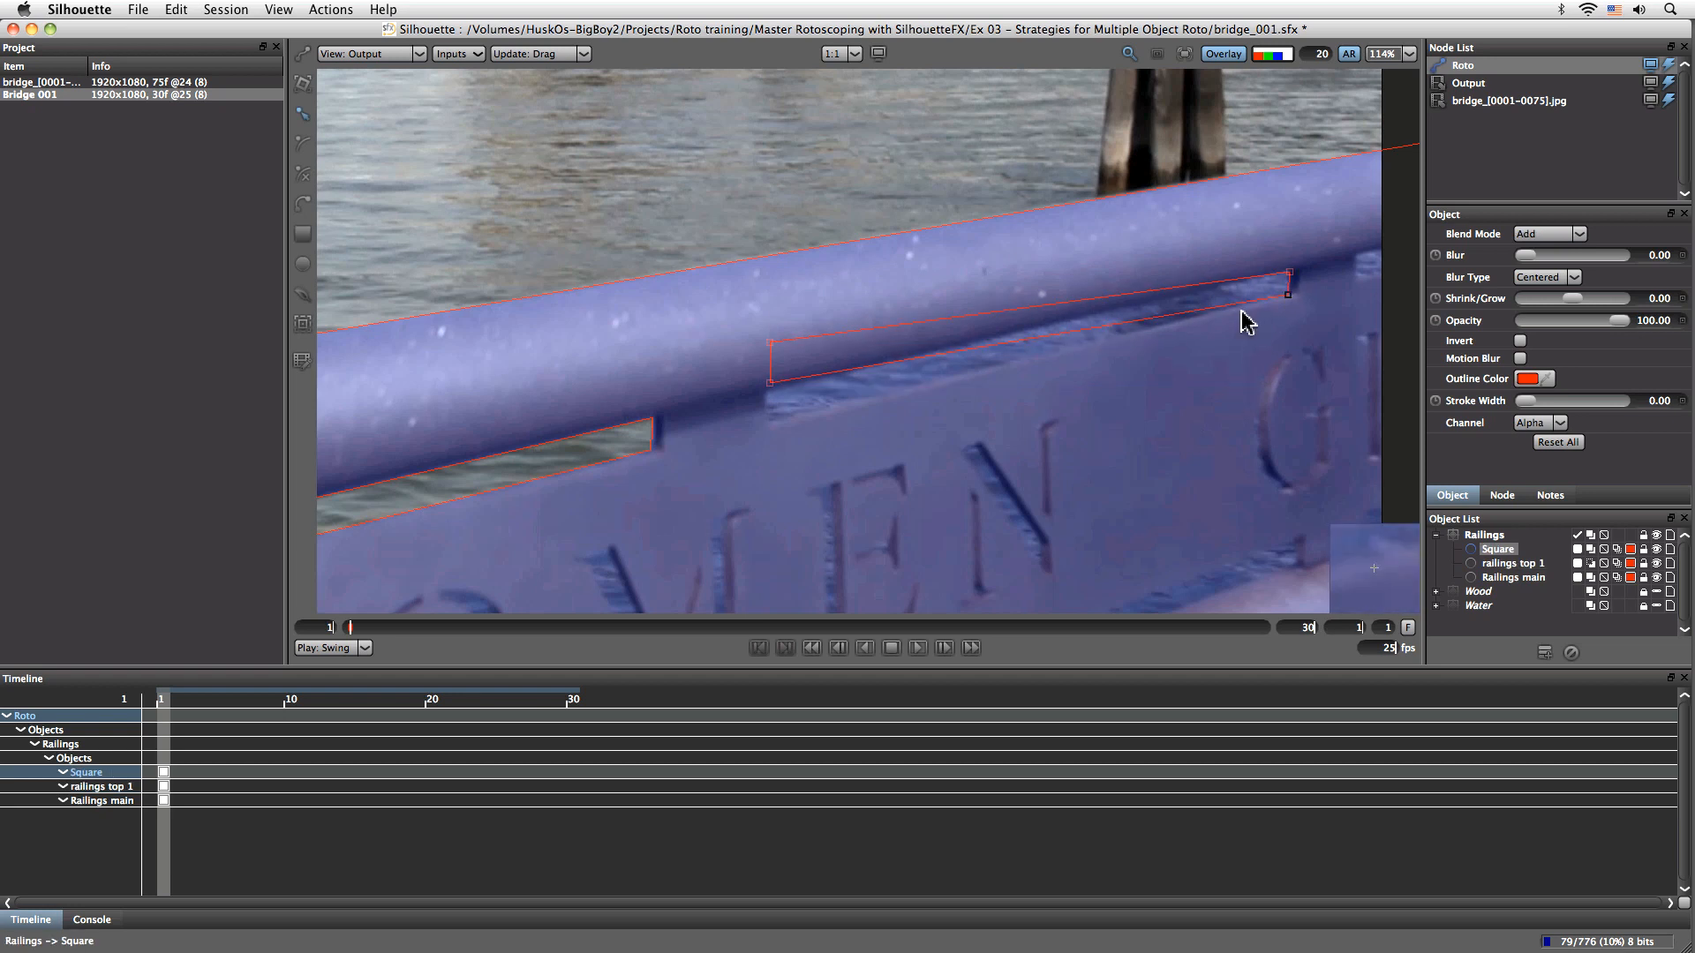
left_click_drag(772, 395, 768, 422)
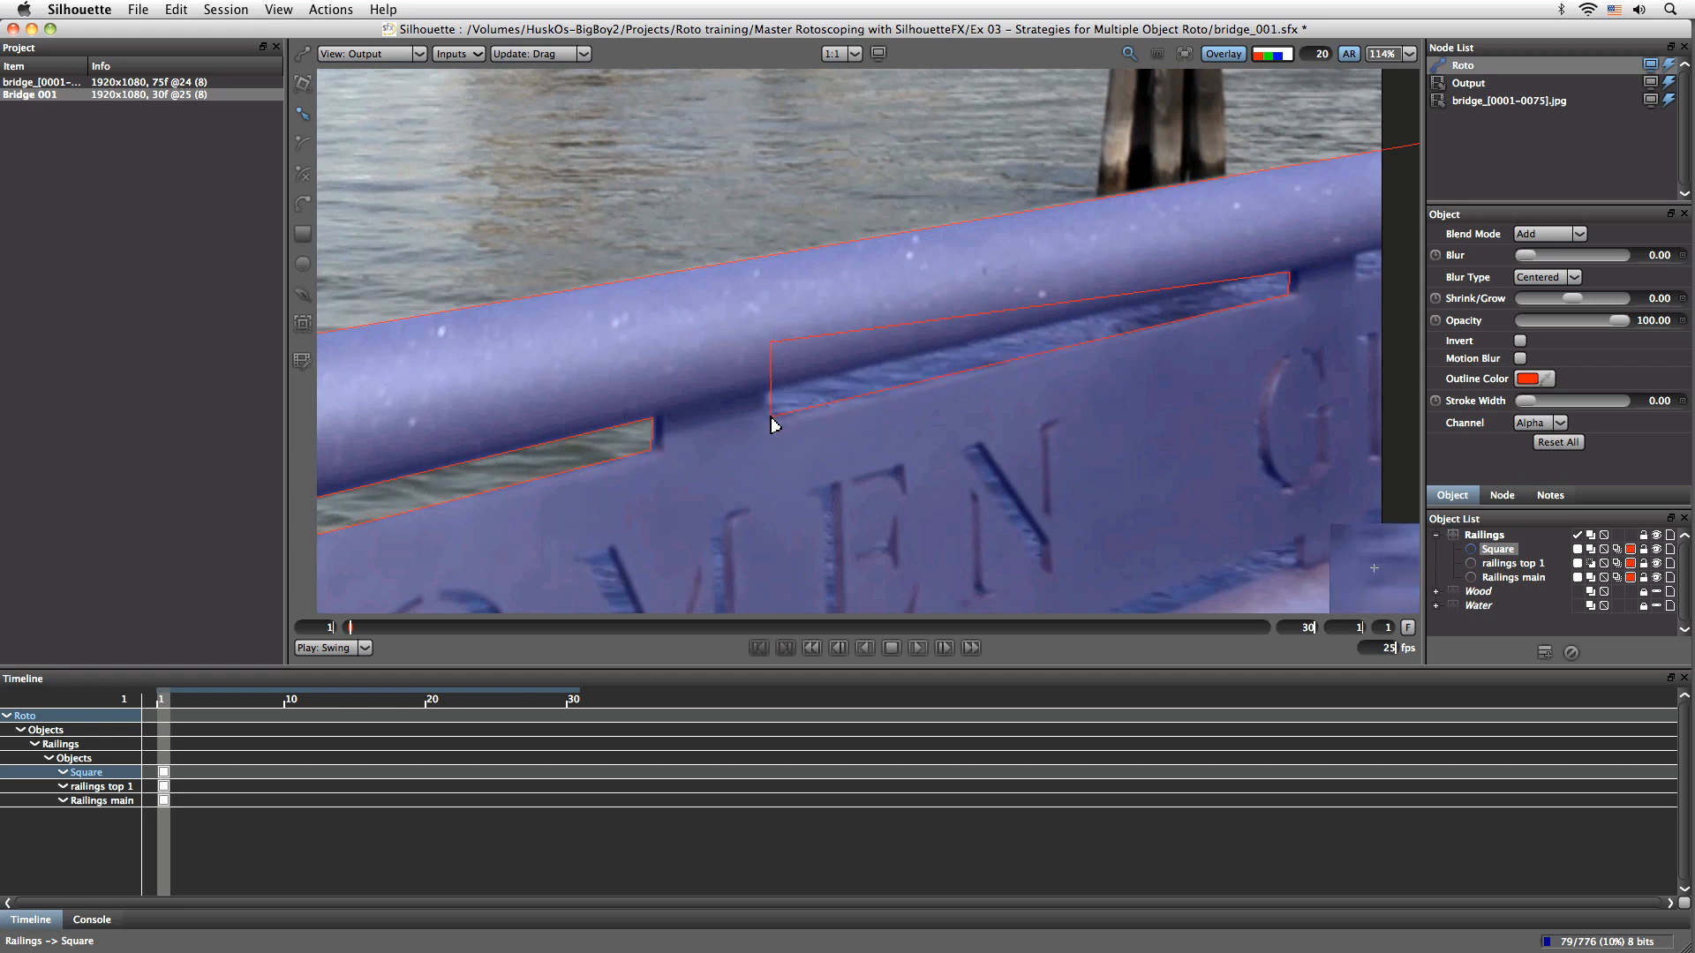
left_click_drag(768, 343, 767, 392)
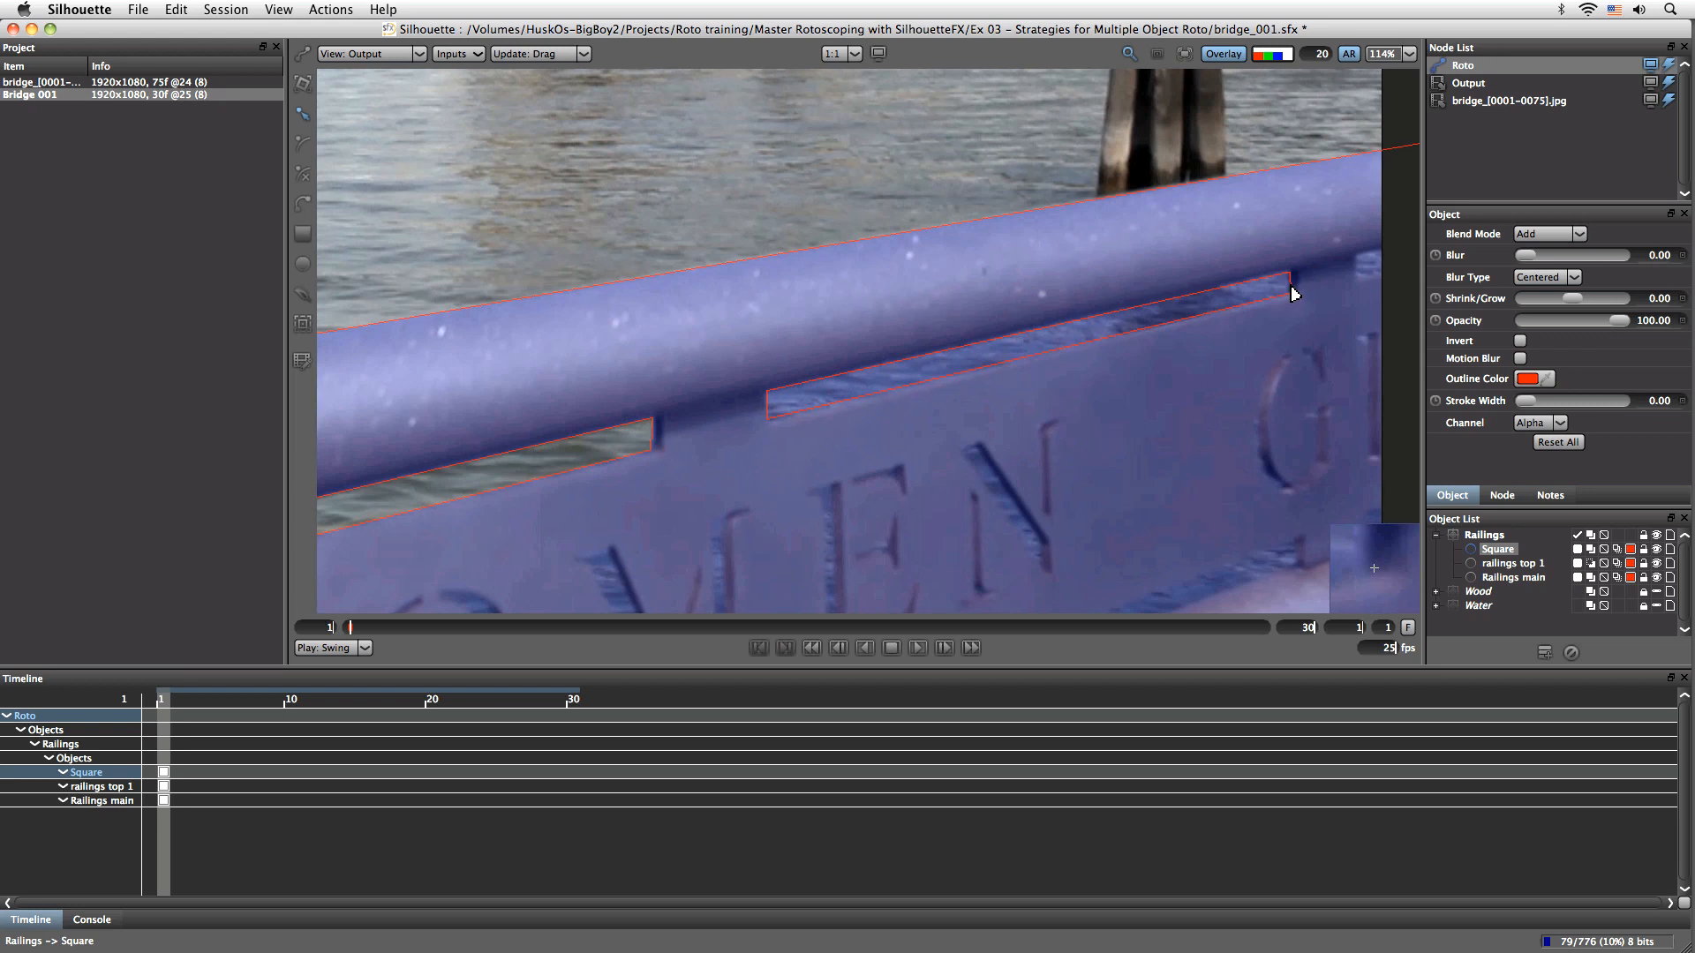
Rename the second gap shape as railings top 2 and set its blend mode to Subtract
double_click(1496, 551)
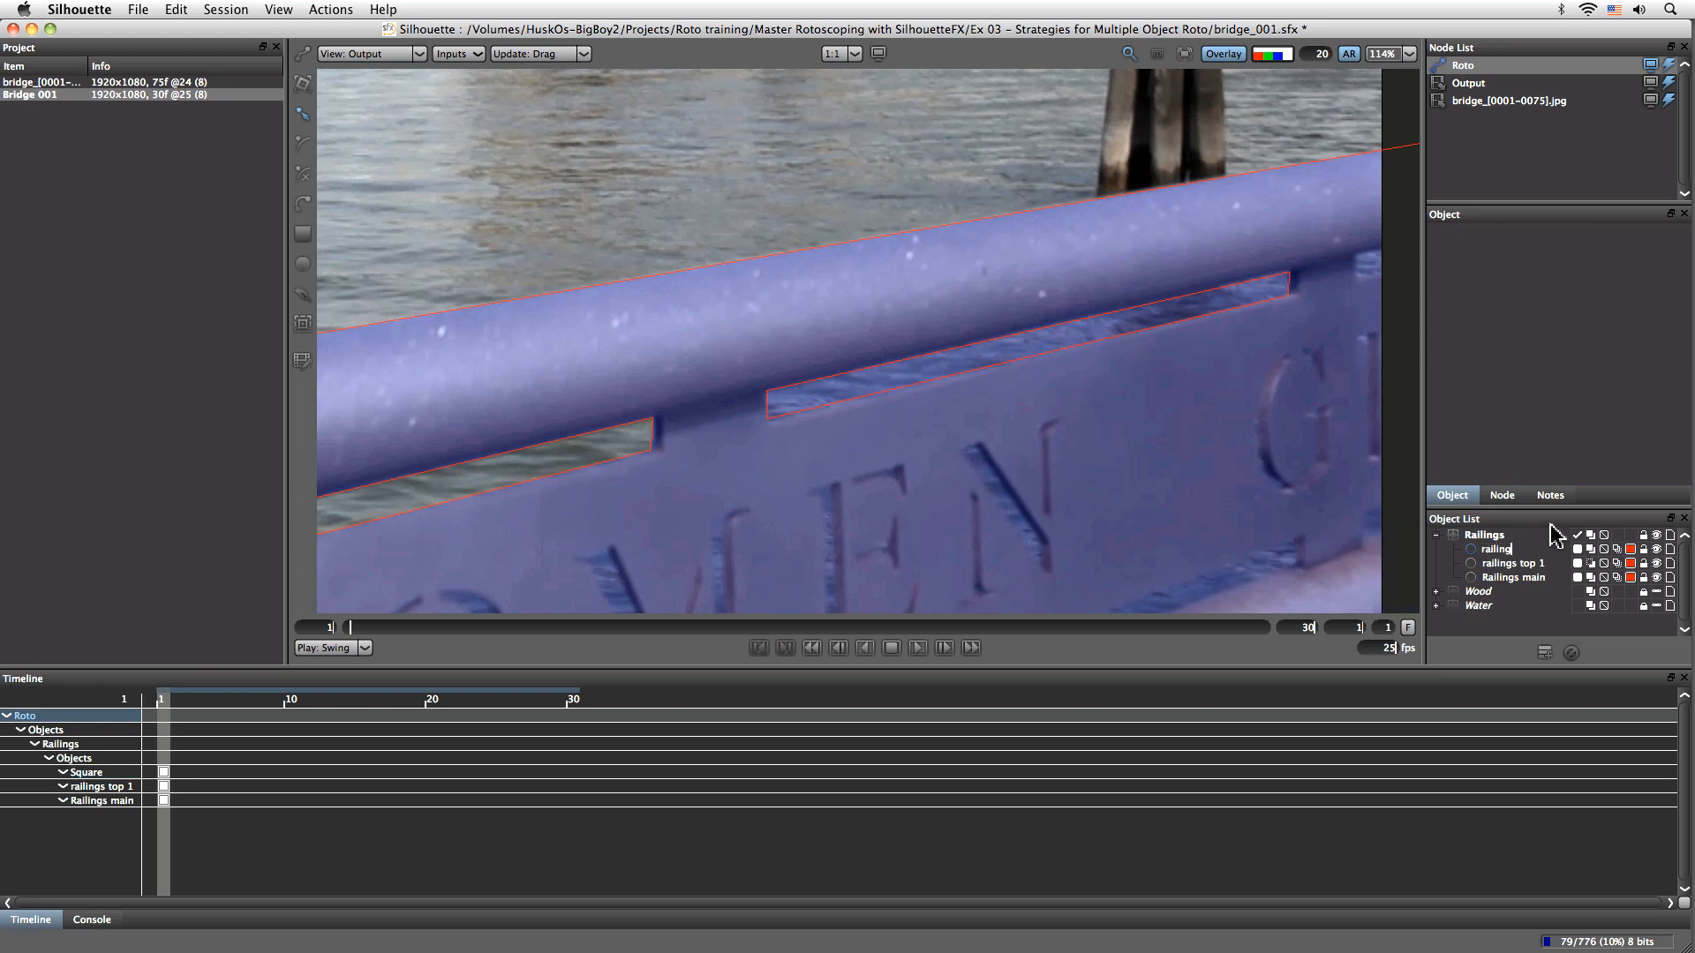
type("railings top 2")
key("Return")
left_click(1592, 559)
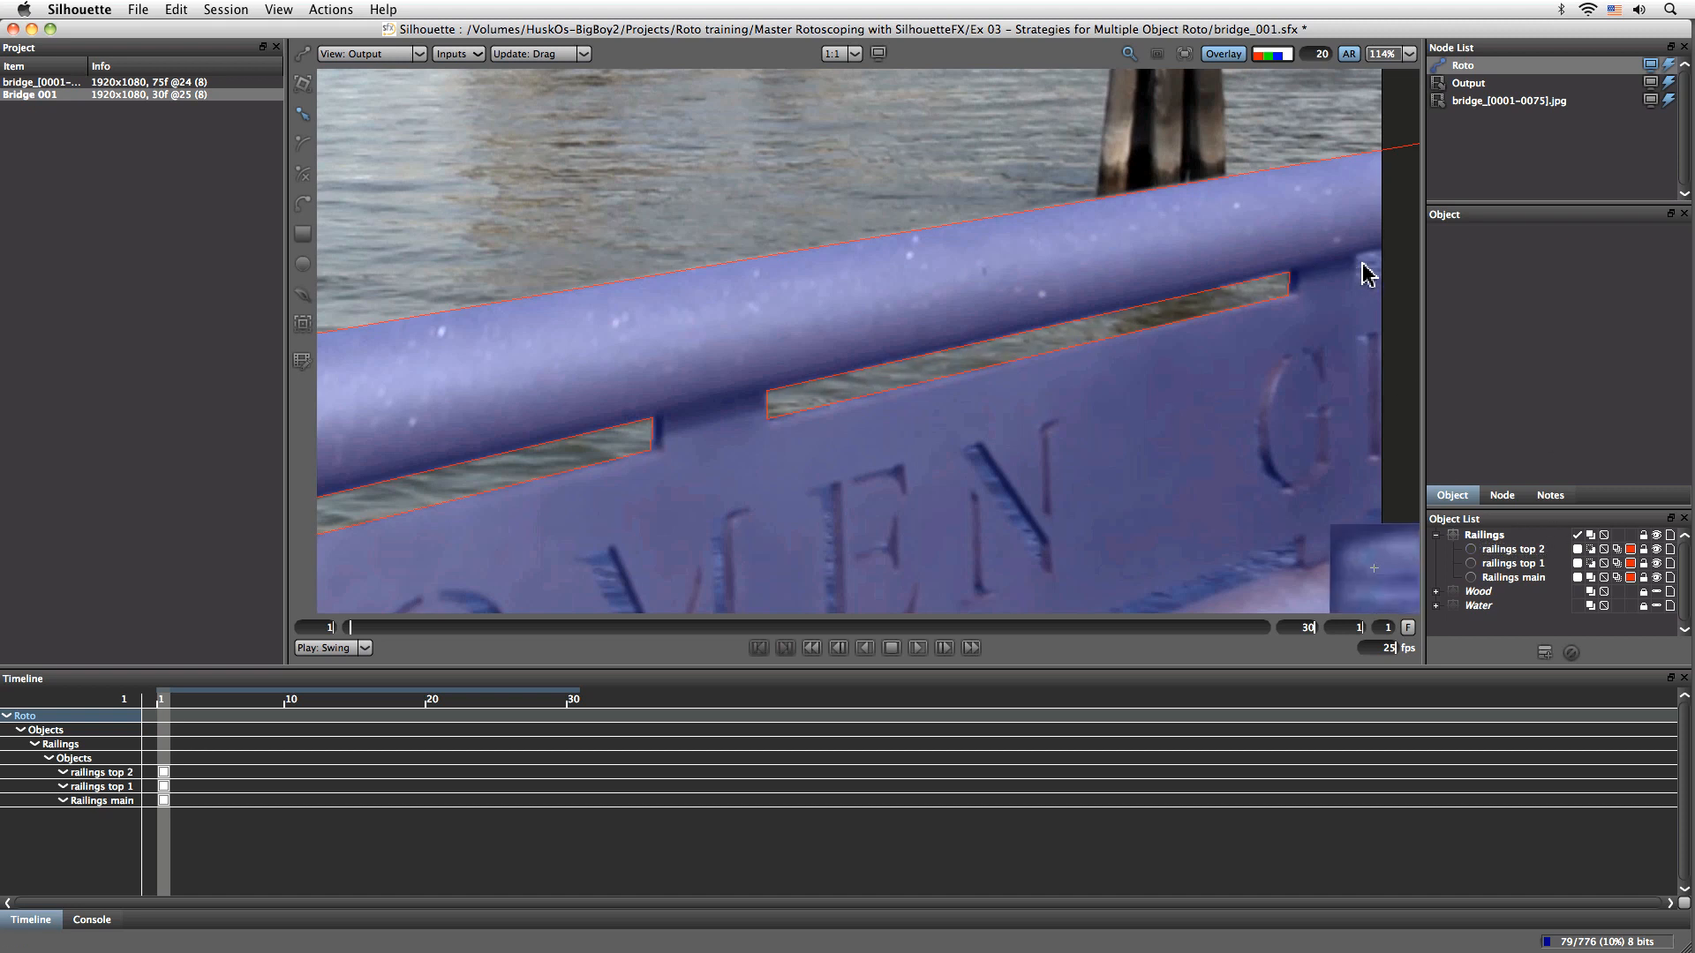
Duplicate railings top 2, move the copy over the handrail gap at the image's right edge and reduce its height slightly
left_click_drag(1175, 433, 887, 485)
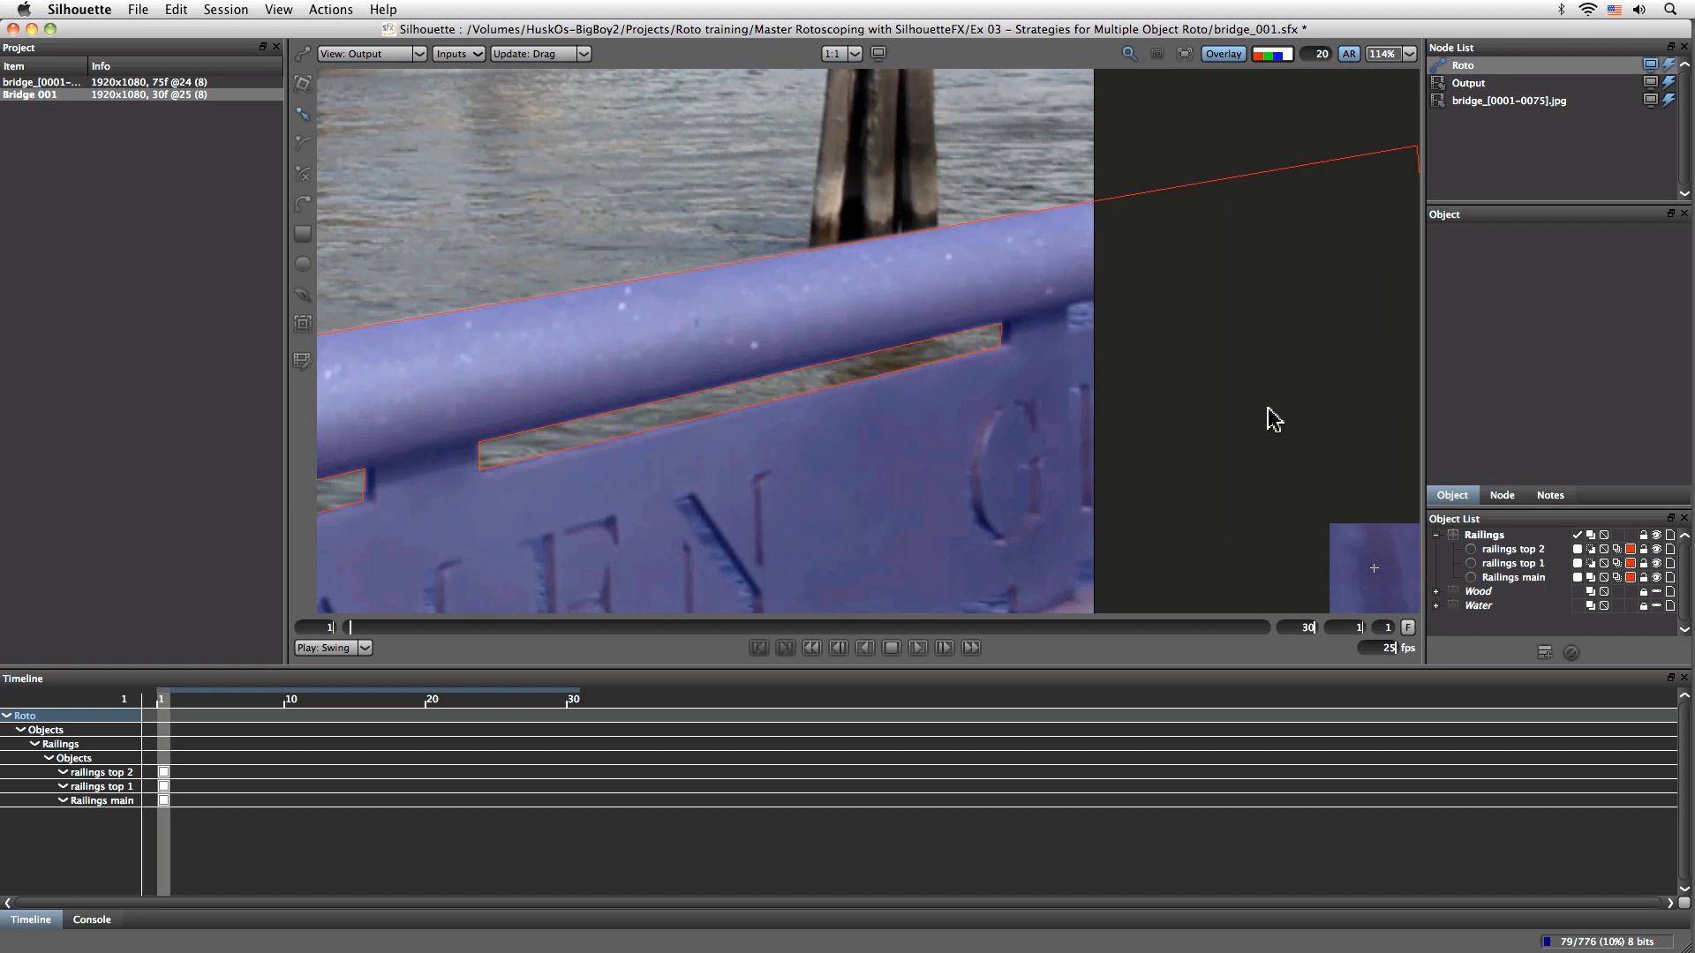
left_click(1510, 549)
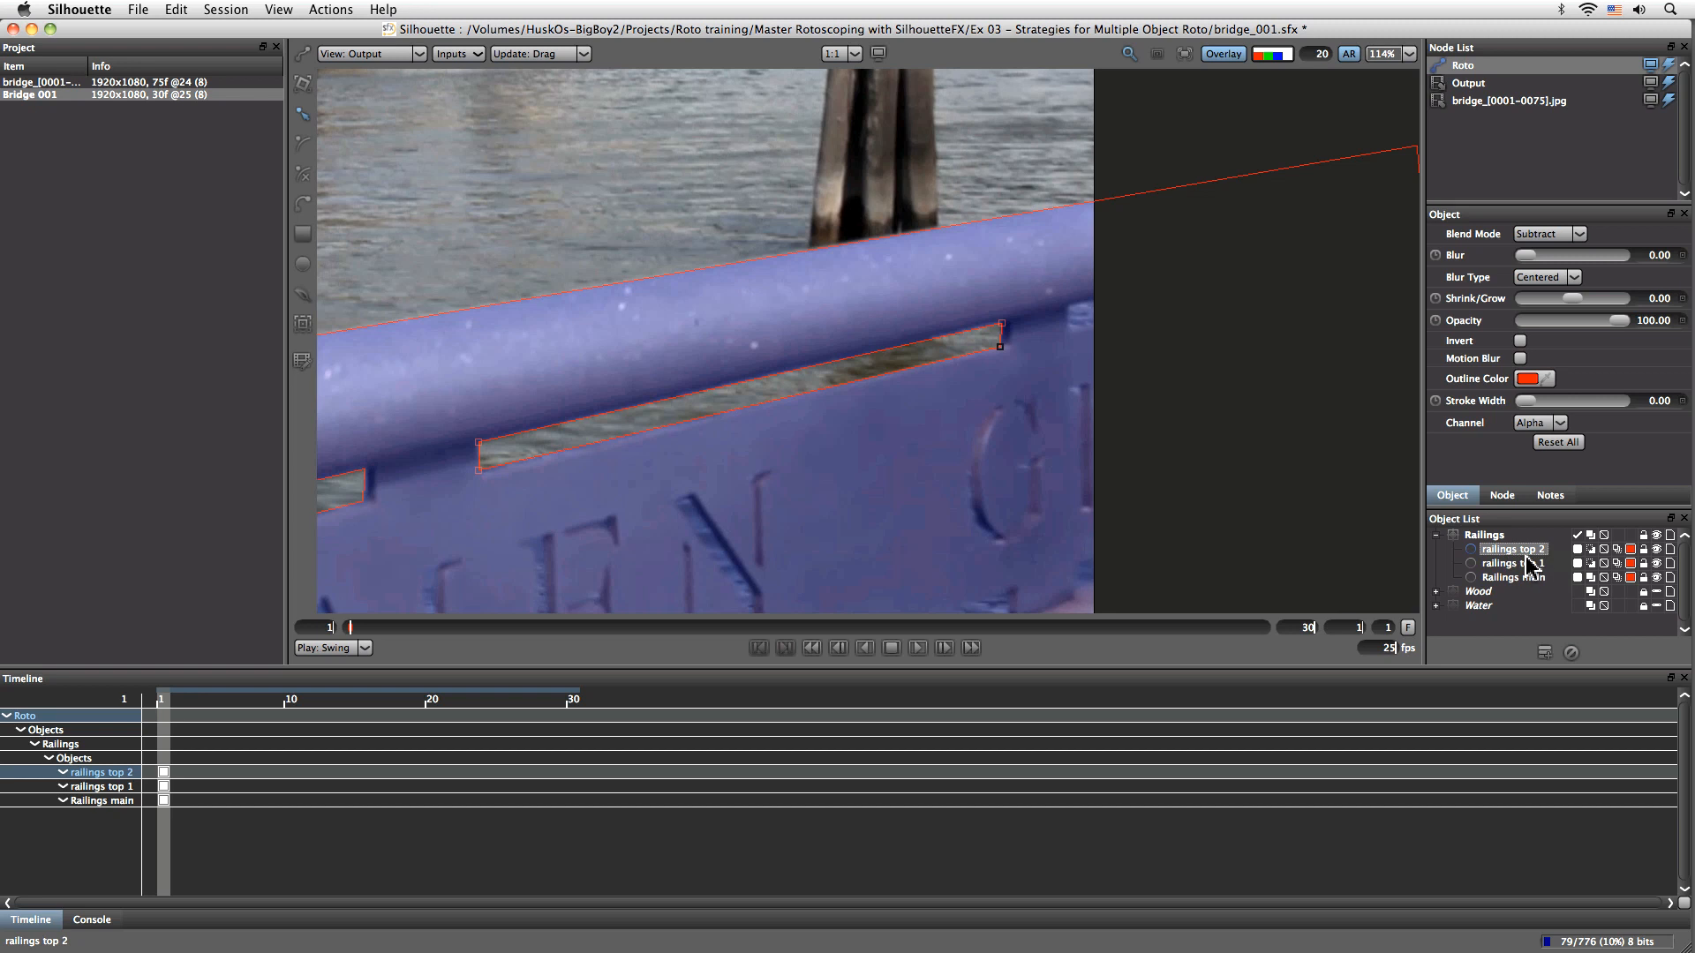
key("super+d")
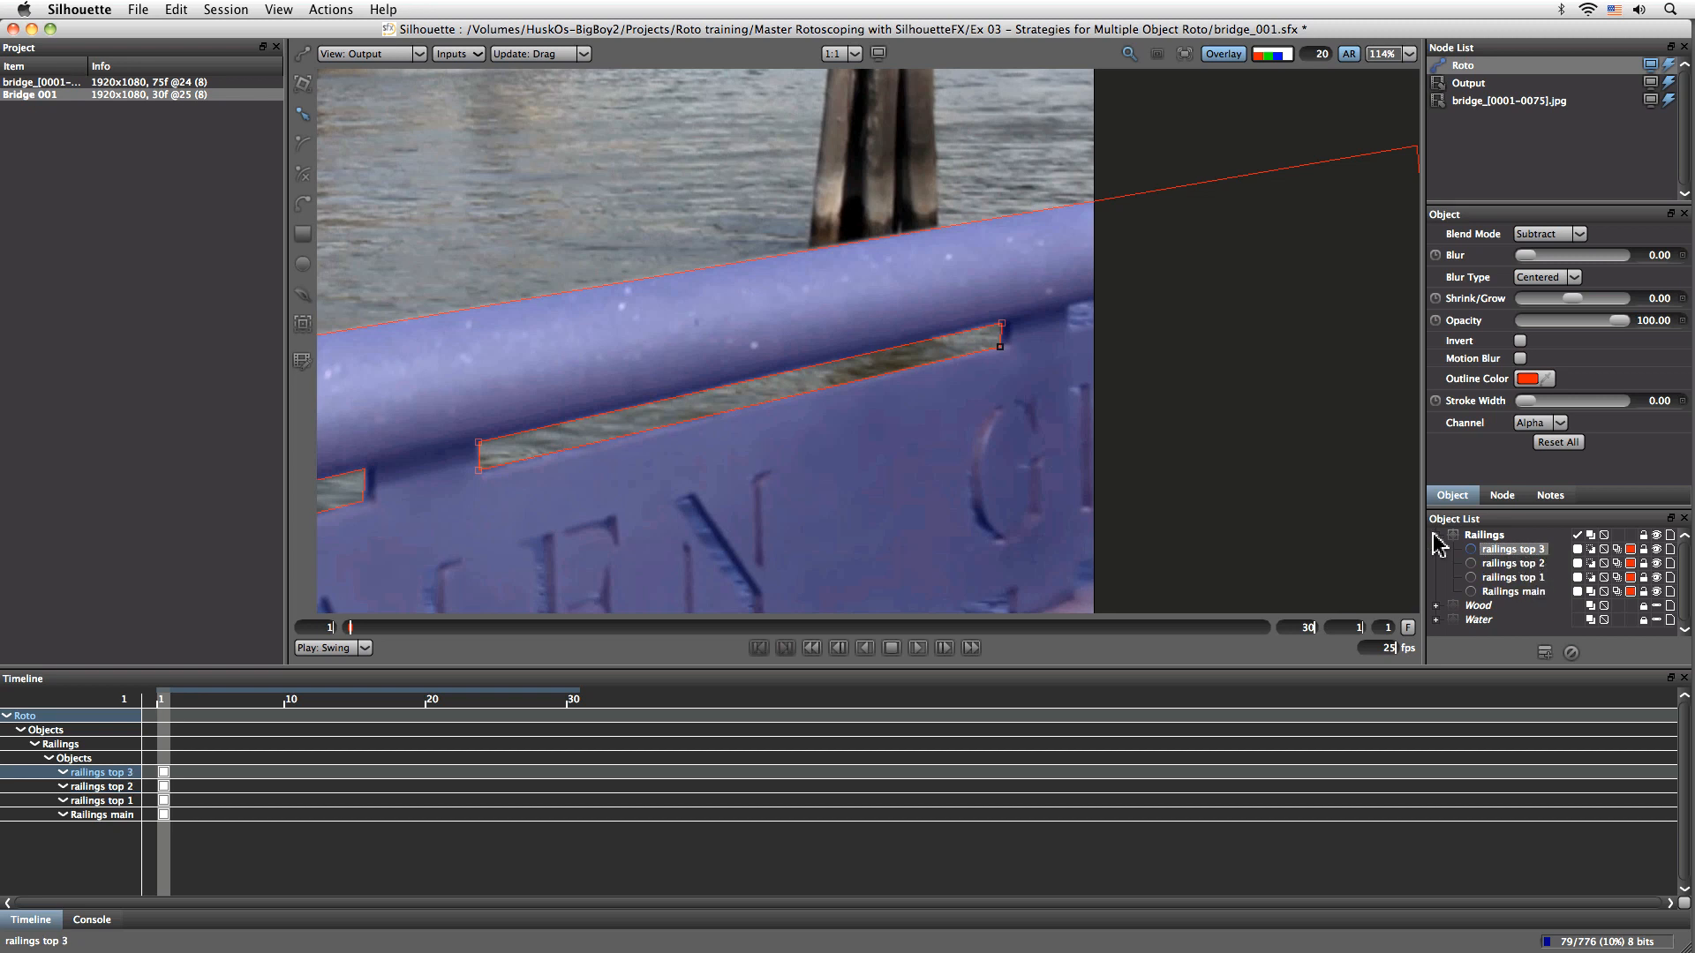
key("t")
left_click_drag(726, 424, 1318, 284)
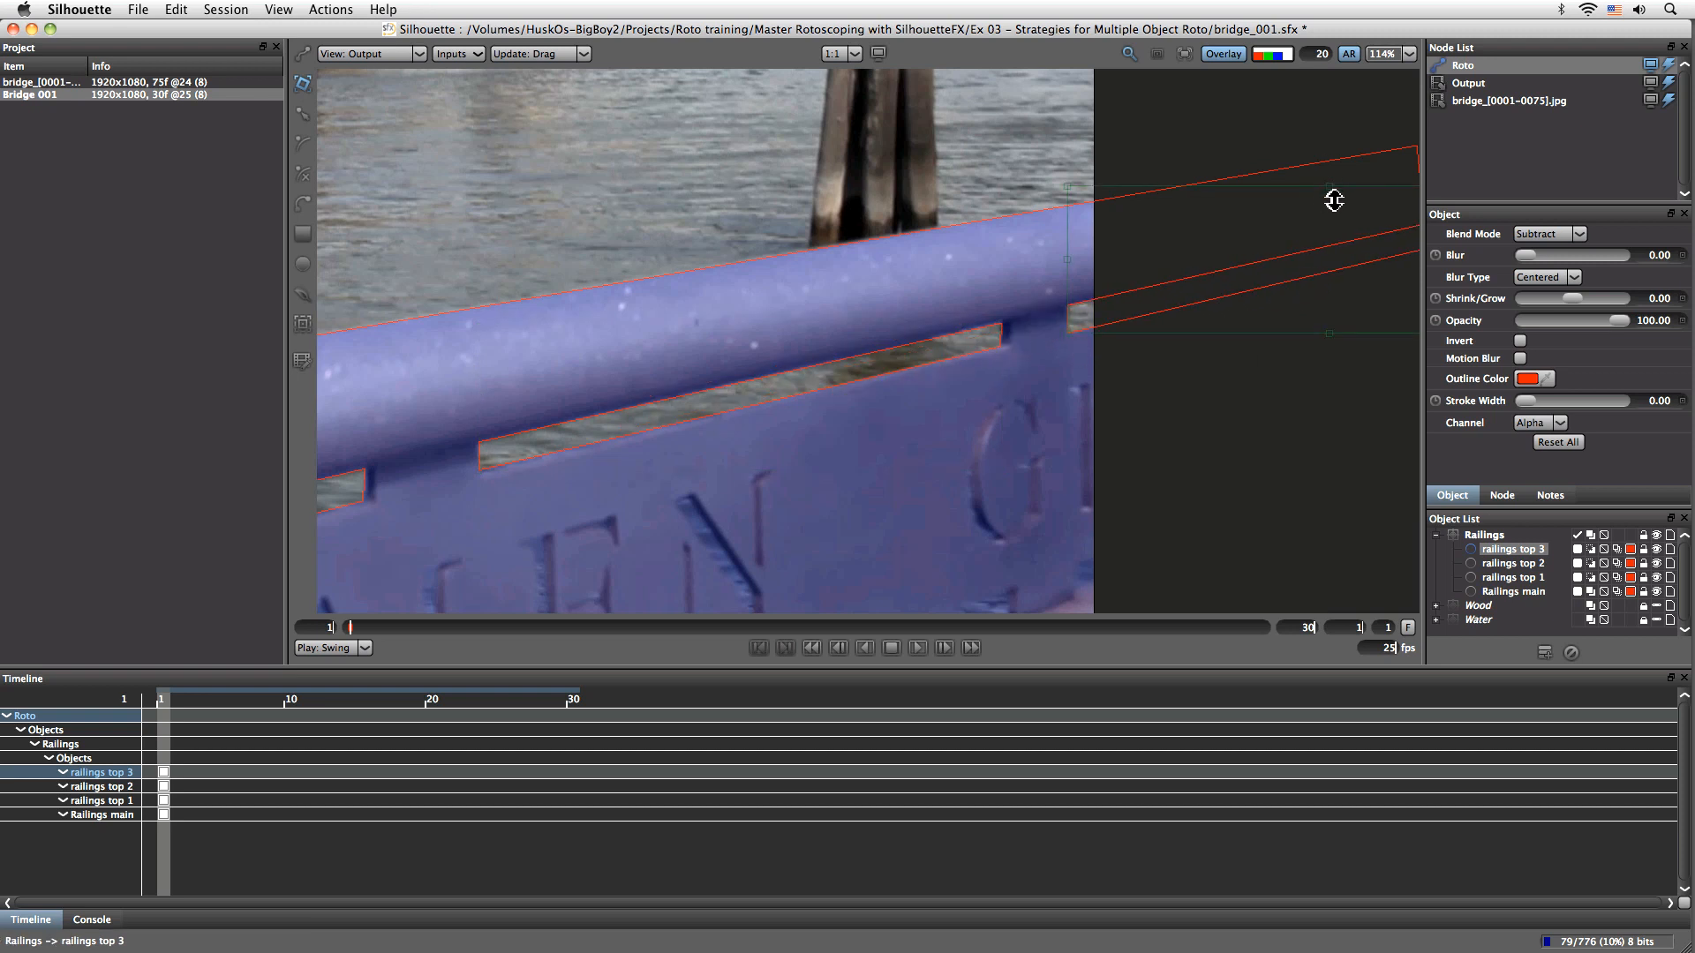
left_click_drag(1334, 187, 1335, 192)
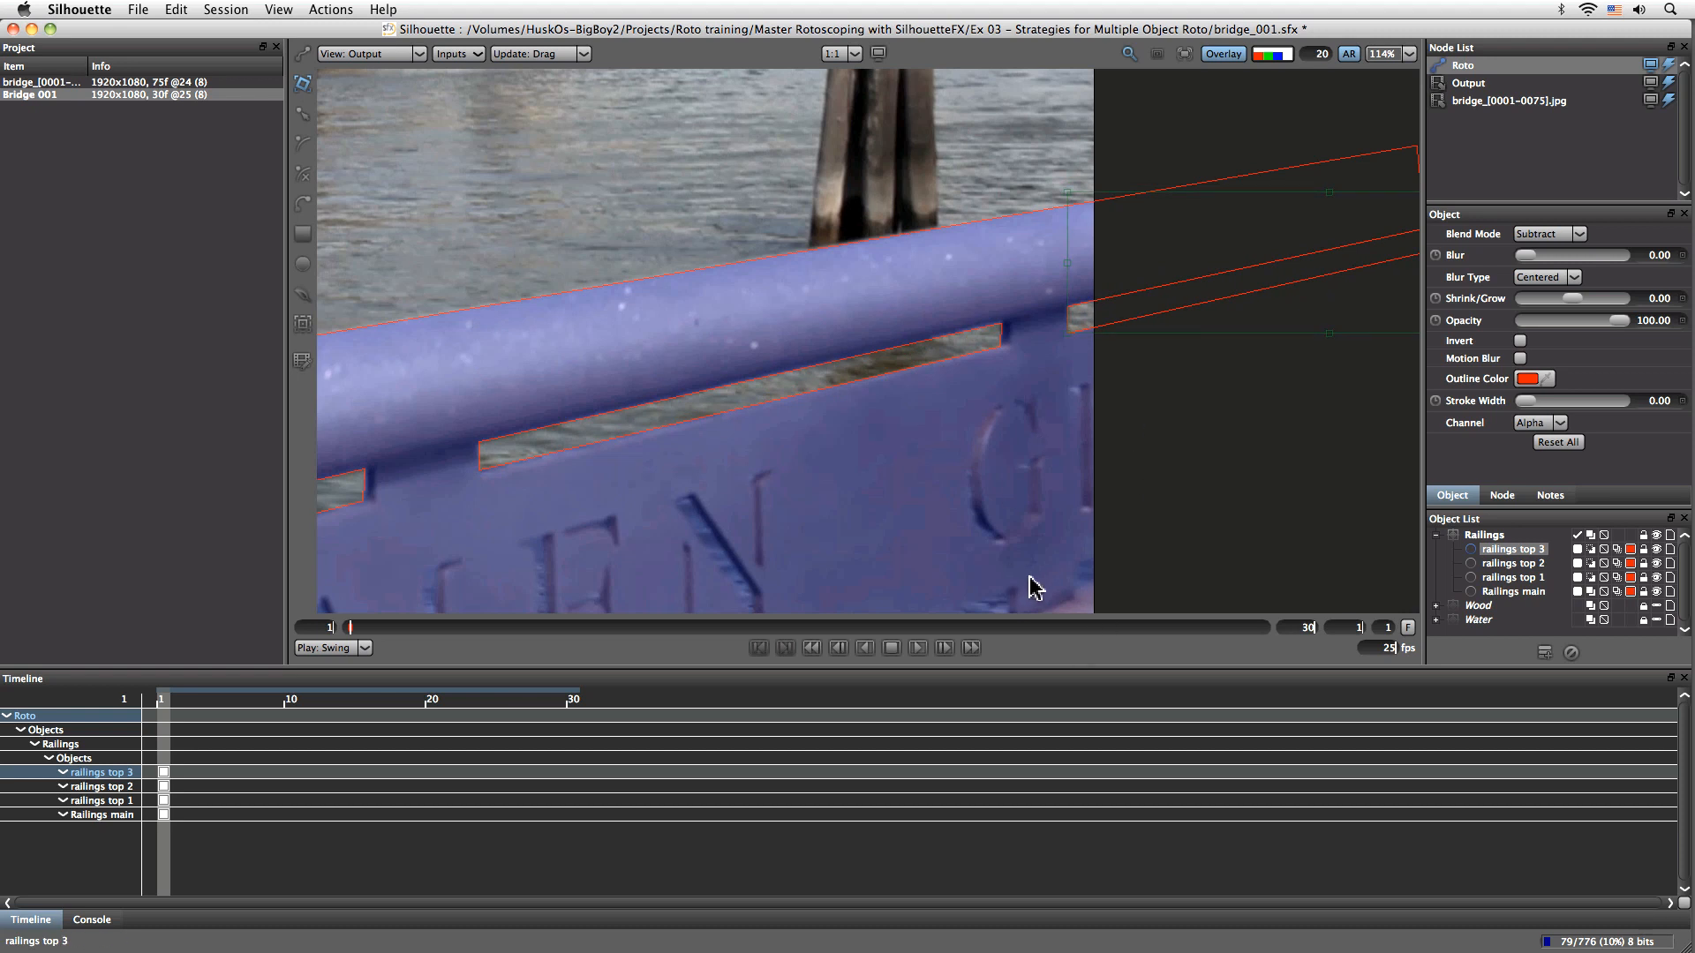
Duplicate railings top 2 and fit the copy's corners to the gap beneath the lettered panel, extending below the image
left_click_drag(762, 559, 741, 409)
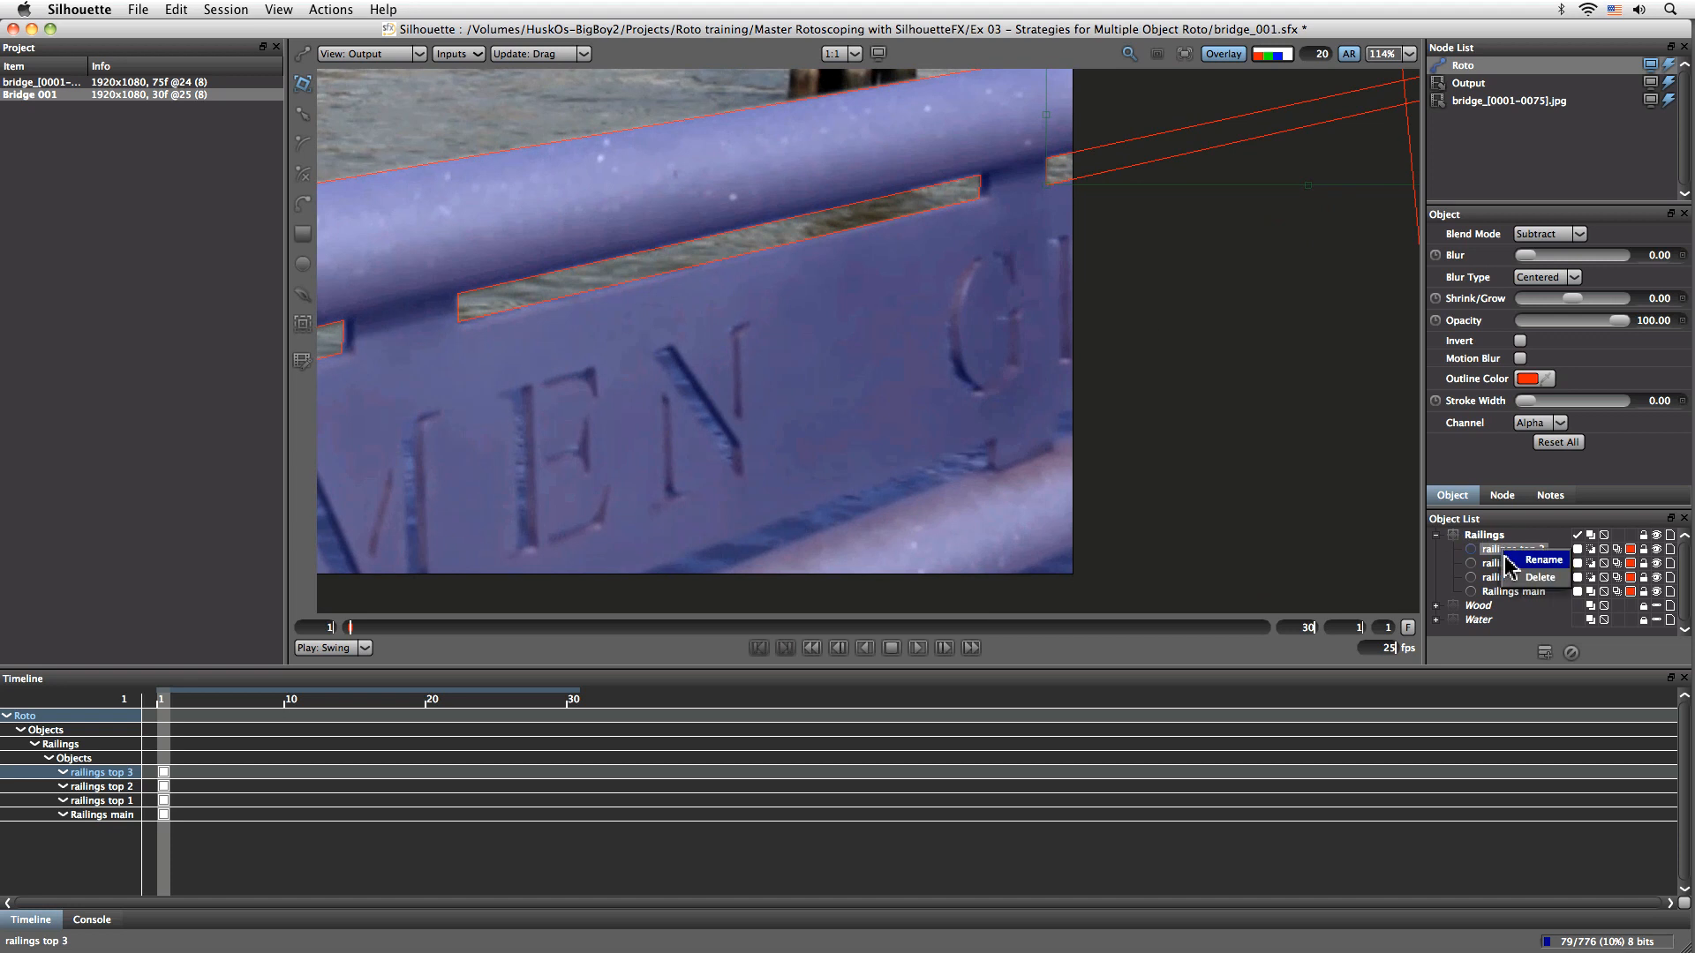
key("super+d")
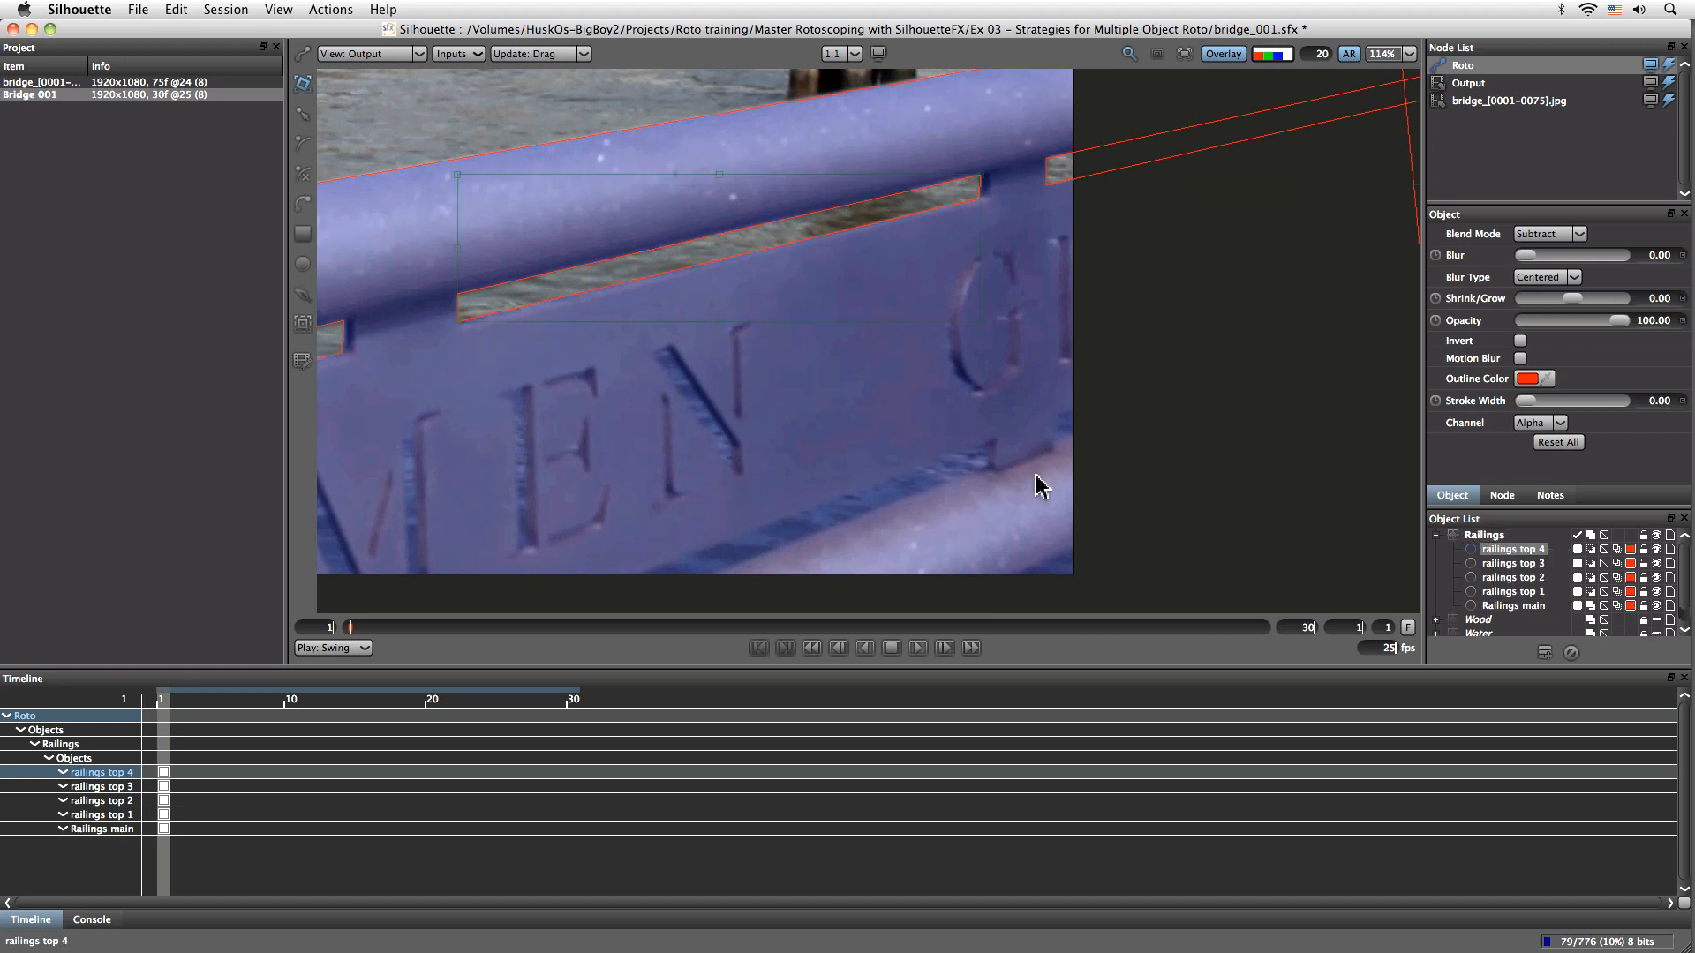
left_click_drag(723, 262, 856, 411)
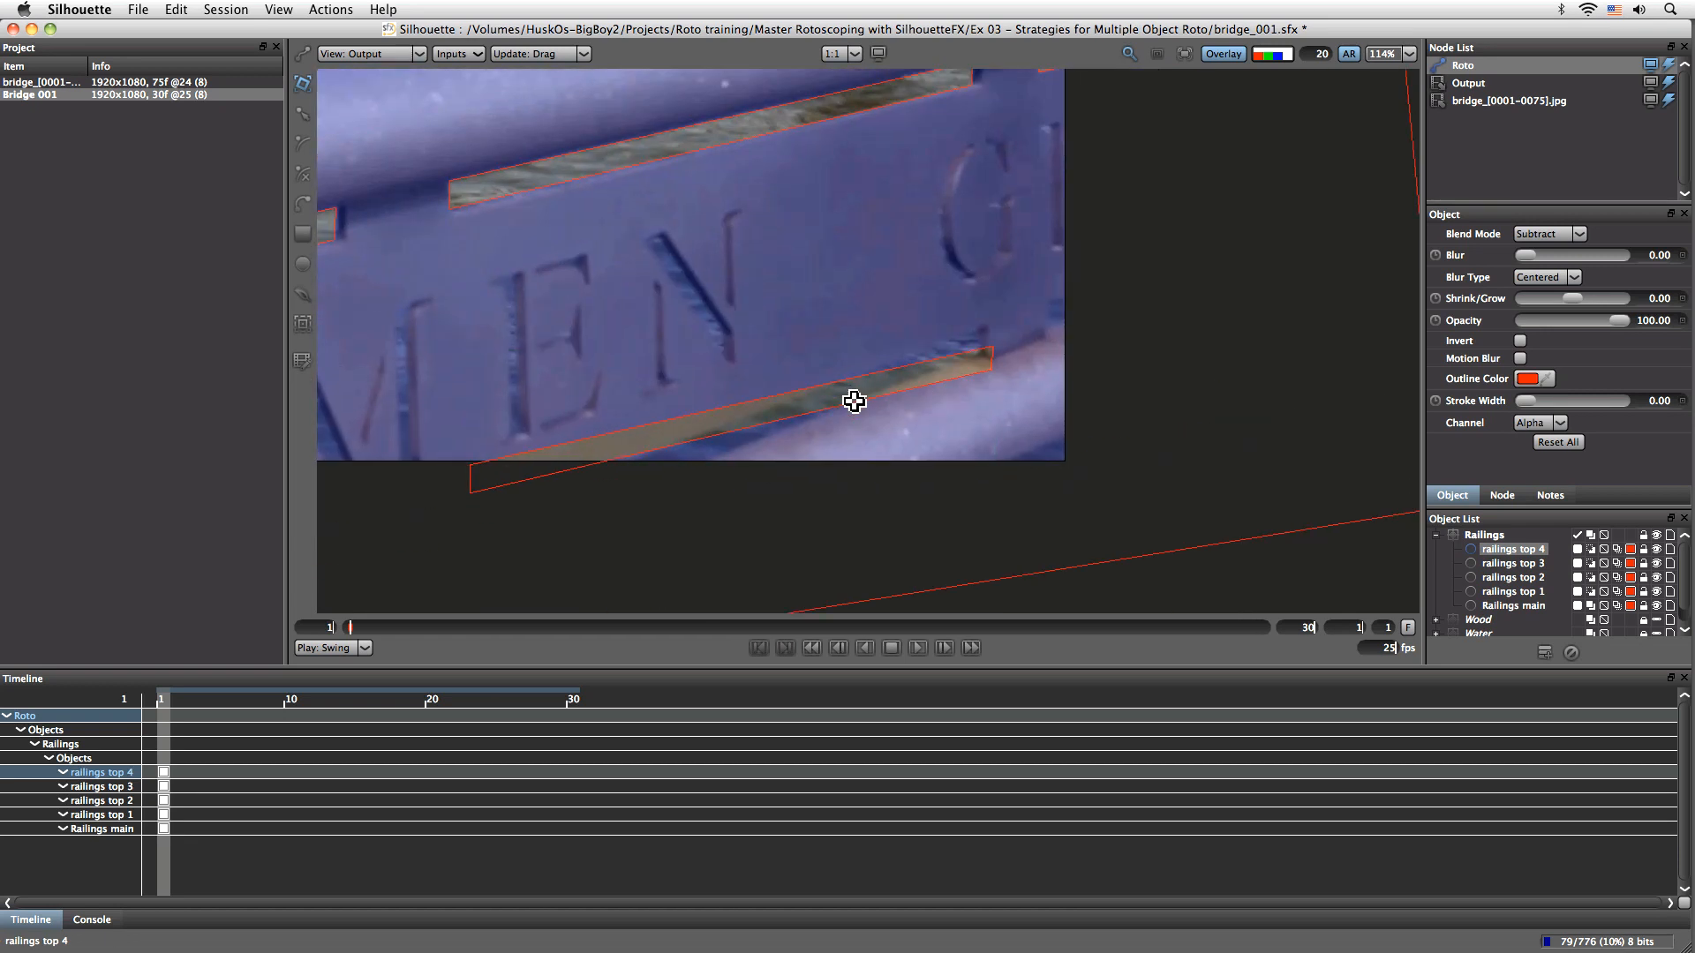
left_click(303, 114)
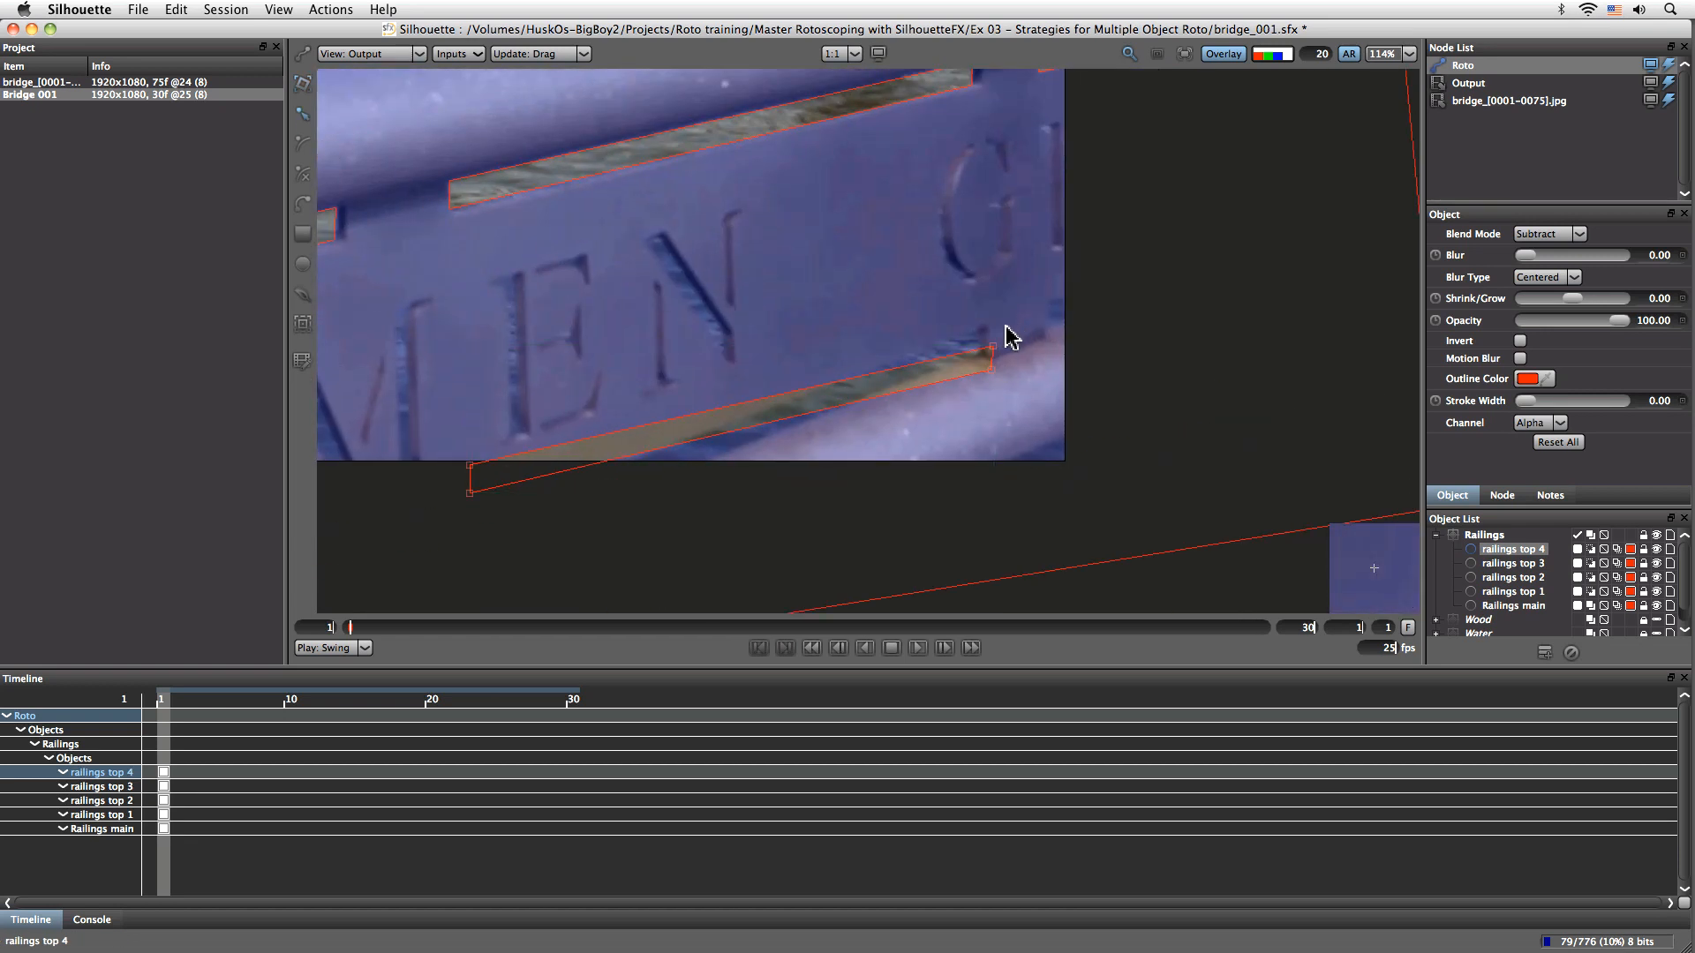
mouse_move(976, 335)
left_mouse_down()
mouse_move(963, 349)
mouse_move(979, 357)
left_mouse_up()
left_click_drag(471, 493, 523, 535)
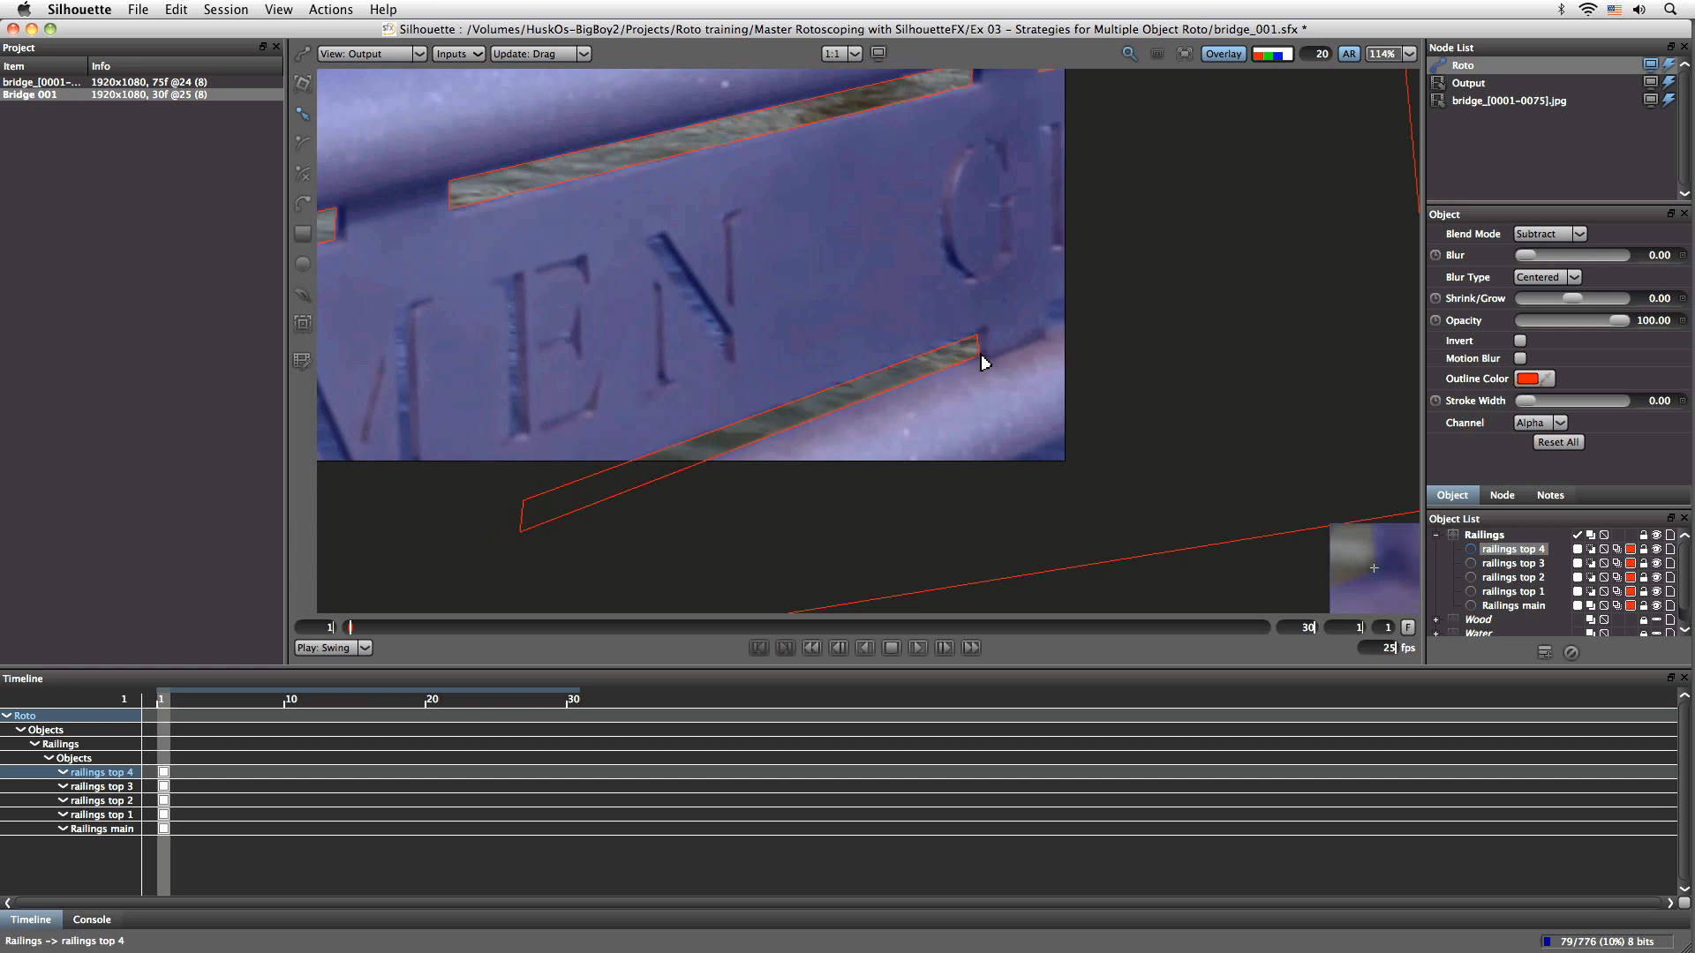
Rename the gap shape beneath the lettered panel as railings bottom 1
double_click(1534, 549)
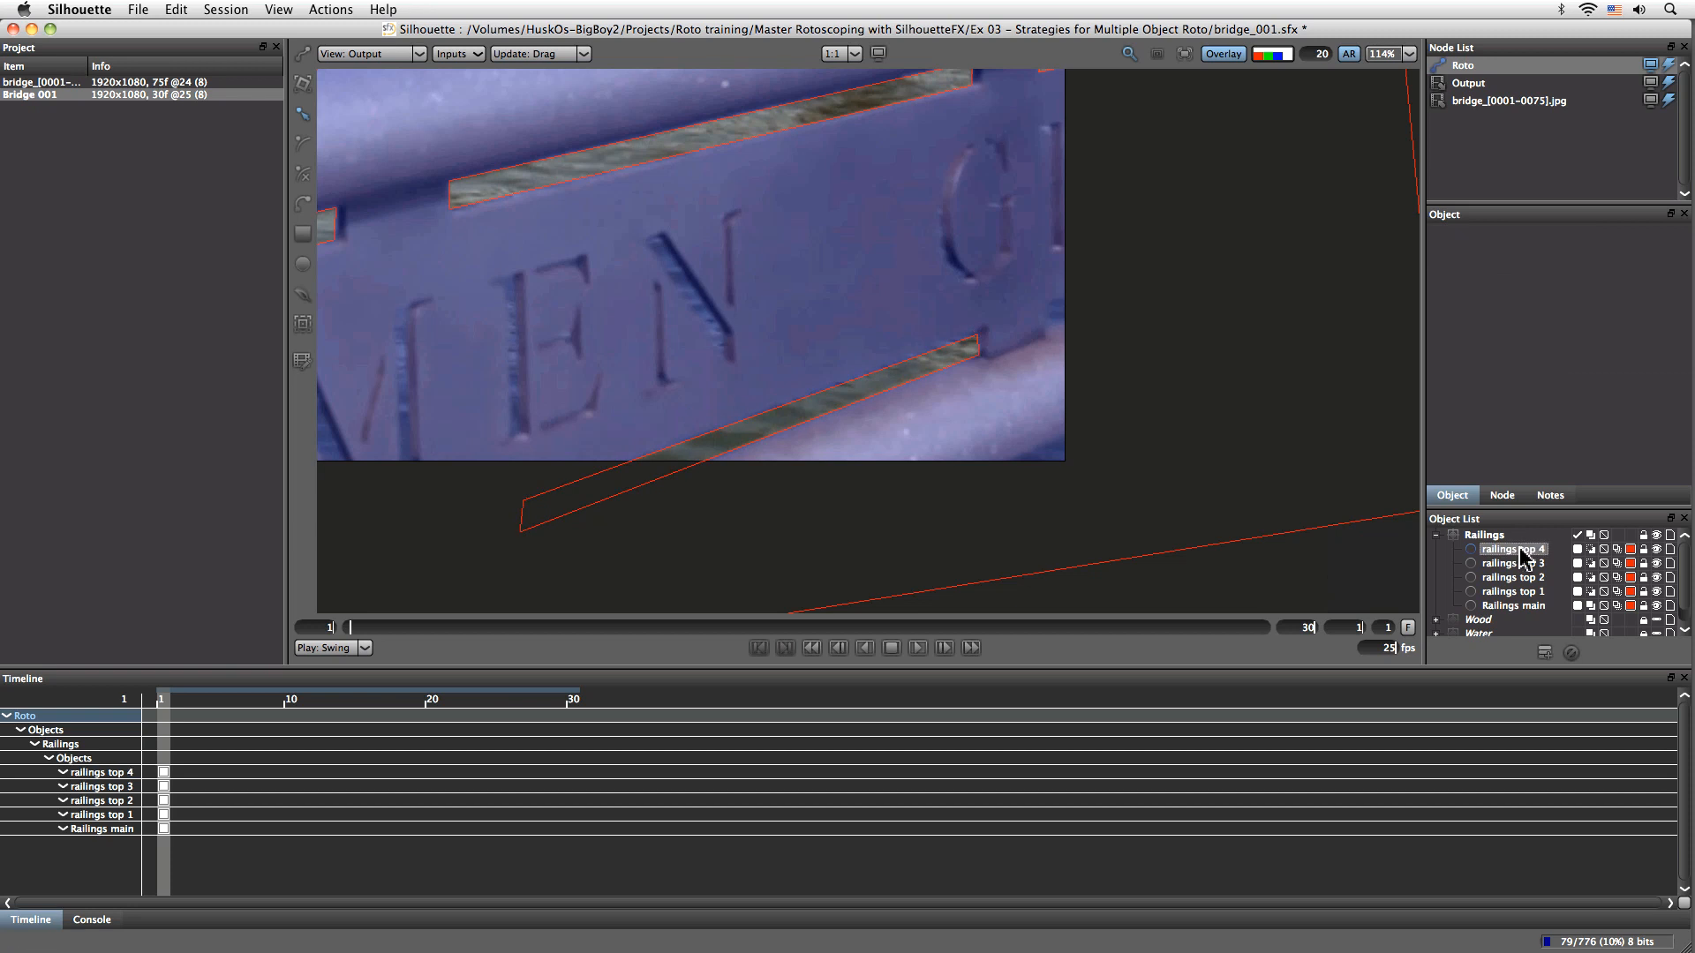
key("Right")
type("bottom 1")
key("Return")
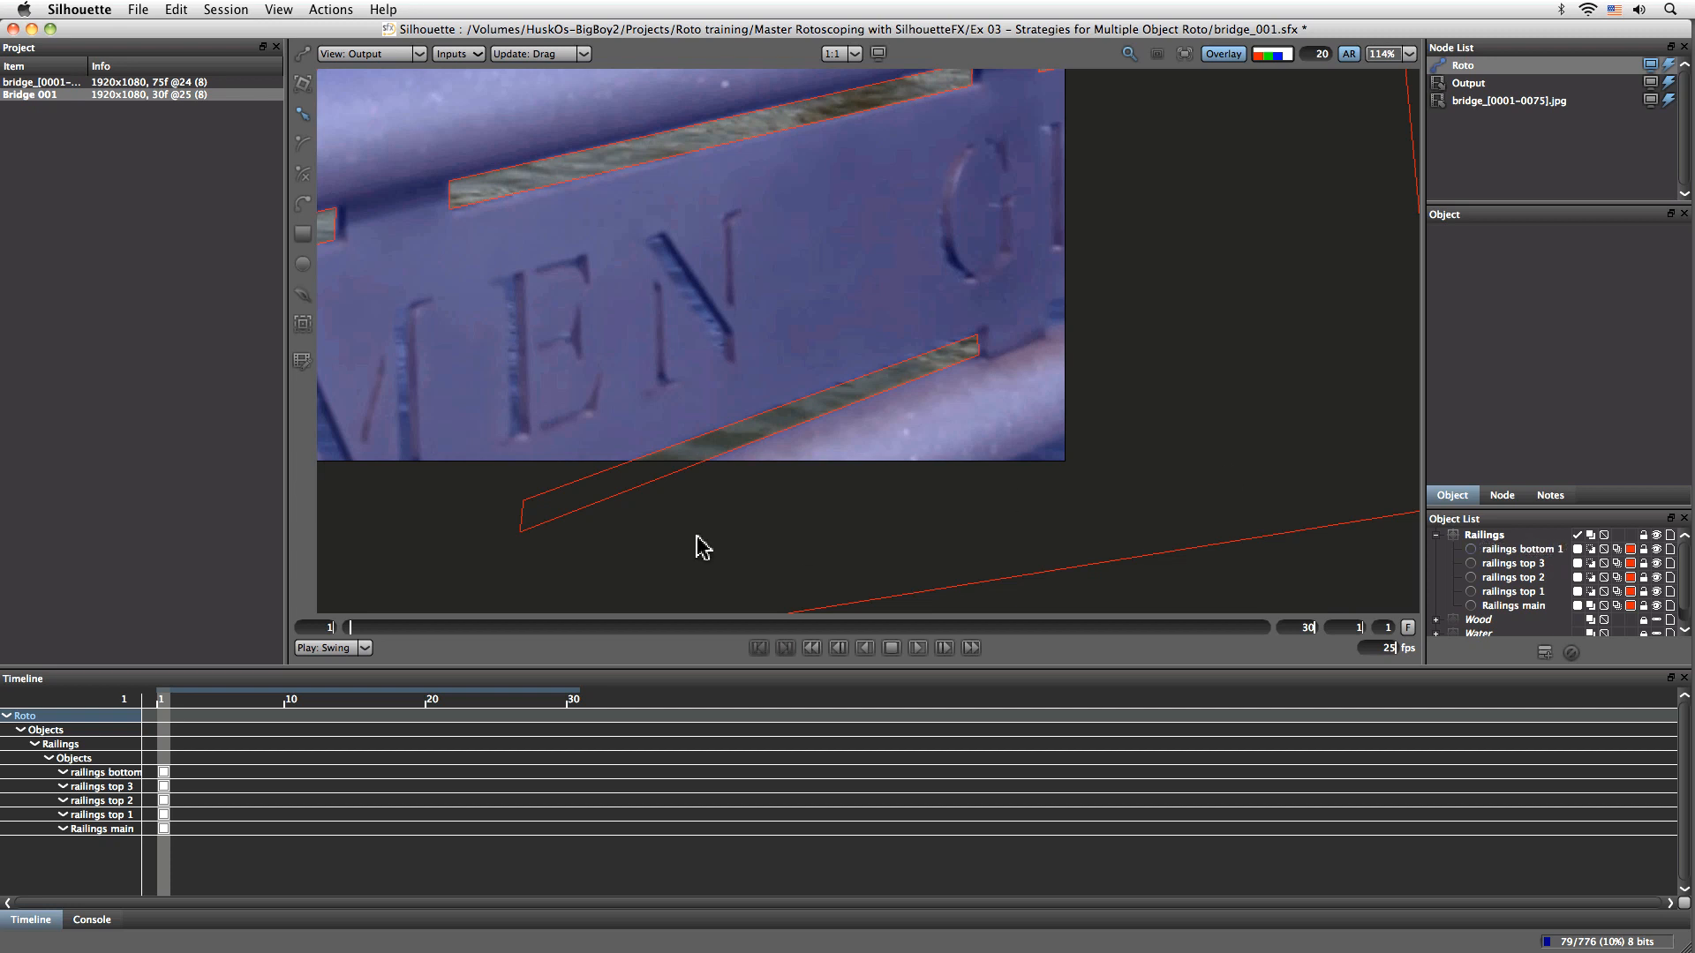
Collapse the Railings layer and place its transform anchor where the handrail's upper edge meets the image's left edge
scroll(772, 490, "down", 2)
left_click_drag(665, 518, 1089, 522)
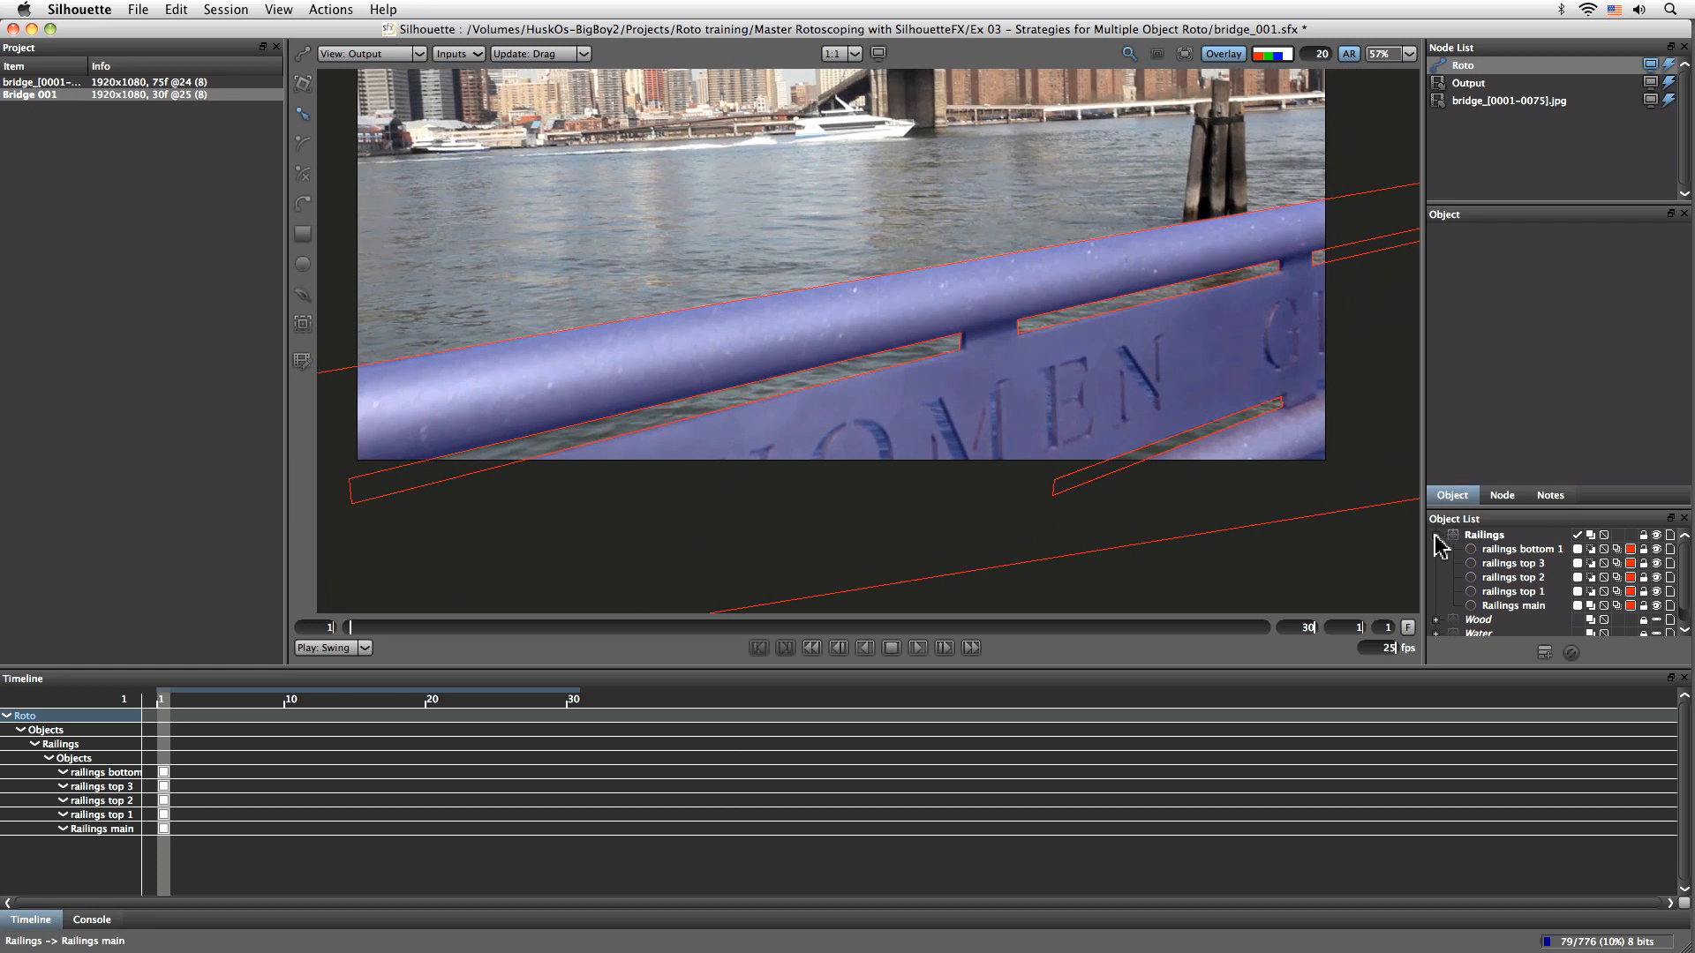
left_click(1486, 536)
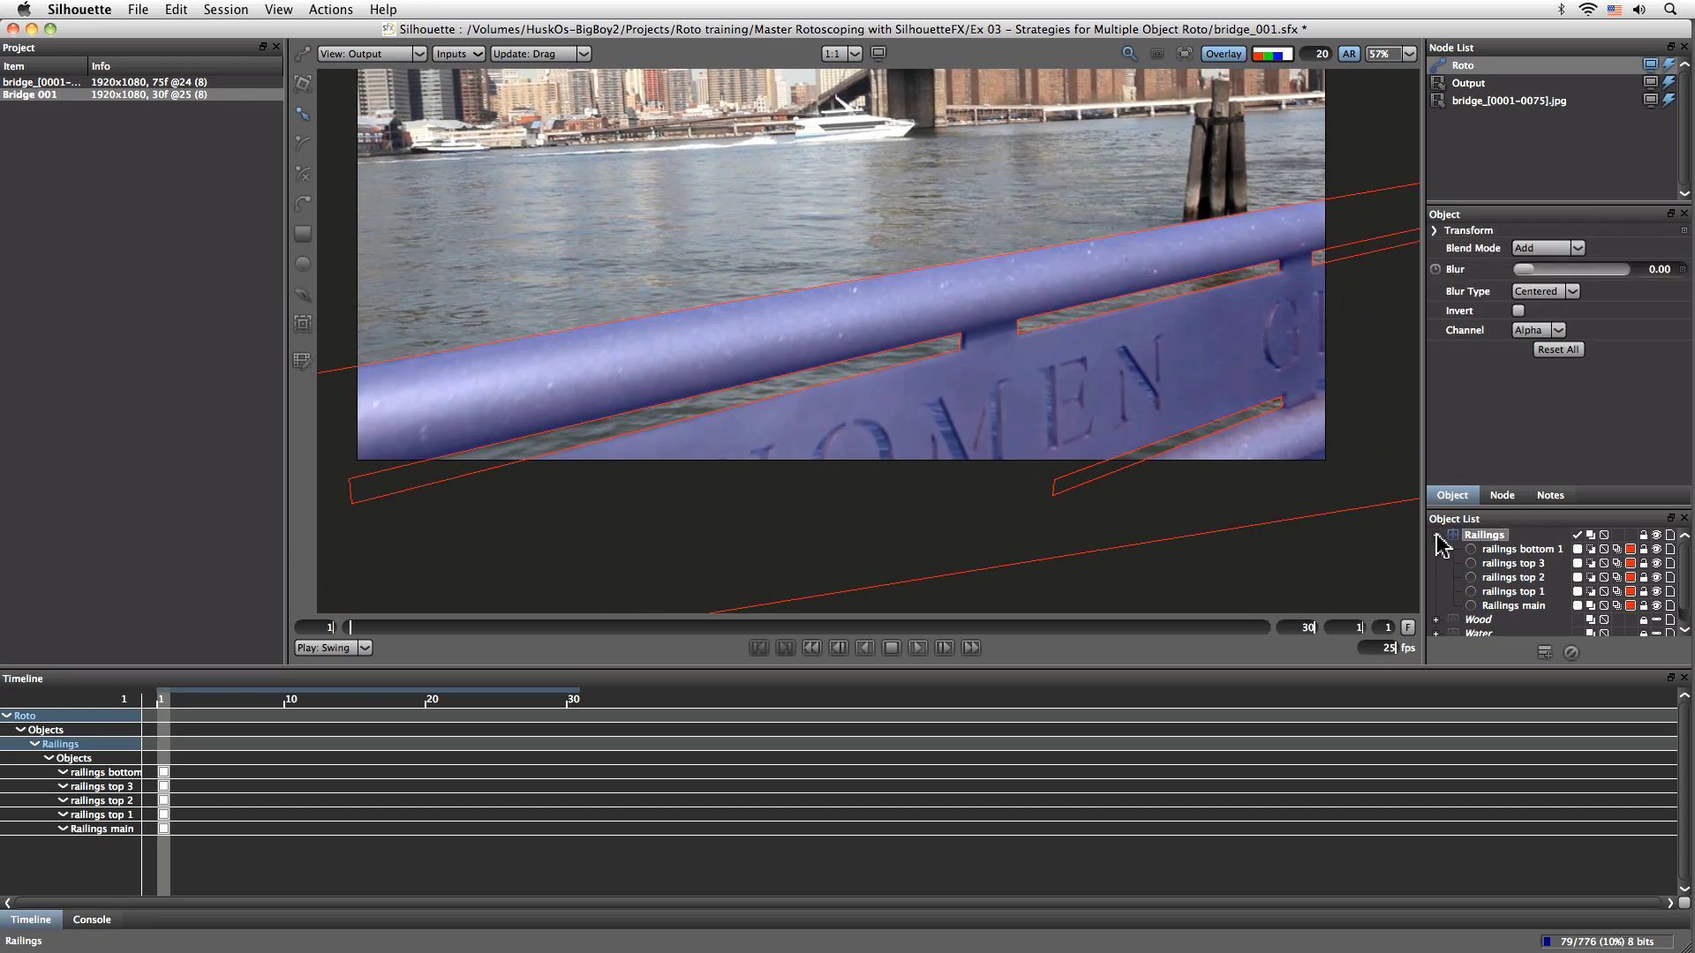
left_click(1436, 535)
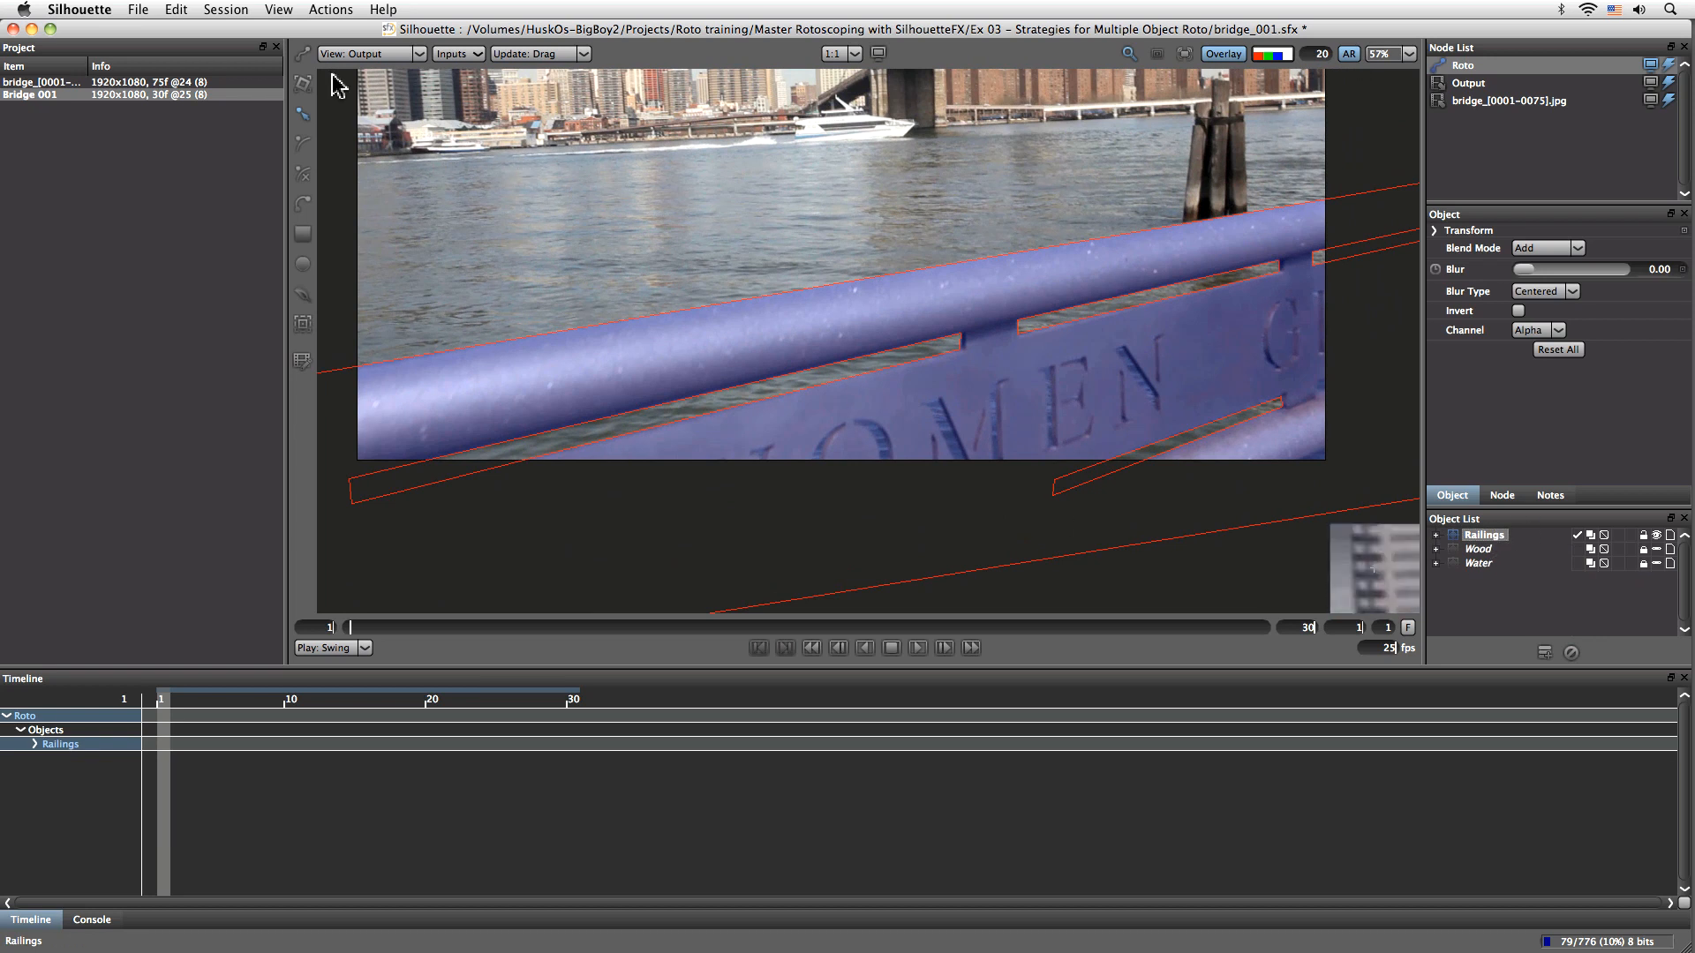
left_click(303, 86)
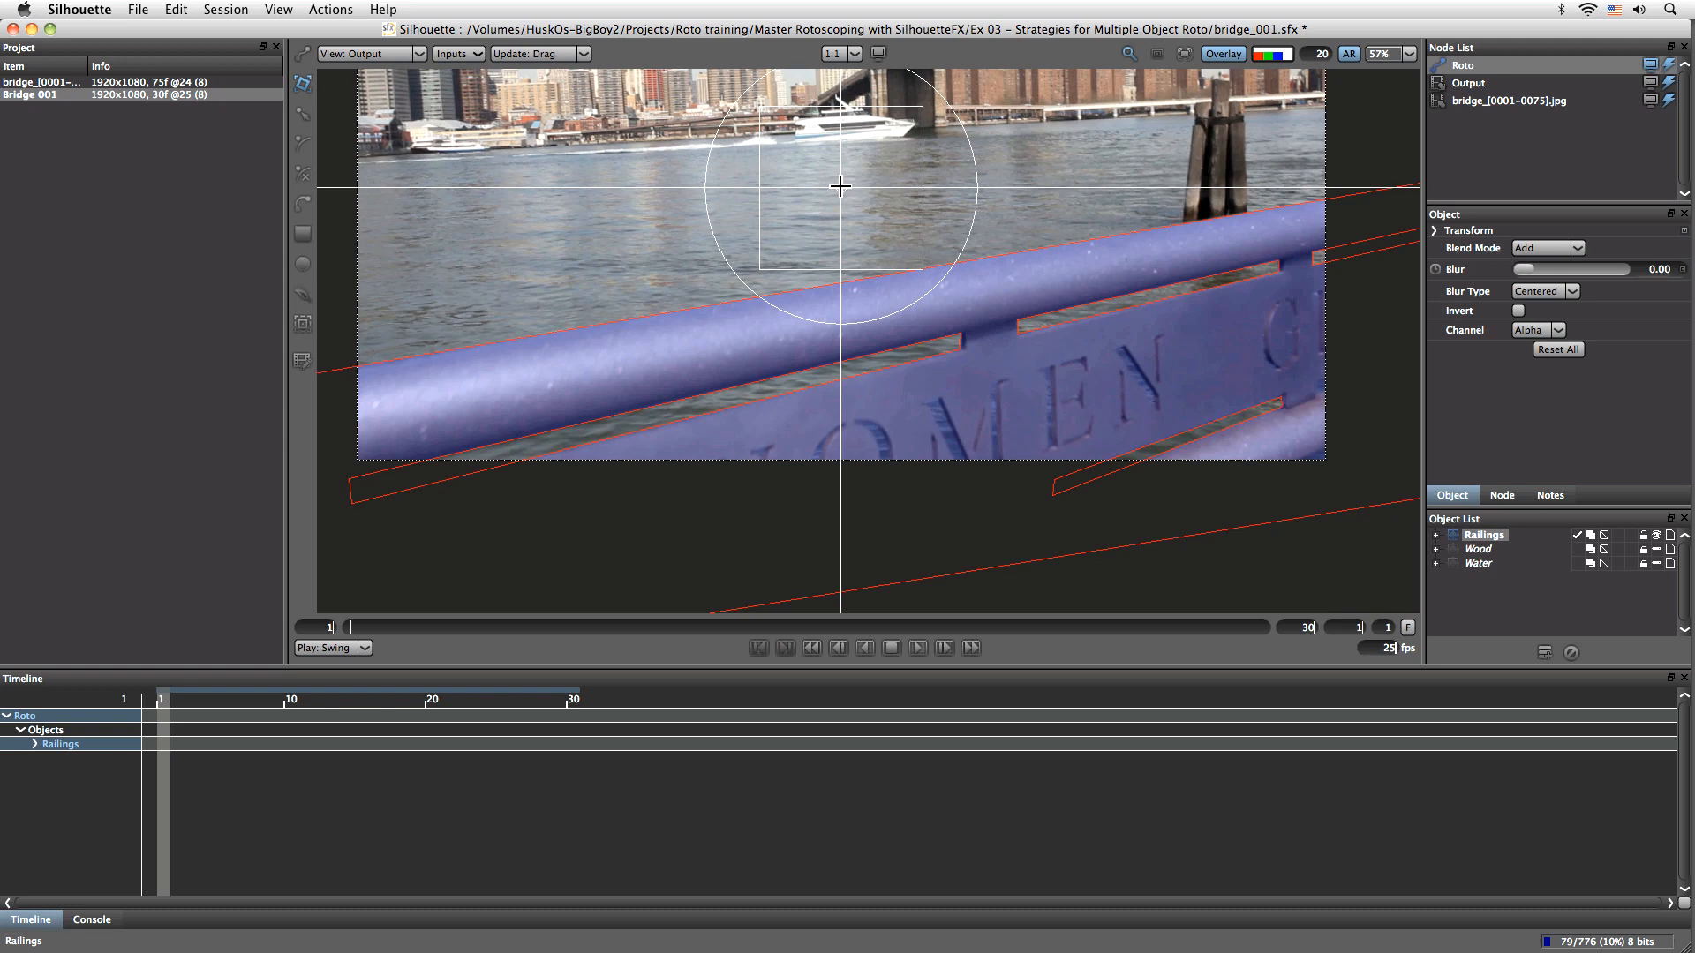
left_click_drag(837, 188, 354, 365)
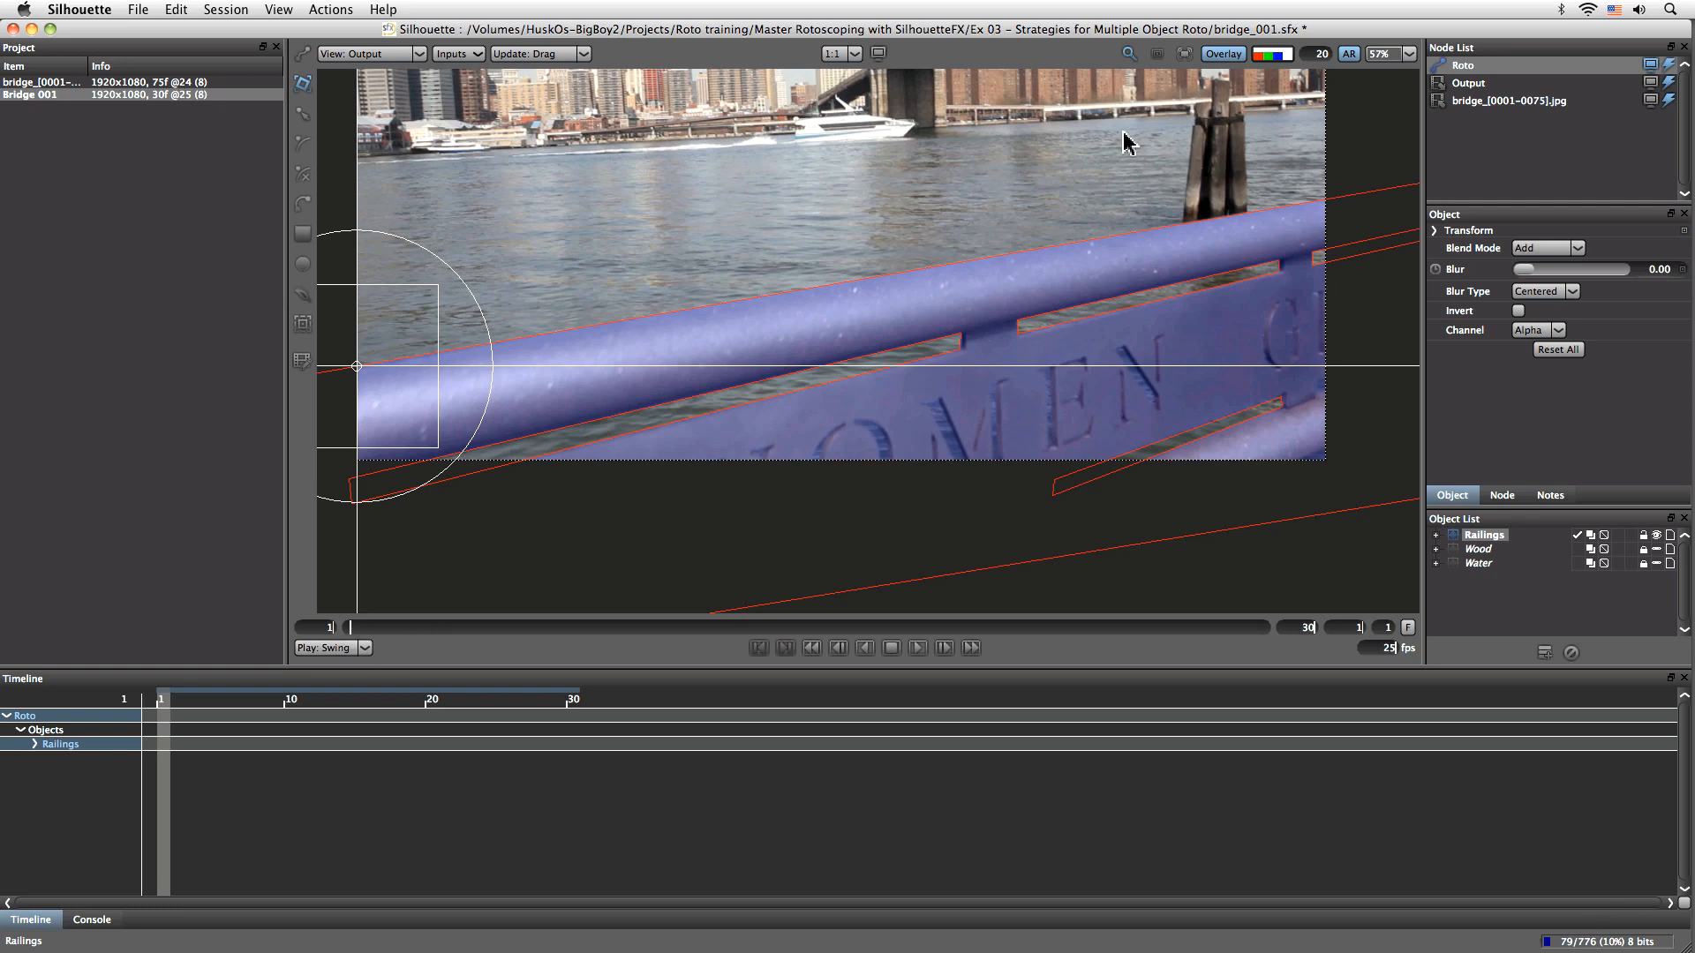
Scrub through the opening frames from frame 1 to examine how the railing moves relative to its shapes
mouse_move(352, 628)
left_mouse_down()
mouse_move(613, 606)
mouse_move(332, 617)
mouse_move(539, 628)
left_mouse_up()
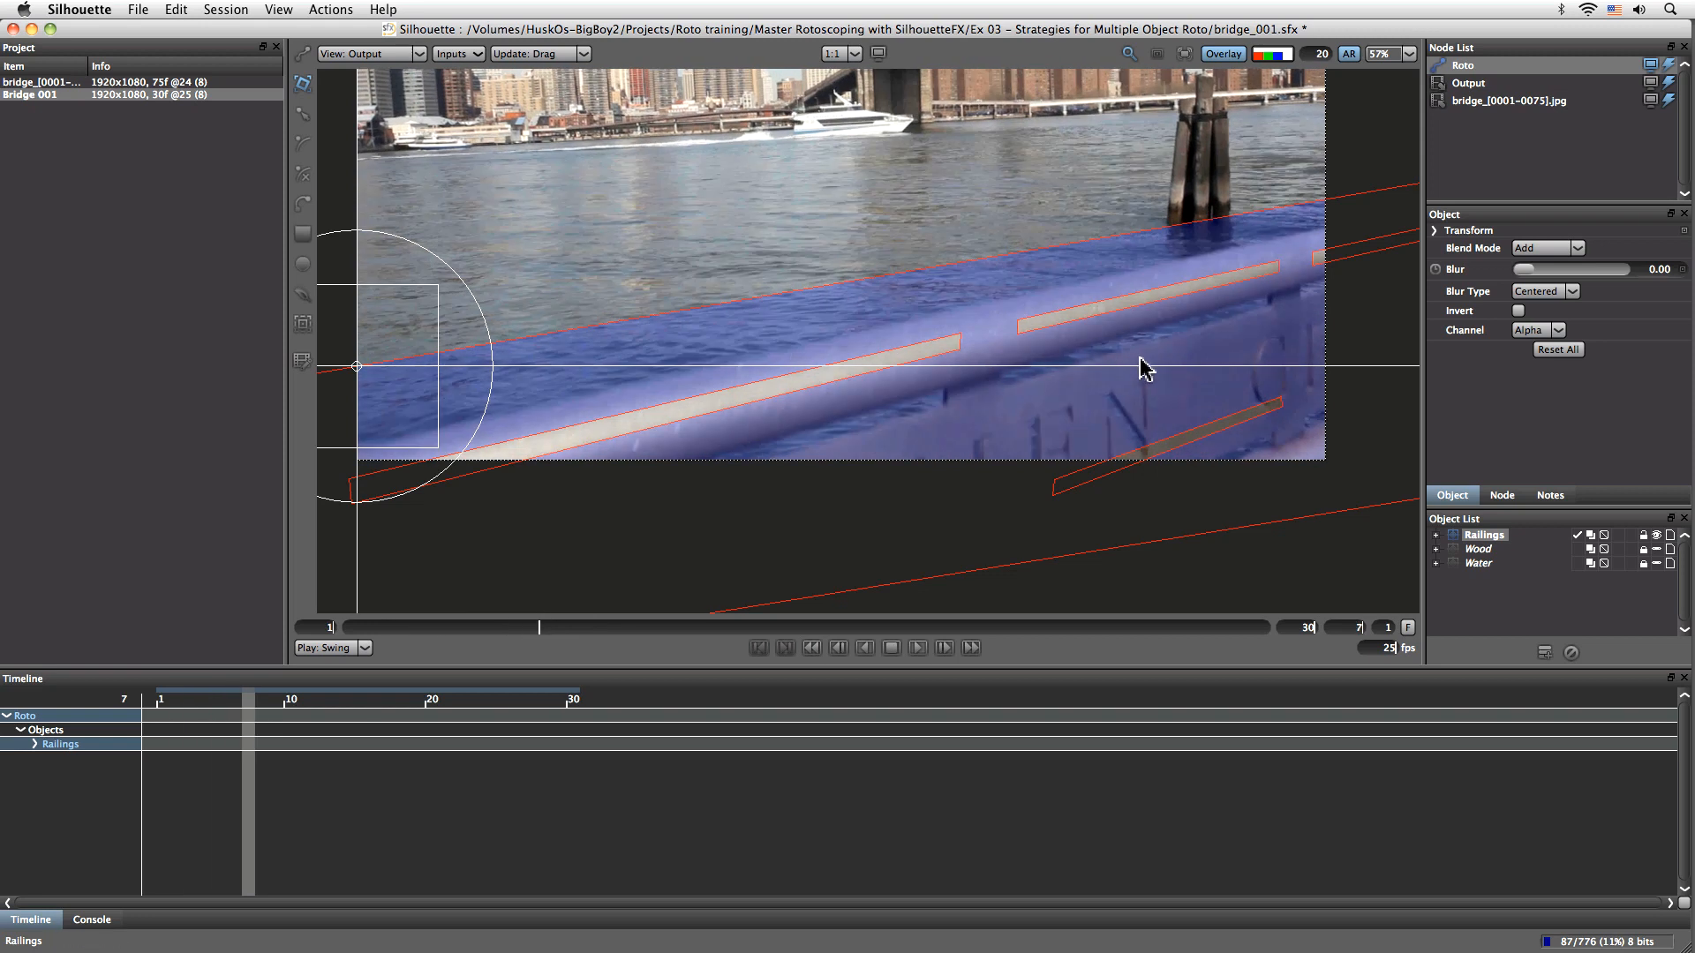
mouse_move(535, 631)
left_mouse_down()
mouse_move(335, 629)
mouse_move(615, 631)
mouse_move(568, 635)
left_mouse_up()
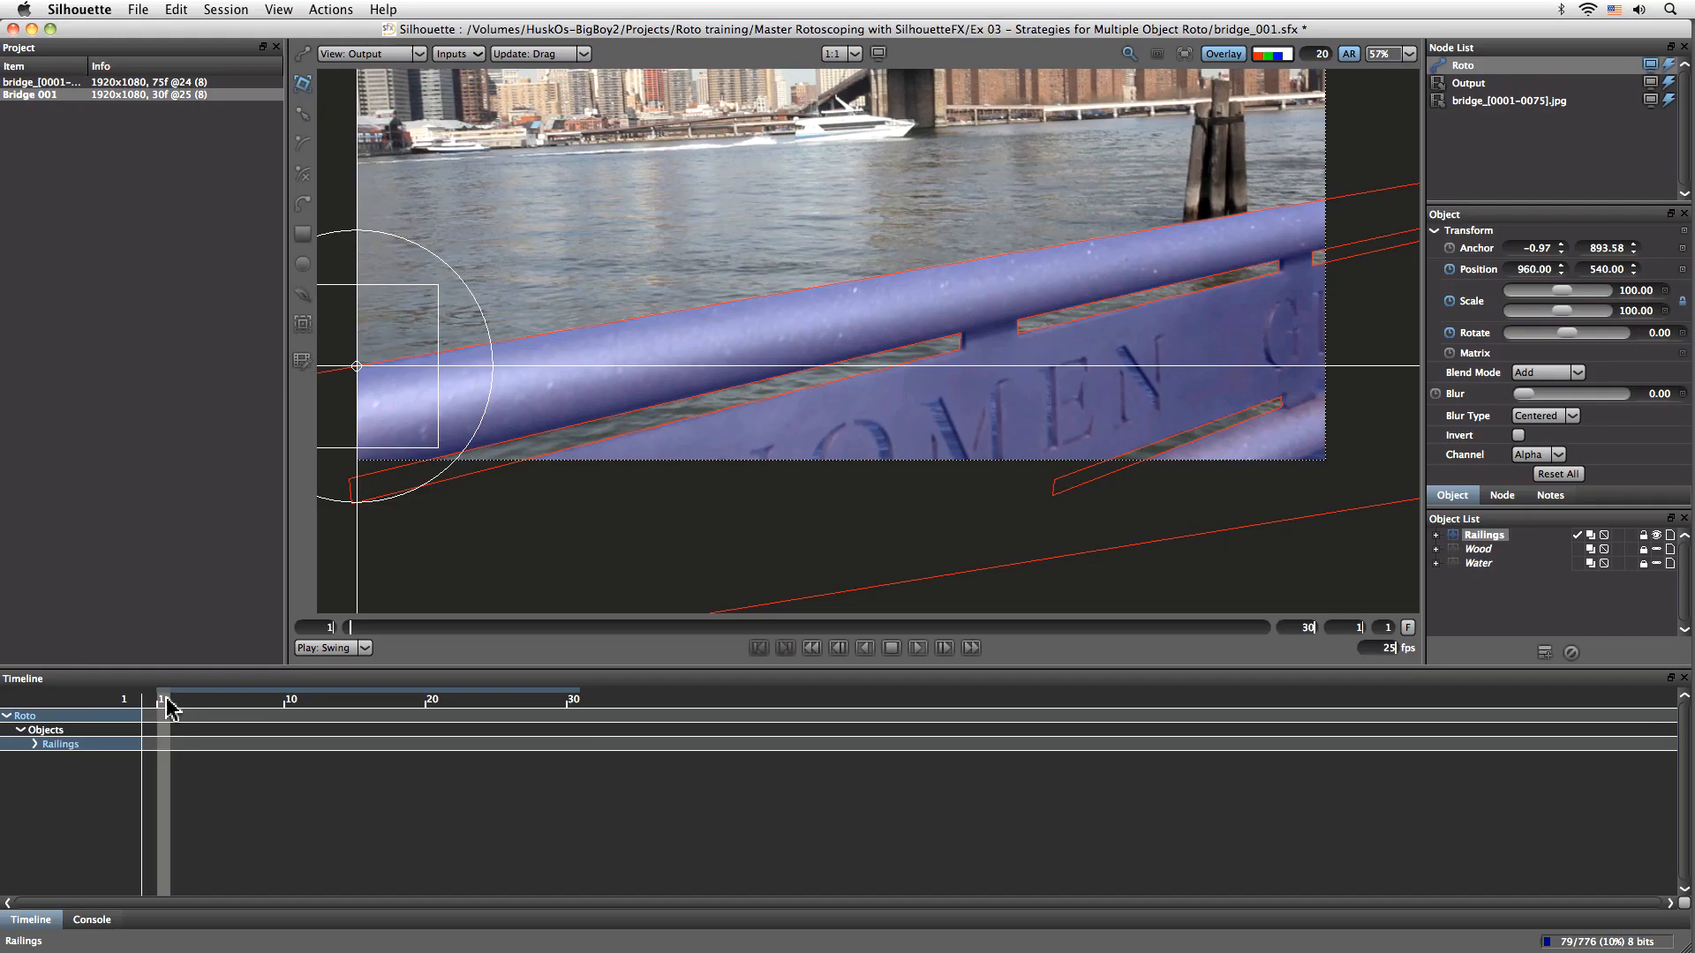
At frame 1, move the Railings layer's transform anchor to the upper corner of the gap beside the handrail bracket, at 1197.18, 827.94
left_click_drag(162, 698, 88, 699)
left_click_drag(356, 369, 959, 333)
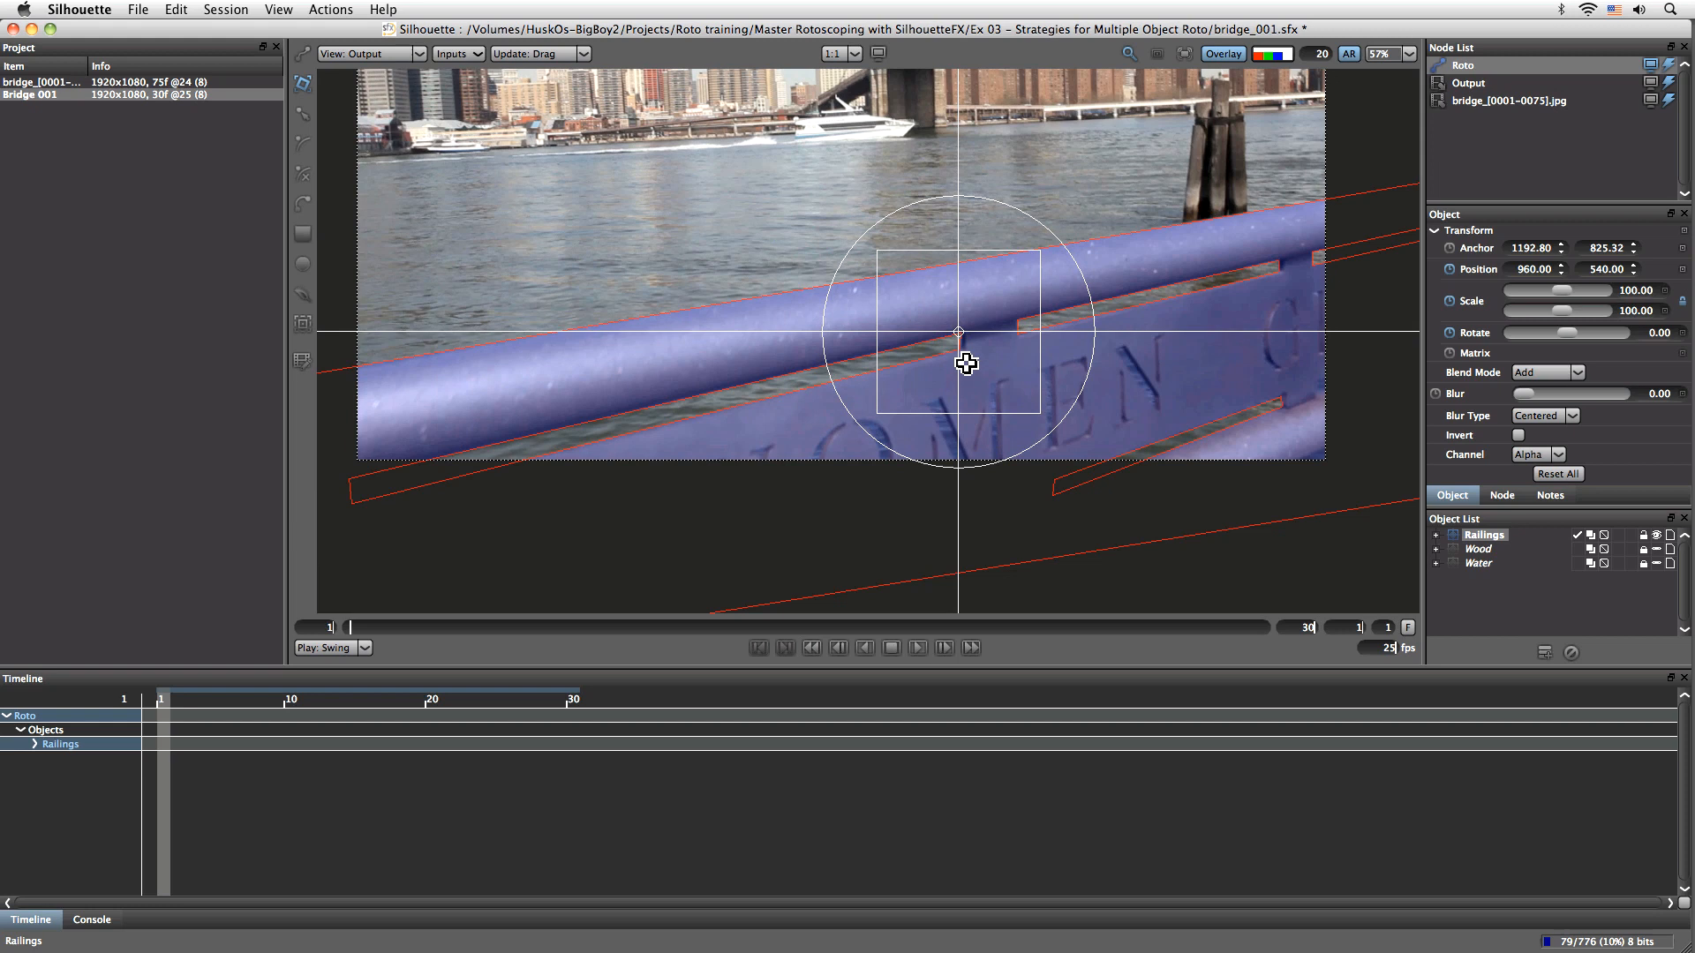
scroll(965, 363, "up", 2)
left_click_drag(964, 338, 965, 310)
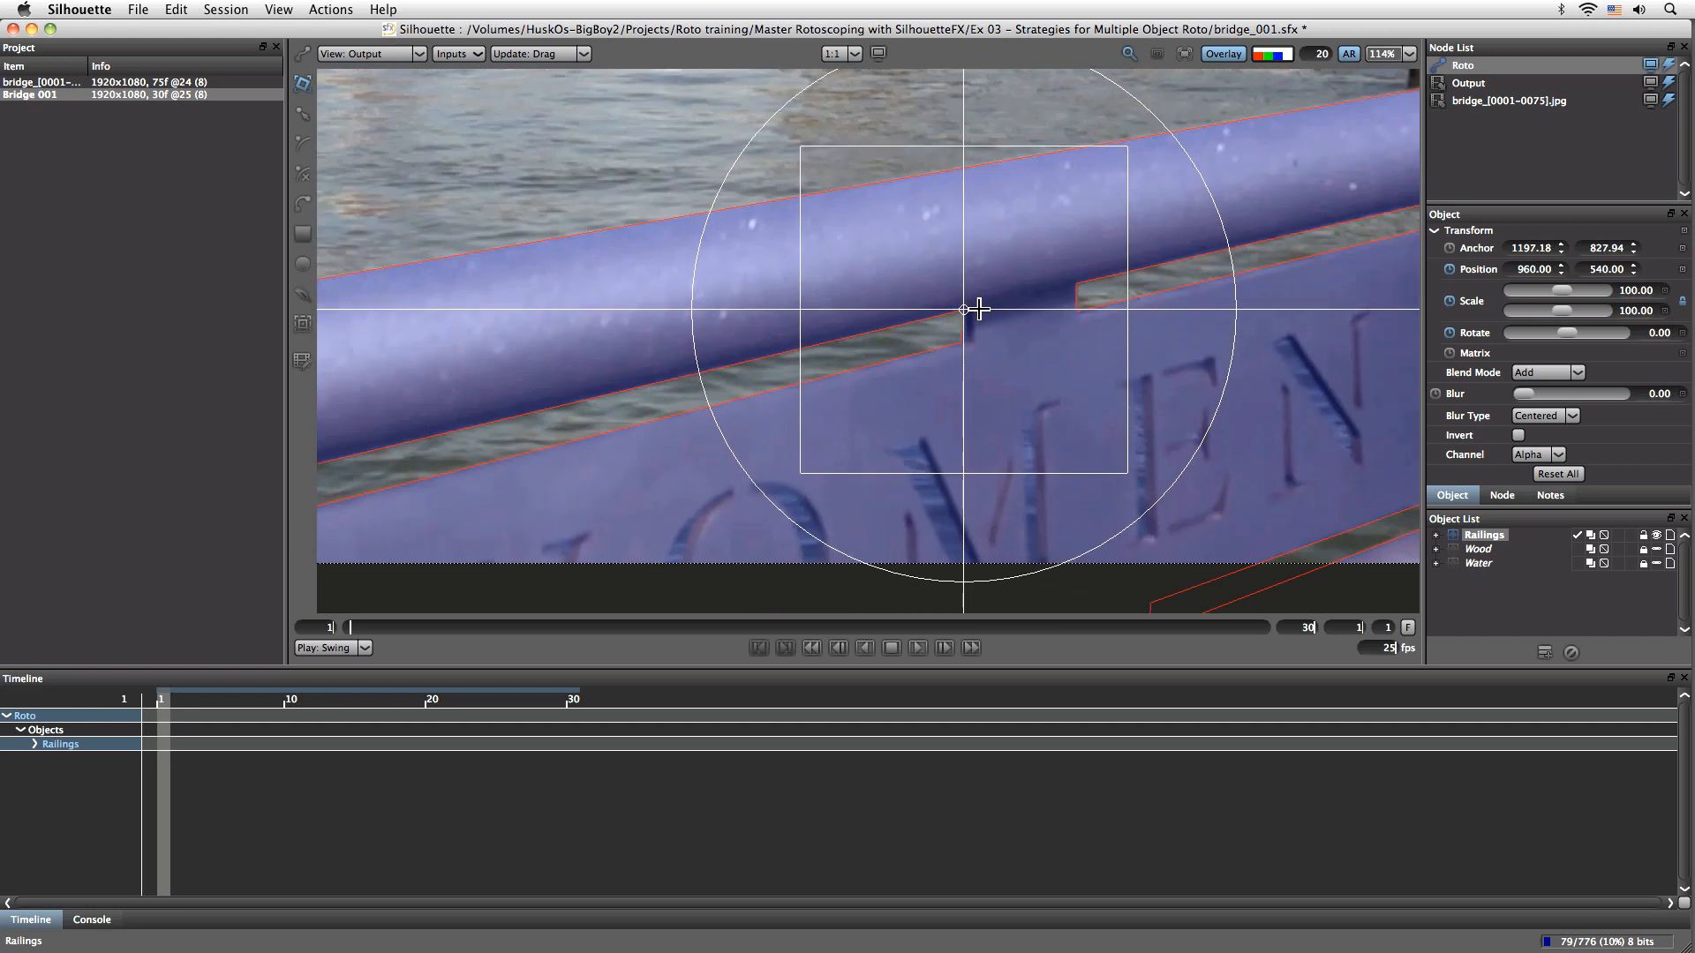
key("minus")
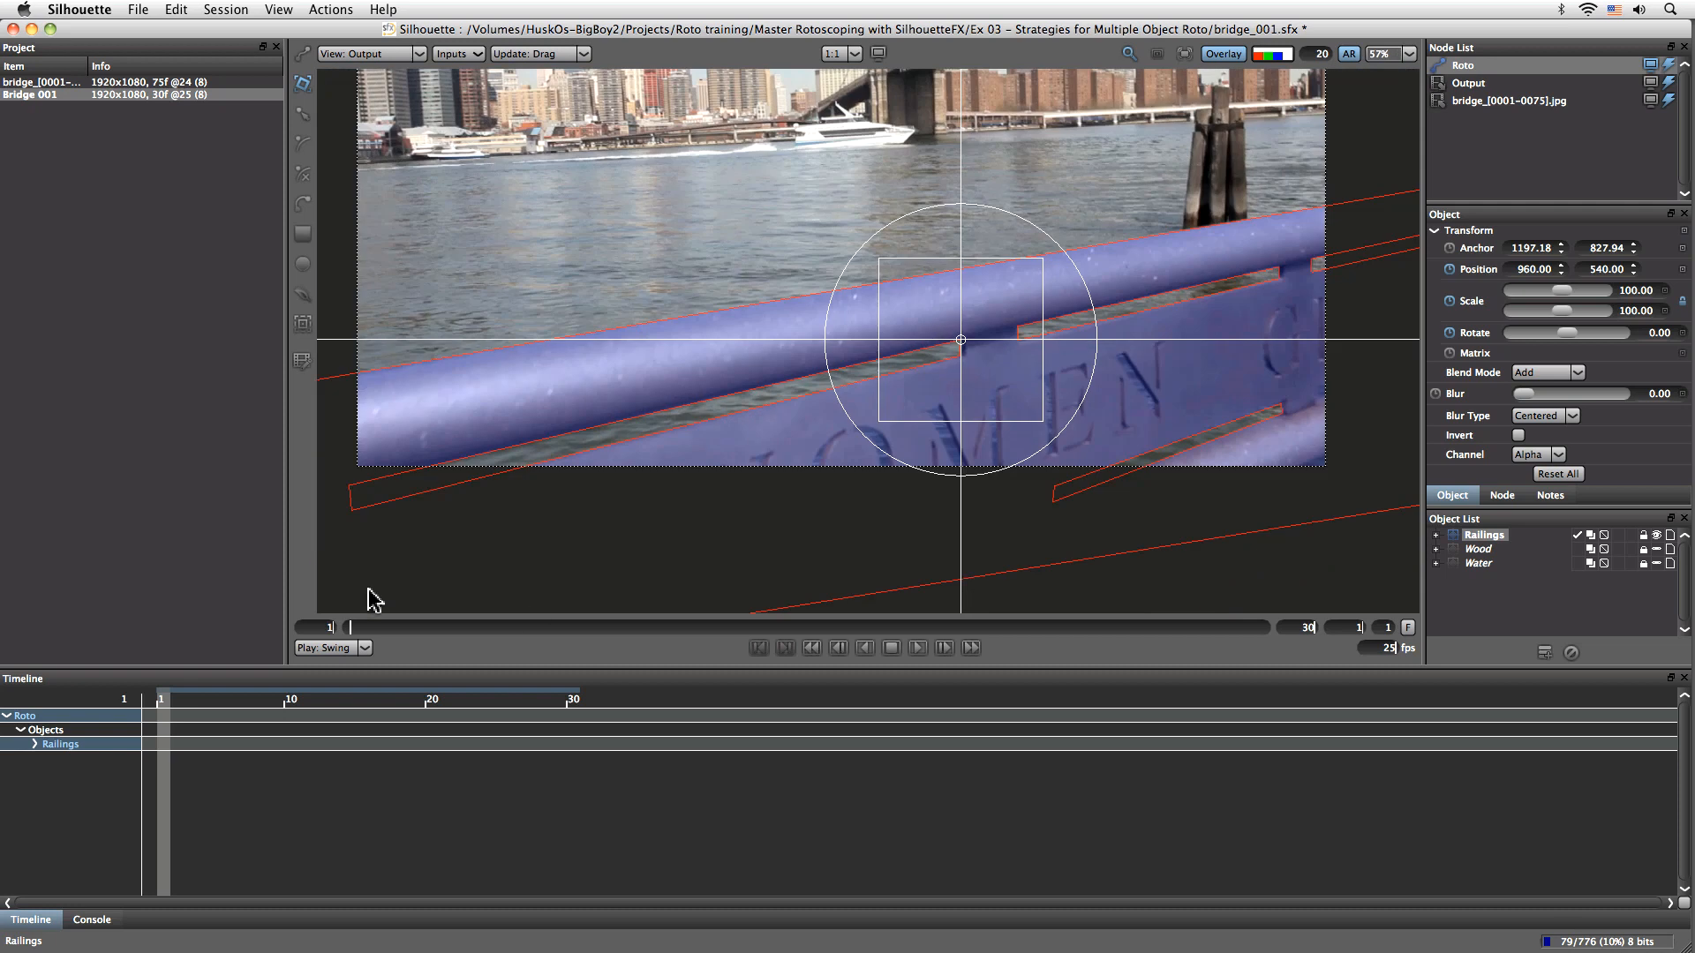
At frame 8, match the Railings layer to the railing with position 923.24, 676.53, rotation -3.30 and scale 103.43
left_click_drag(352, 628, 579, 632)
left_click_drag(1003, 386, 986, 448)
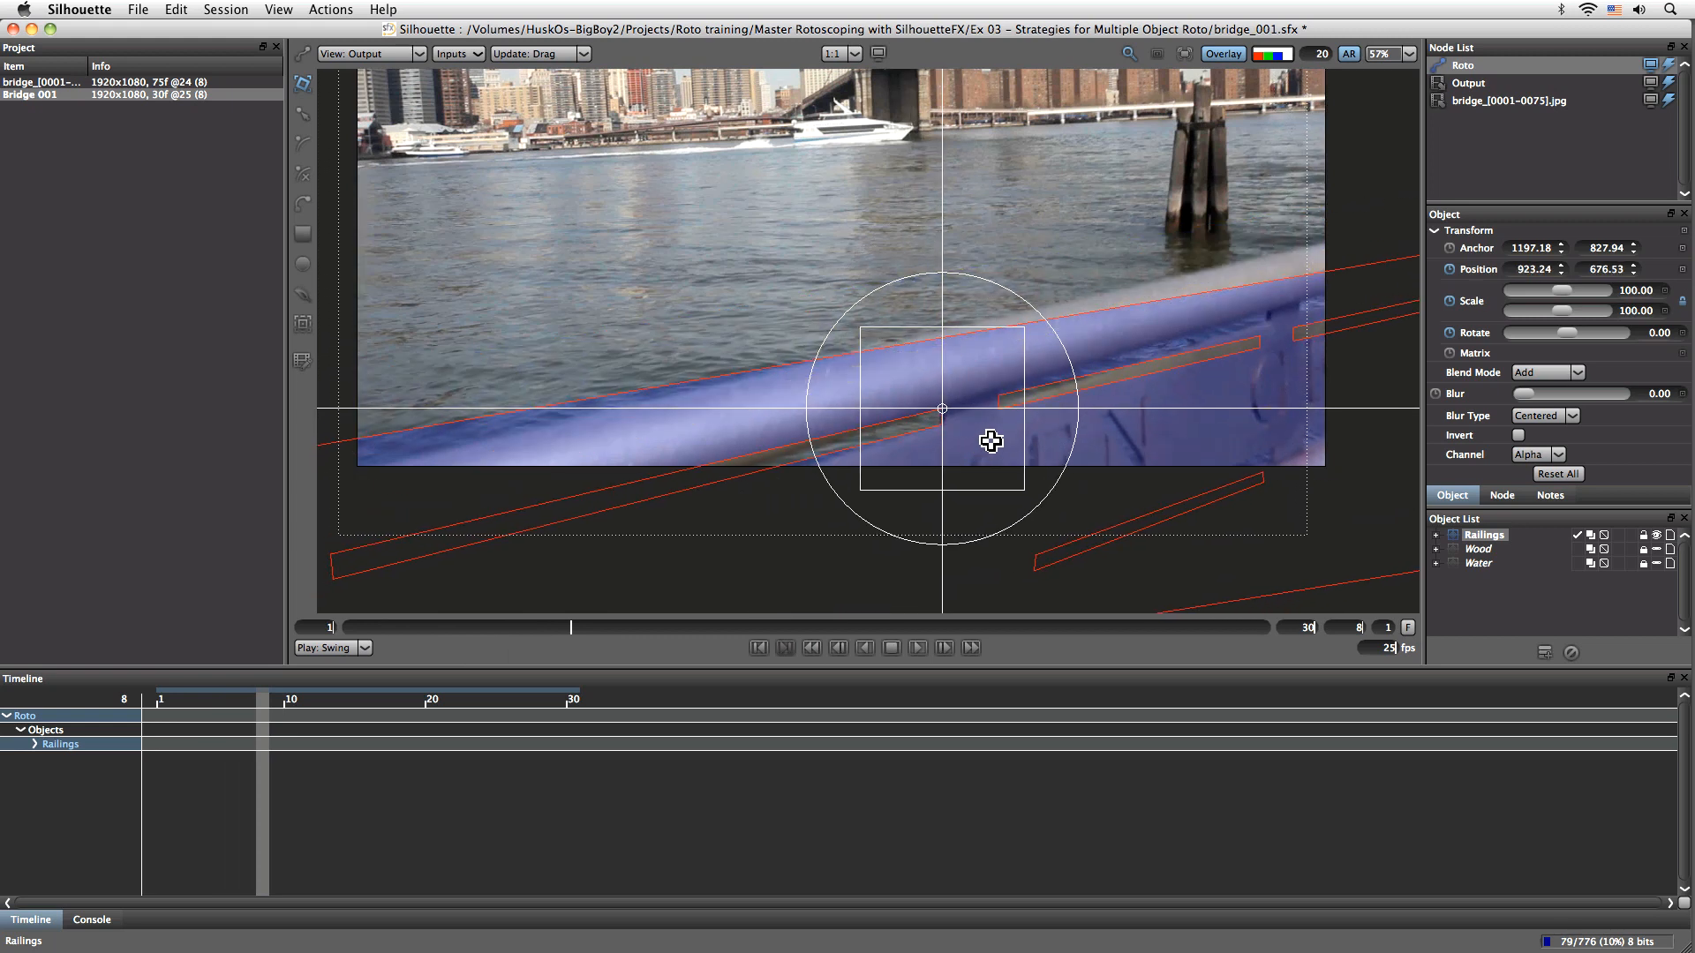
left_click_drag(1055, 334, 1043, 382)
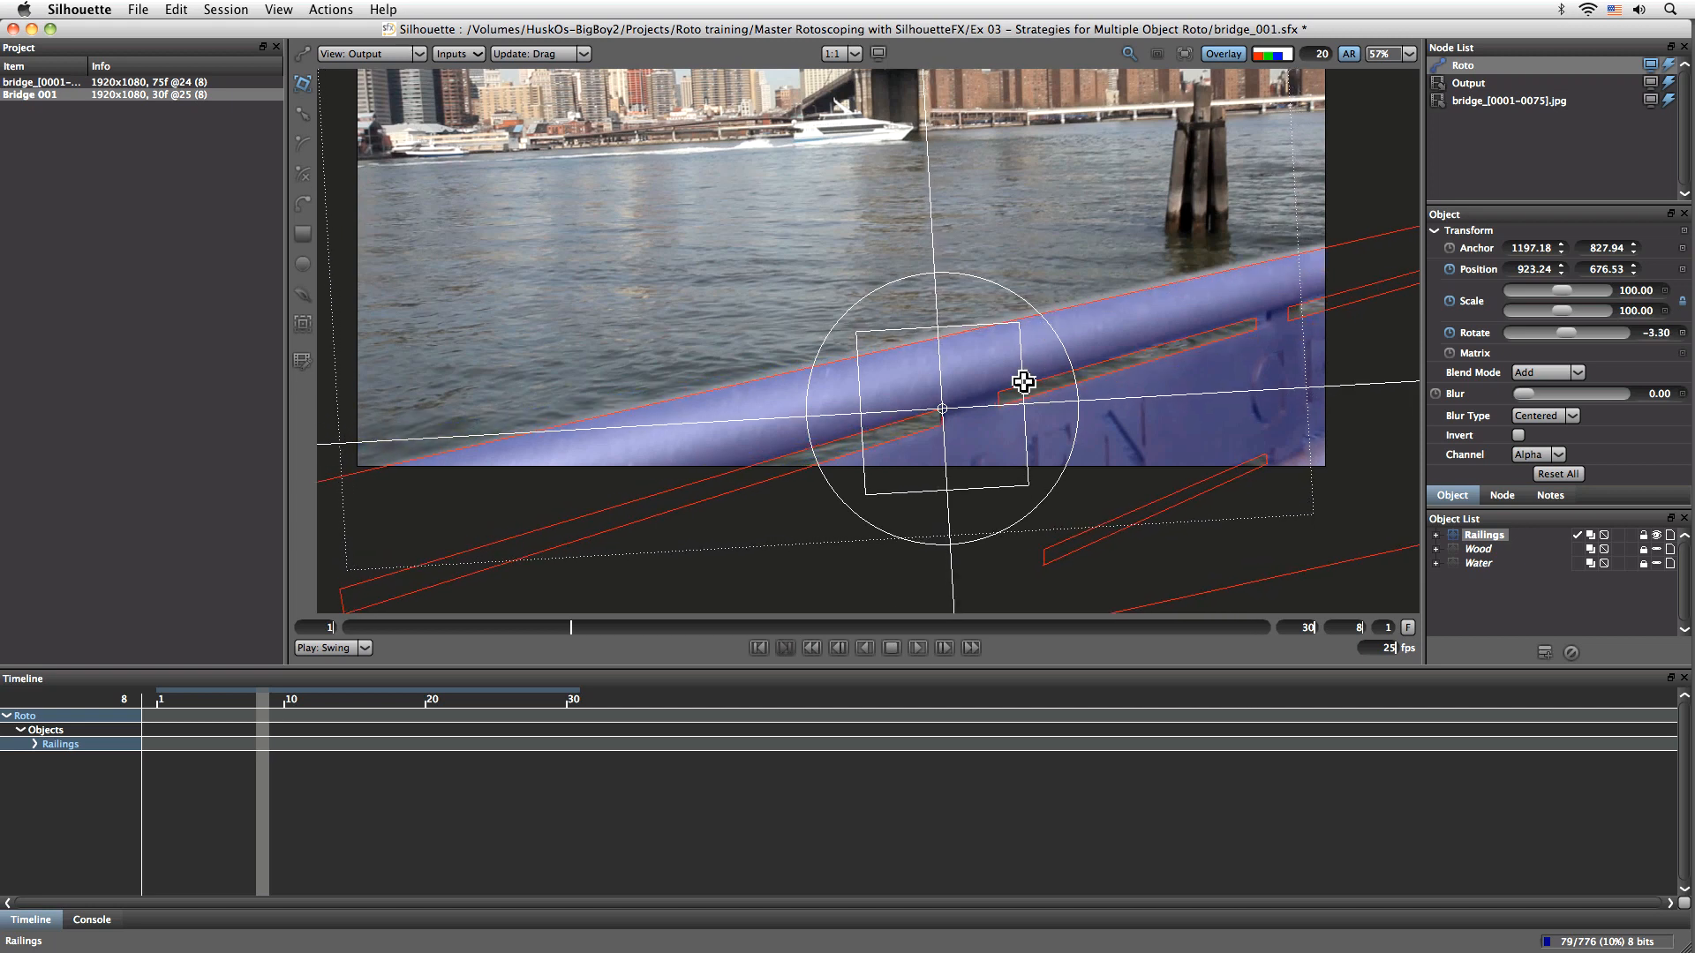
left_click_drag(1012, 327, 1017, 319)
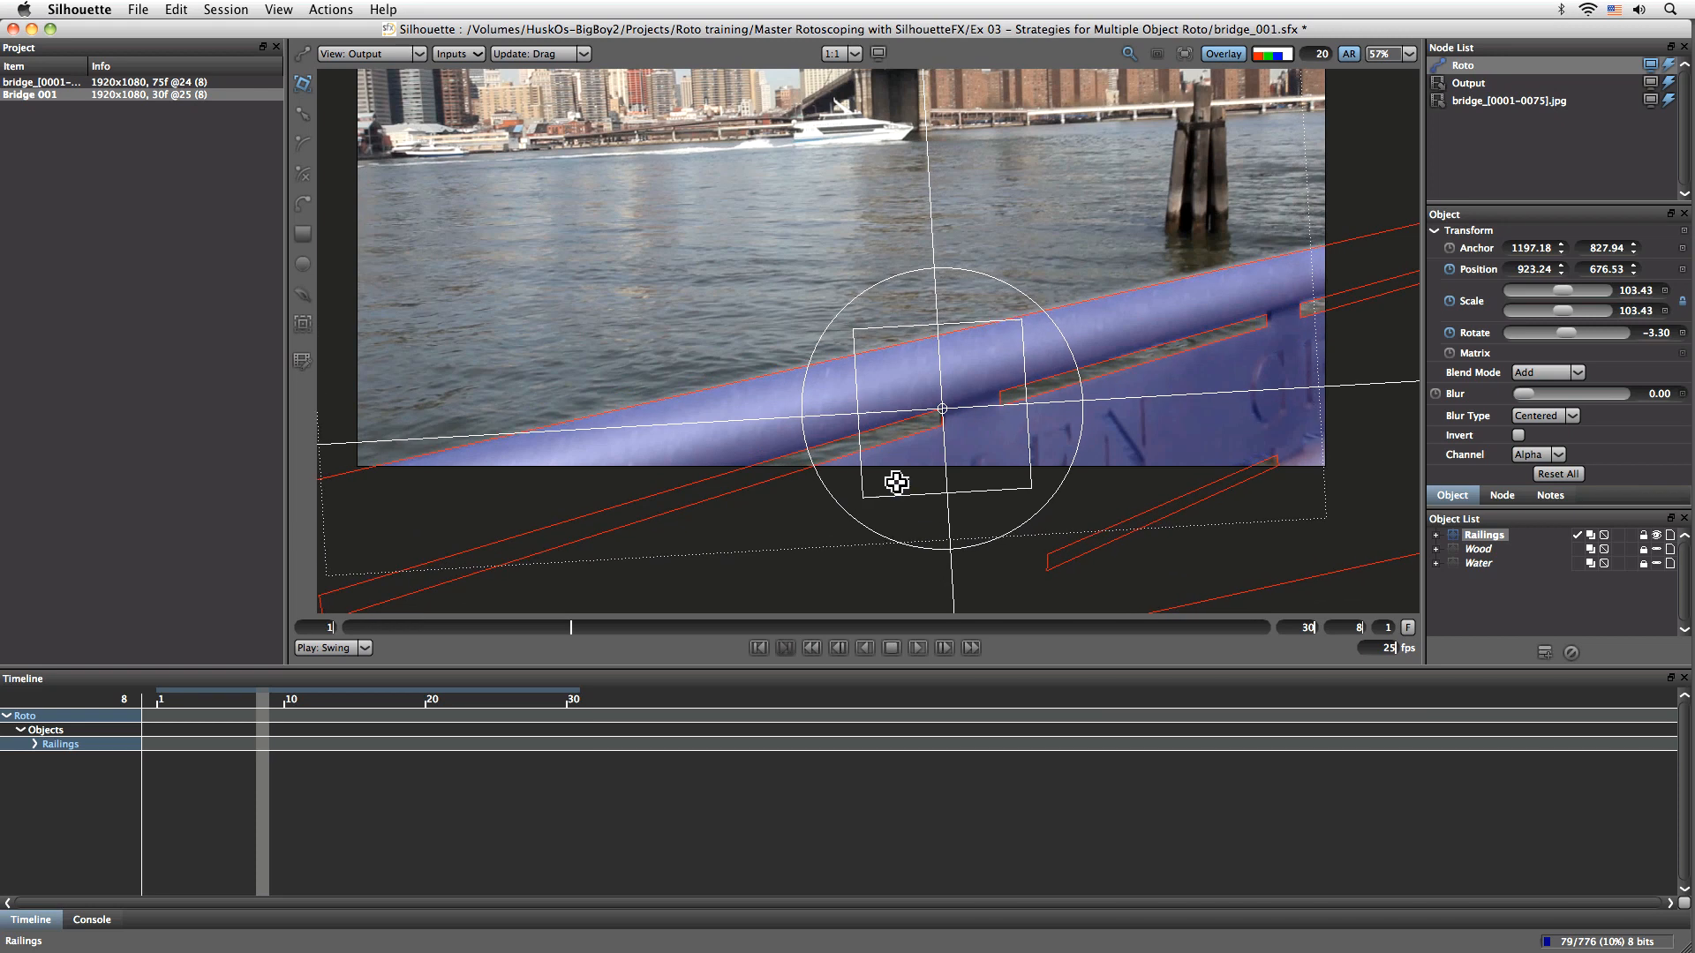
At frame 11, match the Railings layer to the railing with position 909.24, 785.06, rotation -5.03 and scale 106.55
left_click_drag(568, 629, 814, 632)
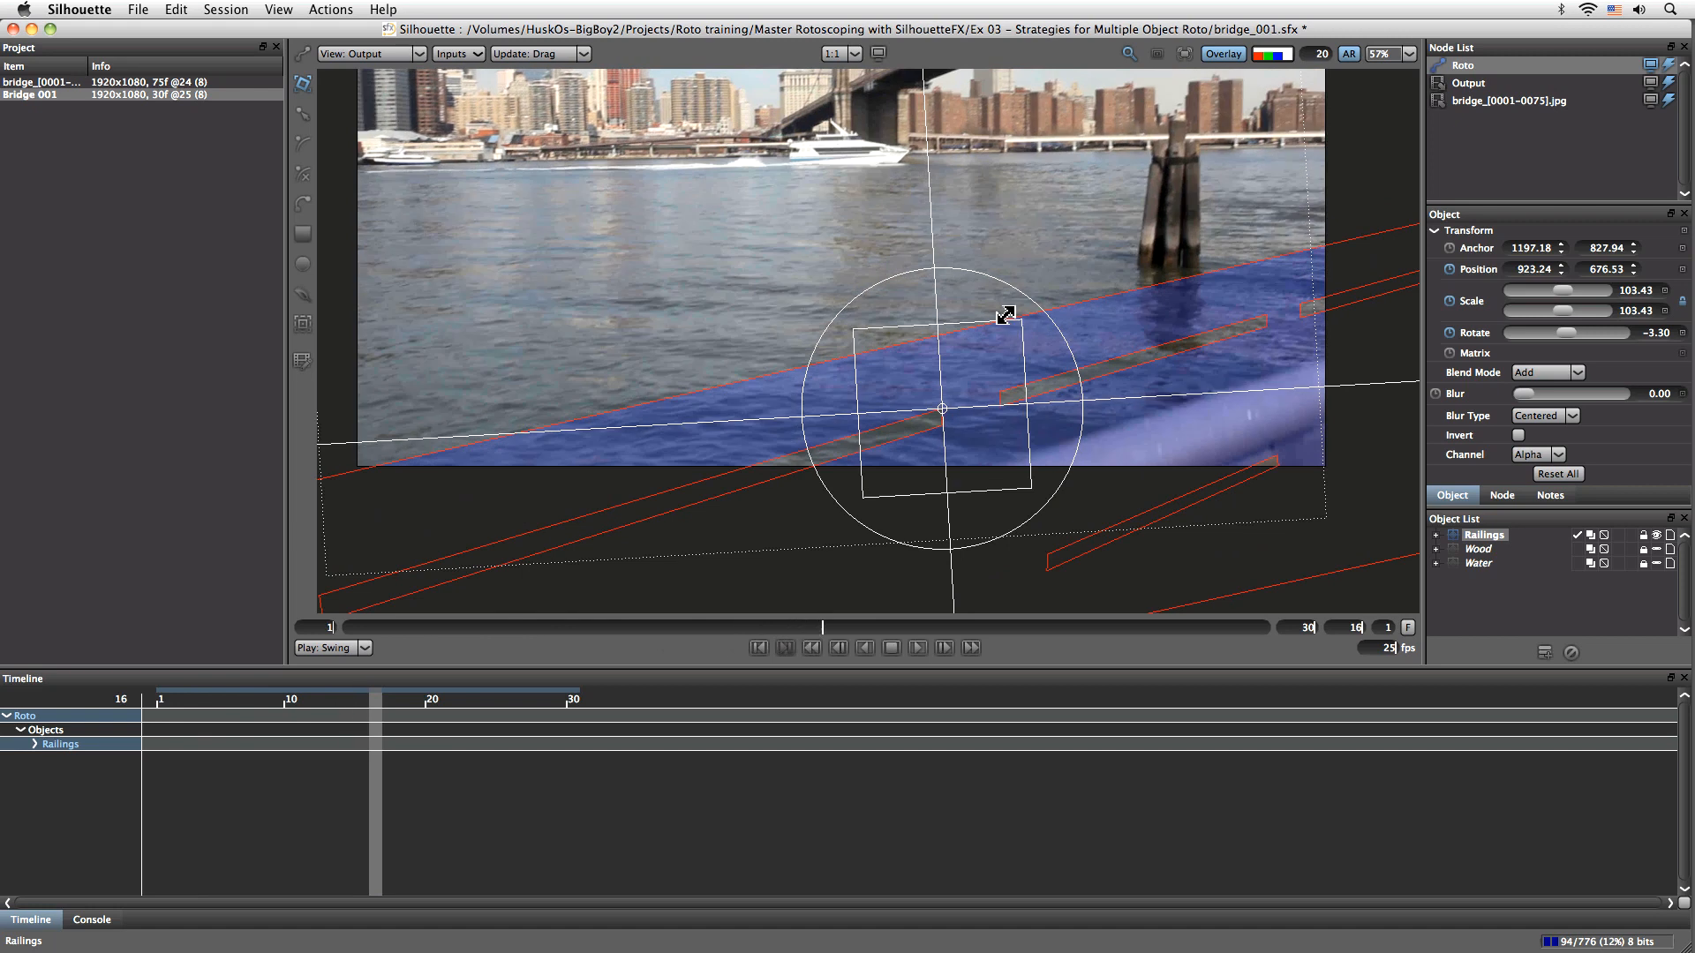
mouse_move(813, 632)
left_mouse_down()
mouse_move(544, 647)
mouse_move(641, 635)
left_mouse_up()
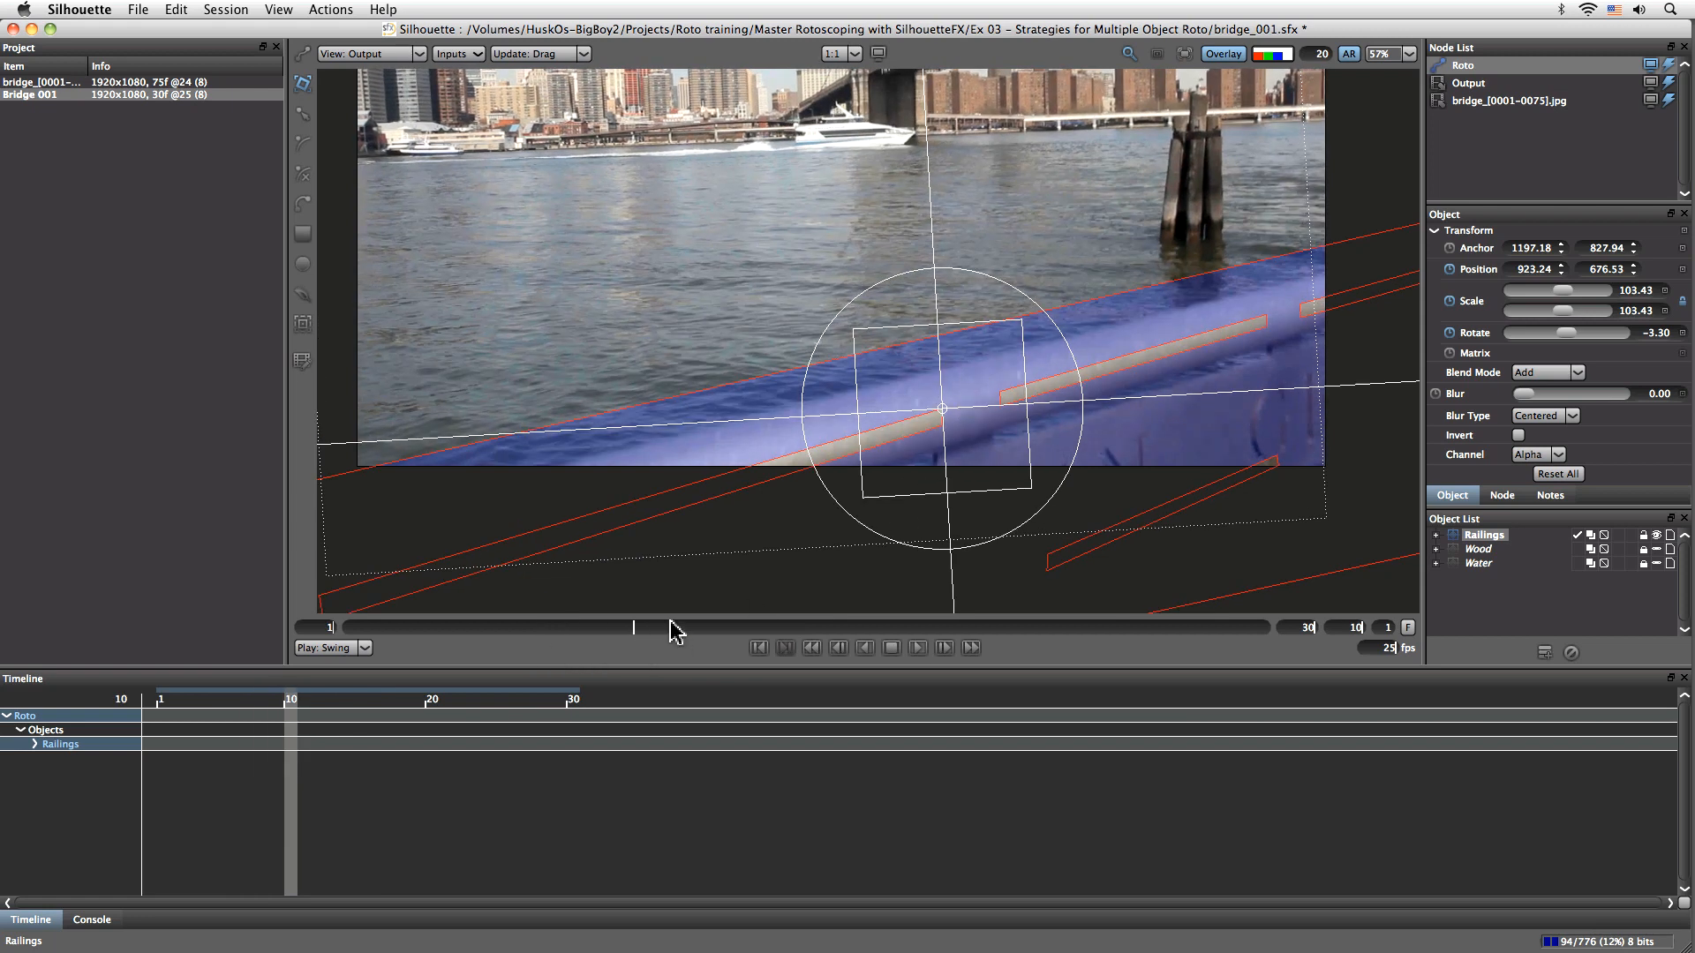
key("Right")
key("Left")
key("Right")
mouse_move(1026, 371)
left_mouse_down()
mouse_move(1014, 439)
mouse_move(1032, 357)
left_mouse_up()
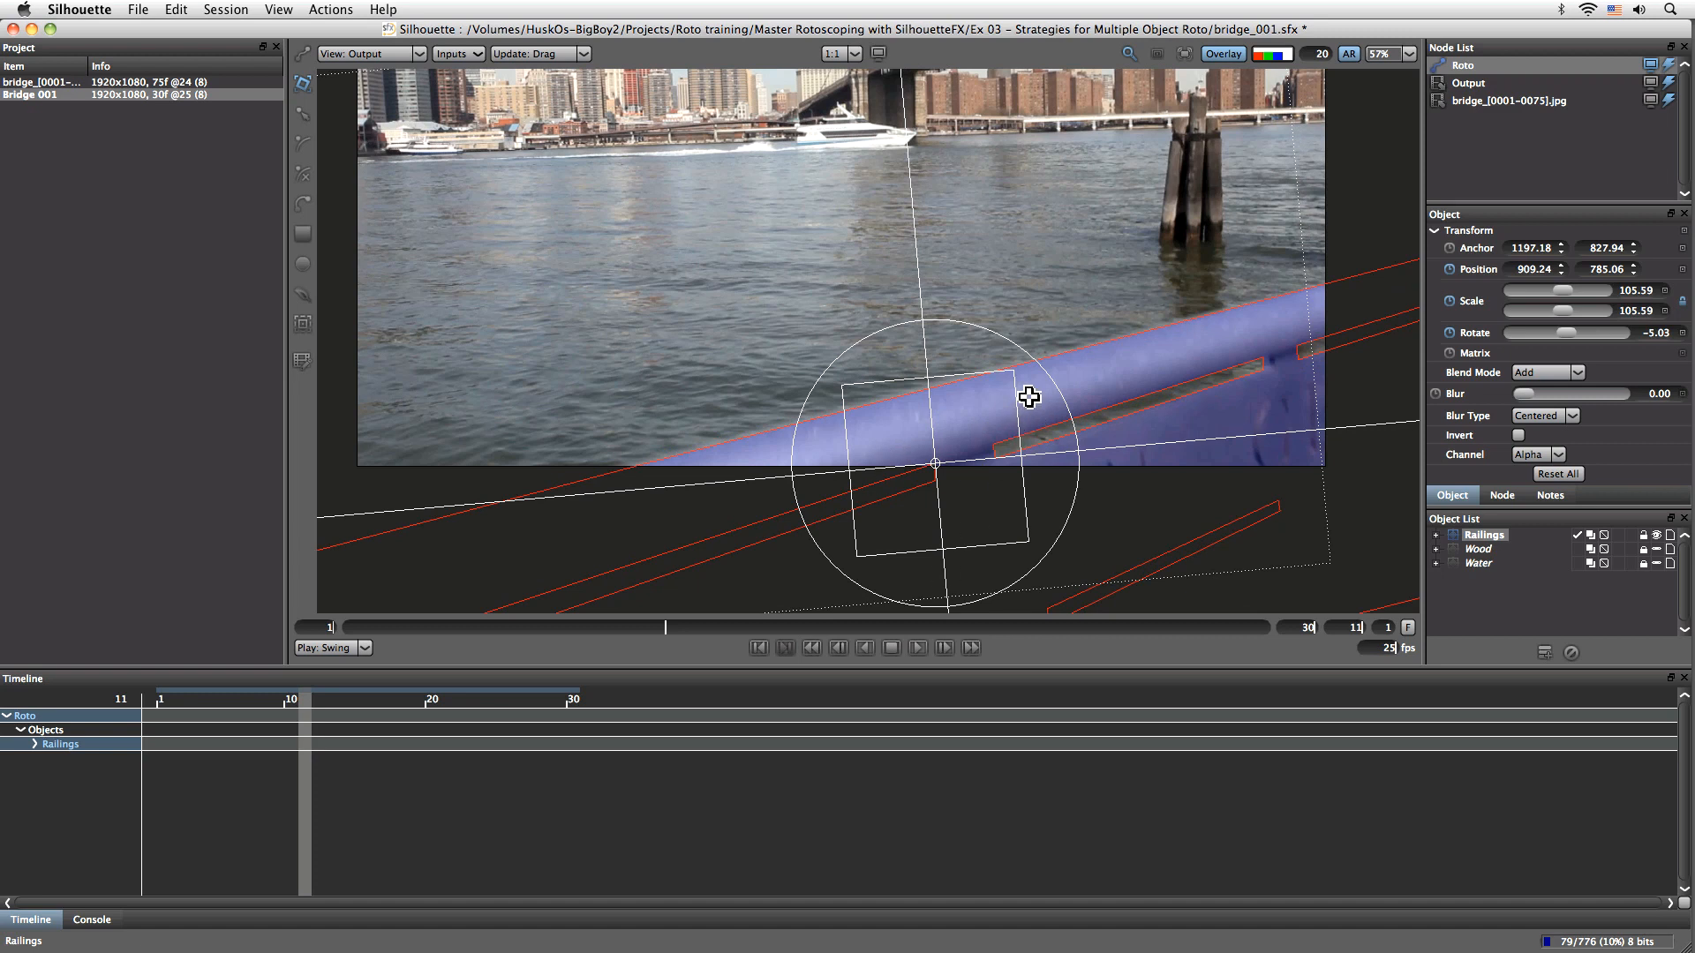
left_click_drag(1012, 375, 1015, 370)
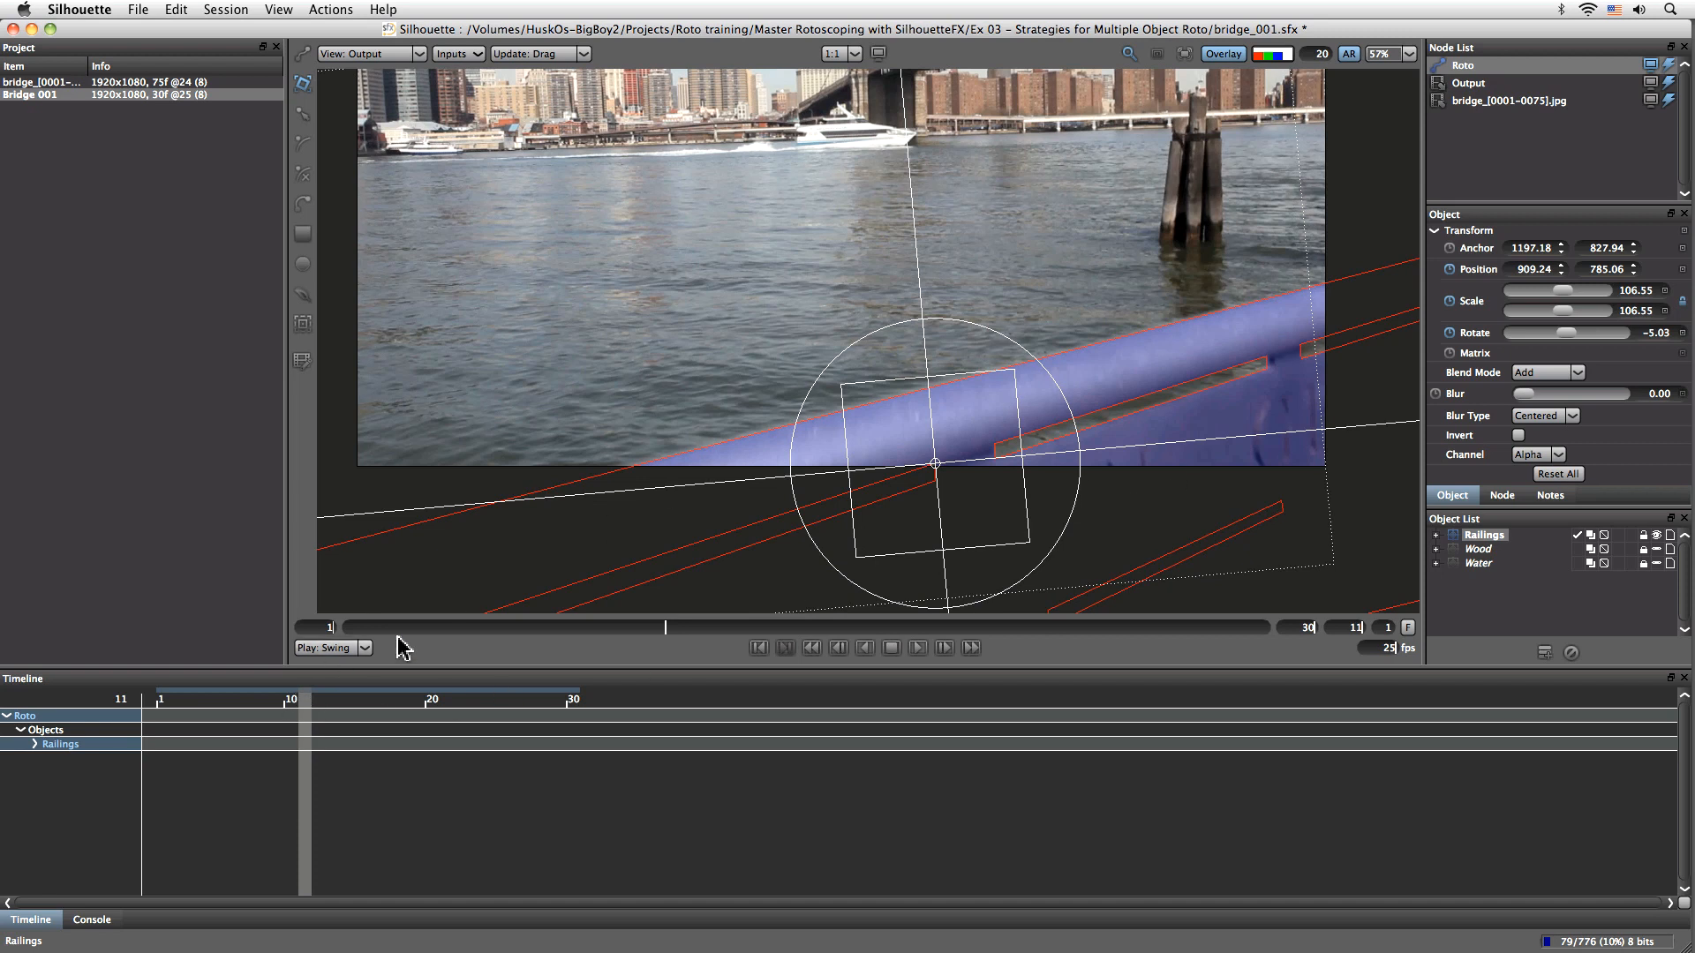
At frame 17, move and rotate the Railings layer to line up with the handrail in the image's corner
left_click_drag(305, 707, 386, 711)
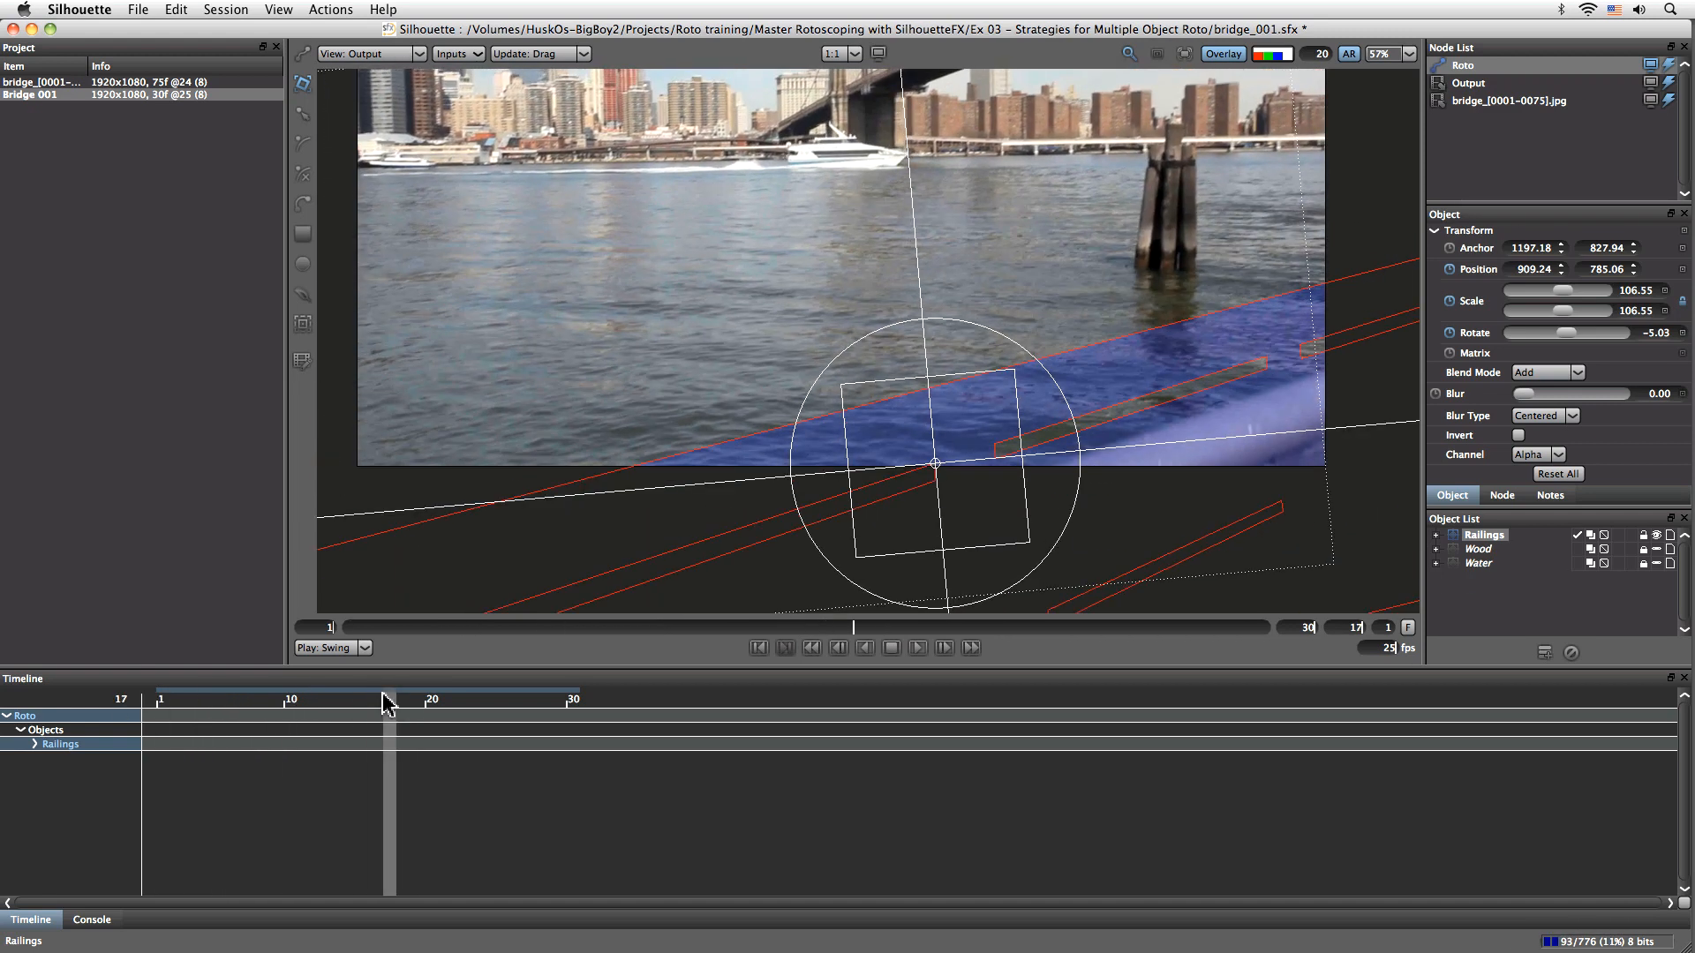
mouse_move(1021, 439)
left_mouse_down()
mouse_move(1035, 532)
mouse_move(1020, 443)
left_mouse_up()
mouse_move(1035, 501)
left_mouse_down()
mouse_move(1042, 467)
mouse_move(1035, 539)
mouse_move(1045, 478)
left_mouse_up()
At frame 16, inspect the railing's alpha matte and compare the handrail's edges with the shapes without the colour overlay
left_click_drag(526, 704, 375, 703)
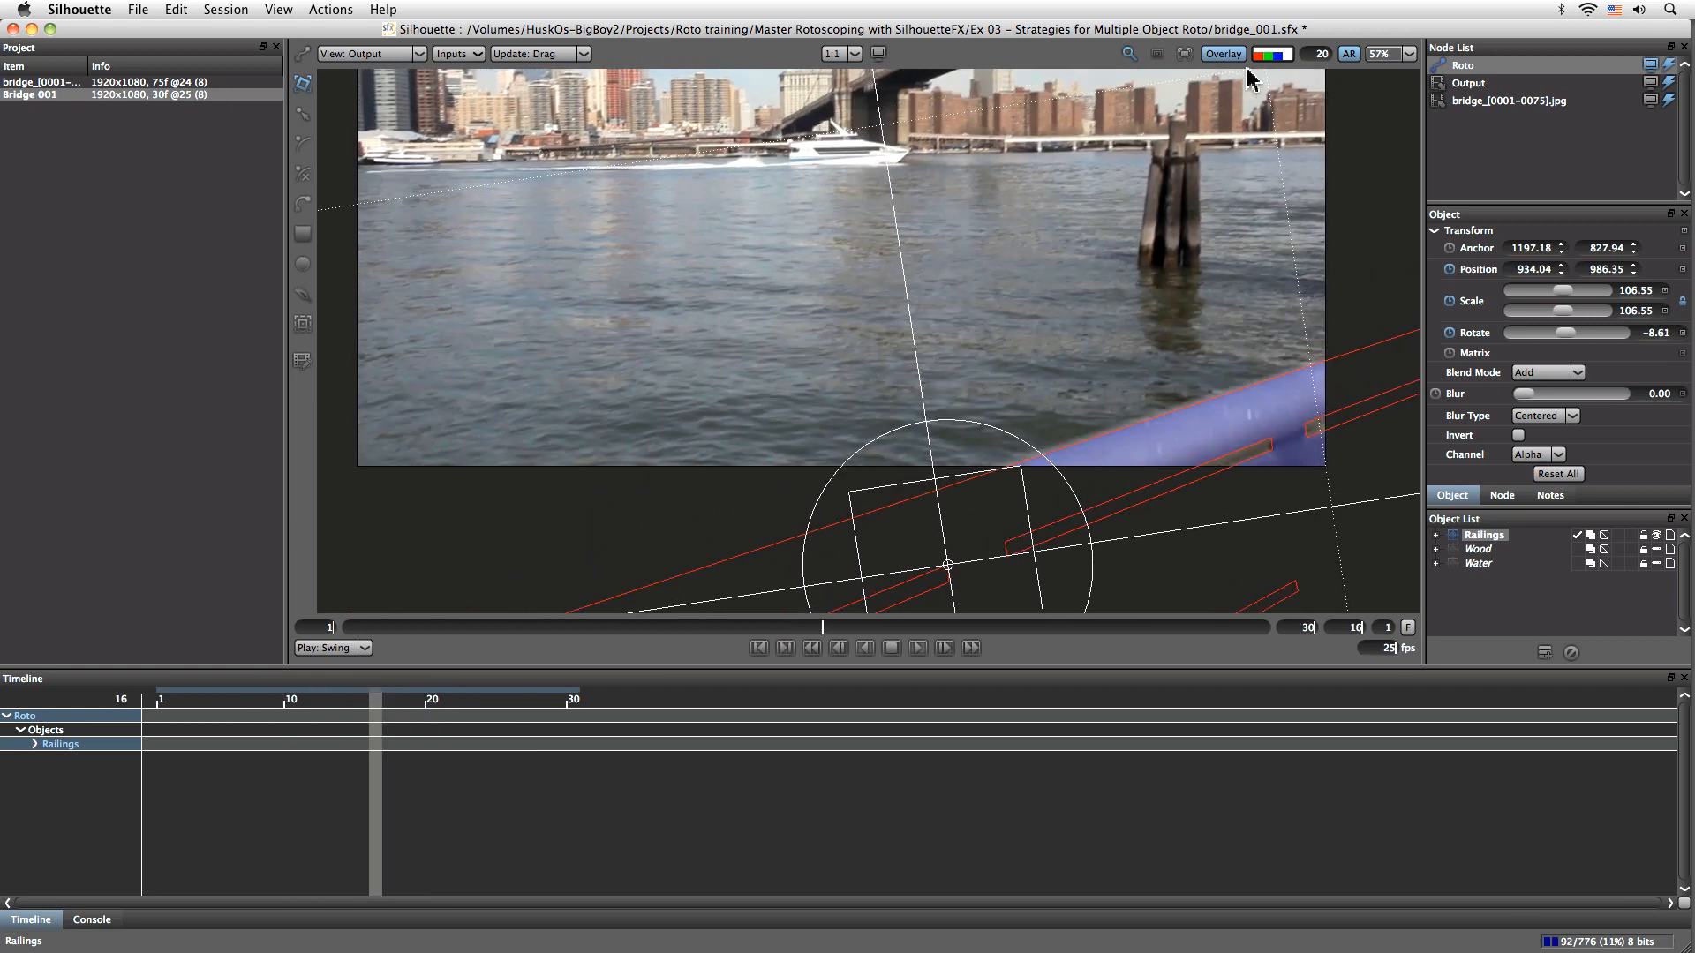
left_click(1287, 56)
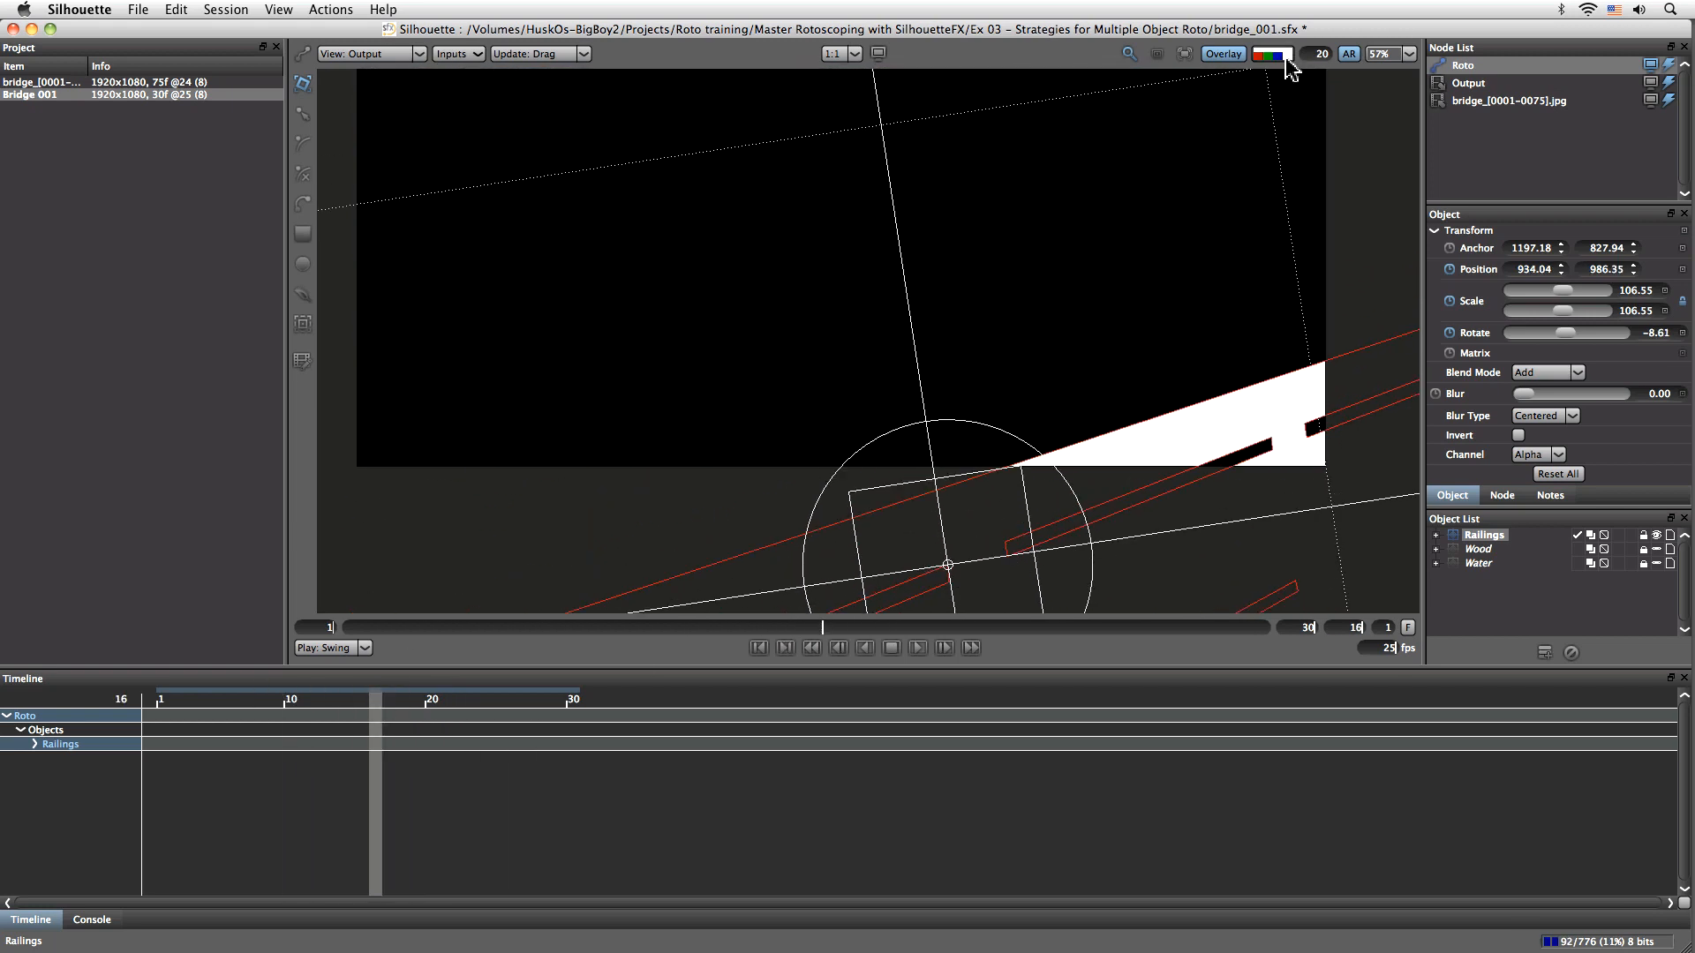
left_click(1287, 56)
scroll(1148, 422, "up", 2)
left_click_drag(1220, 477, 927, 327)
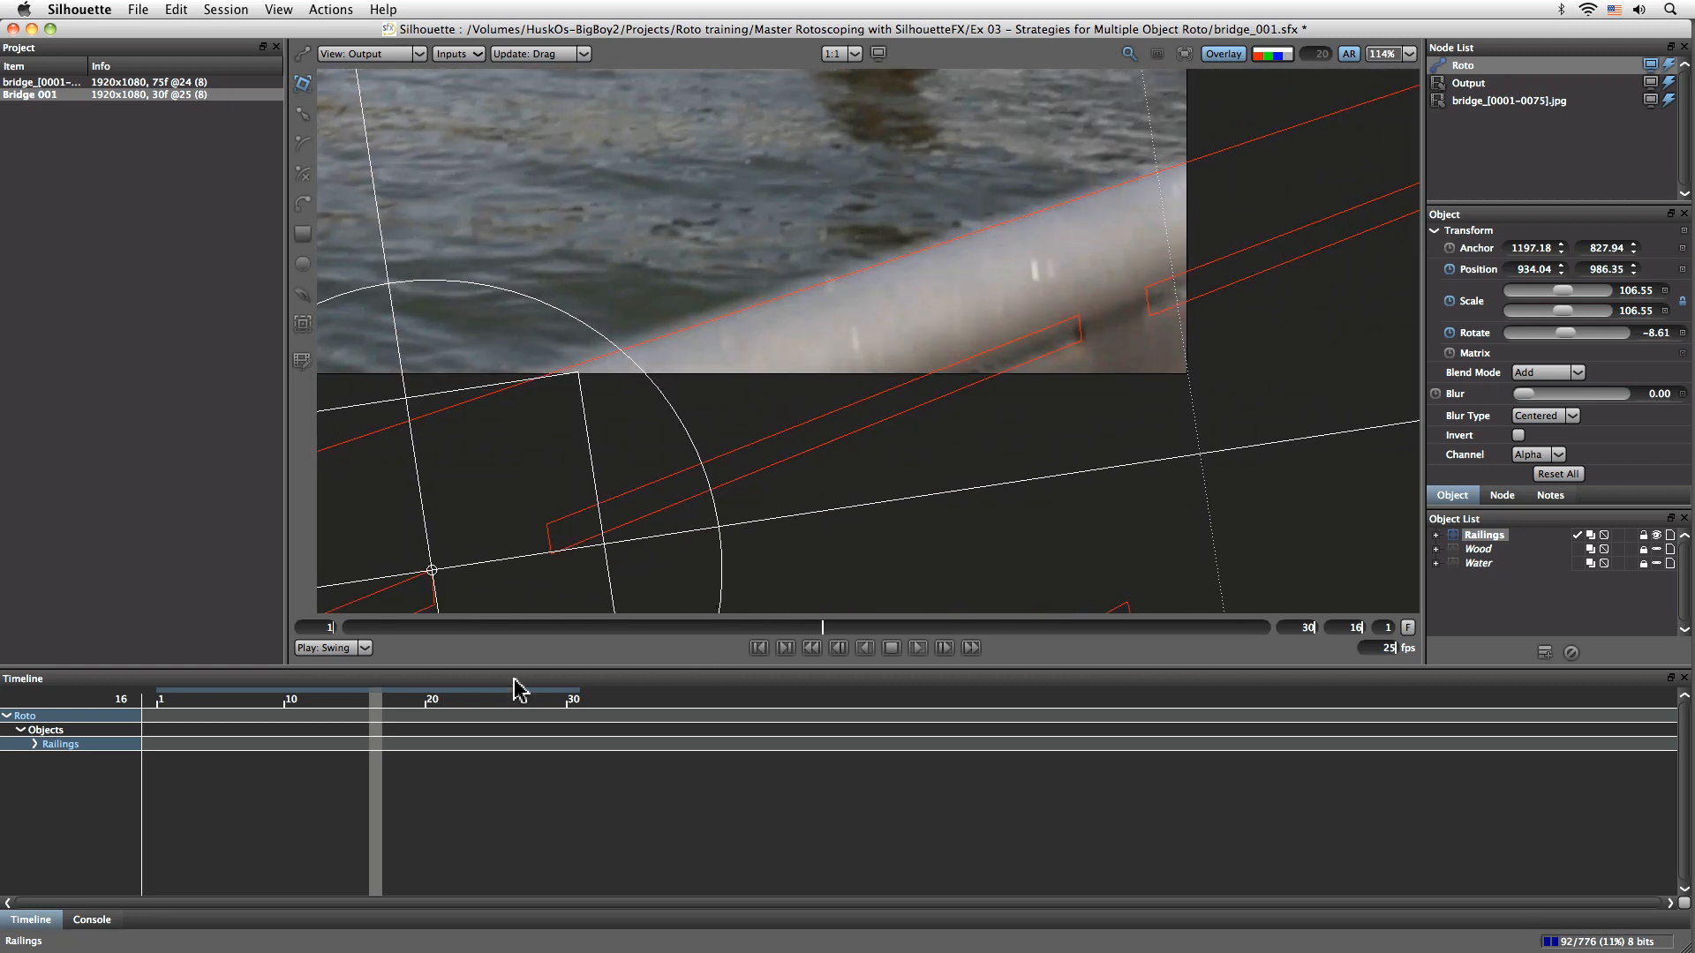
At frame 23, move the Railings layer to position 1081.65, 1171.02 so it follows the railing out of the image
left_click_drag(375, 710, 467, 706)
left_click_drag(617, 382, 678, 563)
left_click(446, 711)
mouse_move(445, 711)
left_mouse_down()
mouse_move(367, 711)
mouse_move(512, 711)
mouse_move(473, 710)
left_mouse_up()
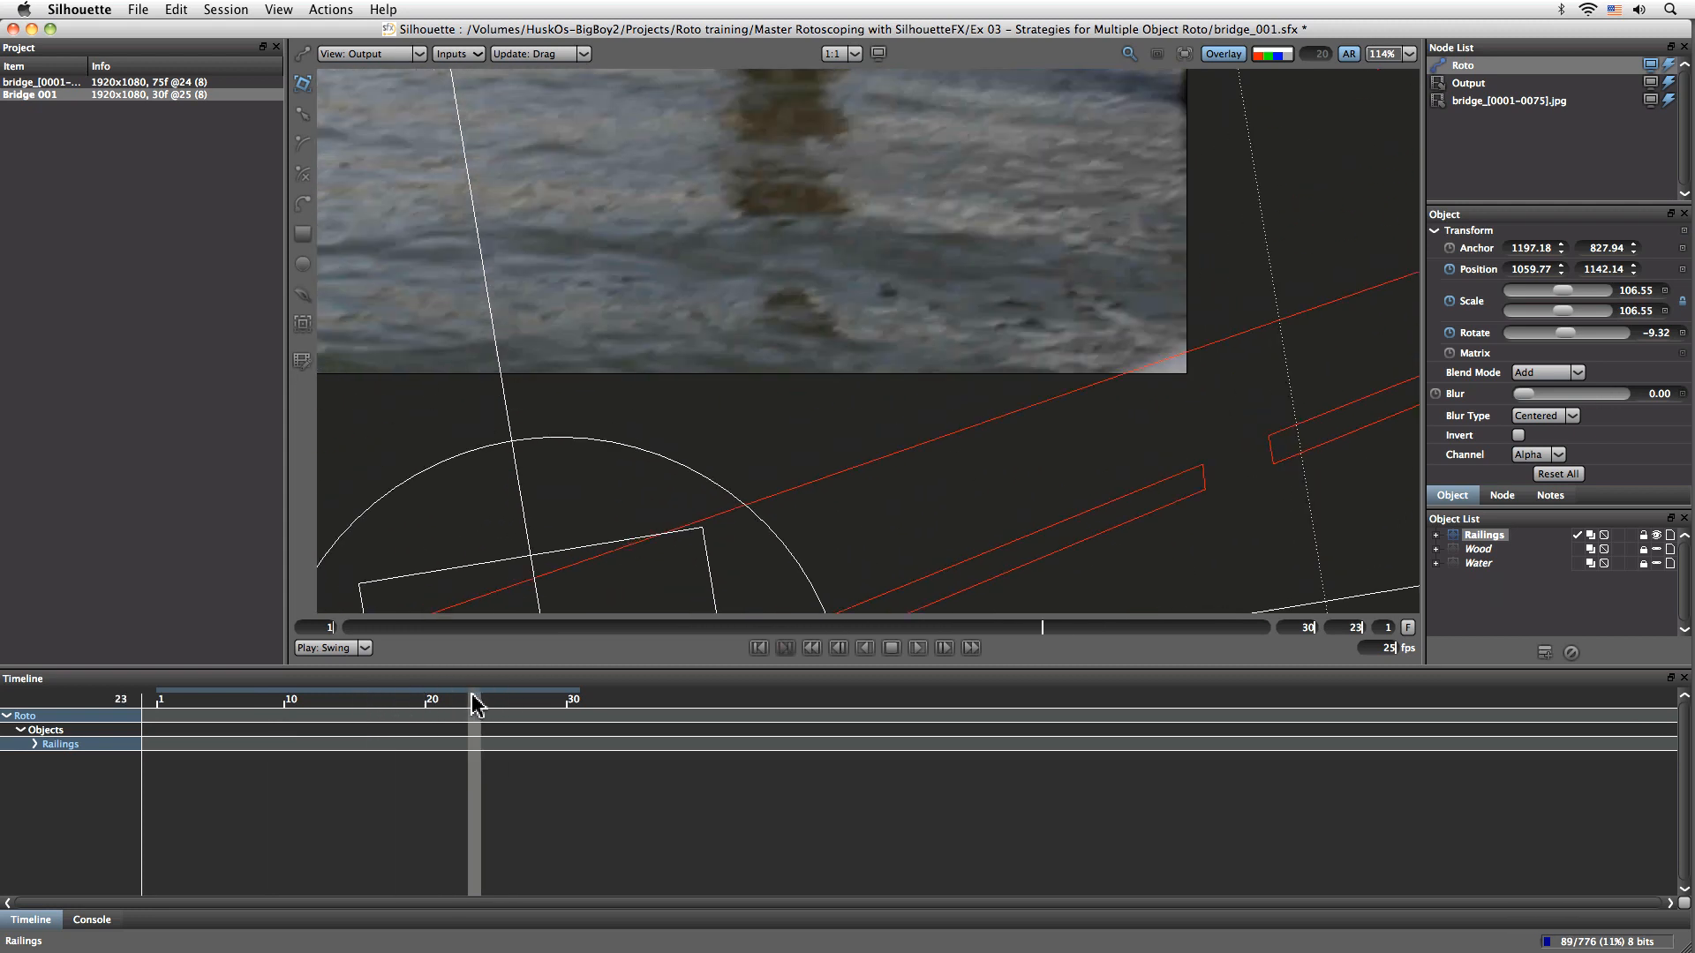
left_click_drag(697, 547, 718, 573)
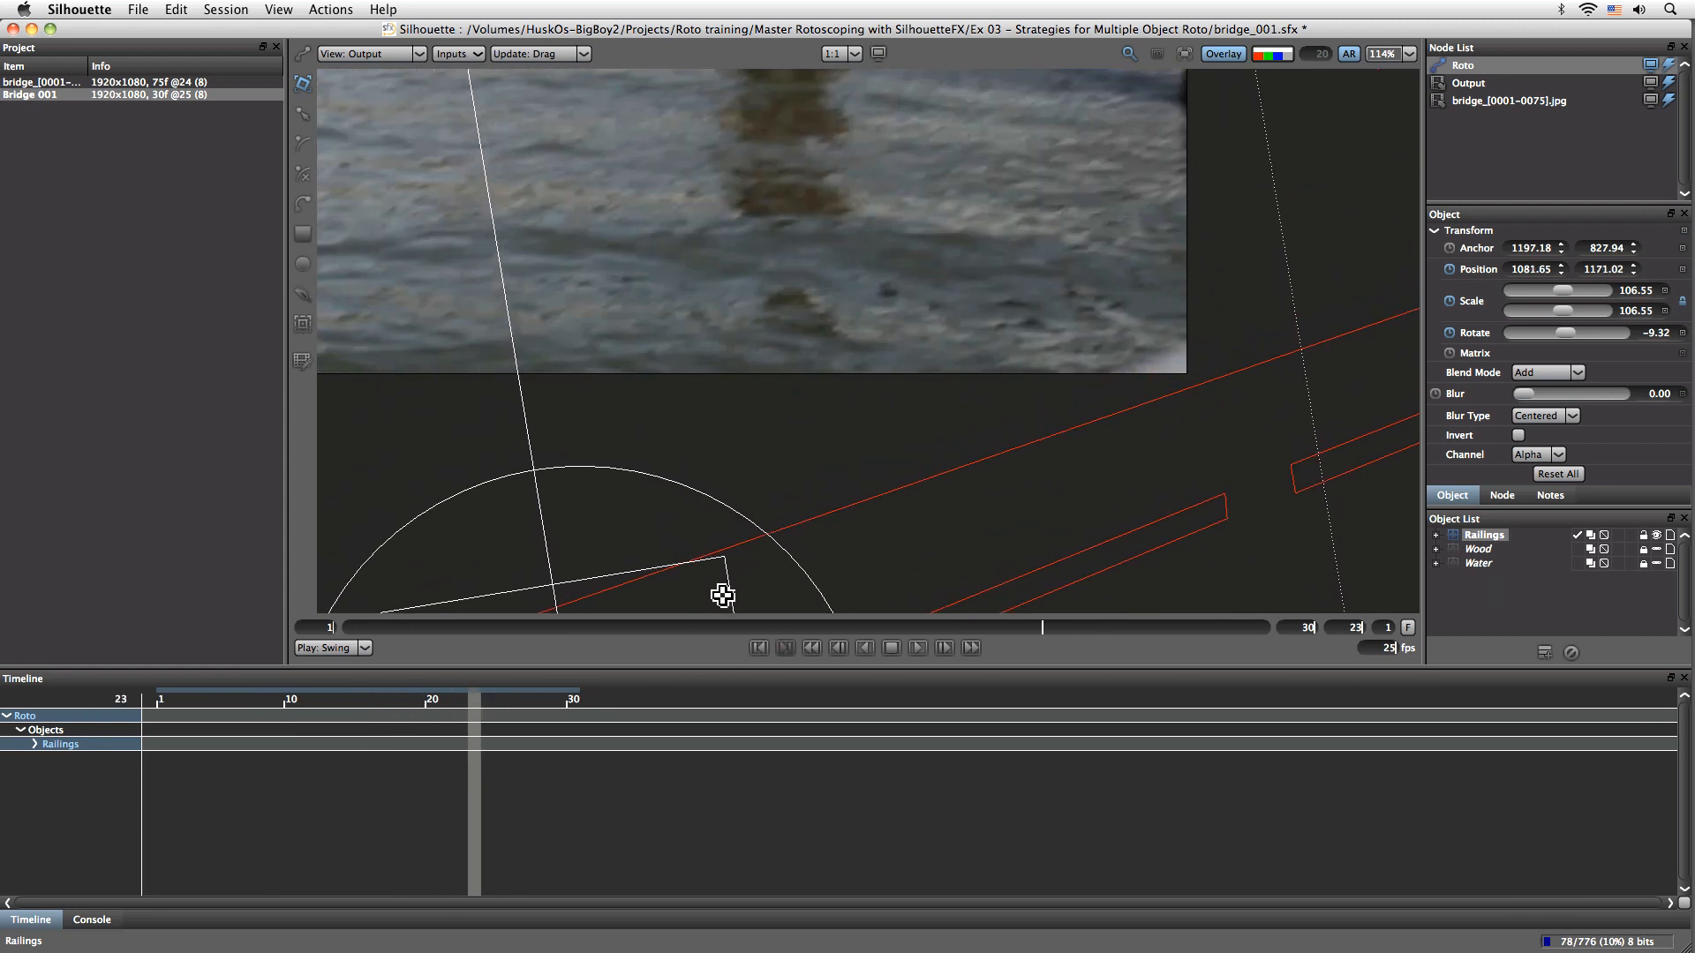
Return to frame 1, deselect the Railings layer, restore the colour overlay and play the clip to review the railing's animation
left_click_drag(474, 704, 68, 717)
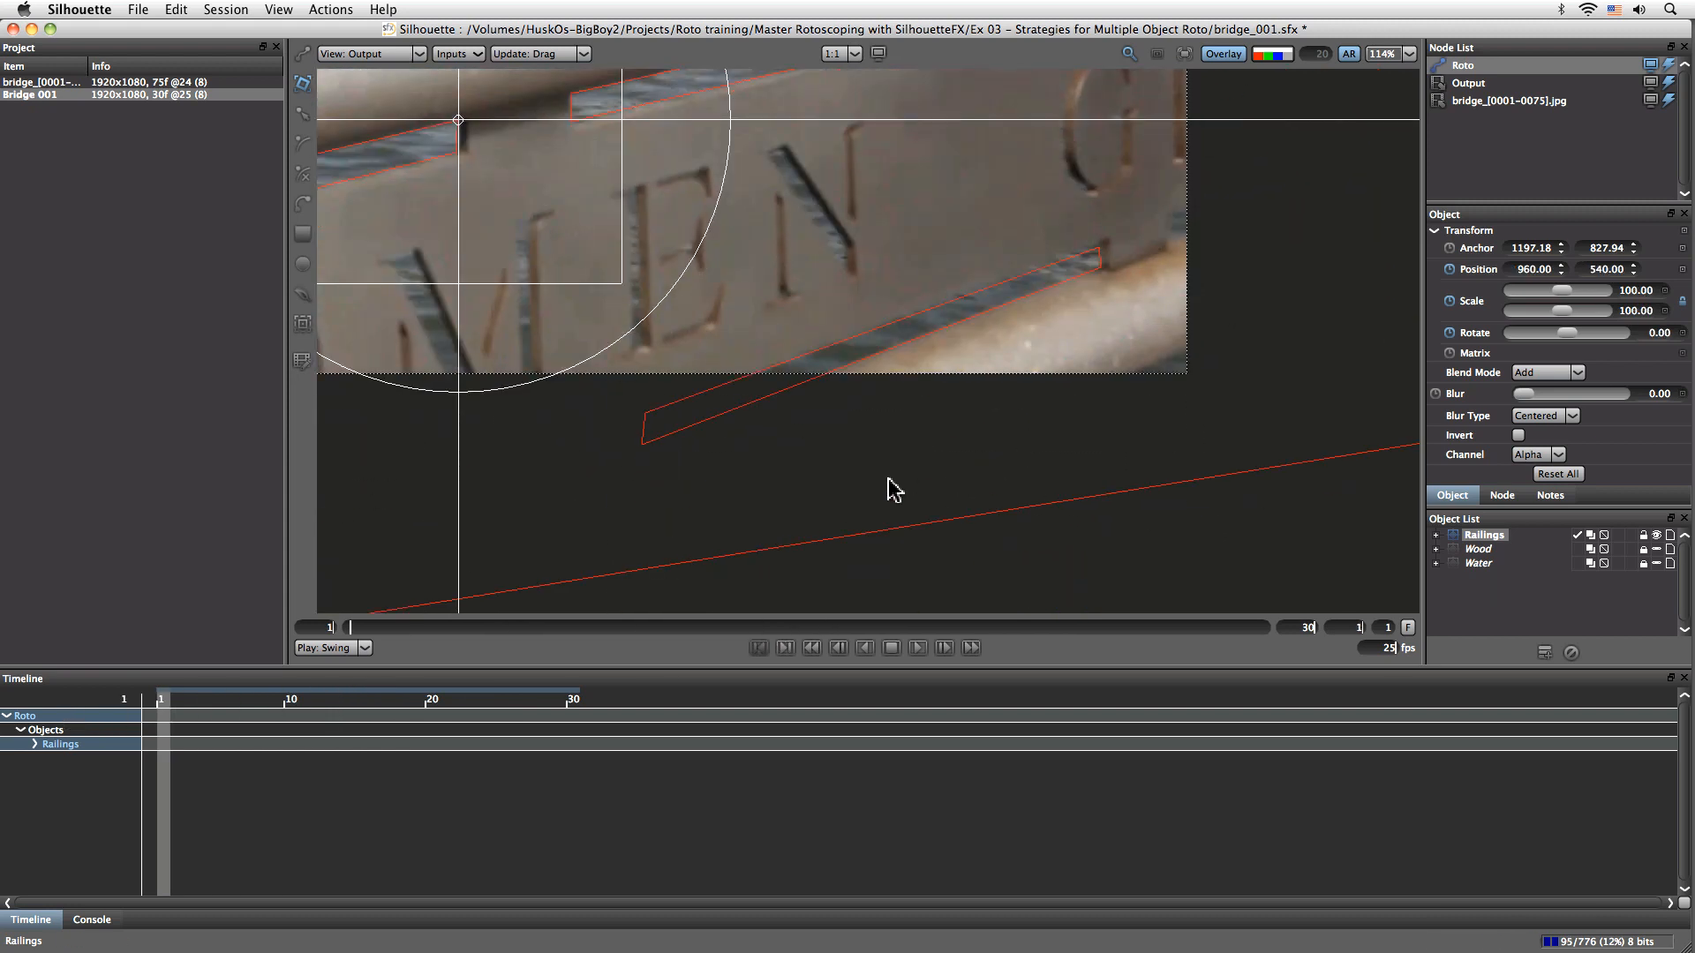
scroll(874, 488, "down", 2)
key("f")
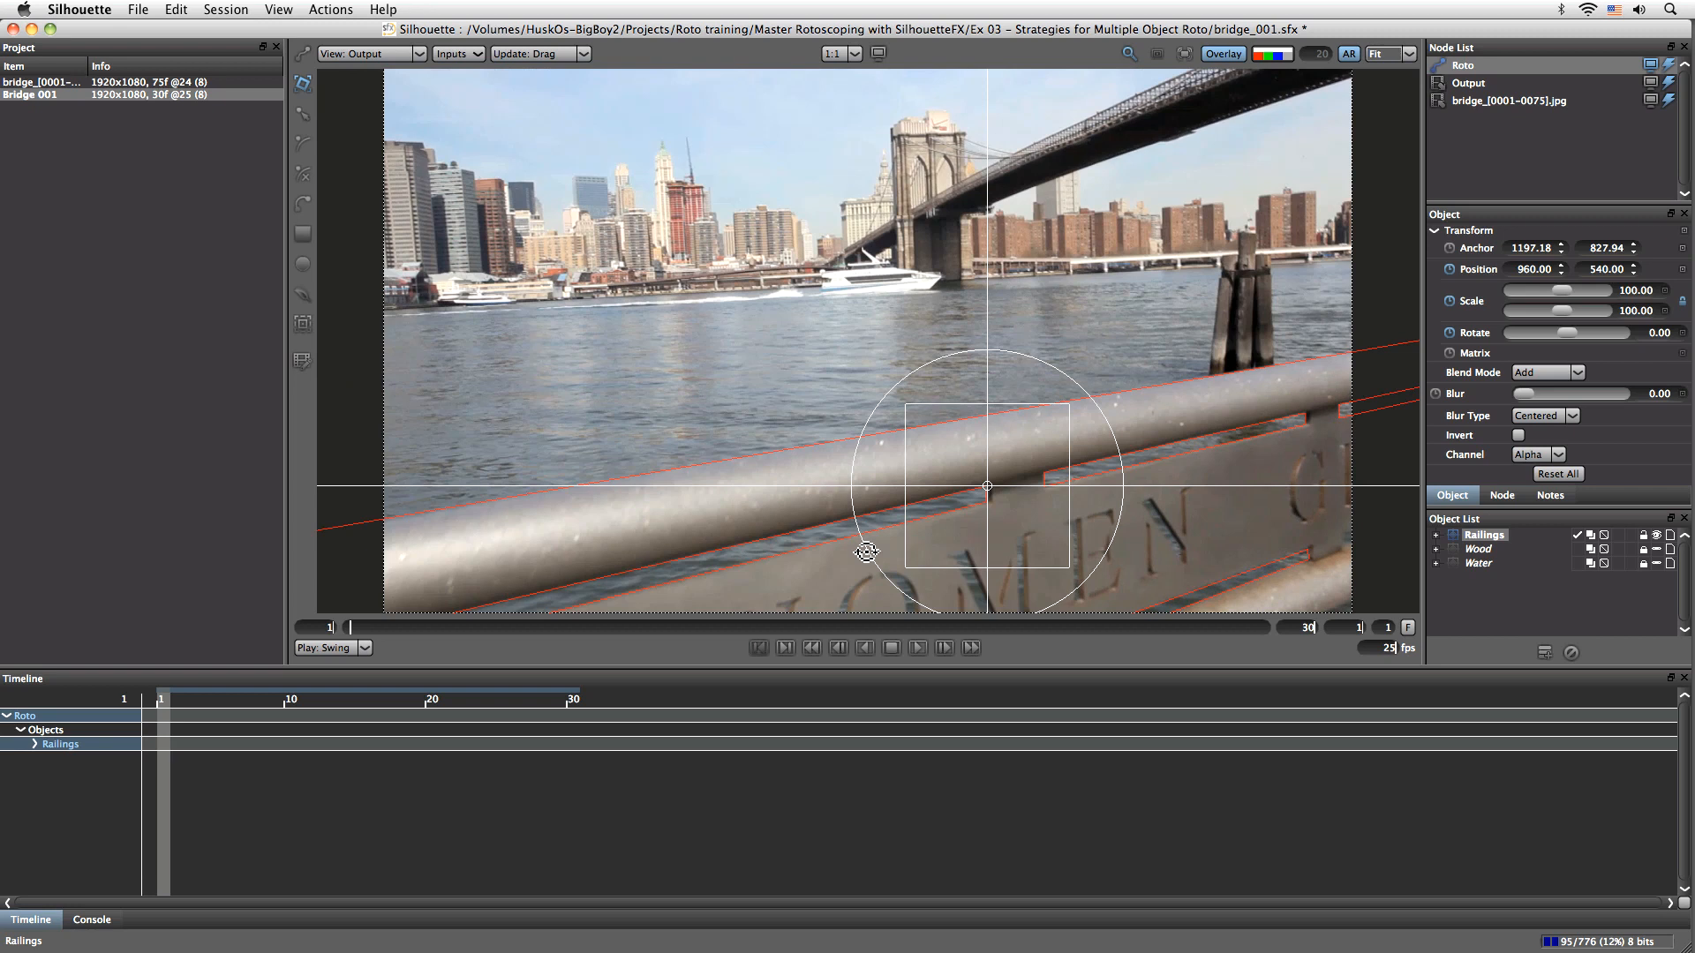
left_click(1472, 611)
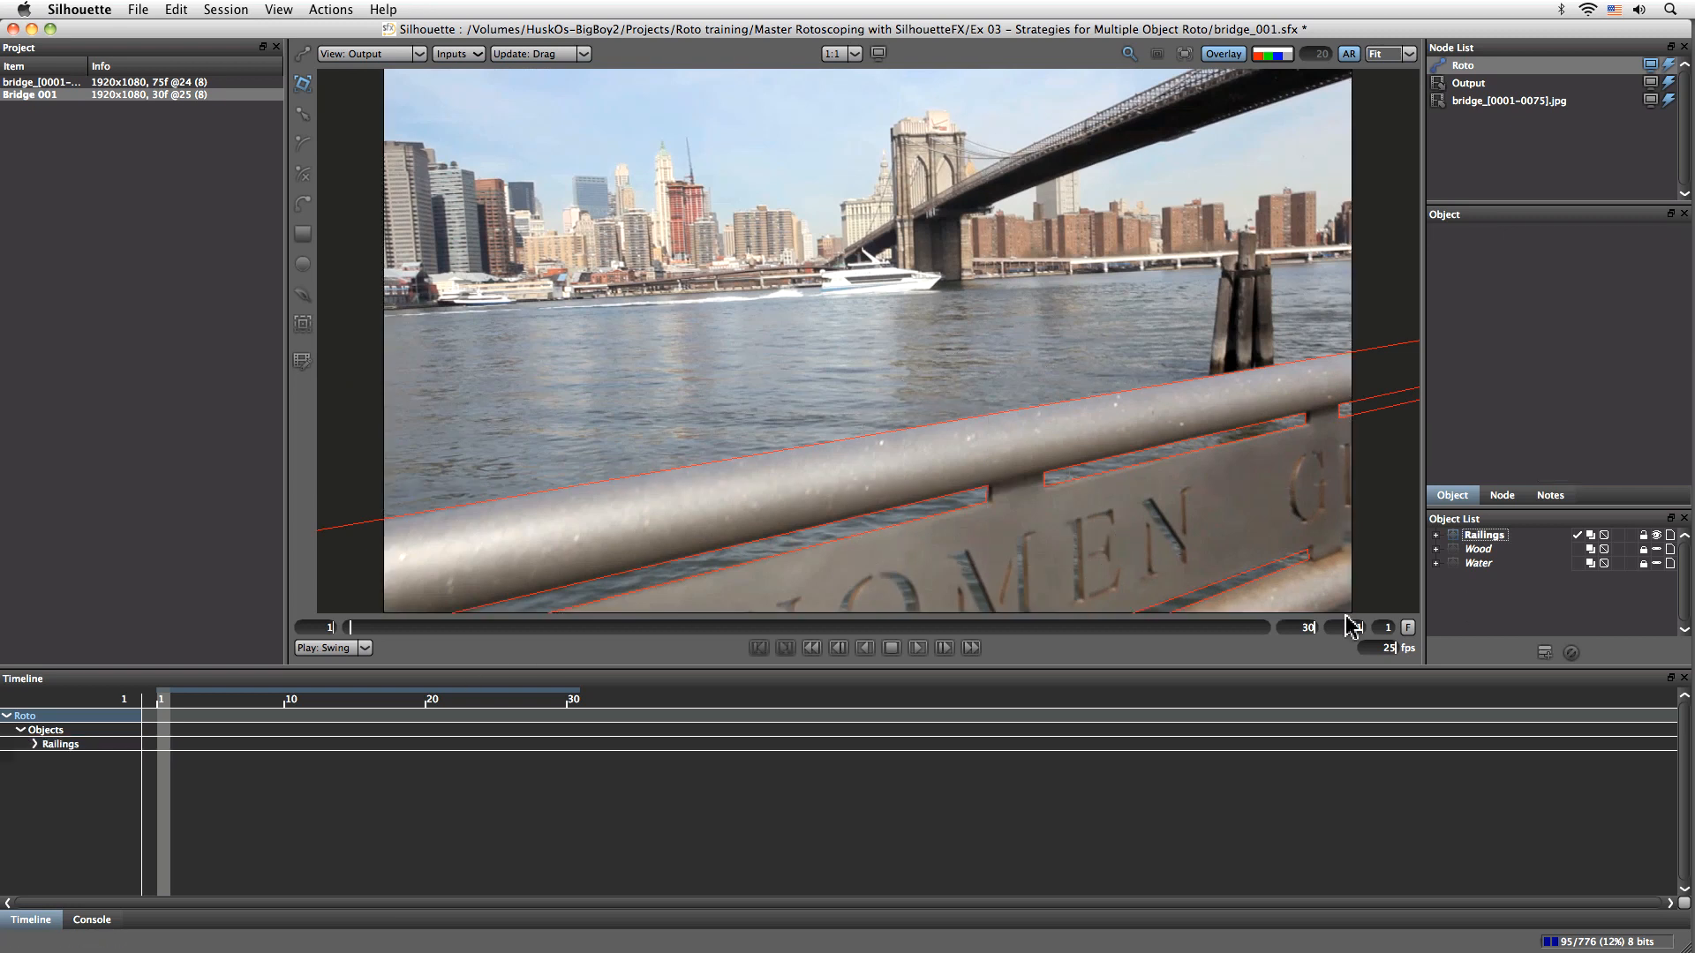
left_click(1276, 58)
left_click(1269, 59)
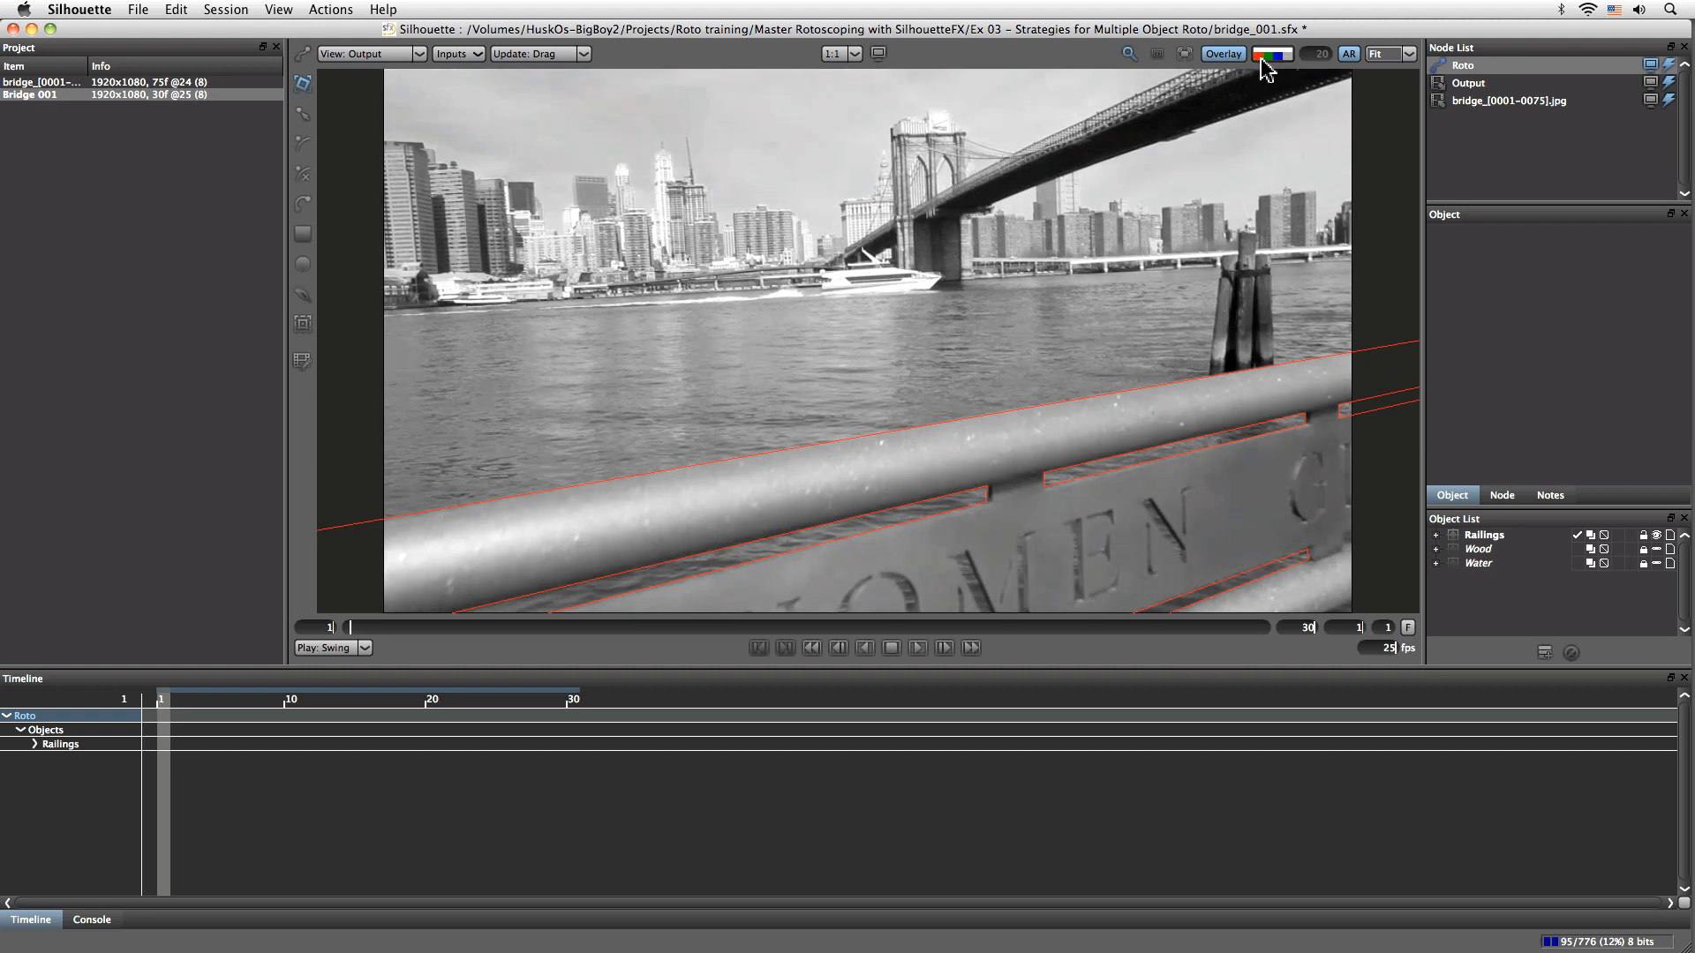
left_click(1287, 67)
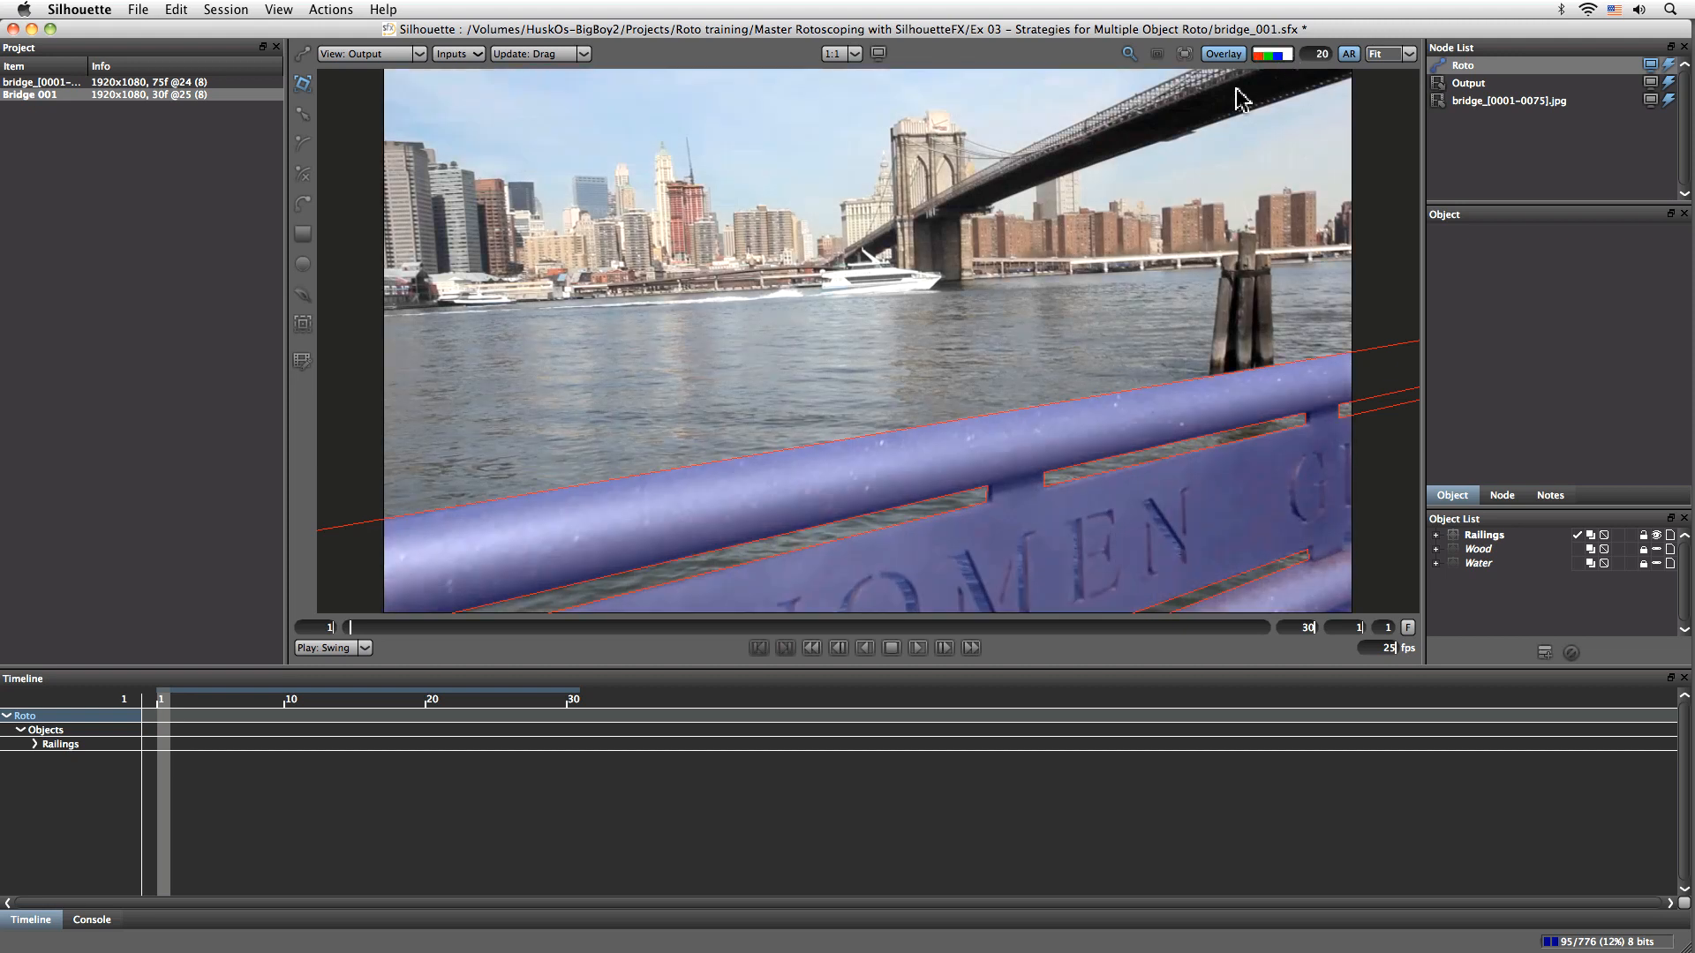
left_click(918, 648)
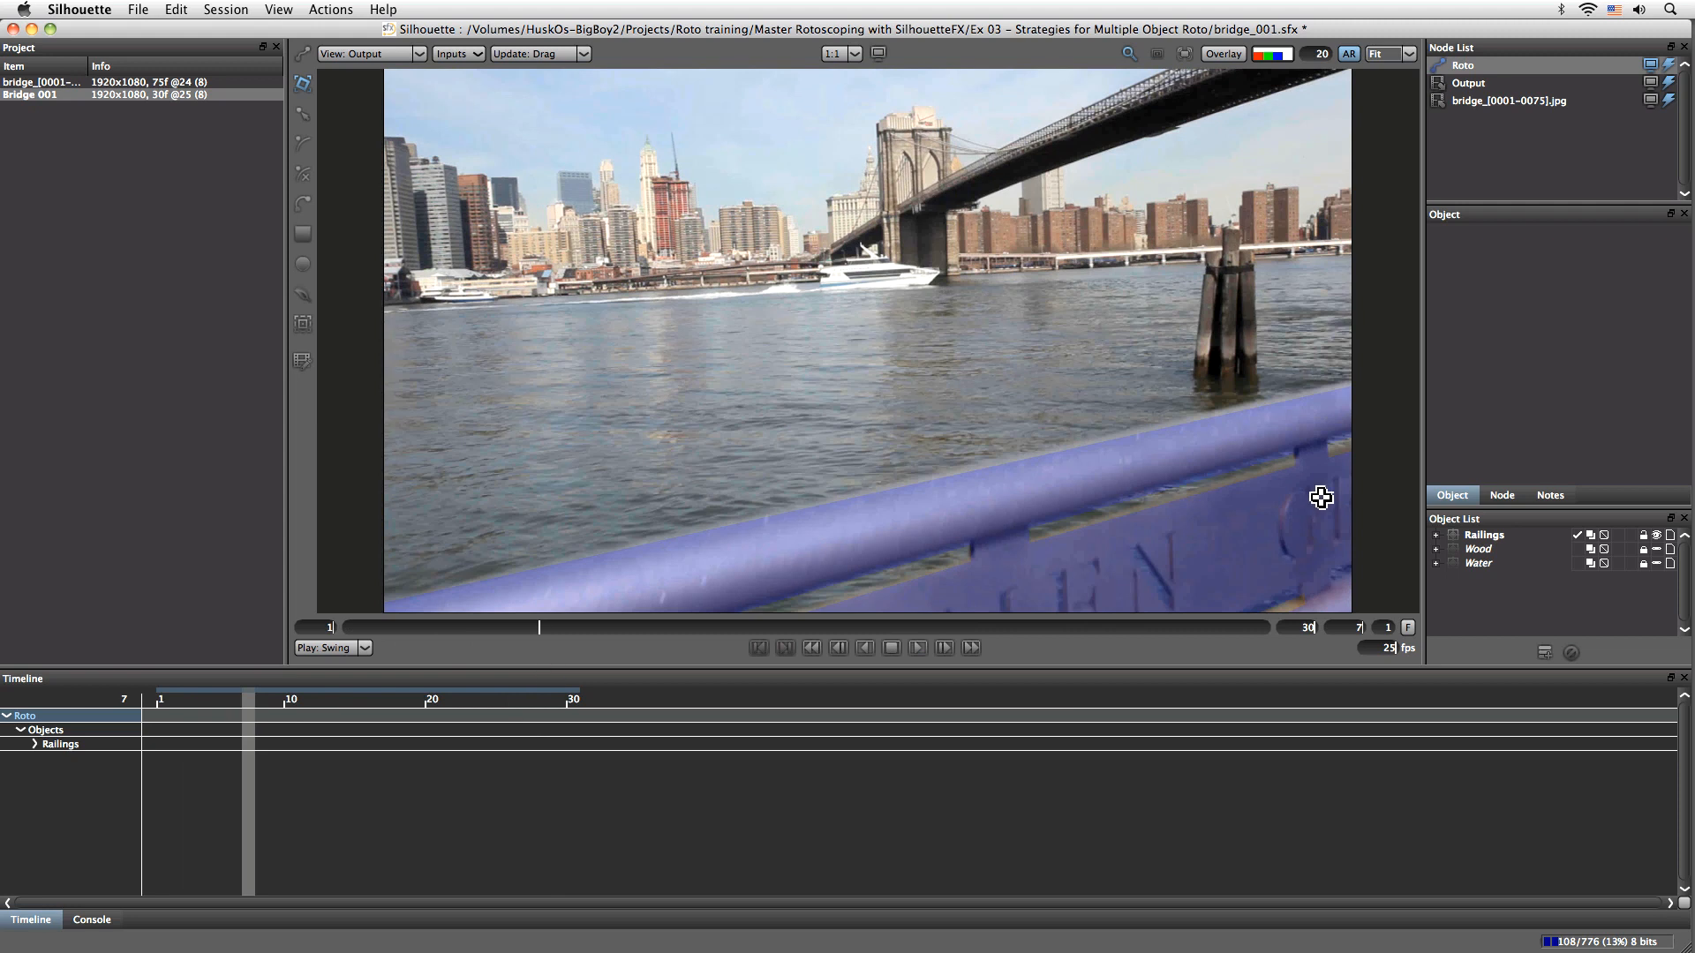
At frame 7, select the Railings layer and refine its position to 926.74, 650.03 along the handrail
left_click(1478, 536)
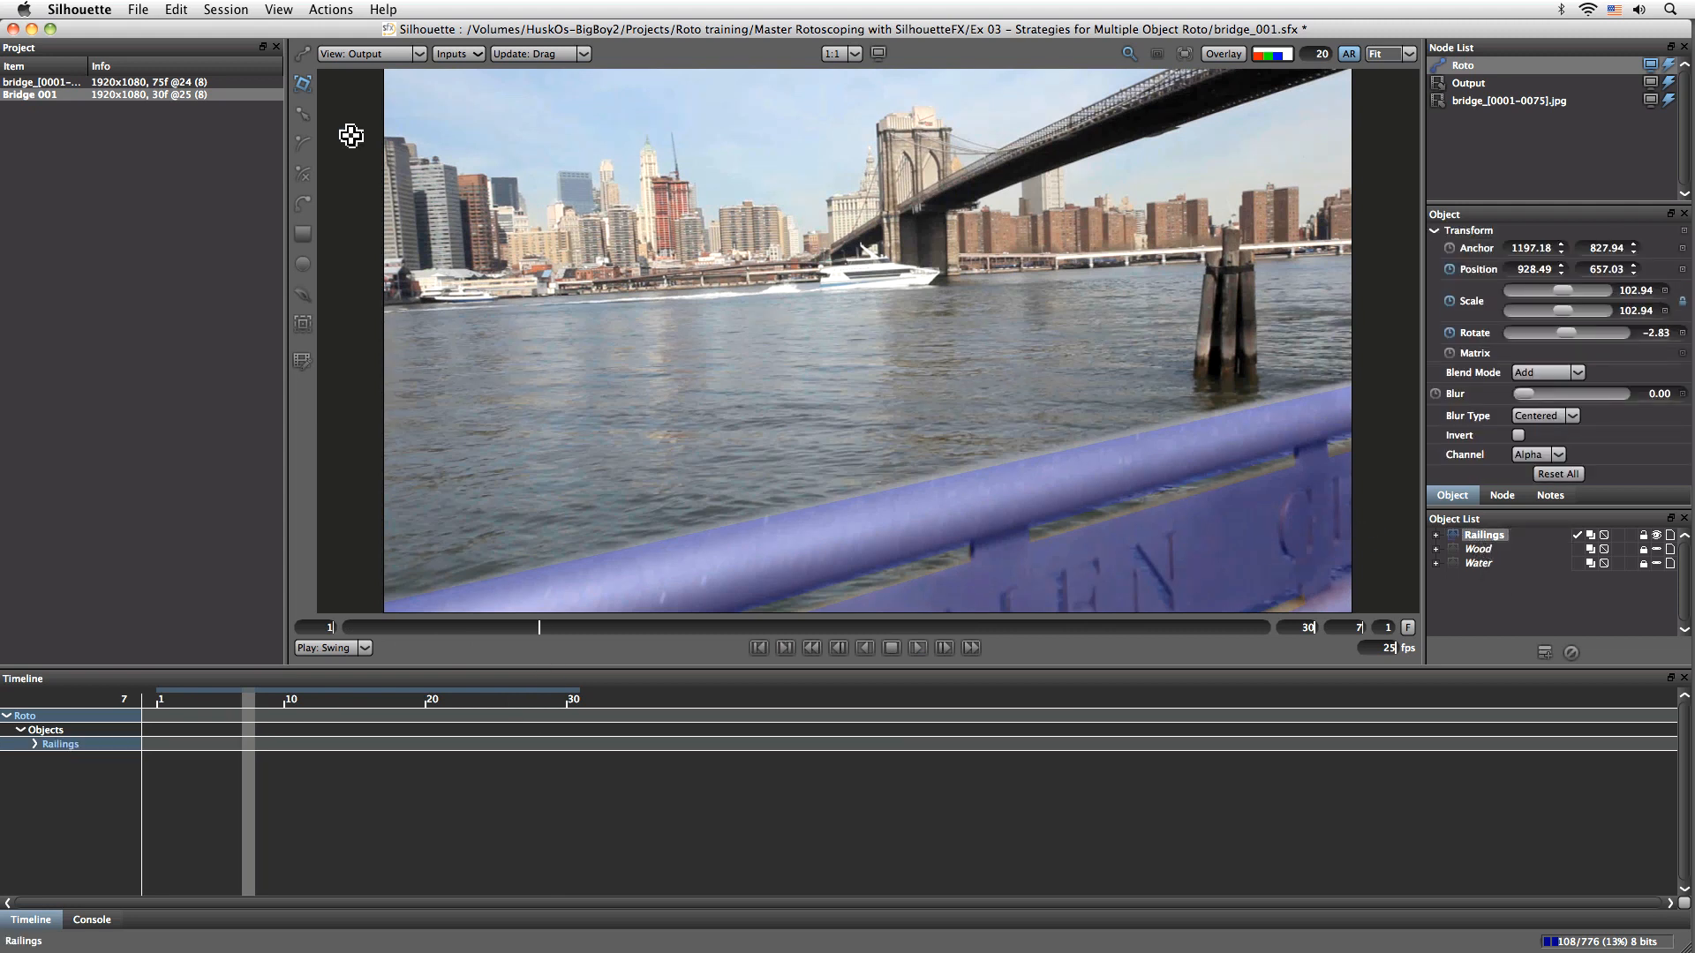
left_click(1223, 53)
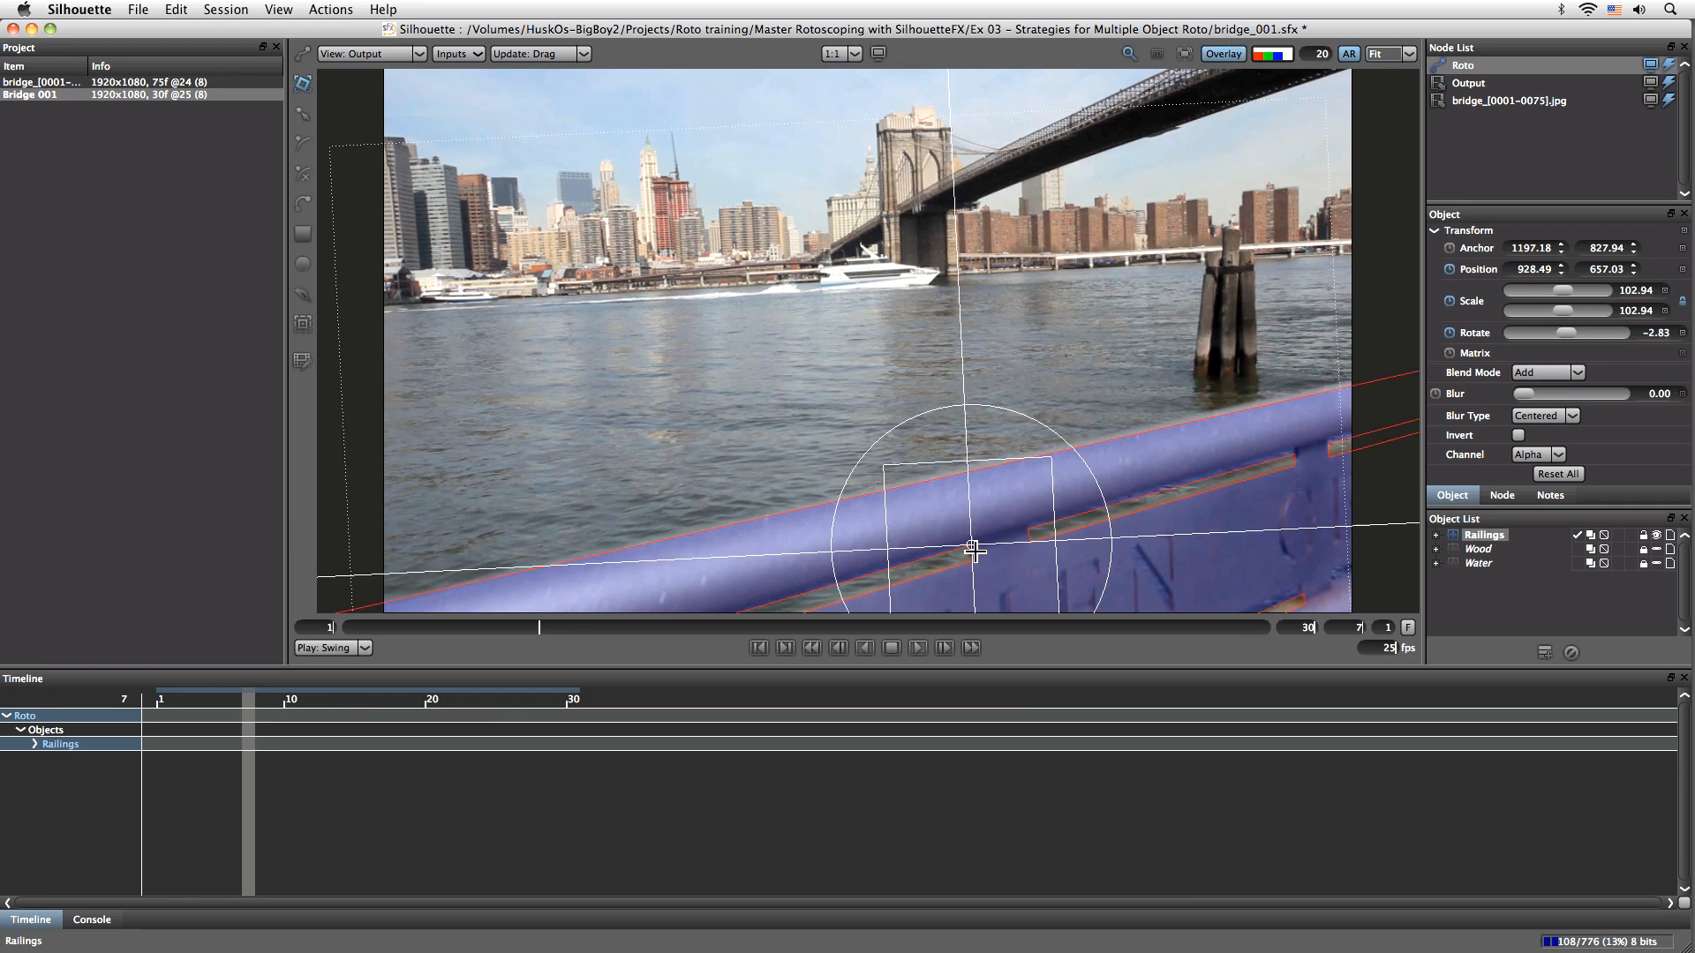
left_click_drag(968, 541, 1008, 578)
key("super+z")
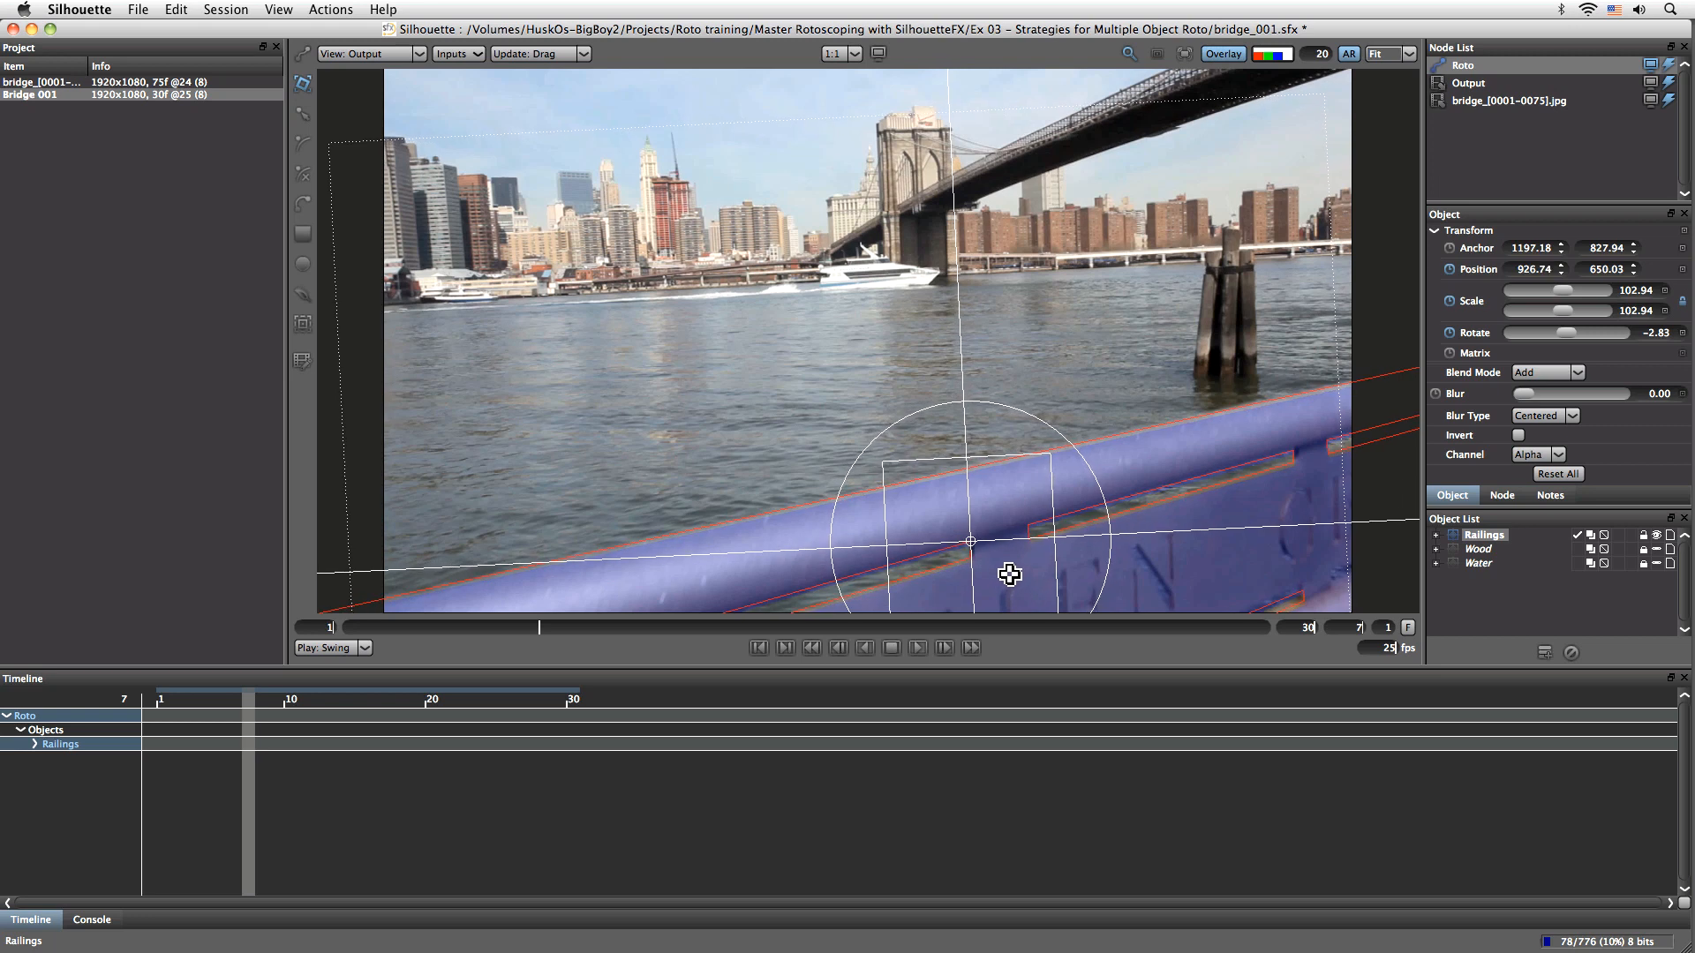
Examine the Railings layer's transform keyframes, go back to frame 1 and collapse the layer
left_click(36, 746)
left_click_drag(255, 704, 160, 703)
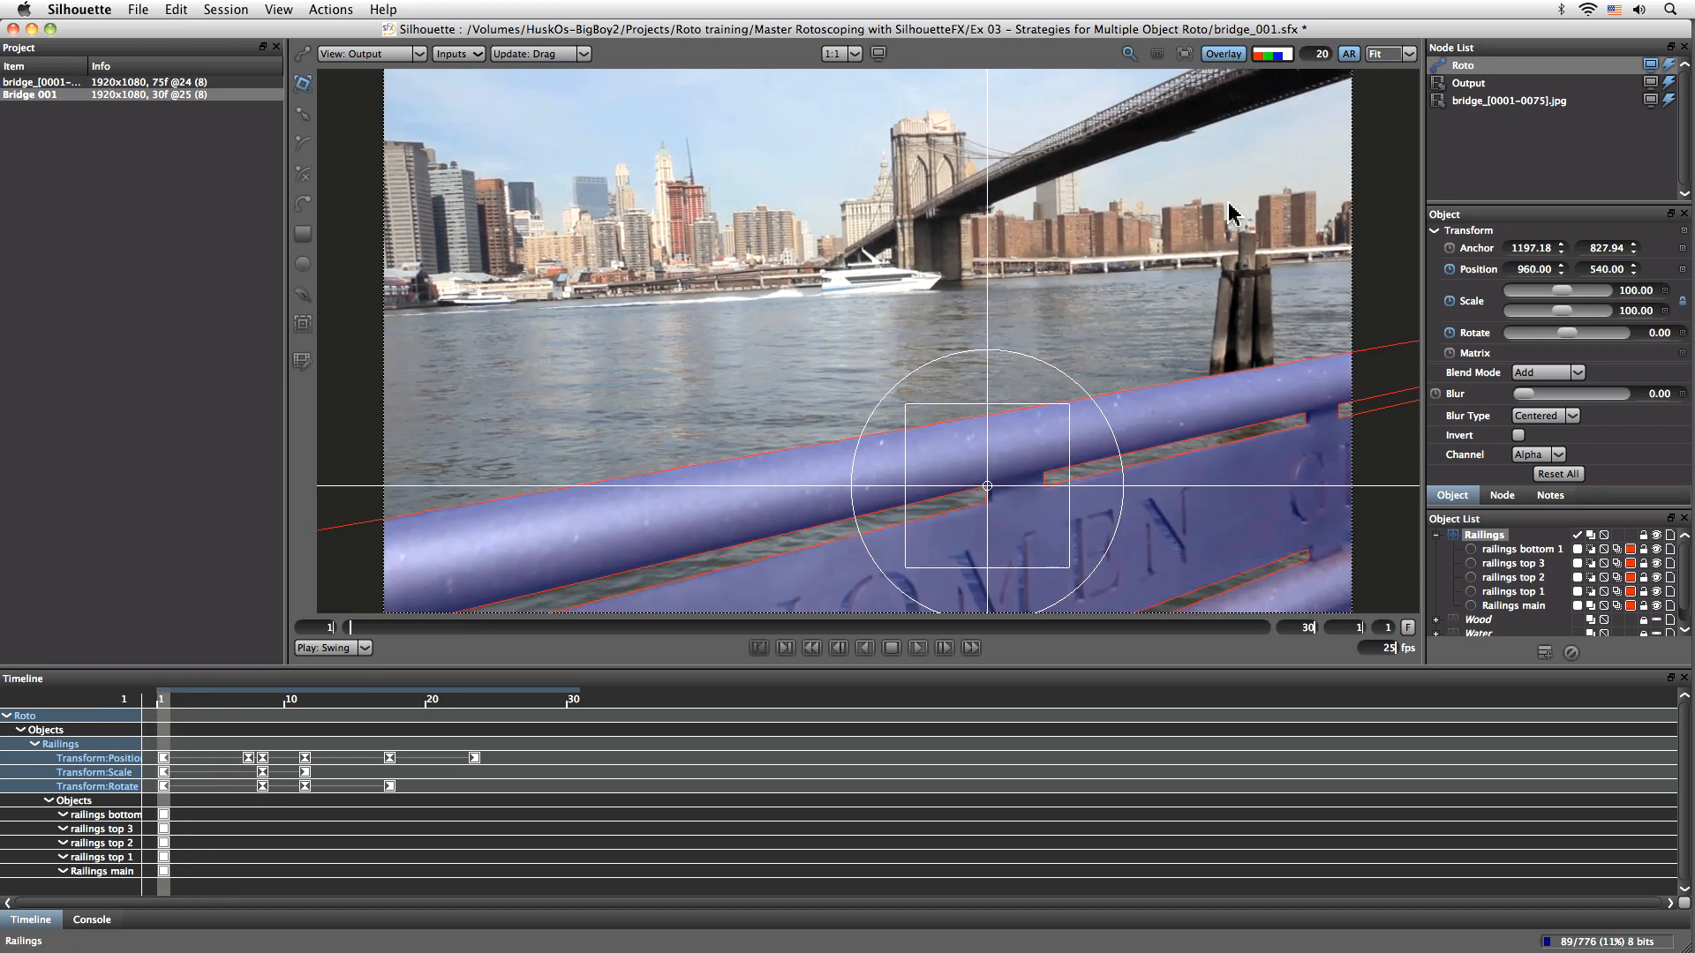
left_click(1436, 536)
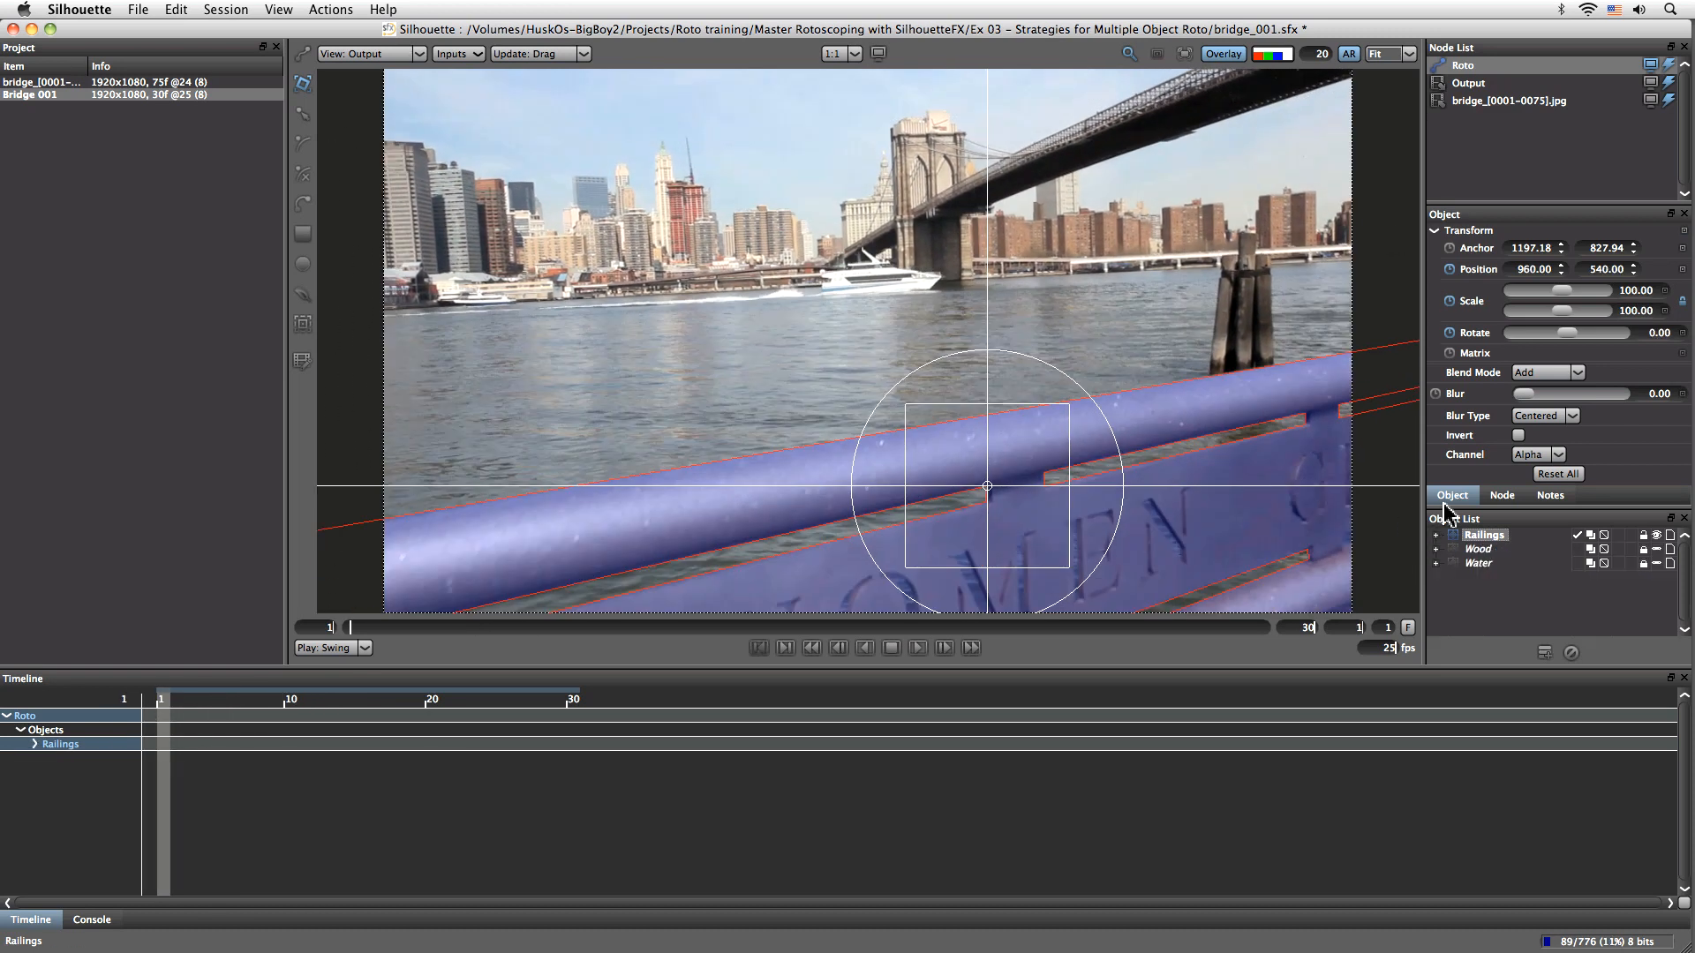
Hide the transform handles and shape outlines, and compare the handrail's edge softness with and without the colour overlay
left_click(304, 85)
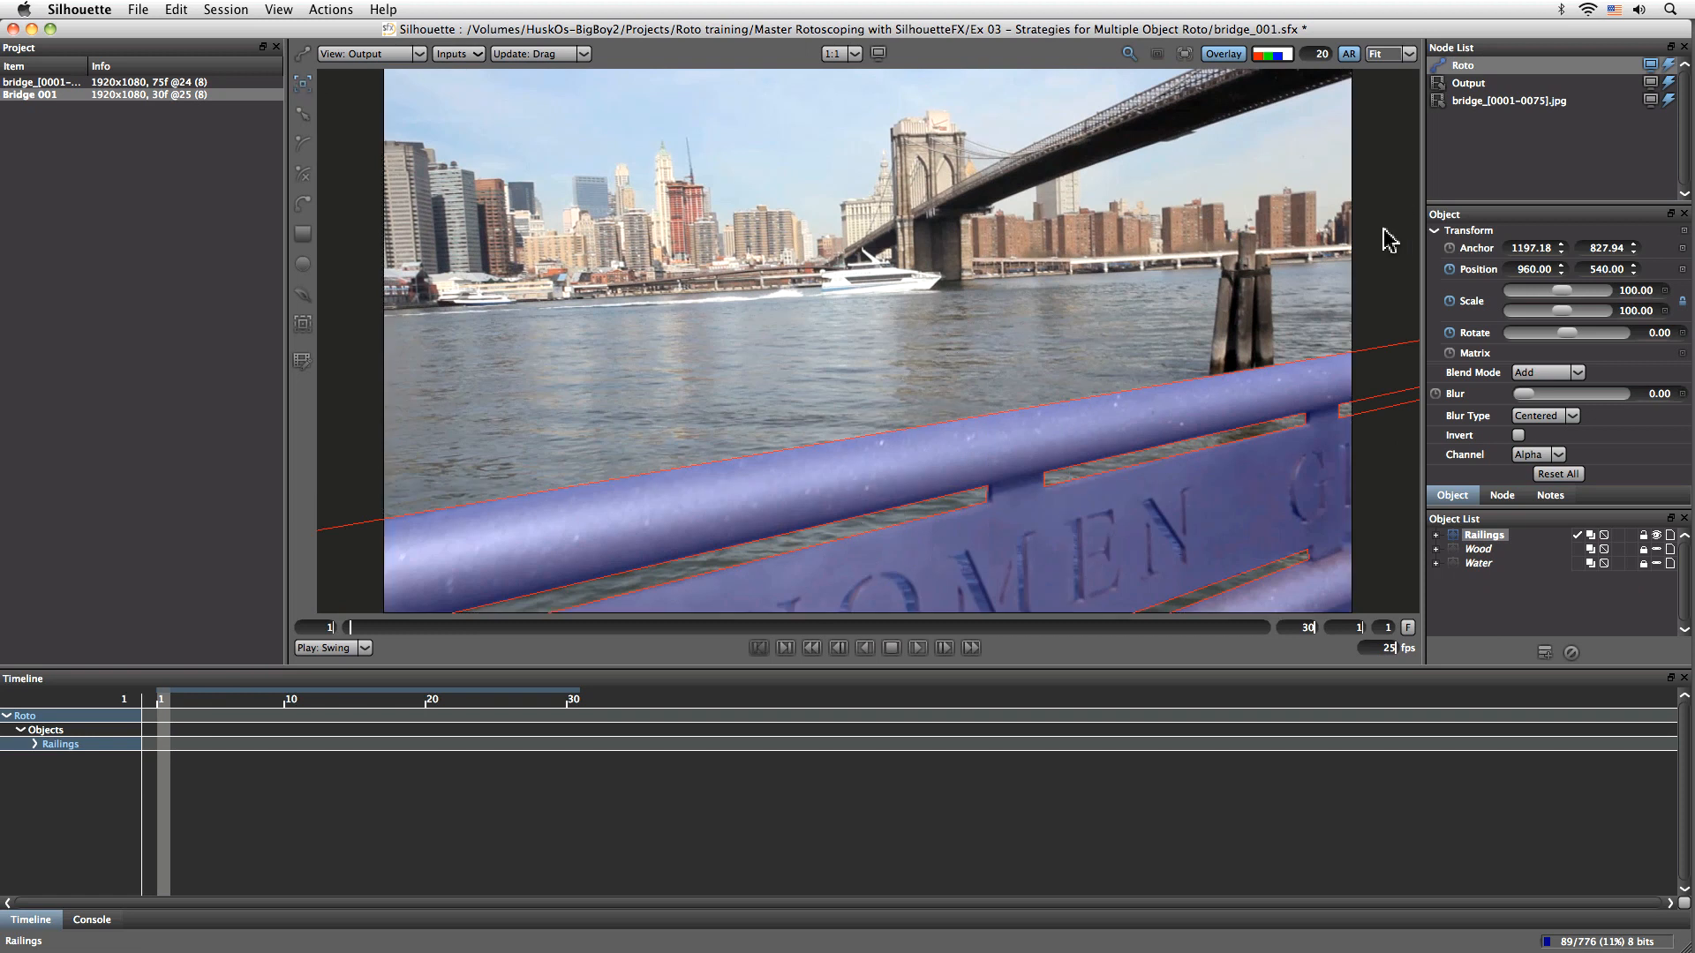
left_click(1224, 54)
scroll(1234, 475, "up", 1)
scroll(1306, 468, "up", 3)
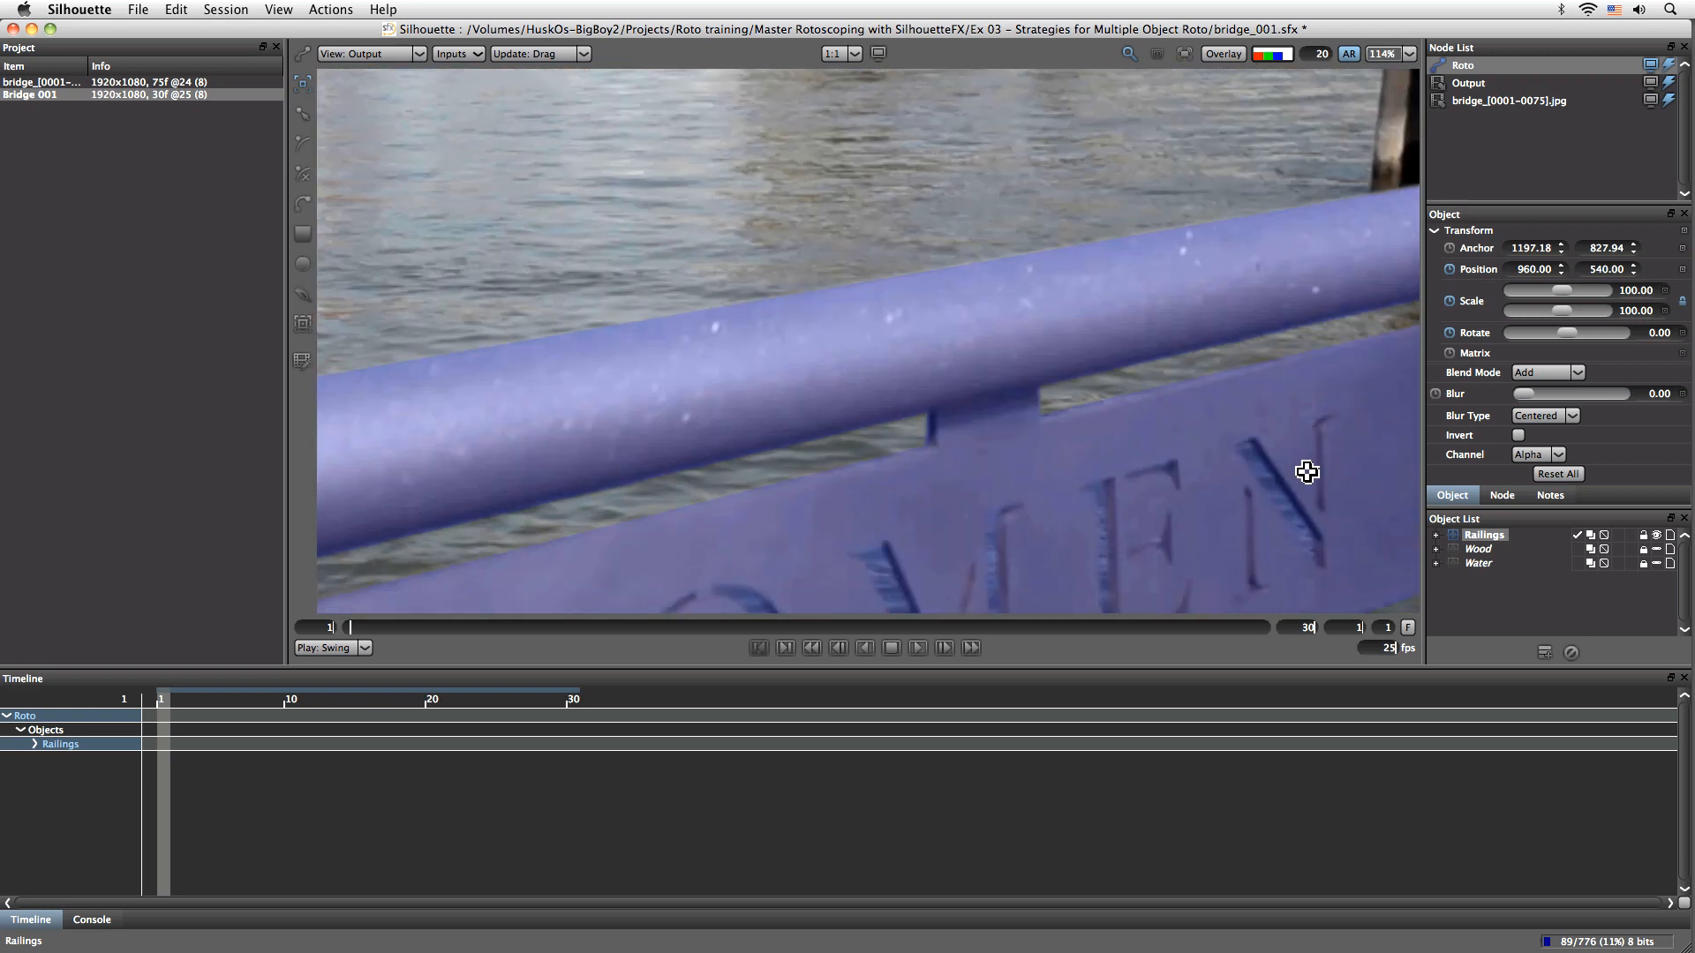
left_click_drag(951, 494, 1038, 383)
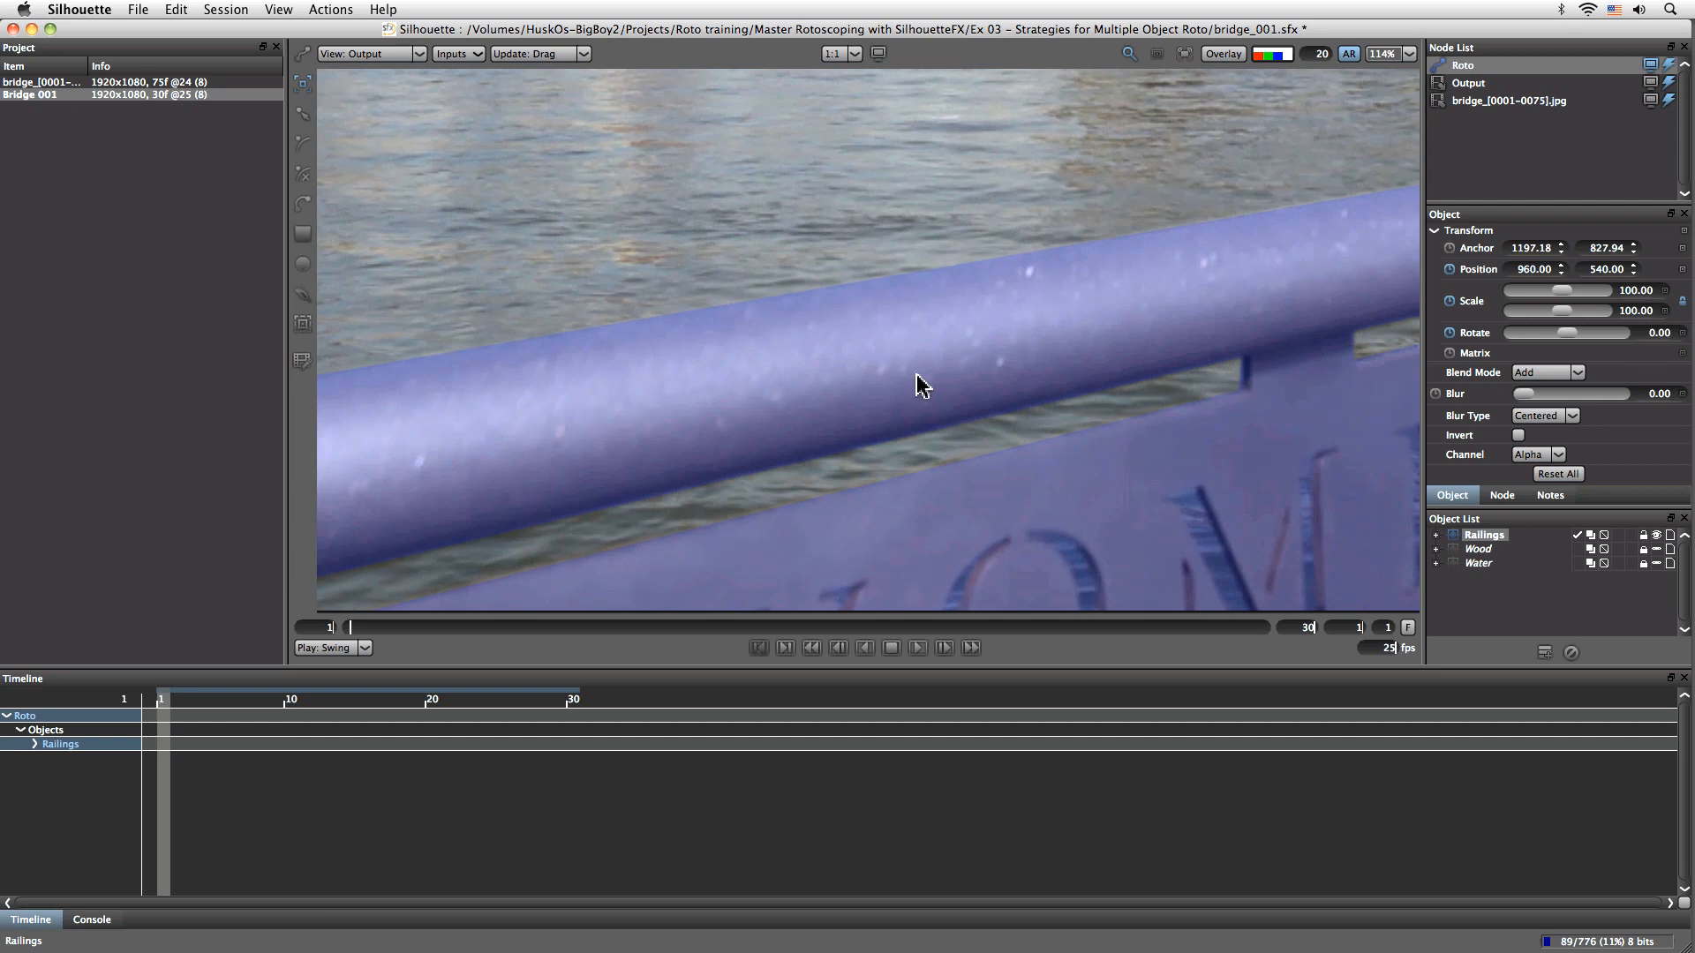
left_click(1289, 60)
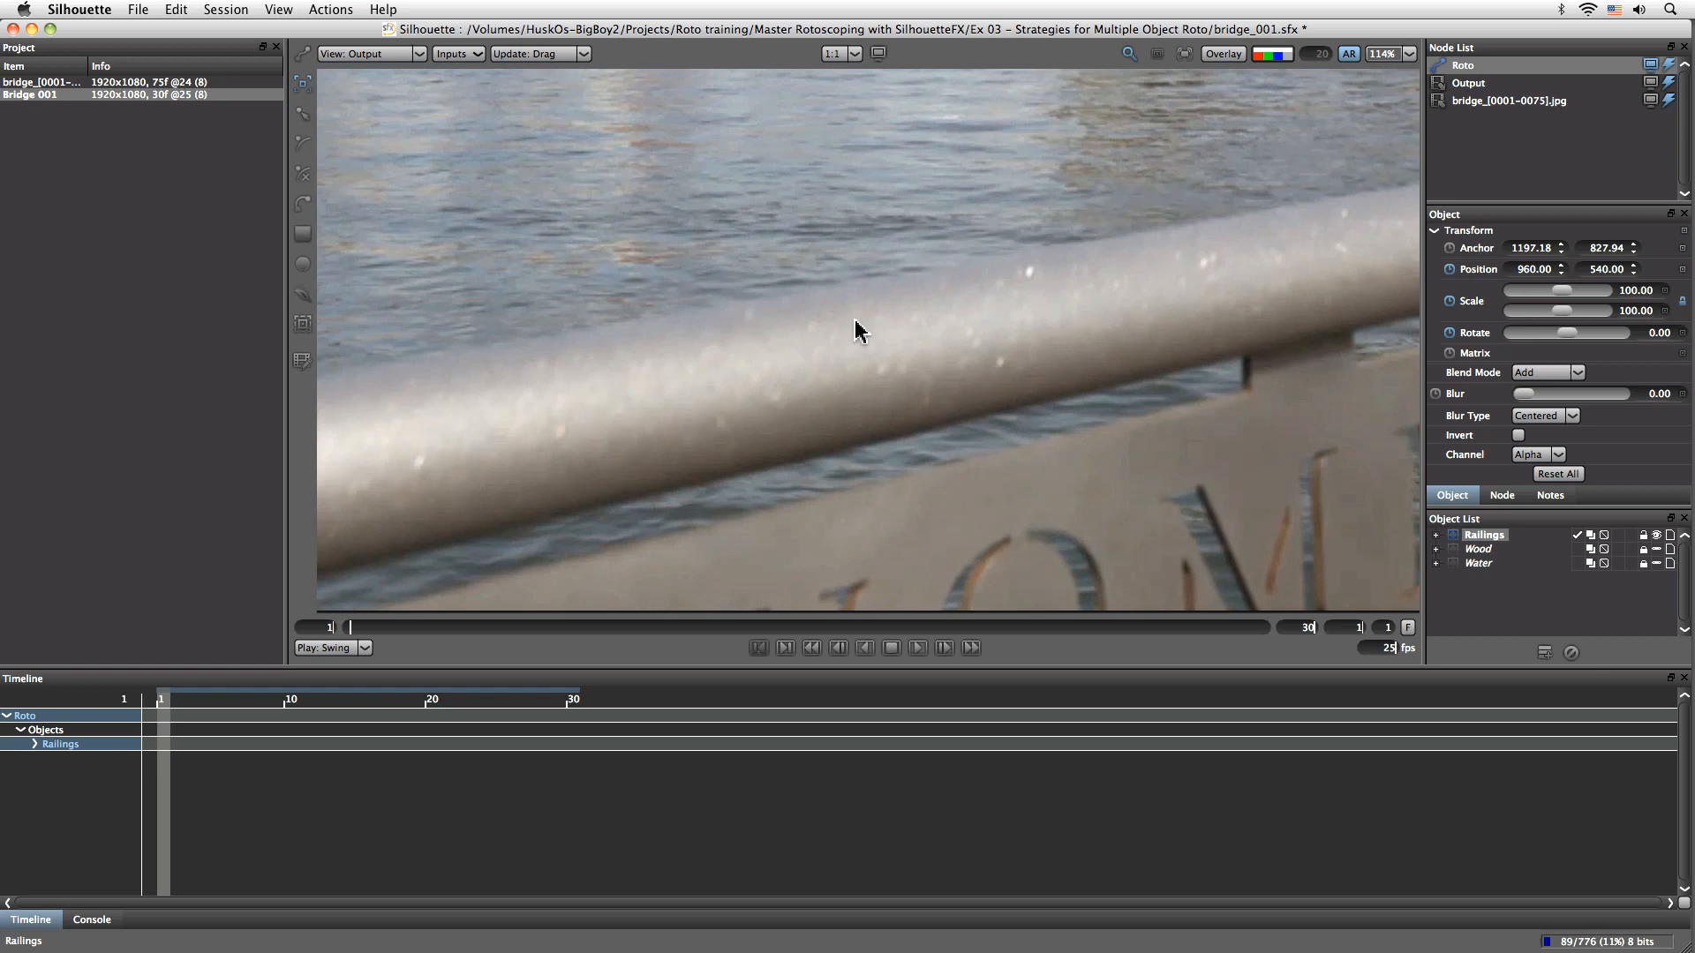
left_click(1294, 62)
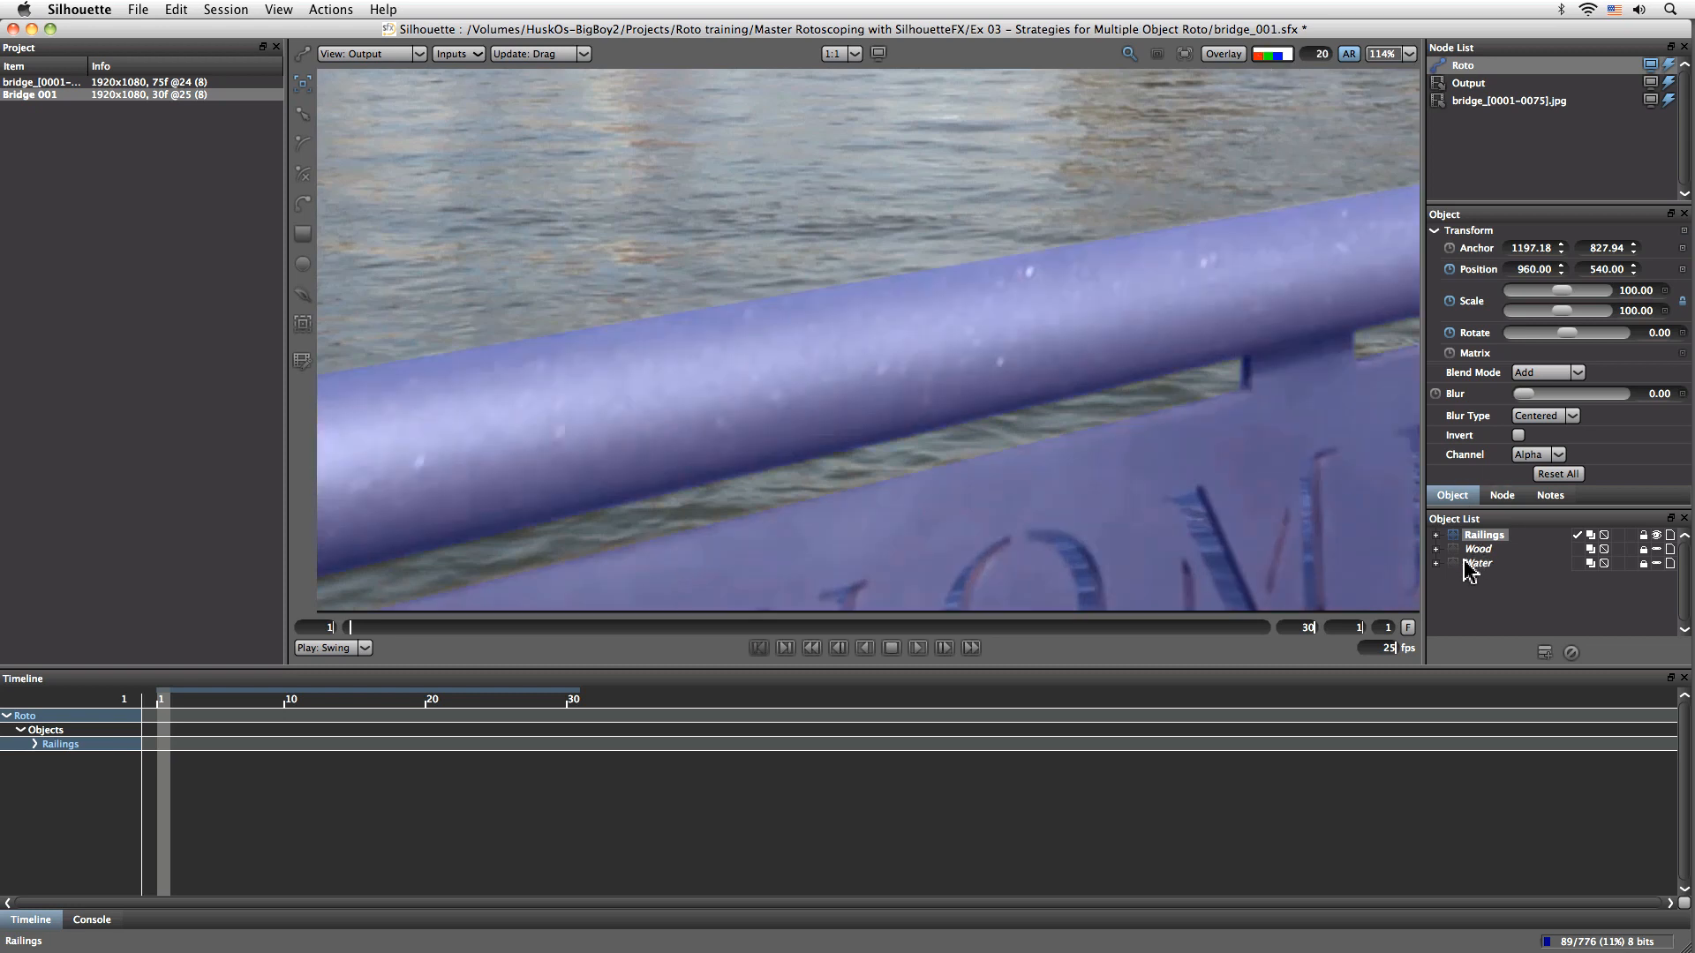
Try blurring railings bottom 1 and Railings main individually, returning each blur to 0 and switching to the alpha matte view
left_click(1436, 537)
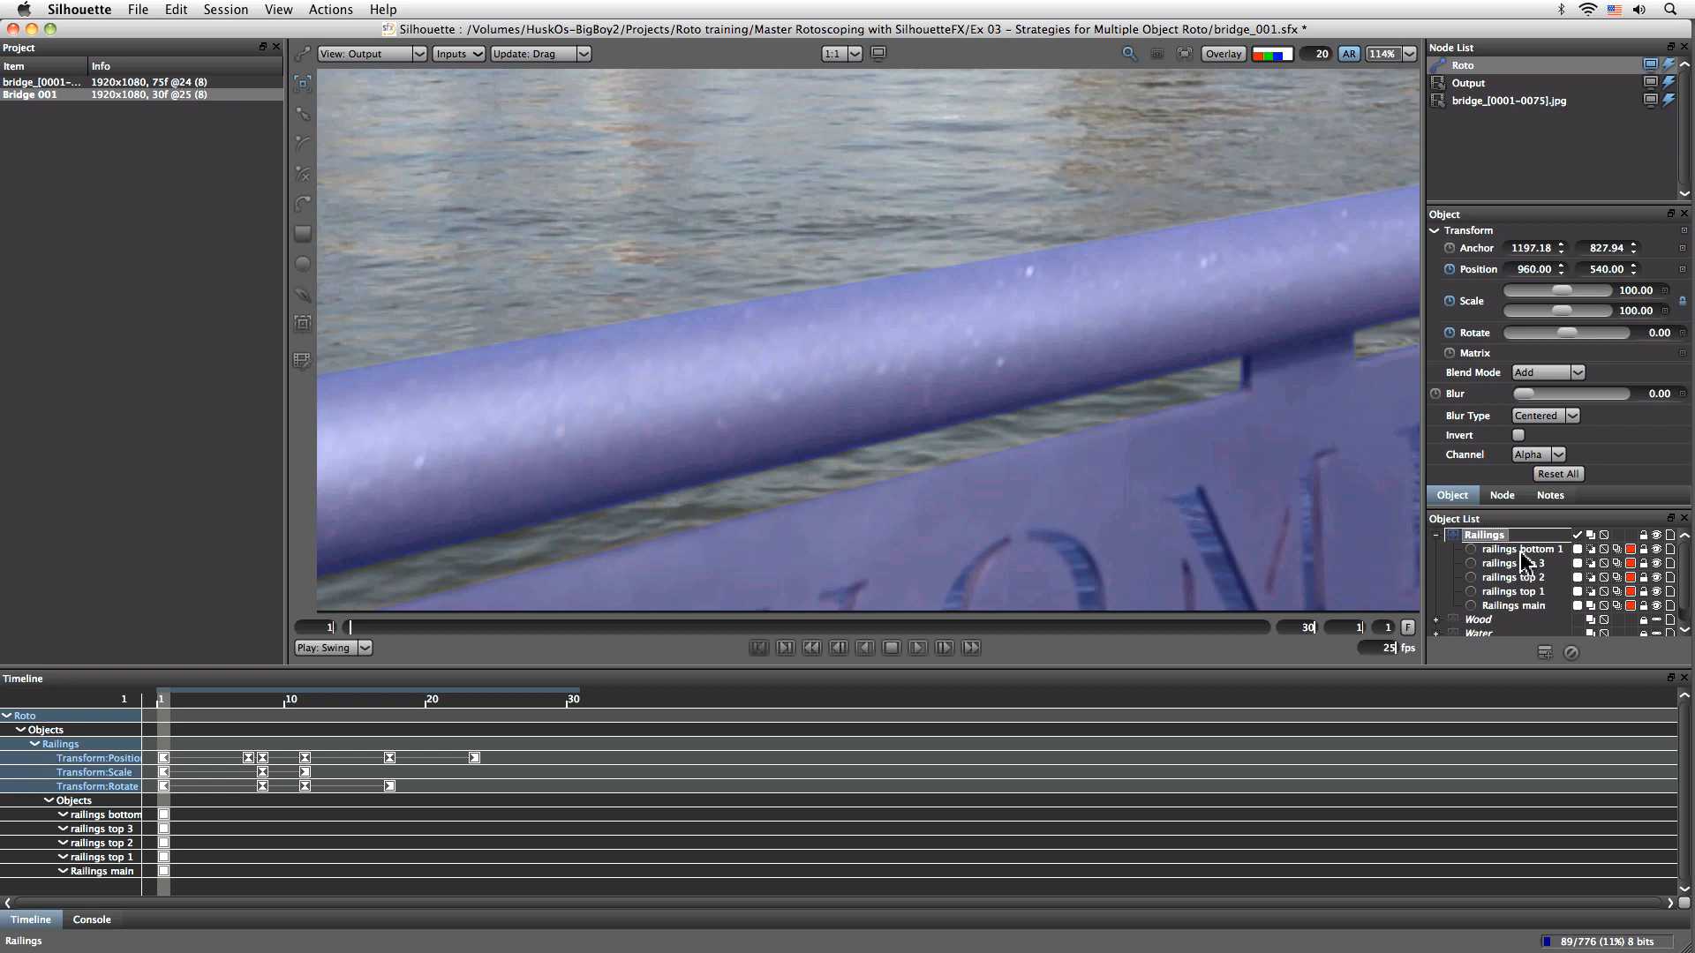
left_click(1531, 551)
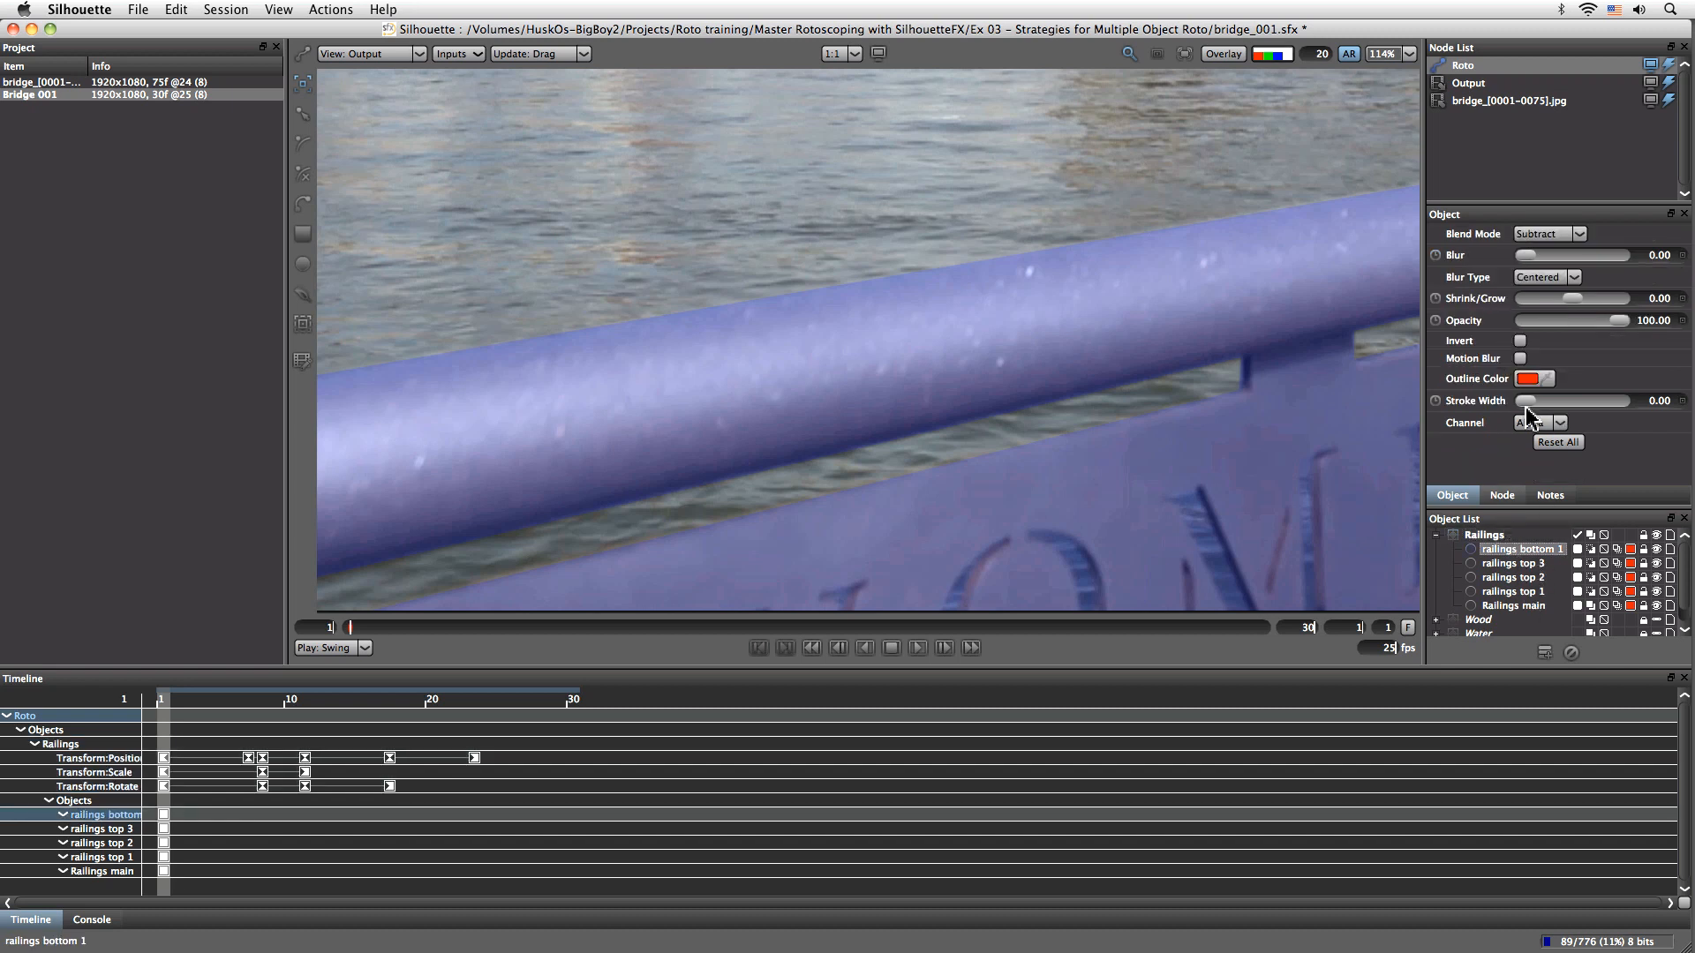
mouse_move(1527, 257)
left_mouse_down()
mouse_move(1543, 253)
mouse_move(1513, 249)
left_mouse_up()
key("a")
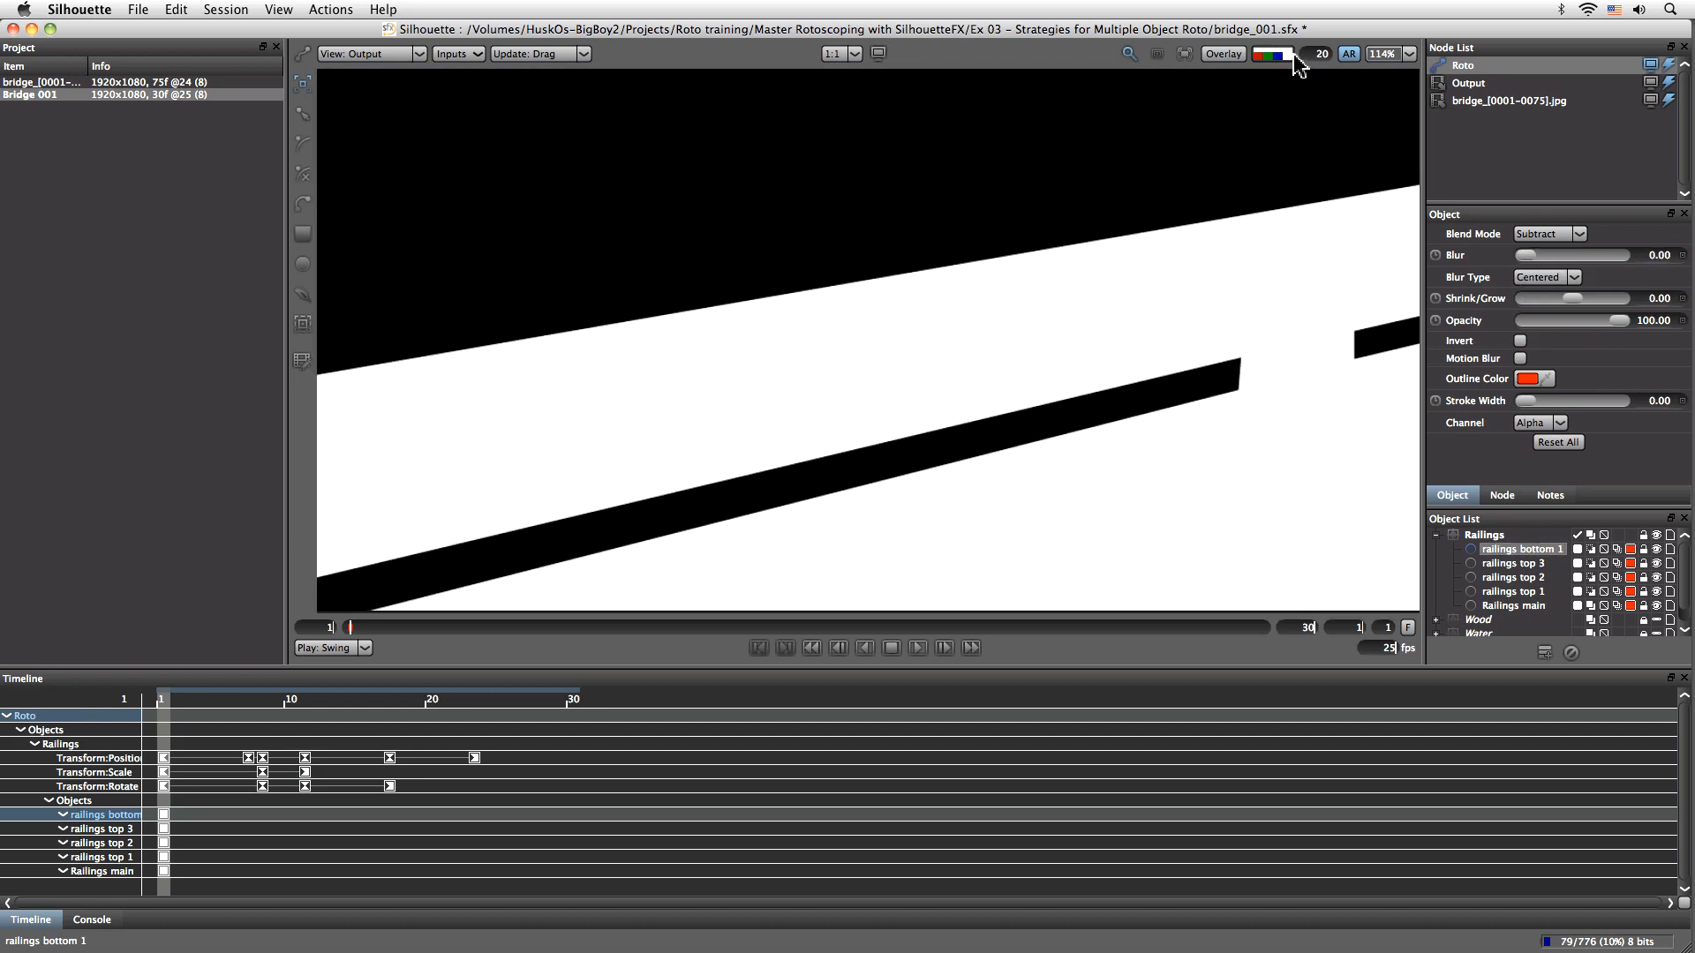
left_click(1505, 607)
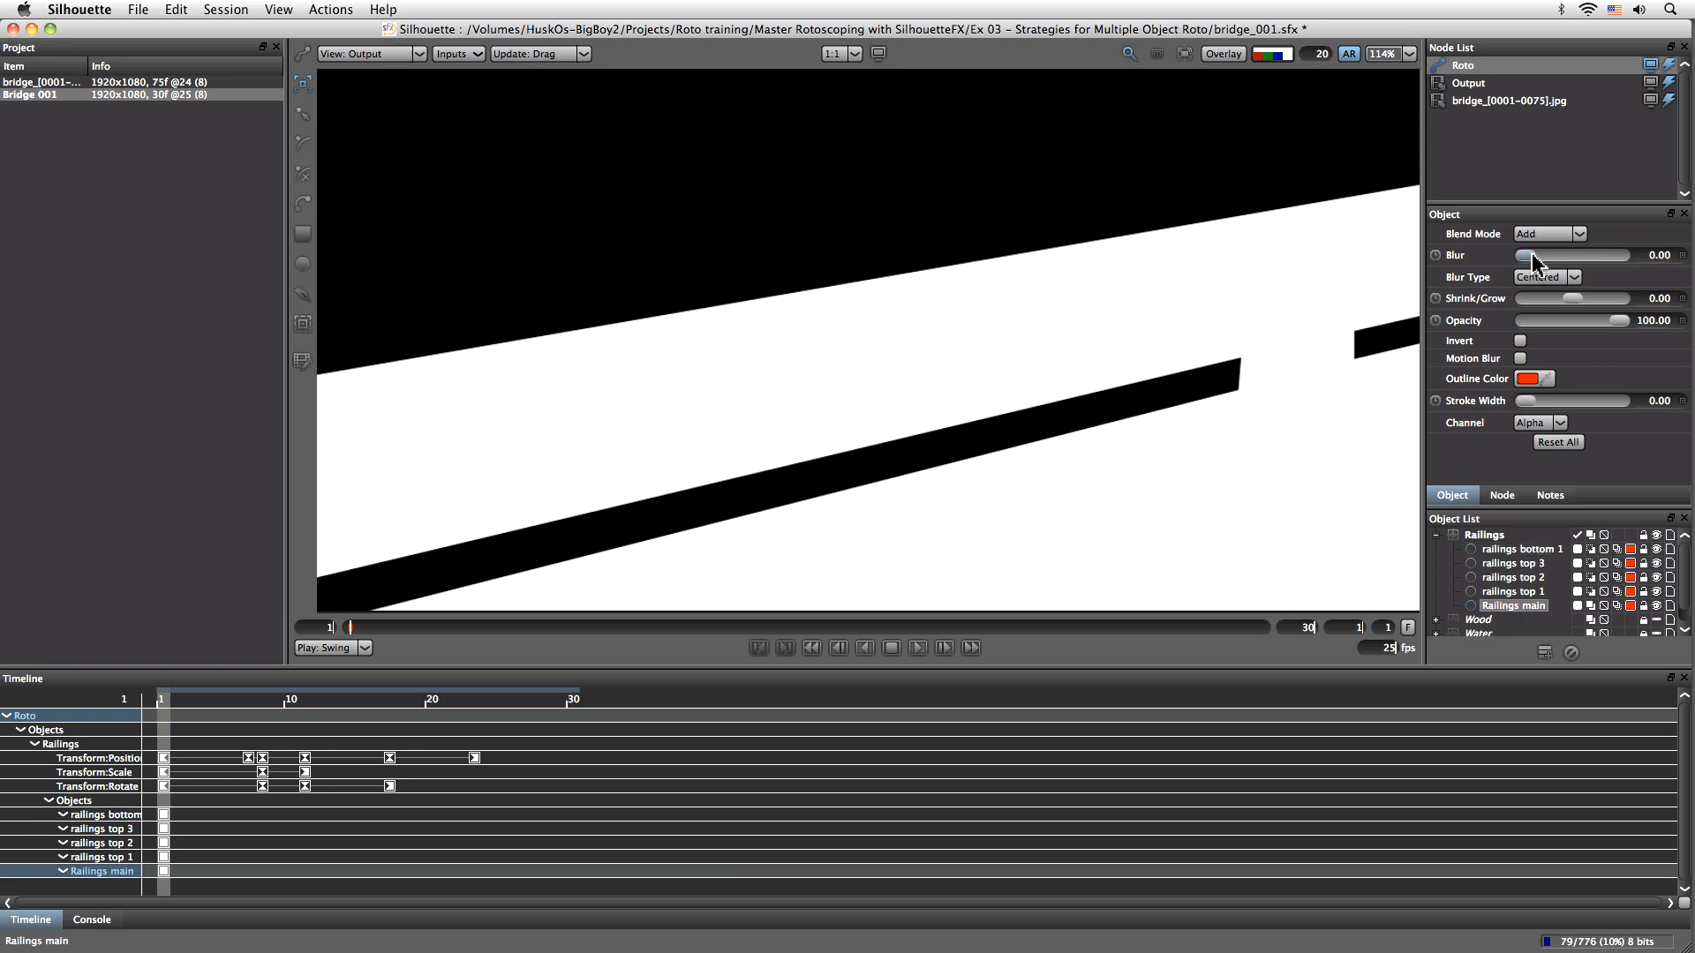
mouse_move(1529, 259)
left_mouse_down()
mouse_move(1547, 257)
mouse_move(1515, 269)
left_mouse_up()
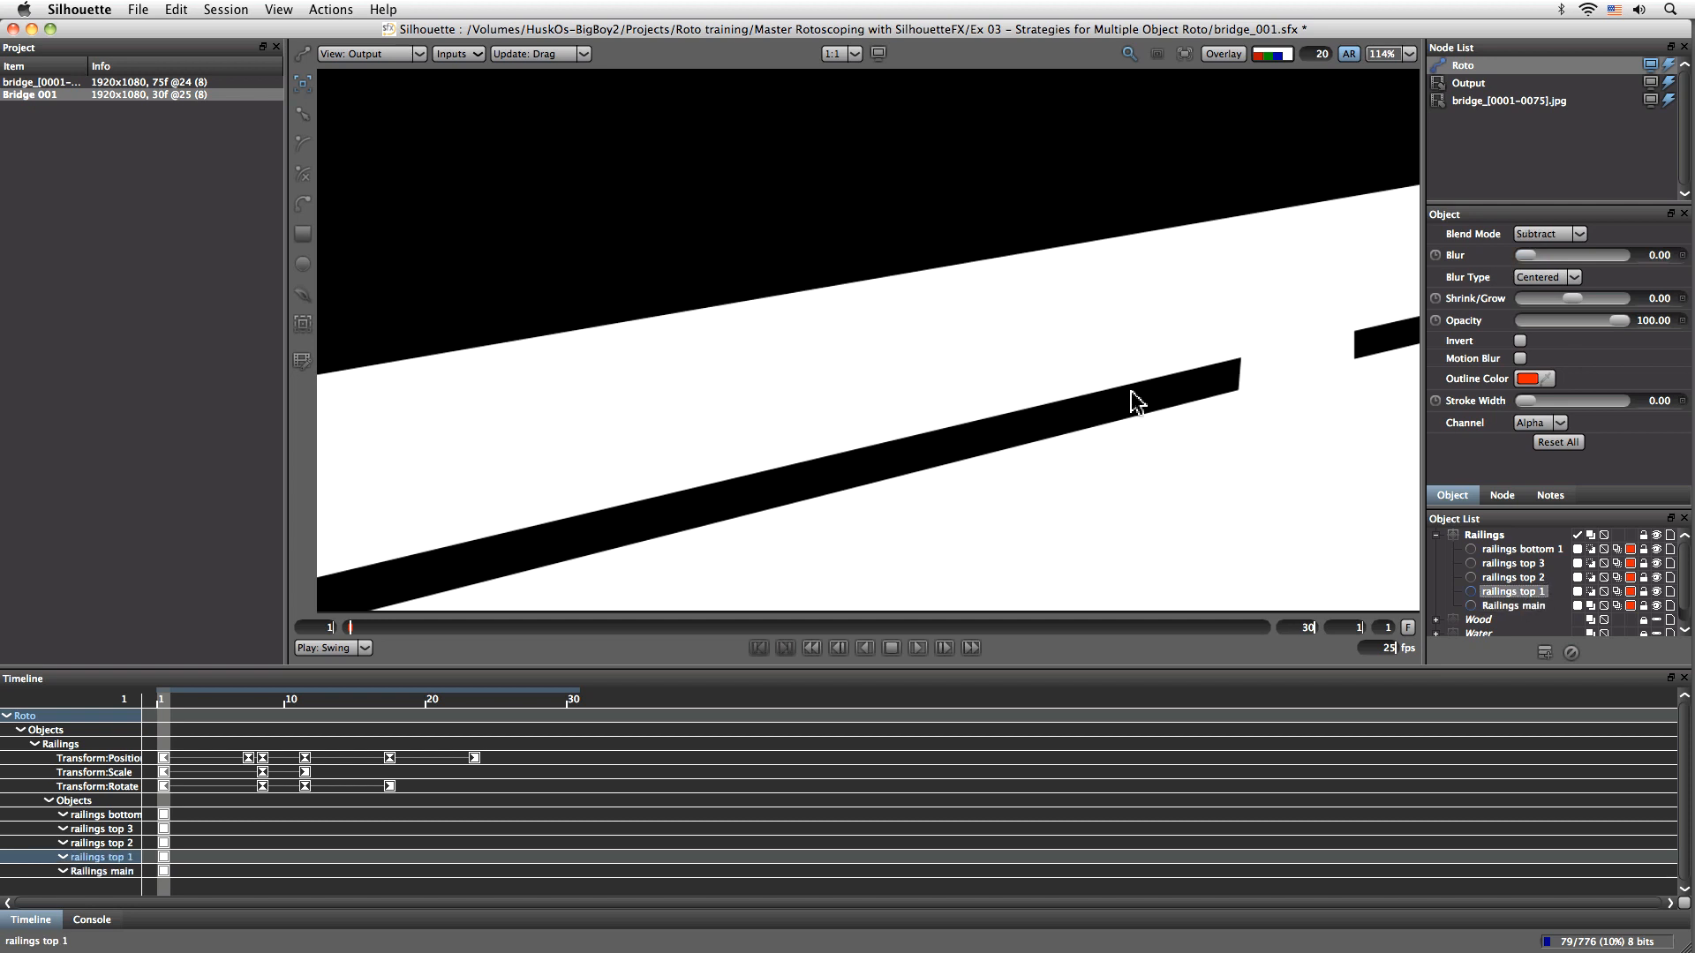
On railings top 1, try Centered and Inner blur, then change the blur type to Outer and set Blur to 13.89
left_click_drag(1547, 260, 1501, 269)
left_click(1574, 277)
left_click(1549, 306)
left_click(1550, 279)
left_click(1531, 318)
left_click_drag(1524, 255, 1538, 263)
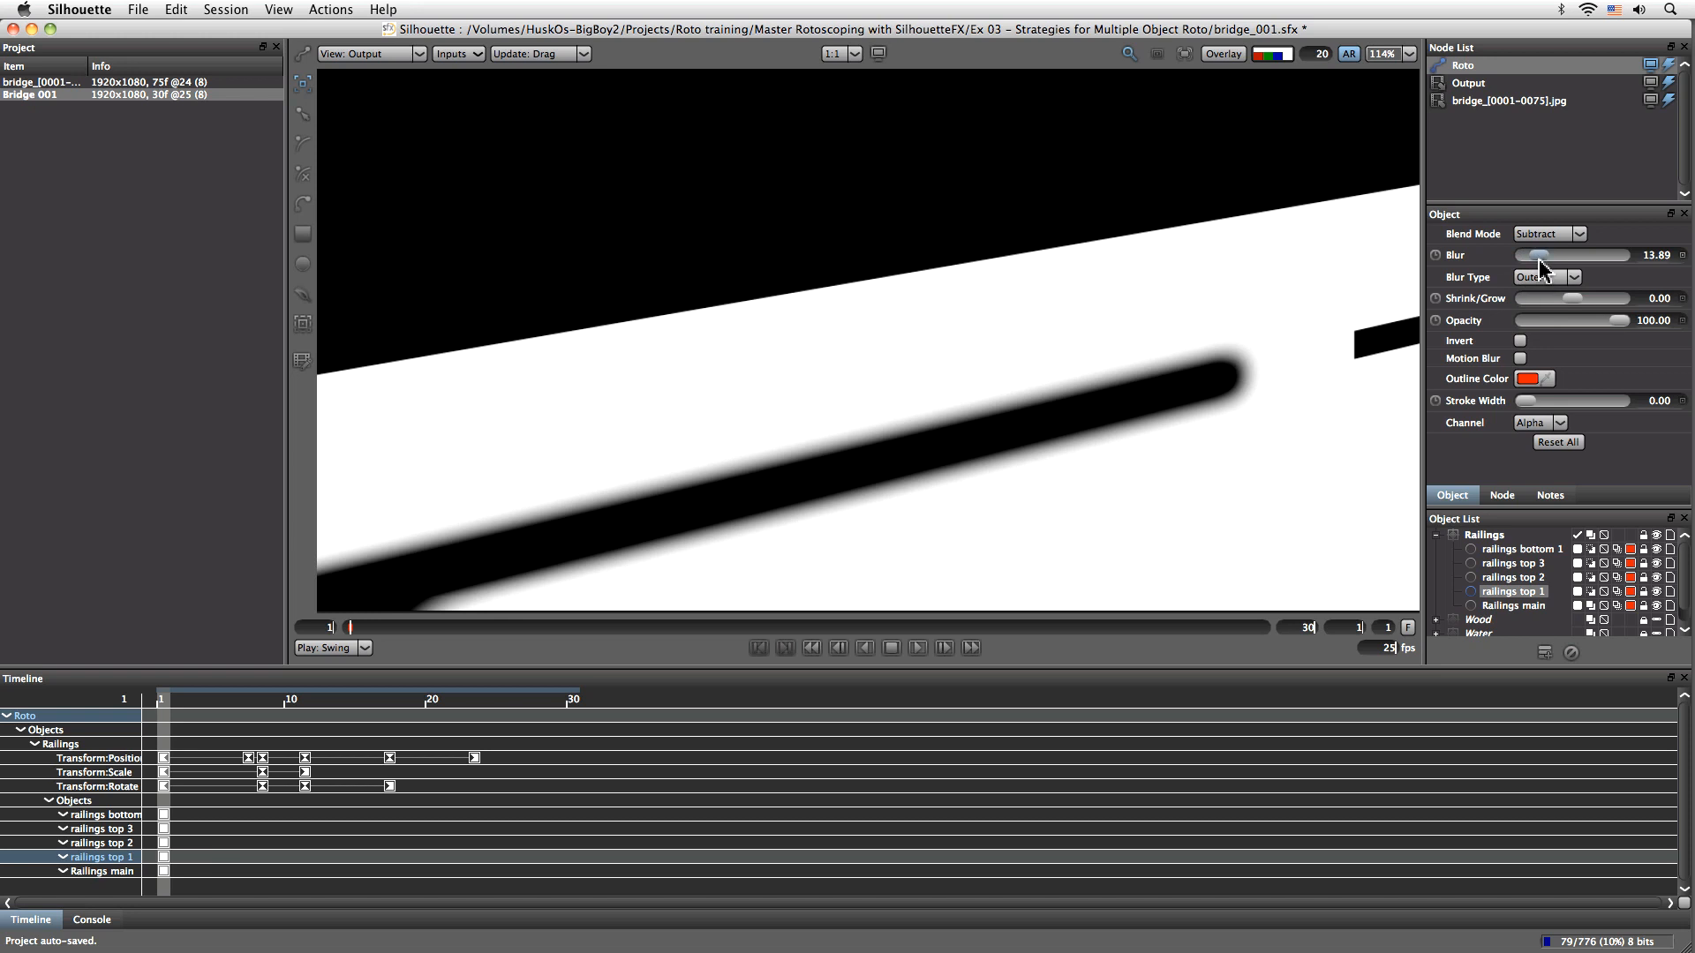
Shrink railings top 1 to -7.78, check it in the colour overlay, then set Shrink/Grow to -20 and Blur to 0
left_click_drag(1576, 306, 1551, 306)
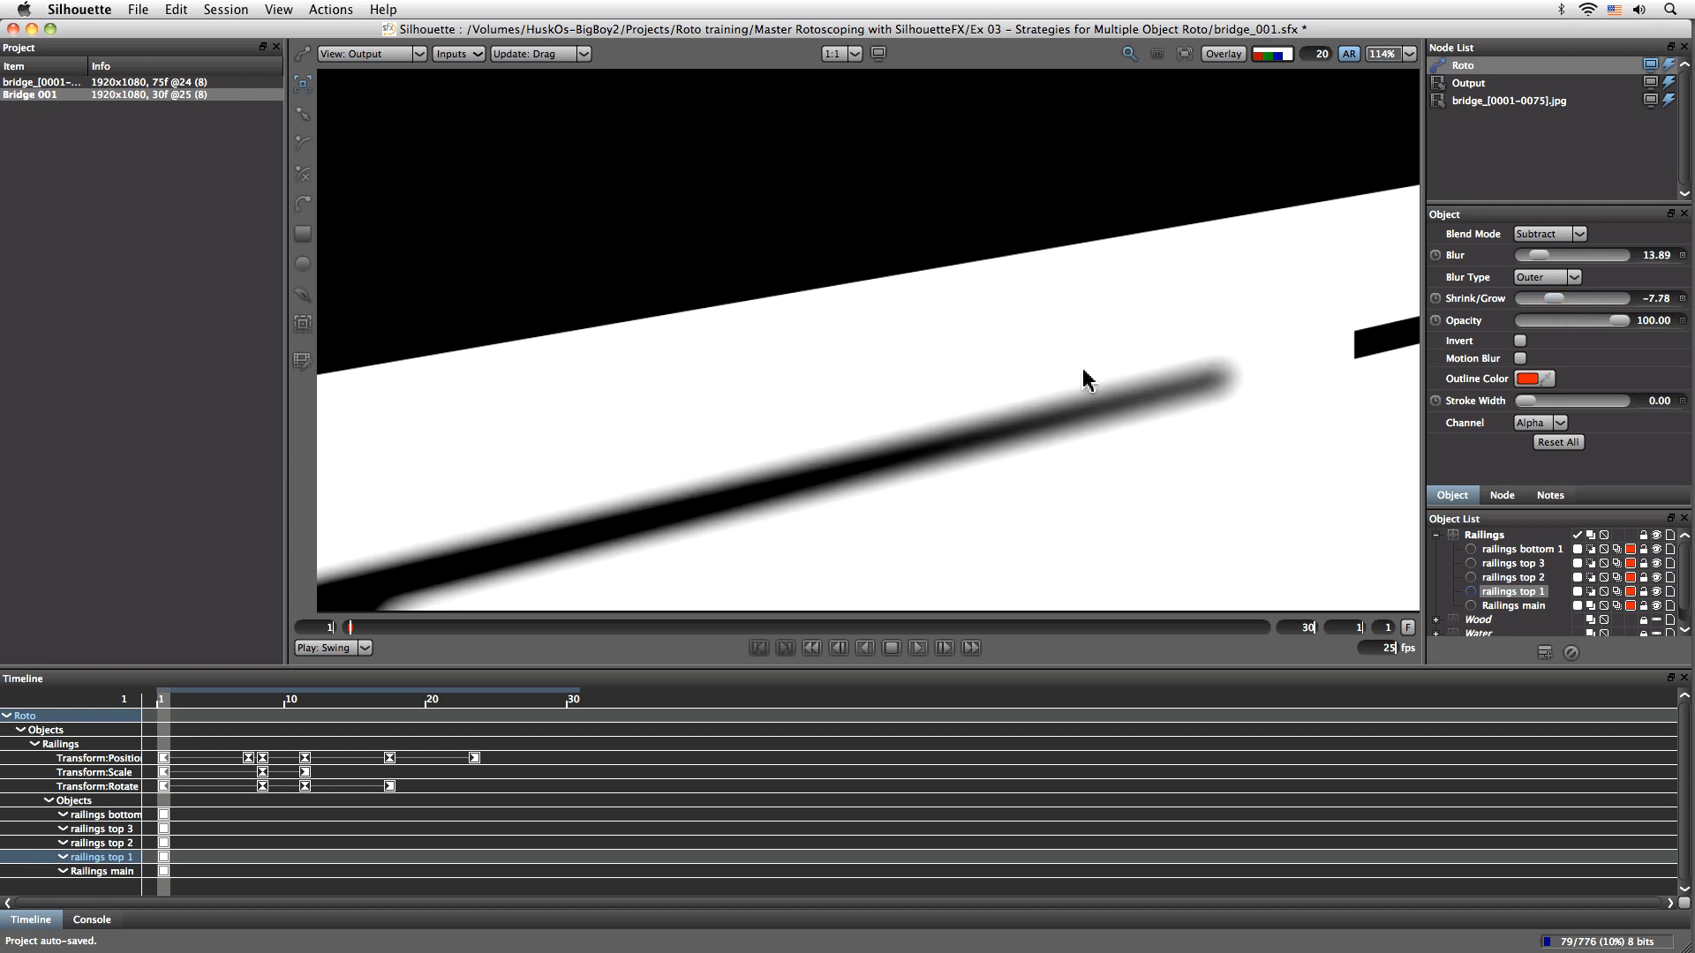
left_click(1280, 56)
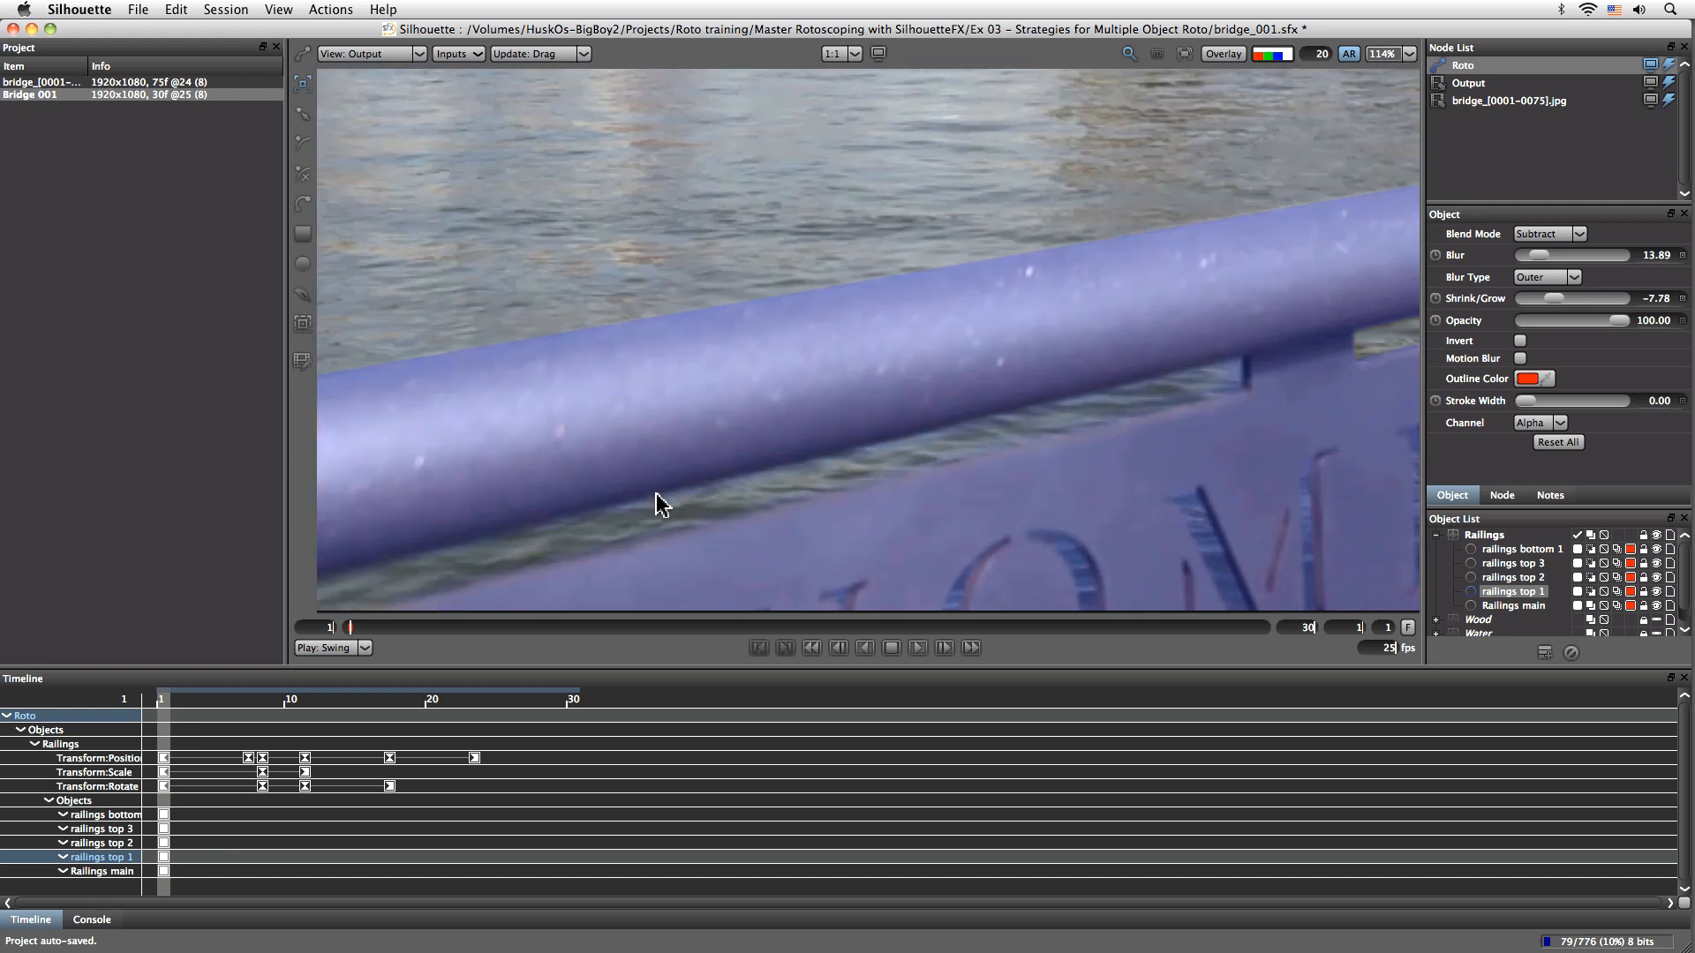
left_click_drag(1552, 300, 1559, 308)
left_click_drag(1533, 257, 1486, 310)
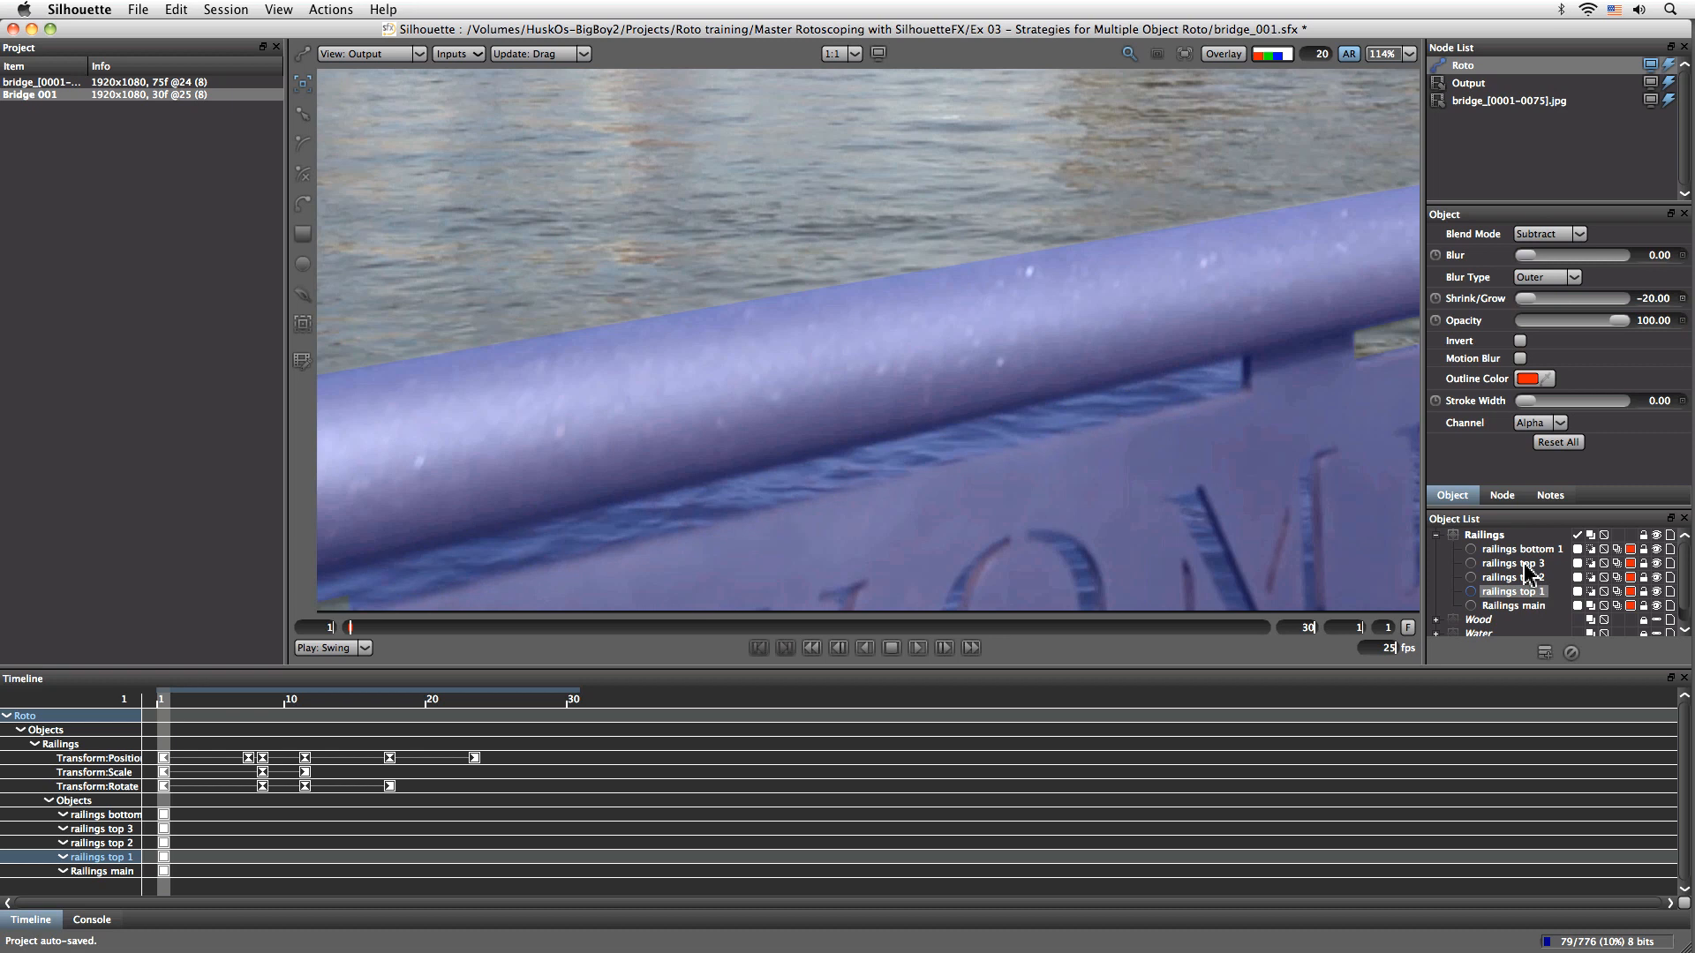
Review the settings of the Railings layer and railings top 3, then reset railings top 1's Shrink/Grow to 0
left_click(1488, 535)
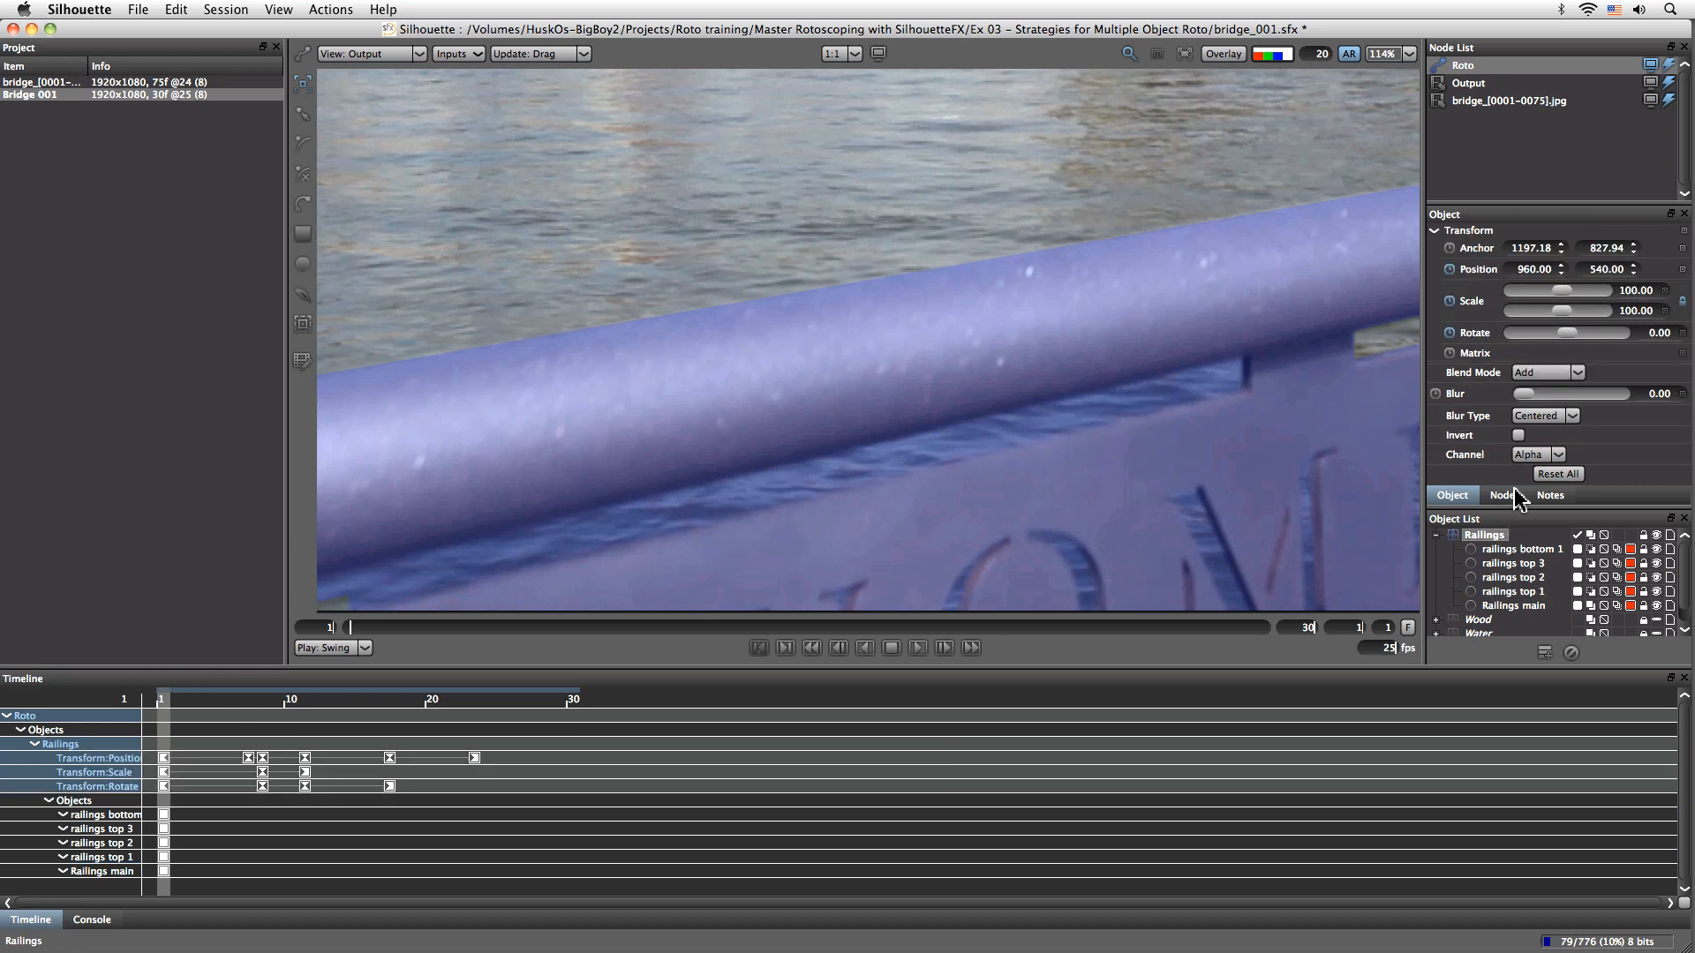
left_click(1512, 562)
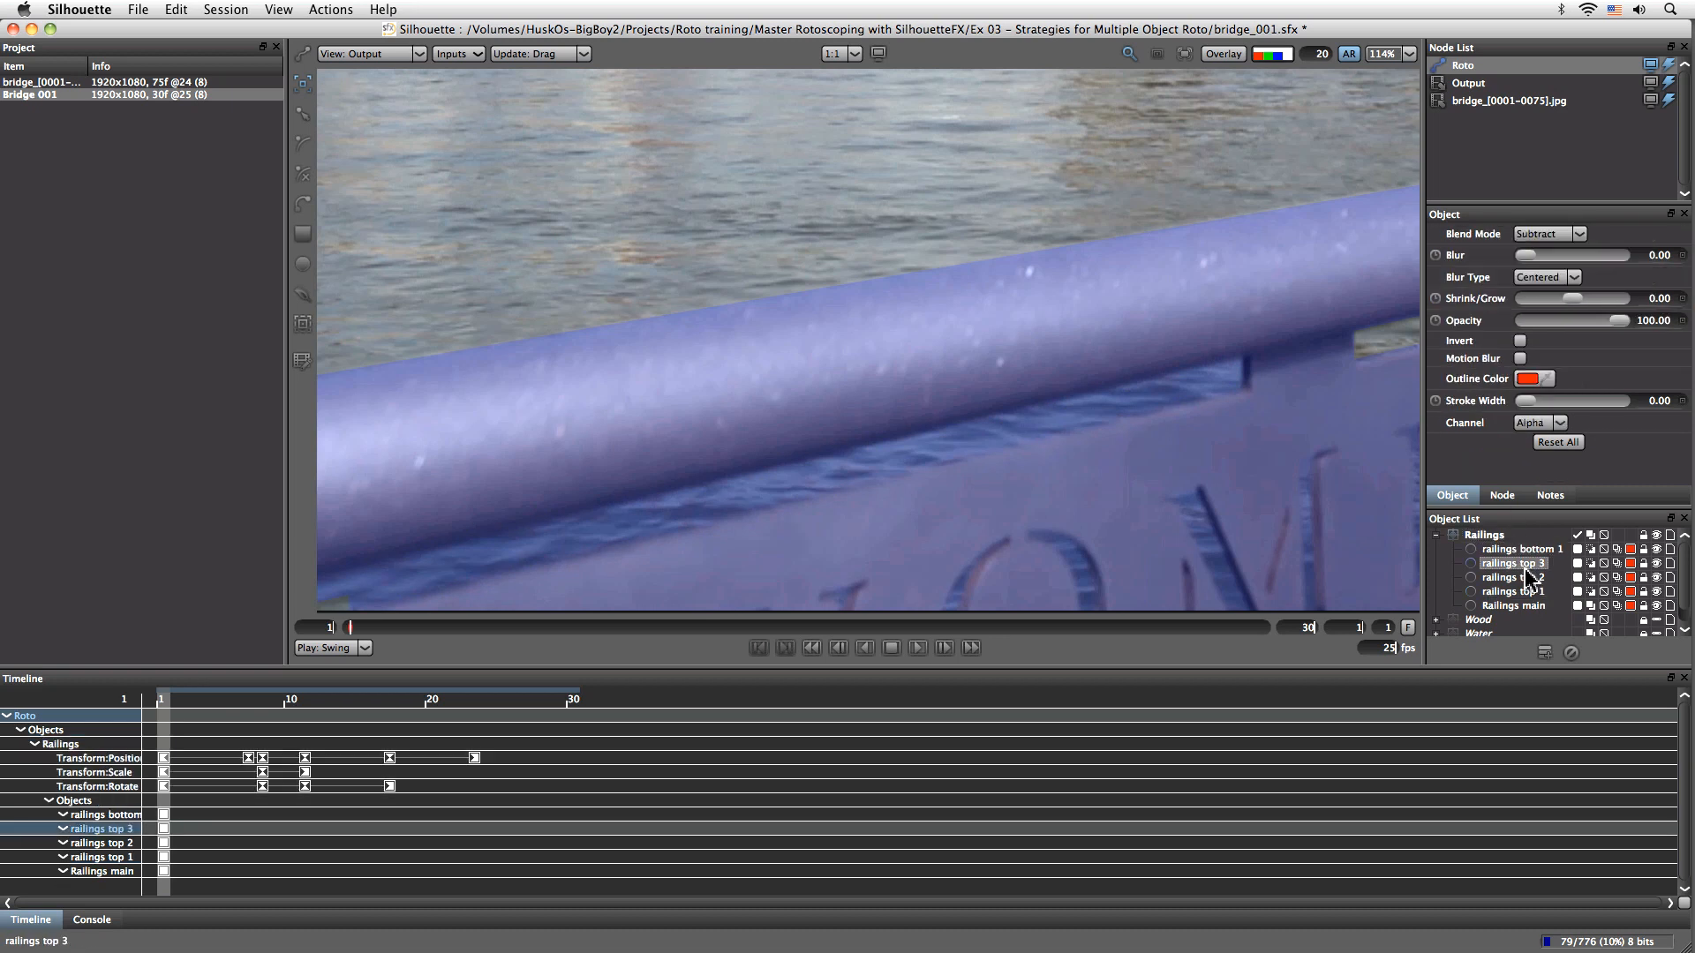
left_click(1527, 591)
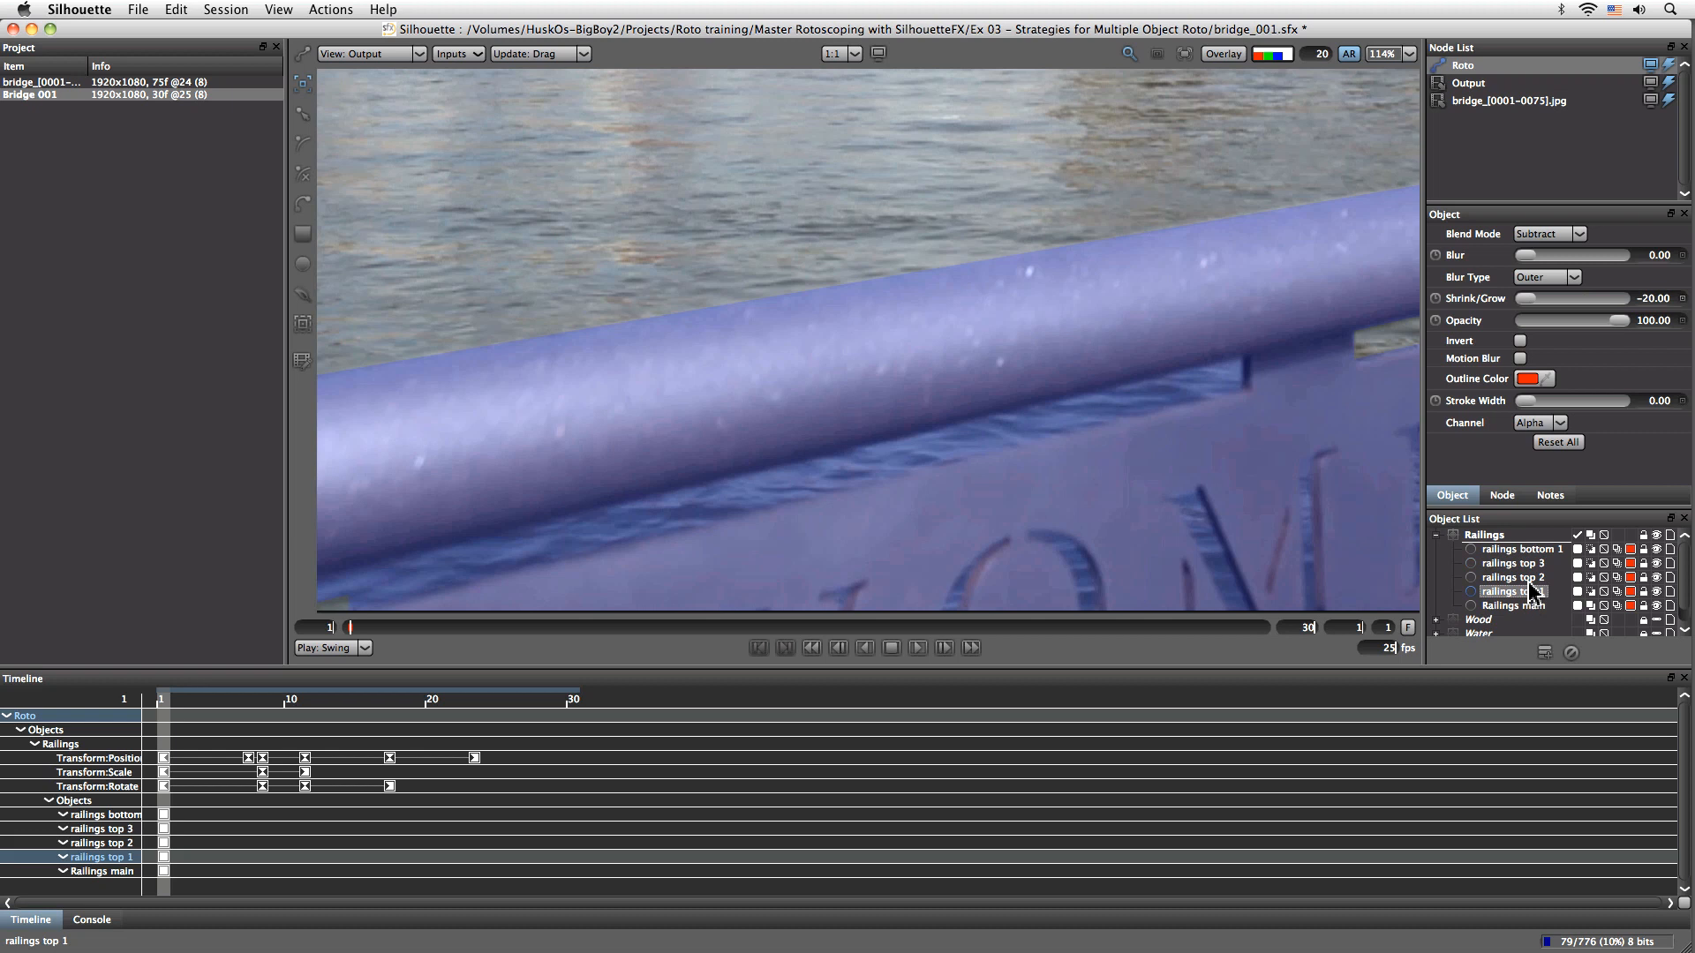
left_click(1684, 299)
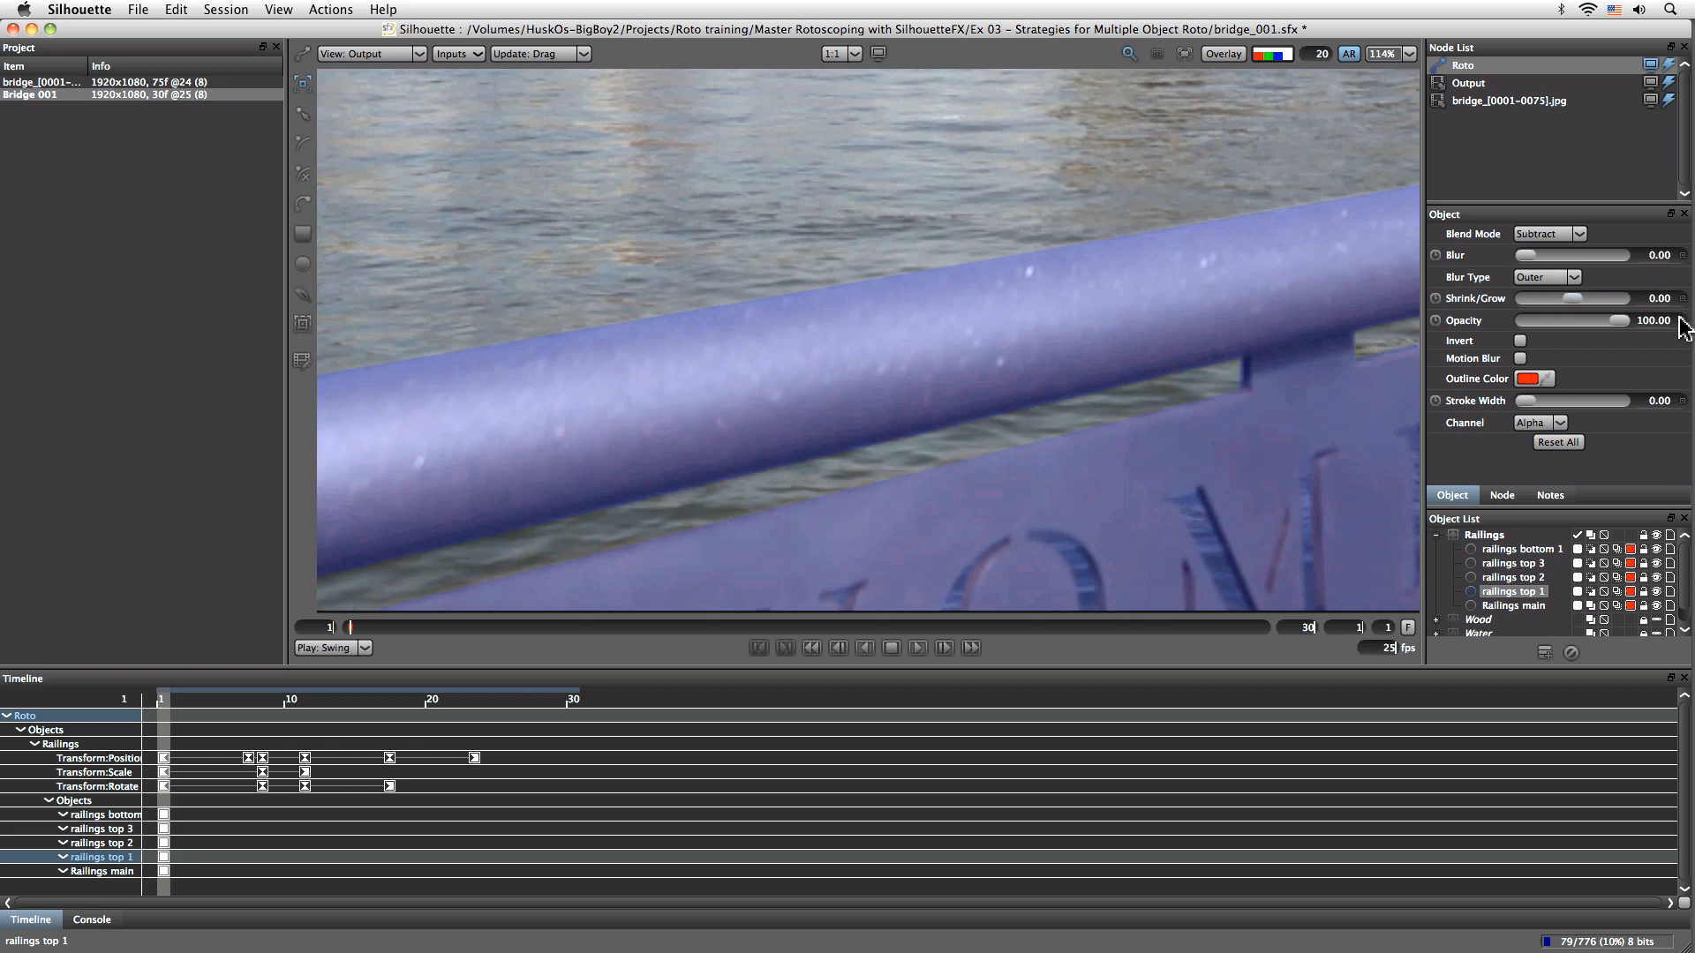
Collapse the Railings layer, set the whole layer's Blur to 12.71 and display its alpha matte
left_click(1488, 535)
left_click(1435, 535)
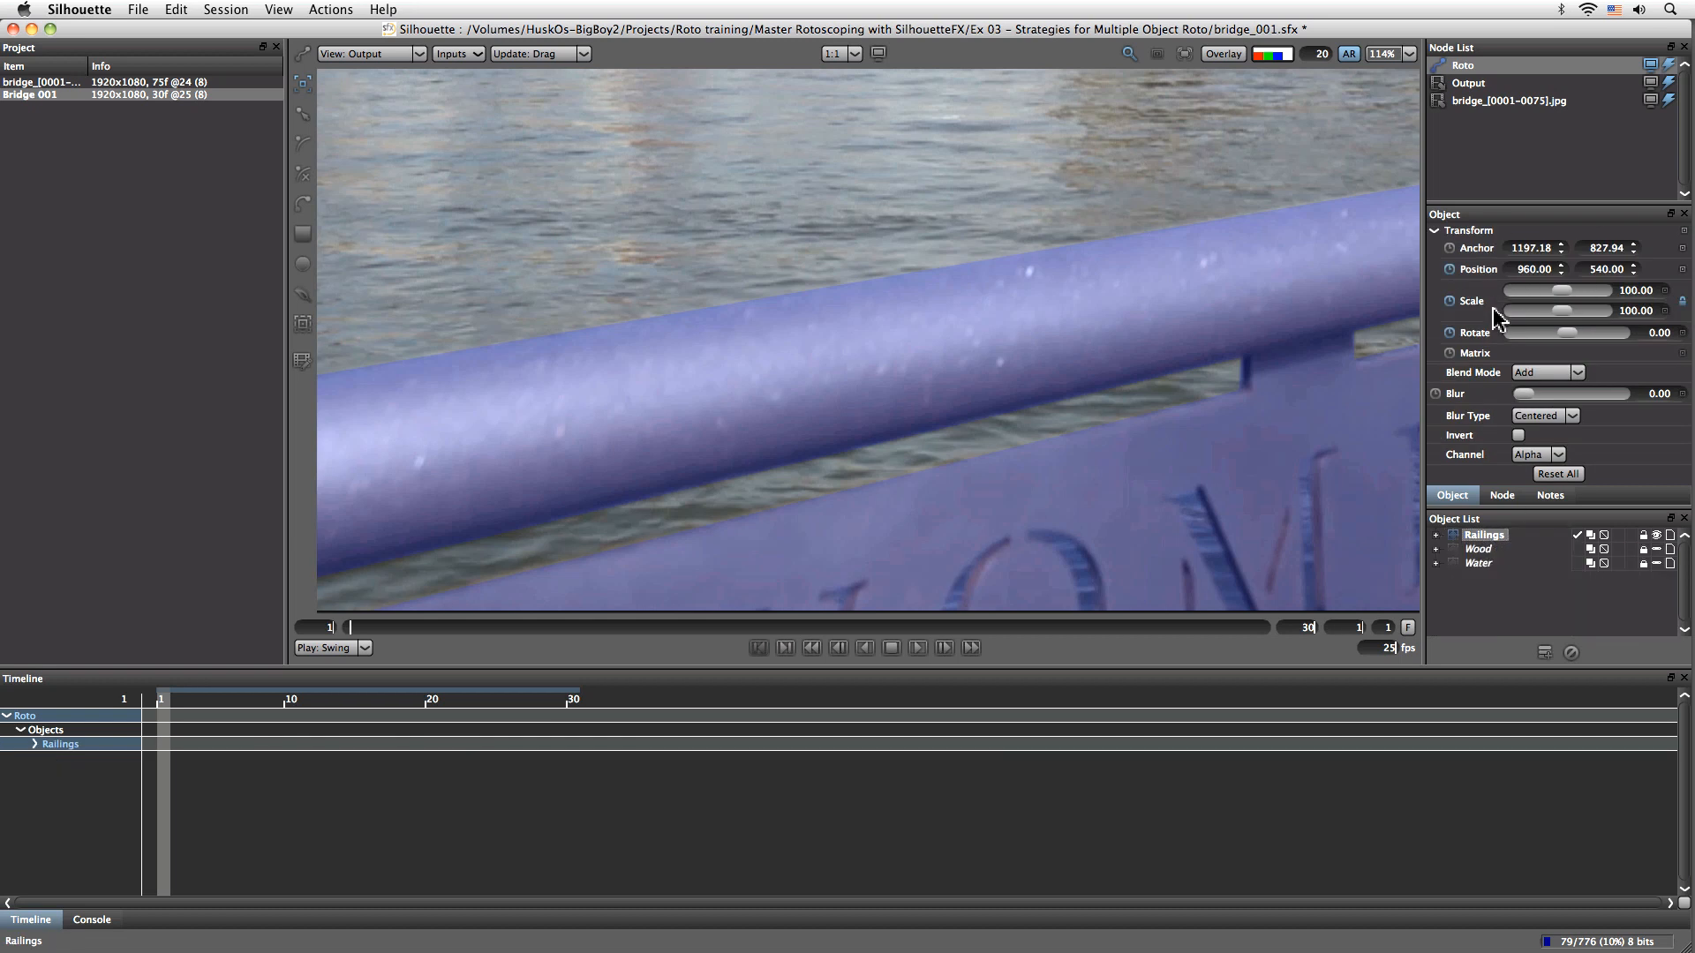
mouse_move(1531, 393)
left_mouse_down()
mouse_move(1511, 392)
mouse_move(1537, 397)
left_mouse_up()
left_click(1285, 57)
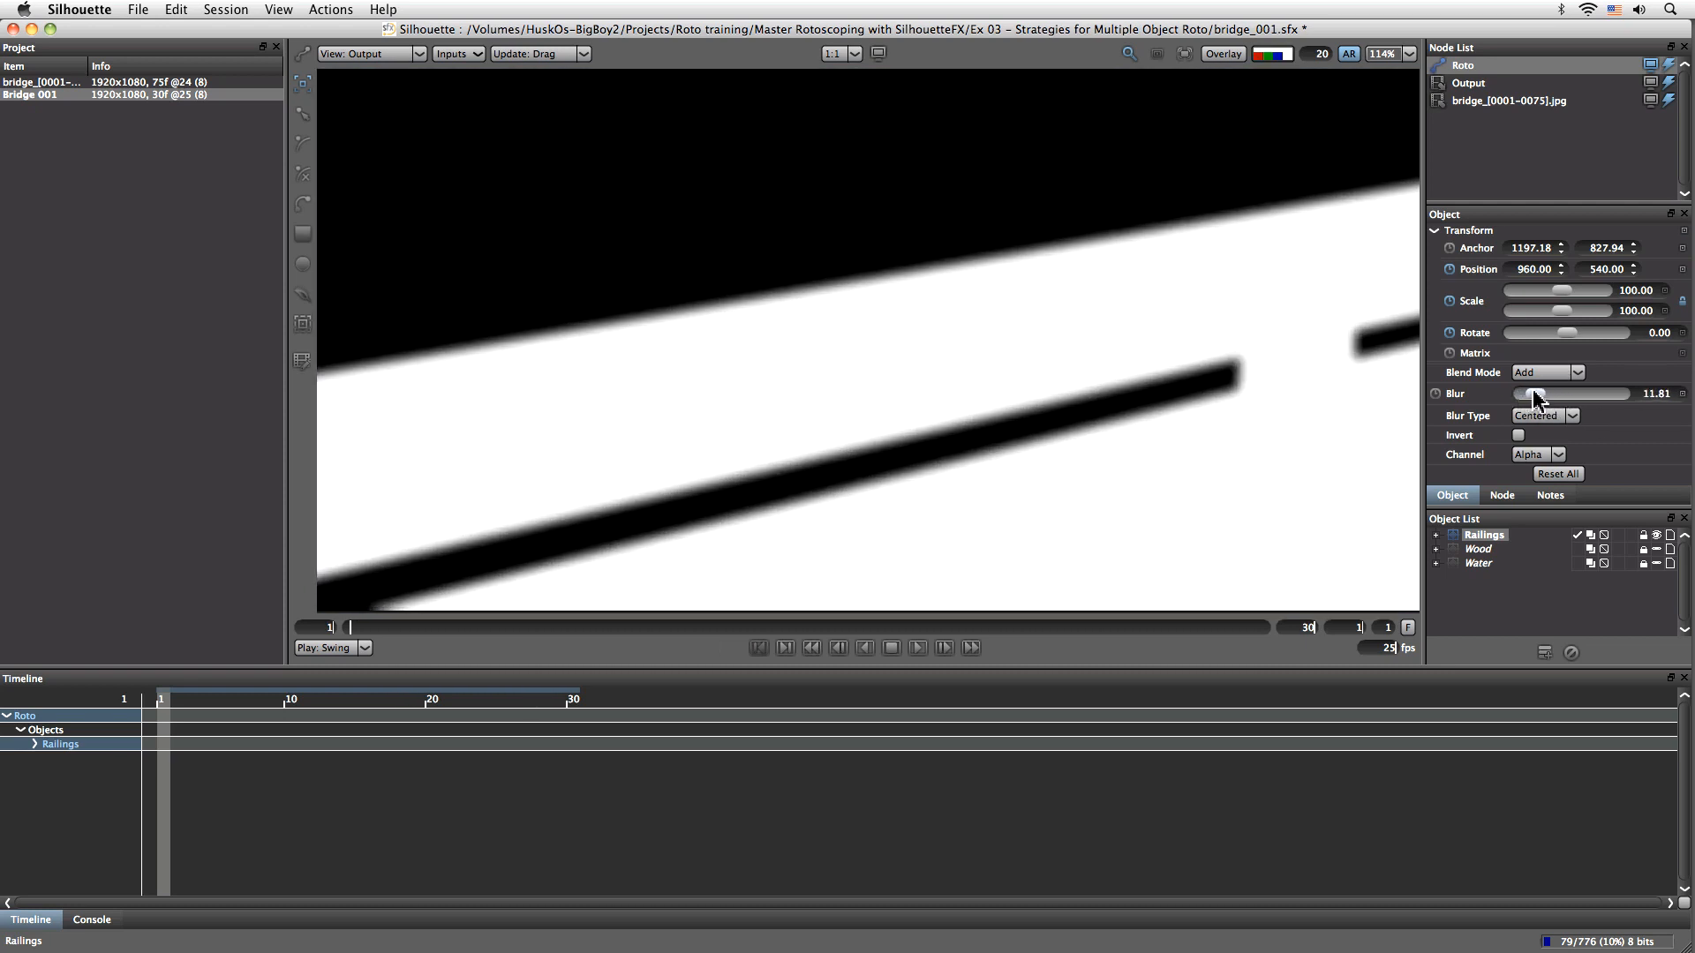
Compare the Inner and Outer blur types on the Railings layer's matte, then return to Centered
left_click(1554, 416)
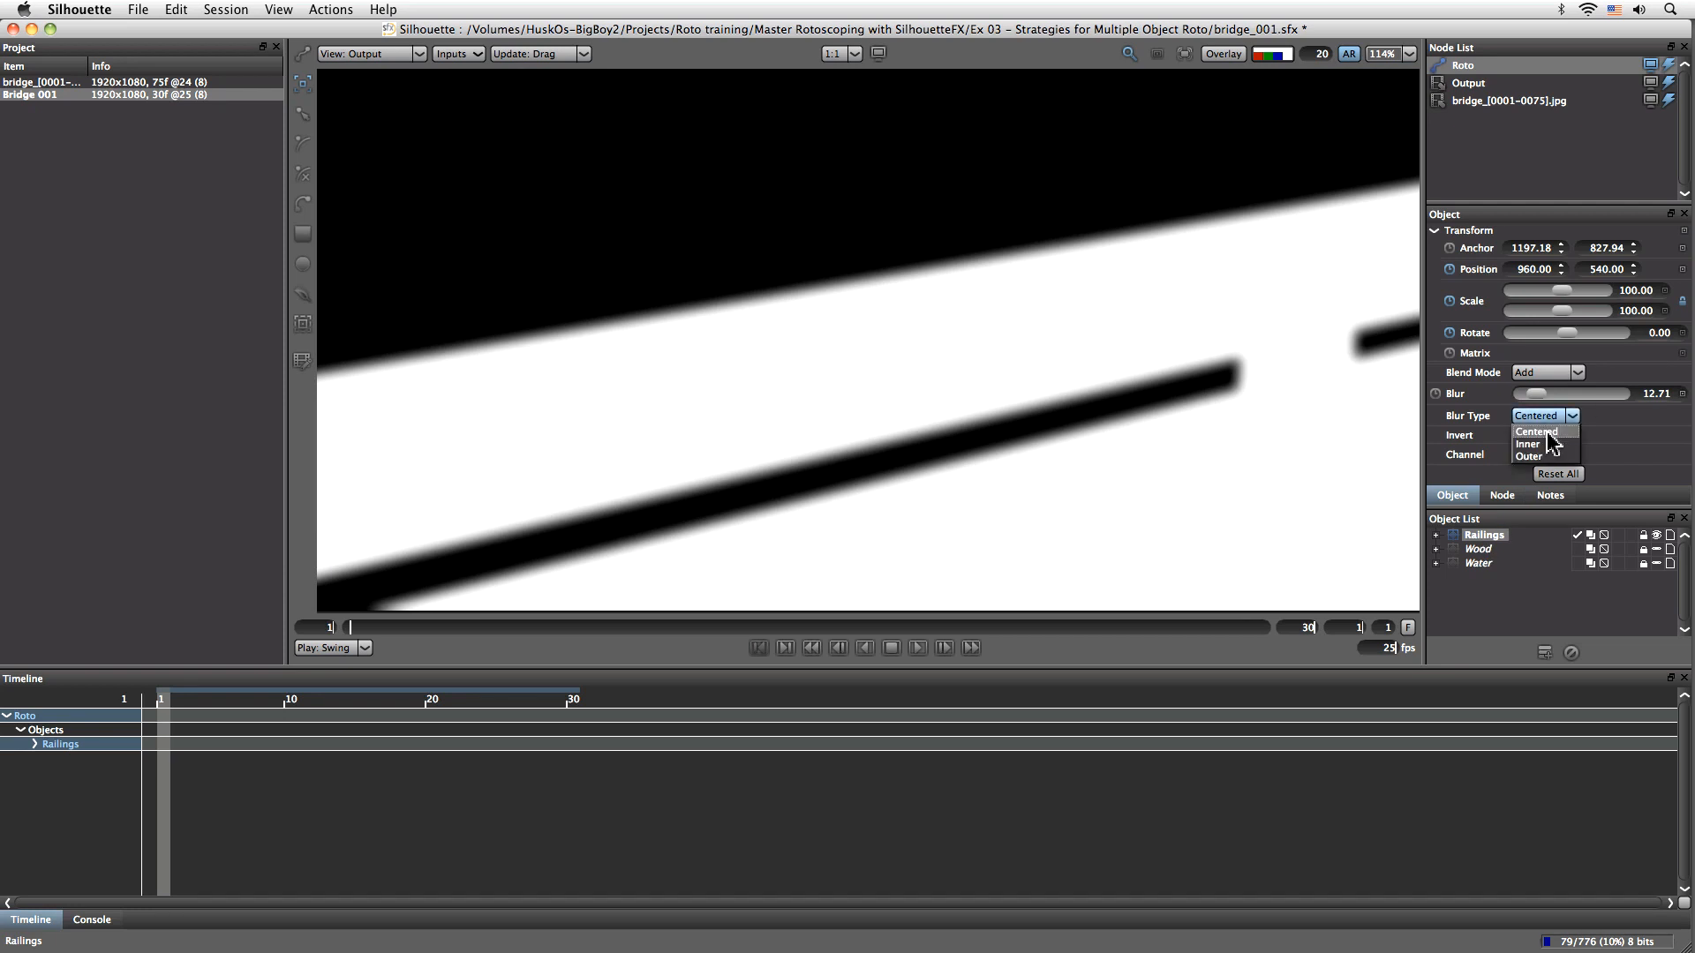
left_click(1564, 432)
left_click(1563, 416)
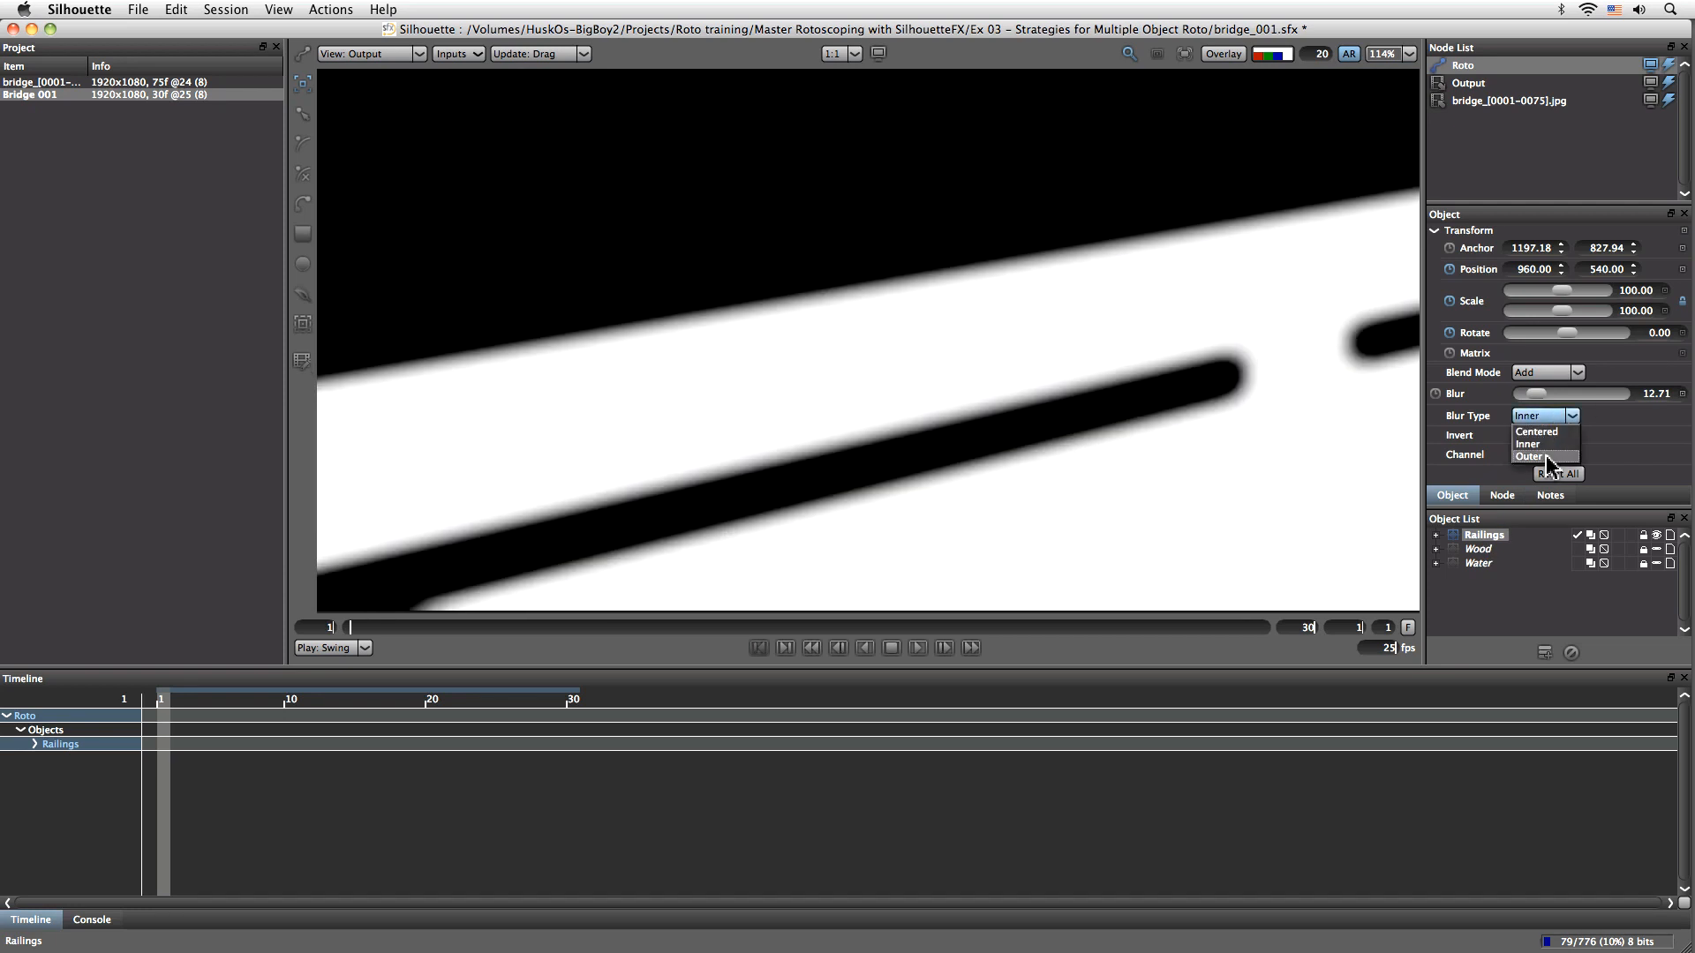
left_click(1551, 432)
left_click(1545, 421)
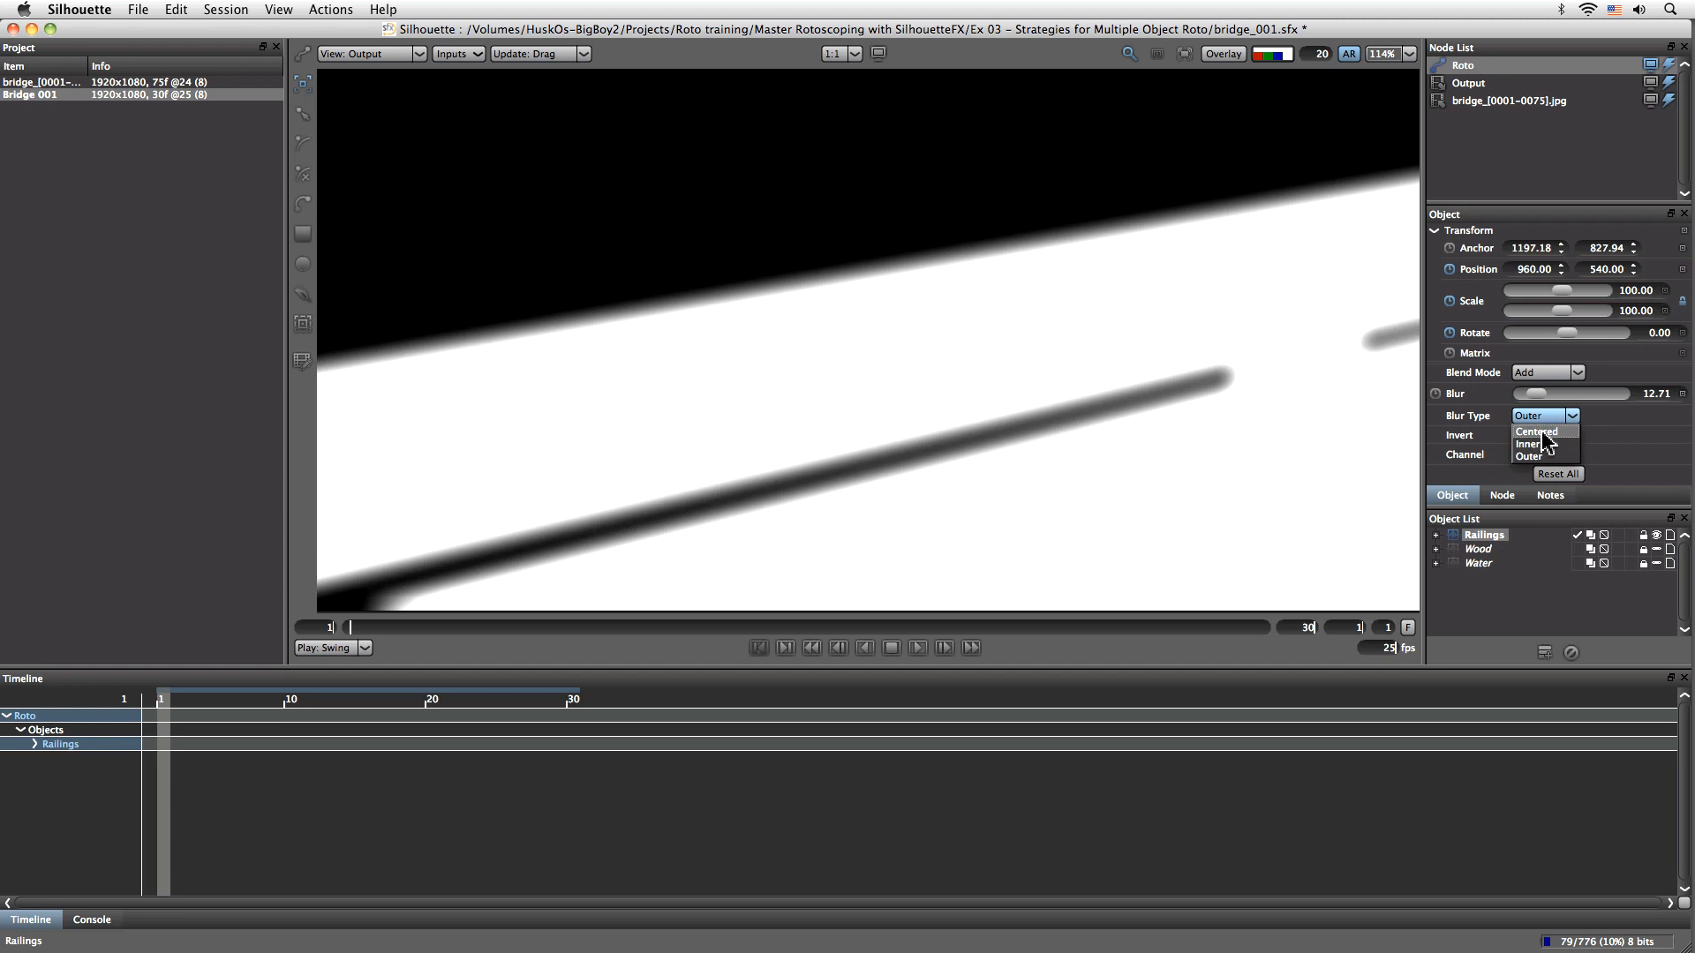
left_click(1546, 426)
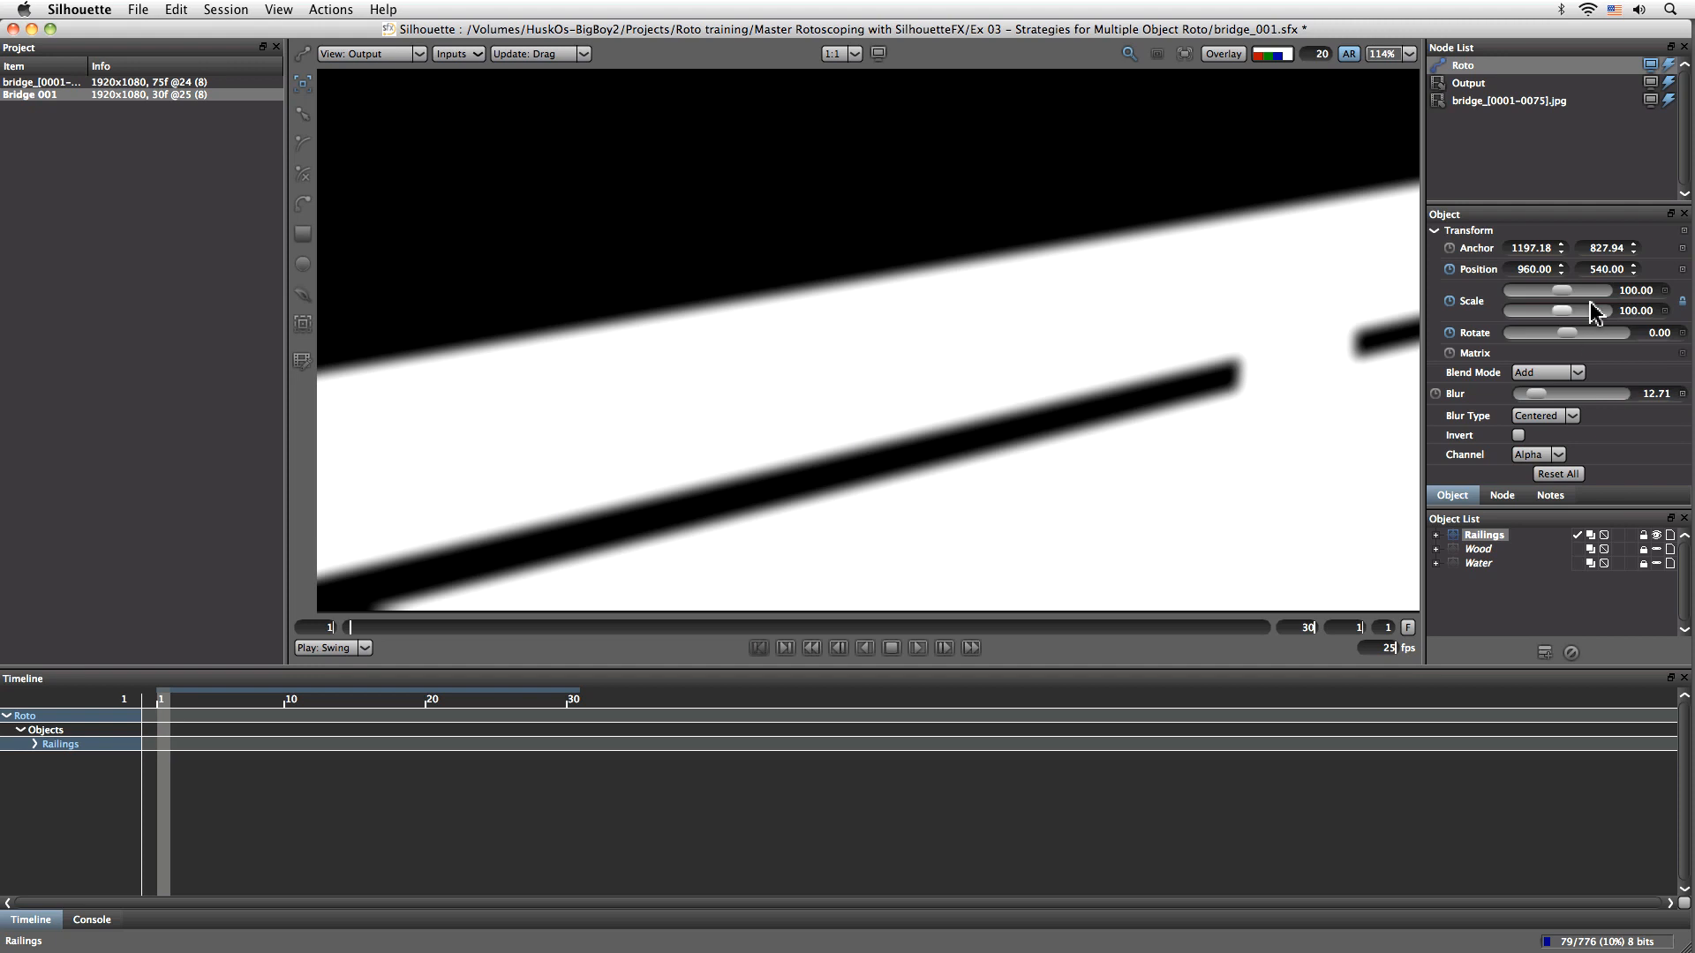
Cycle the Railings layer through its blend modes, including Subtract, and return it to Add
left_click(1576, 376)
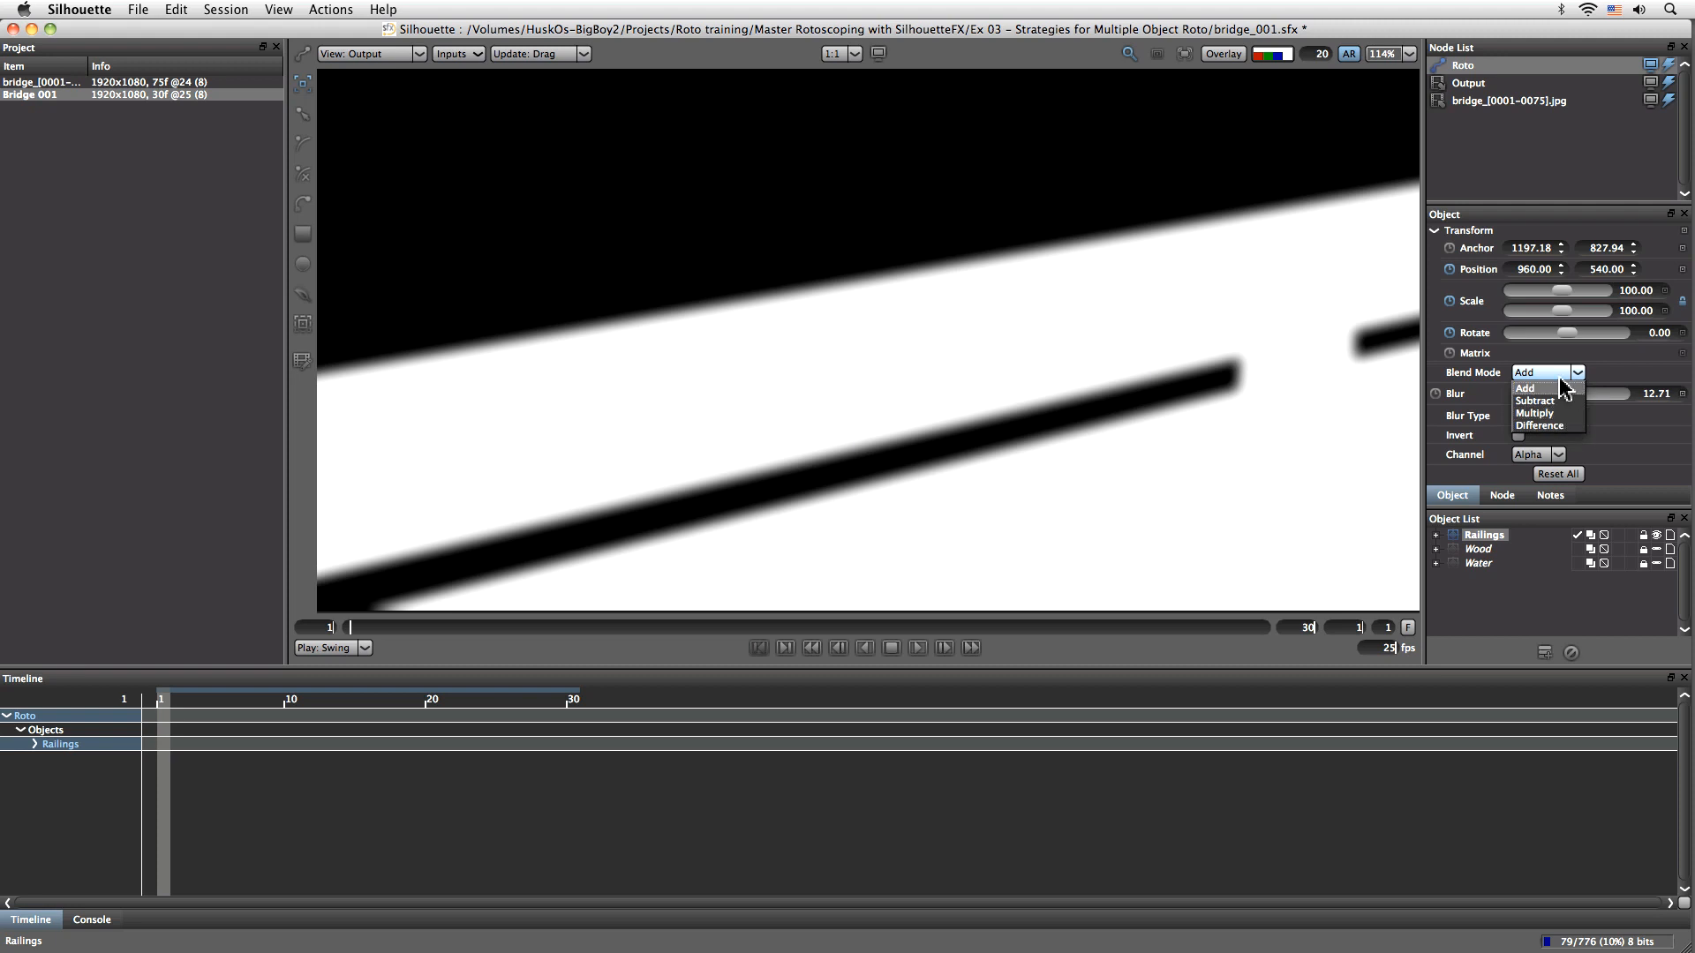
left_click(1620, 355)
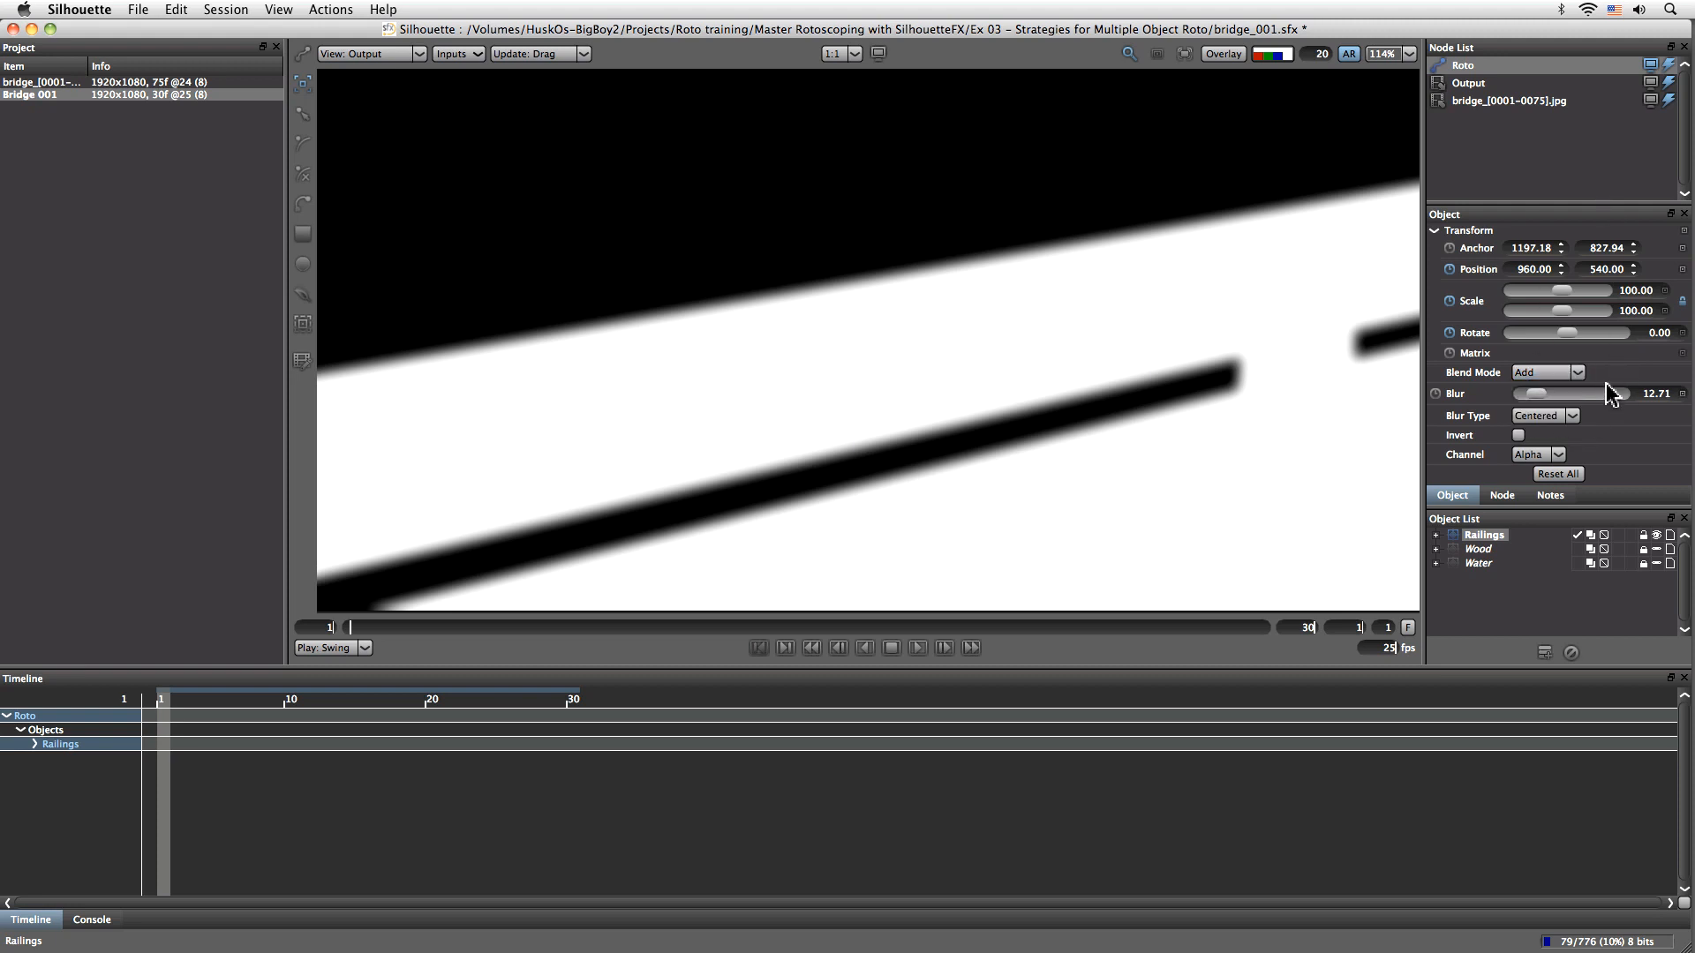
left_click(1595, 539)
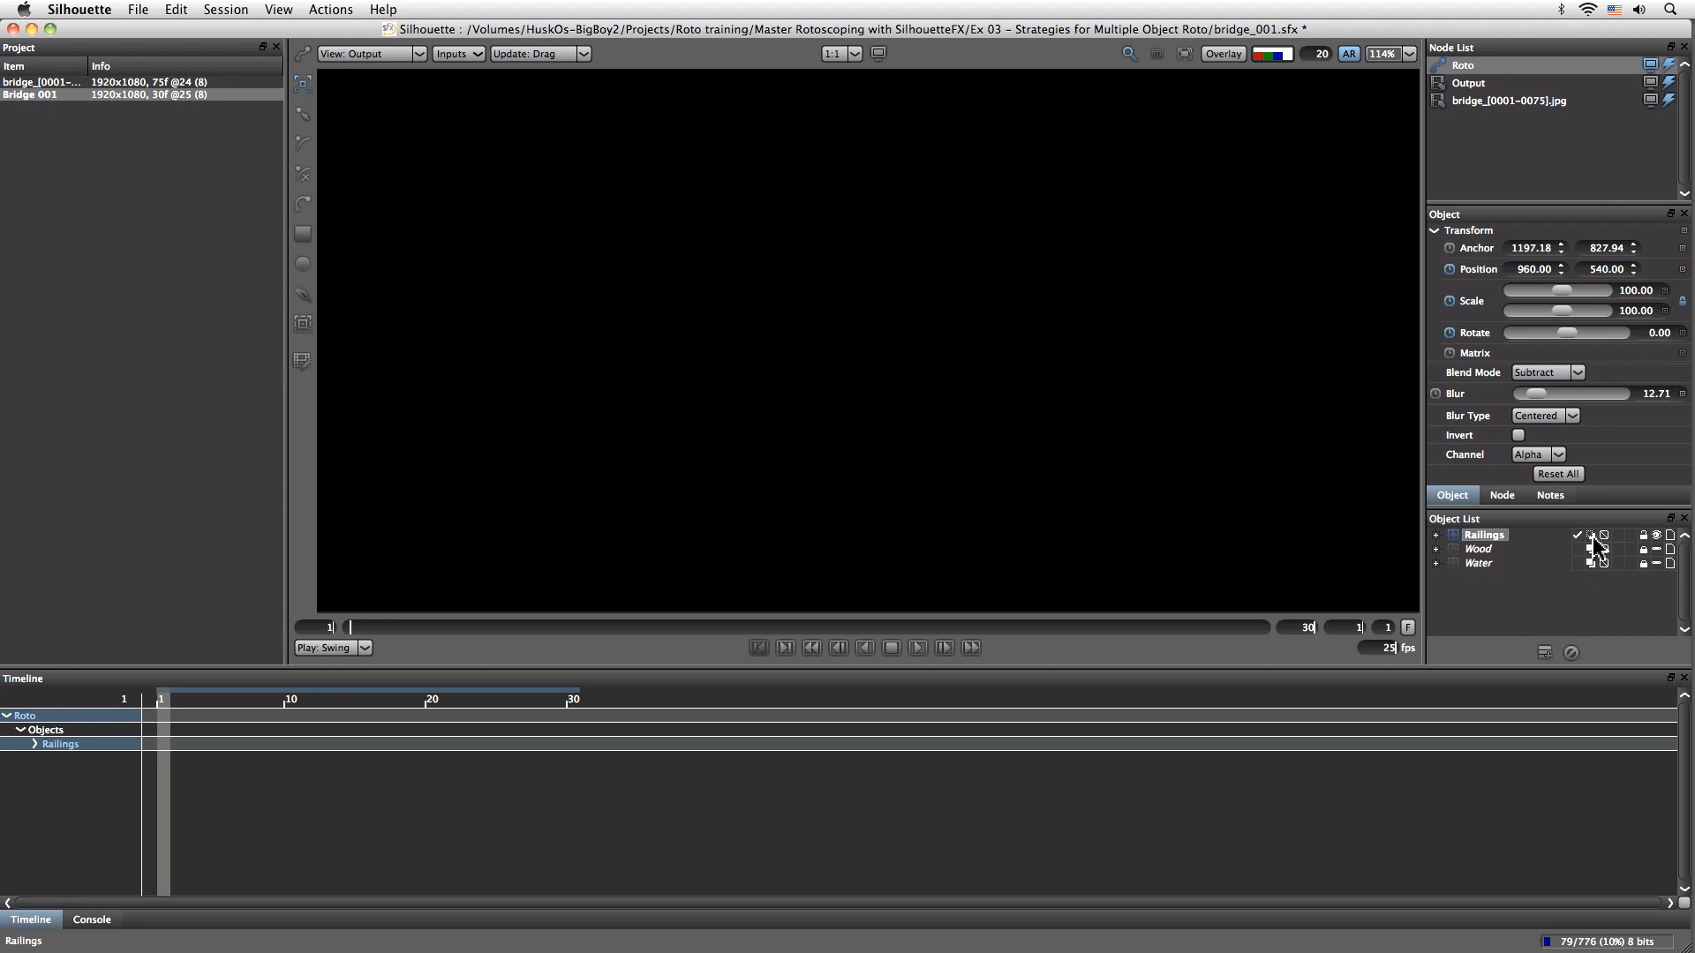
left_click(1588, 537)
left_click(1592, 538)
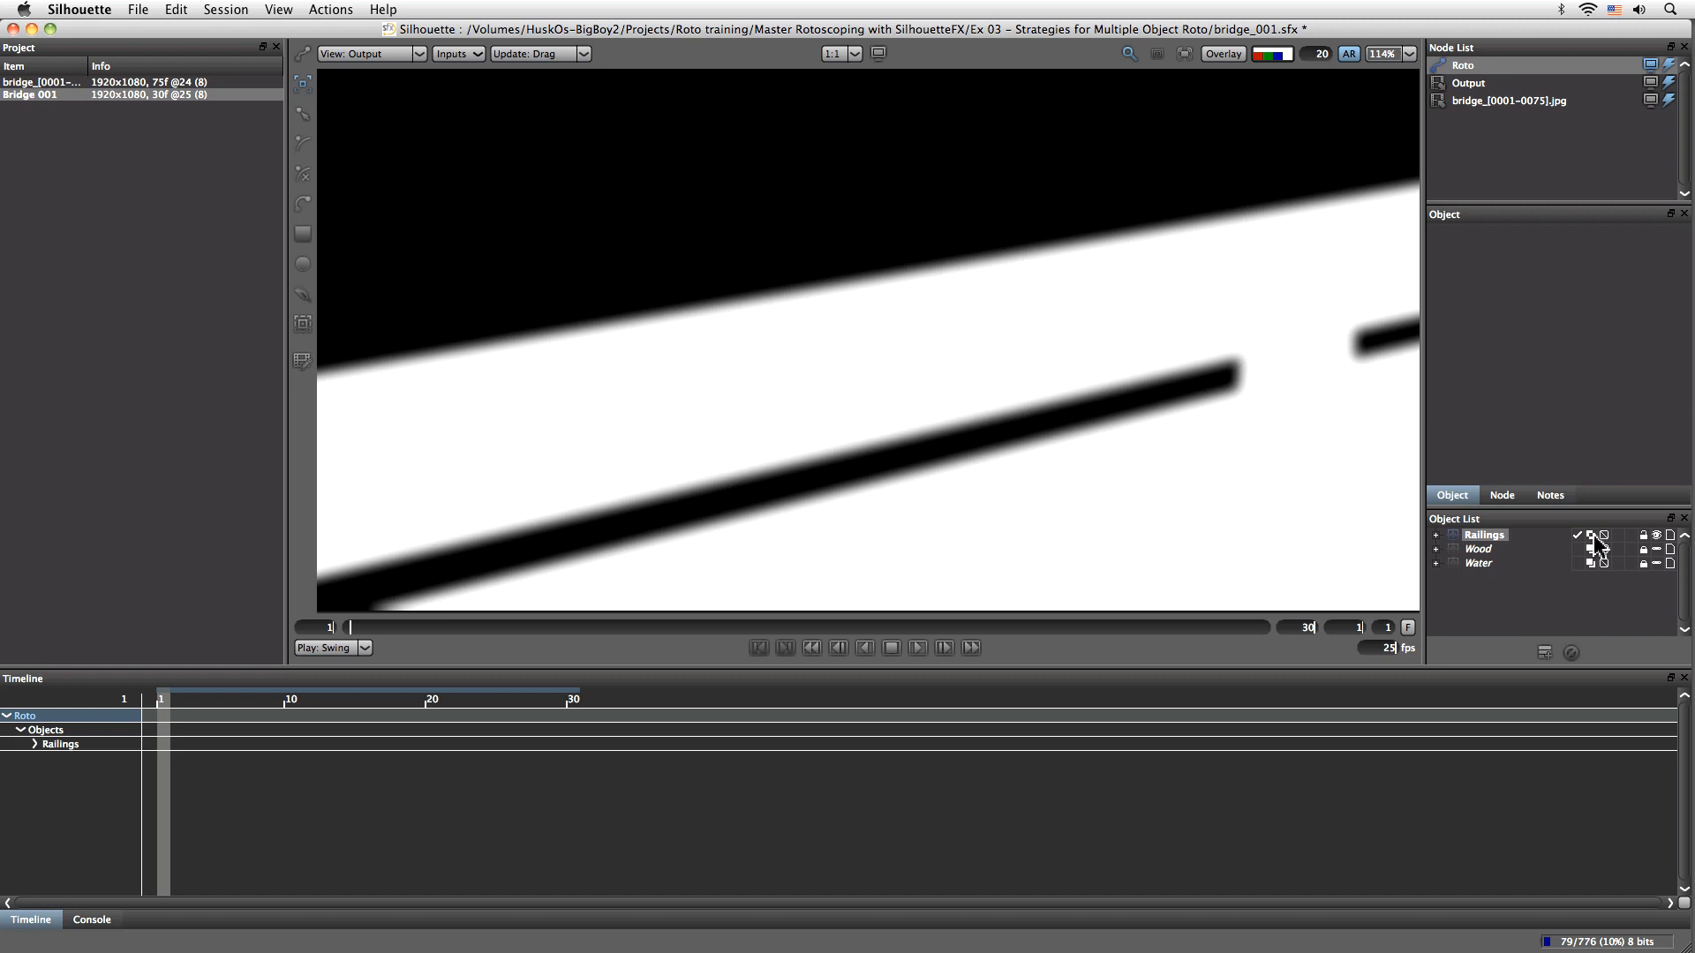
left_click(1598, 541)
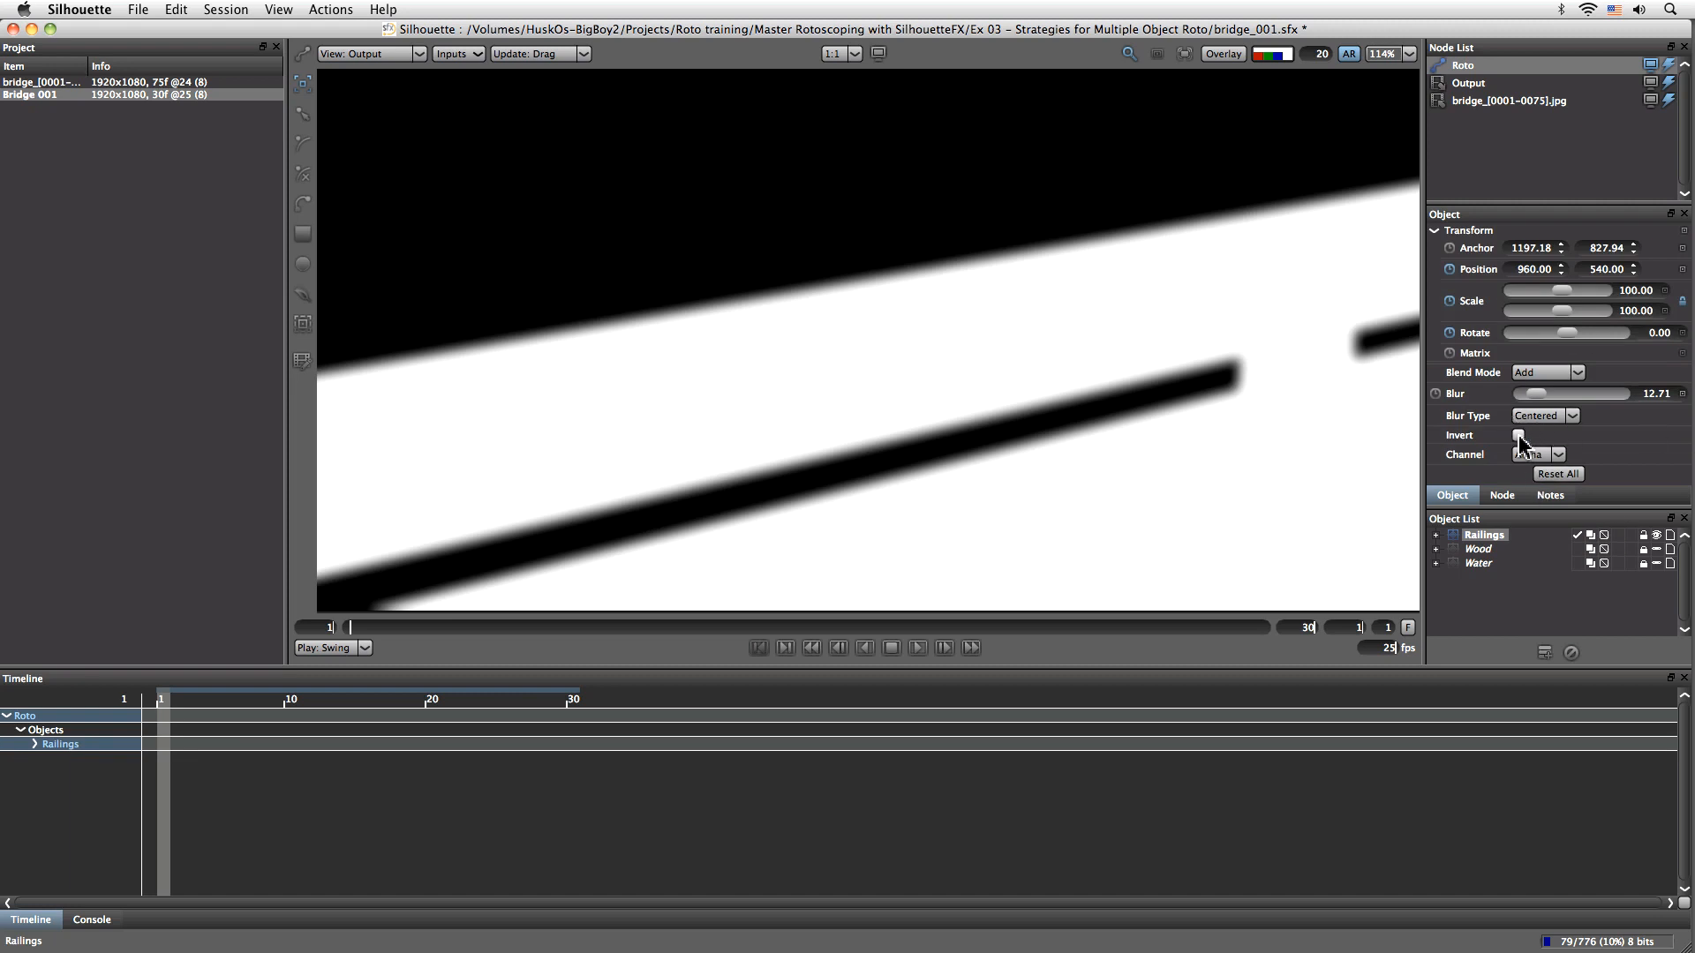
Invert the Railings layer's matte and switch the inversion back off, using both available invert controls
left_click(1519, 436)
left_click(1519, 437)
left_click(1604, 536)
left_click(1605, 536)
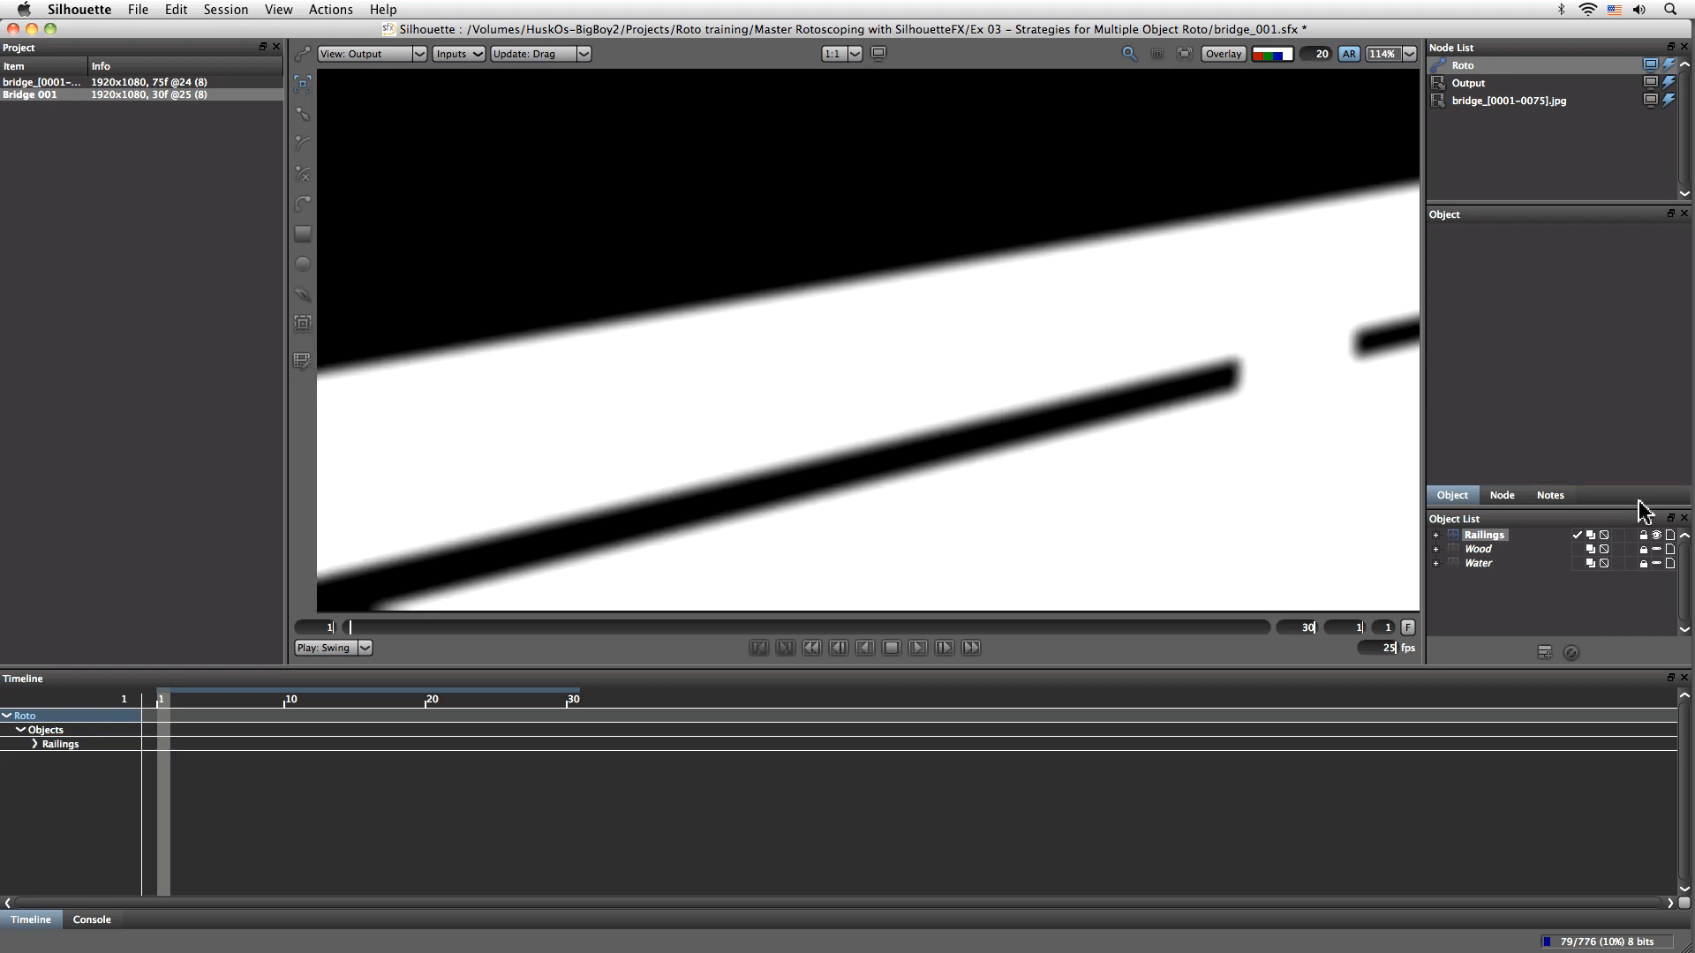
left_click(1605, 536)
left_click(1604, 536)
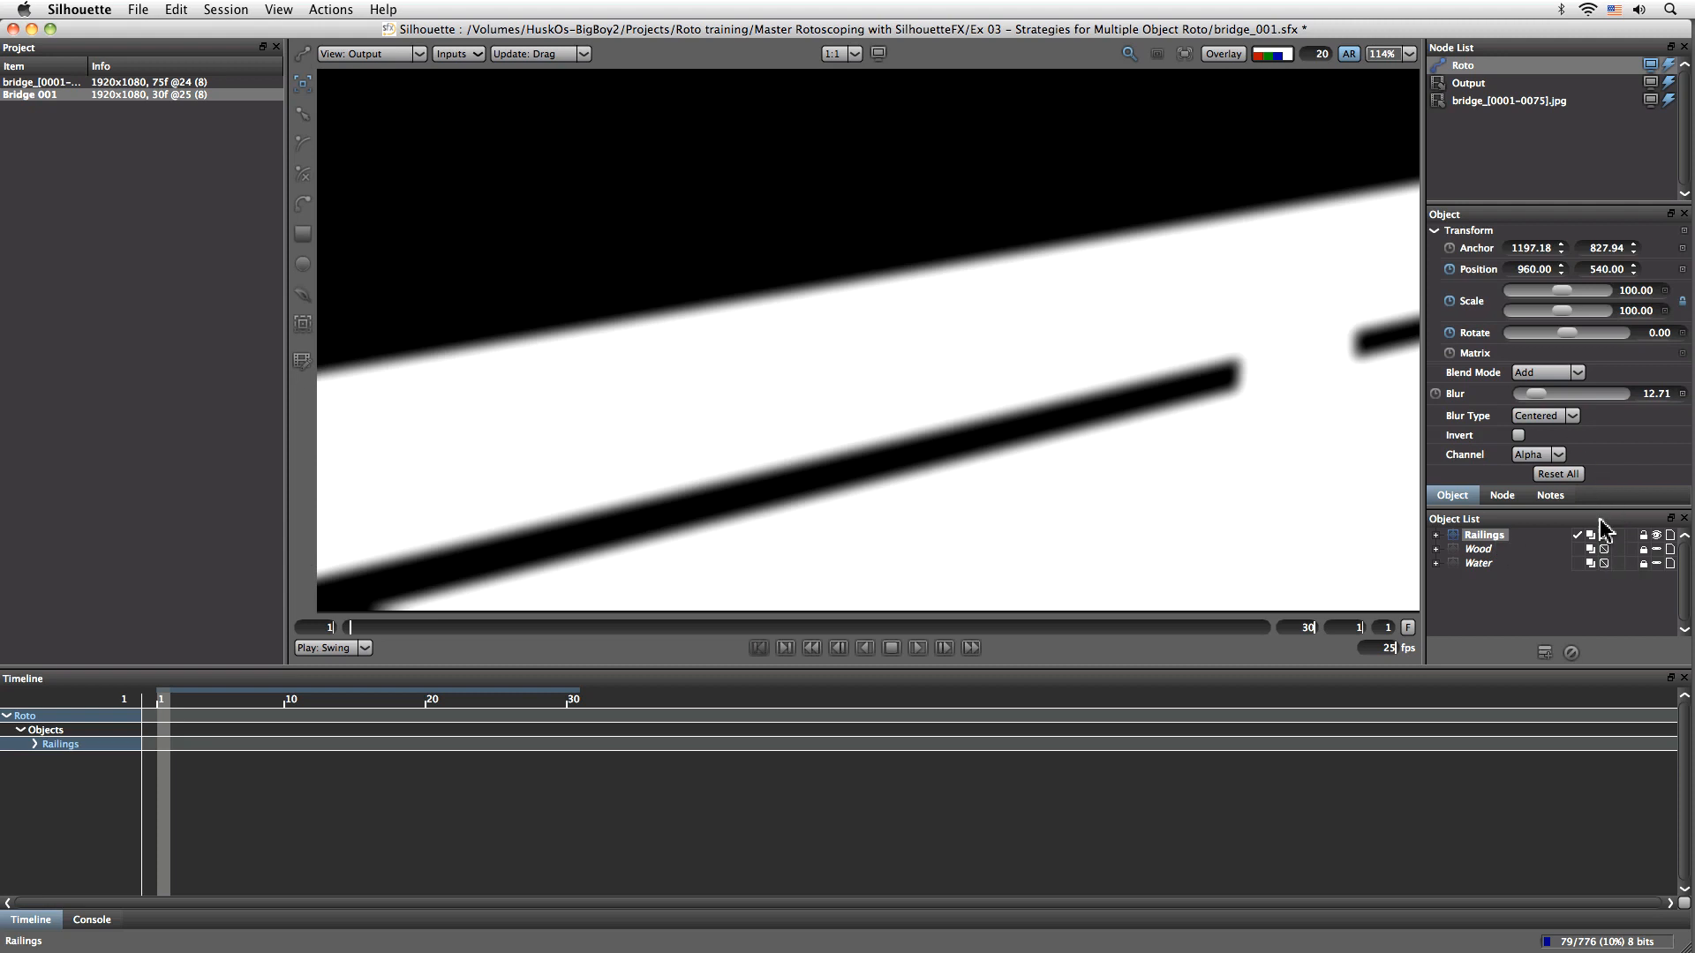
Hide the matte display and move to frame 16 to examine the motion blur along the handrail
key("a")
left_click_drag(1243, 454, 1059, 503)
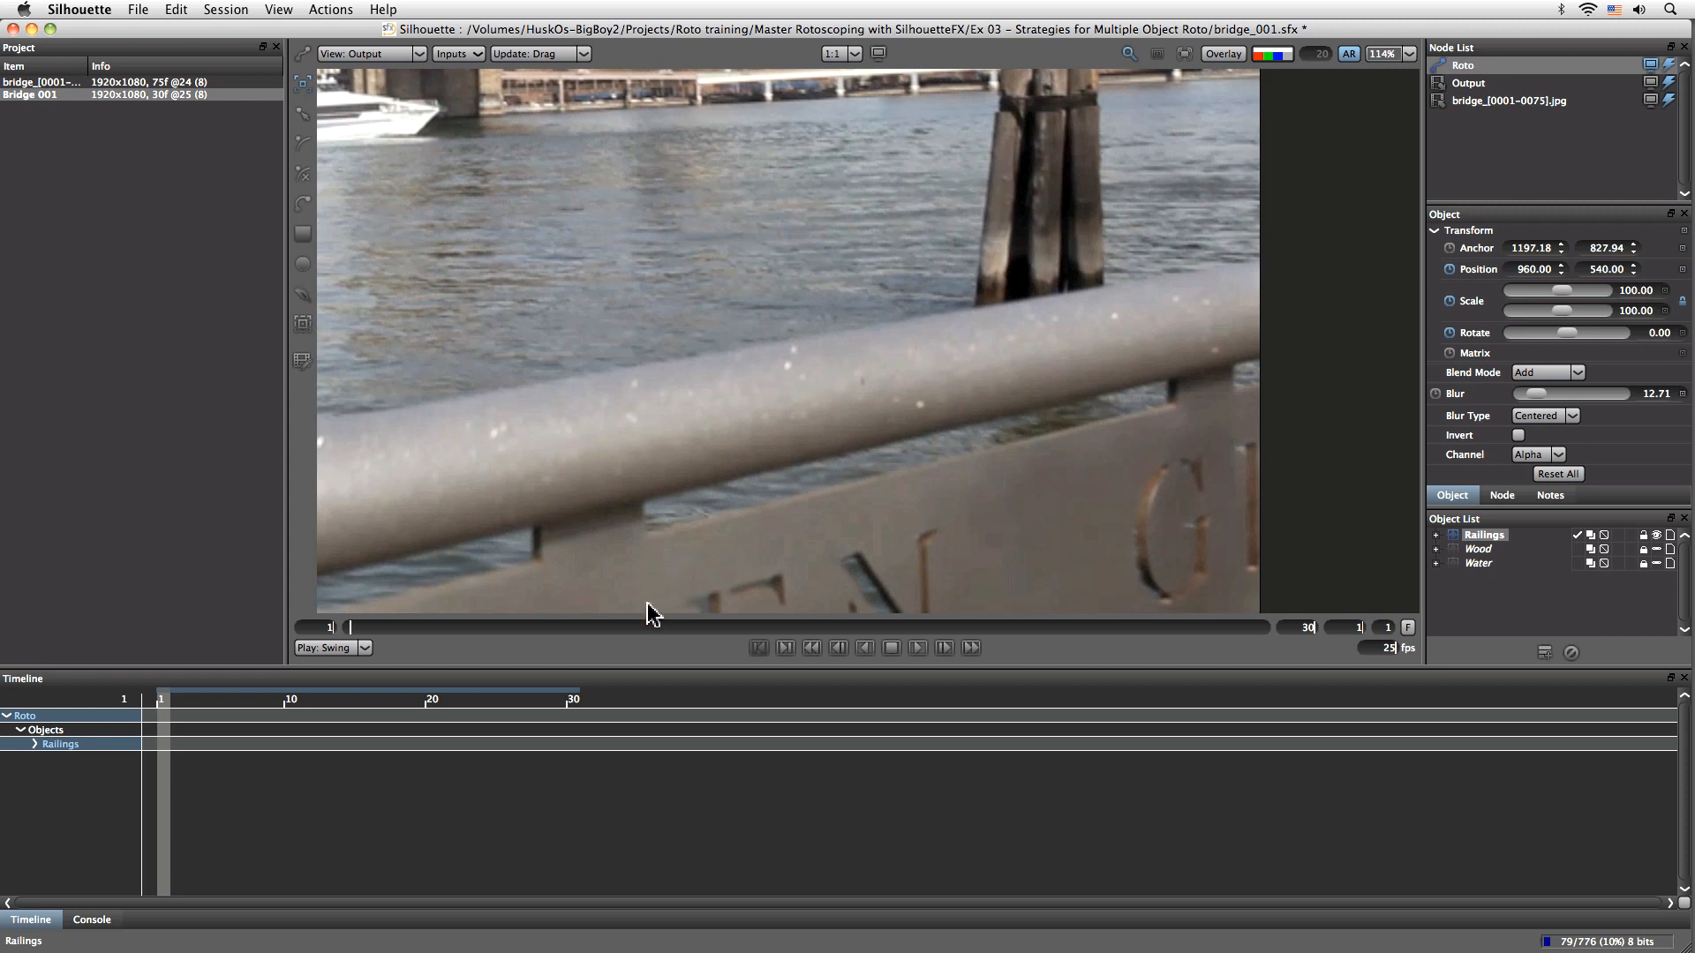
left_click_drag(357, 626, 775, 644)
left_click_drag(965, 562, 923, 318)
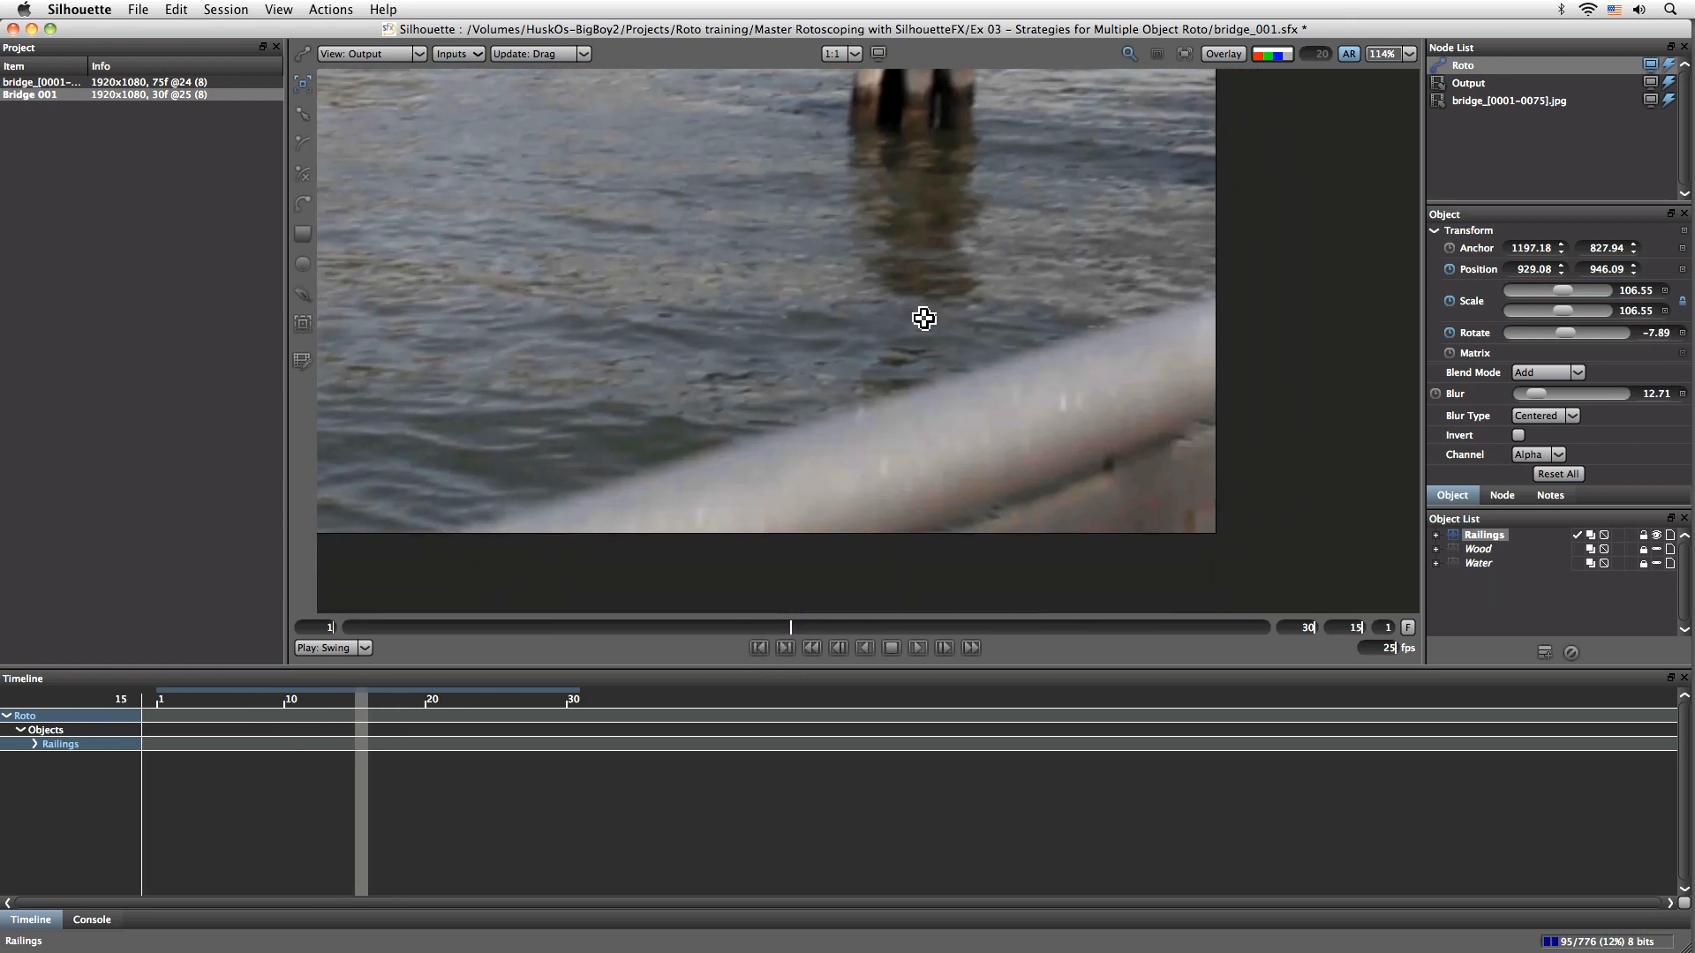
left_click_drag(786, 625, 824, 628)
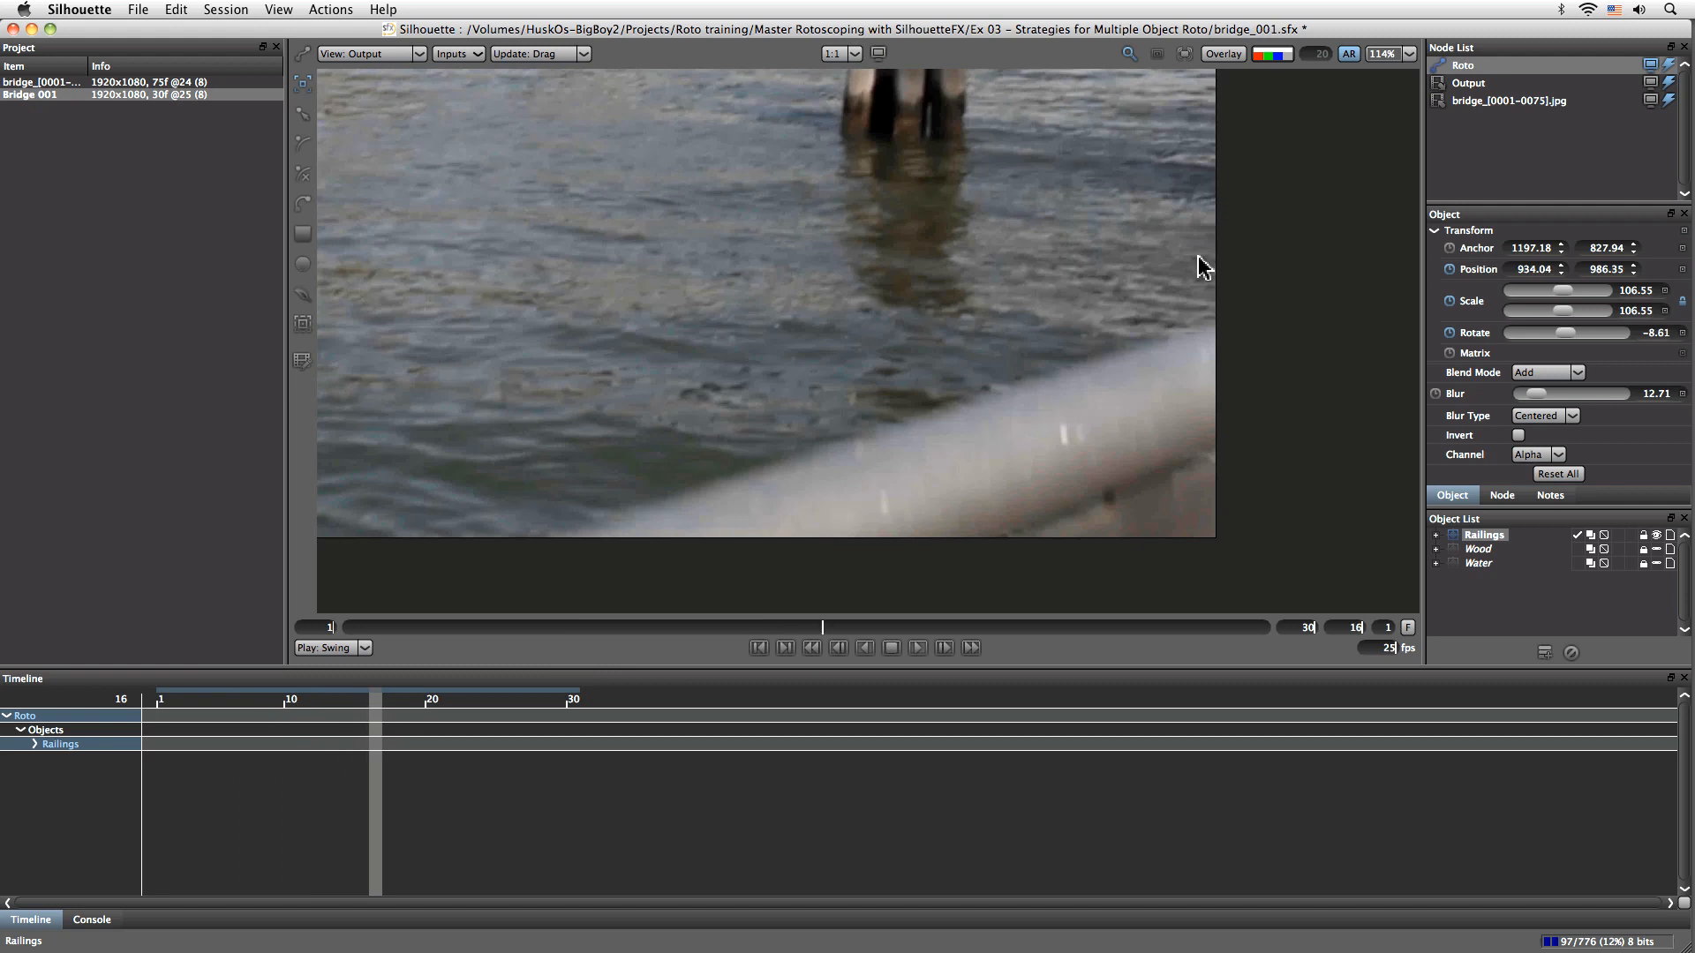
Expand the Railings layer, restore the colour overlay and enable Motion Blur on all five of its shapes
left_click(1435, 535)
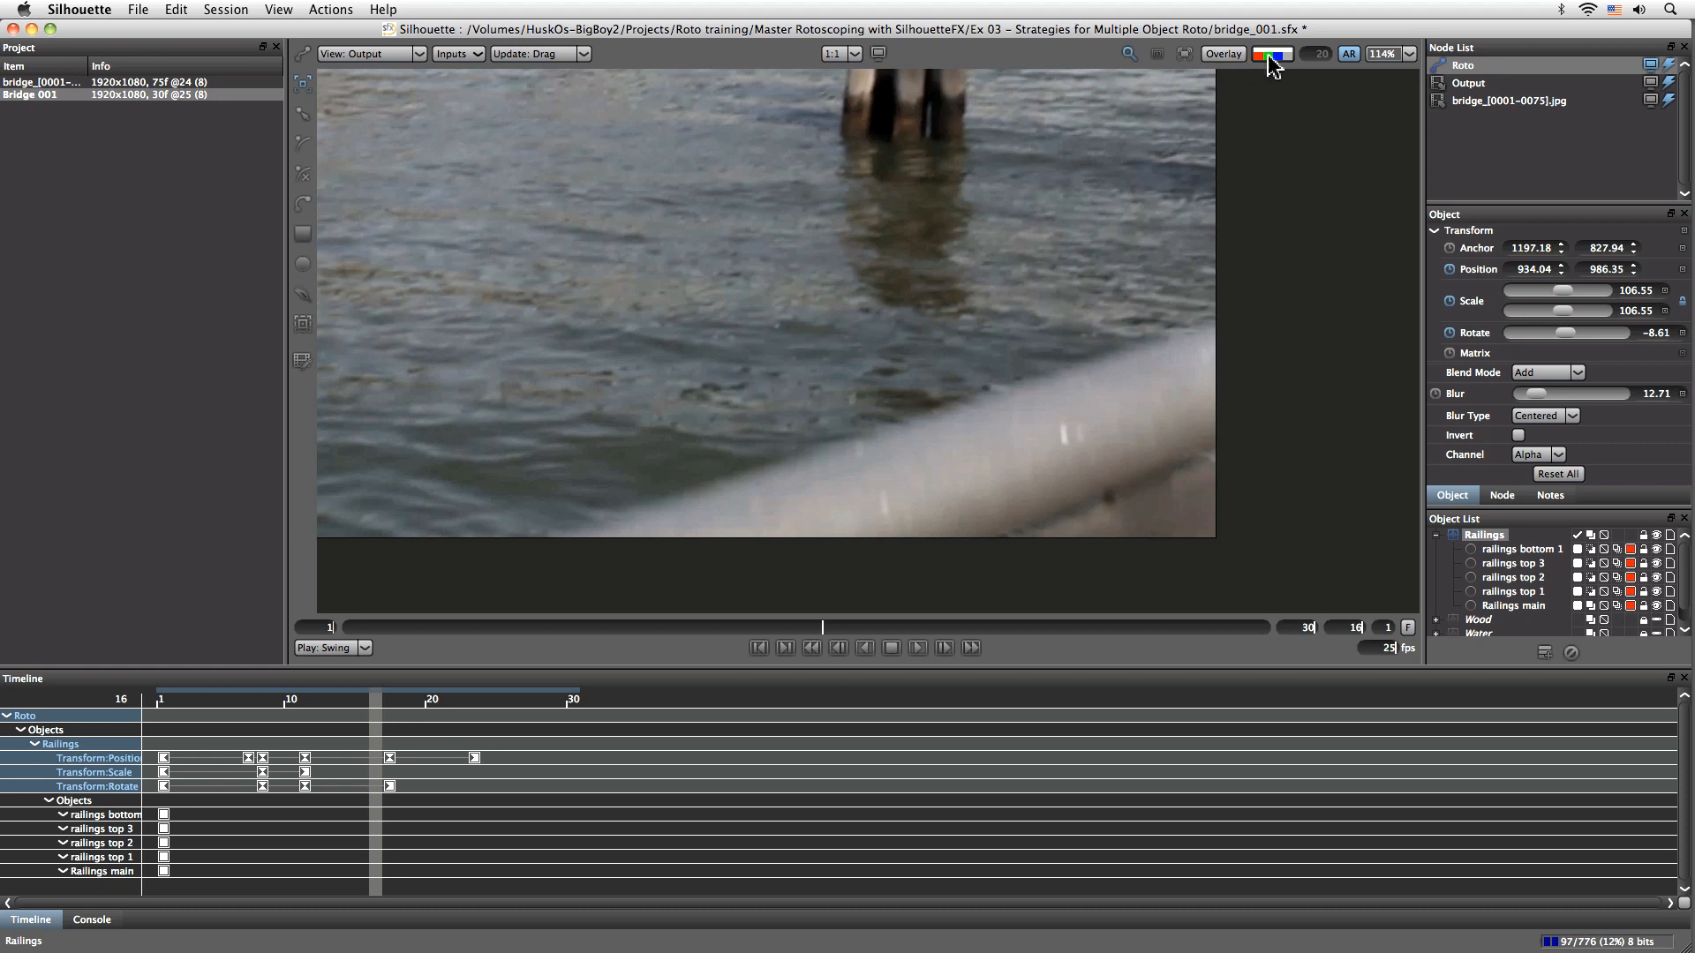
left_click(1222, 54)
left_click(1287, 59)
left_click(1223, 54)
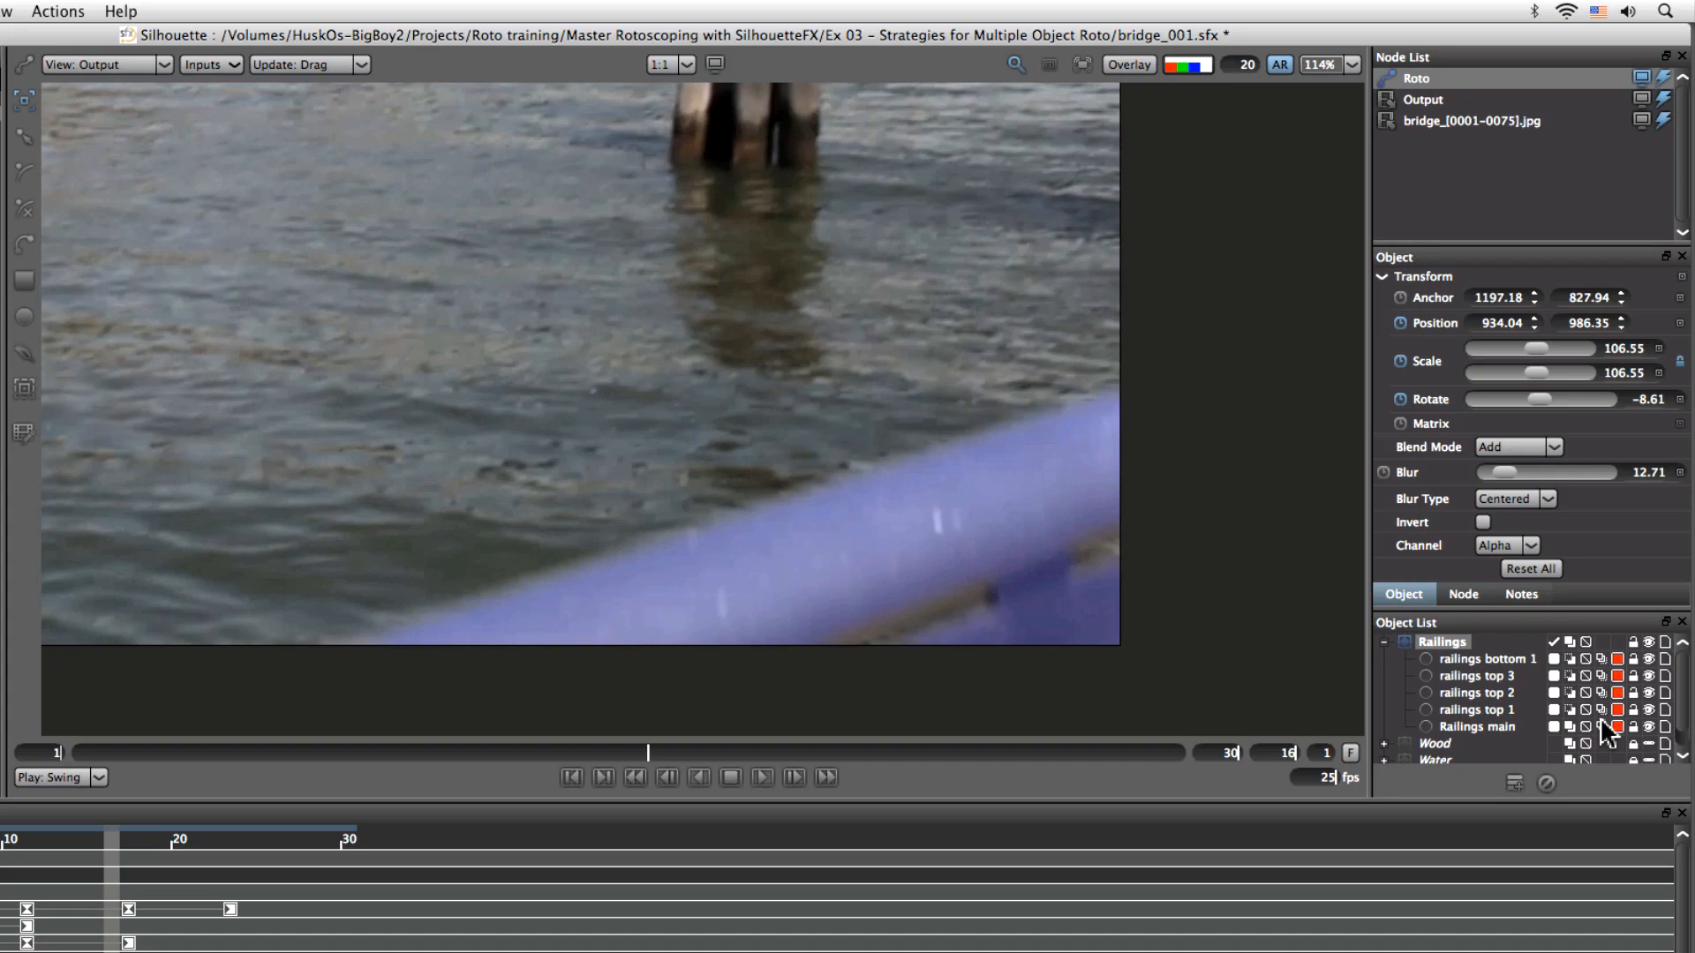
left_click_drag(1601, 723, 1605, 691)
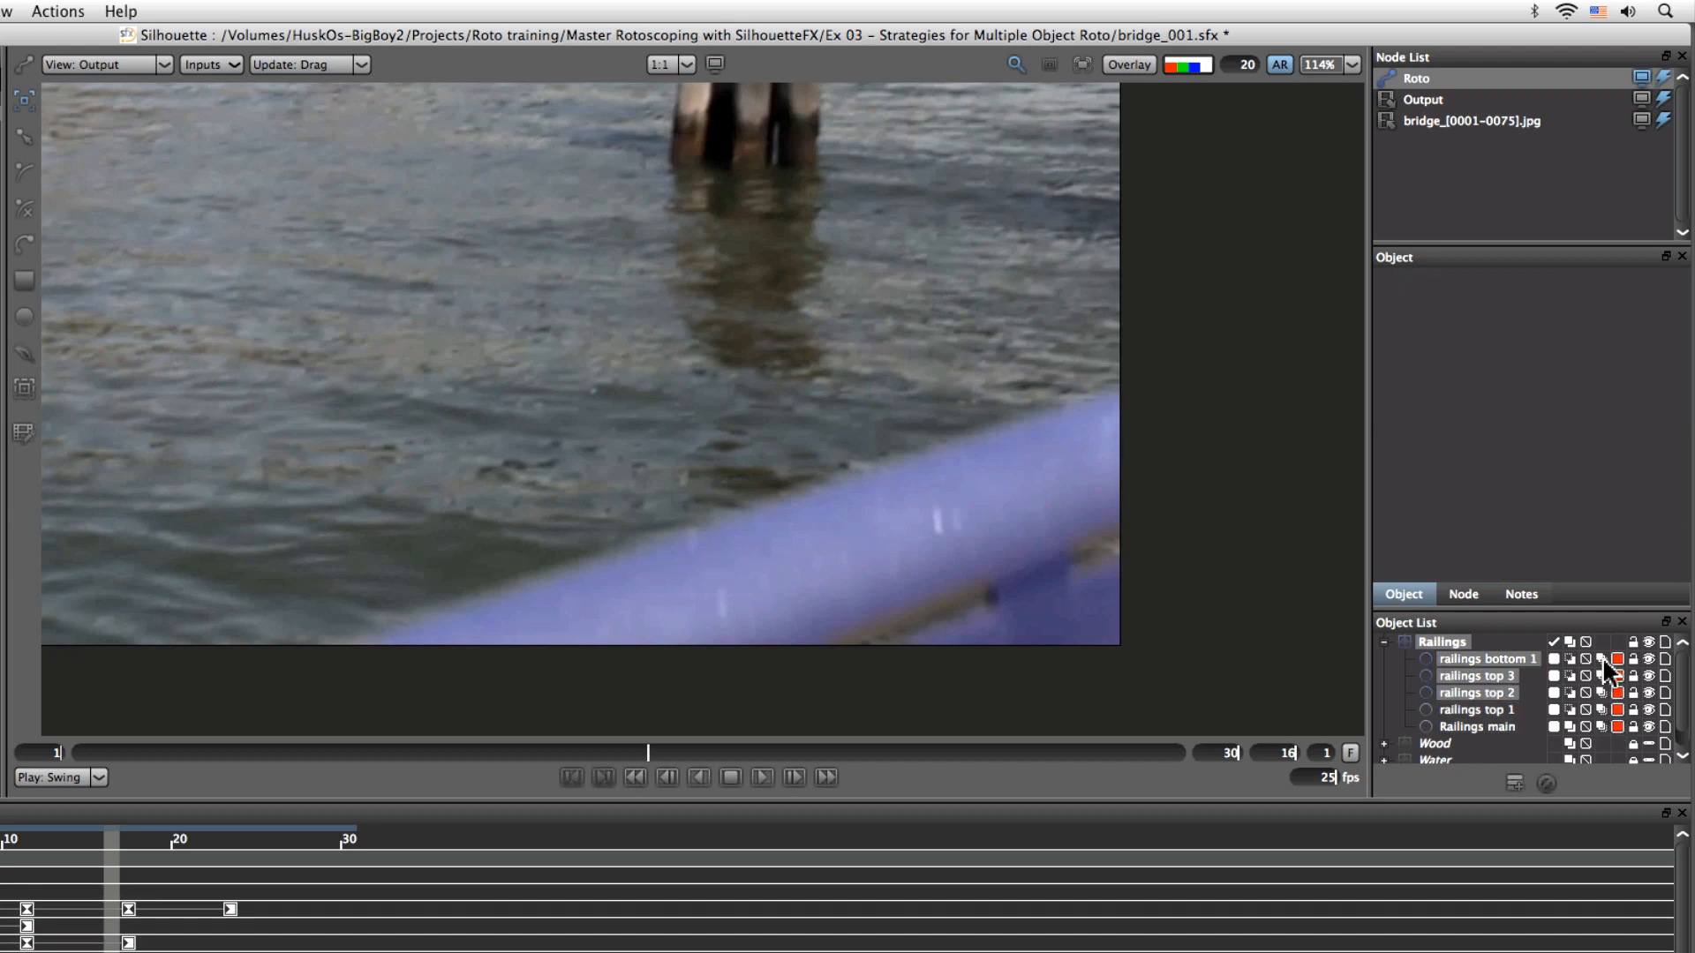
left_click_drag(1603, 723, 1608, 685)
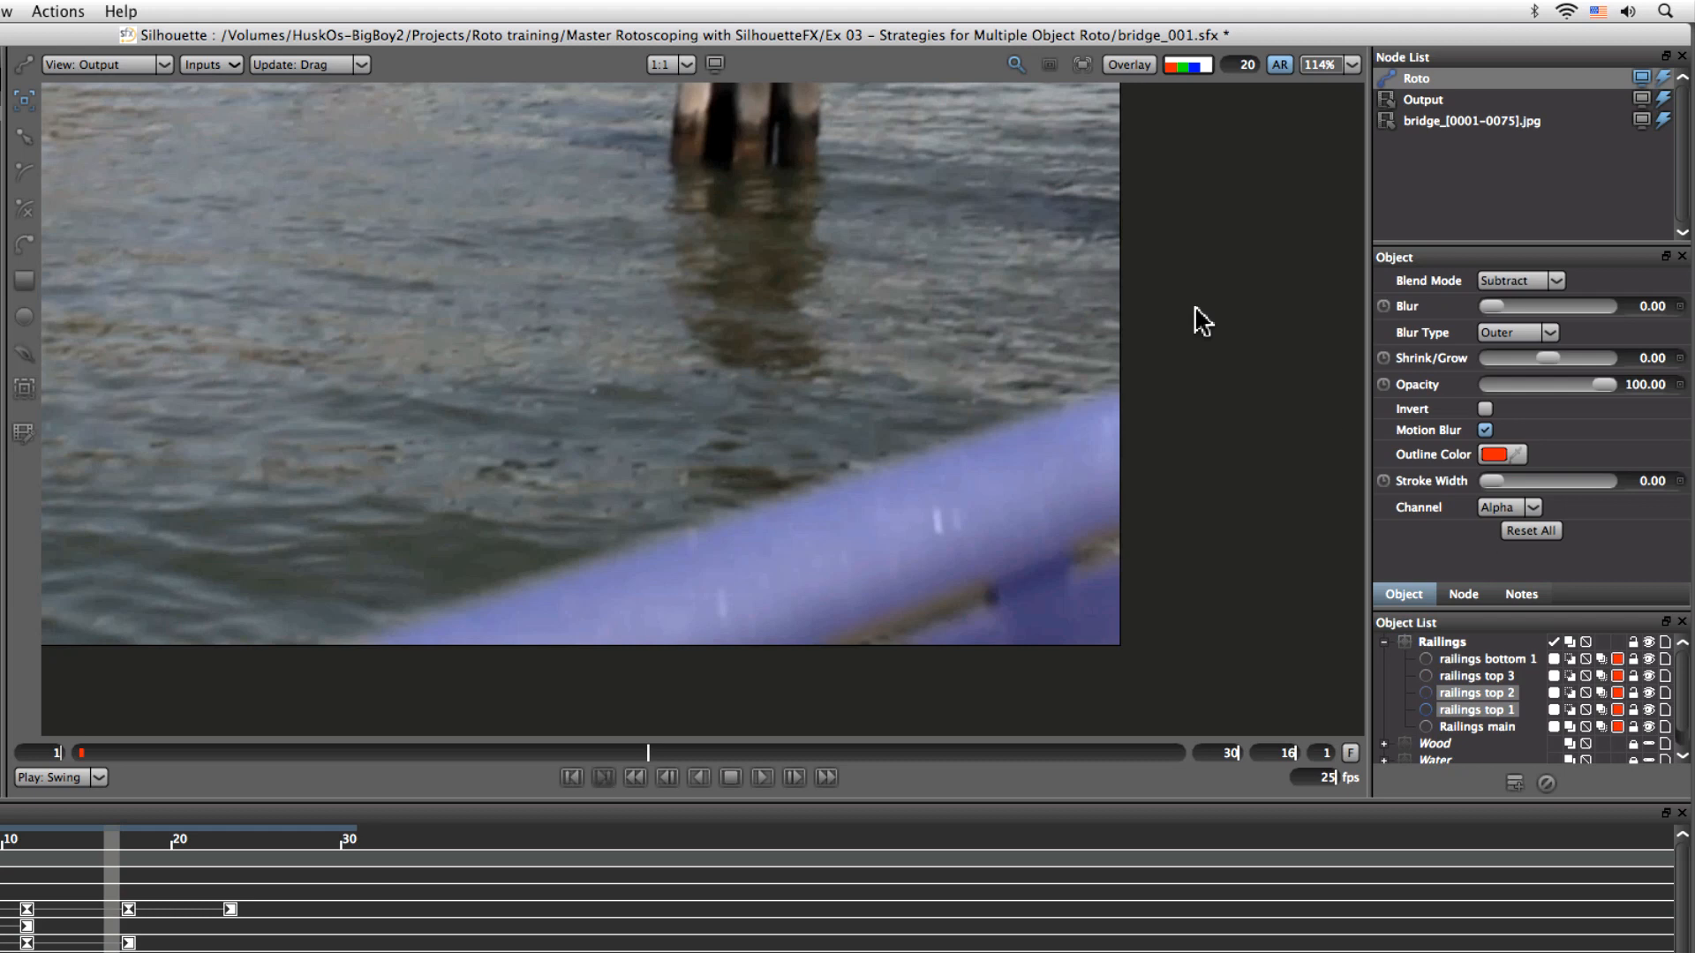
Display the alpha matte and set the Railings layer's Blur to 0
left_click(1192, 74)
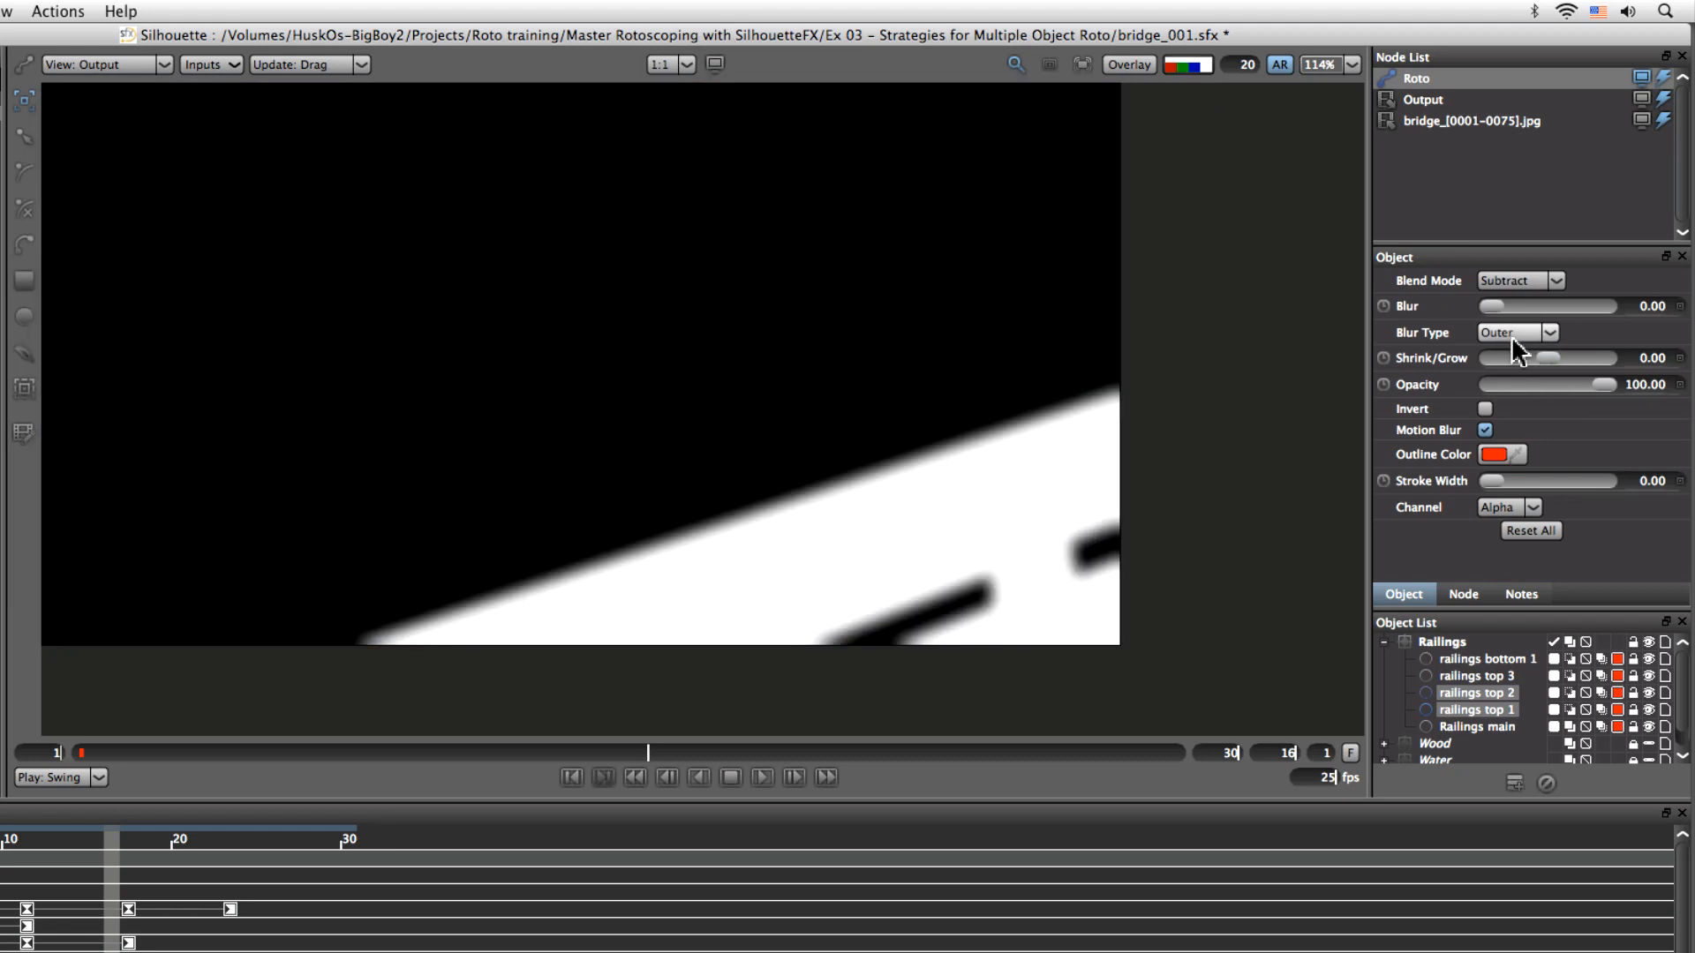
left_click(1459, 643)
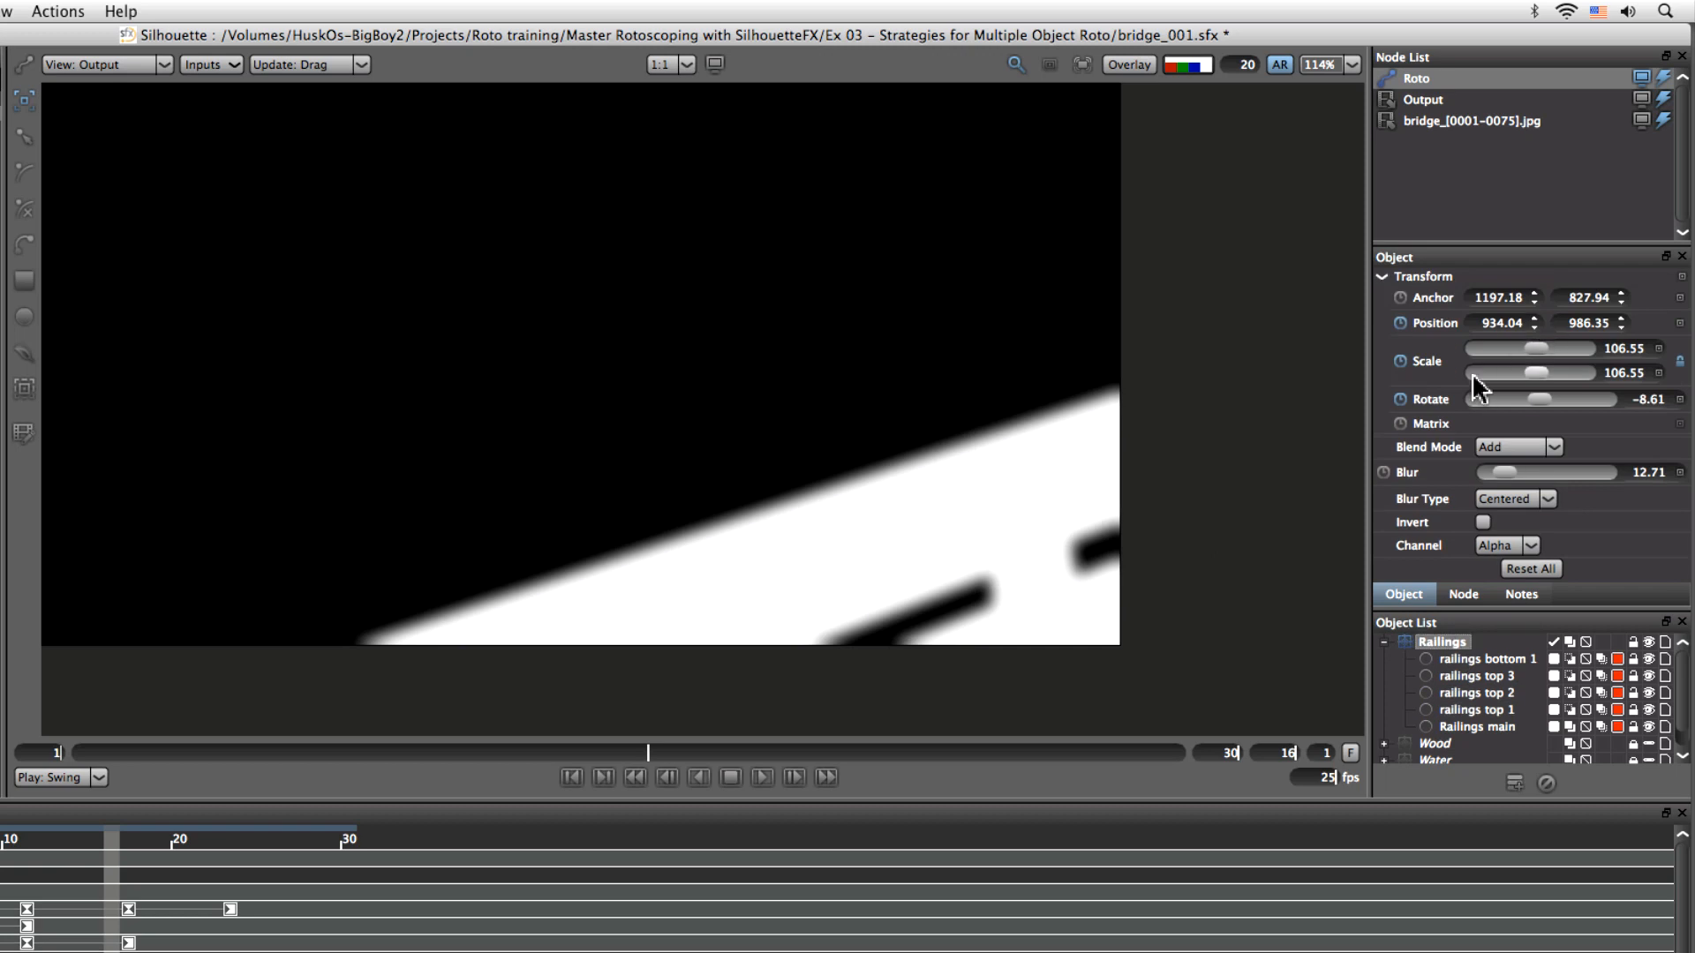
left_click_drag(1508, 474, 1470, 474)
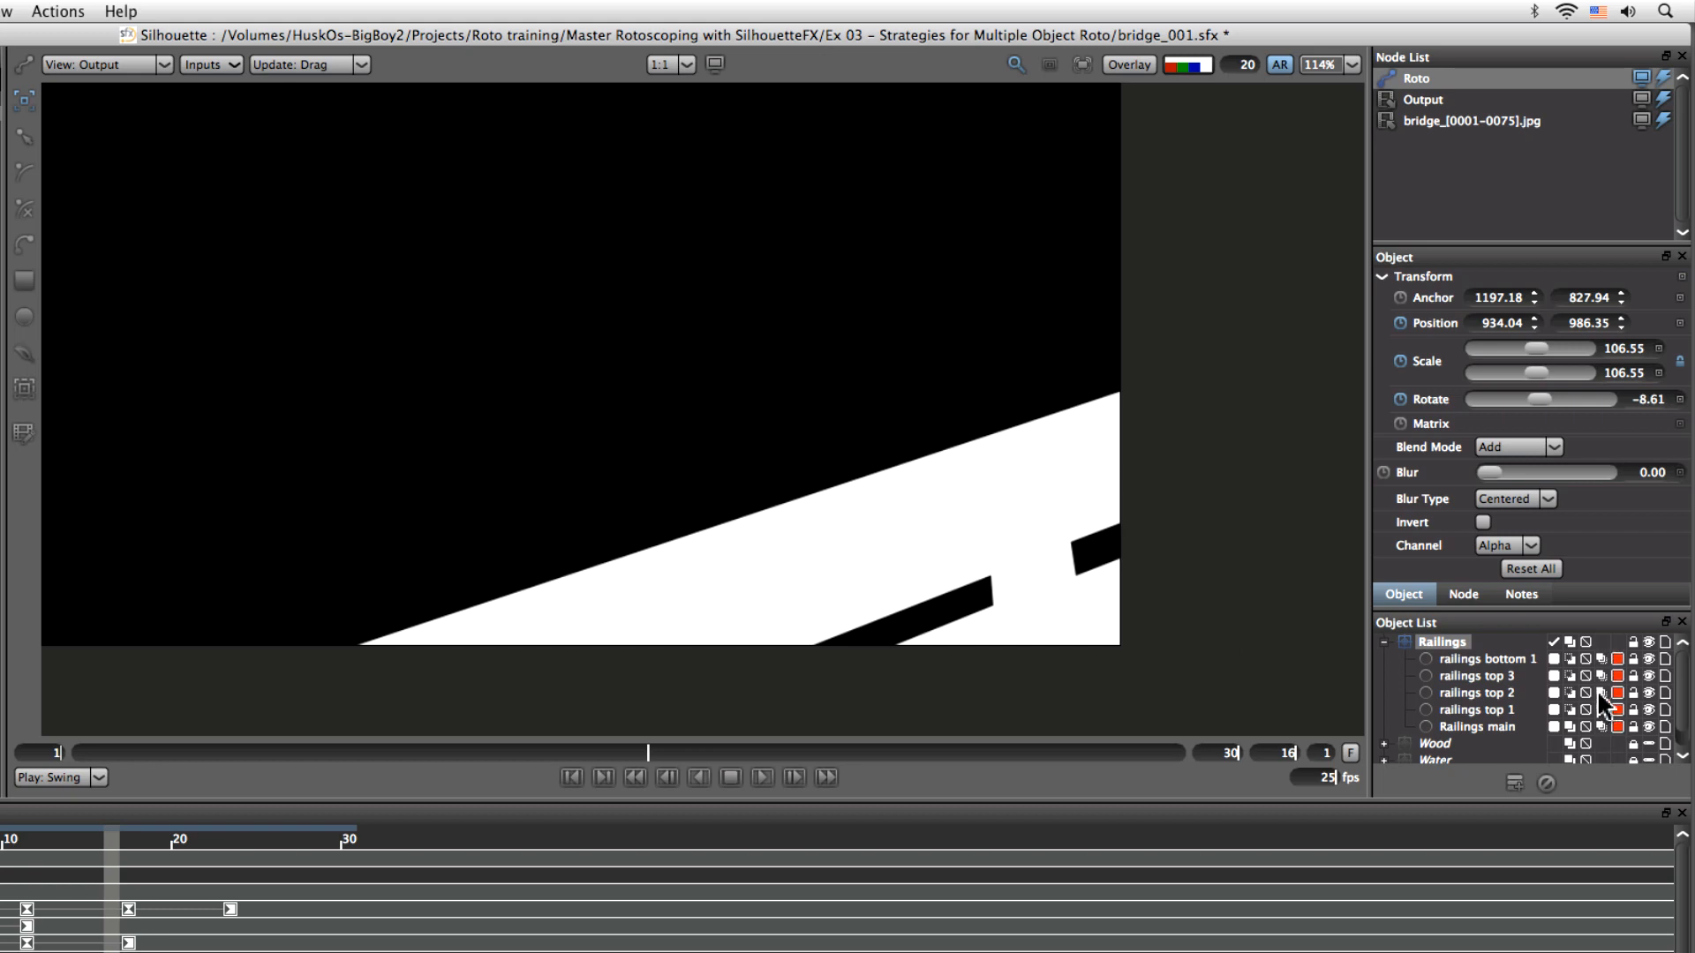
mouse_move(648, 763)
left_mouse_down()
mouse_move(408, 787)
mouse_move(646, 758)
left_mouse_up()
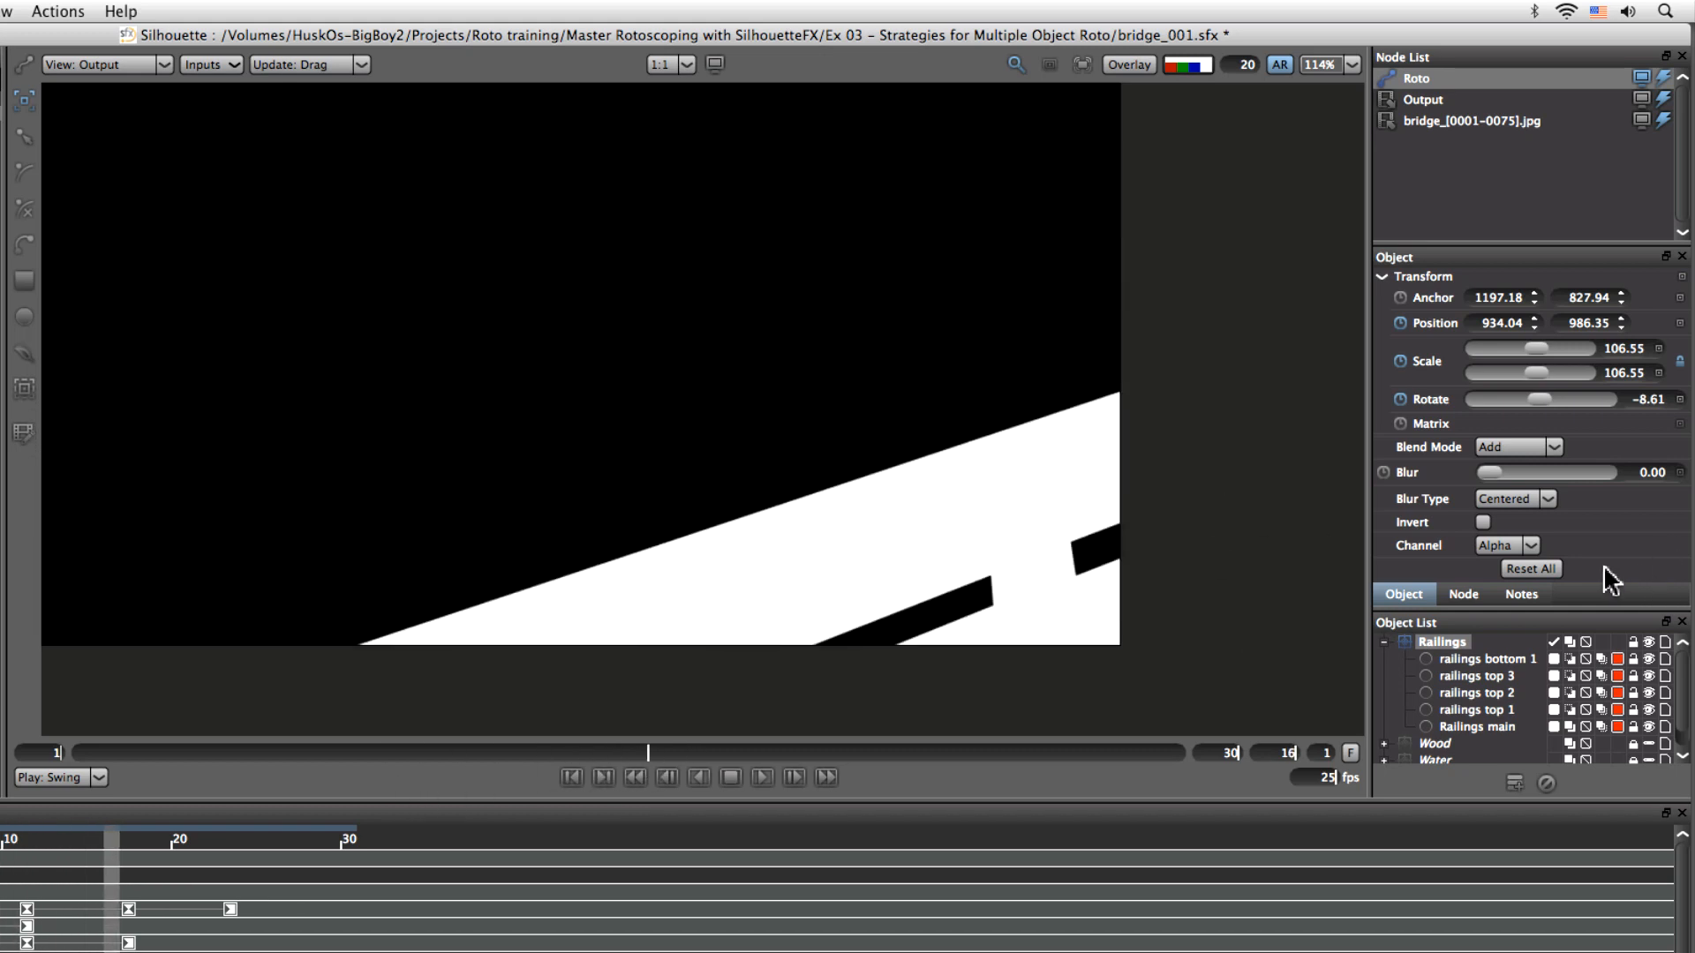
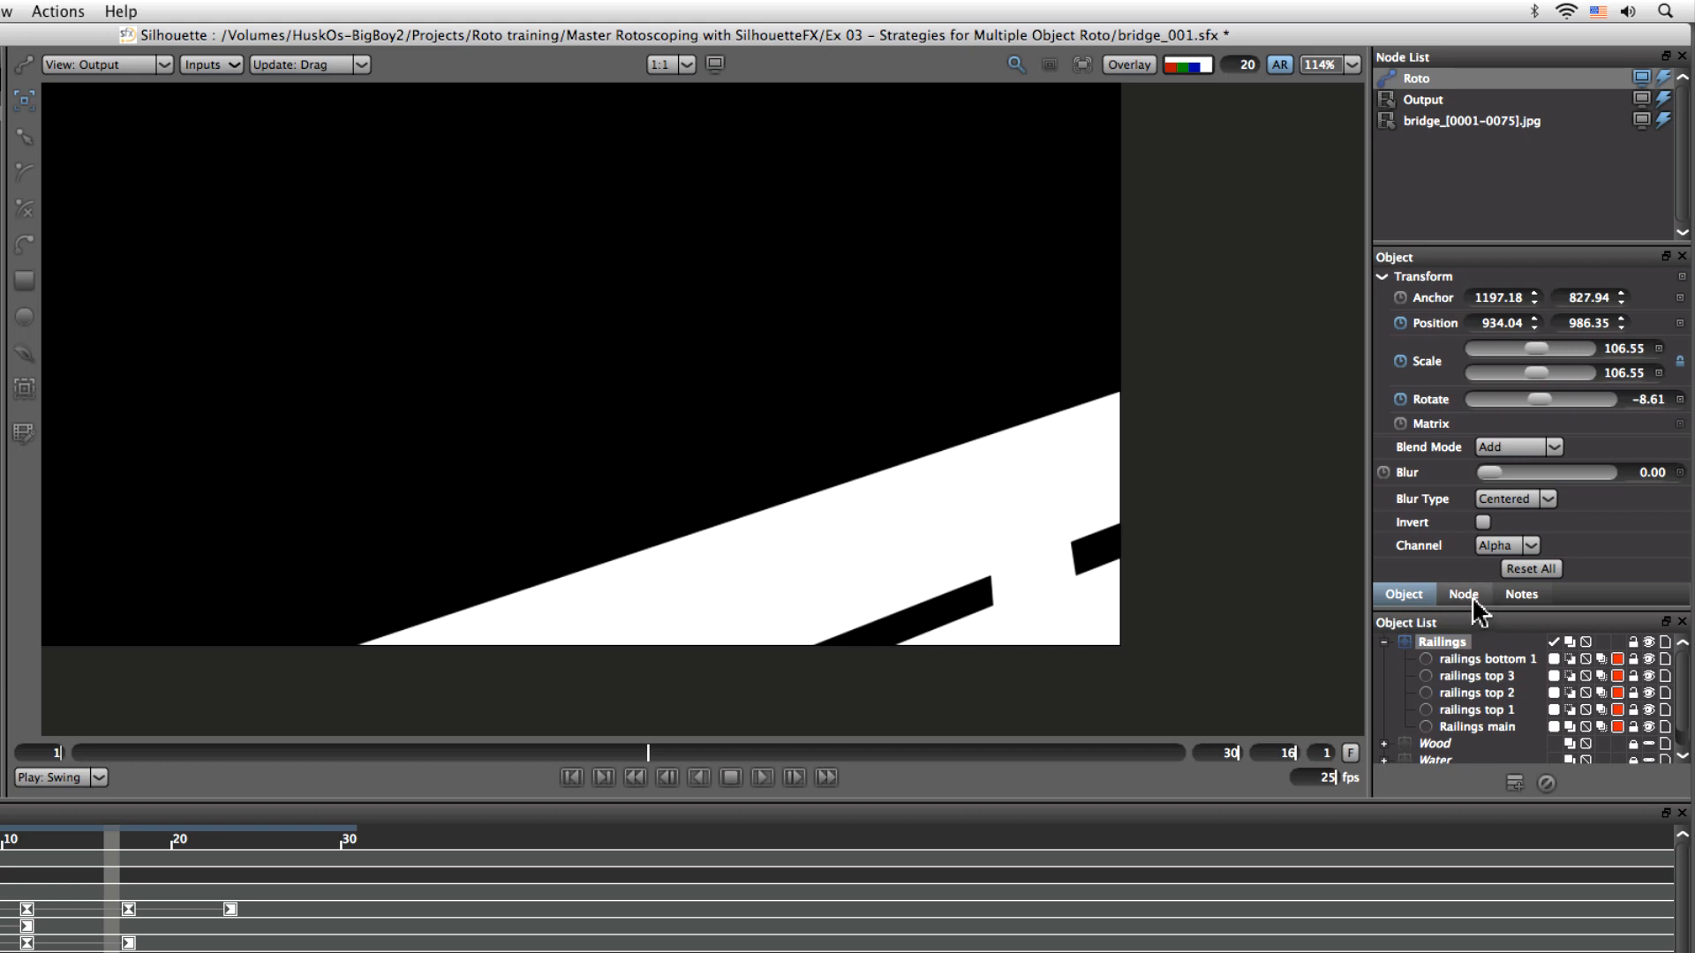
Enable Motion Blur in the Roto node's settings and check the matte's edges at frame 15
left_click(1464, 595)
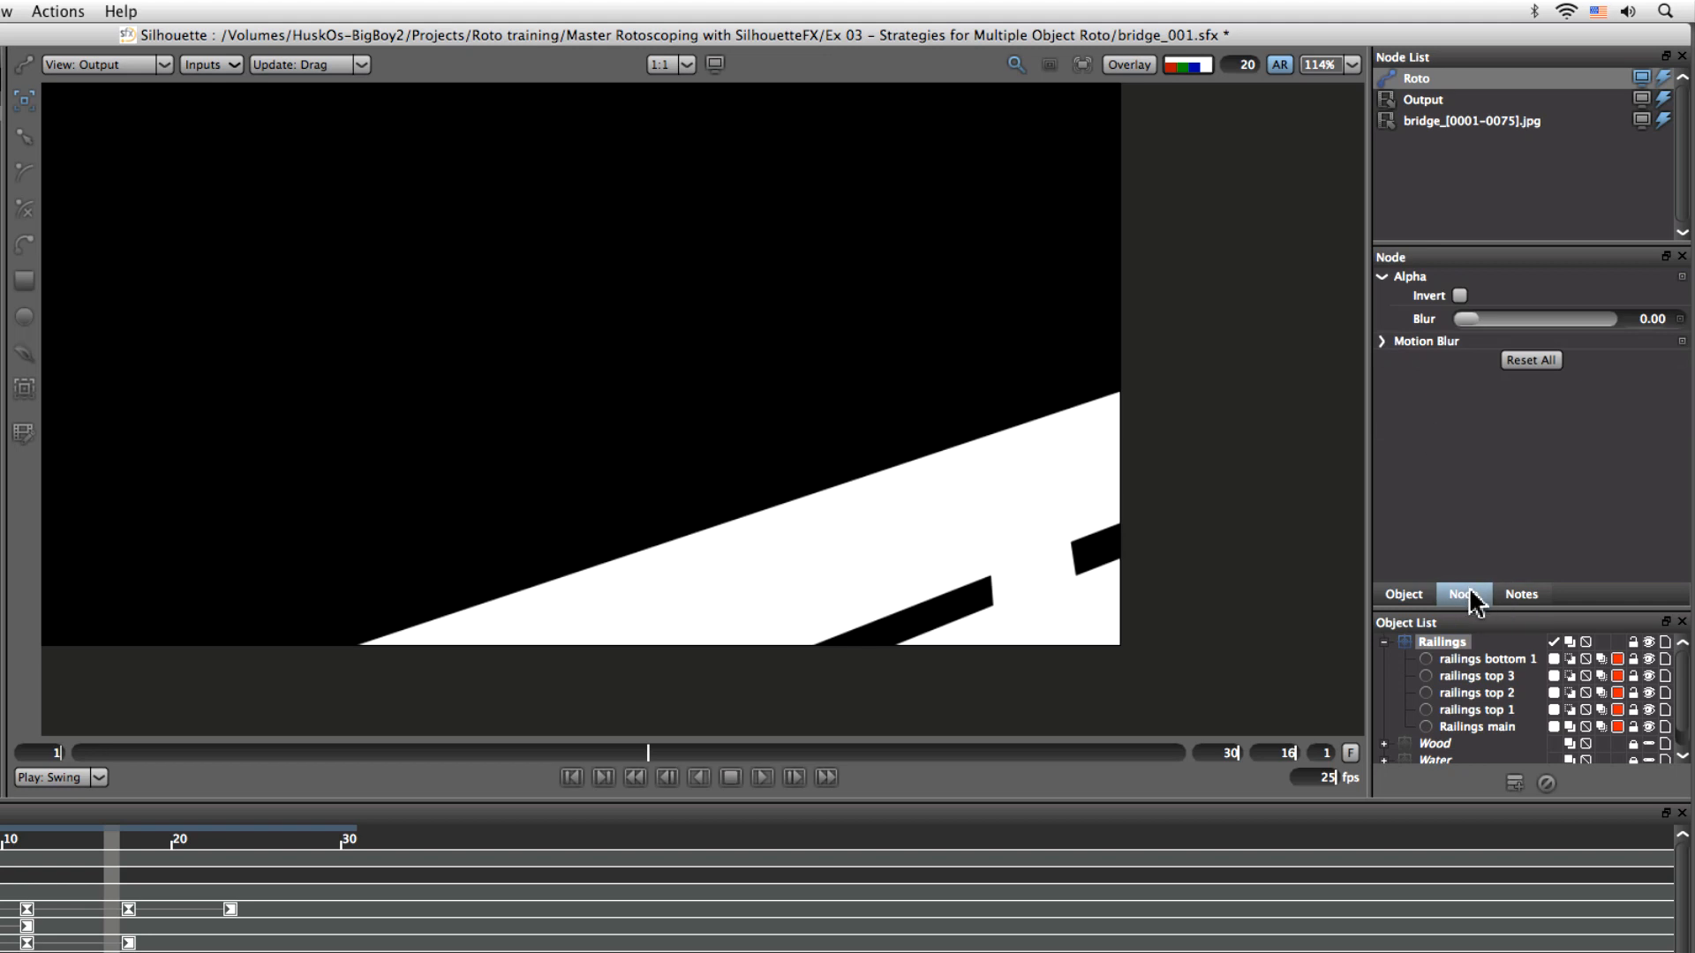
left_click(1426, 102)
left_click(1437, 124)
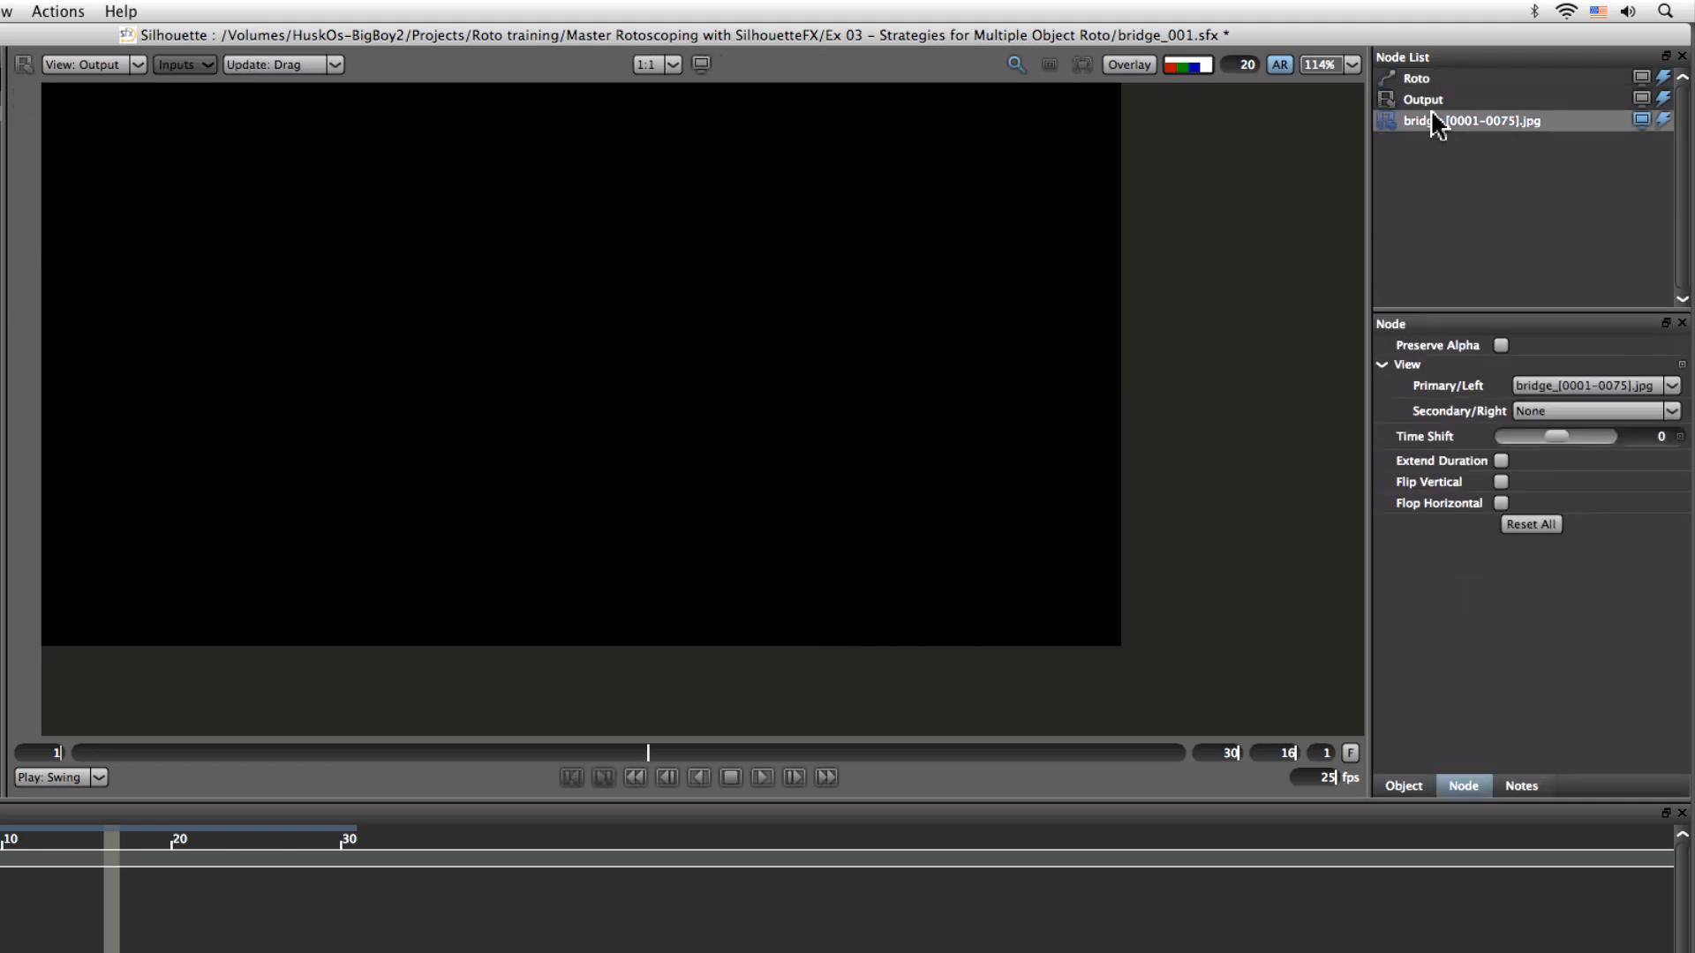
left_click(1428, 79)
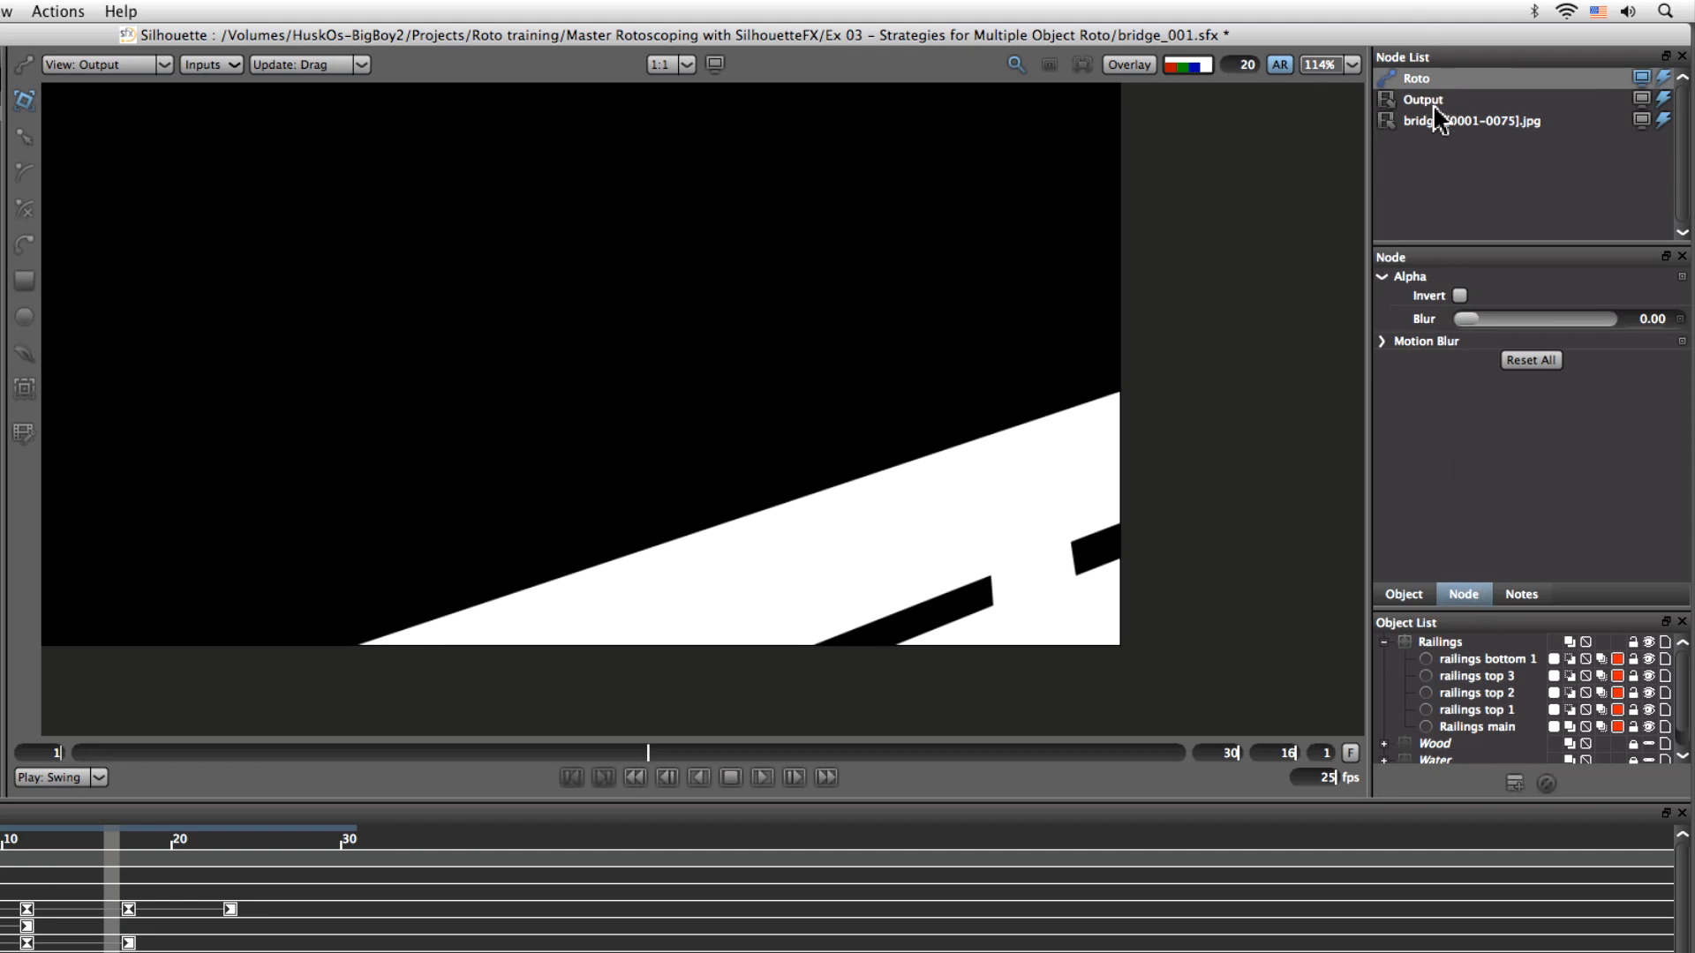
left_click(1383, 342)
left_click(1504, 361)
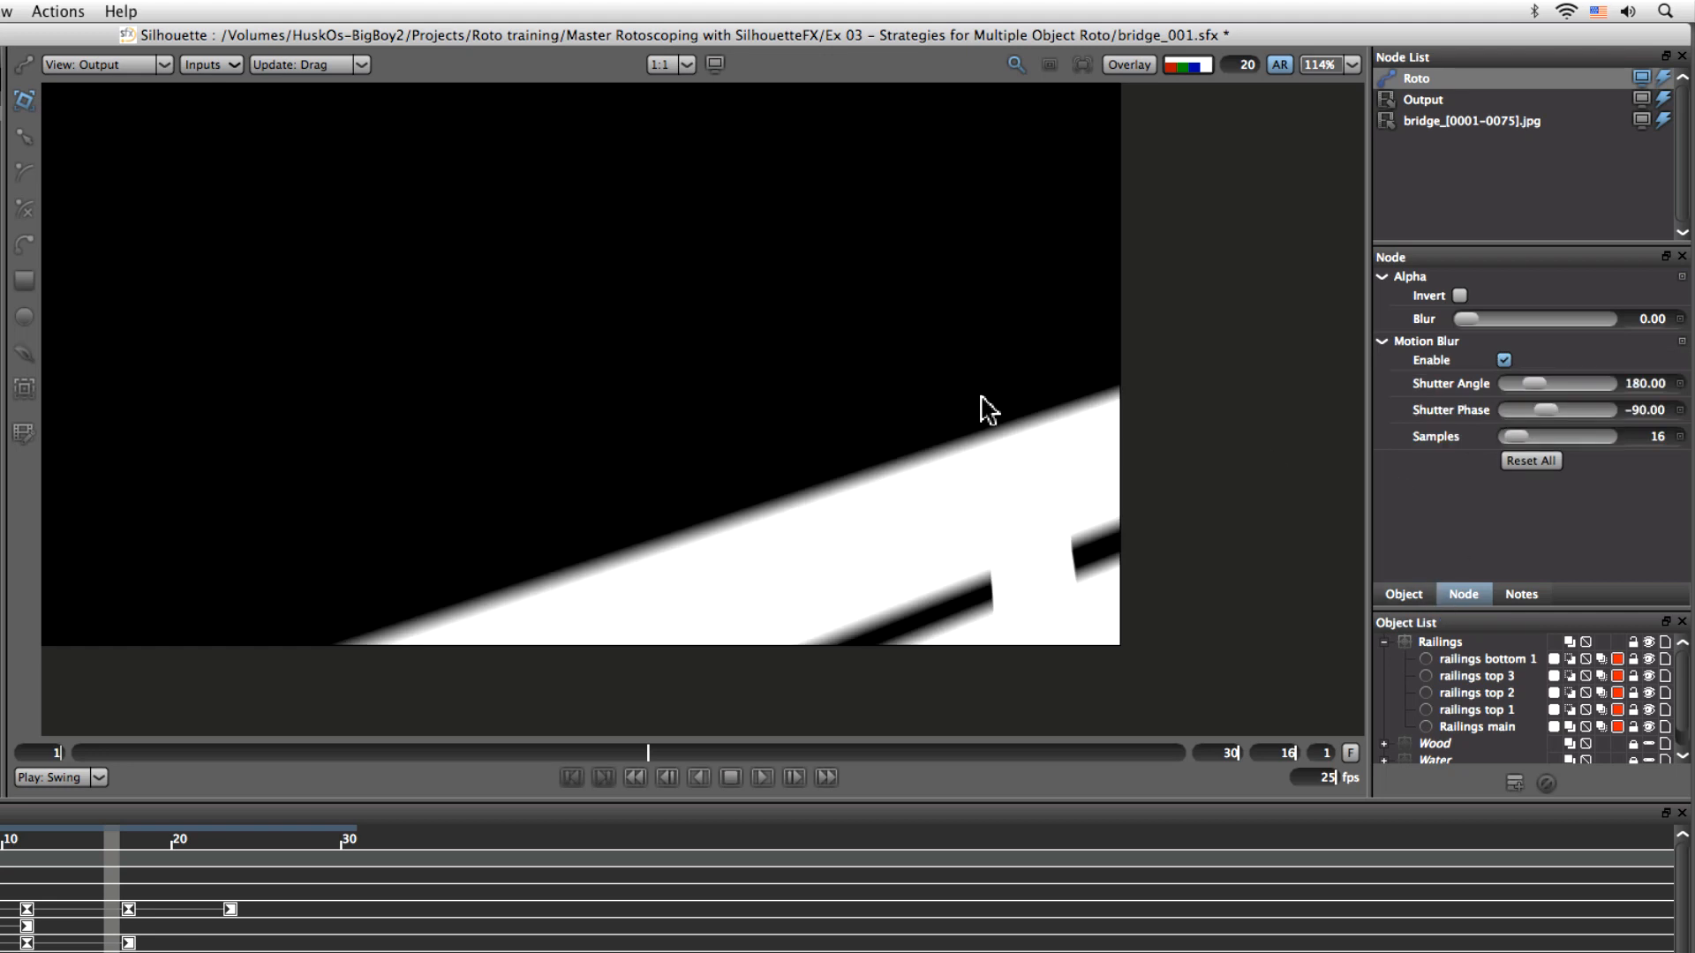
left_click_drag(642, 752, 608, 746)
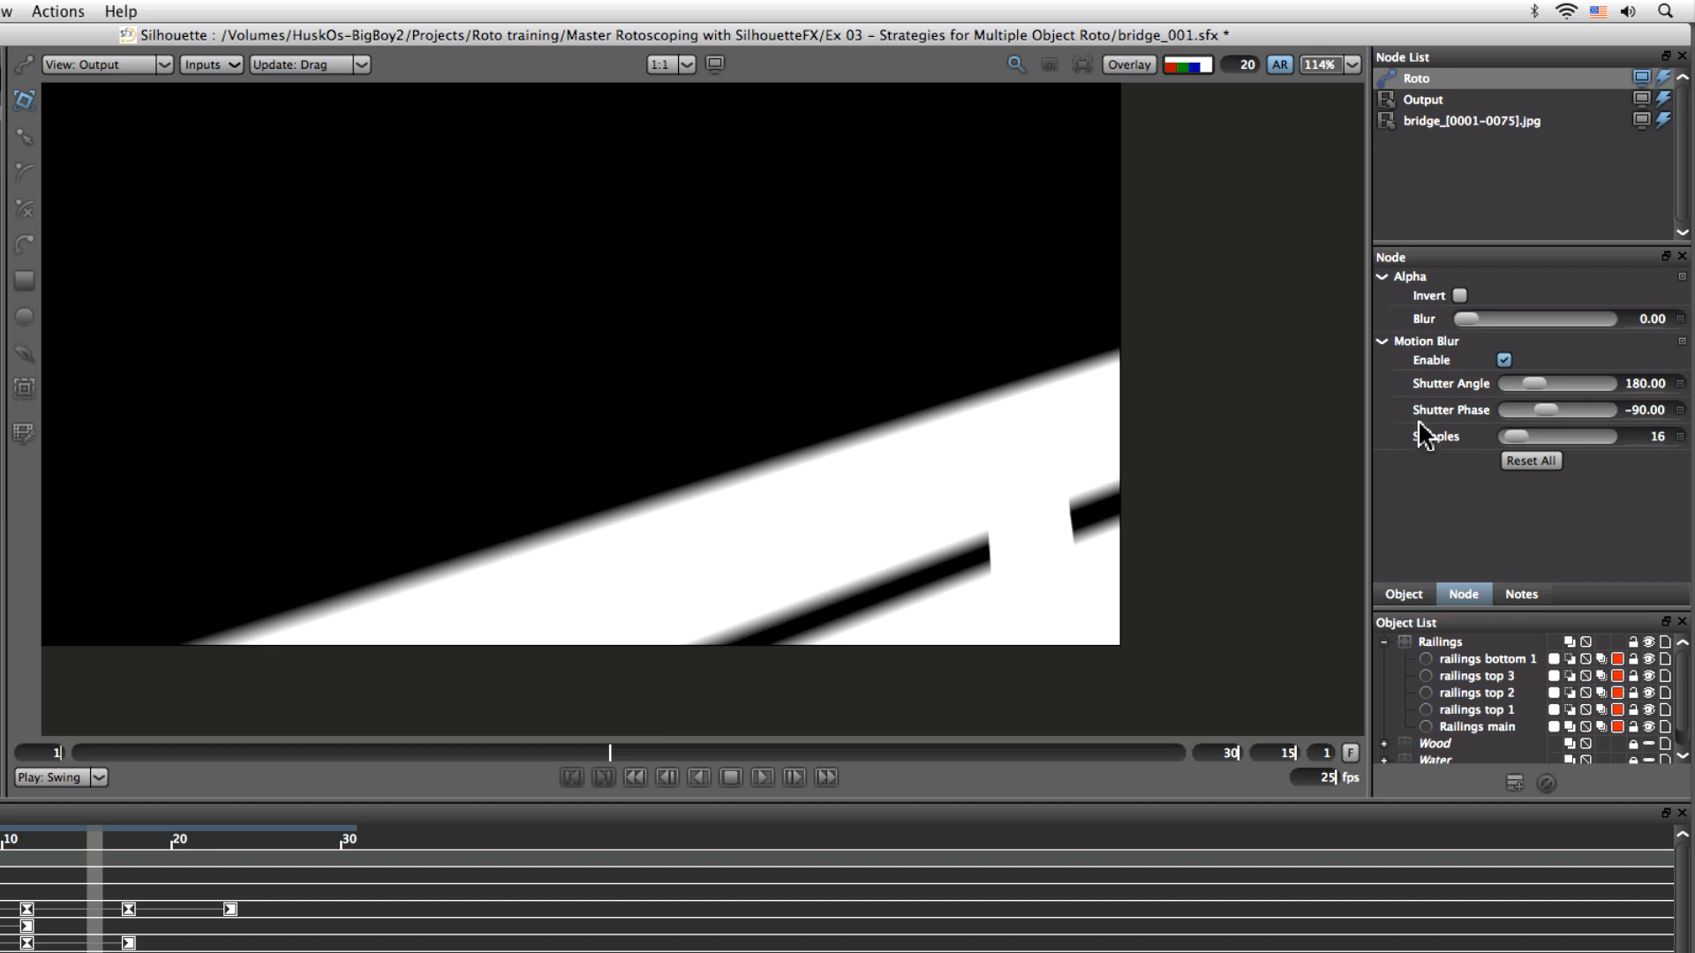
Set the Roto node's motion blur Shutter Angle to 360 and Shutter Phase to -180
mouse_move(1534, 389)
left_mouse_down()
mouse_move(1592, 394)
mouse_move(1525, 387)
mouse_move(1562, 391)
left_mouse_up()
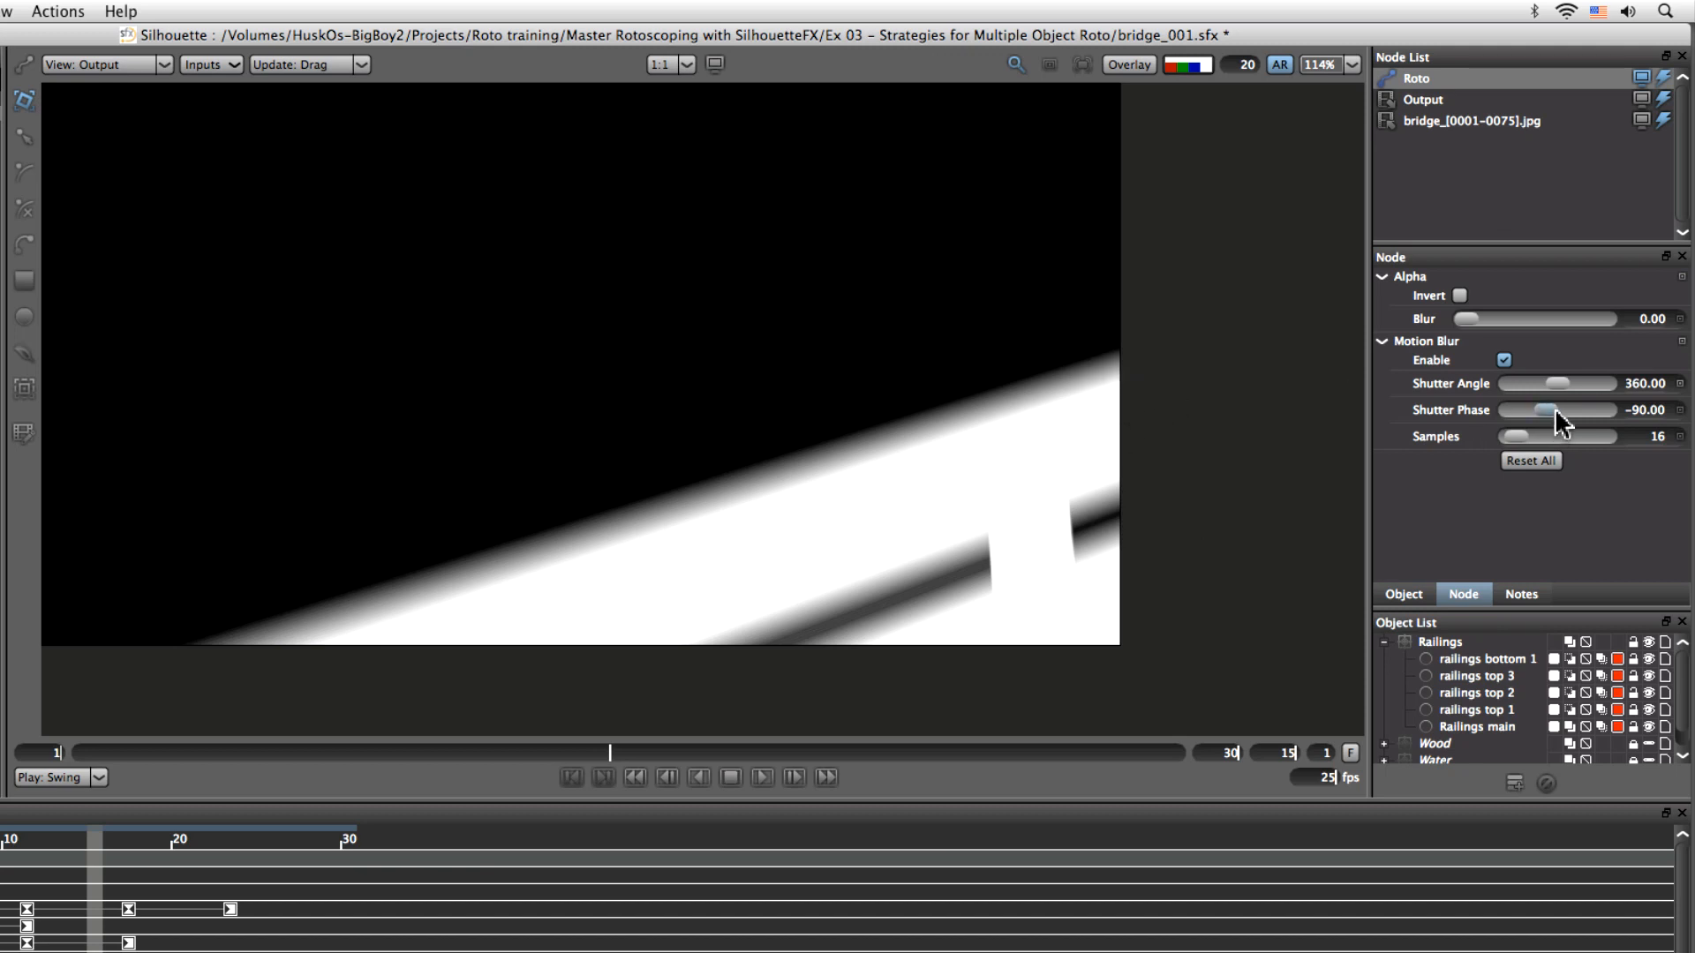
left_click_drag(1547, 422, 1559, 422)
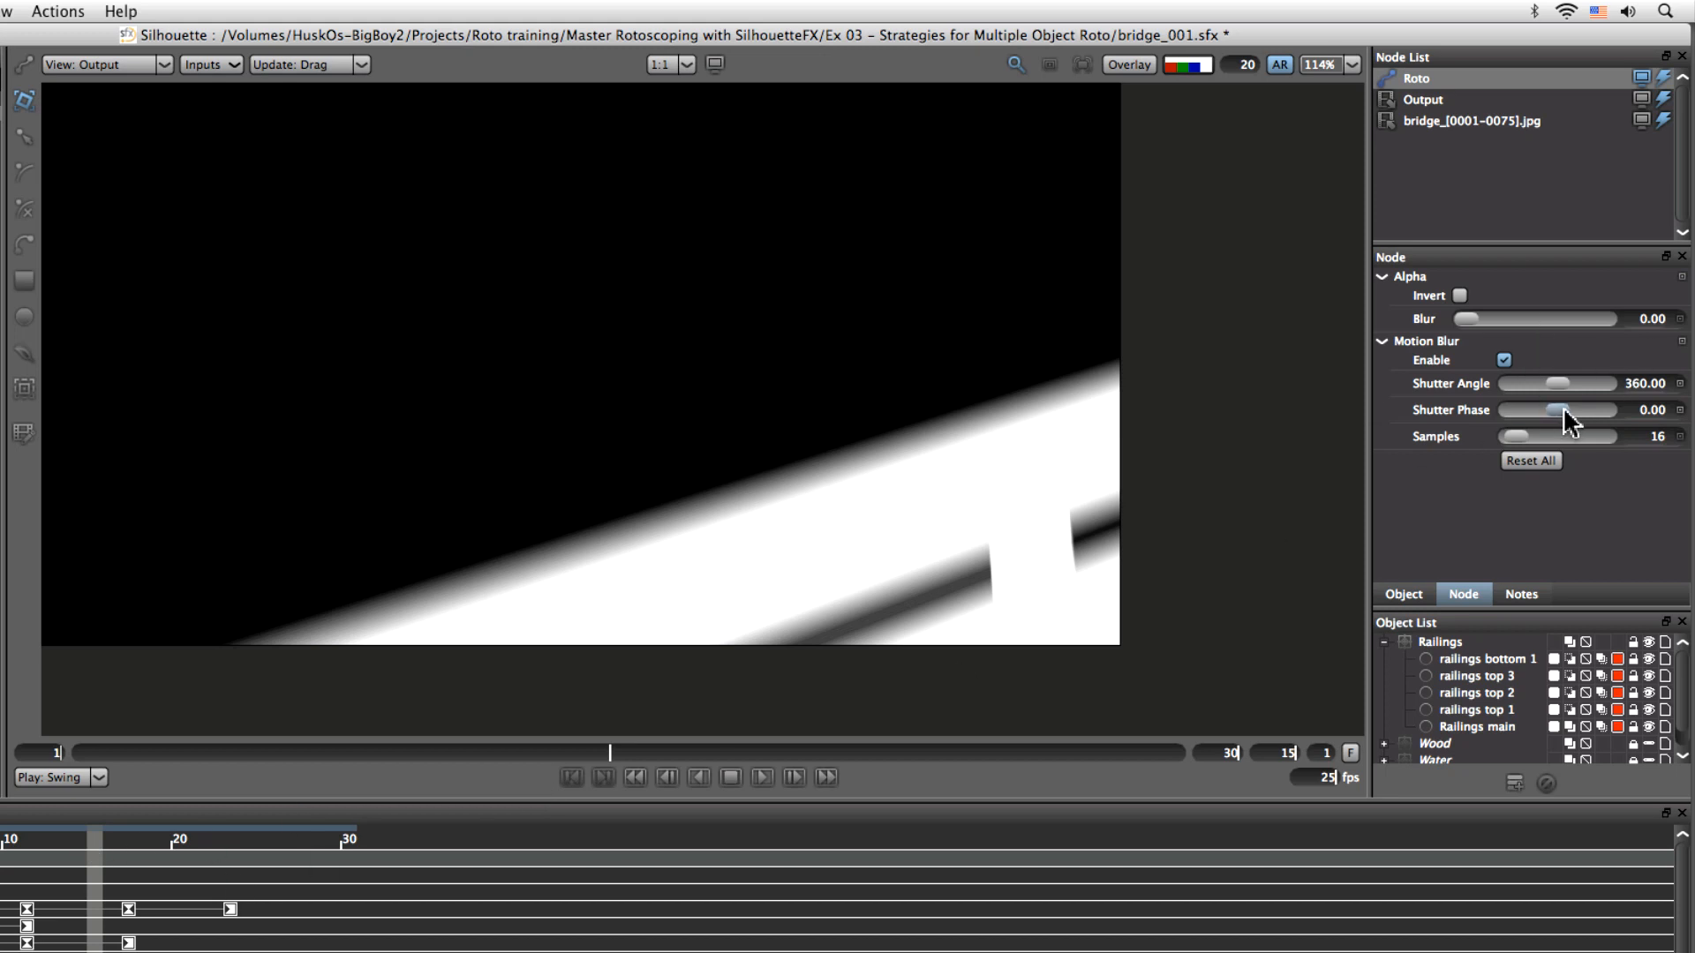
left_click_drag(1560, 411, 1501, 415)
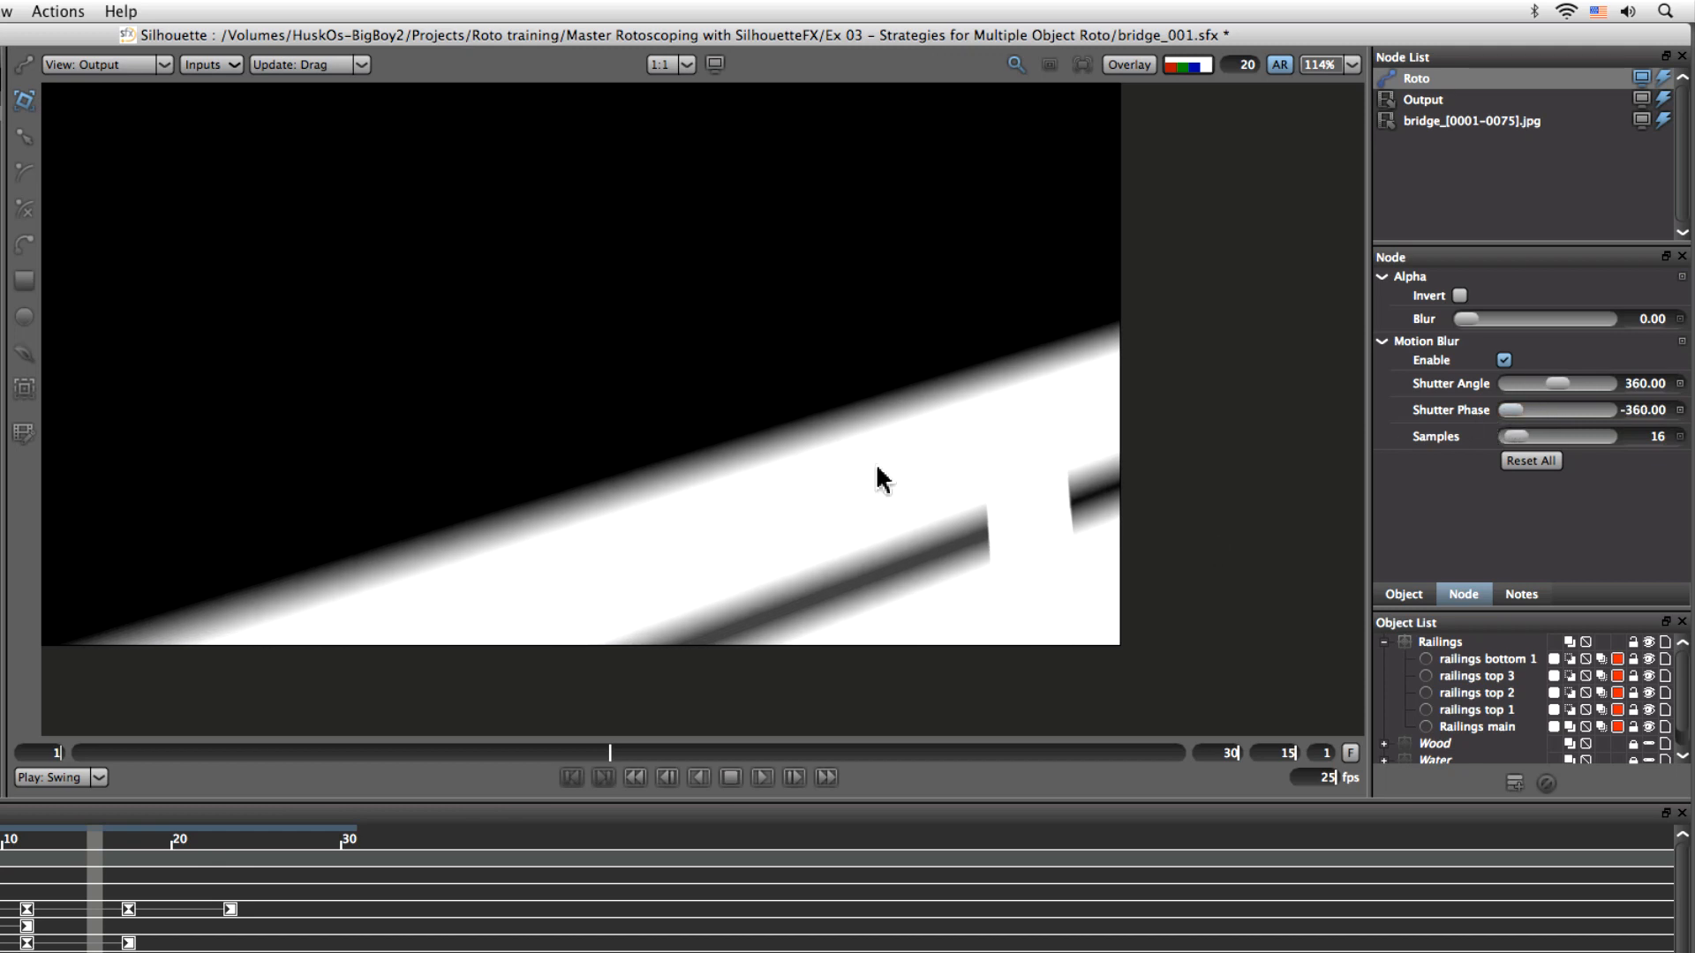
left_click_drag(1511, 411, 1554, 407)
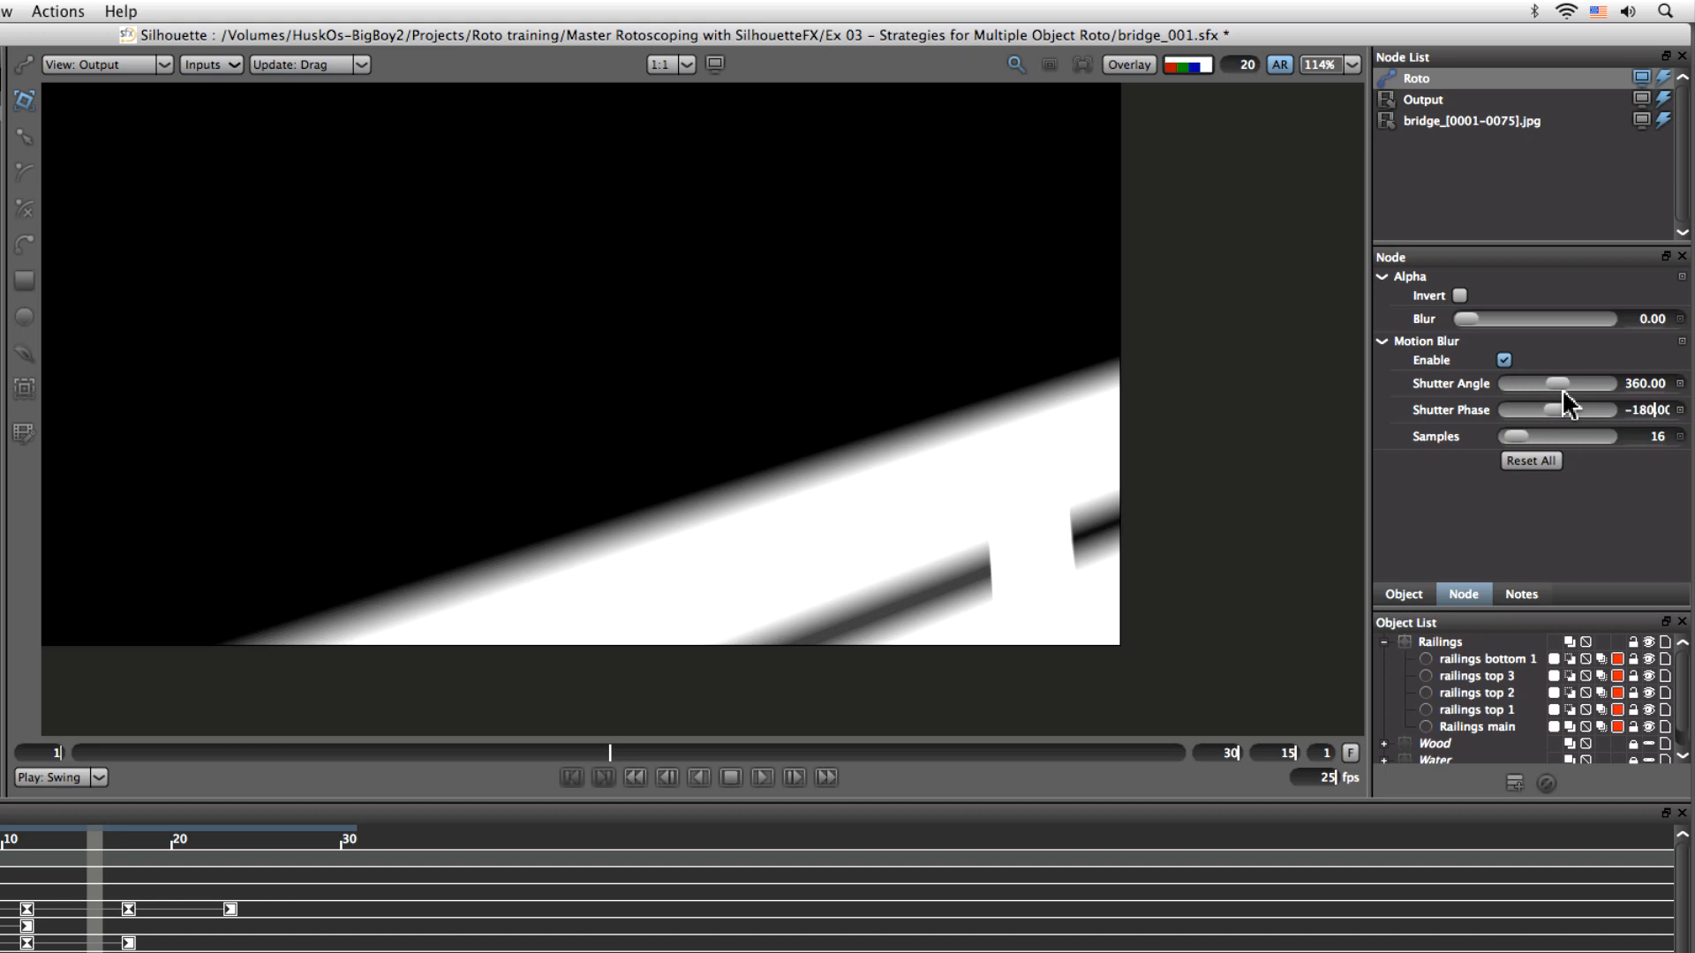
key("Return")
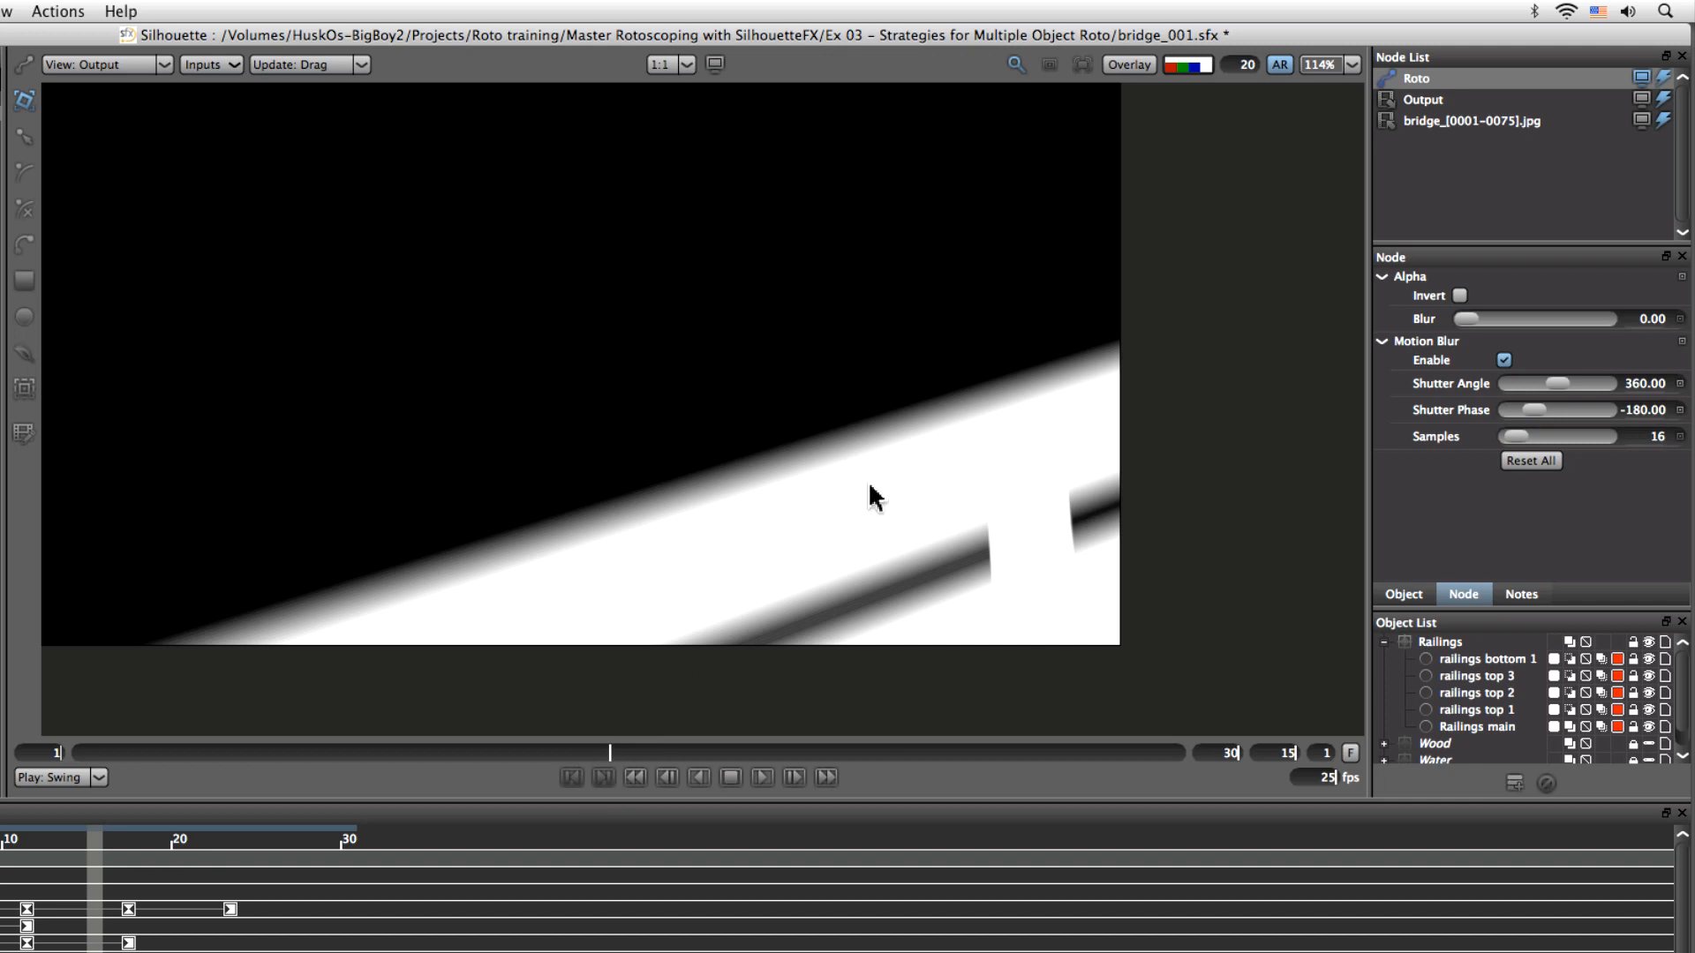
Compare the matte with the footage at frame 12 and set the Railings layer's Blur to 8.18
left_click_drag(607, 752, 497, 752)
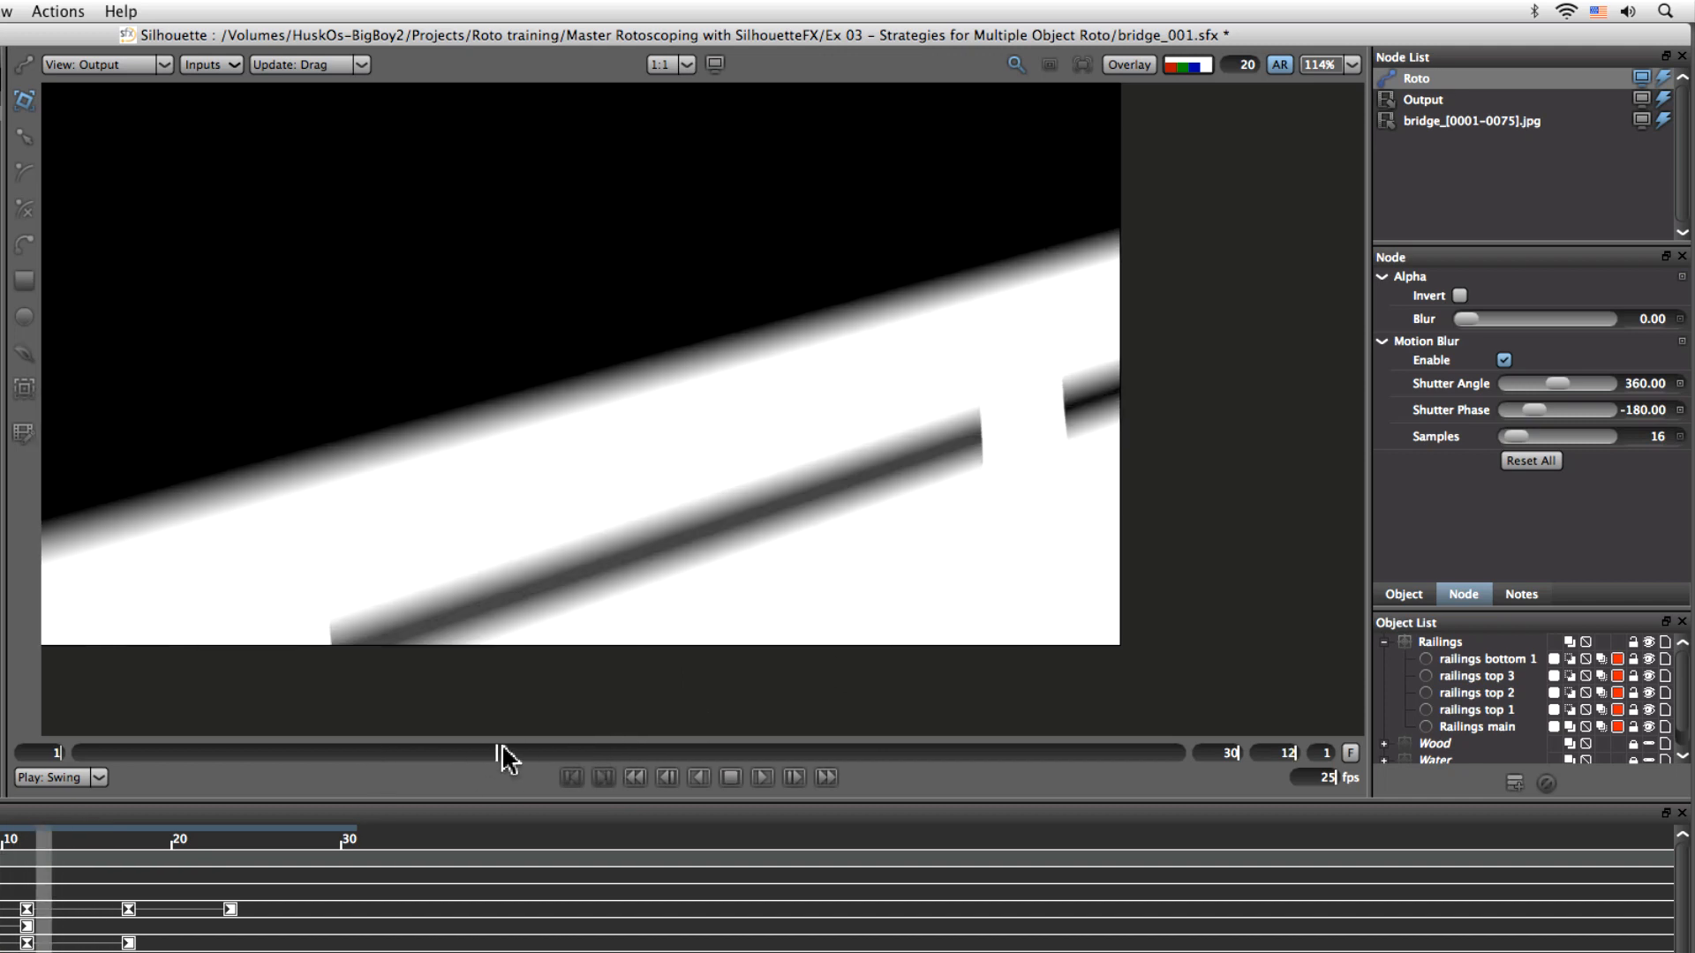
left_click(1207, 74)
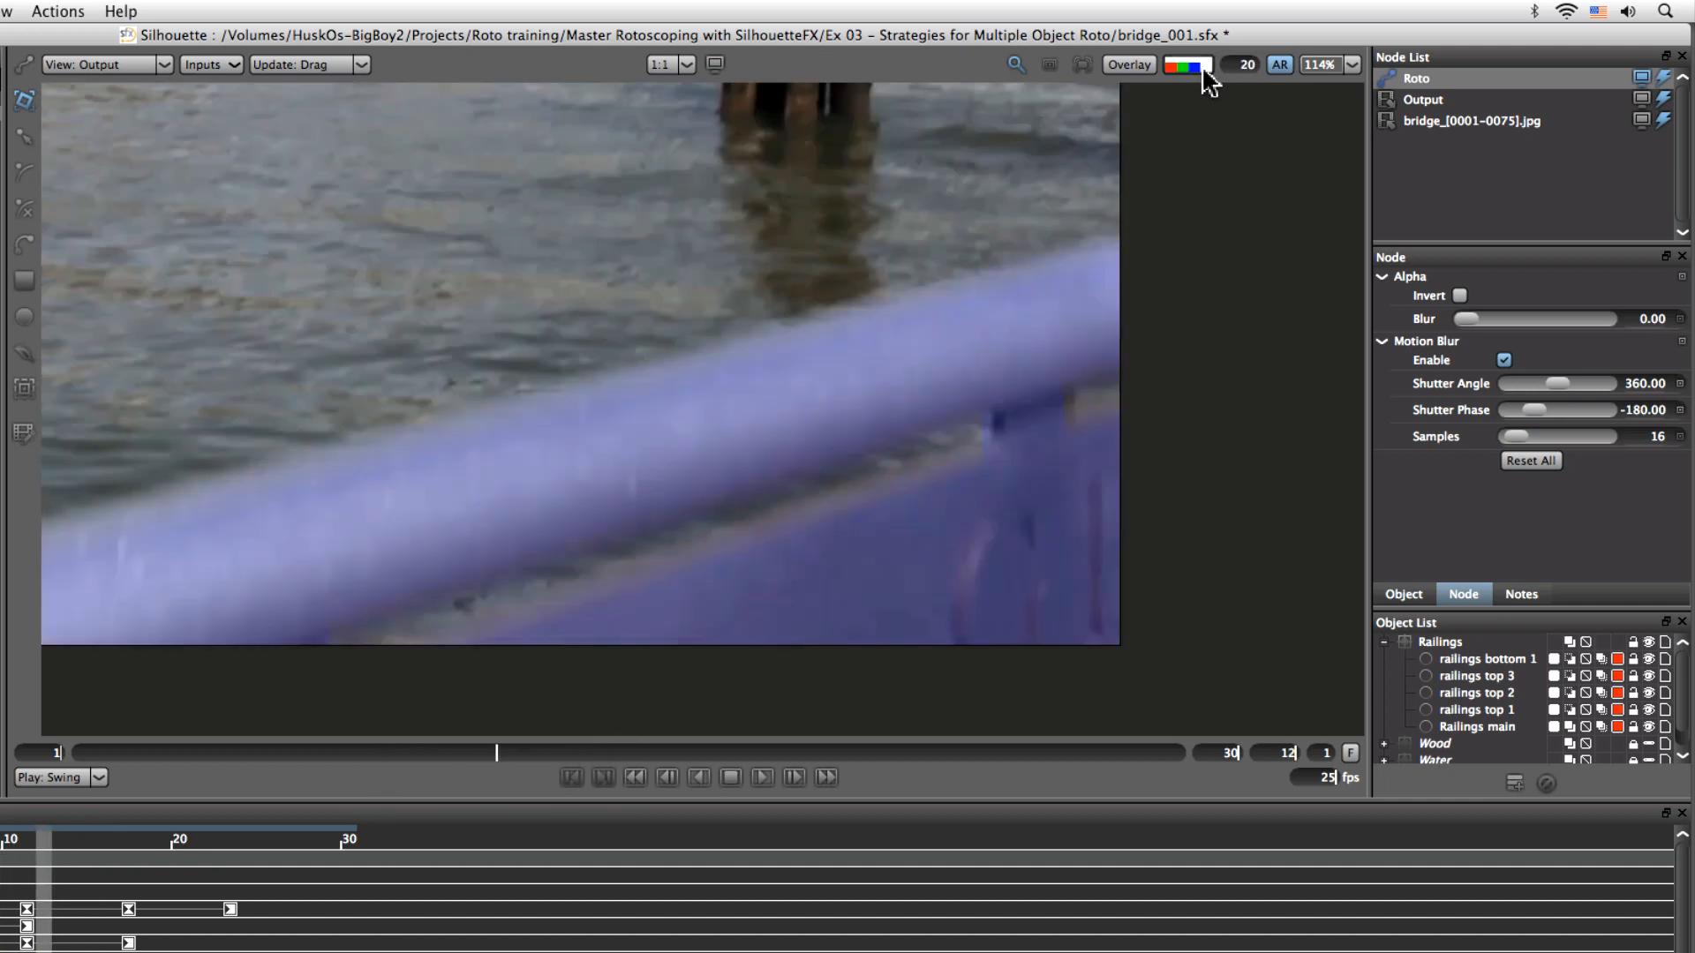
left_click_drag(493, 755, 740, 567)
left_click(1437, 644)
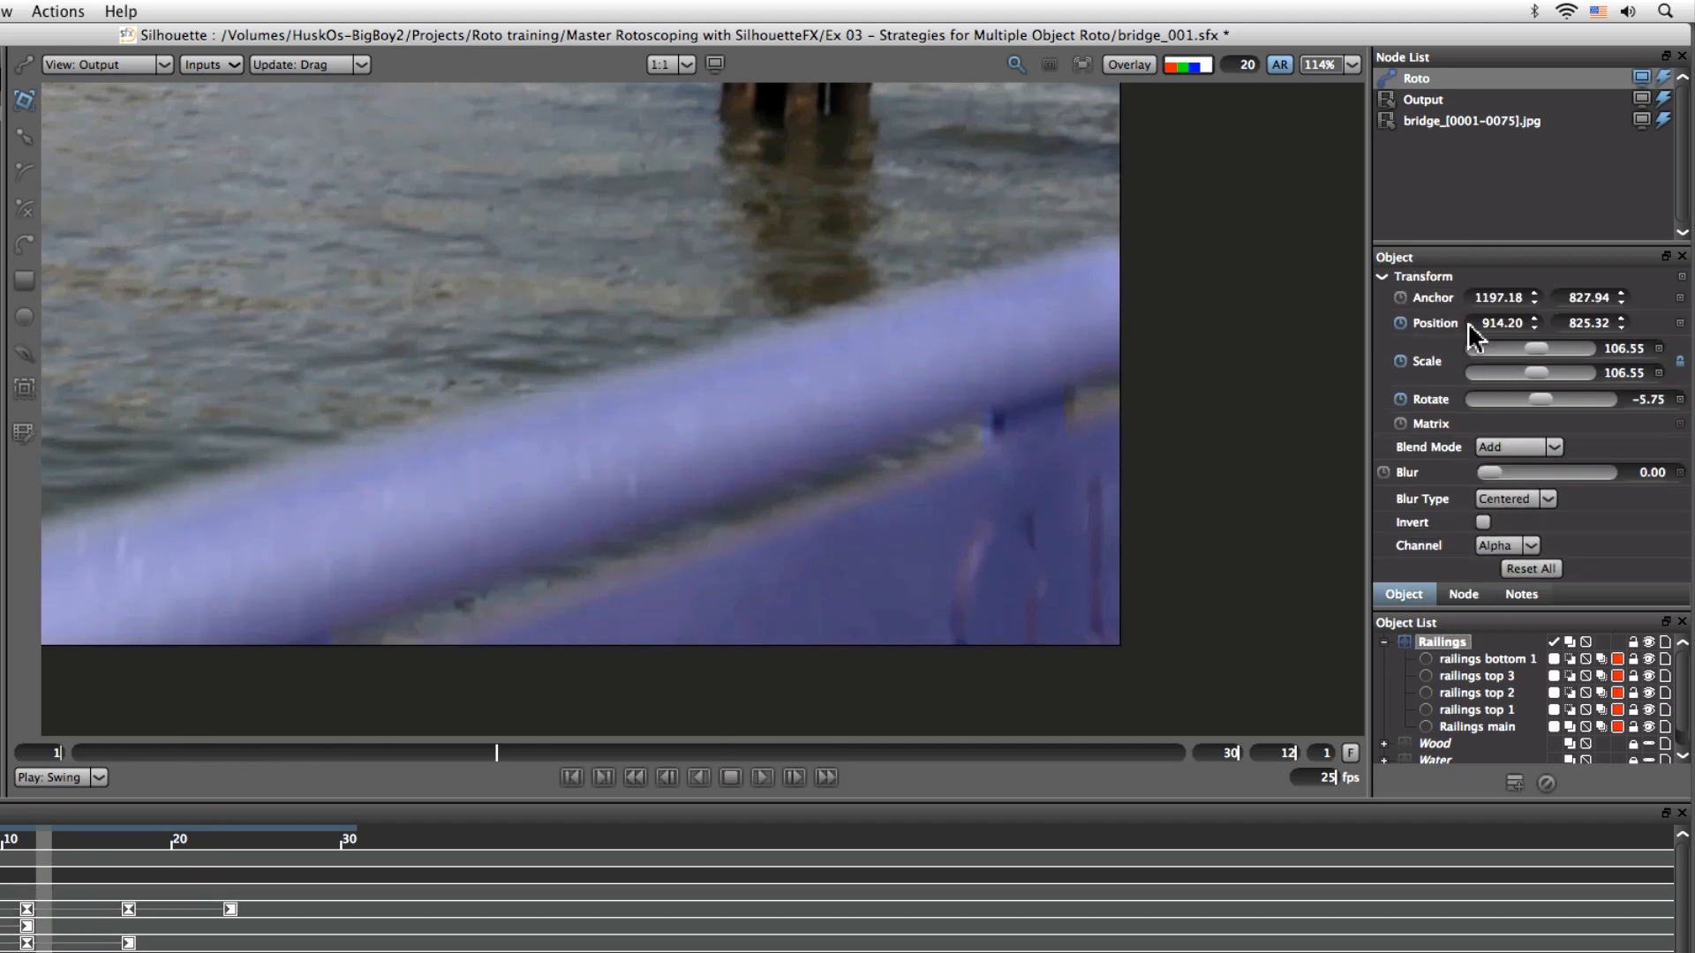
left_click_drag(1493, 481, 1499, 481)
Inspect the softened railing matte at frames 9 and 1, ending with the whole frame shown under the colour overlay
left_click(383, 752)
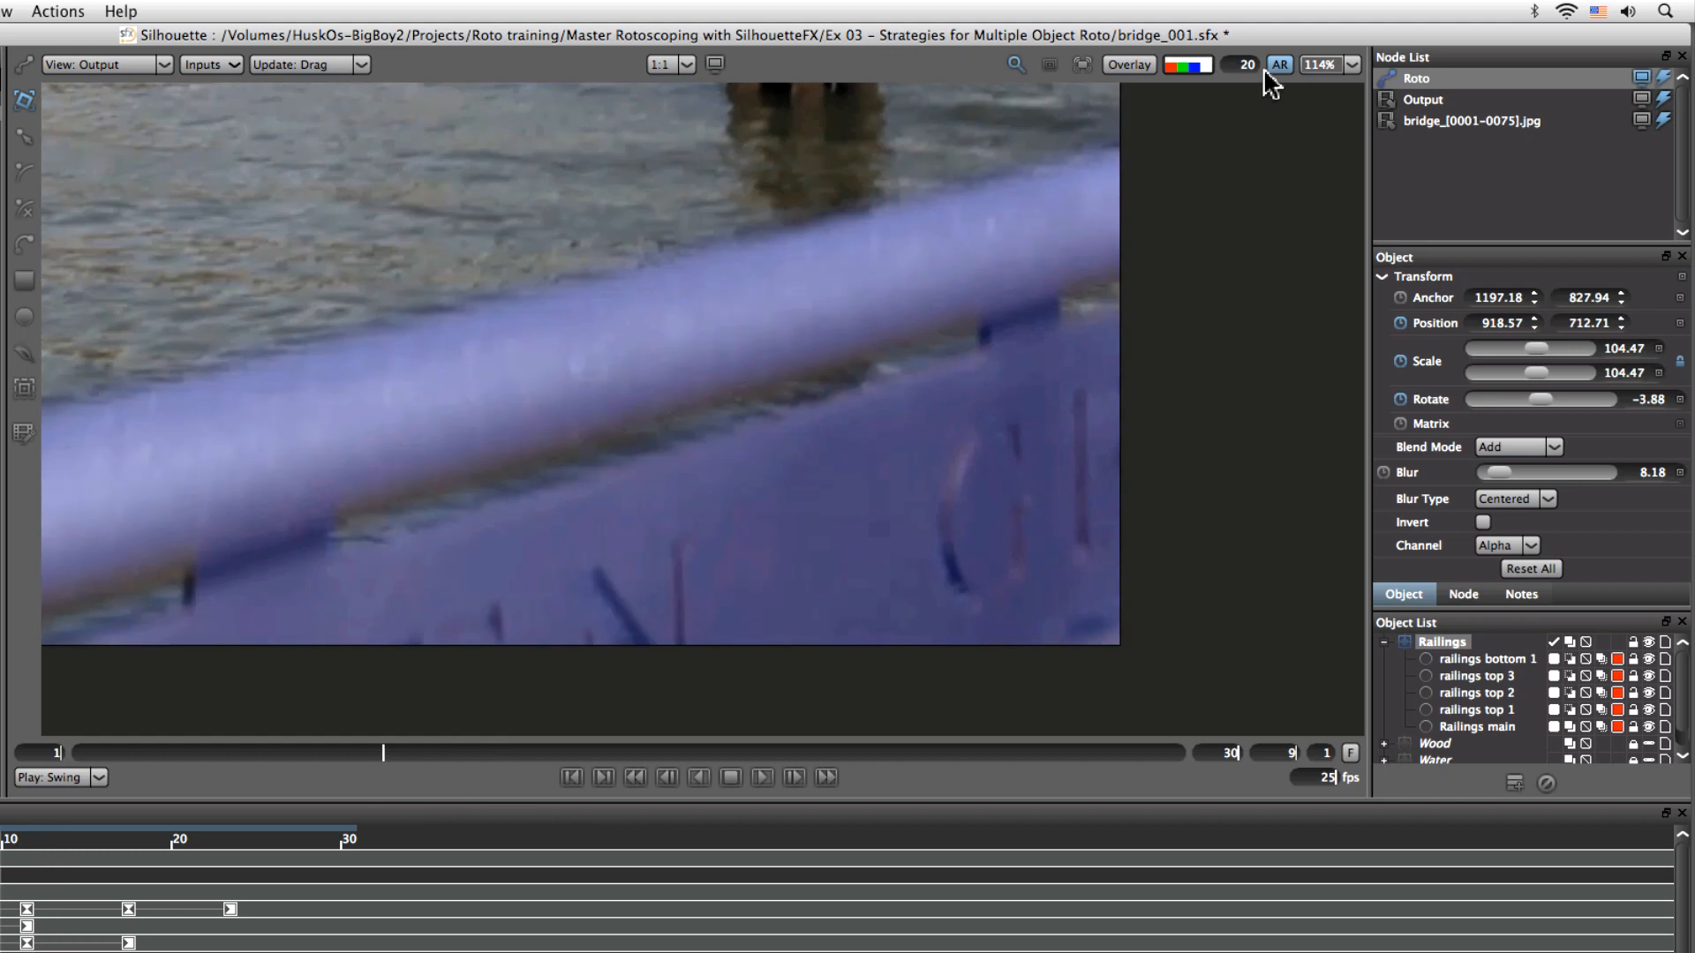
left_click(1208, 66)
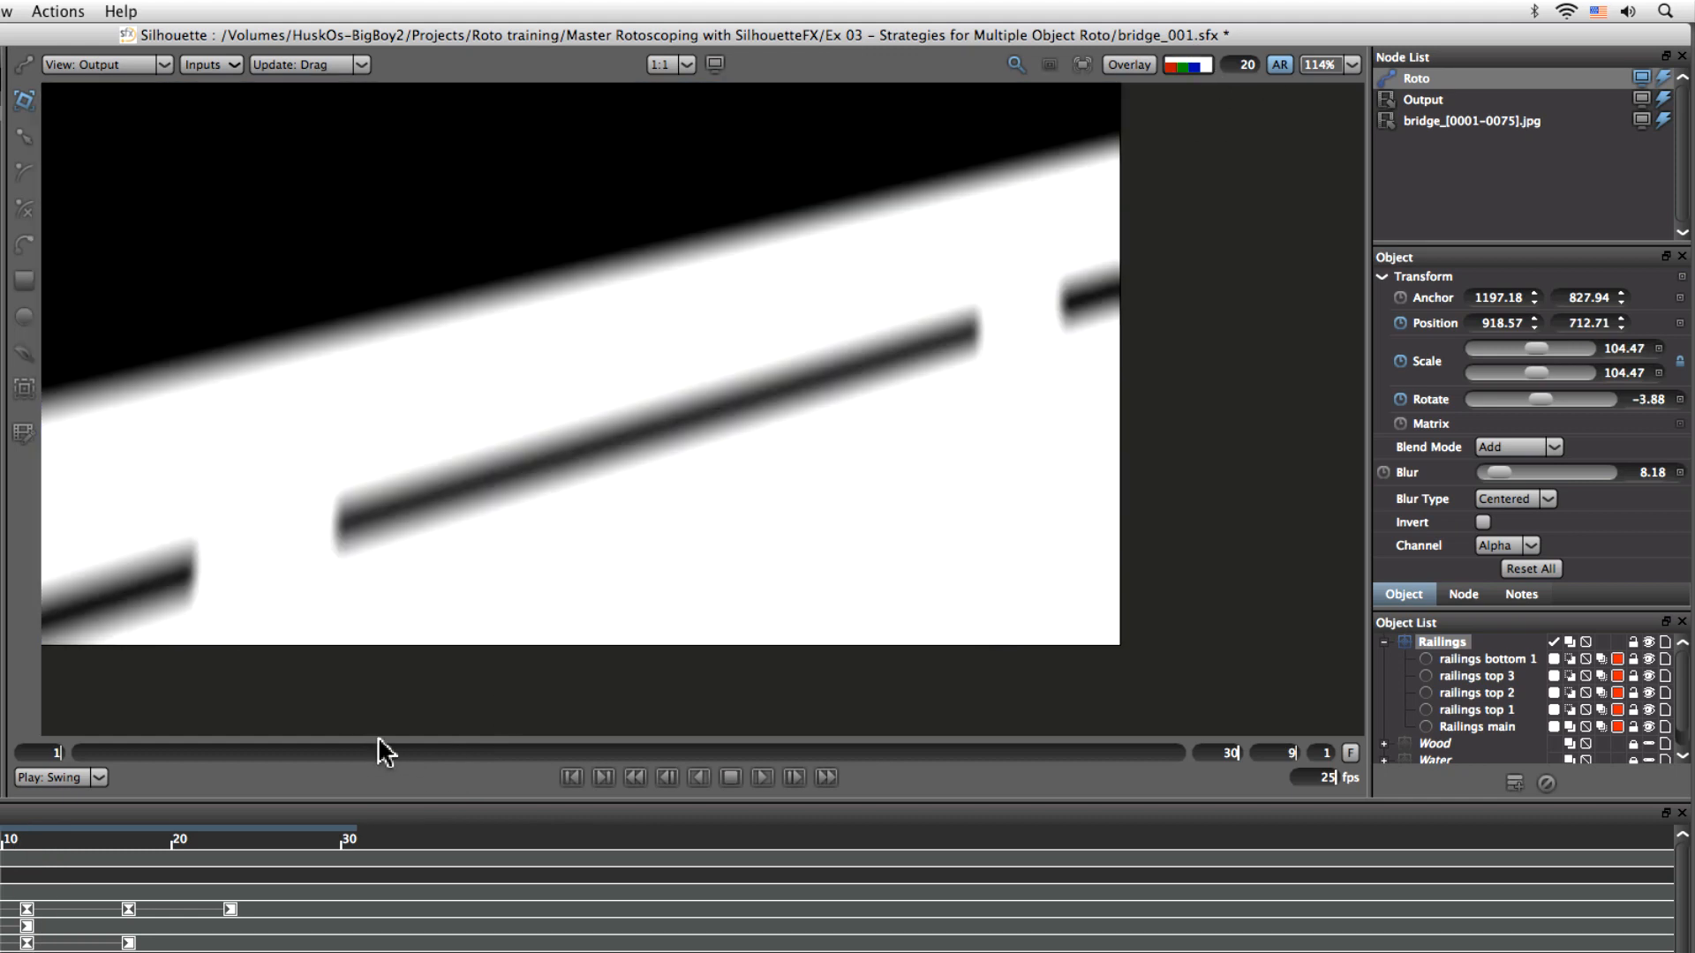
left_click_drag(341, 765, 0, 784)
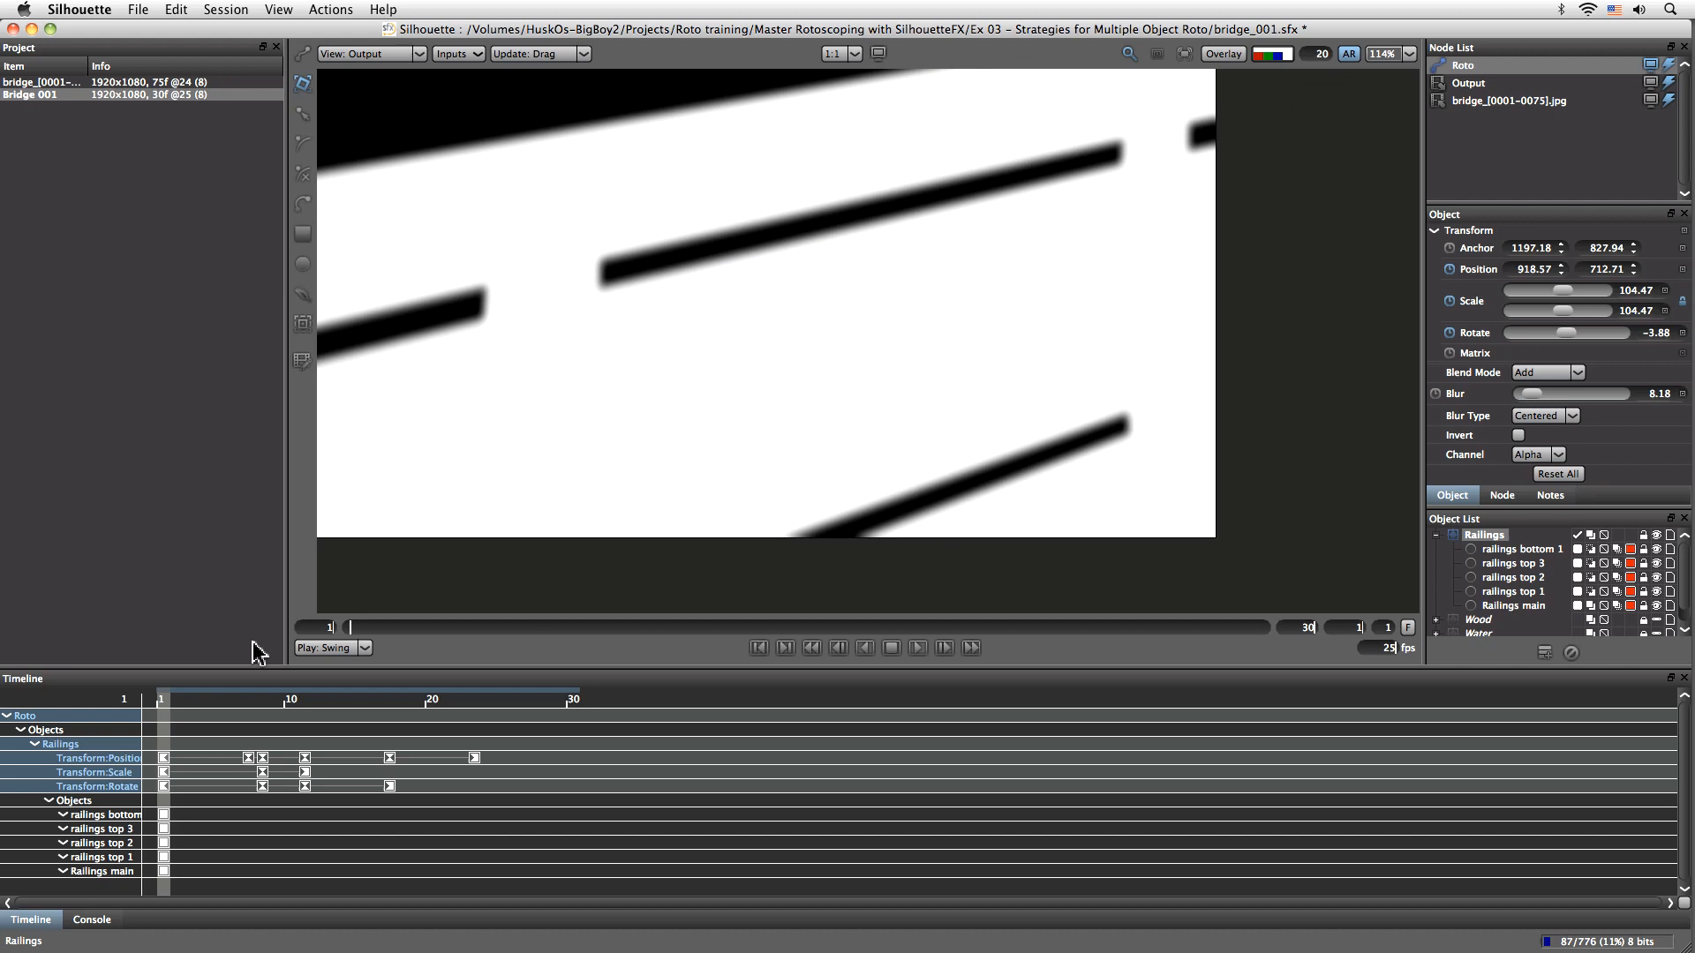
mouse_move(350, 628)
left_mouse_down()
mouse_move(647, 632)
mouse_move(942, 605)
mouse_move(730, 594)
mouse_move(809, 591)
mouse_move(704, 598)
mouse_move(946, 607)
mouse_move(643, 590)
mouse_move(492, 613)
mouse_move(760, 594)
mouse_move(380, 609)
mouse_move(893, 568)
mouse_move(336, 607)
left_mouse_up()
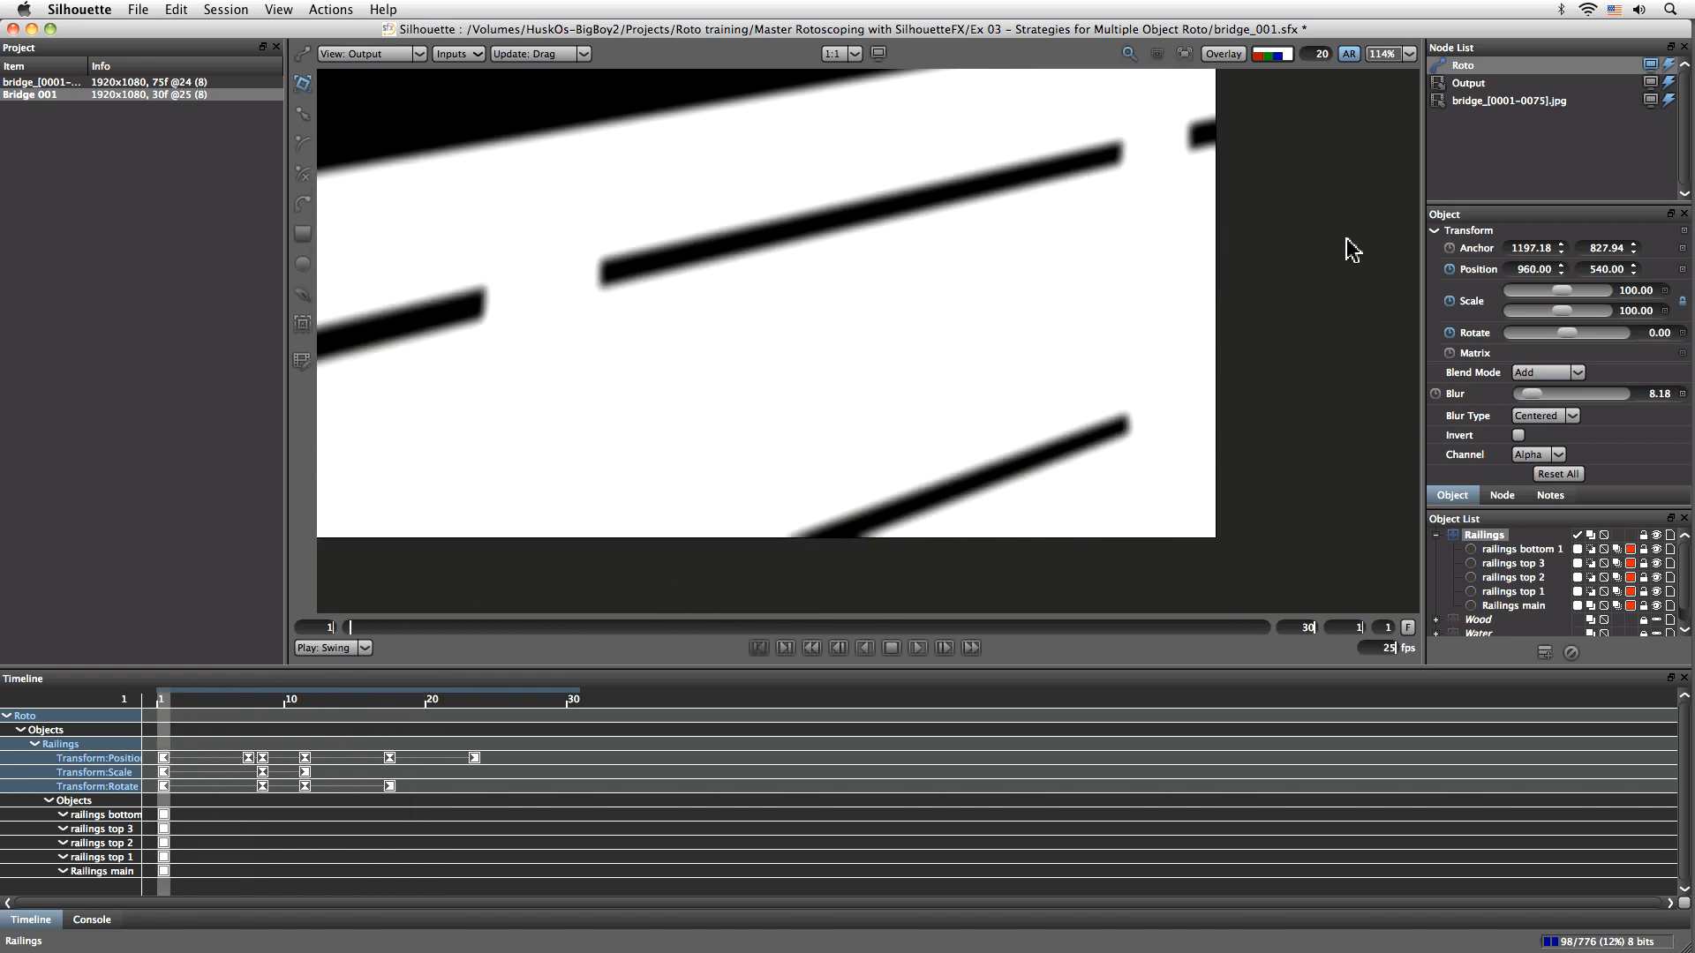
key("f")
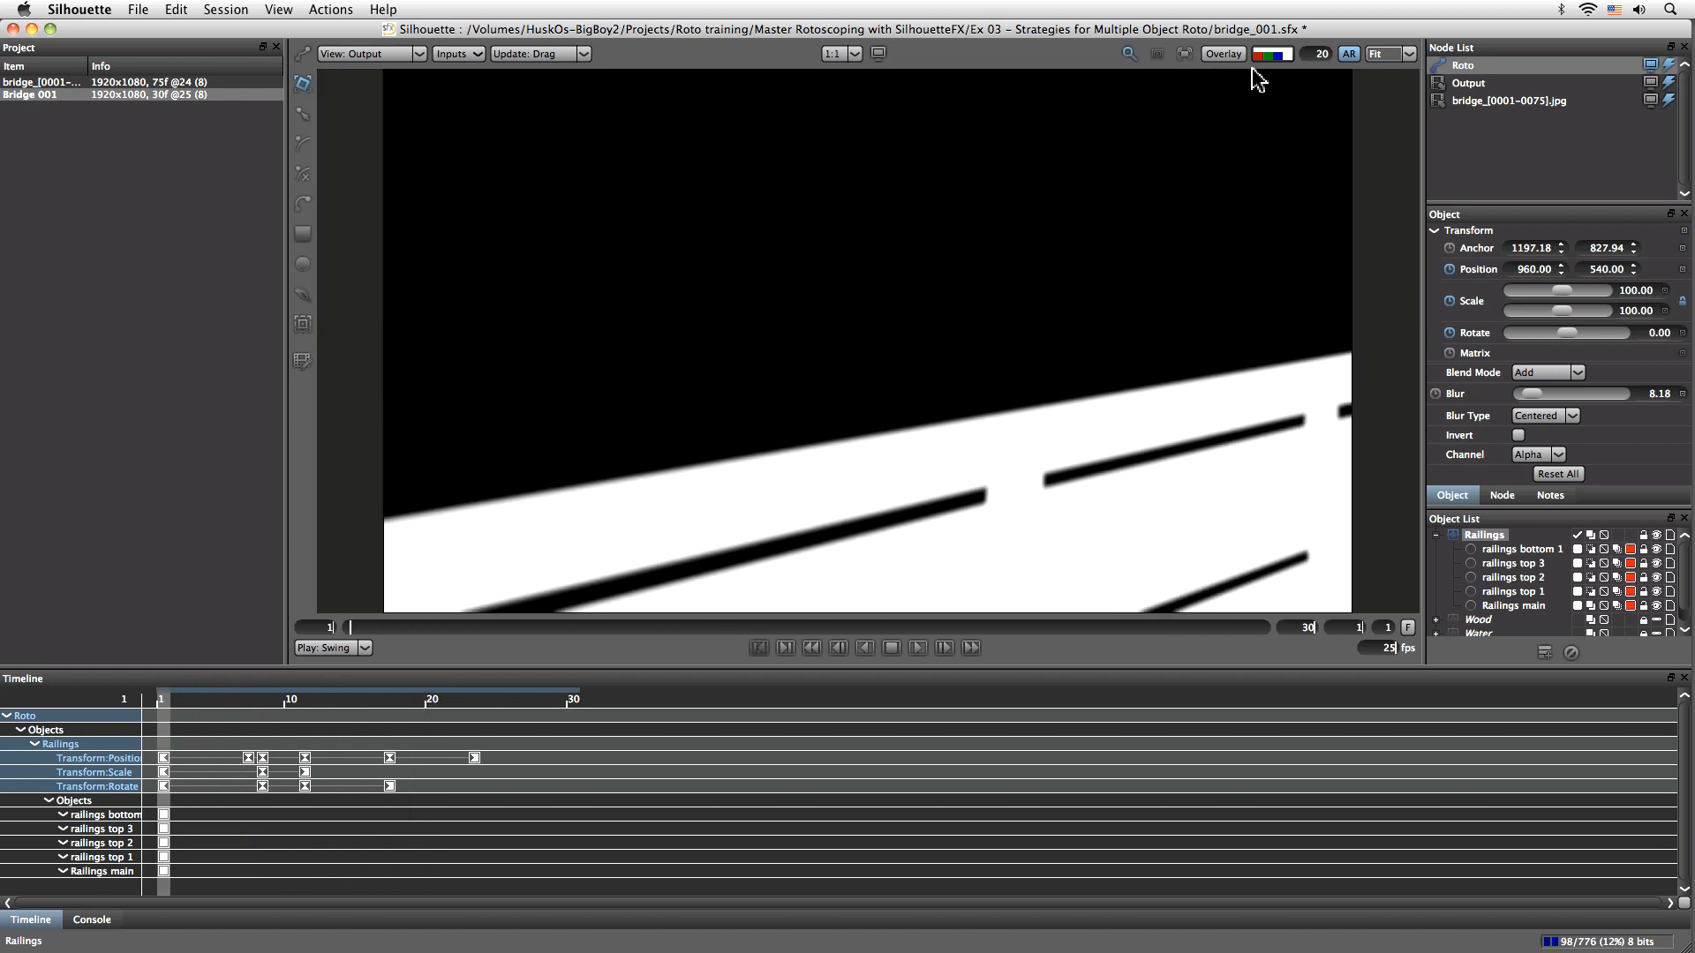
left_click(1286, 58)
left_click(1287, 57)
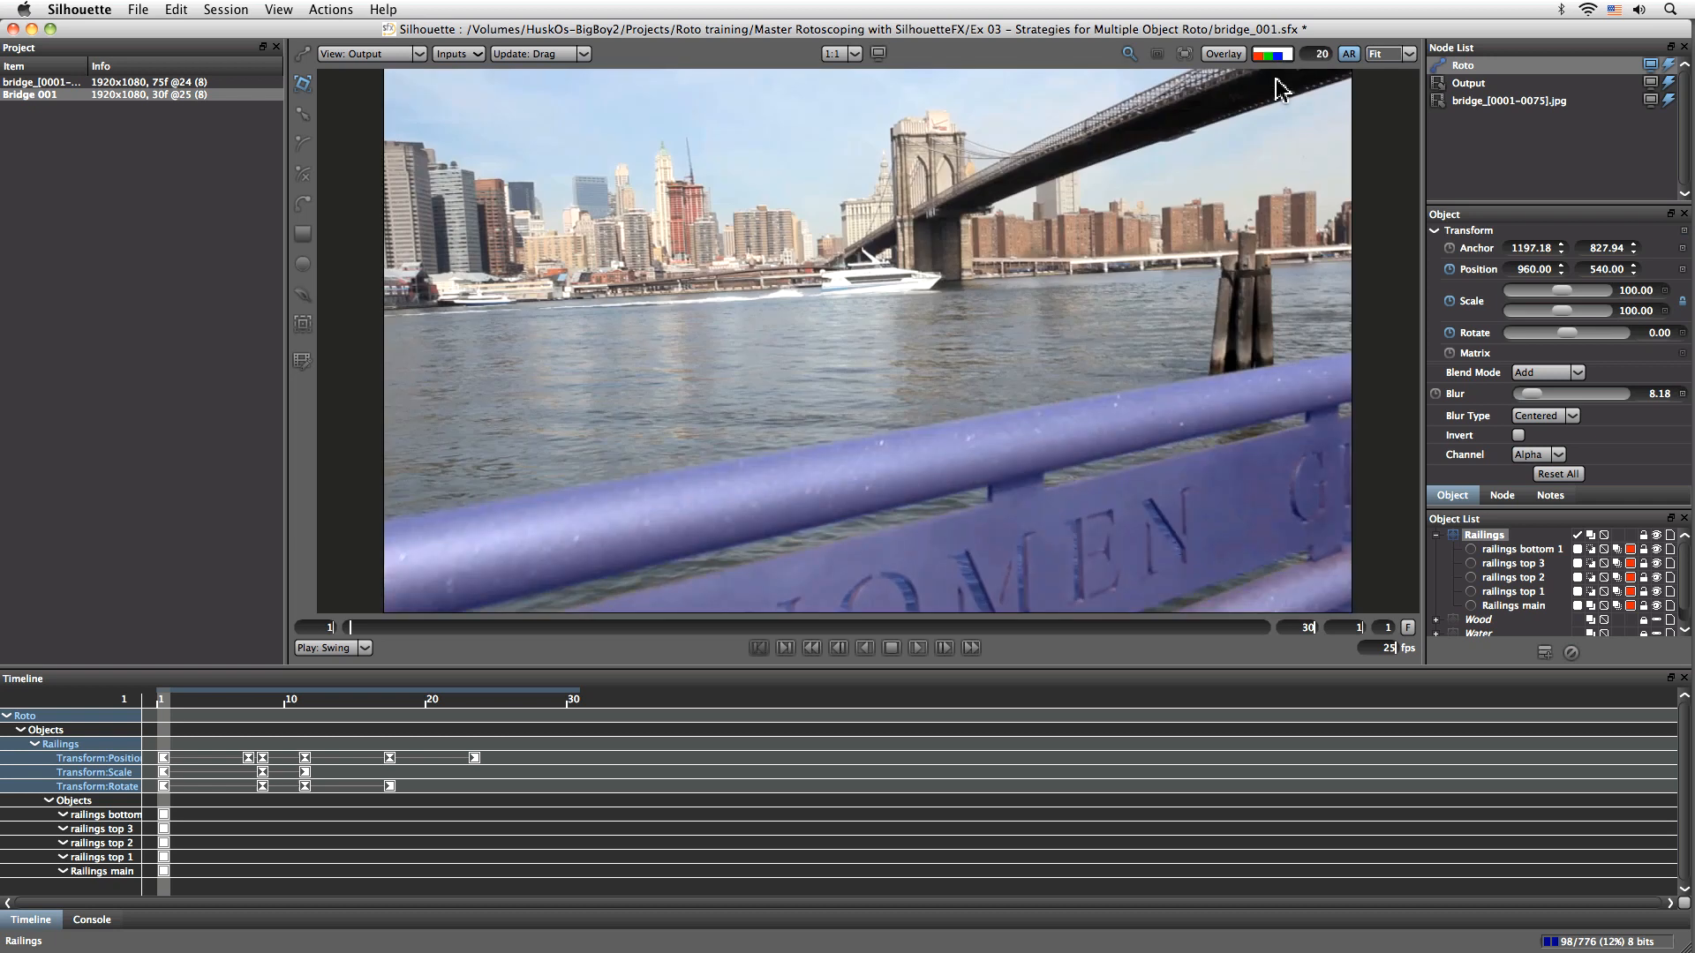
Collapse the Railings layer and examine it in the Composite, Foreground and Output views, ending on the Output alpha matte
left_click(1437, 535)
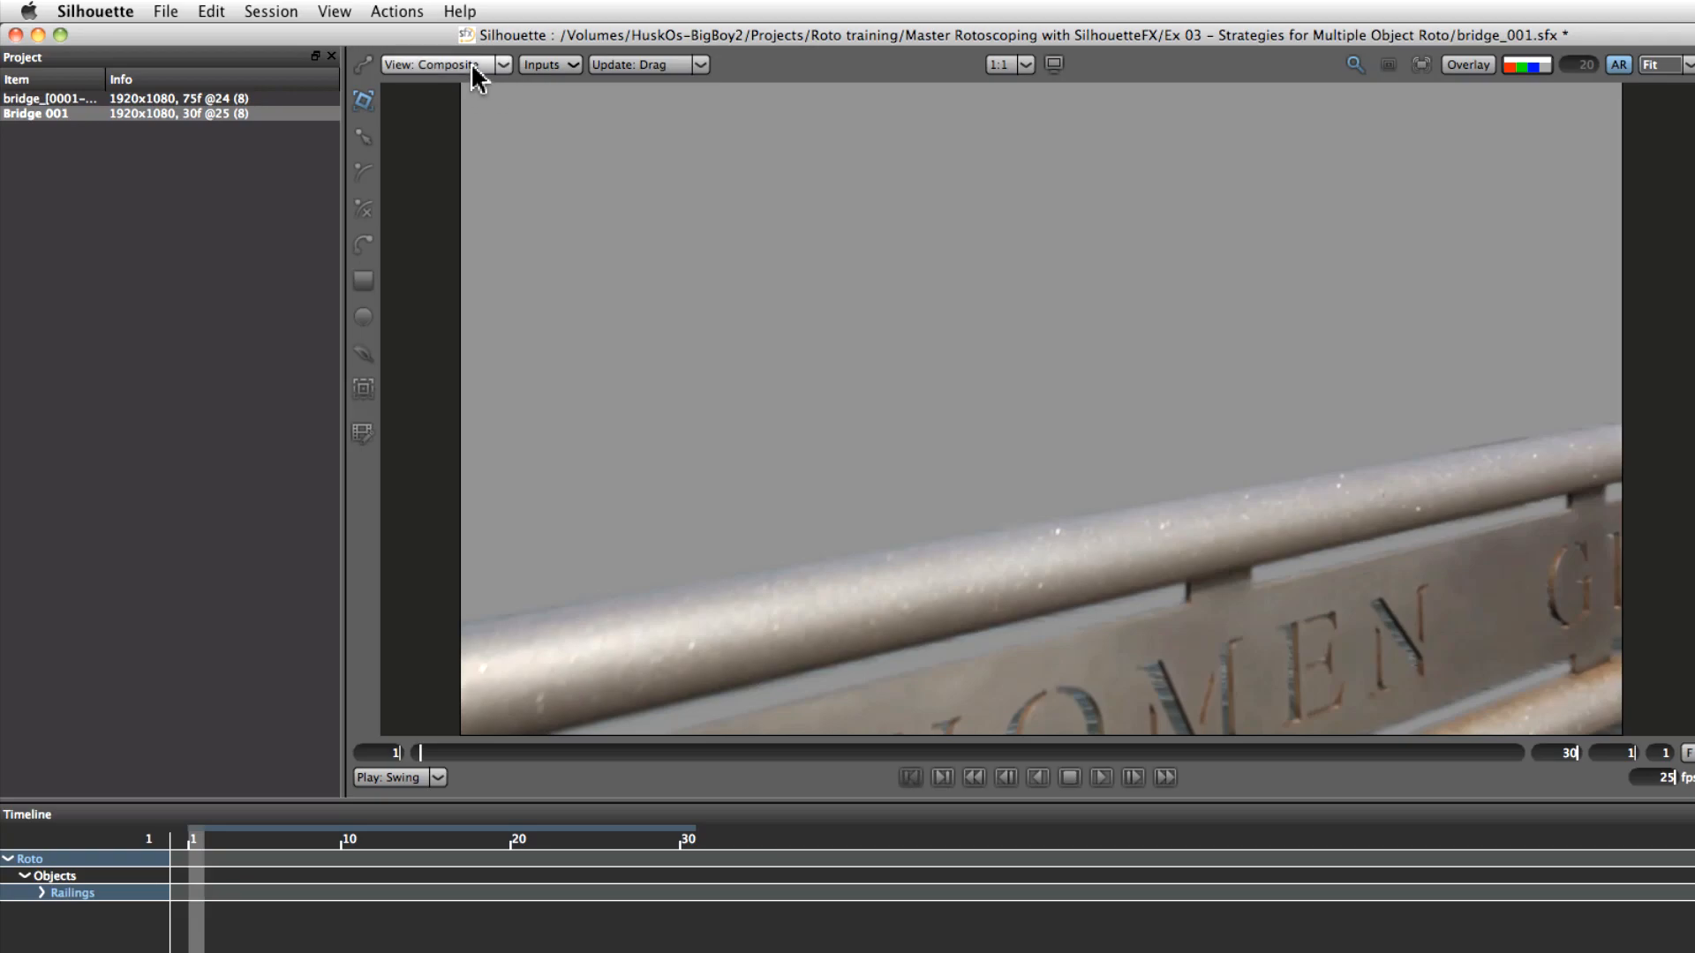
left_click(395, 59)
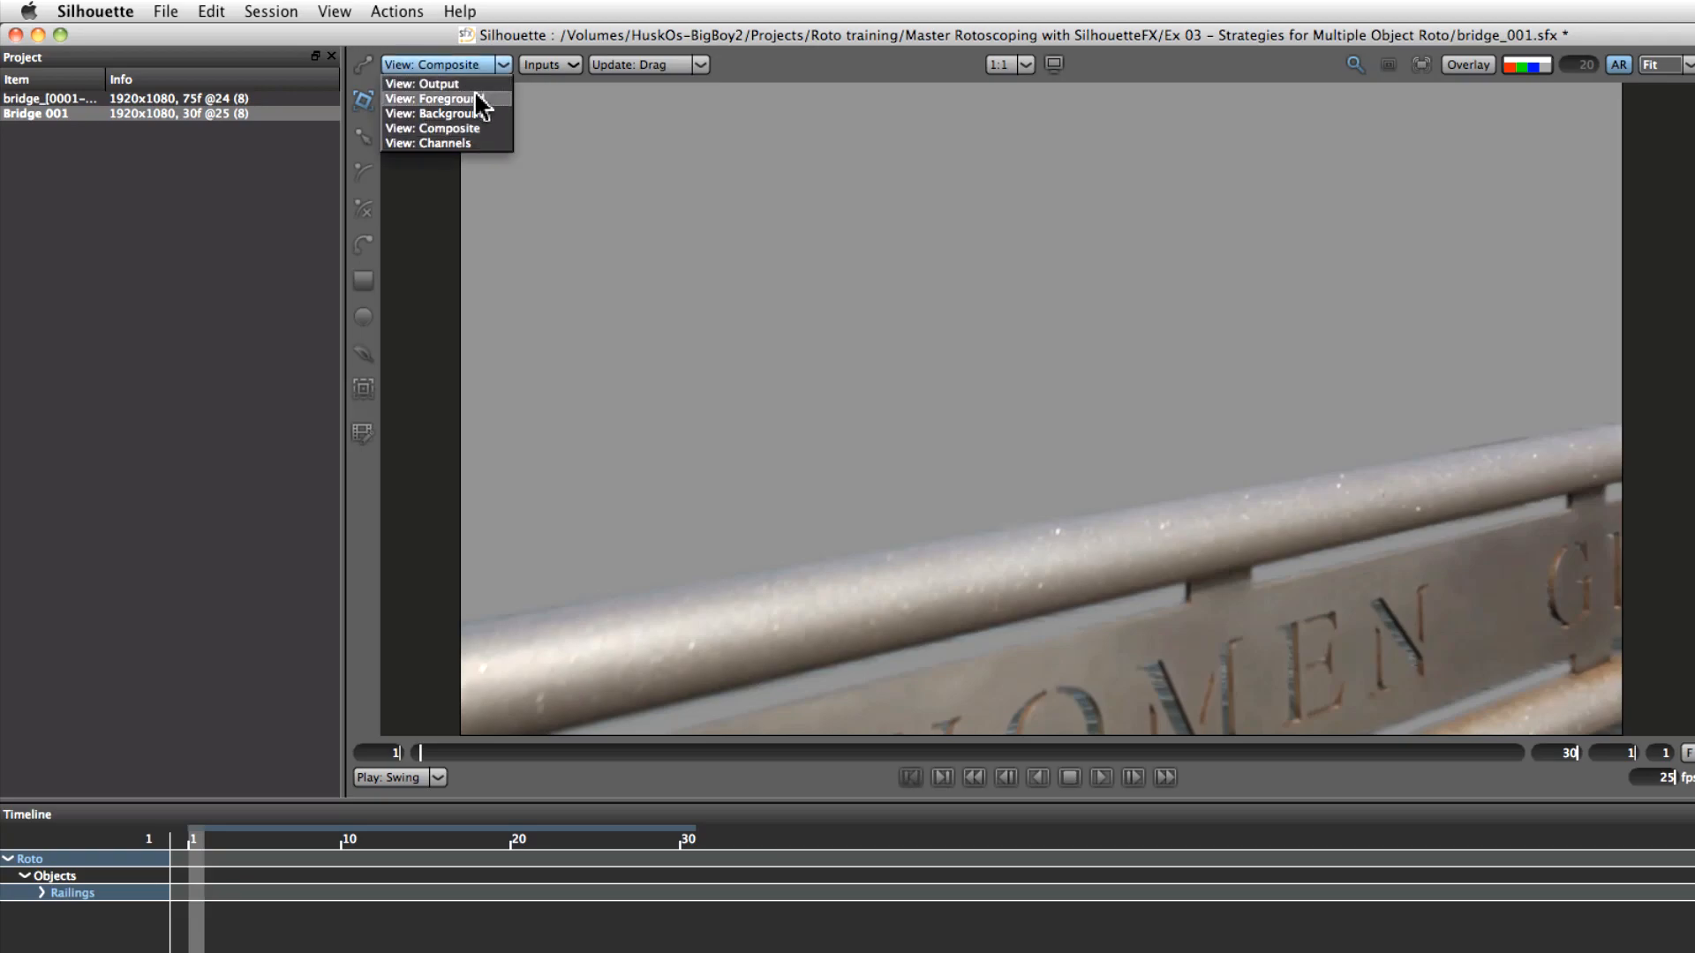
left_click(474, 102)
left_click(483, 67)
left_click(480, 83)
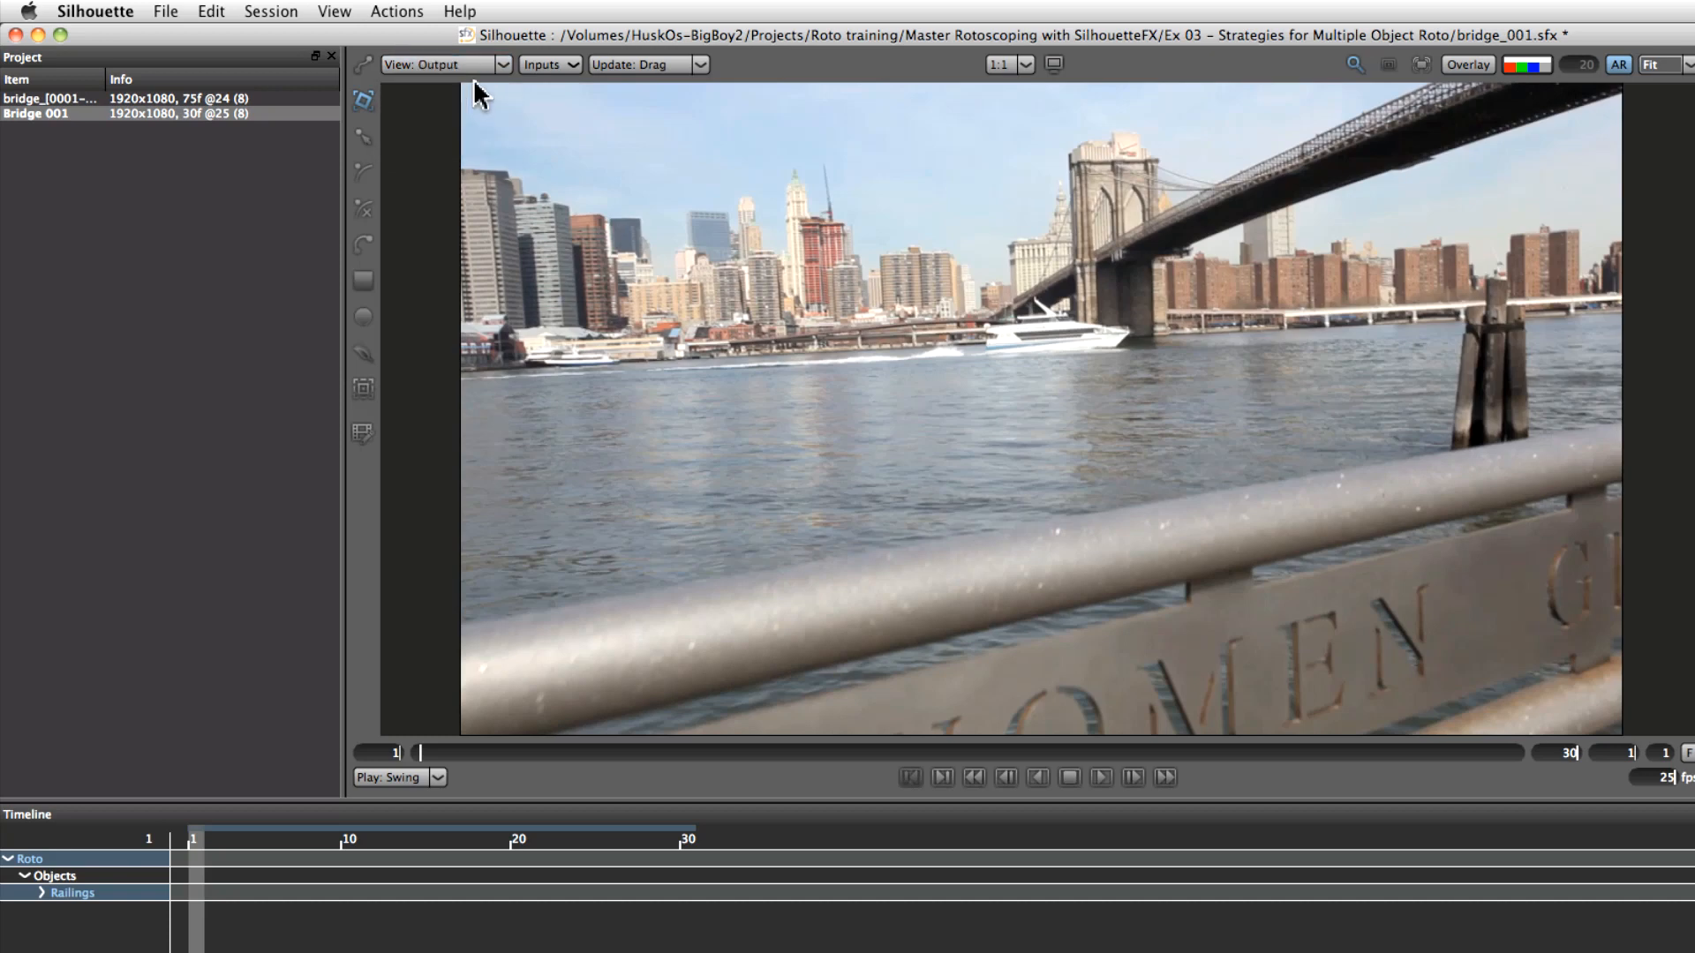
left_click(1537, 66)
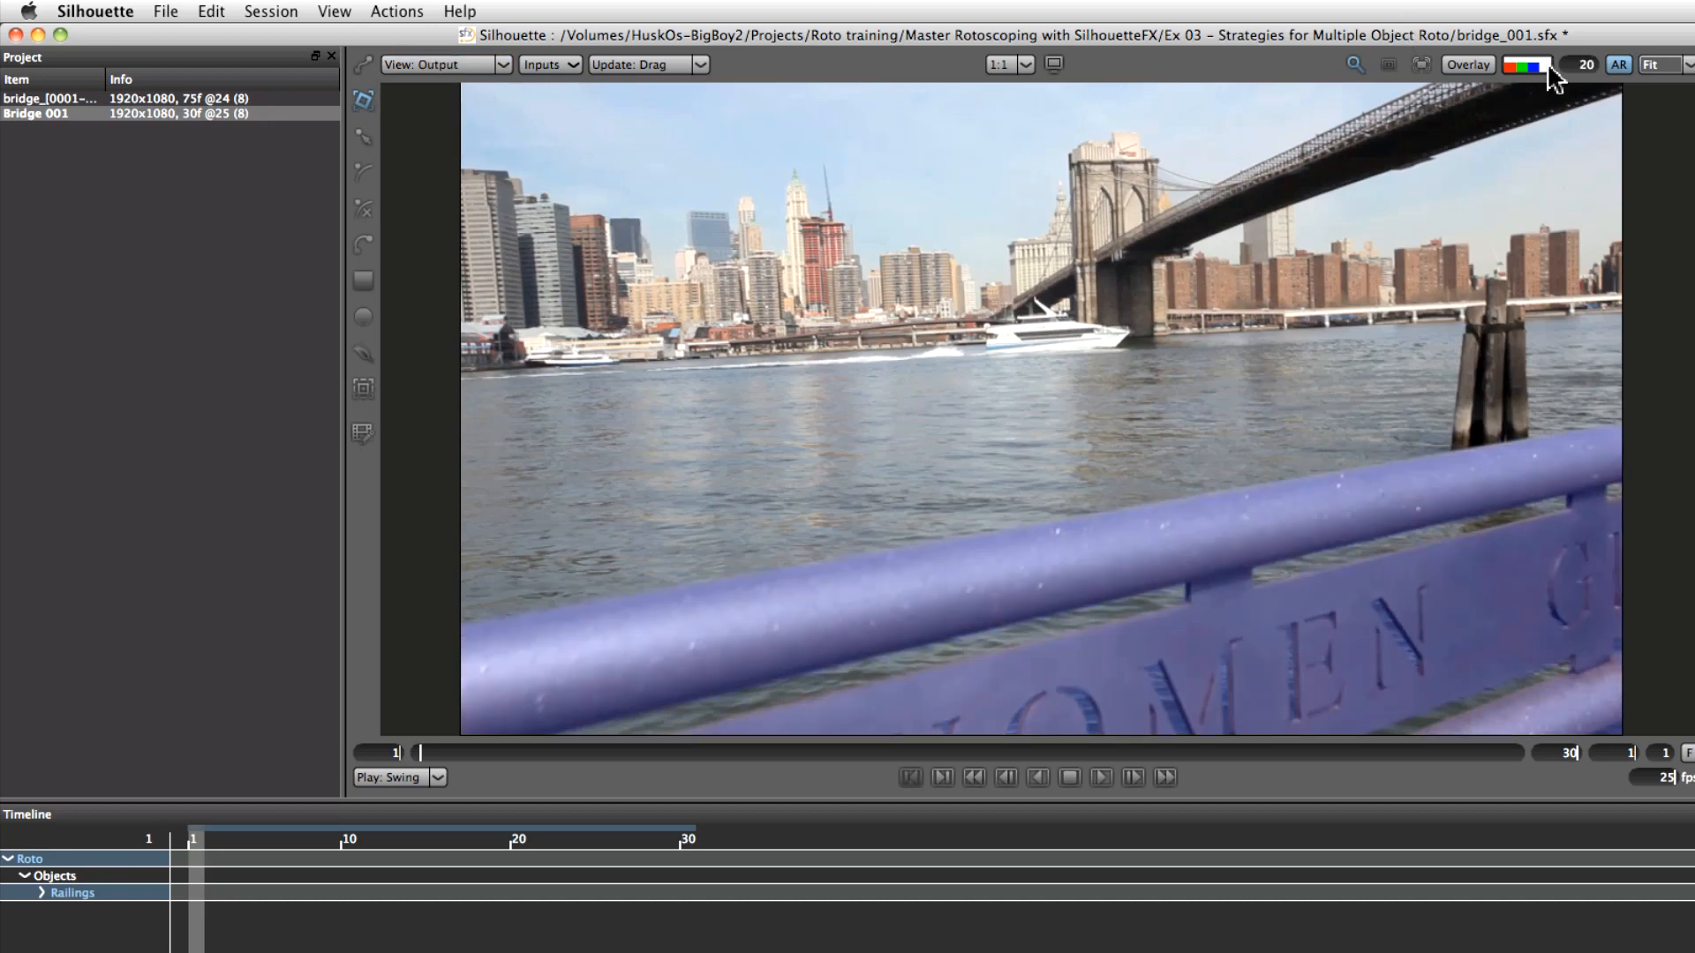
left_click(1540, 71)
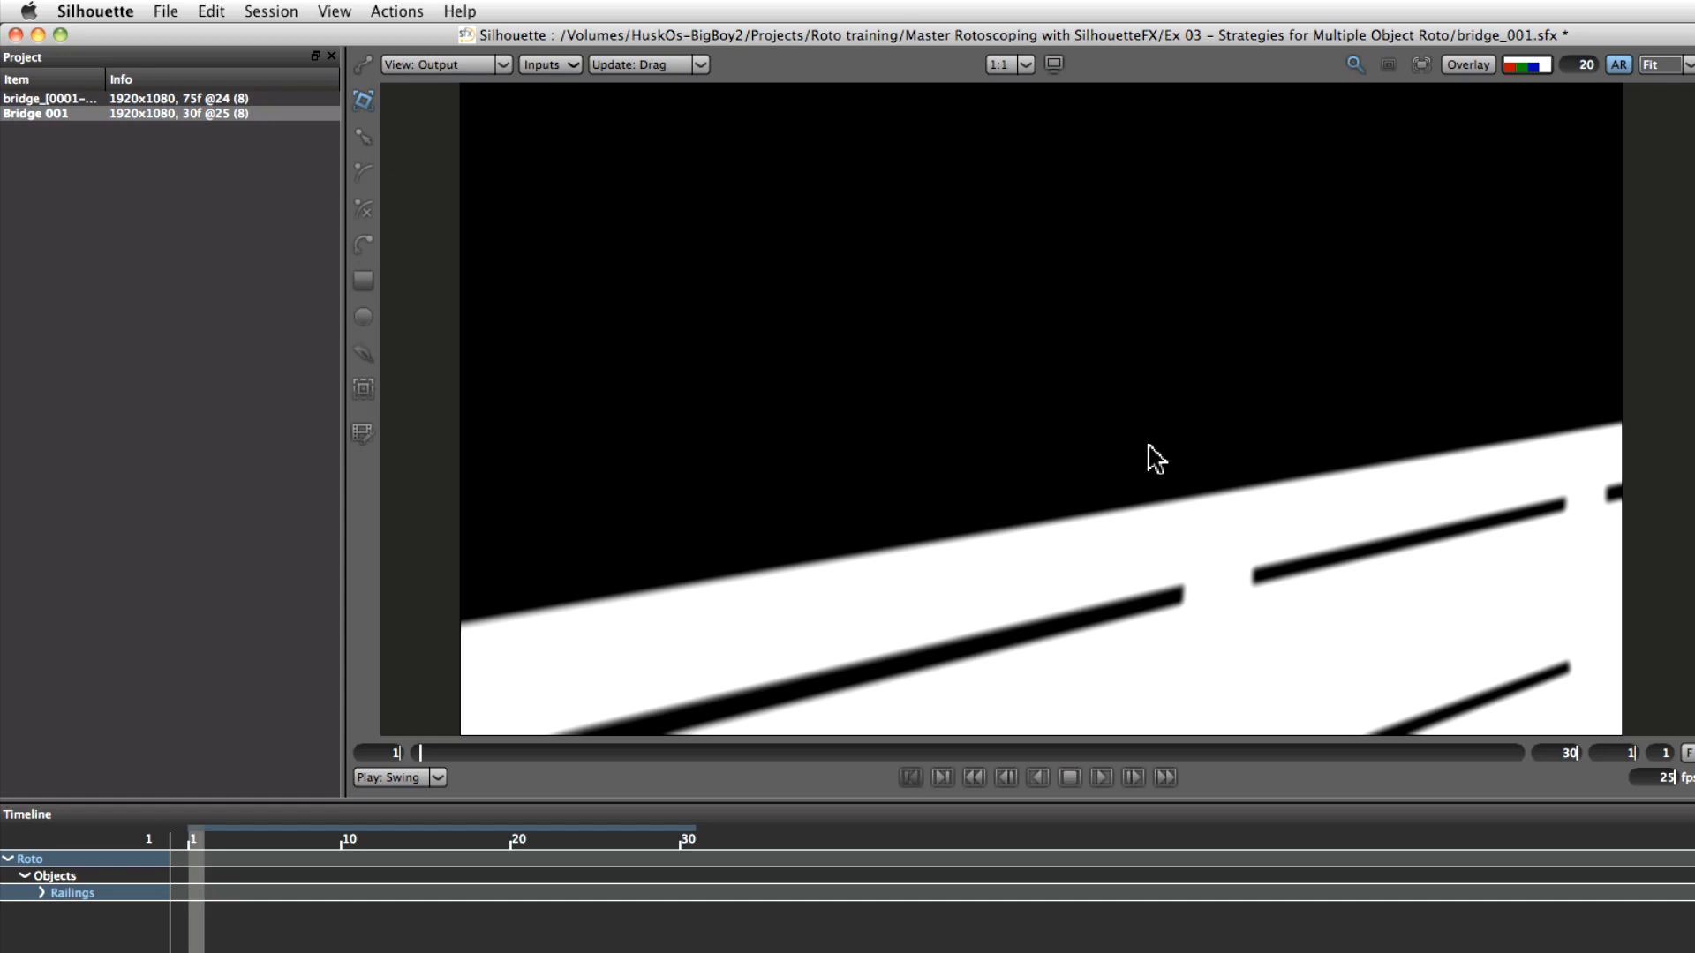
Open the render options for the active node and set the output format to JPEG with quality 90
left_click(394, 12)
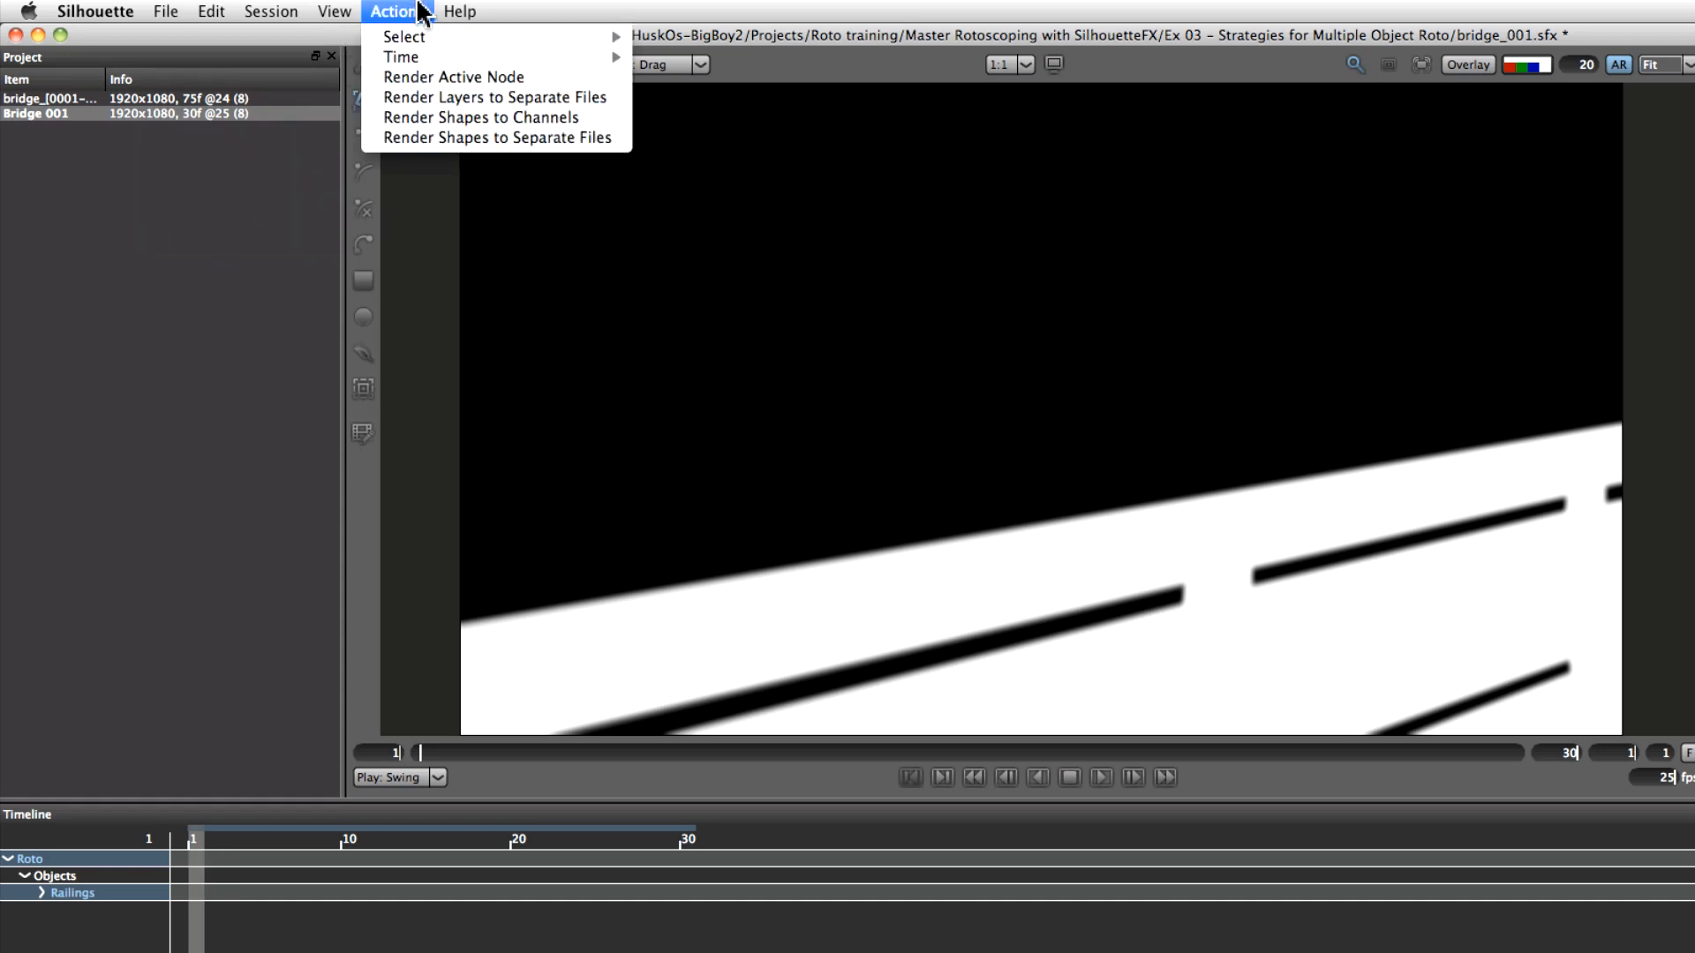
left_click(609, 77)
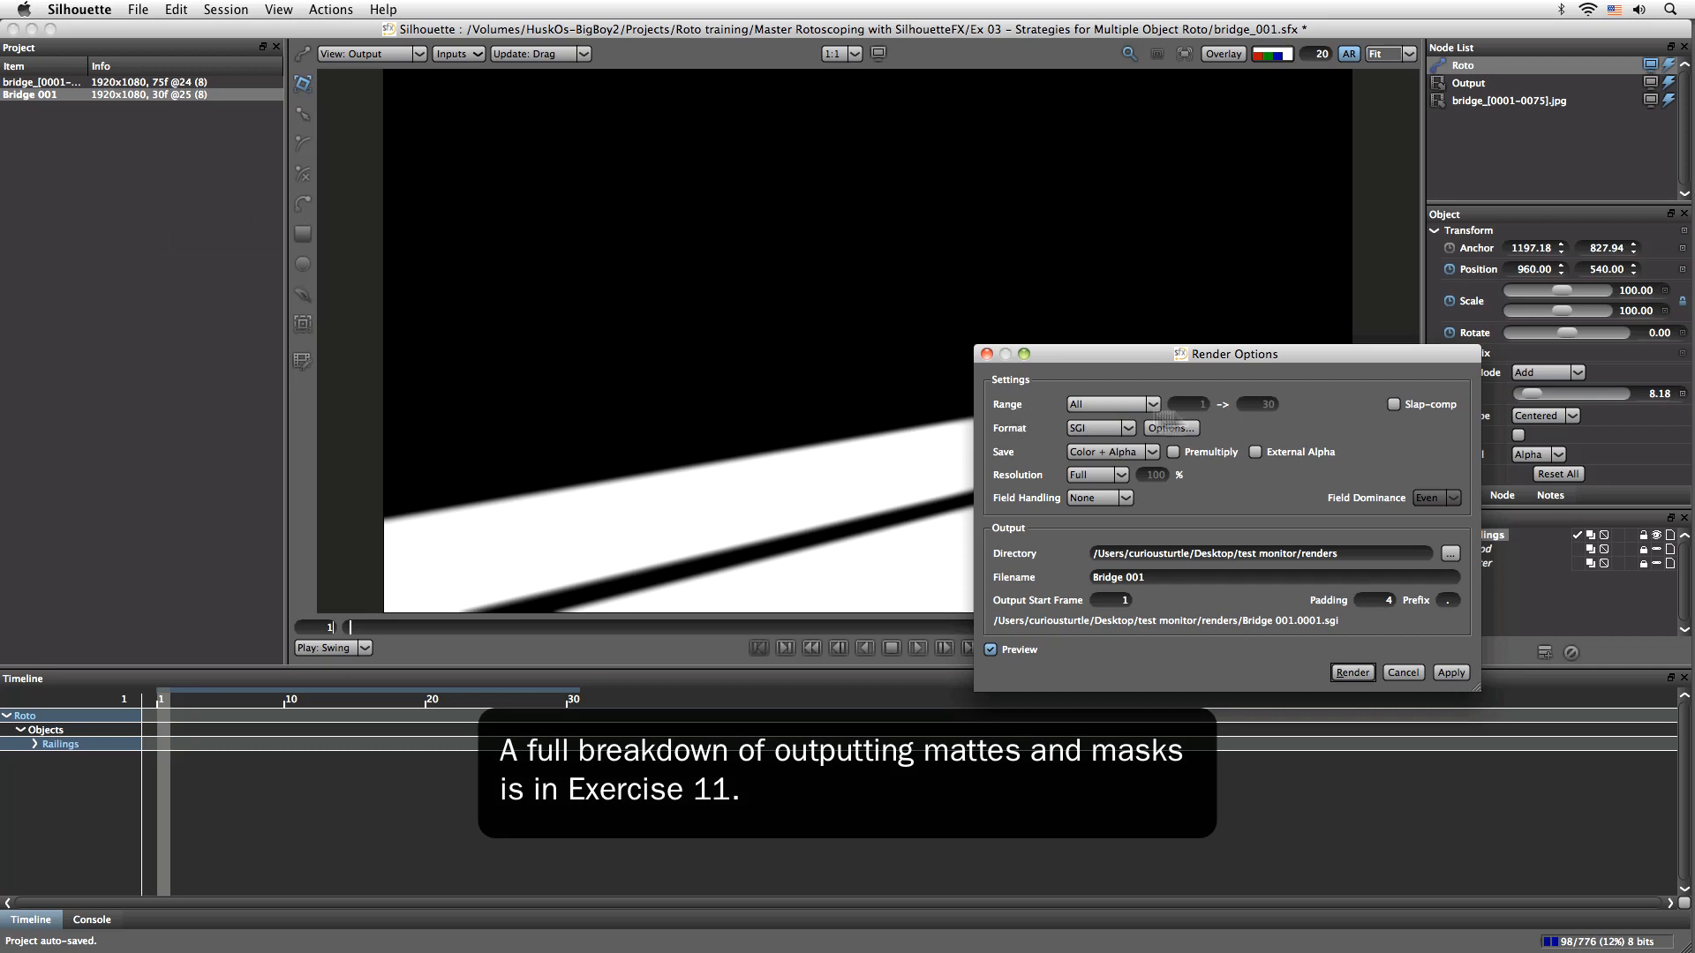
left_click(1394, 404)
left_click(1394, 404)
left_click(1127, 428)
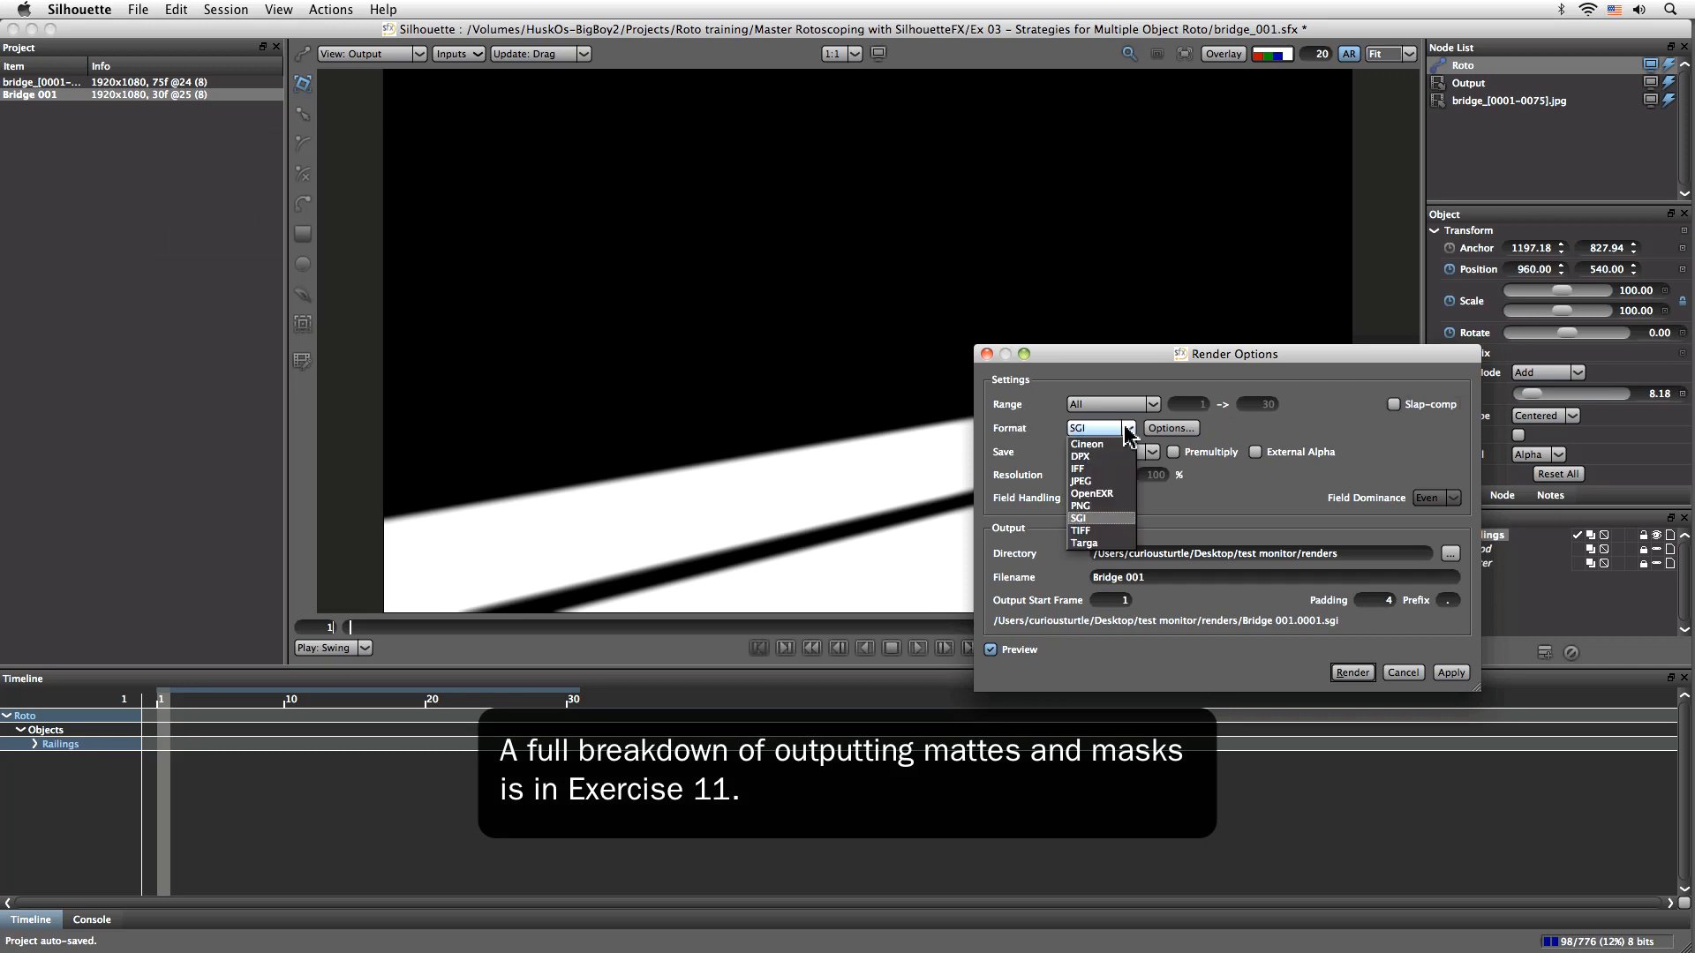
left_click(1114, 484)
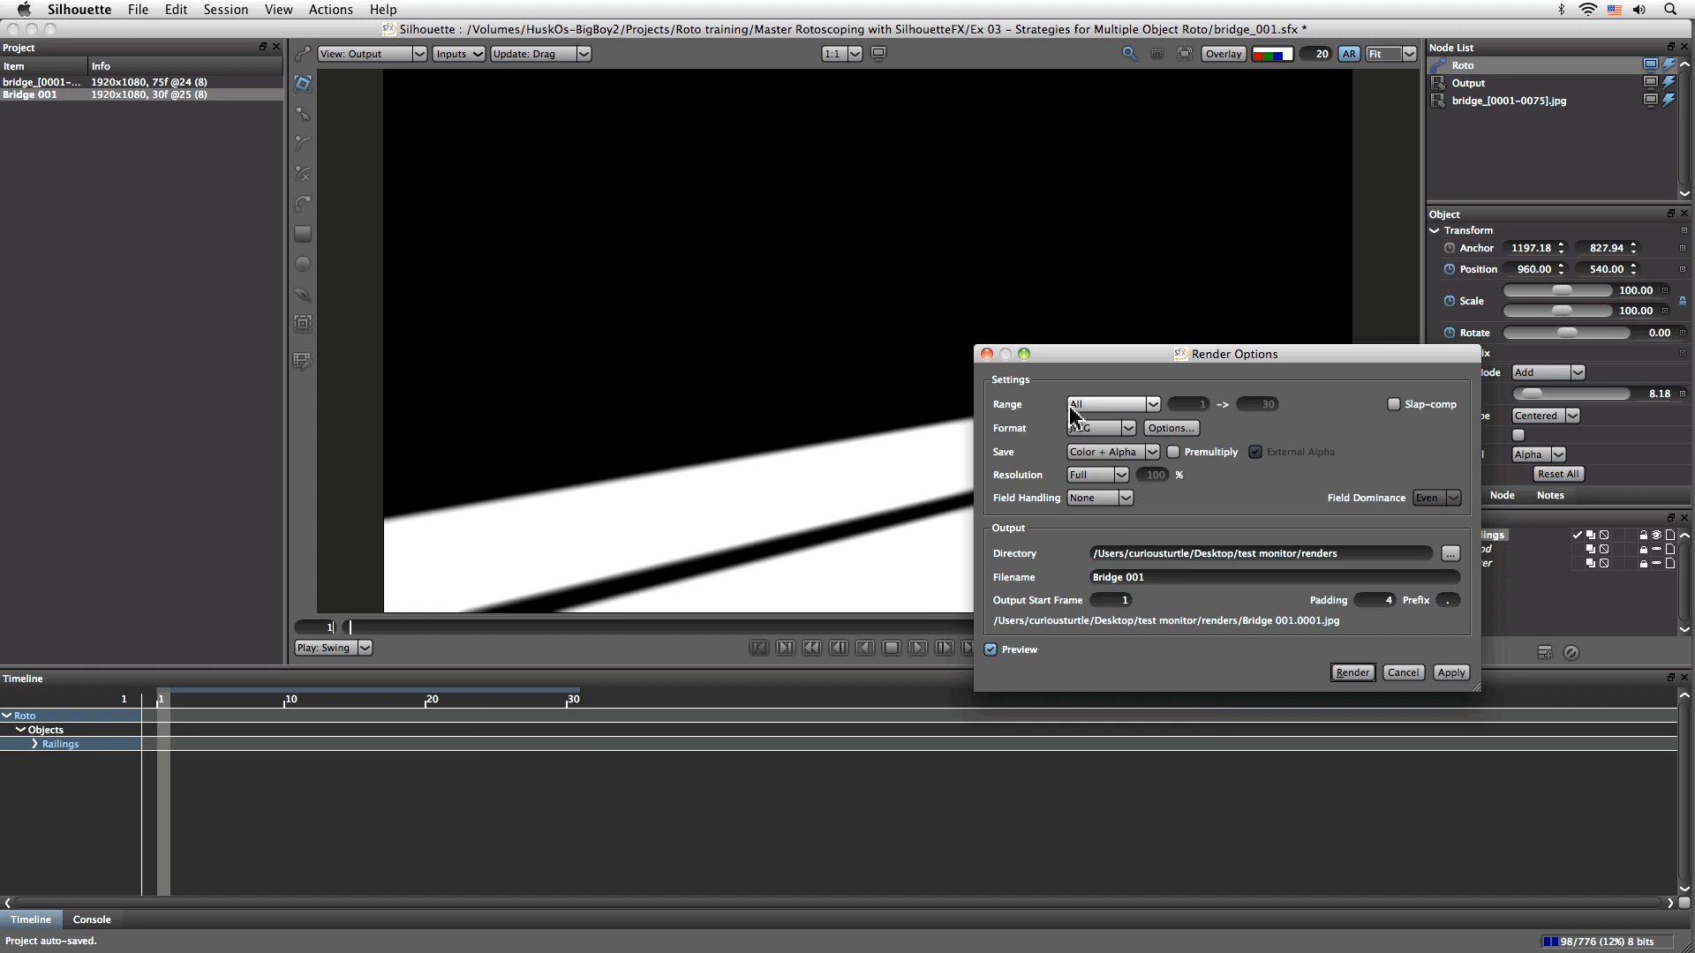
left_click(1170, 428)
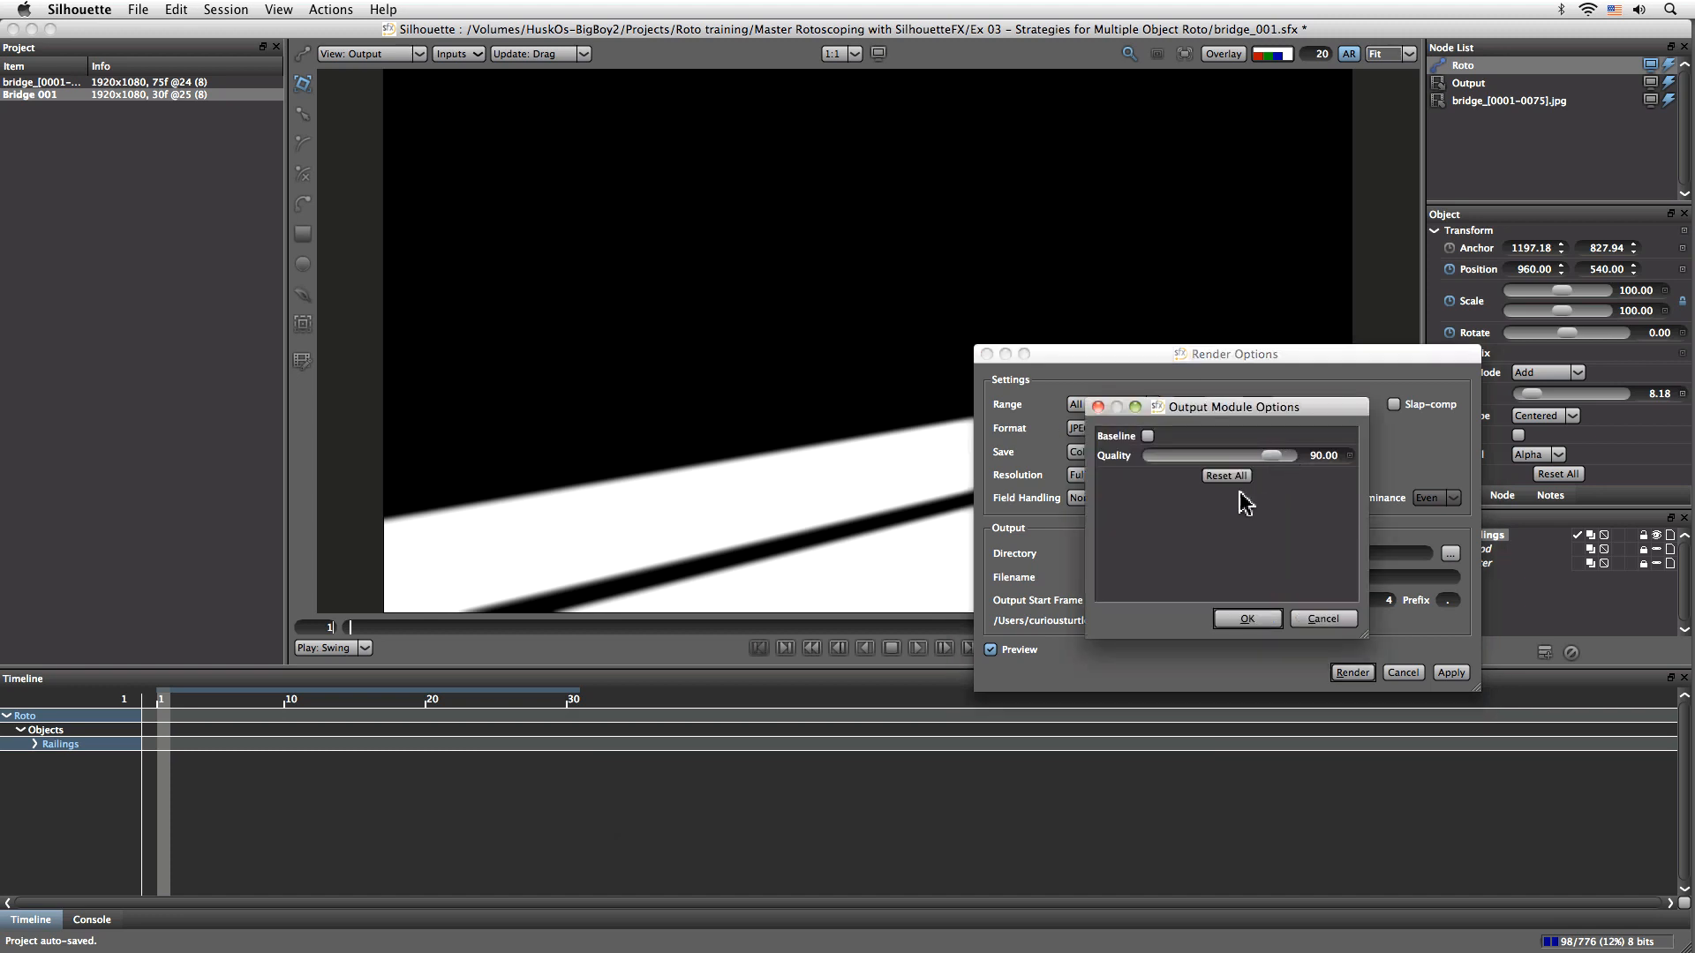
left_click(1248, 618)
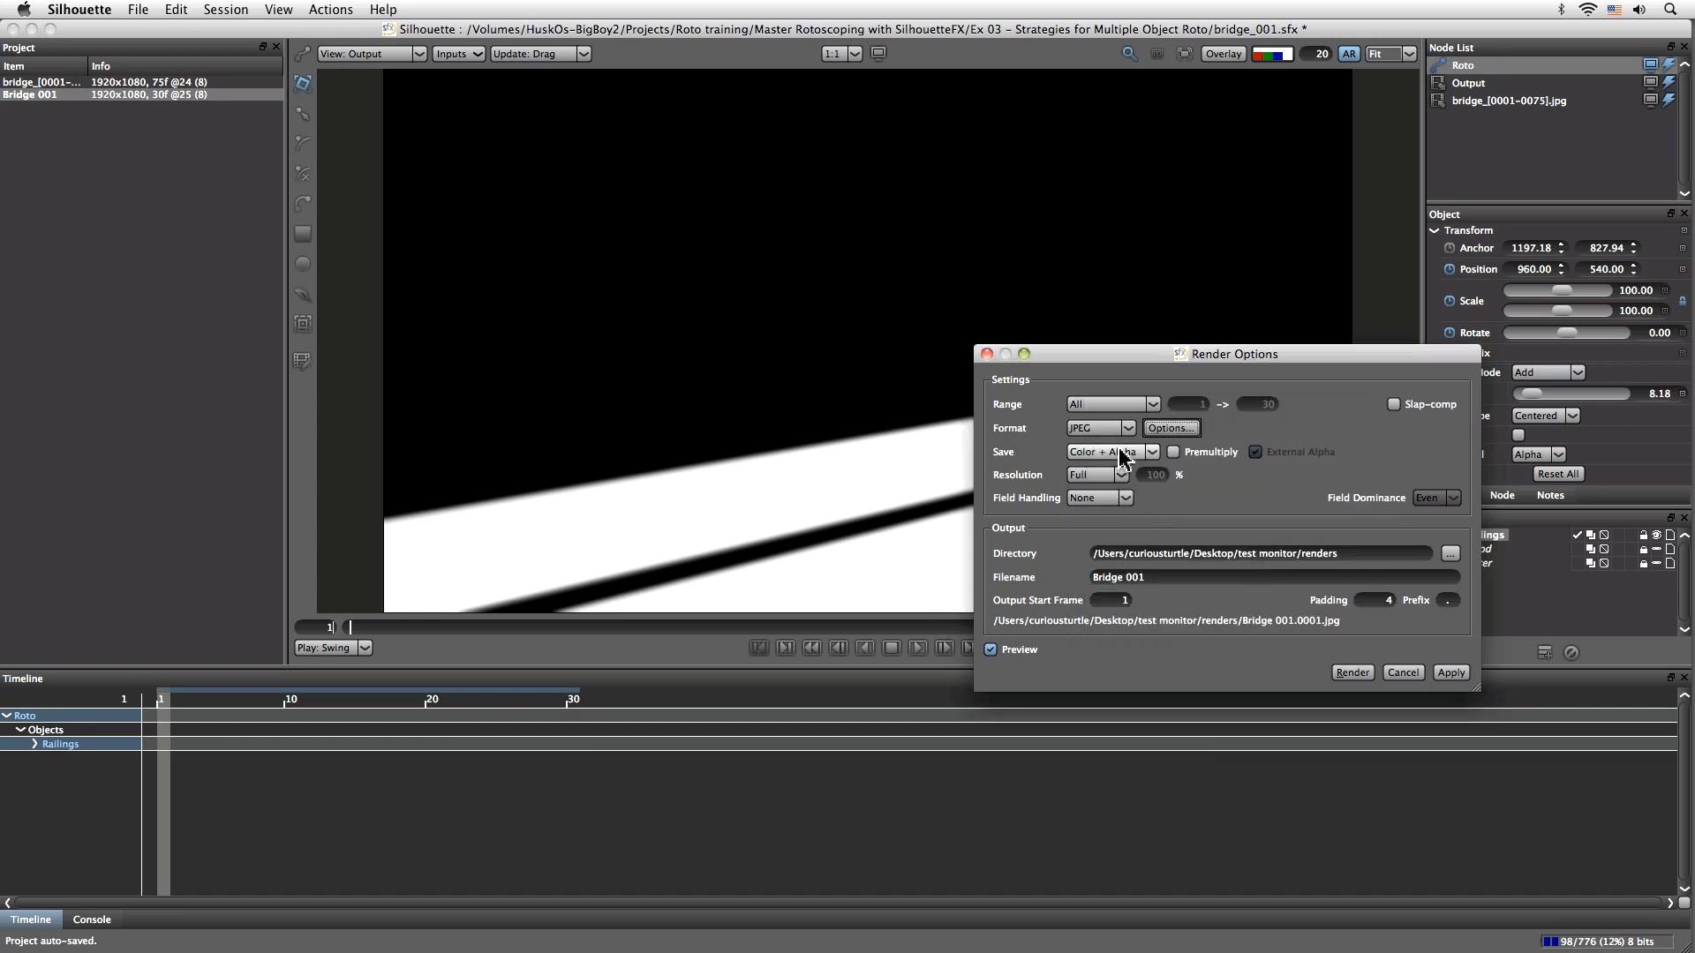
Set the render to save Alpha Only and choose the Renders out folder as the output directory
left_click(1152, 452)
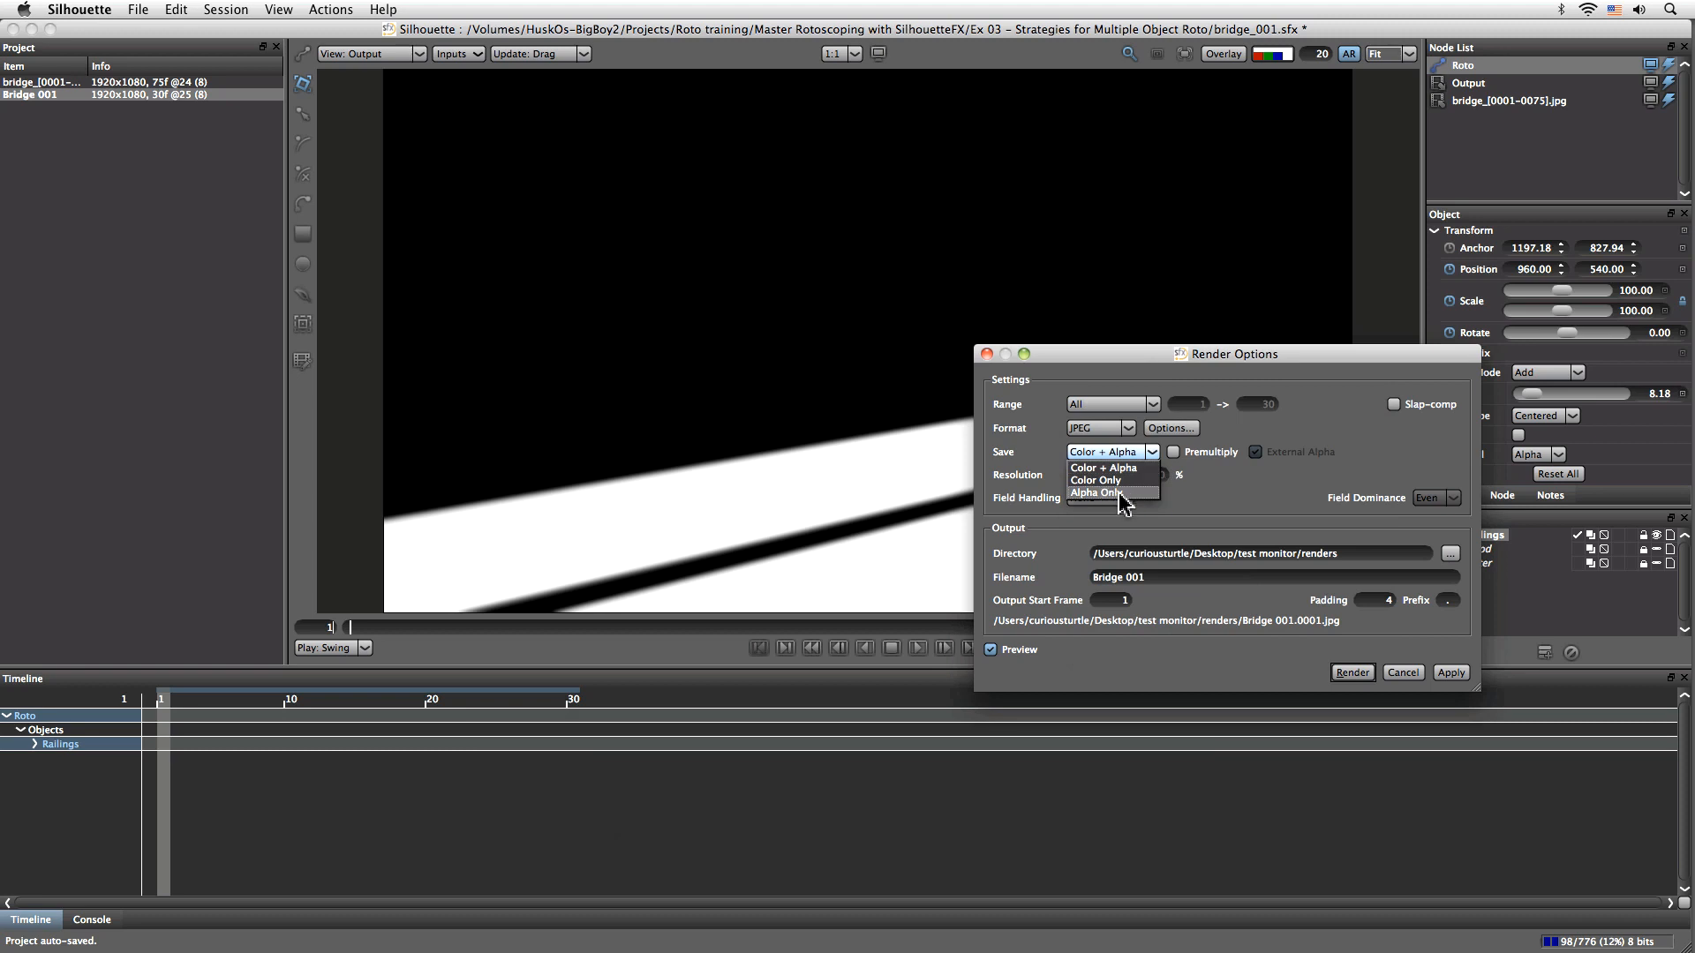
left_click(1119, 495)
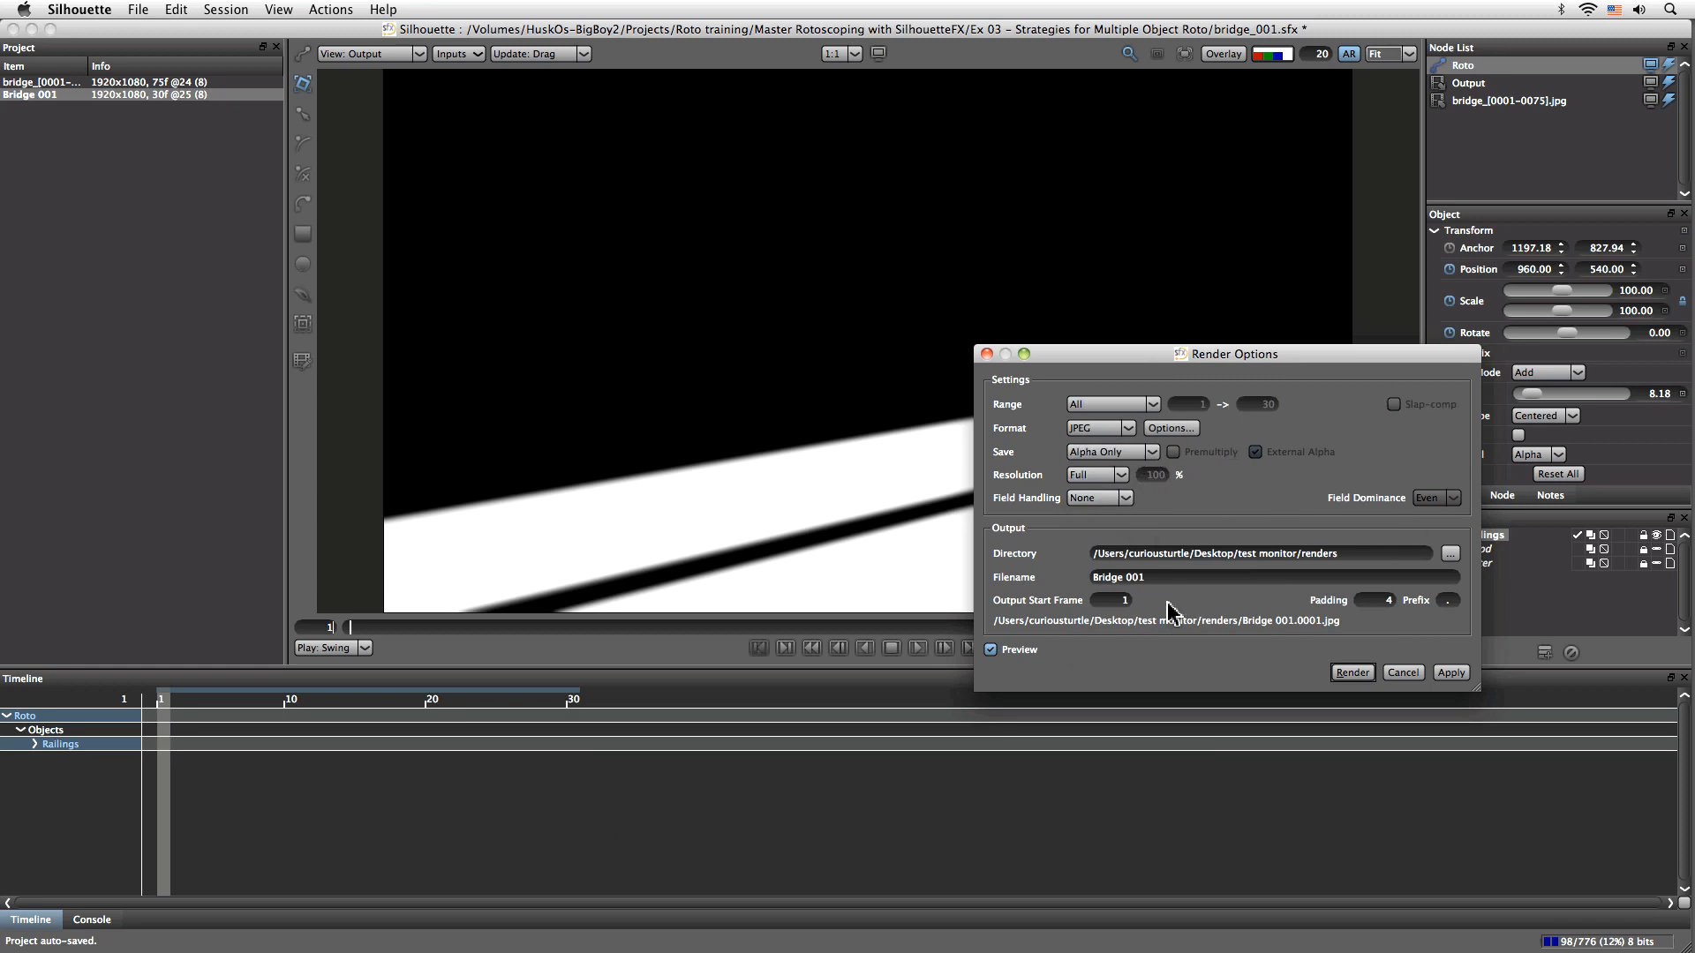
left_click_drag(1215, 357, 862, 378)
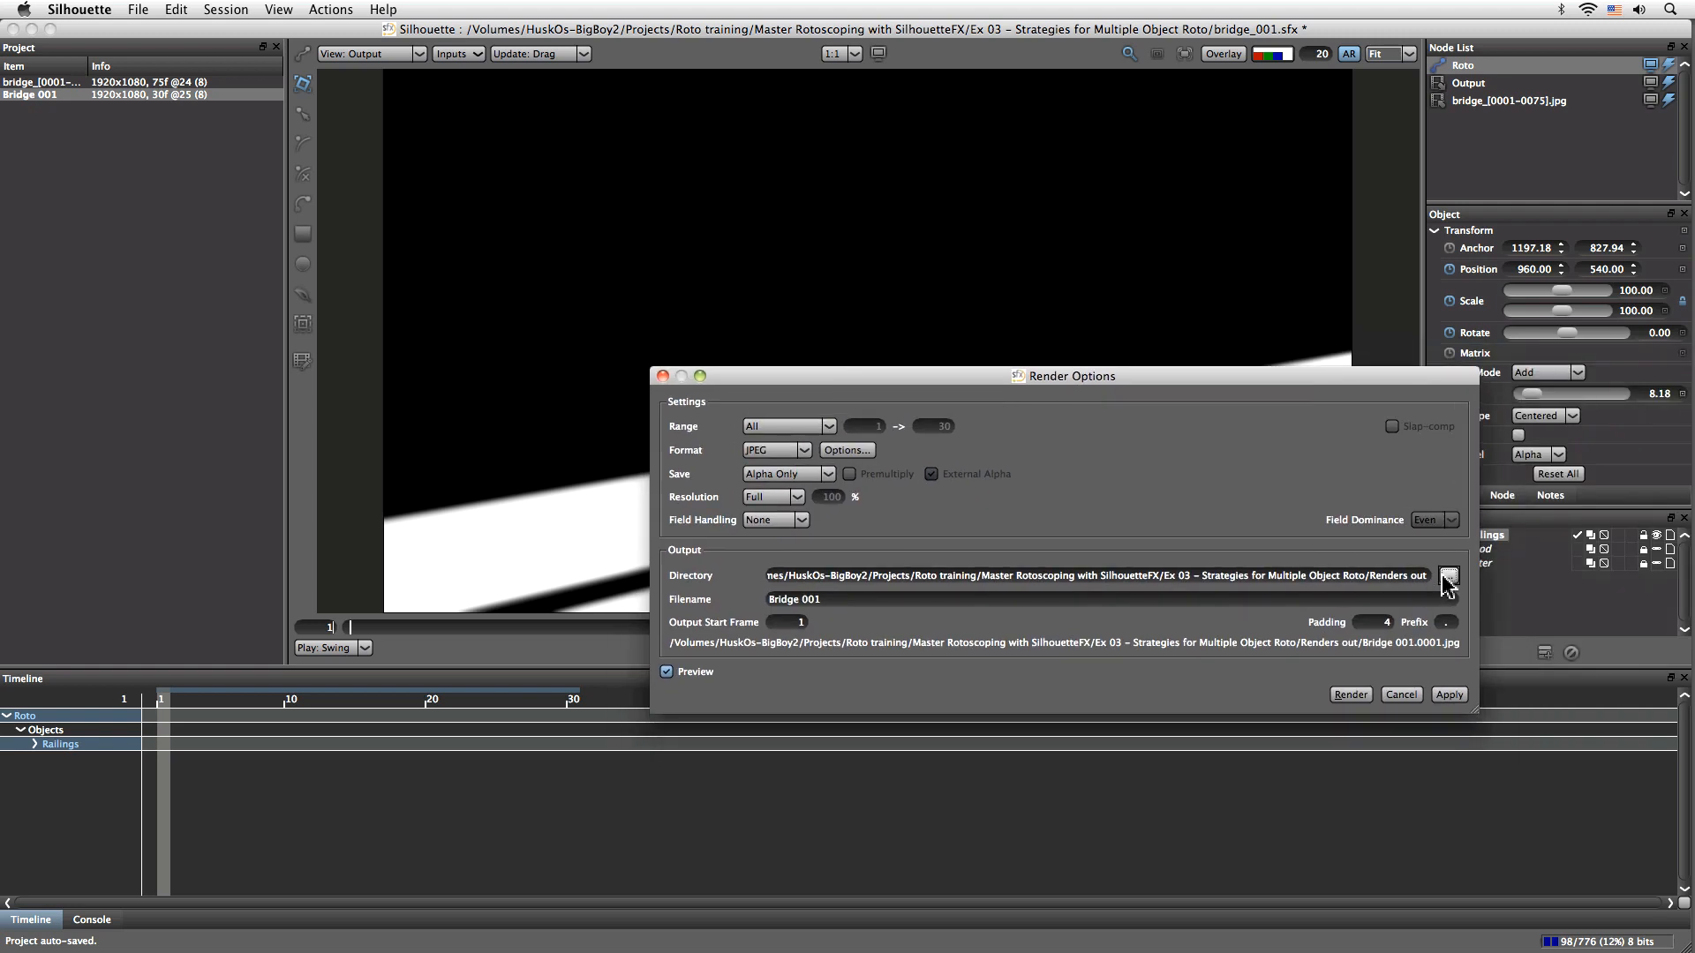
Name the output Bridge_001 with padding 3 and a "-" prefix, and render the sequence
left_click(802, 600)
key("BackSpace")
type("_")
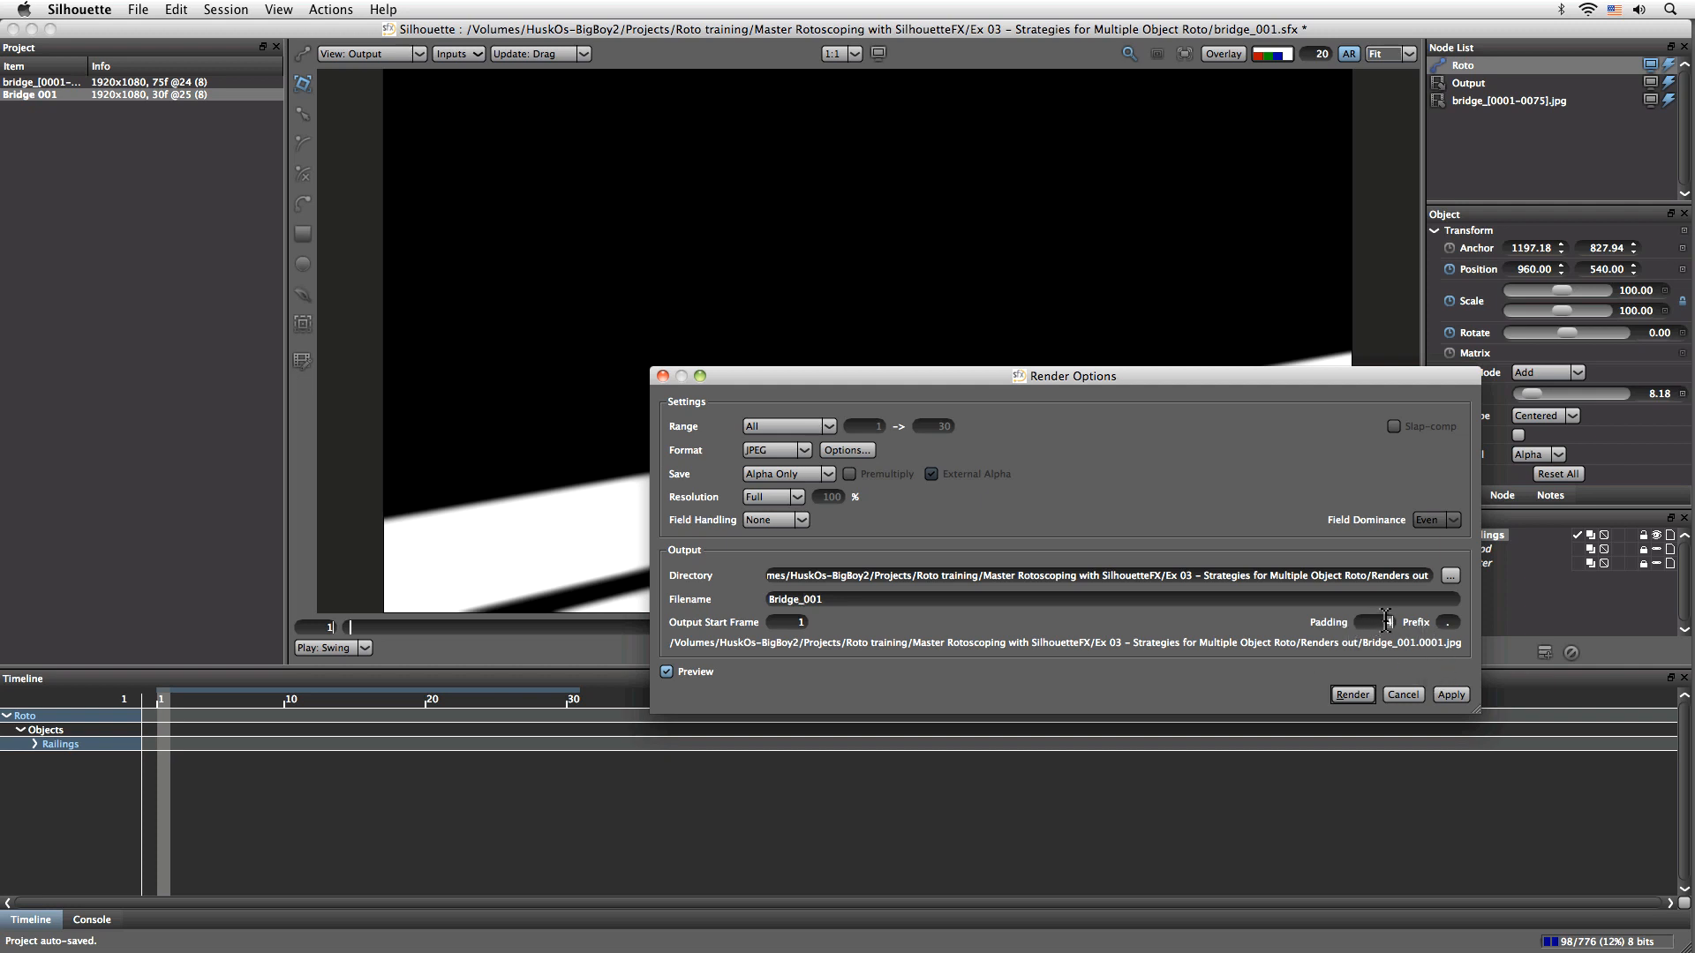
left_click(1450, 696)
key("BackSpace")
type("3")
type("-")
left_click(1353, 696)
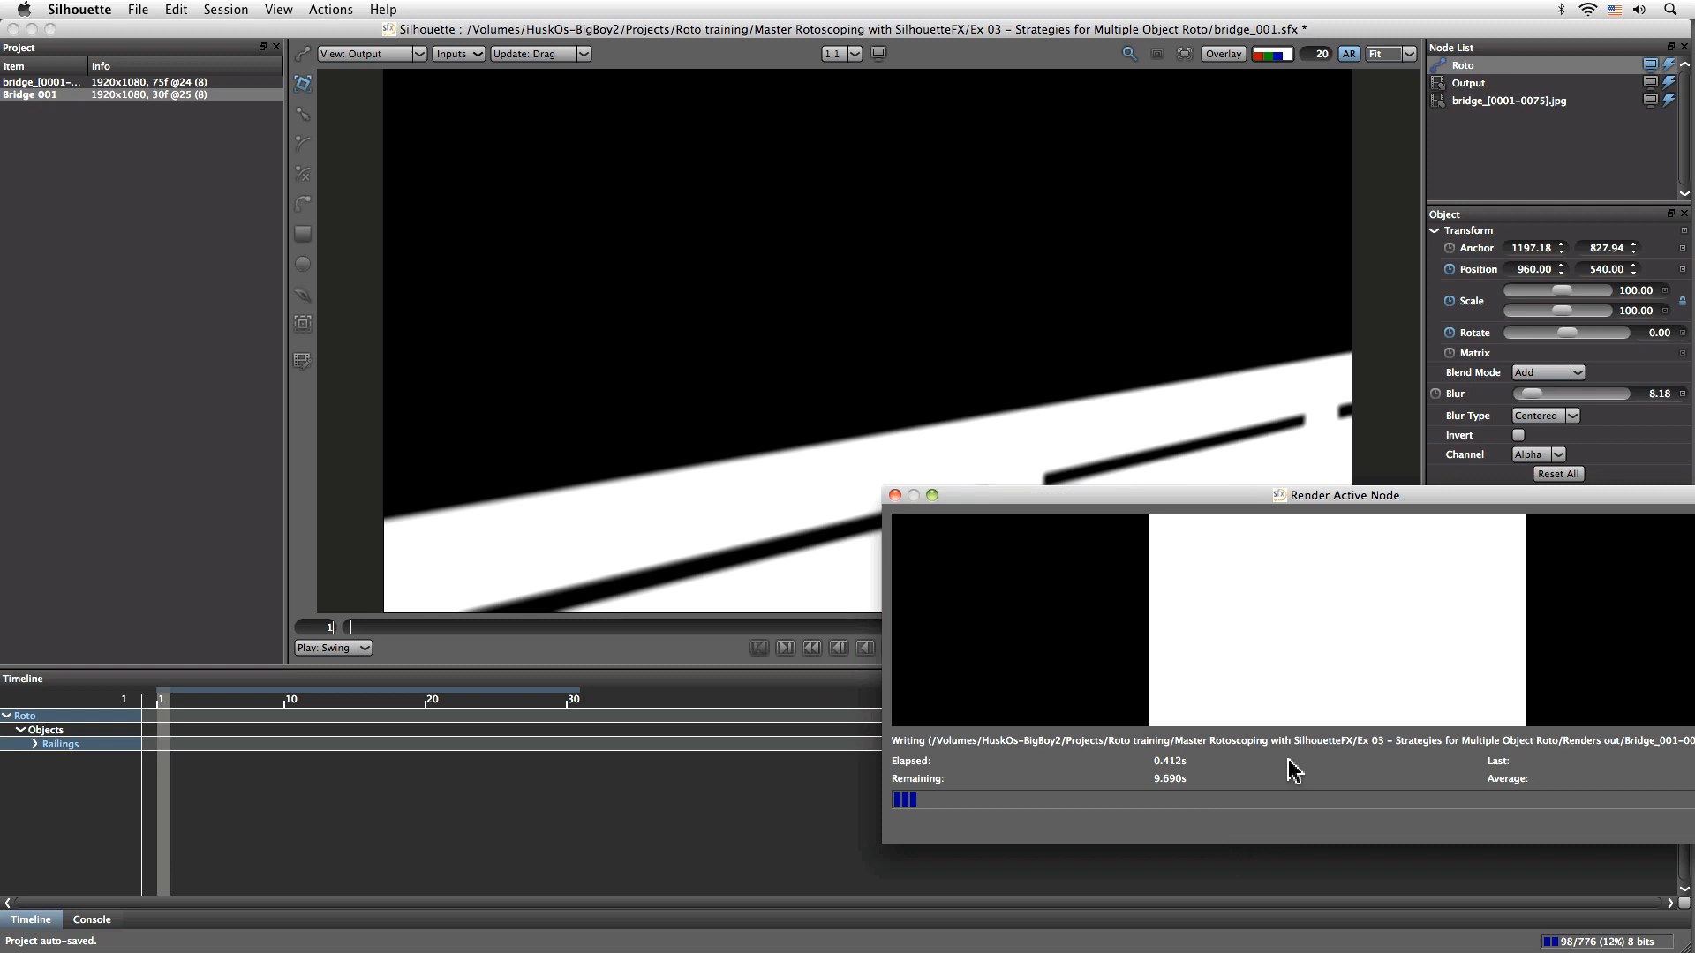
left_click_drag(1120, 500, 776, 455)
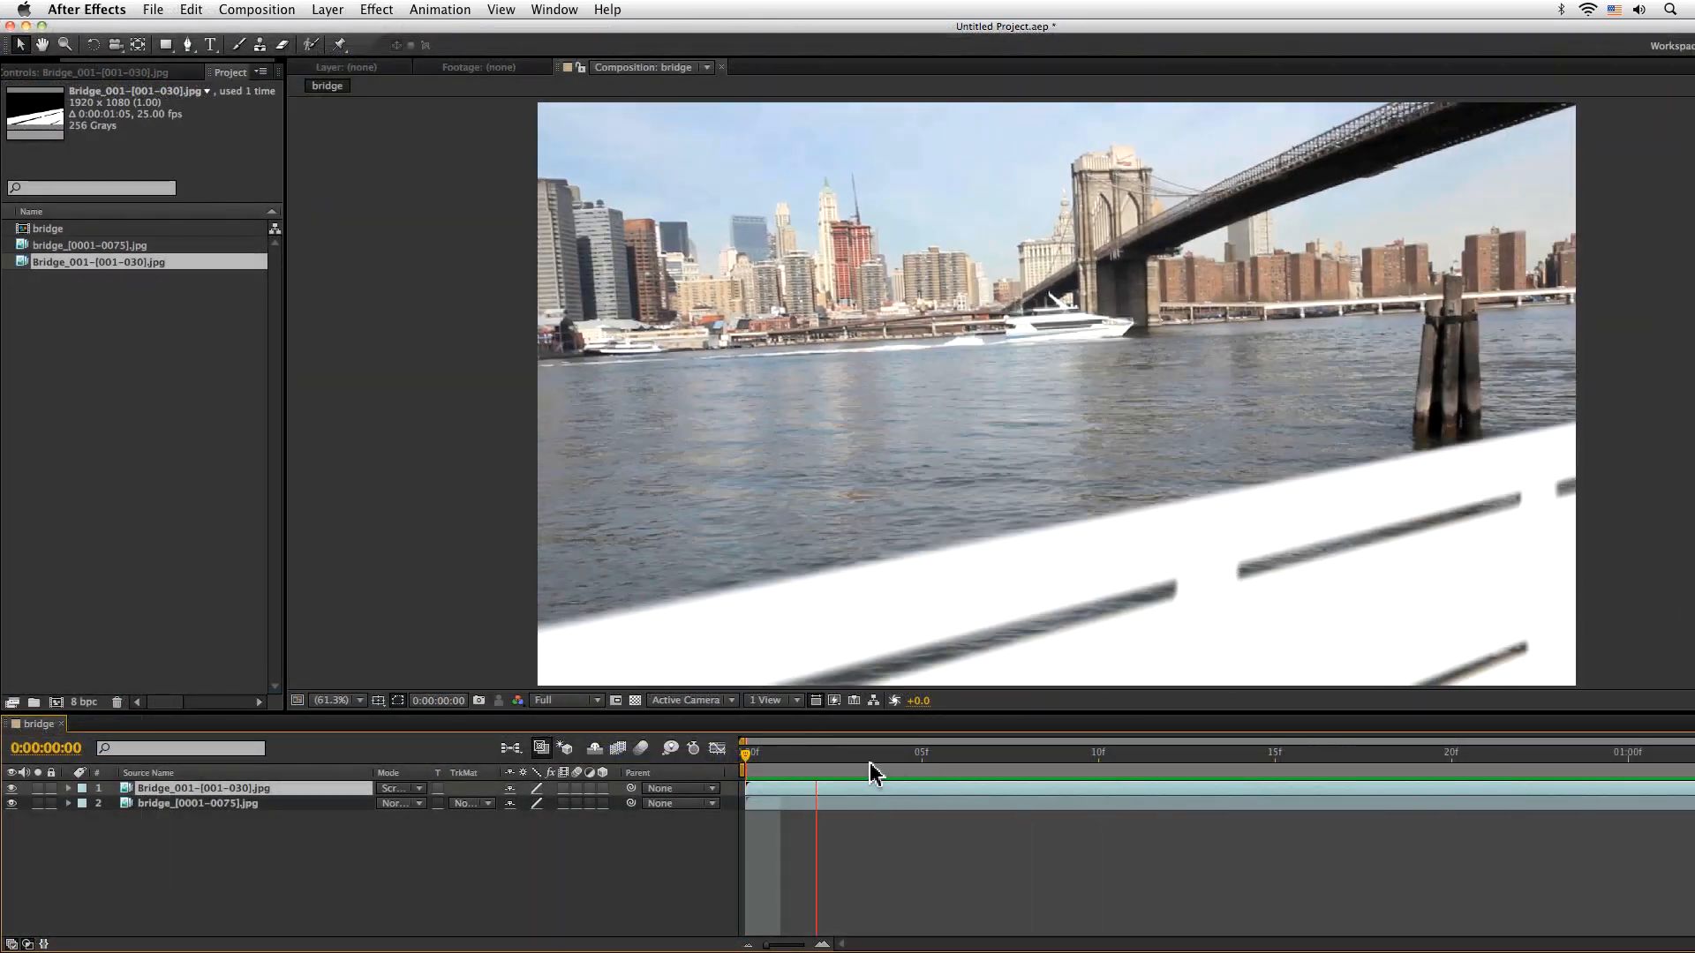
In After Effects, return the preview to the first frame and set the Bridge_001 matte layer's blend mode to Normal
key("space")
key("Home")
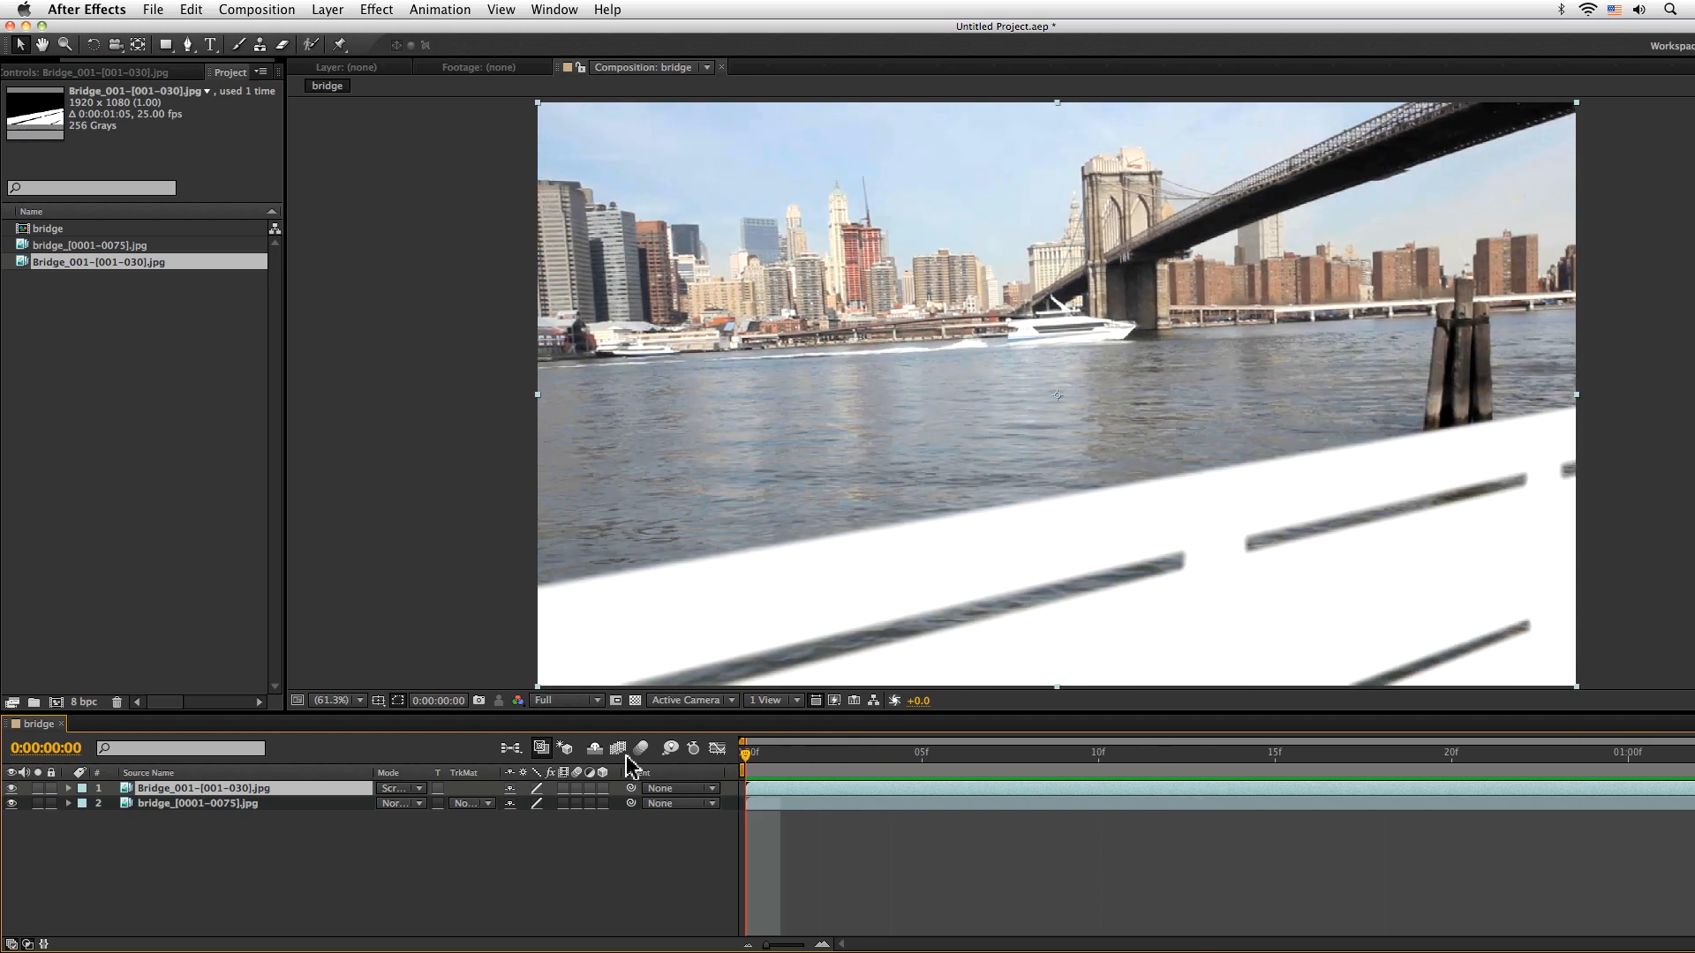
left_click(410, 789)
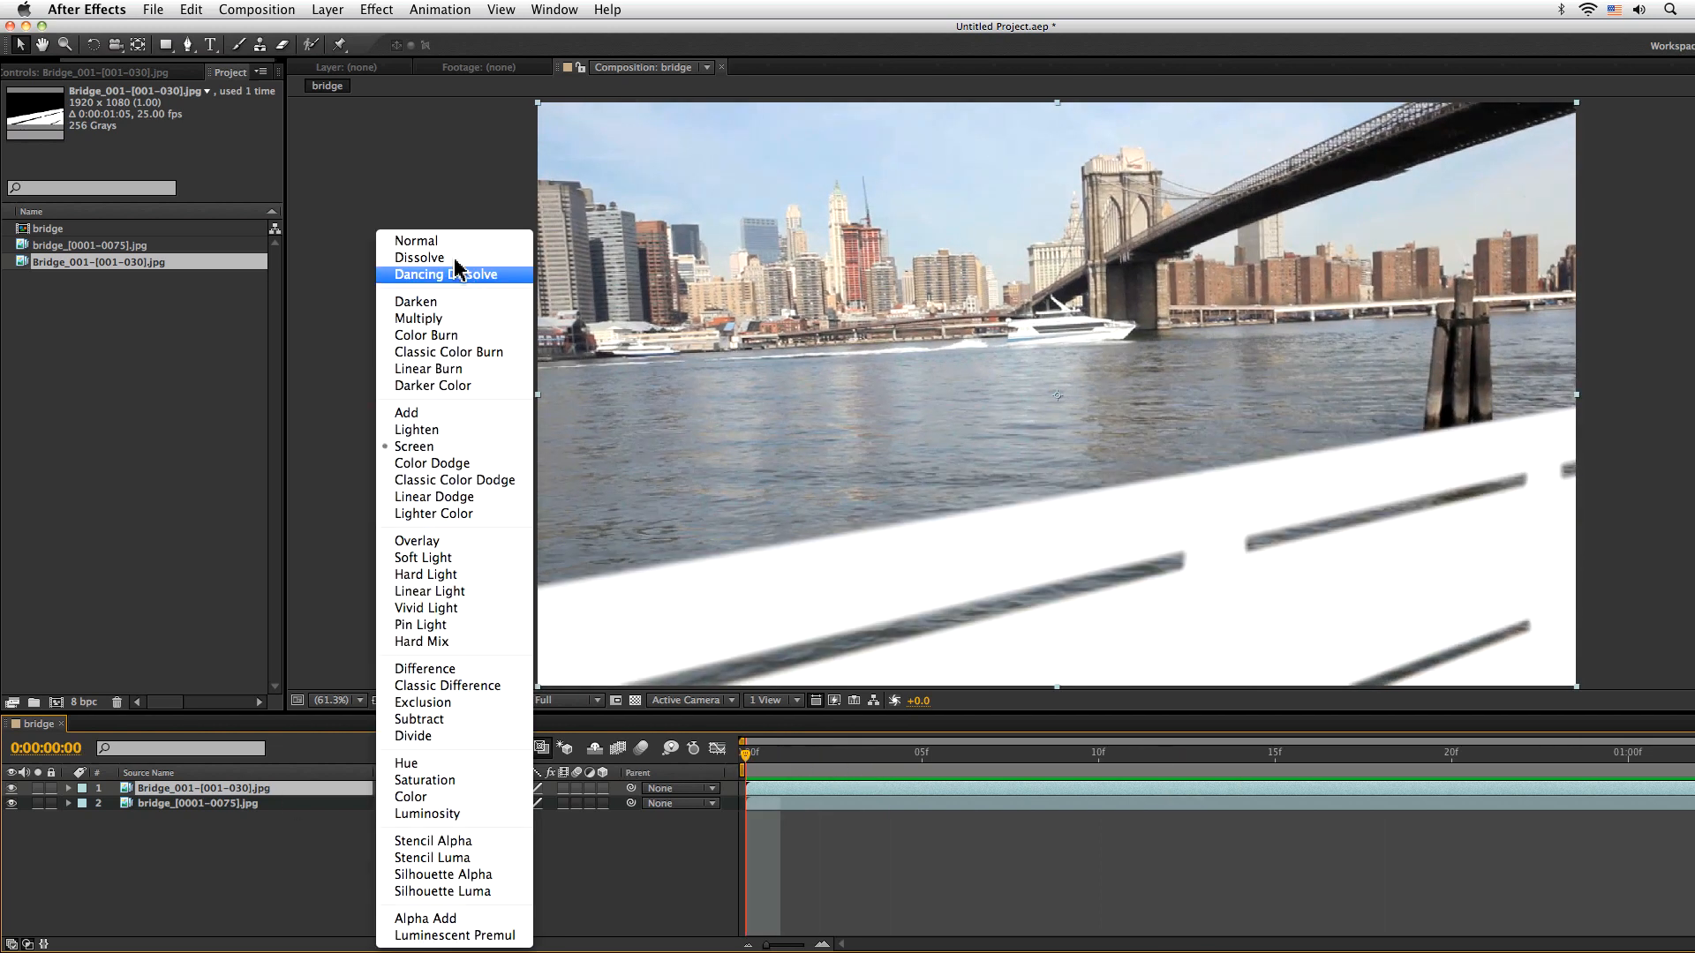
left_click(415, 240)
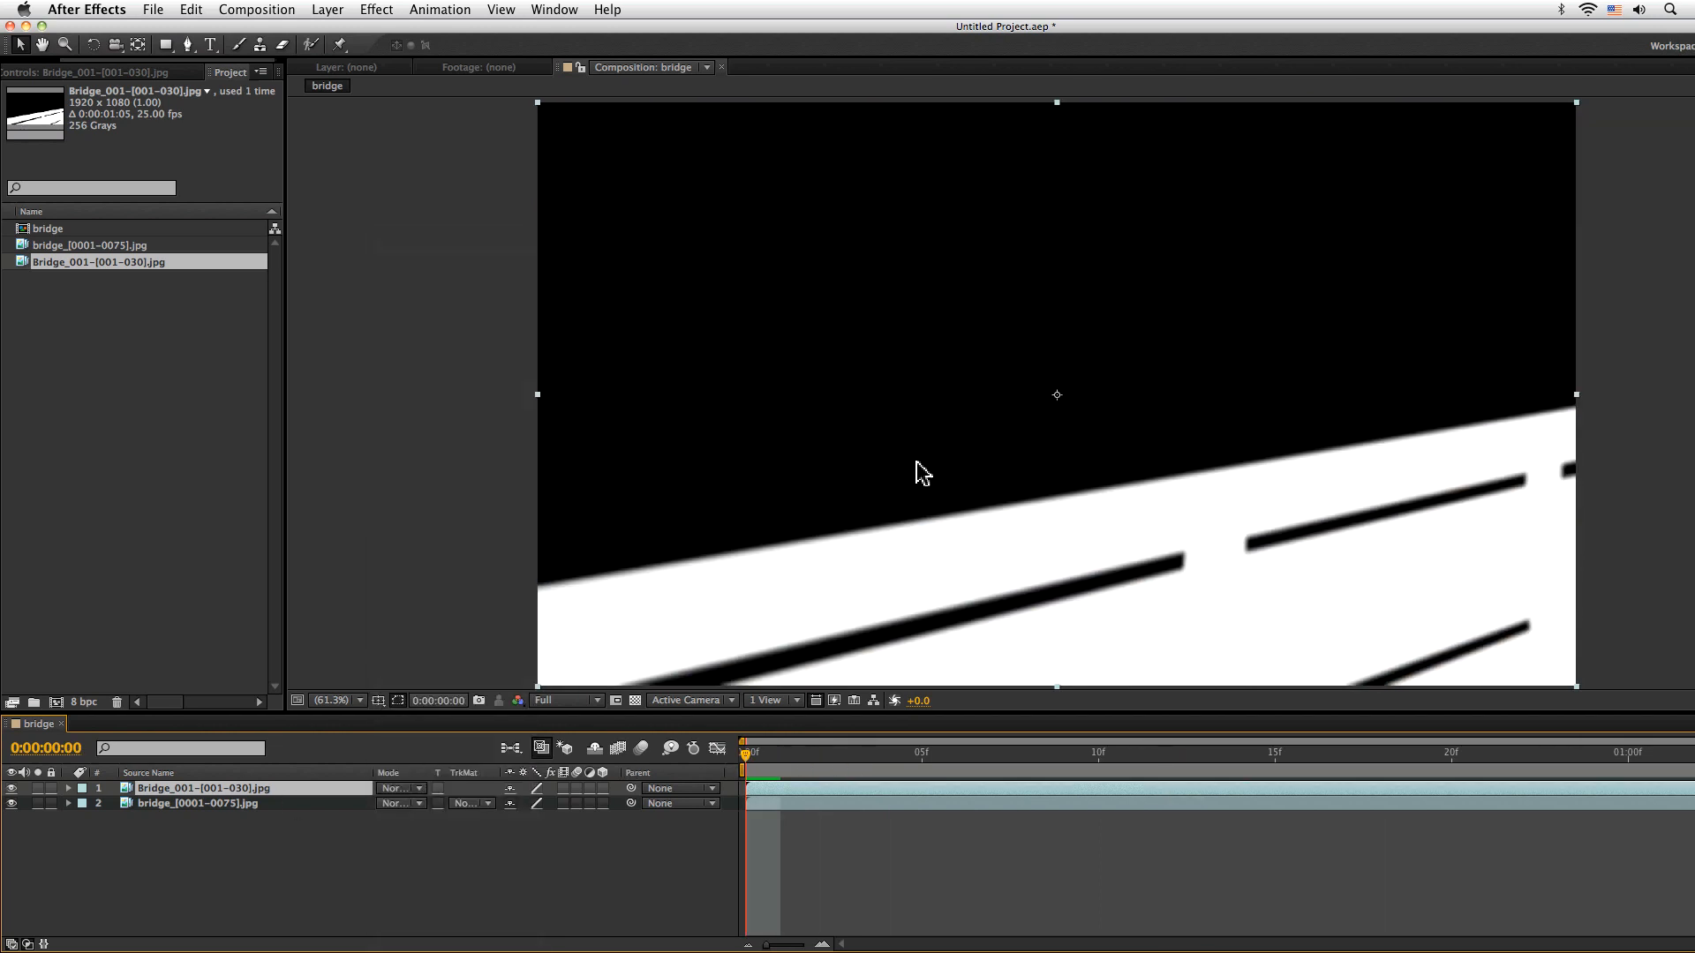
Add an adjustment layer between the matte and the bridge footage, and hide the matte layer
left_click(259, 804)
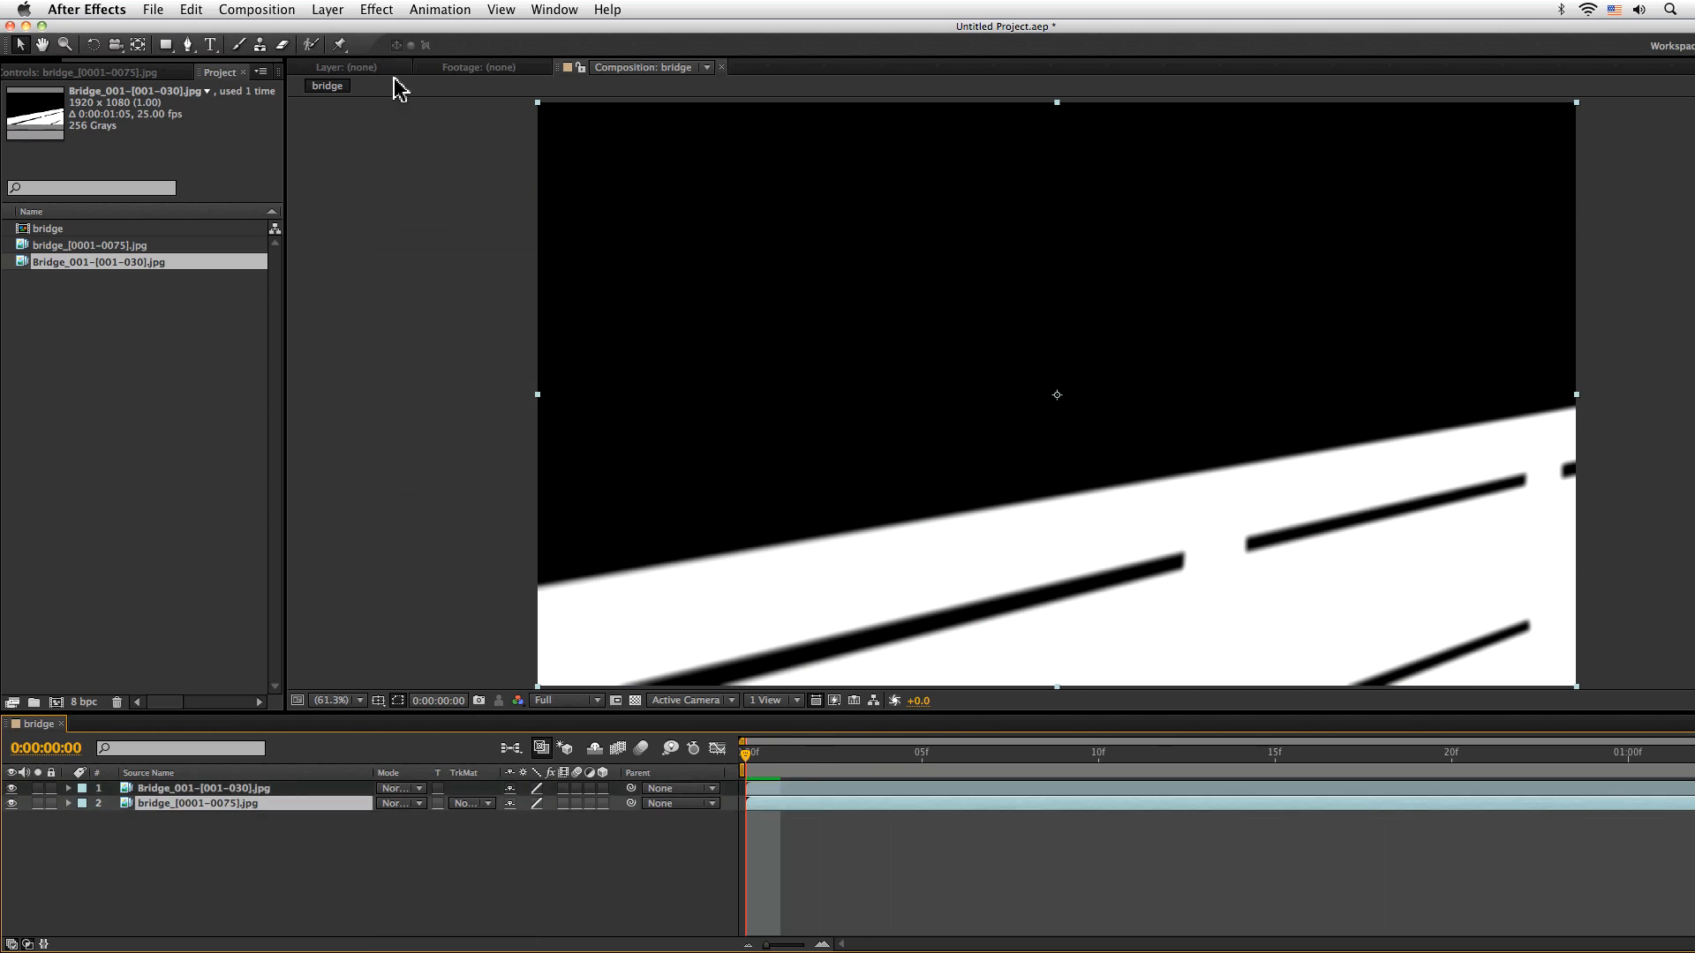
key("super+alt+y")
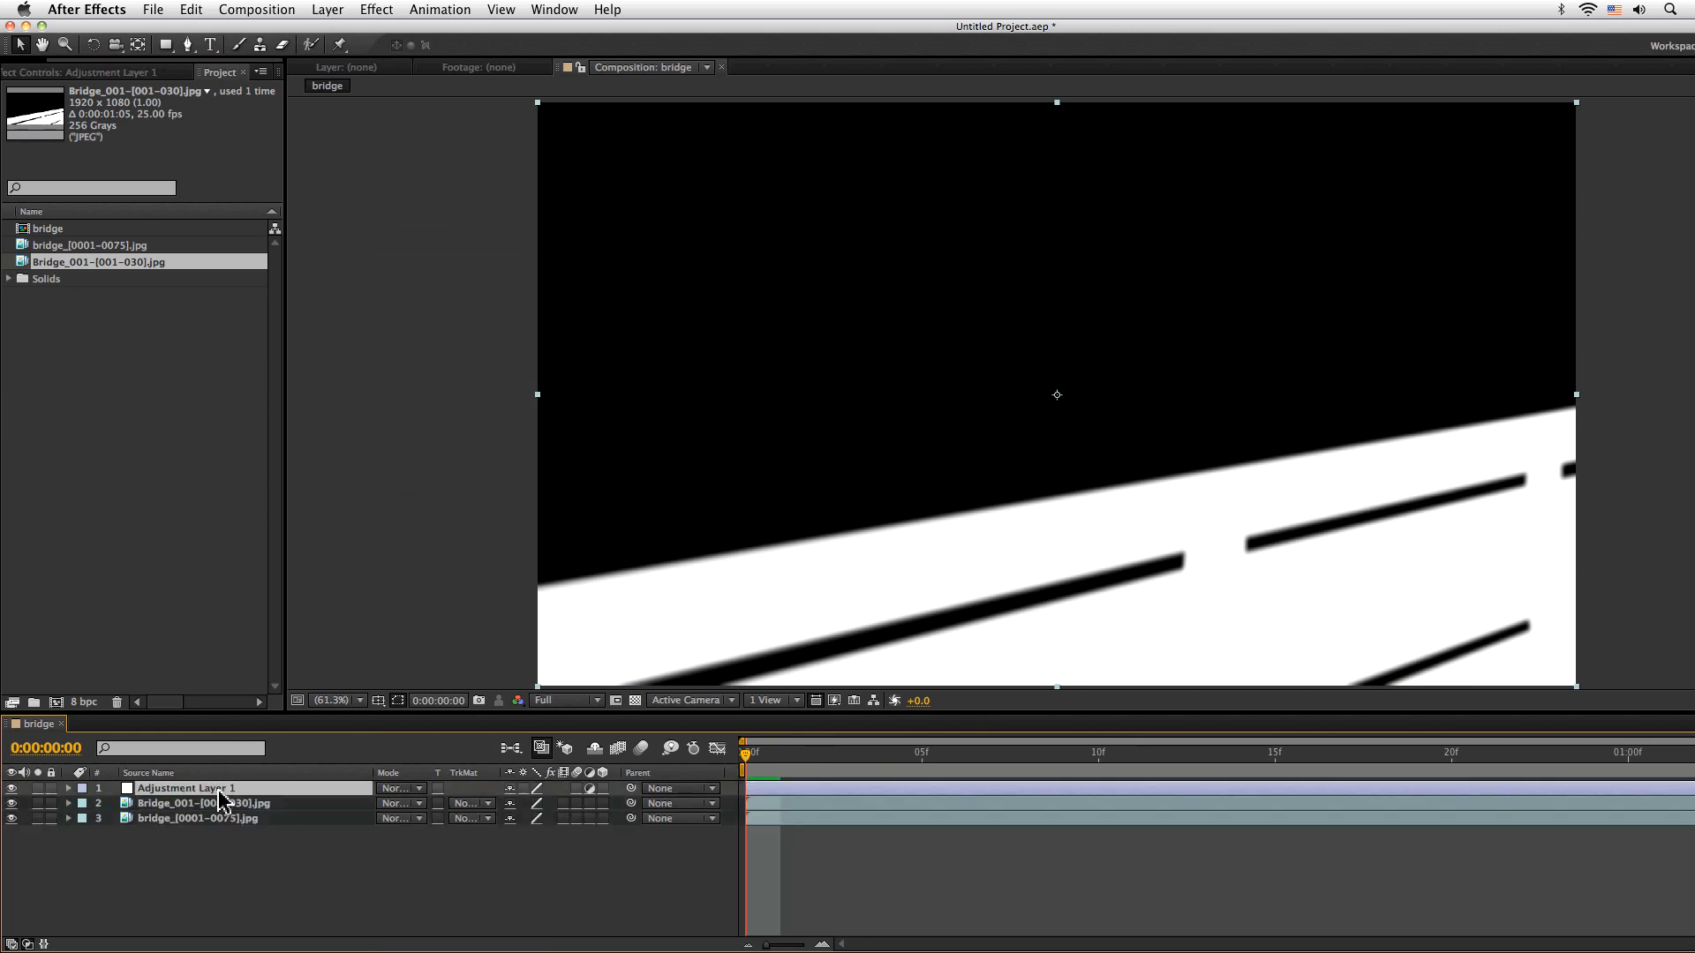
key("super+bracketleft")
left_click(11, 788)
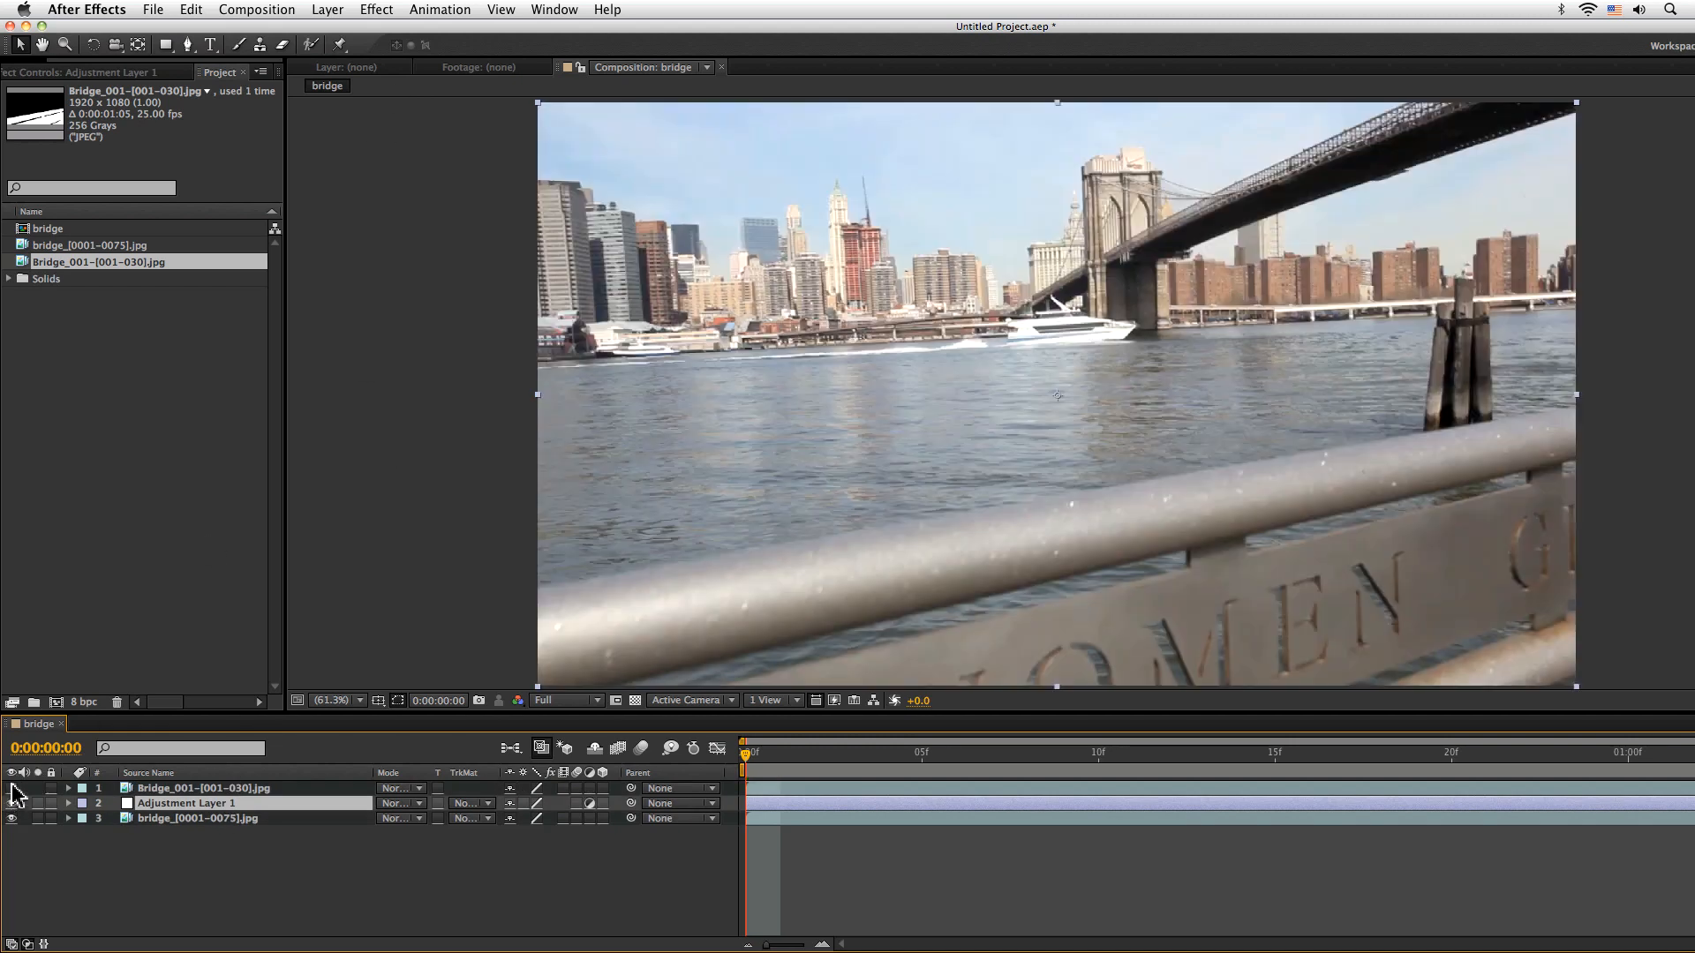
Apply the Mosaic effect to the adjustment layer with 40 horizontal and 40 vertical blocks
left_click(340, 10)
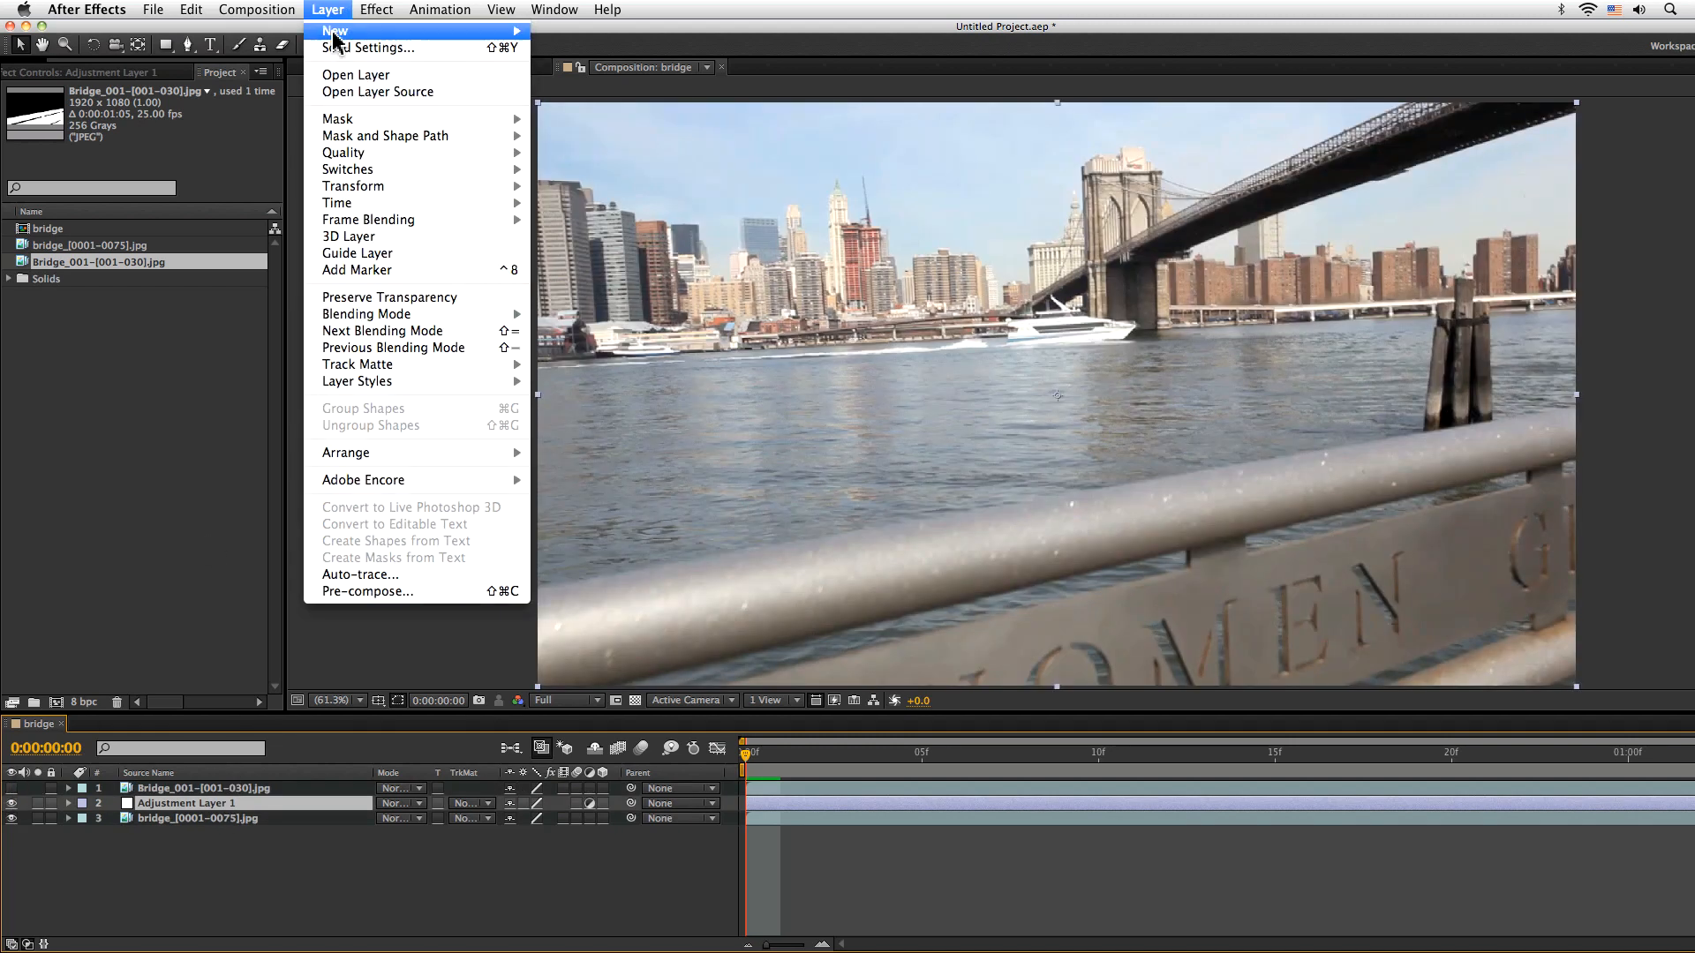
mouse_move(377, 10)
mouse_move(517, 386)
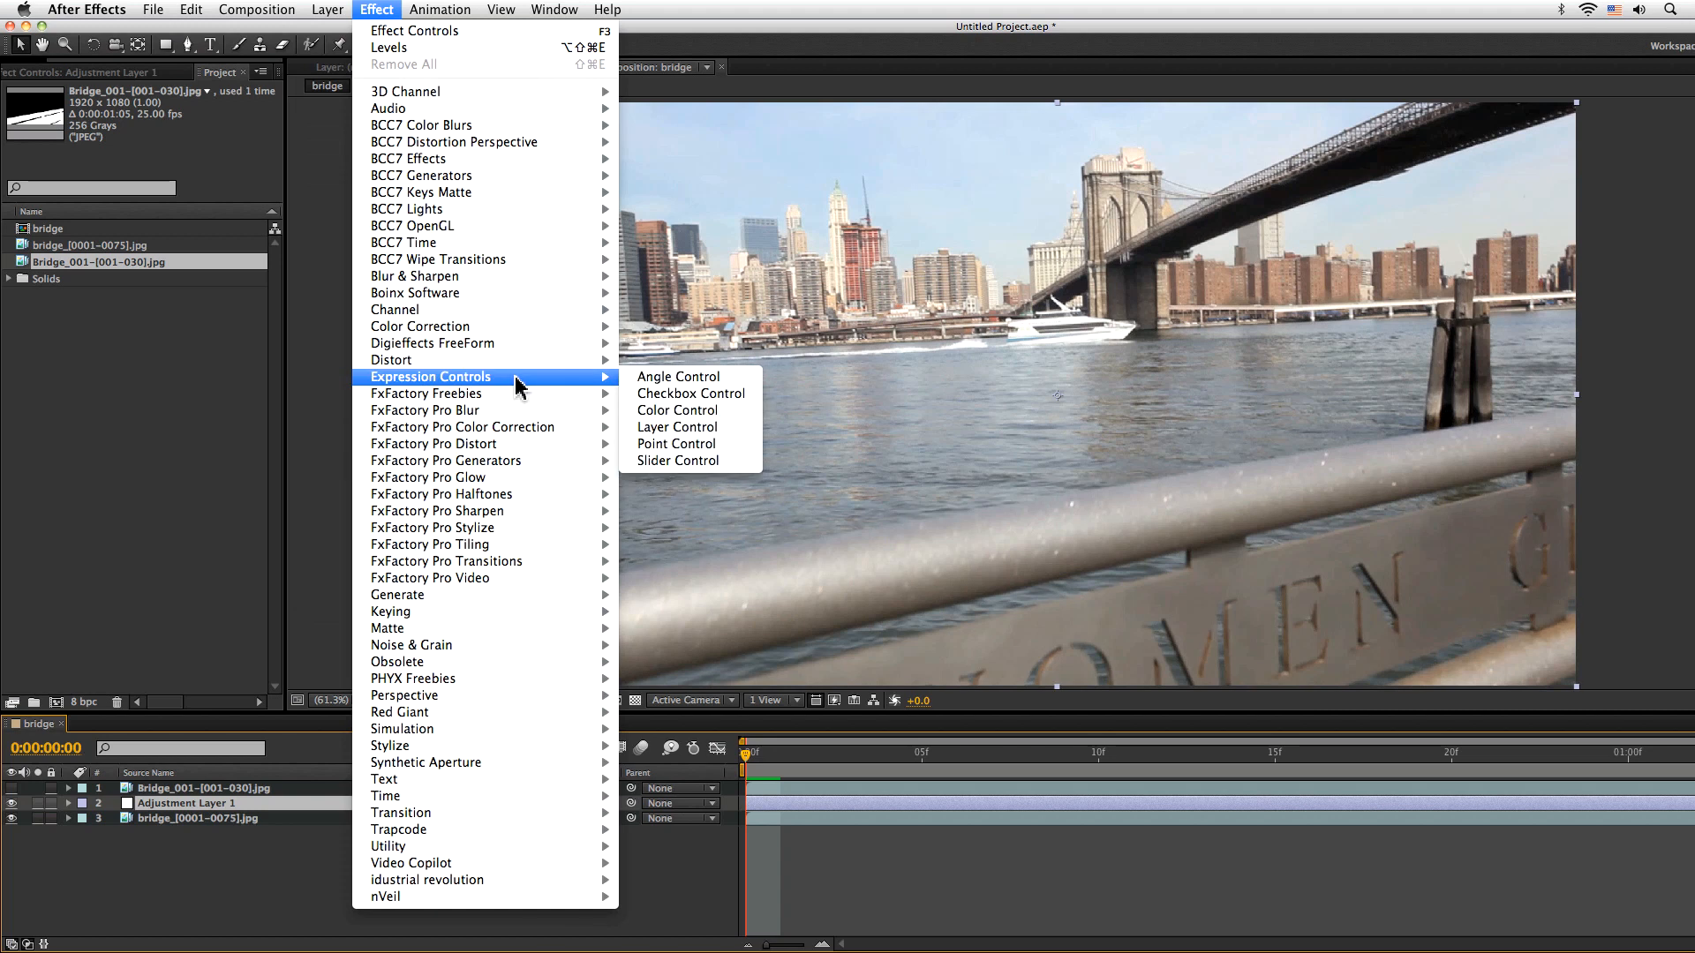
mouse_move(529, 746)
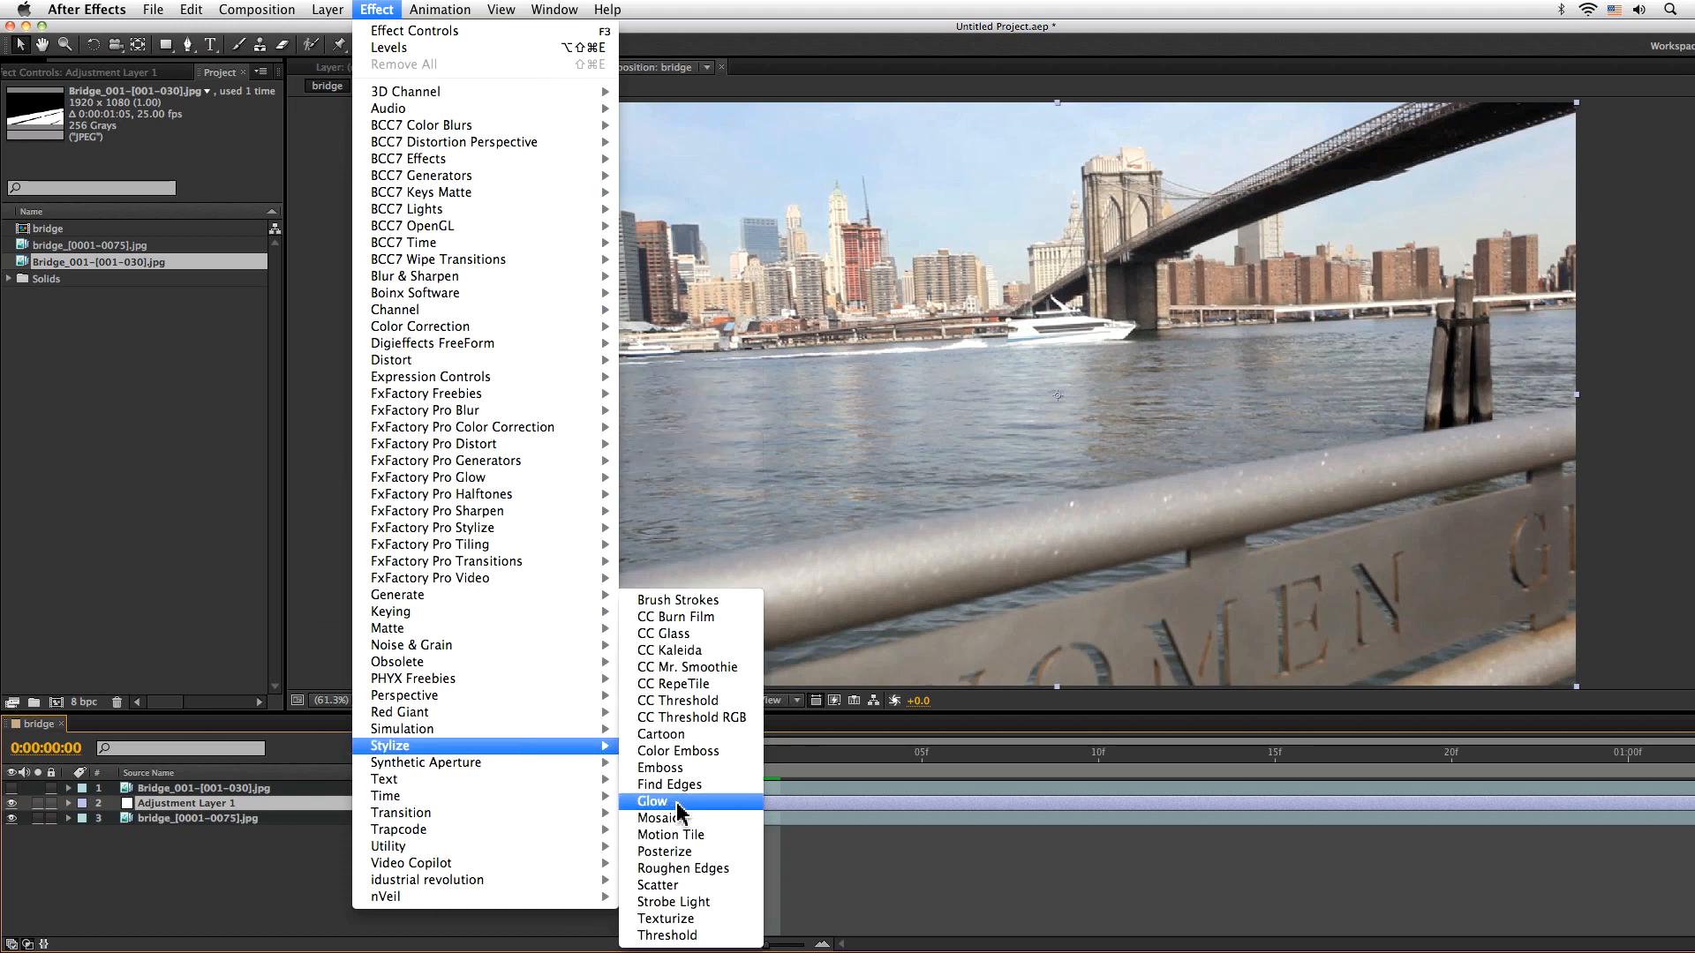
left_click(678, 823)
left_click(164, 122)
type("40")
key("Tab")
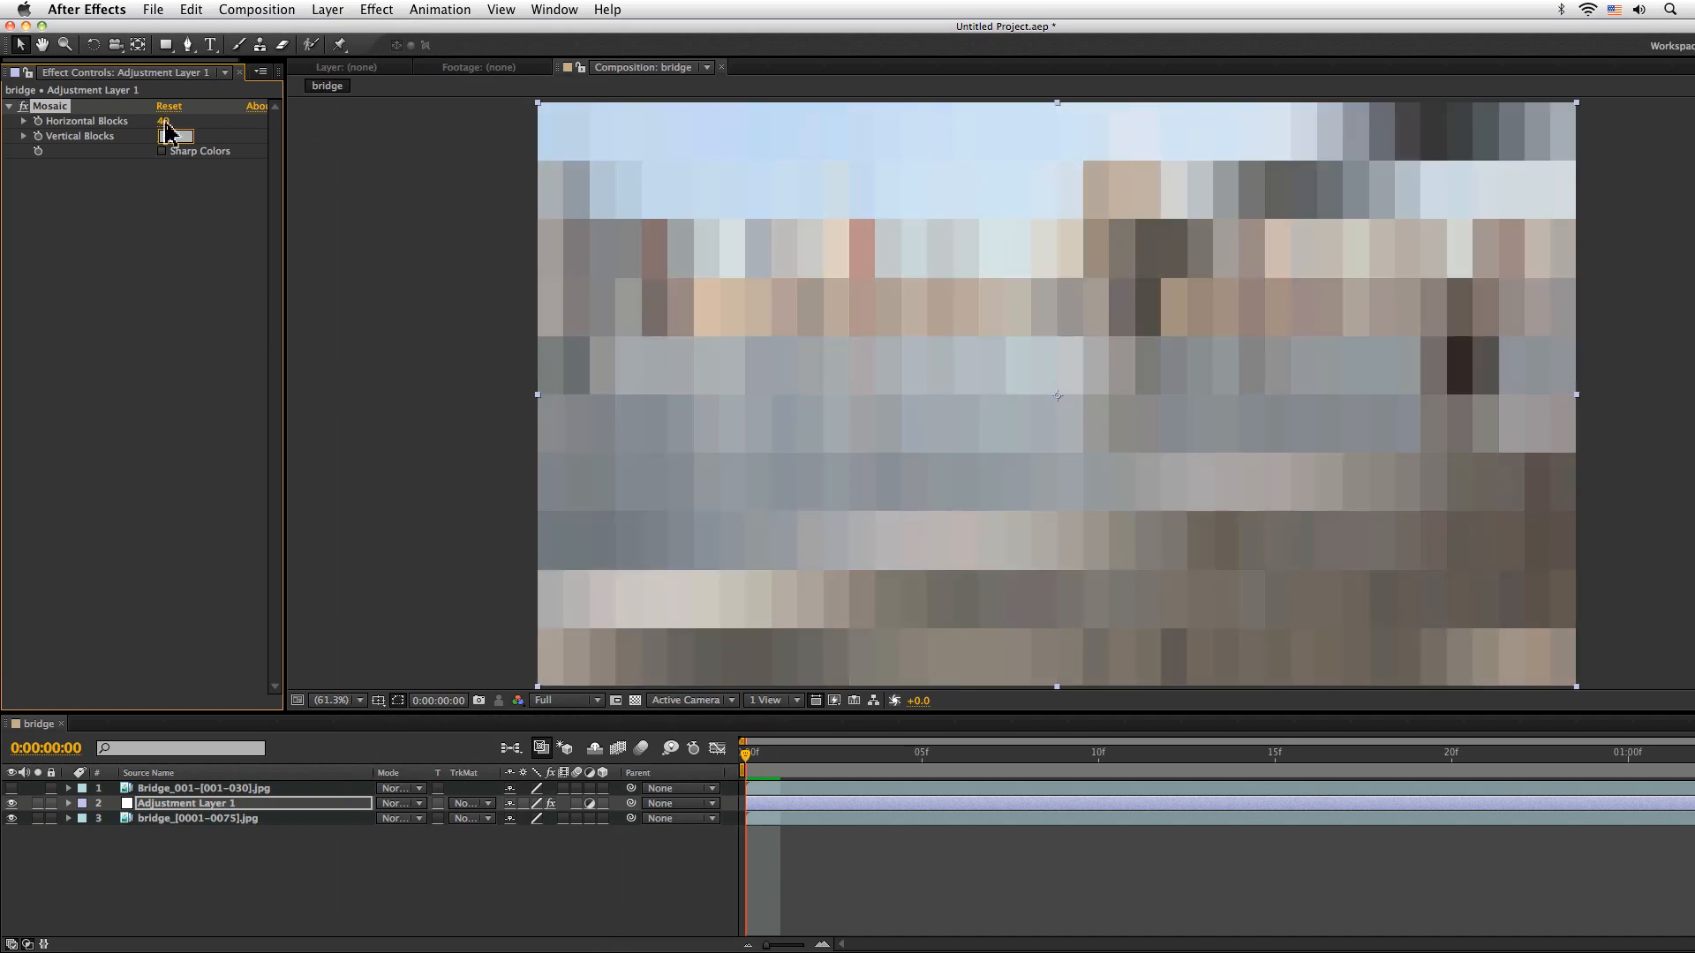
type("40")
key("Return")
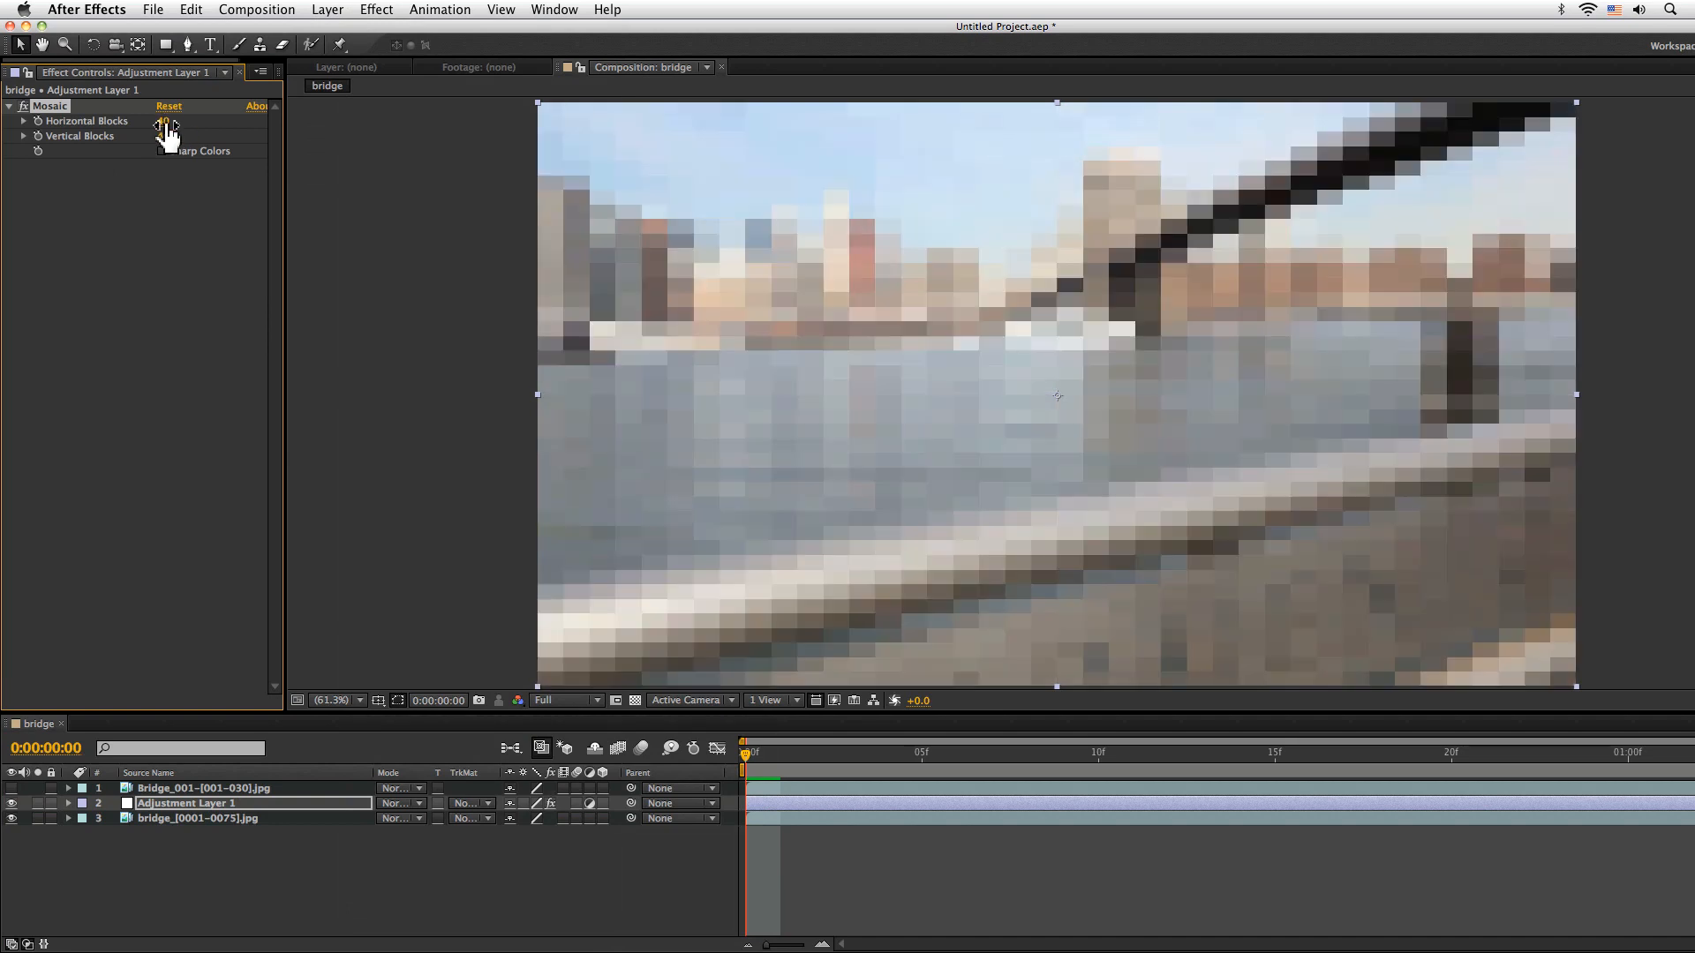
Use the Bridge_001 matte as the adjustment layer's luma track matte, preview the composition and return to the first frame
left_click(473, 806)
left_click(494, 885)
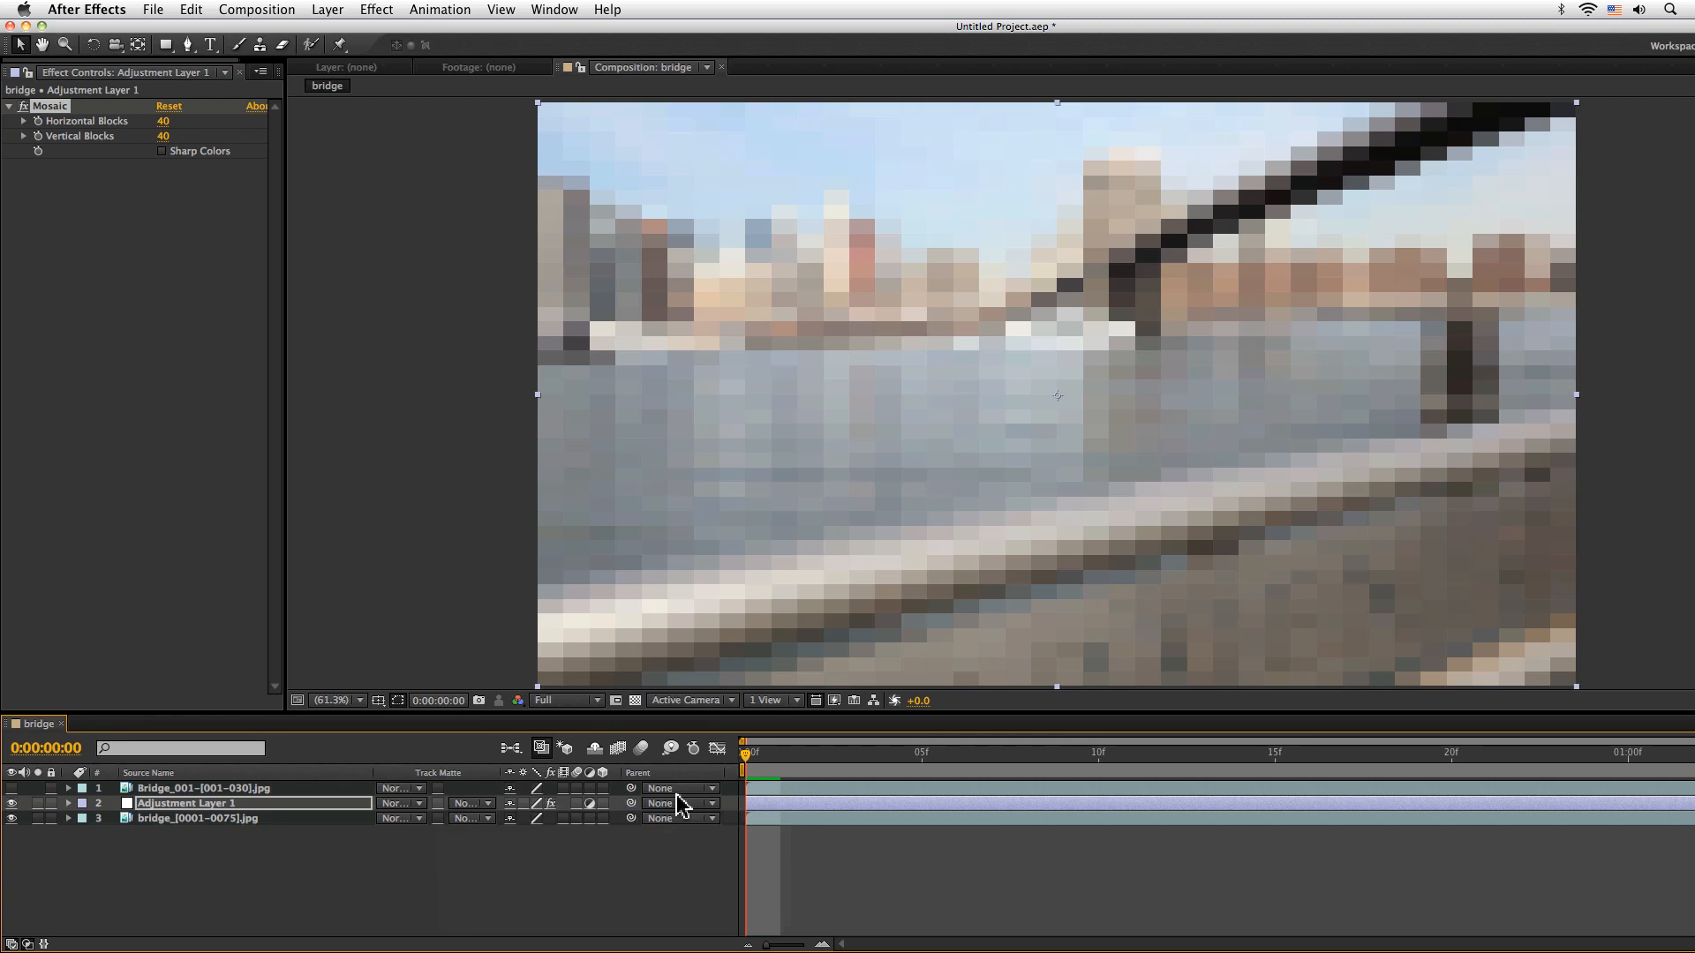
key("space")
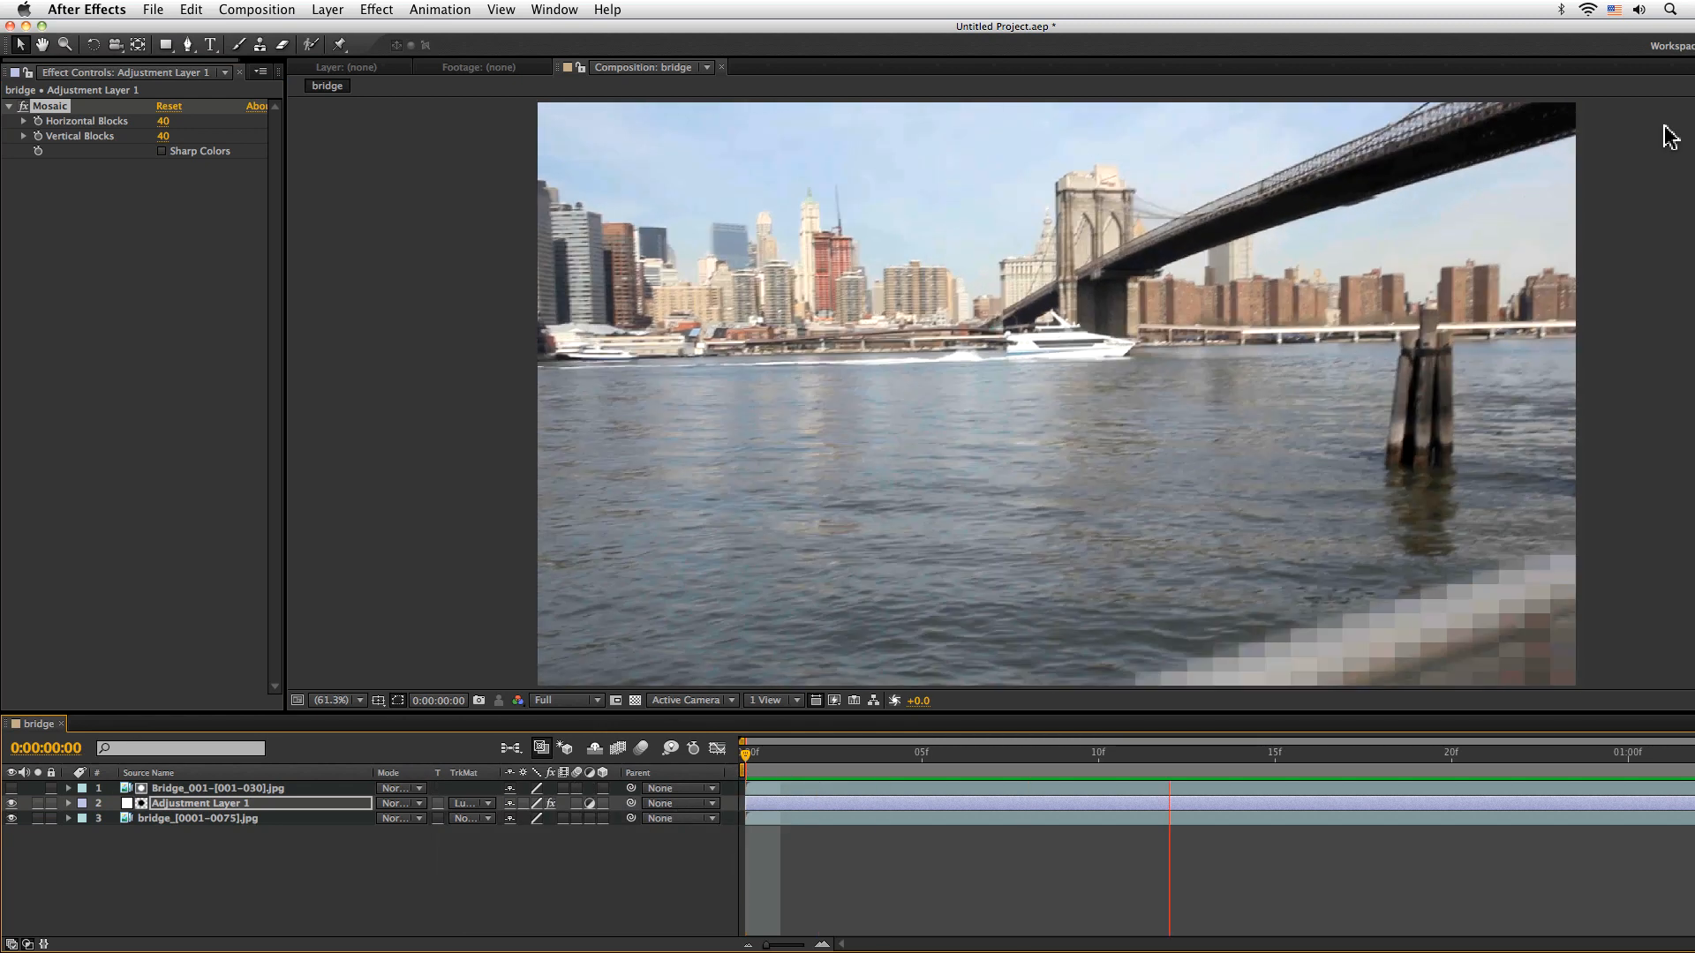
key("space")
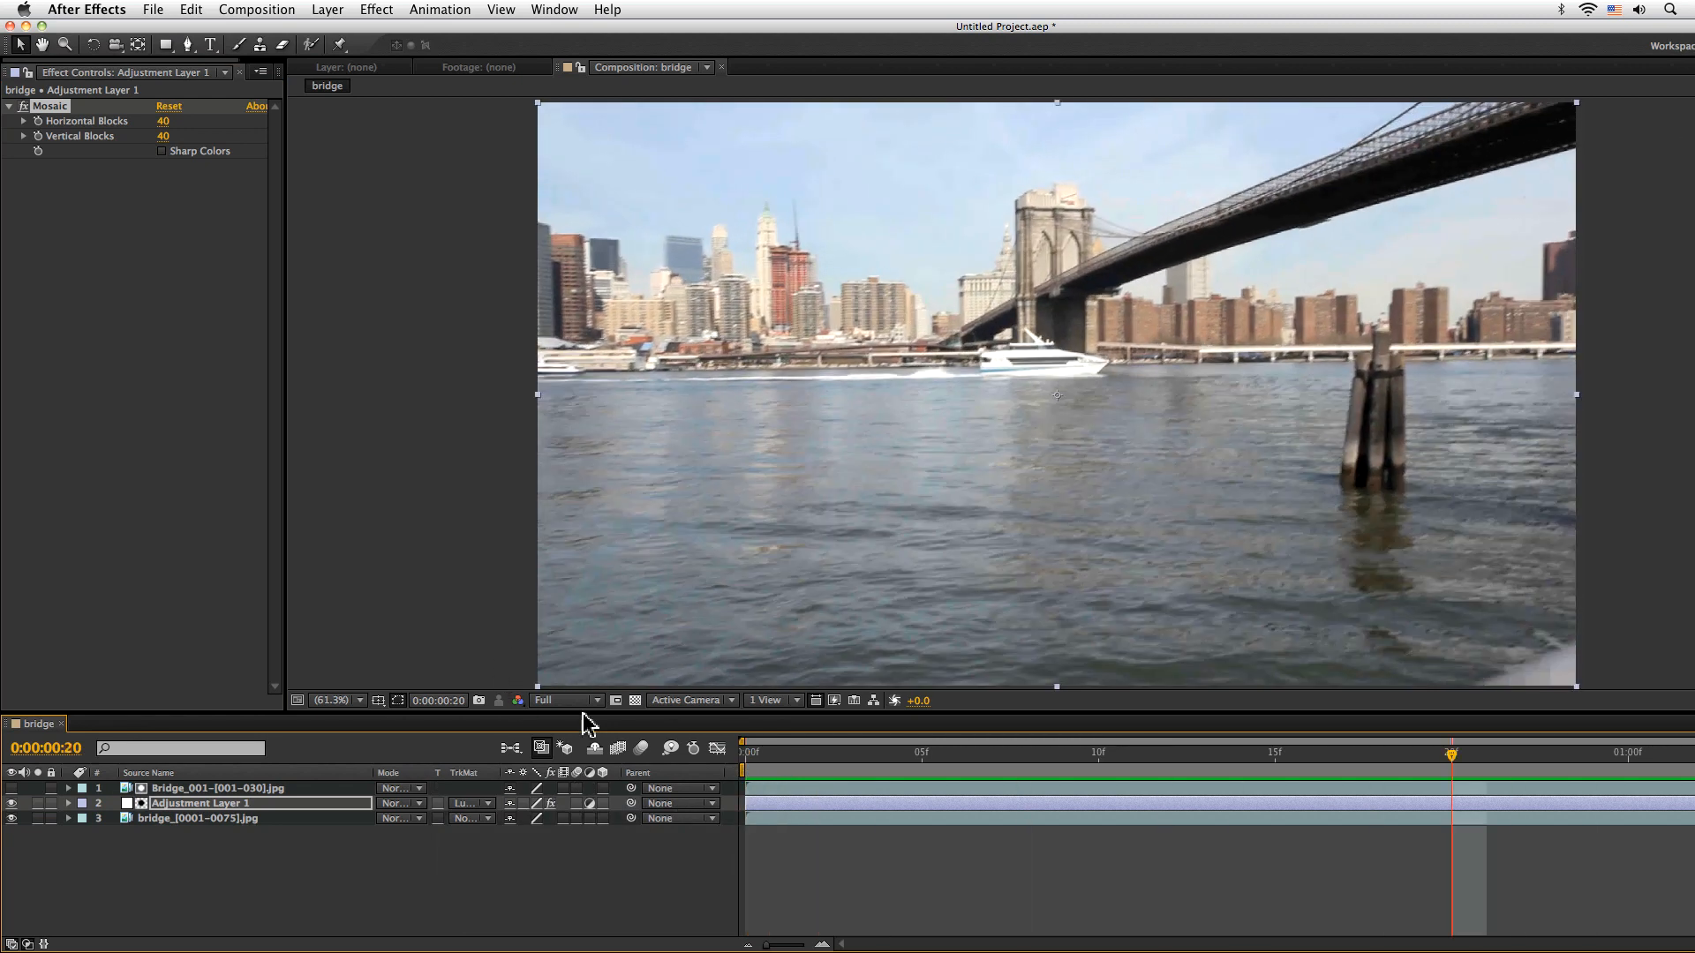
left_click(759, 758)
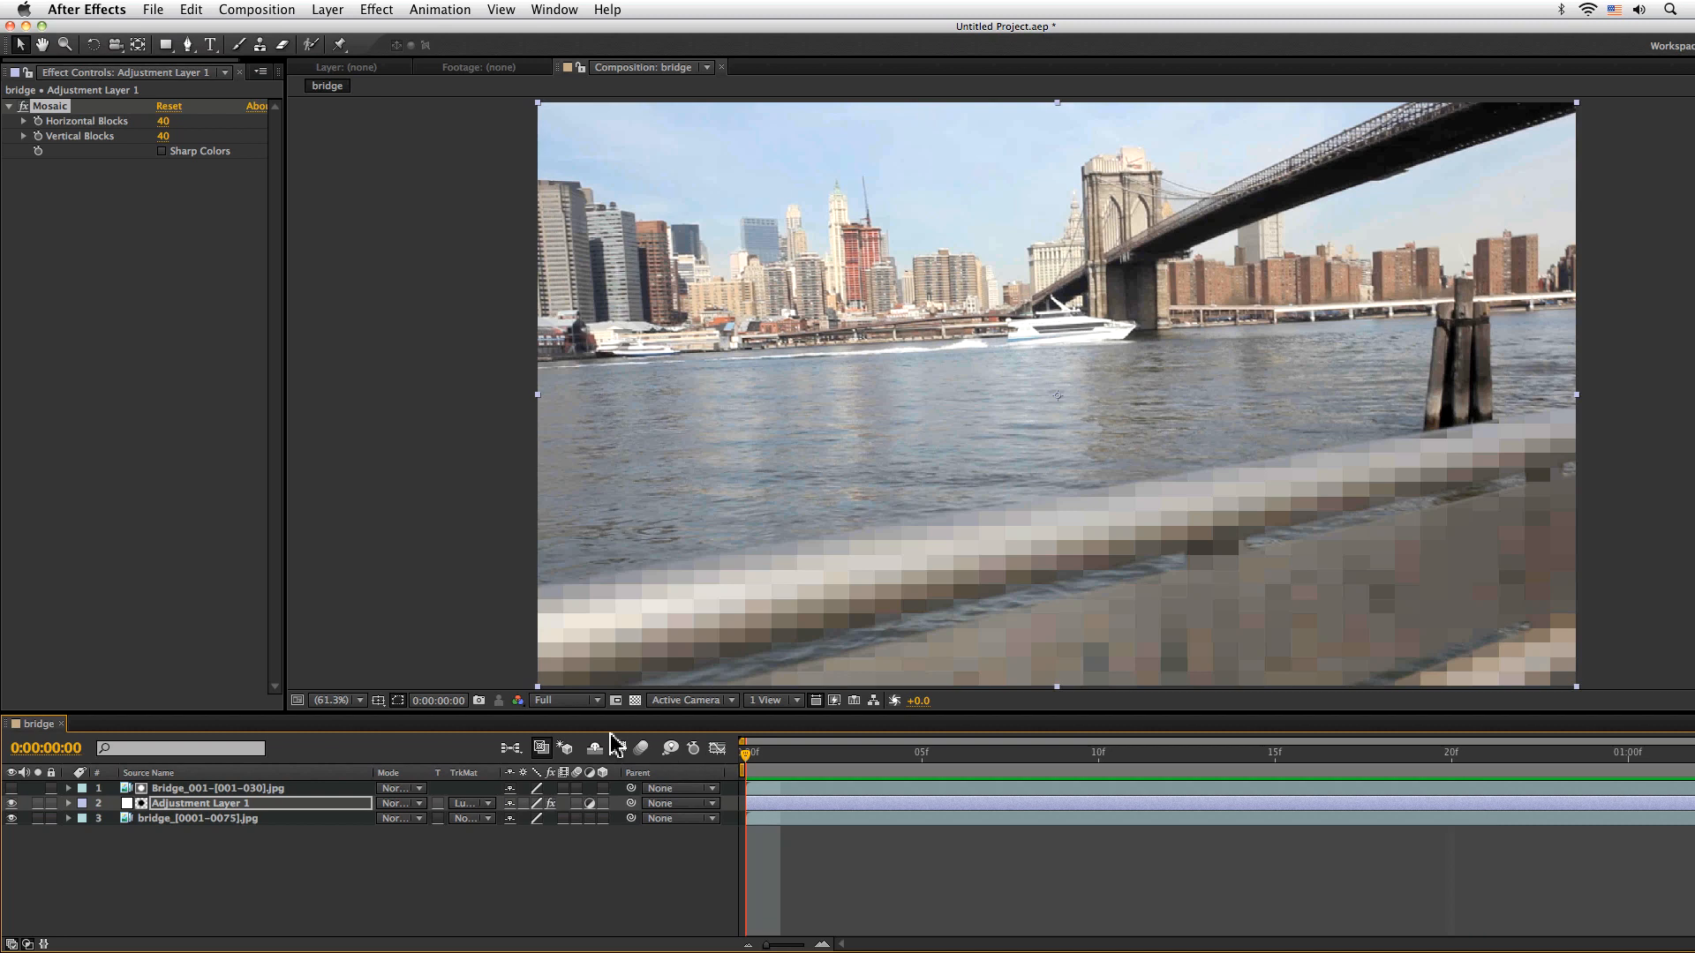
Hide the adjustment layer, show the matte in Screen blend mode over the footage and preview the composition
left_click(12, 802)
left_click(424, 802)
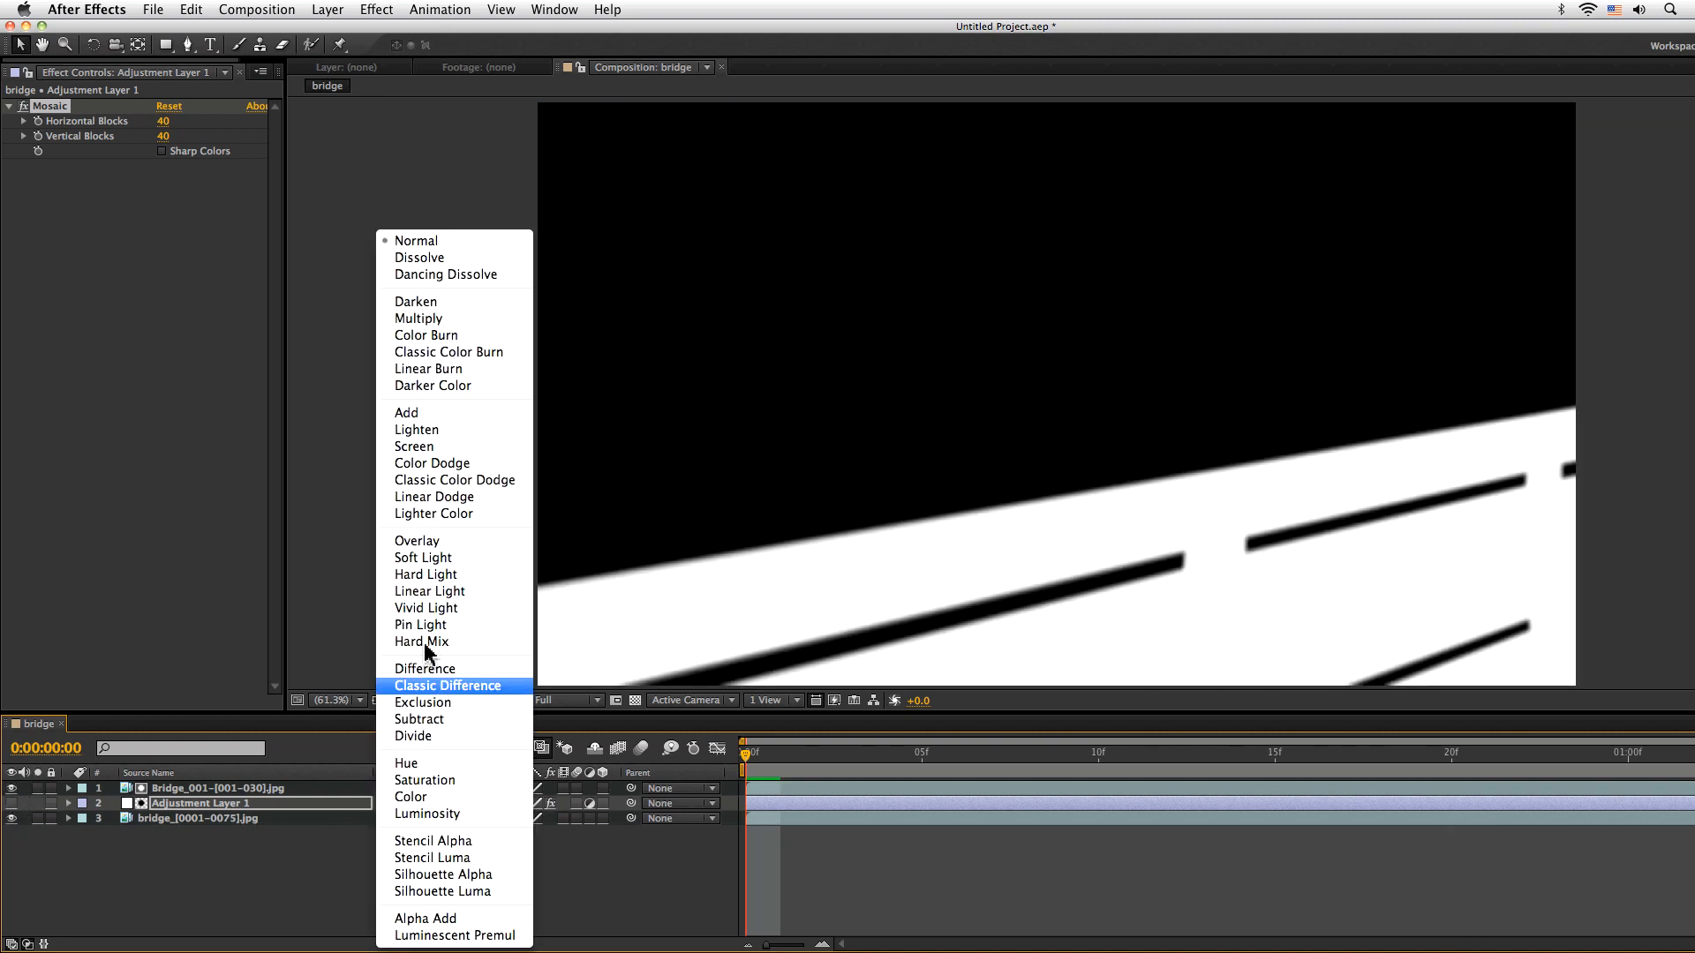
left_click(414, 446)
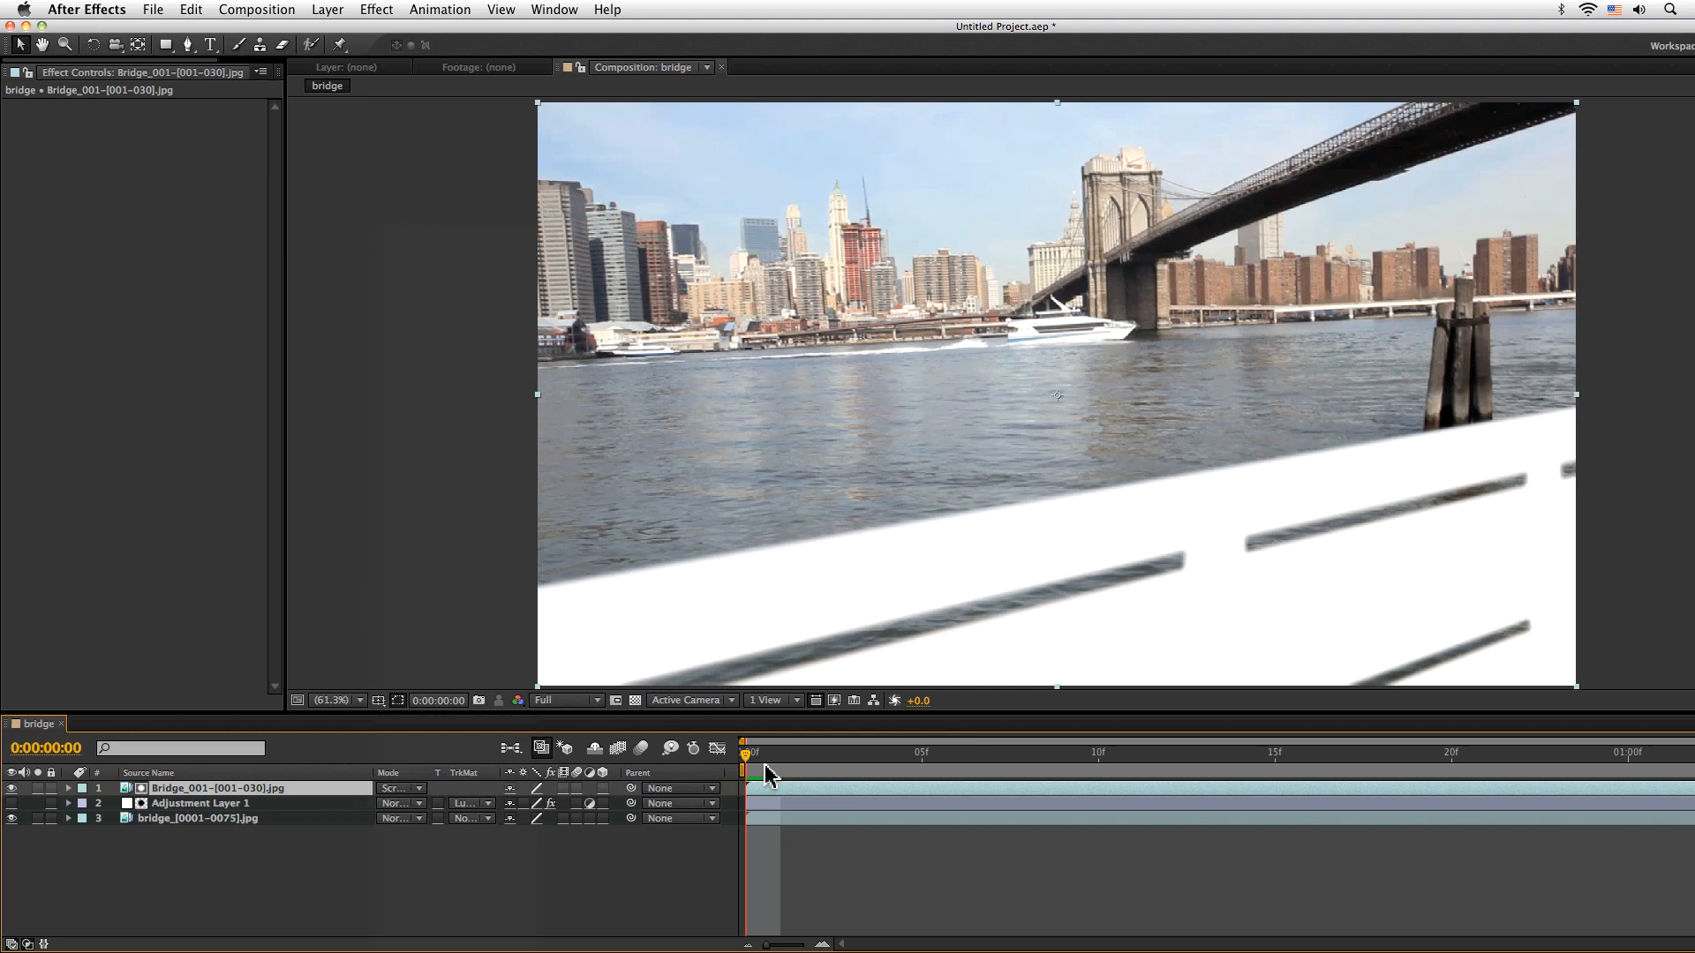
key("space")
left_click_drag(984, 720, 702, 693)
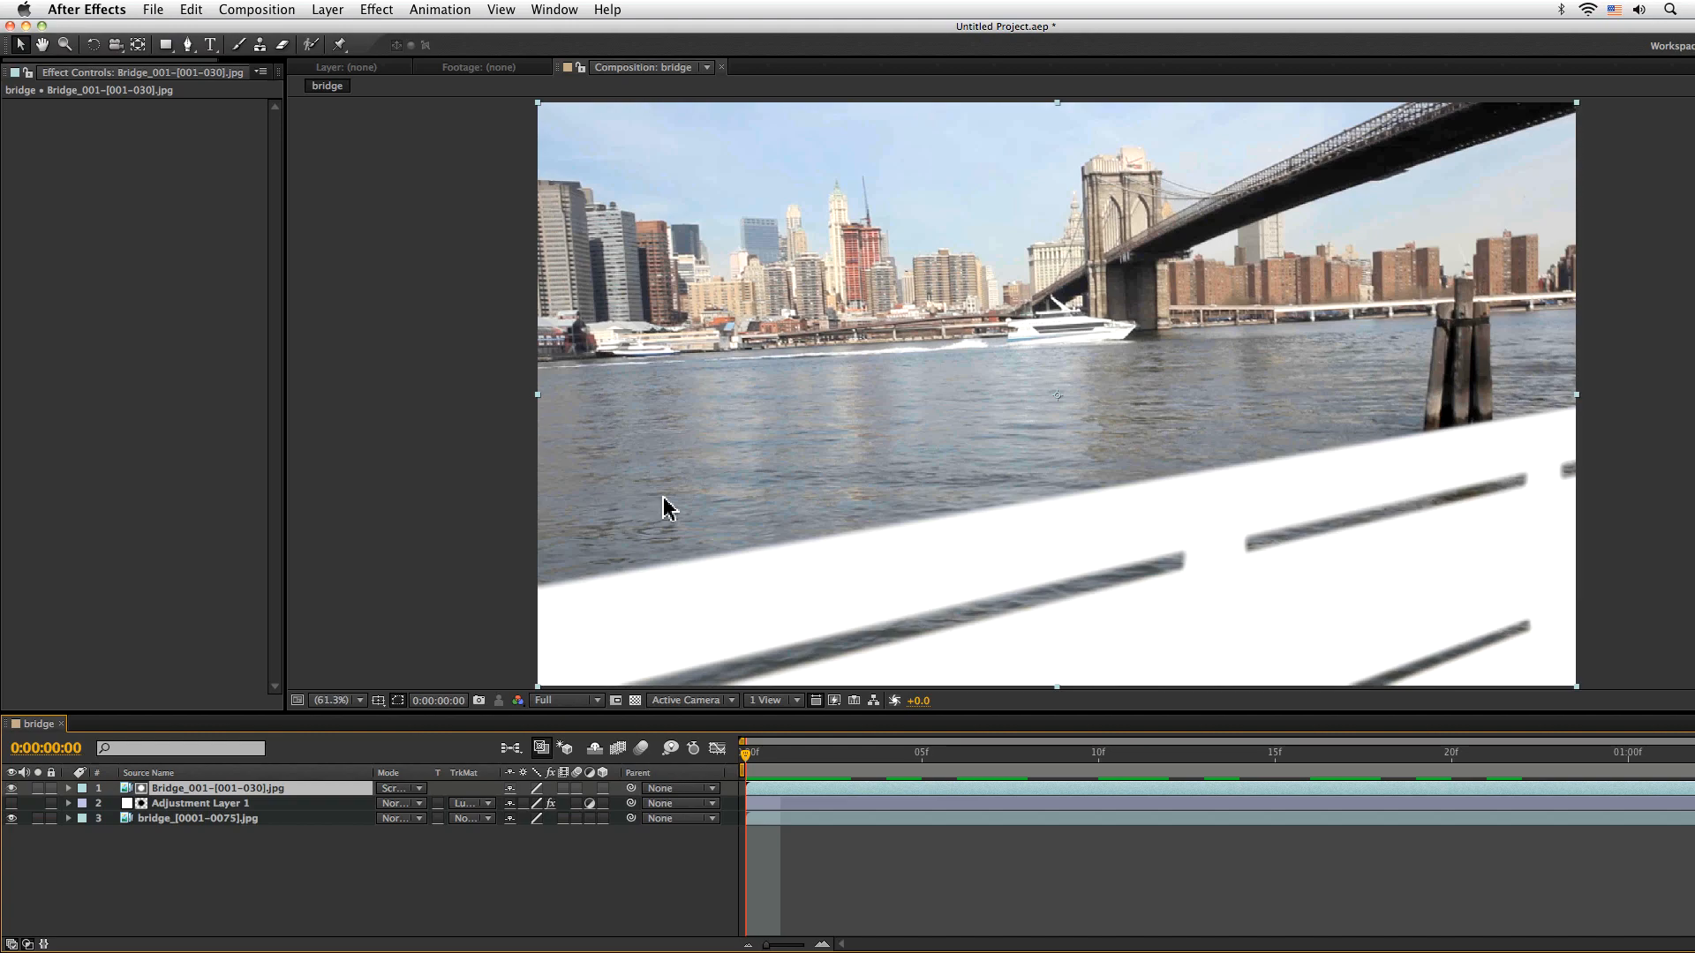
Switch back to Silhouette, show and expand the Wood layer, and enable motion blur for its shapes and the Roto node
key("super+Tab")
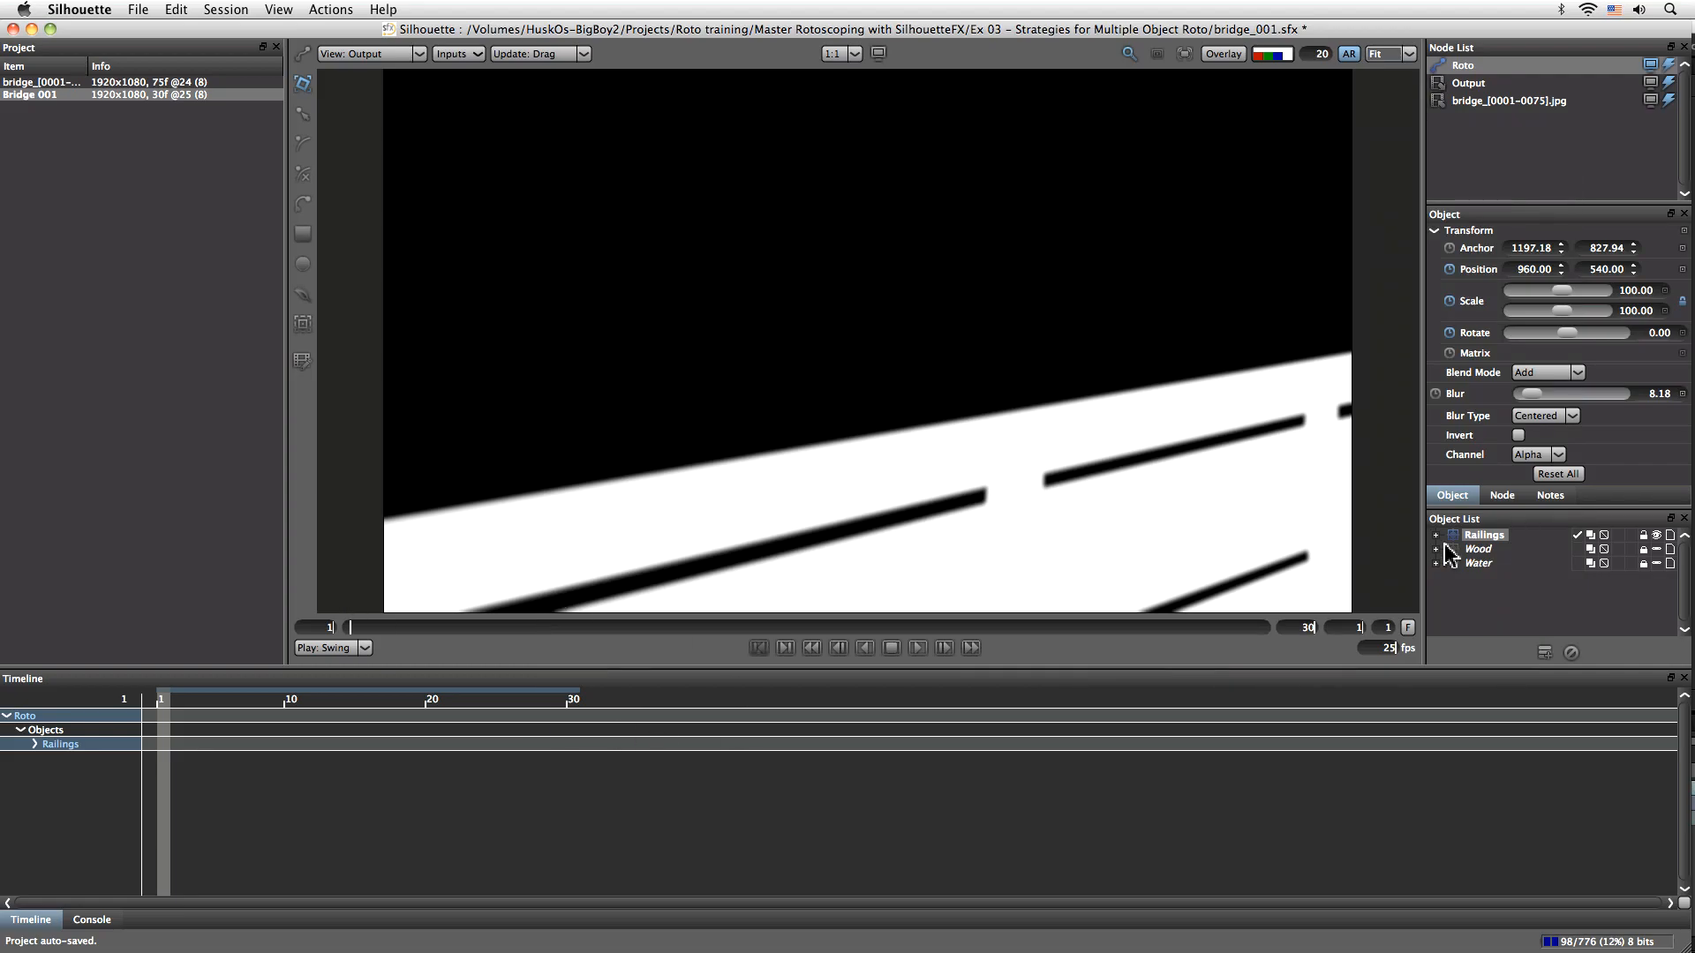
left_click(1657, 549)
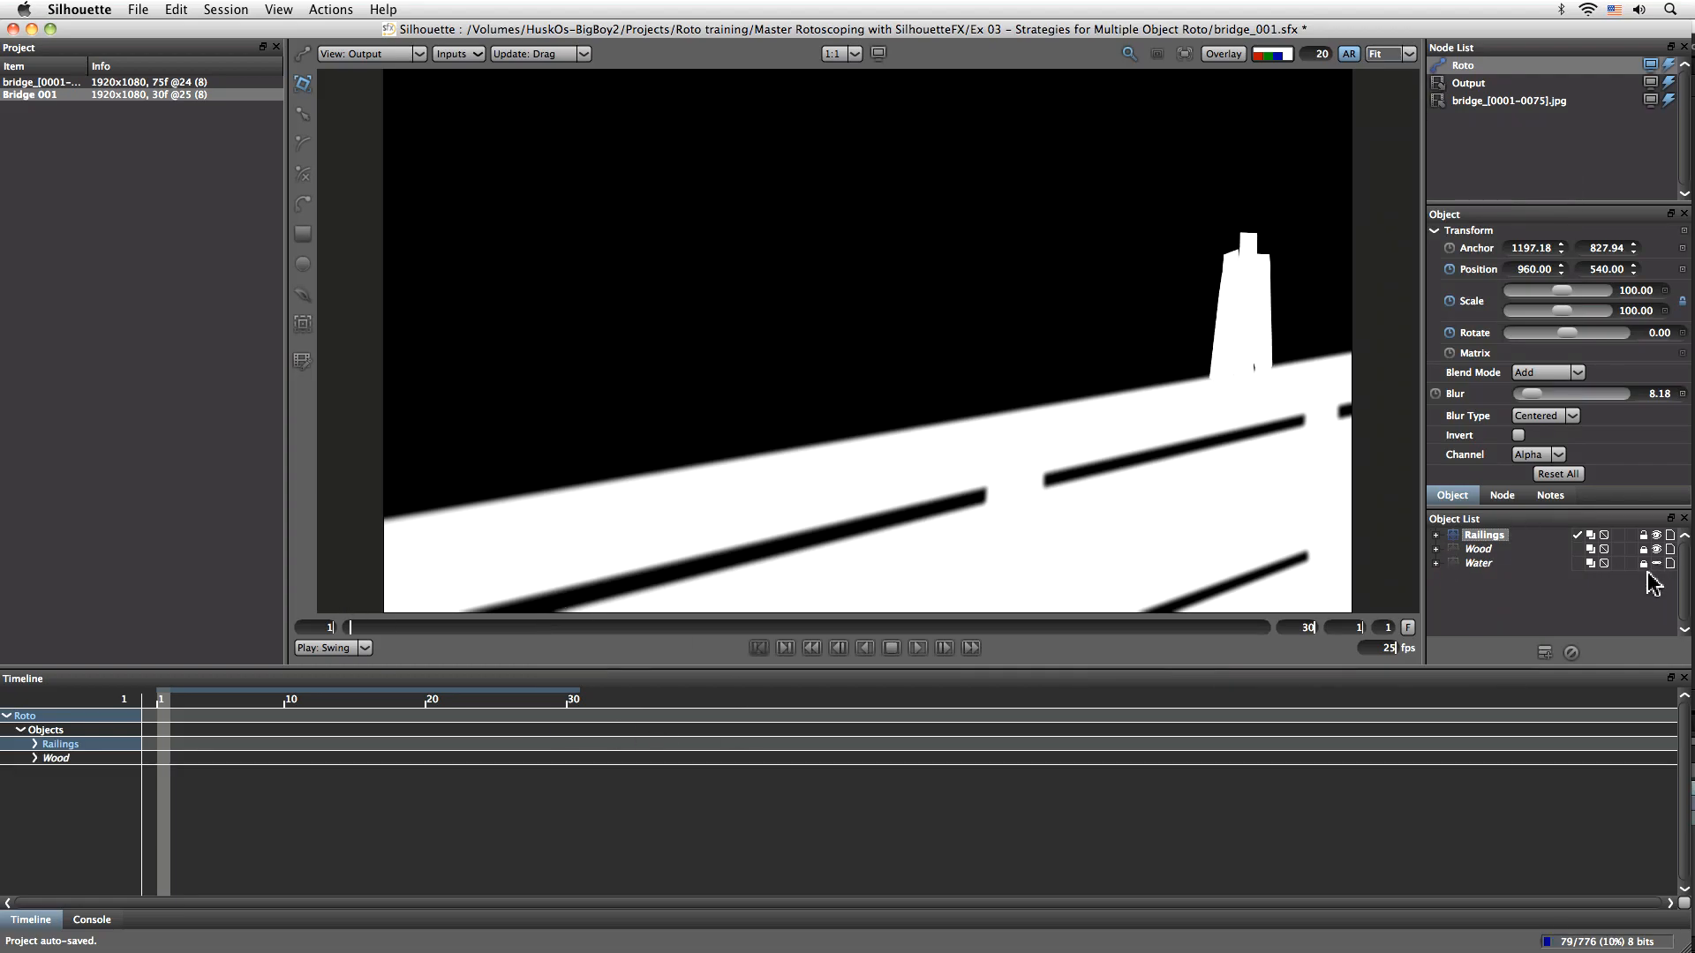
left_click(1227, 362)
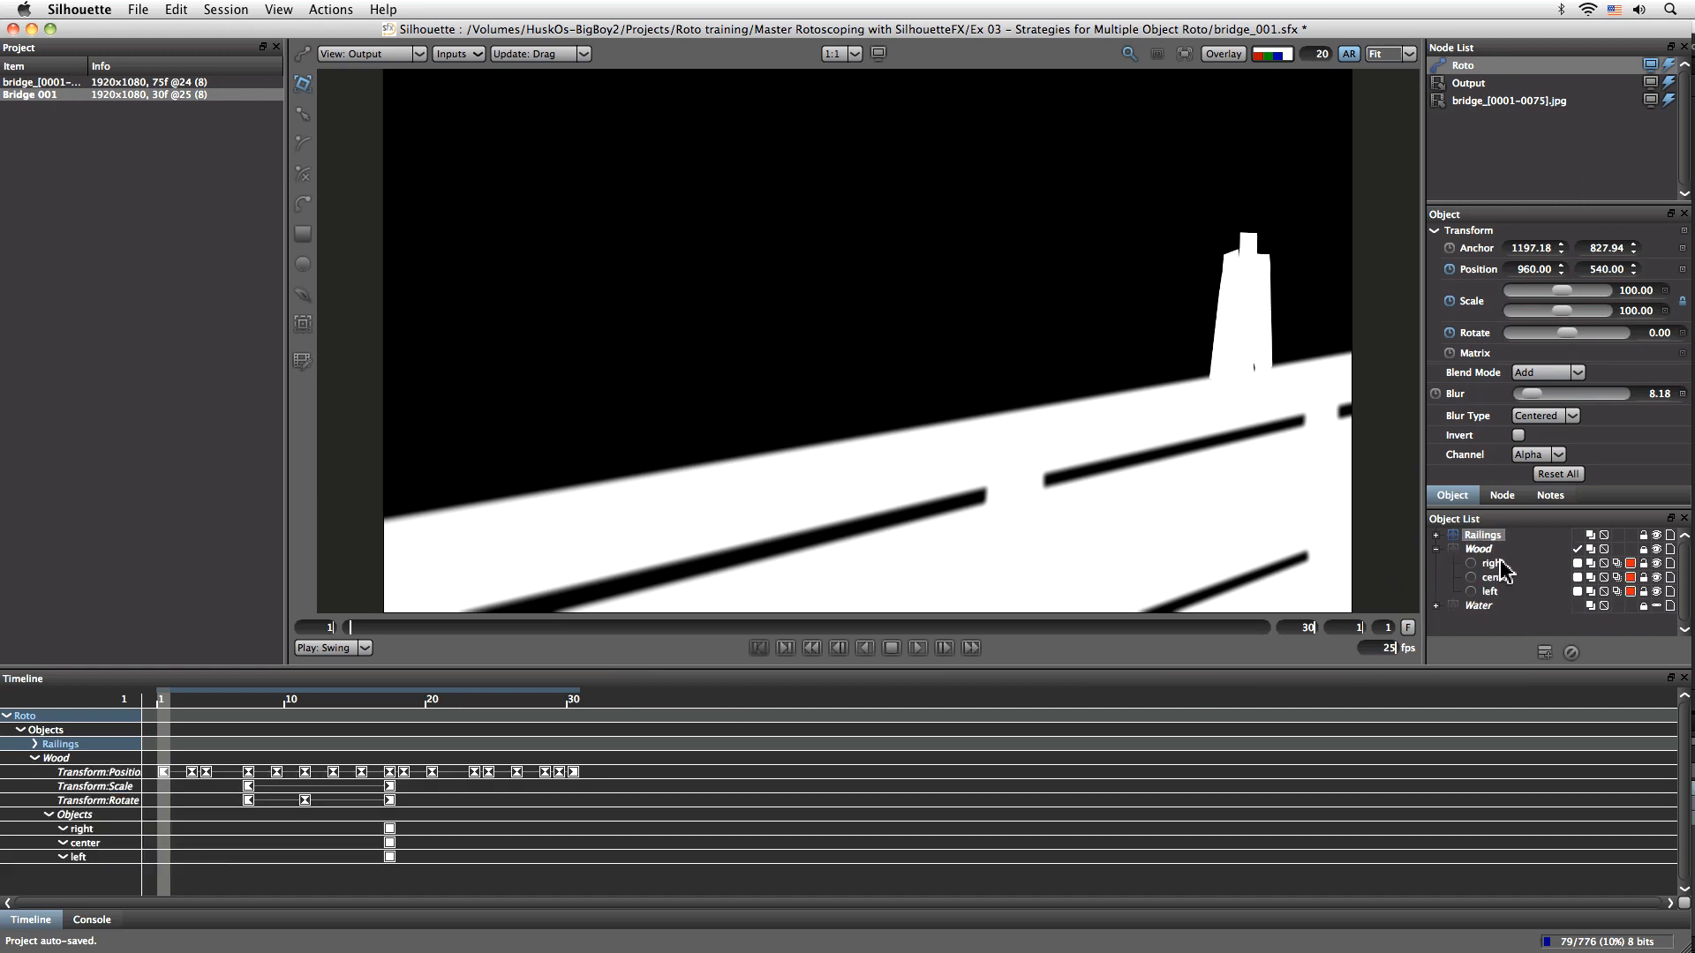
left_click(1619, 564)
left_click(1501, 495)
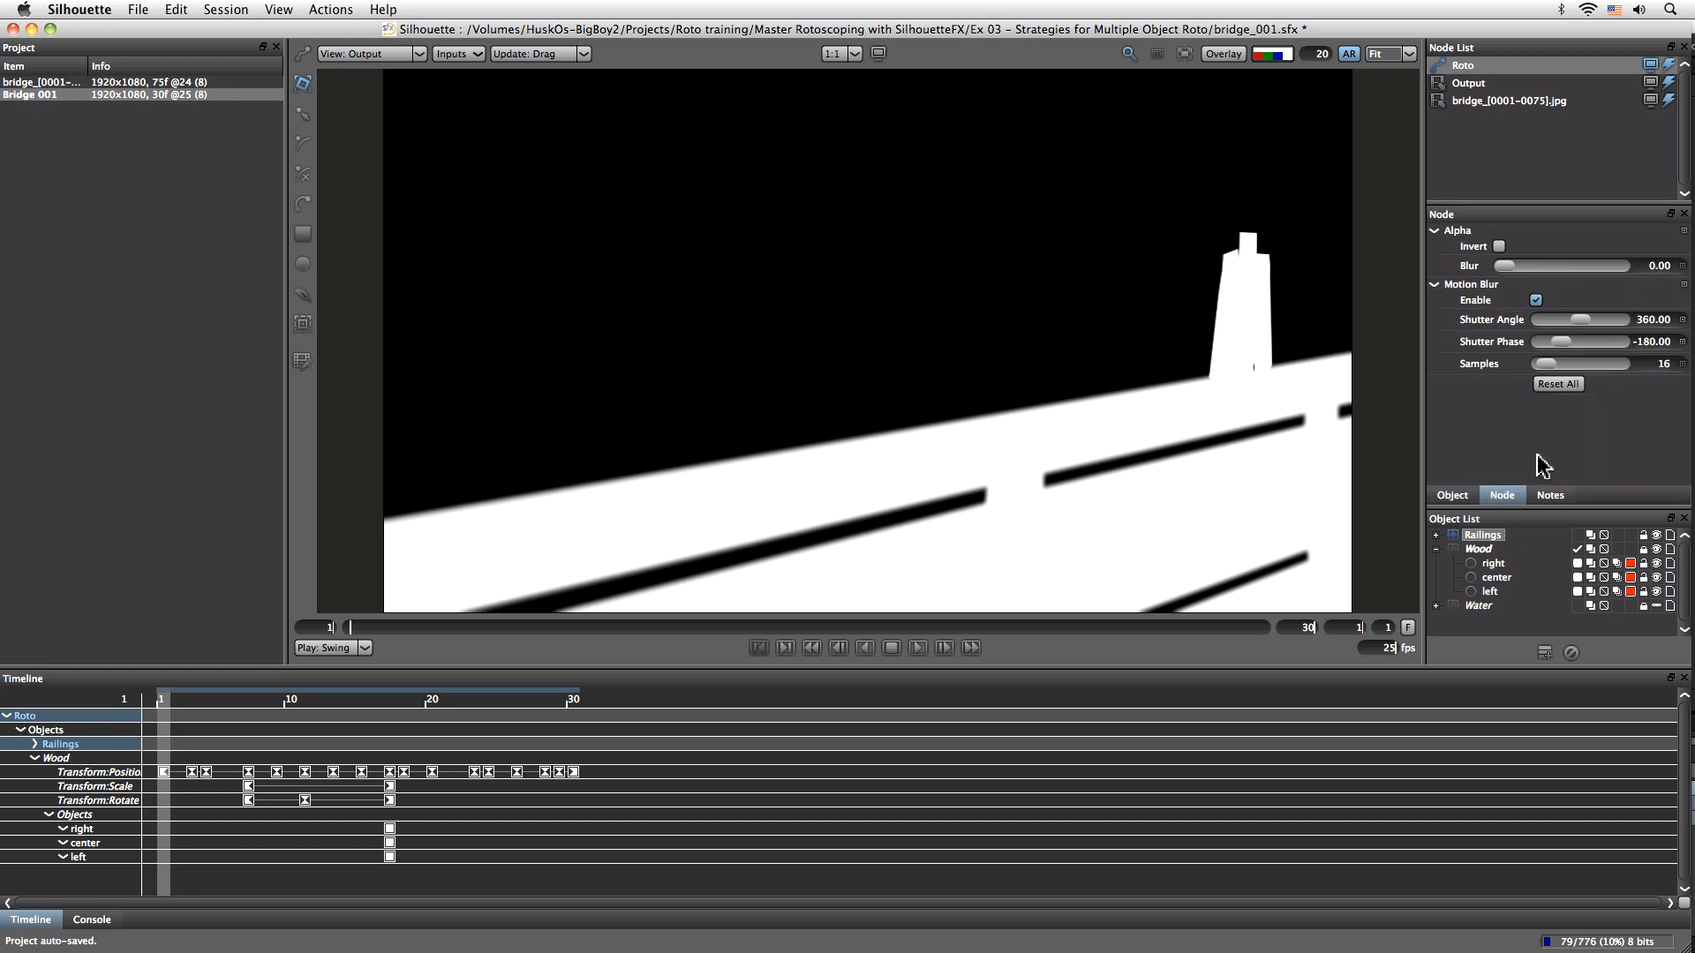
left_click(1536, 300)
Examine the motion-blurred wood and railing matte between frames 1 and 8, and collapse the Wood layer
left_click_drag(360, 629, 576, 632)
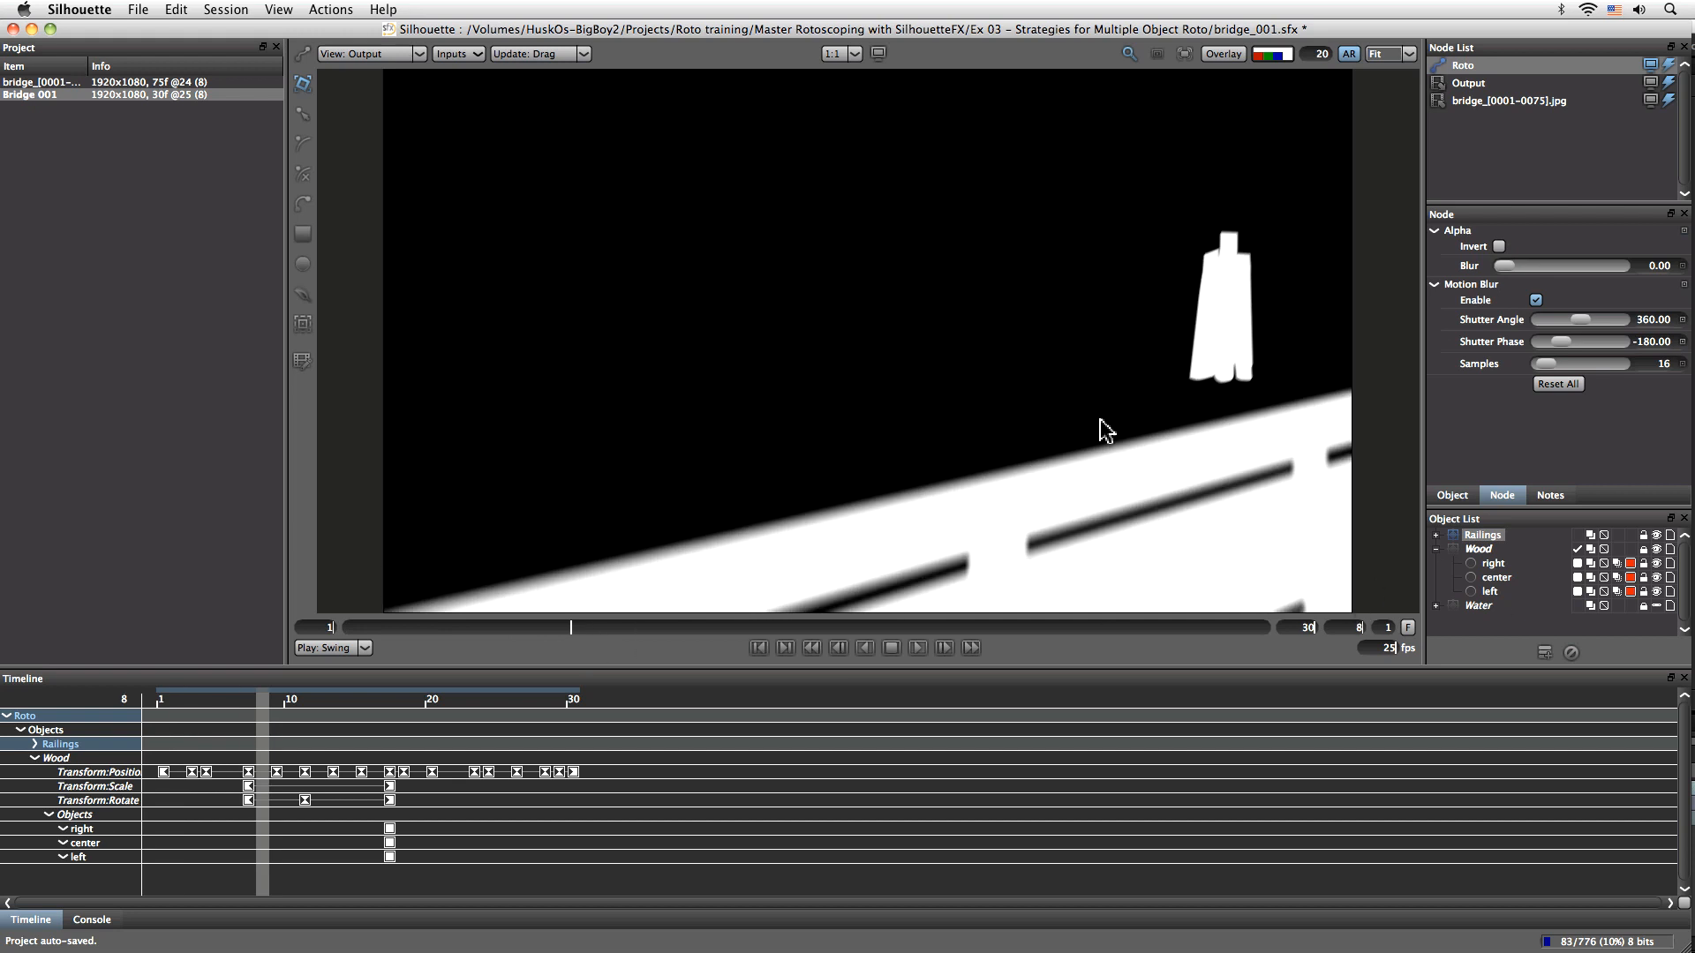
left_click_drag(565, 630, 311, 642)
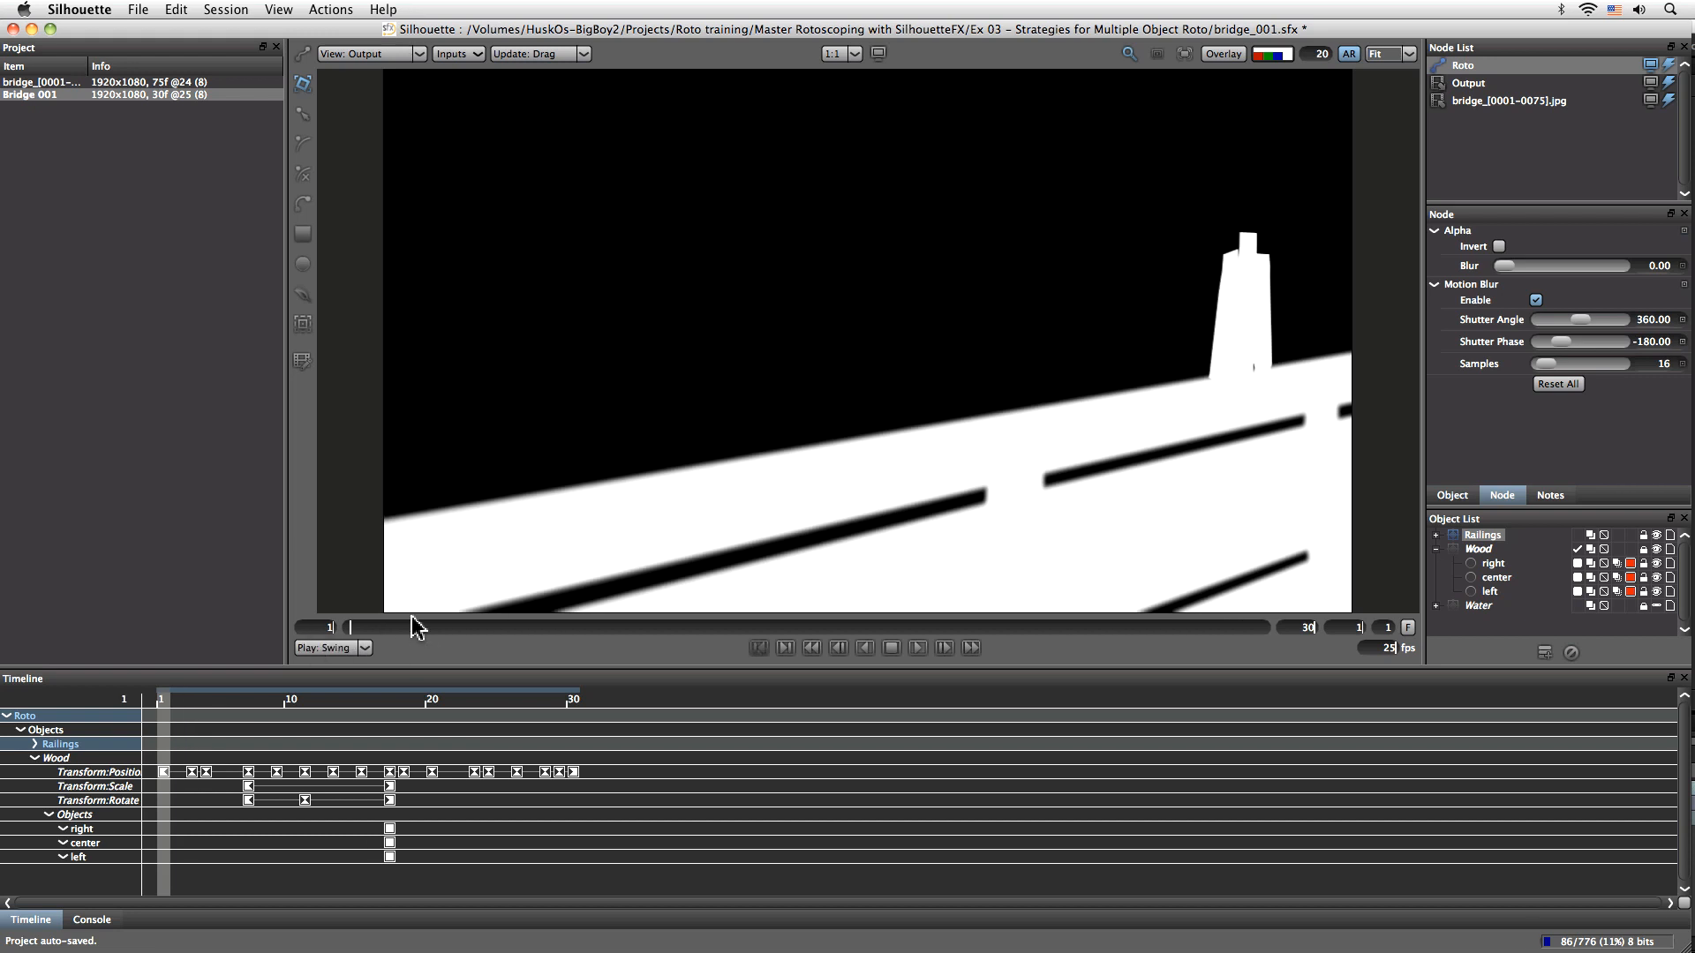
left_click_drag(353, 625, 314, 660)
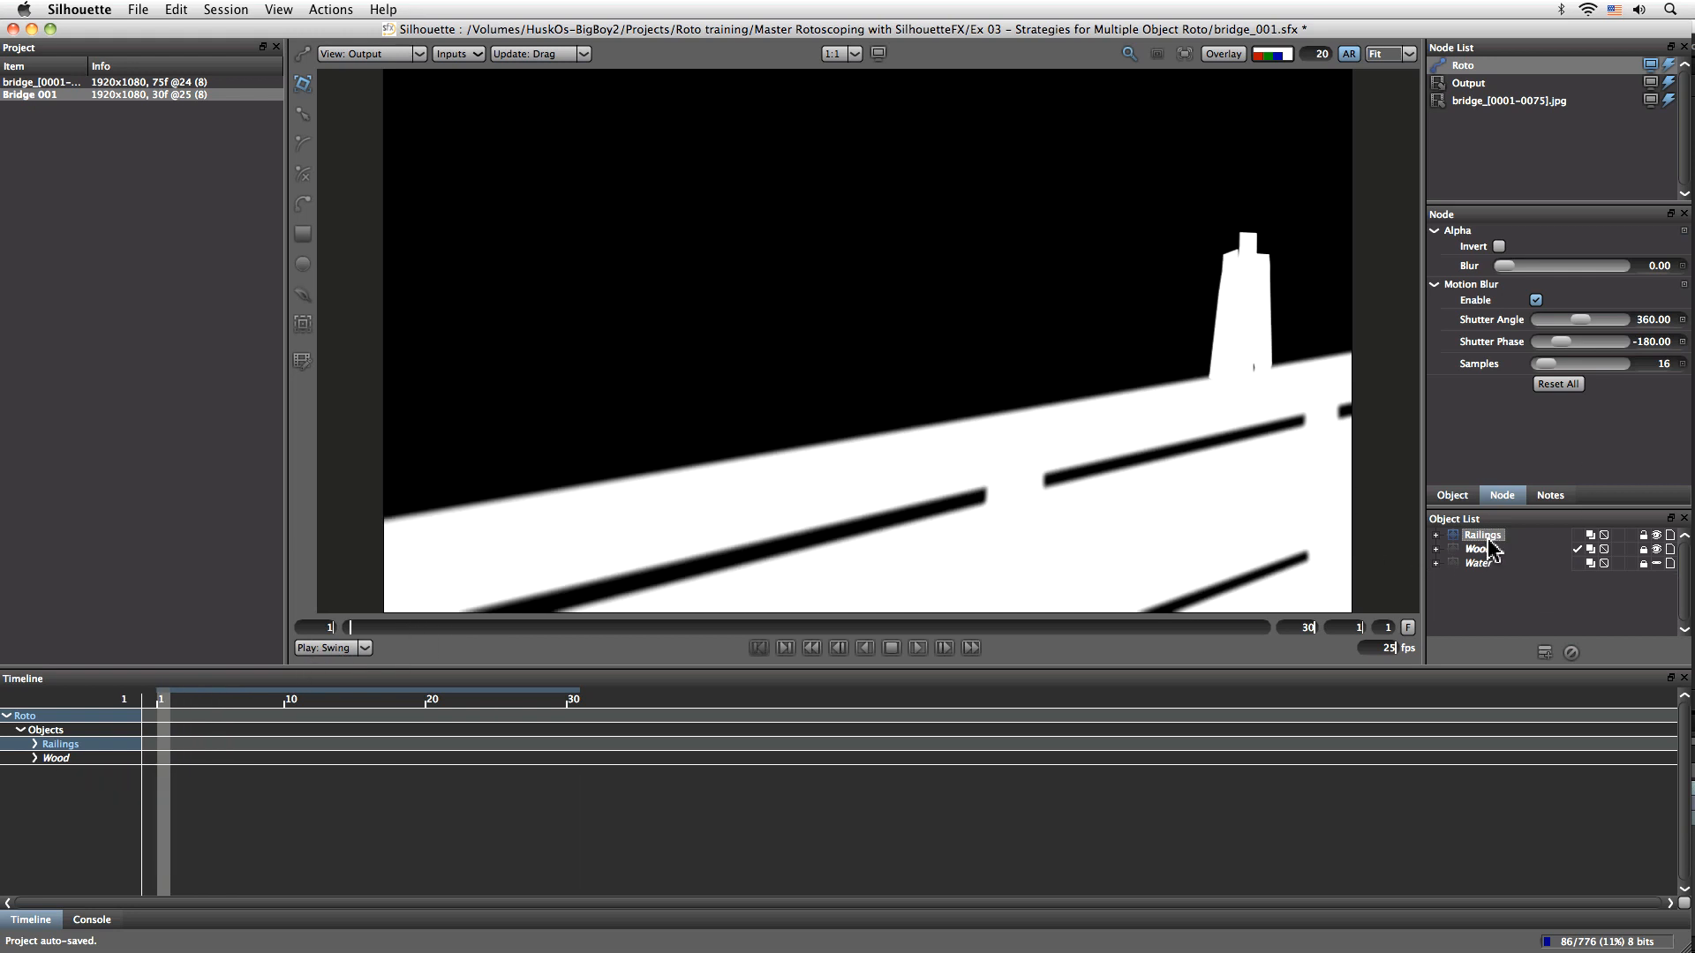
Set the Railings layer's blend mode to Subtract so that it cuts into the Wood matte
left_click(1591, 536)
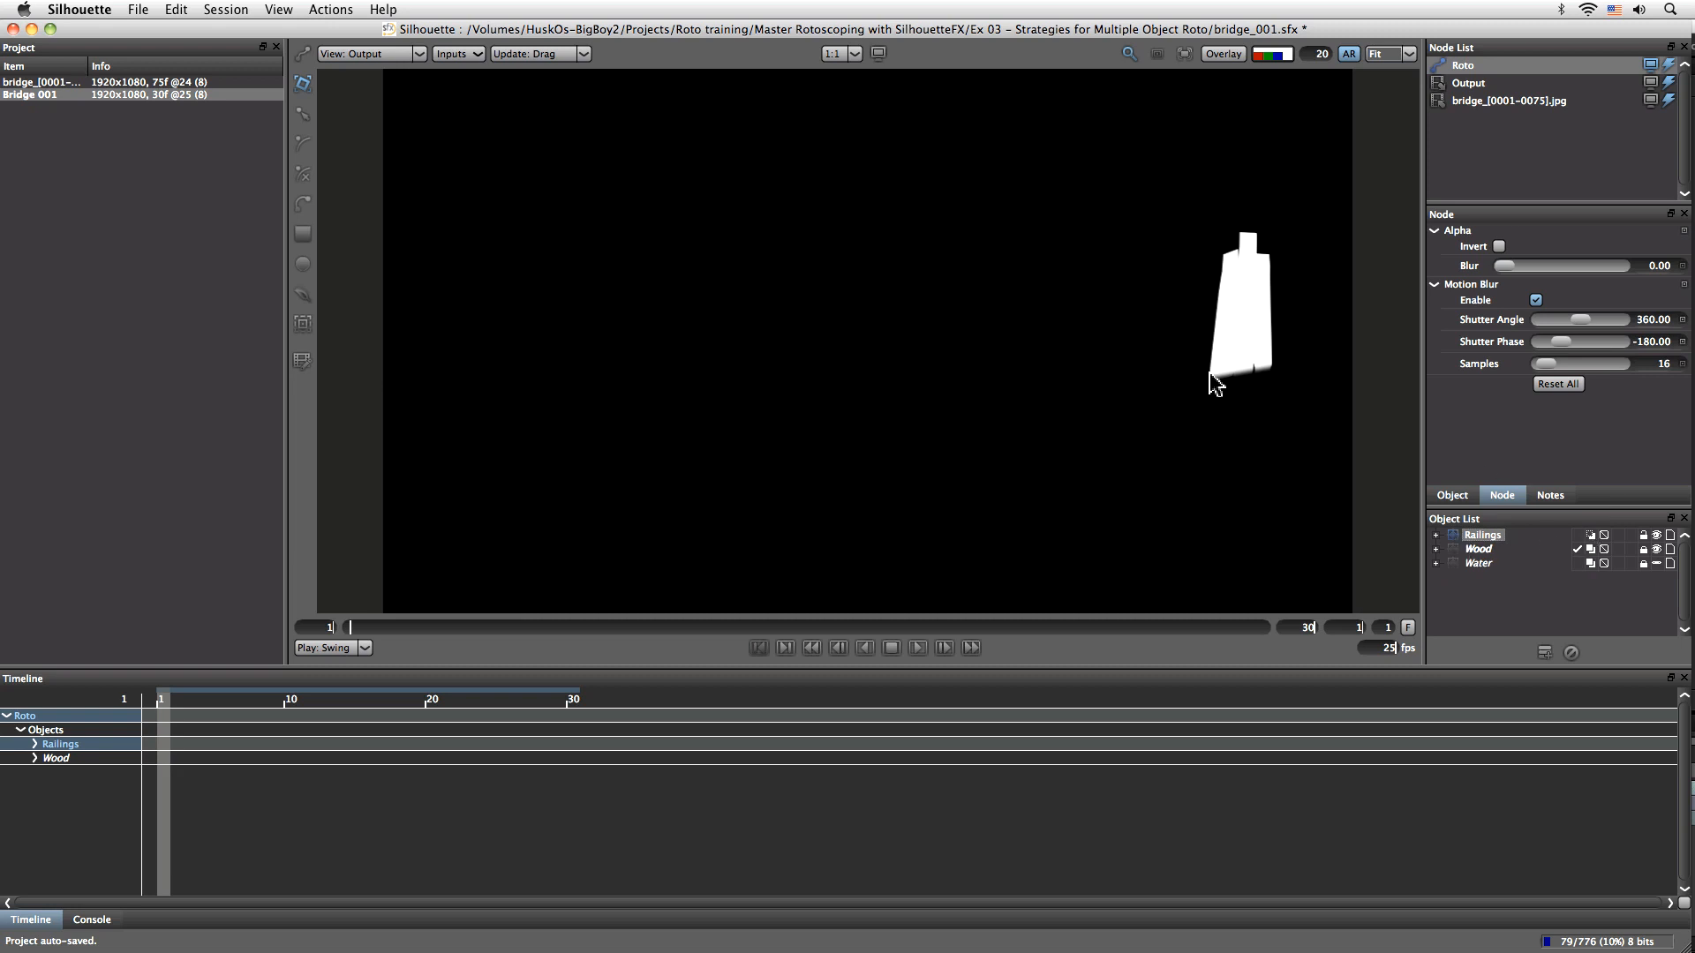
left_click(1592, 536)
left_click(1592, 536)
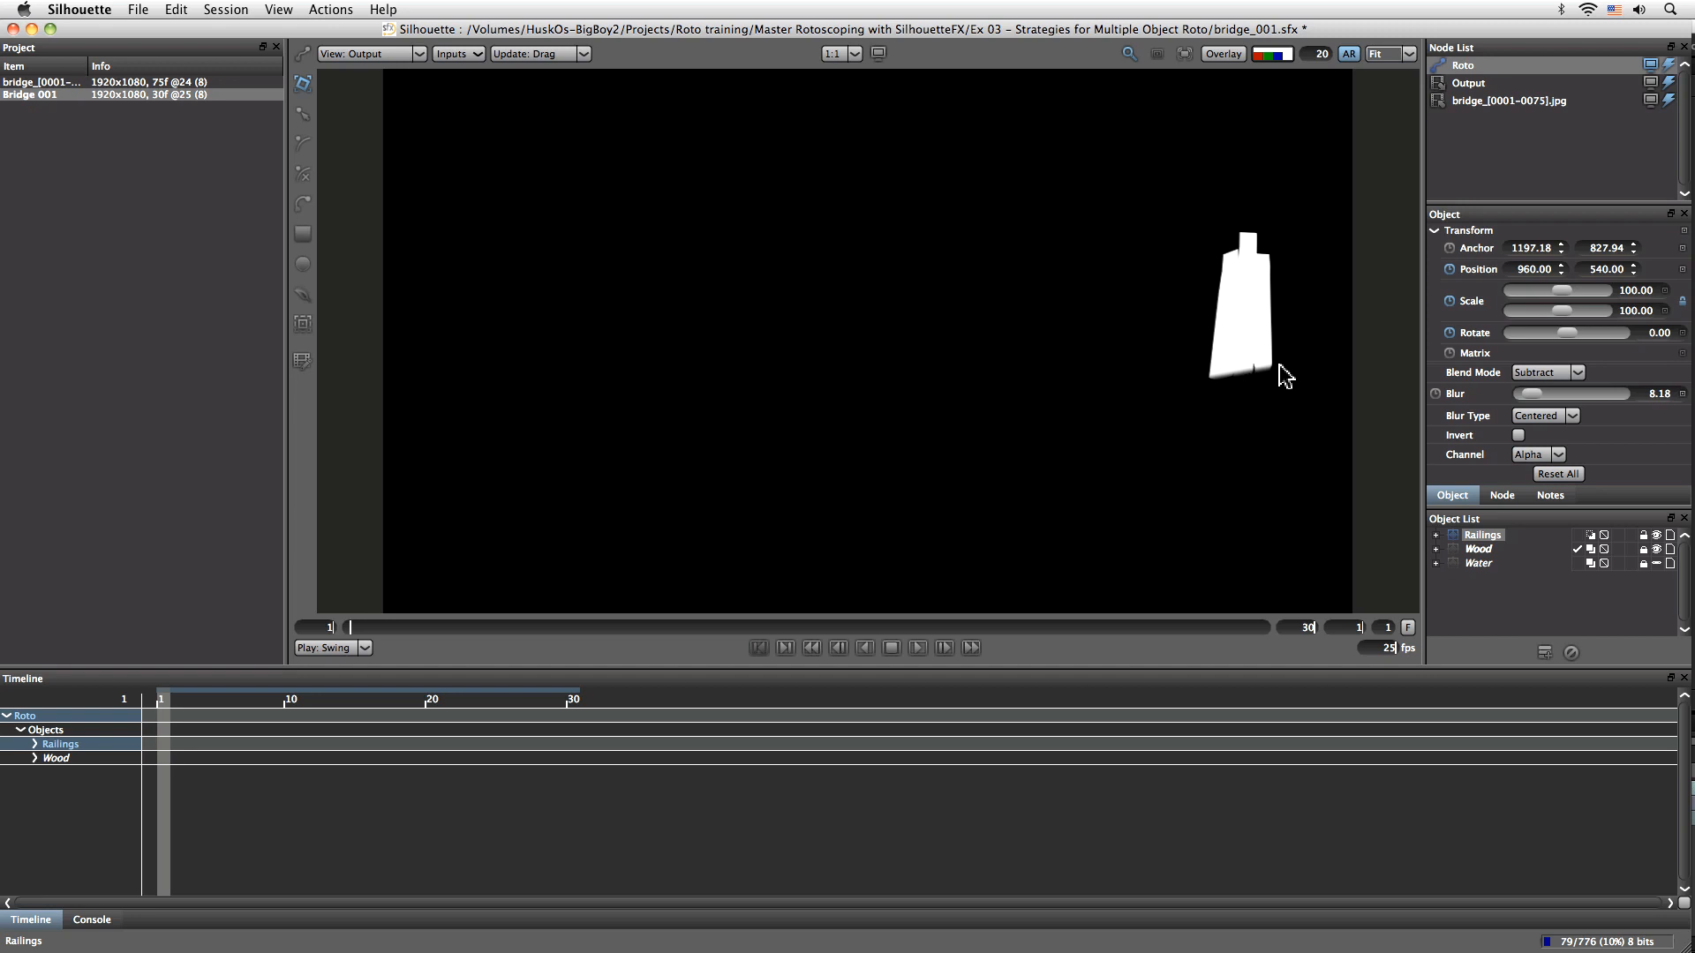
Expand the Railings layer to check its shapes, and try reducing the layer's blur to 3.64
left_click(1437, 535)
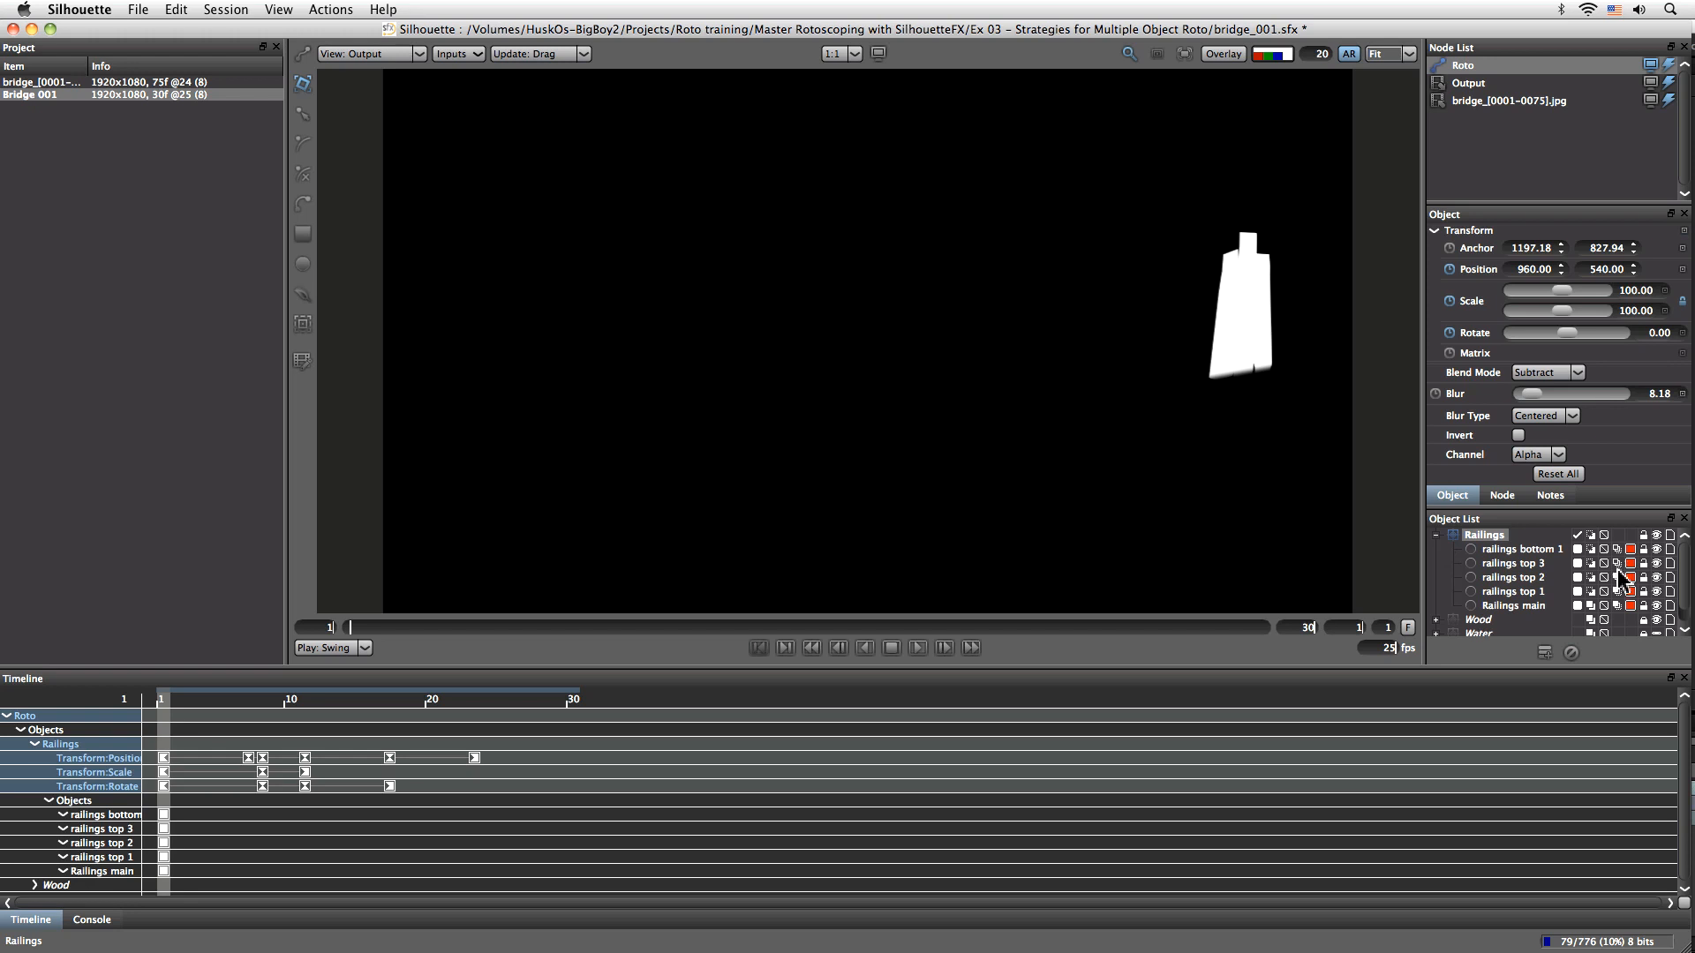
left_click_drag(1620, 587, 1620, 603)
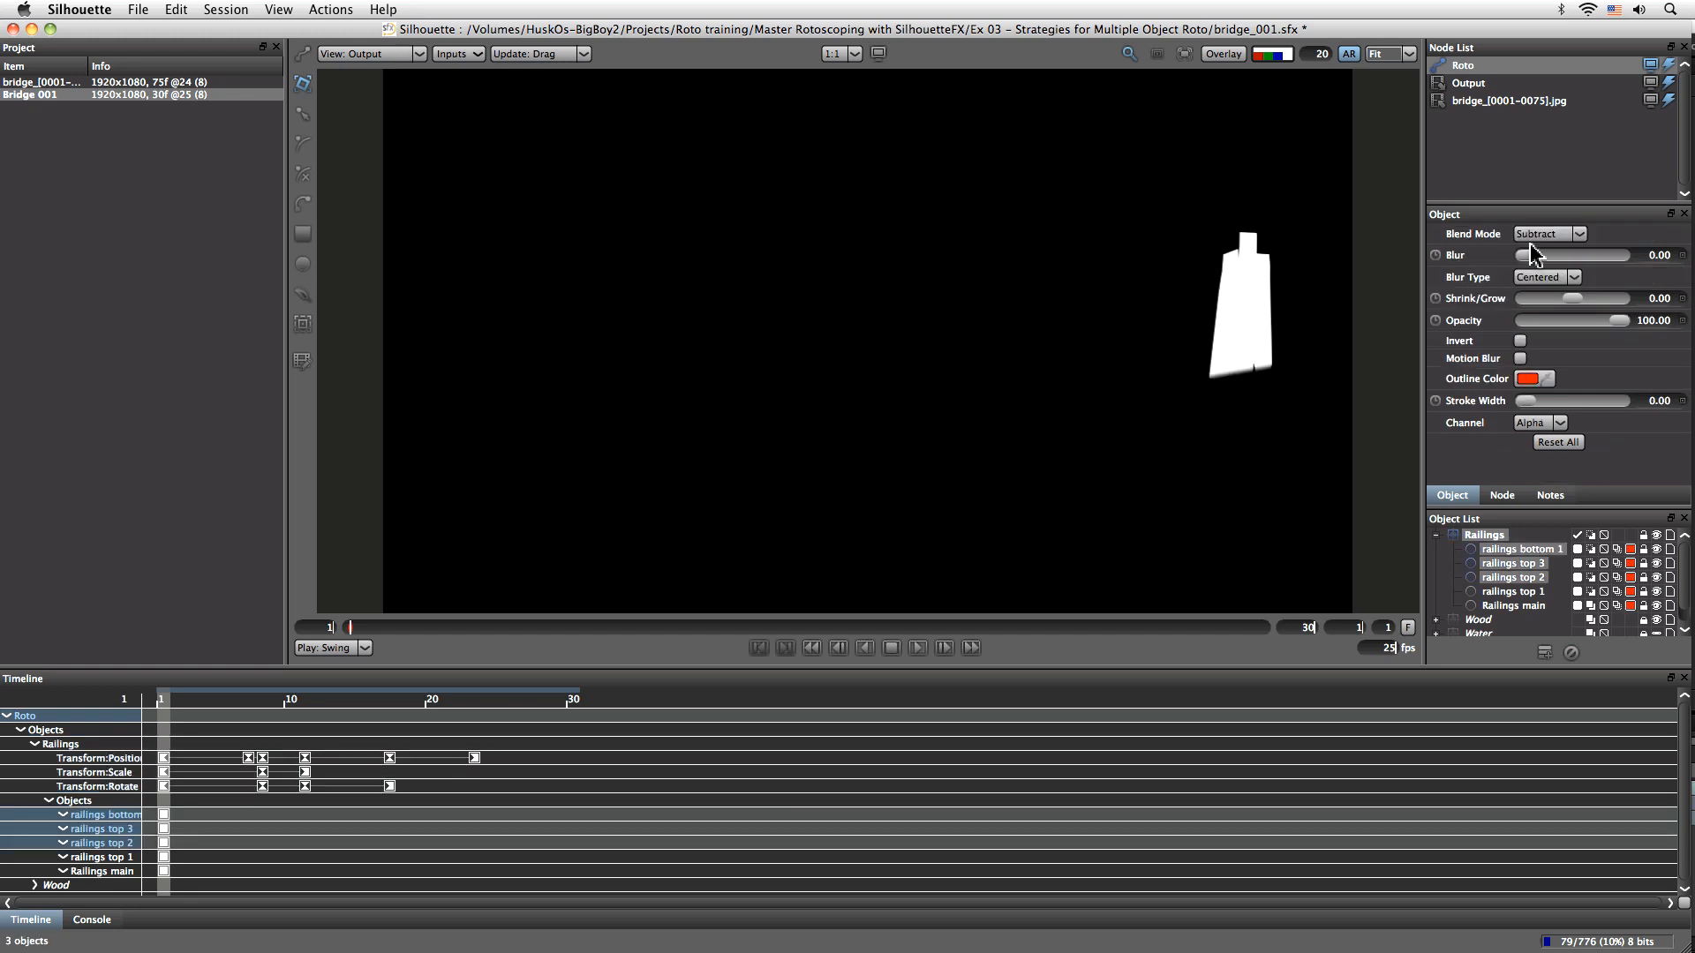
left_click_drag(1517, 394, 1523, 392)
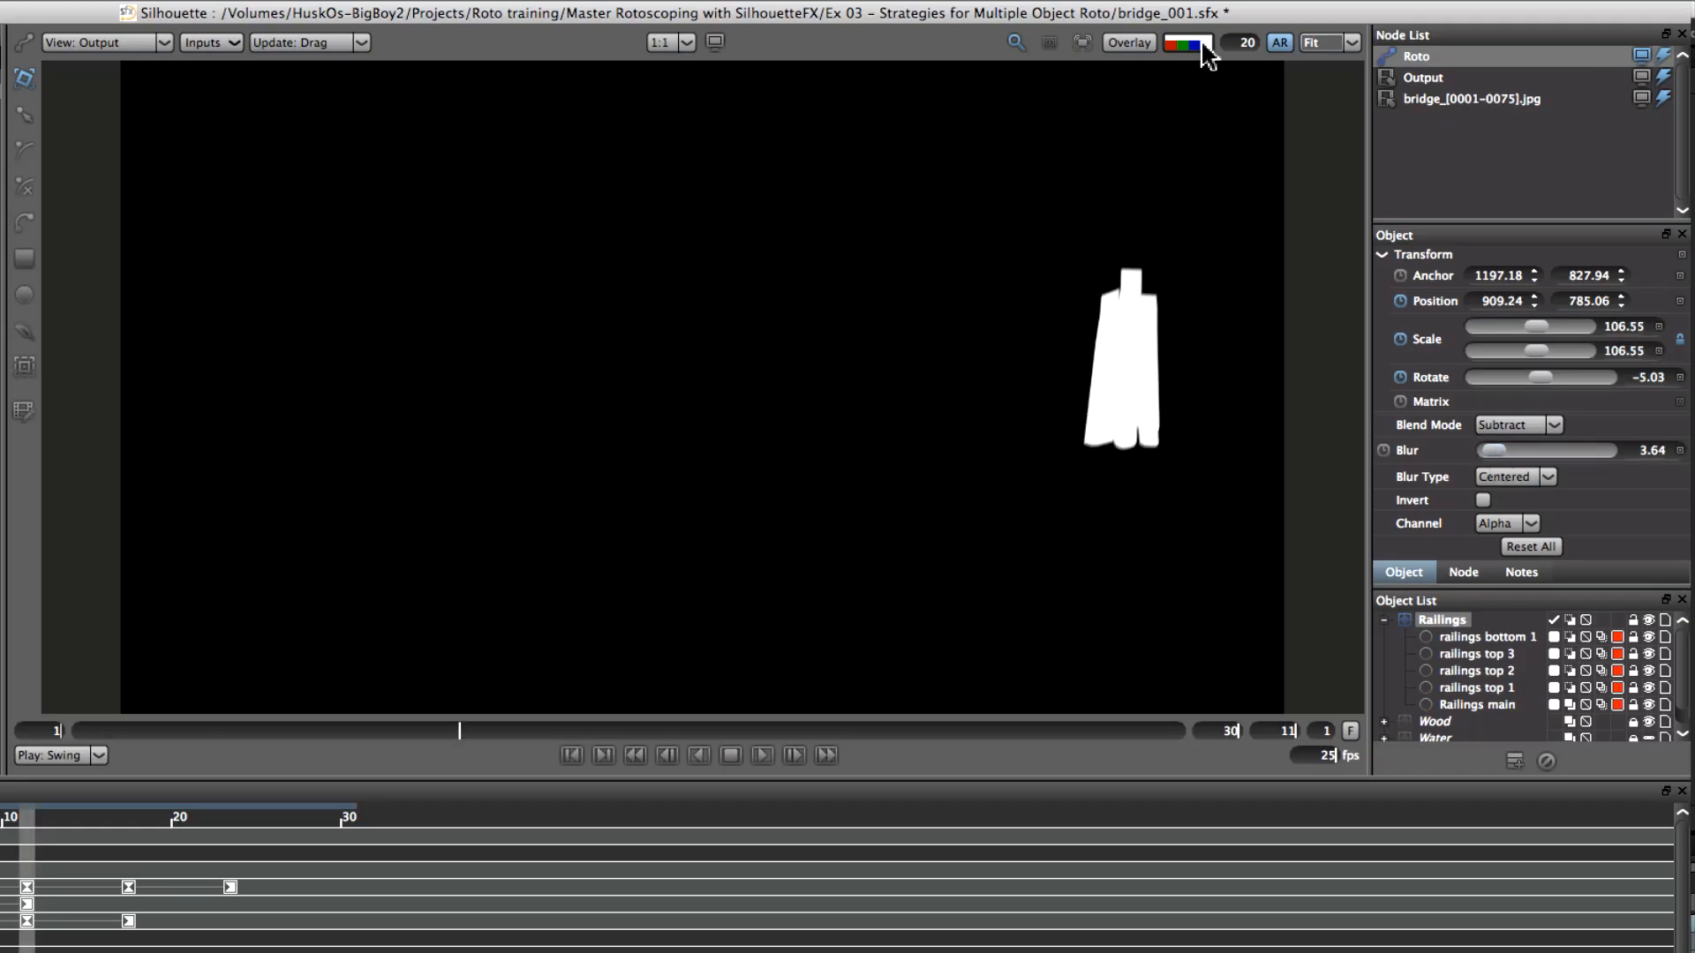
Switch the viewer to the colour footage with the matte overlaid and examine where the pilings meet the railing between frames 11 and 1
left_click(1206, 55)
left_click(1208, 55)
left_click(1211, 57)
left_click(1211, 57)
left_click_drag(435, 740, 159, 757)
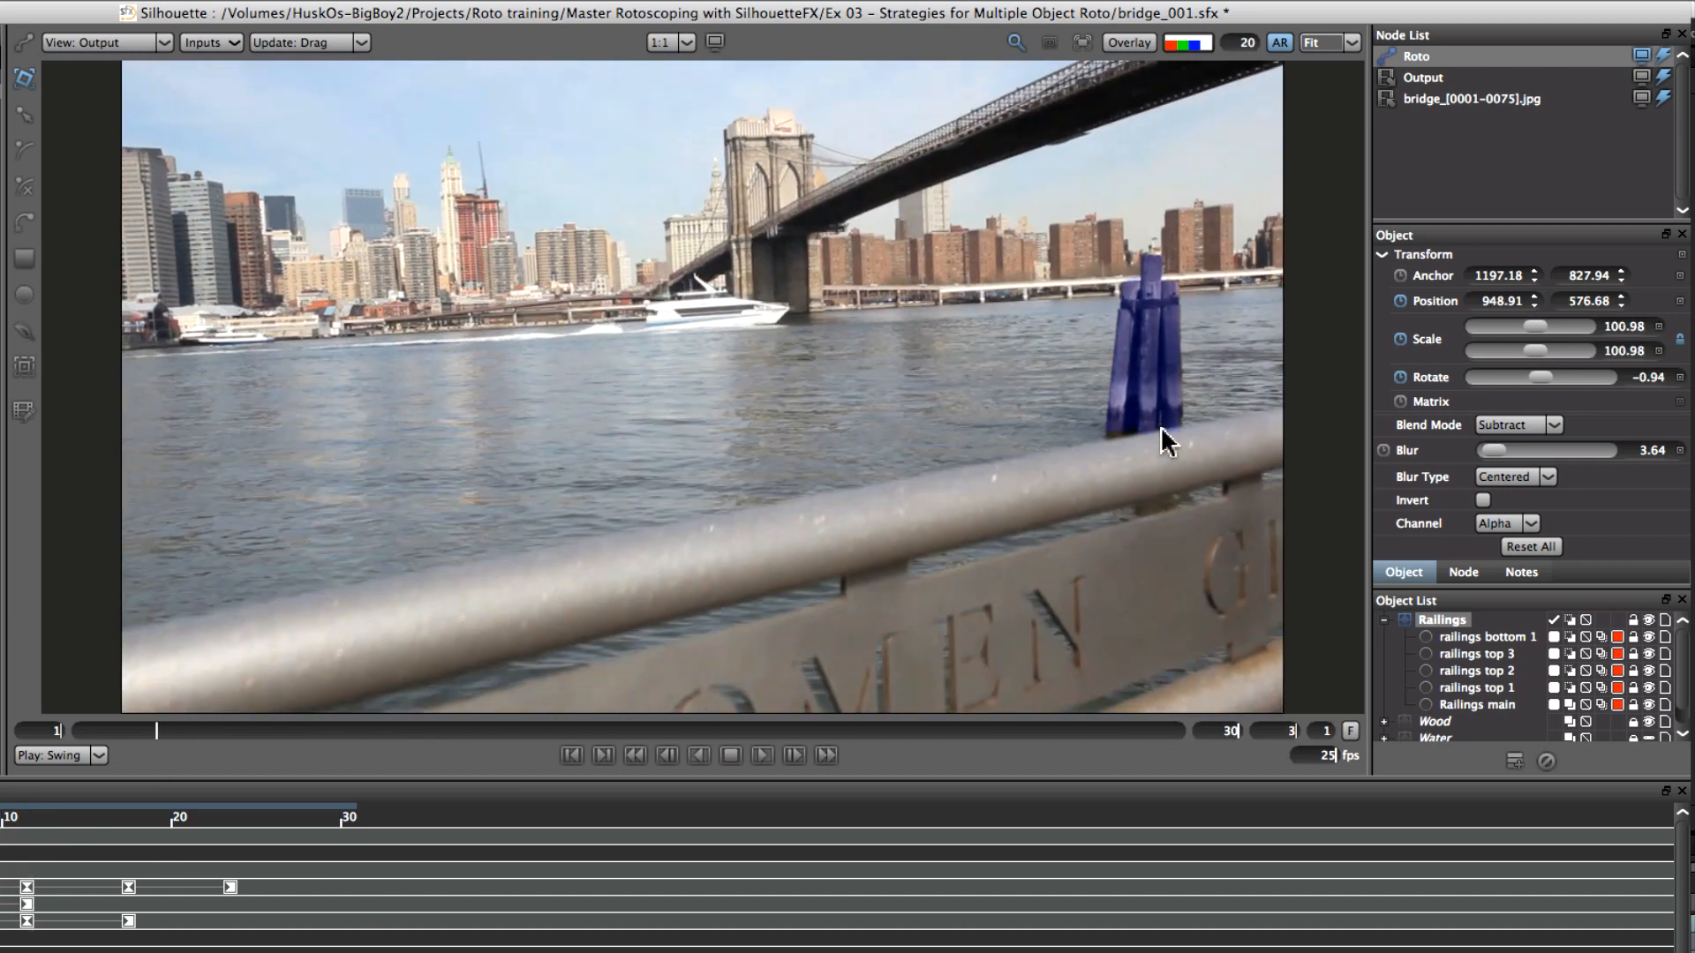
mouse_move(151, 738)
left_mouse_down()
mouse_move(63, 762)
mouse_move(273, 733)
mouse_move(132, 738)
left_mouse_up()
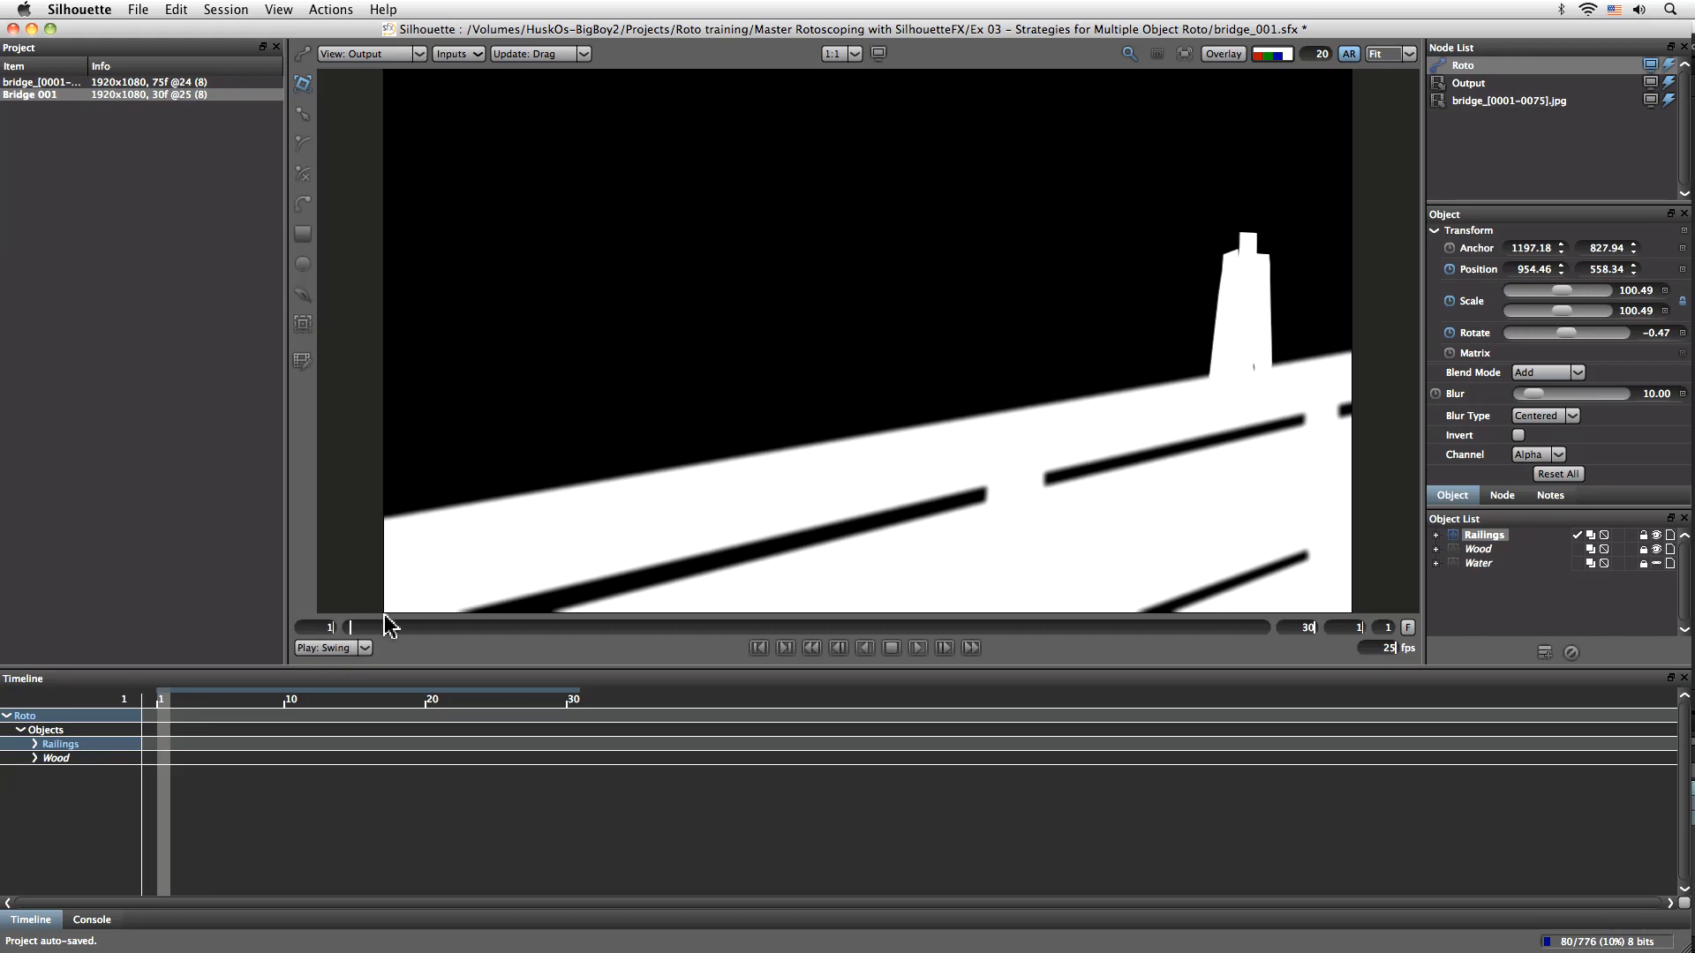
Set the Railings layer to Subtract and render the Roto node's full range as an alpha-only JPEG sequence named Bridge_wood_001
left_click_drag(388, 627, 332, 626)
left_click(1589, 534)
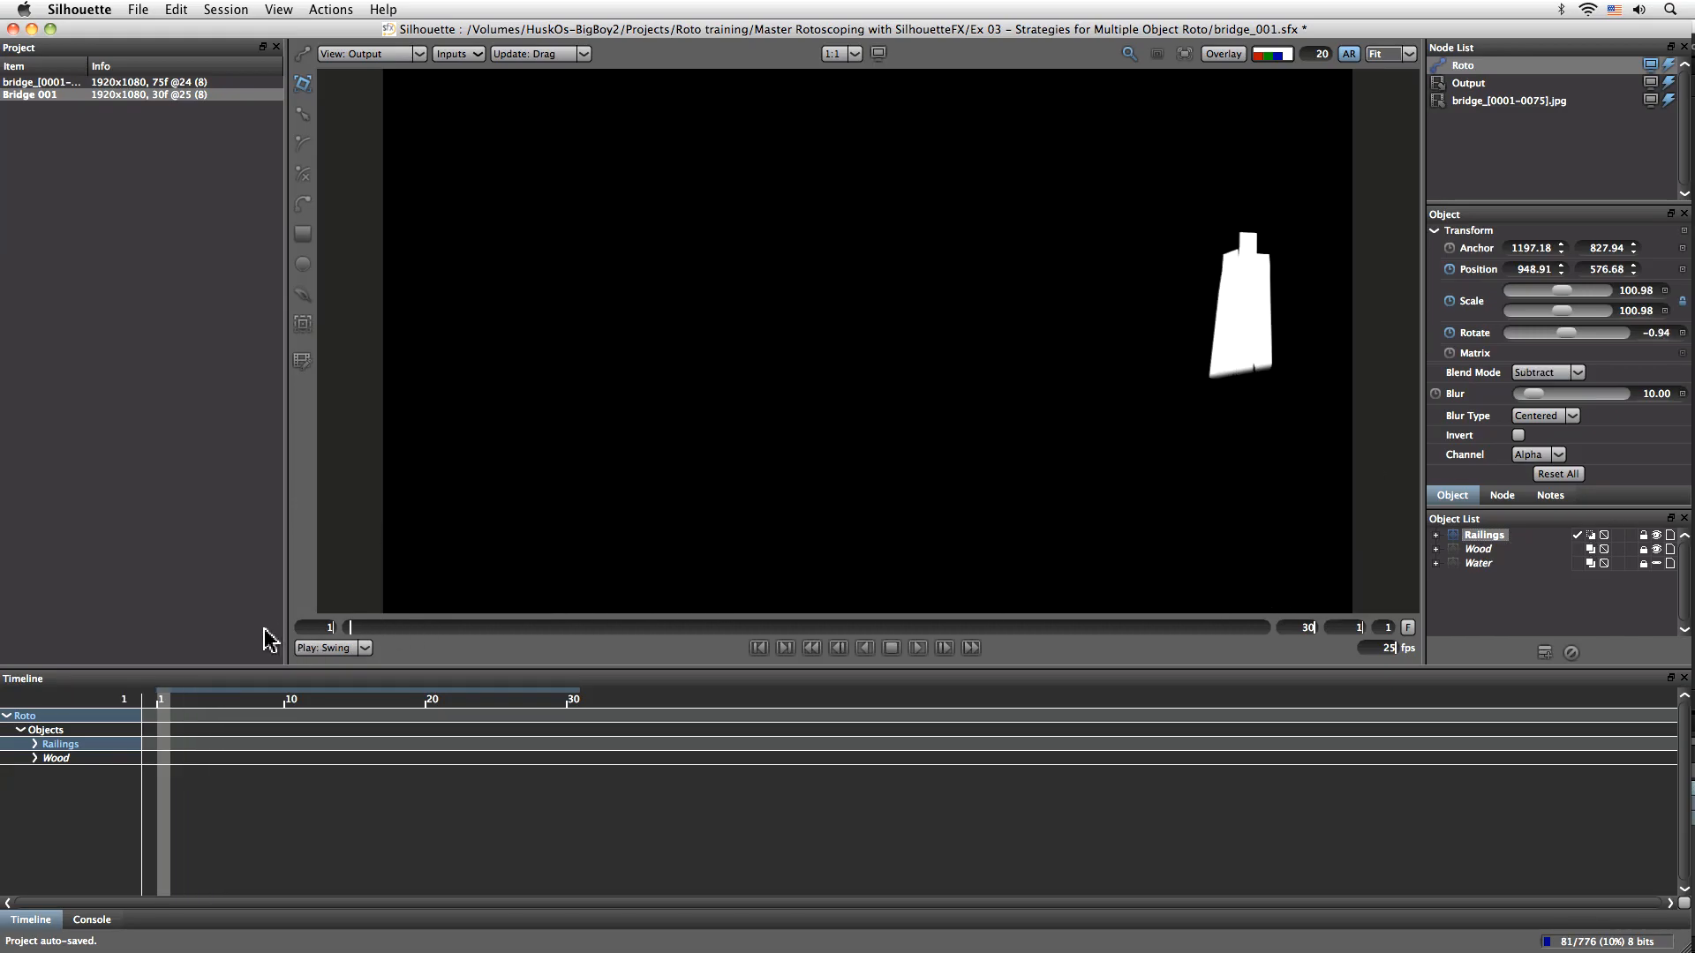
left_click(315, 11)
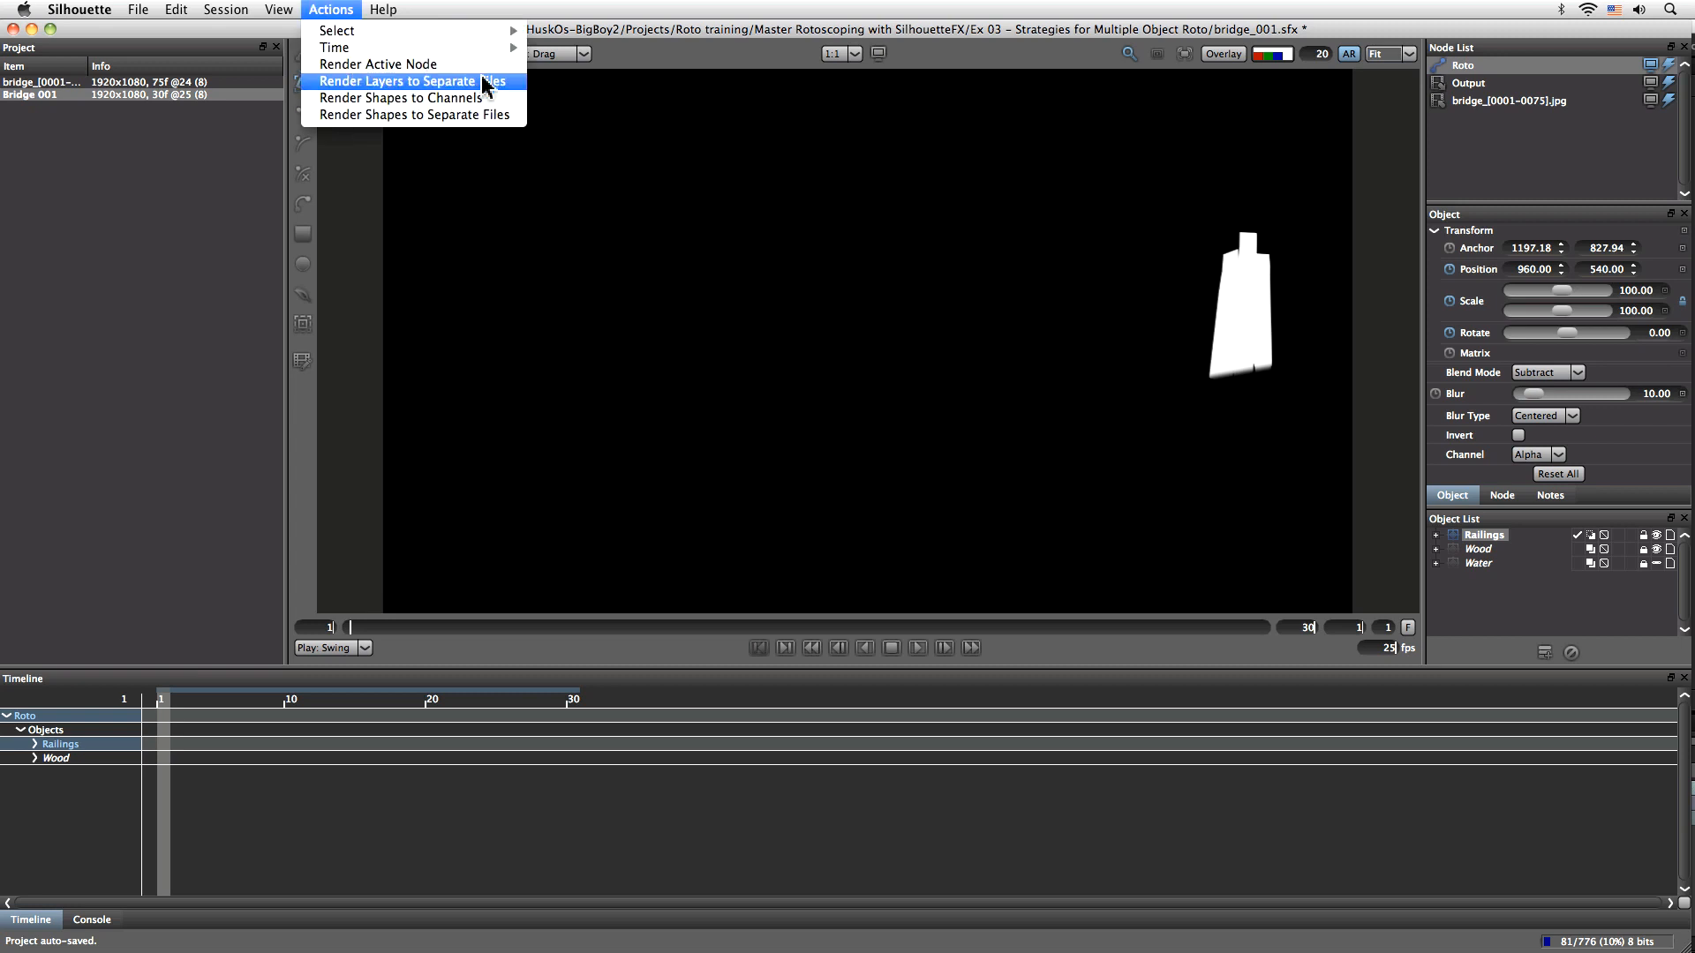
left_click(492, 65)
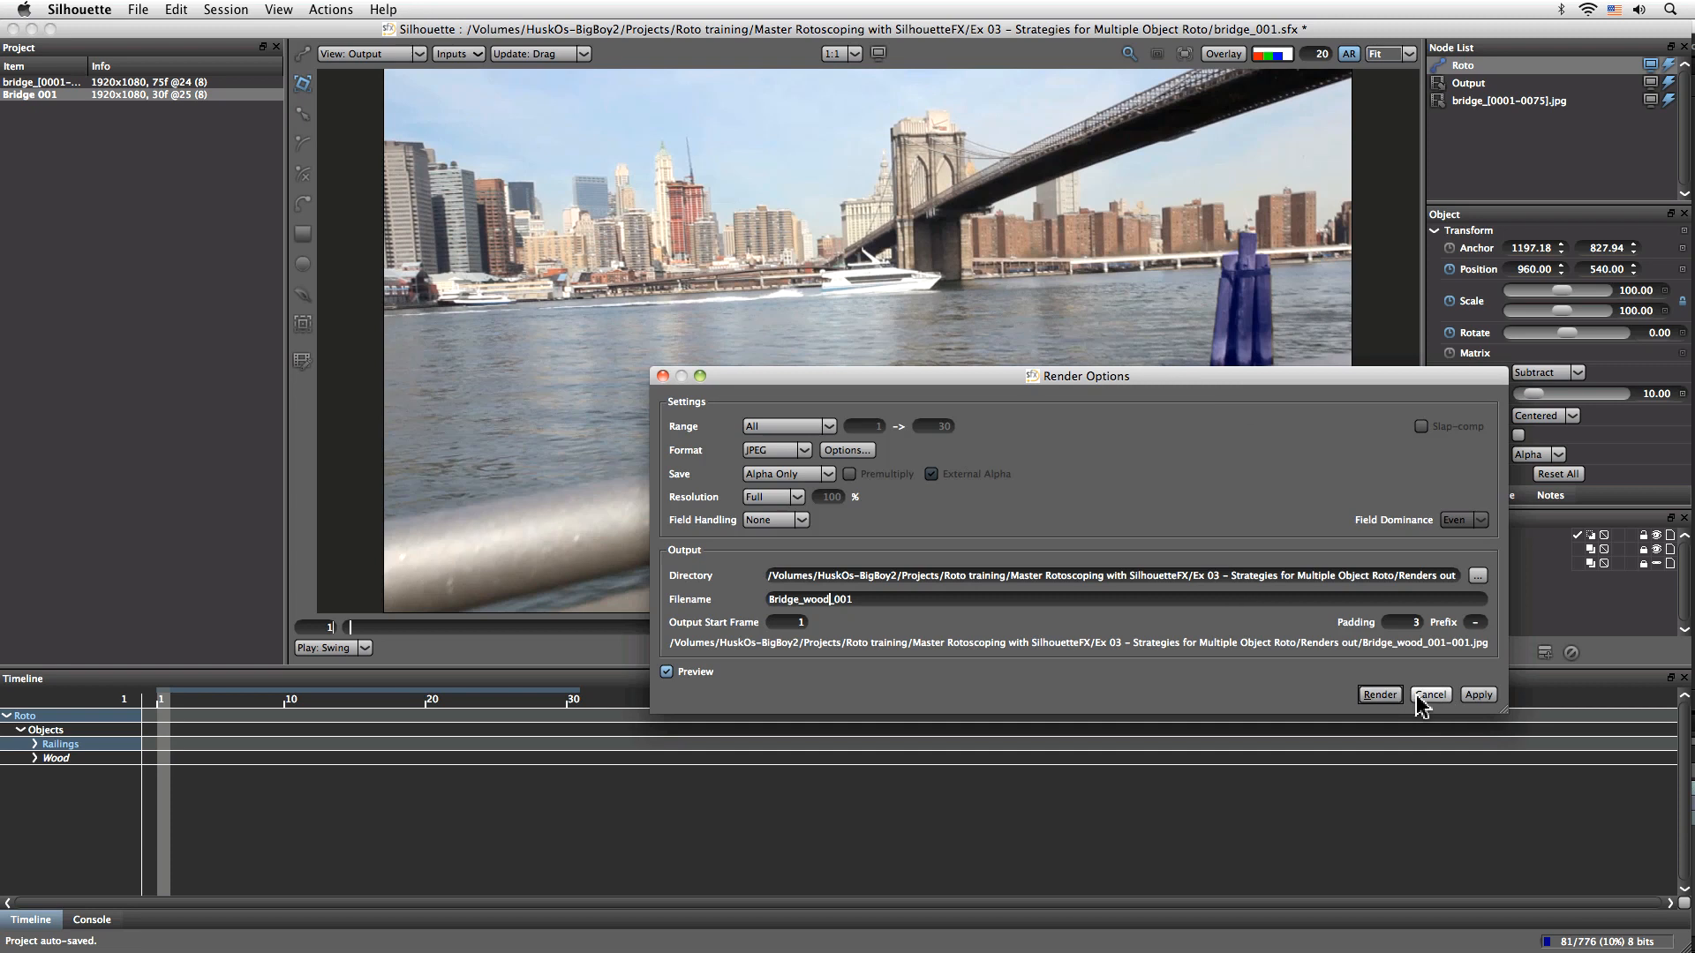
left_click(1379, 695)
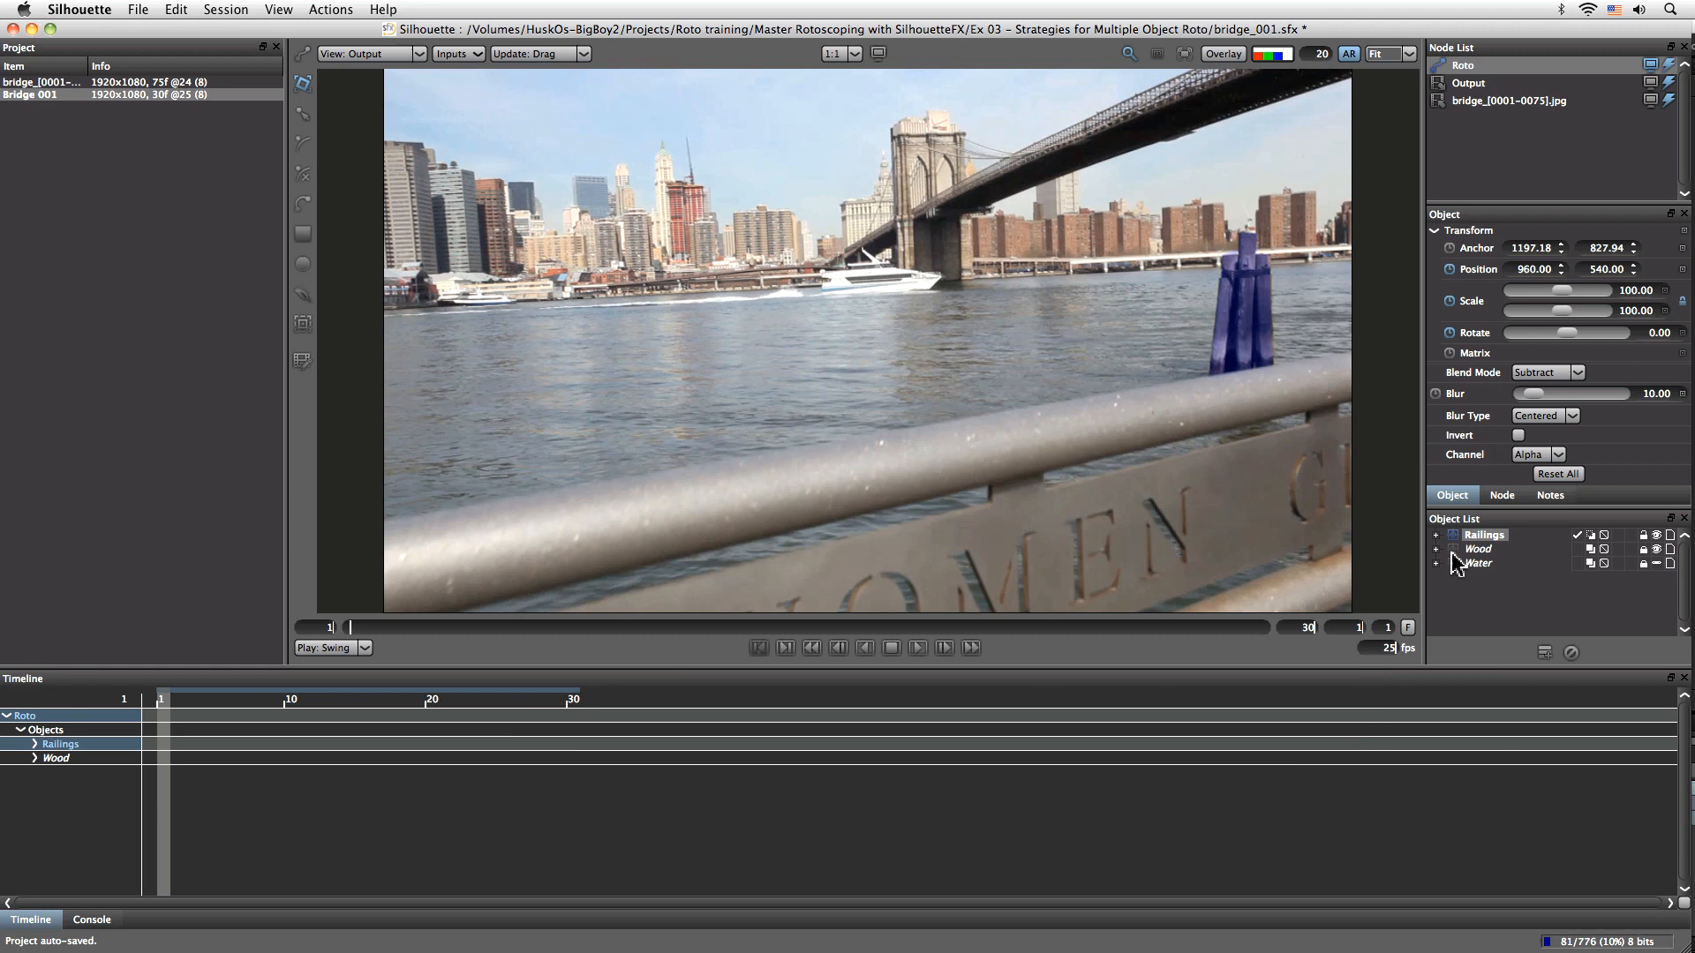
Show only the Water layer by hiding Wood and Railings, and examine its overlaid matte between frames 1 and 8
left_click(1659, 563)
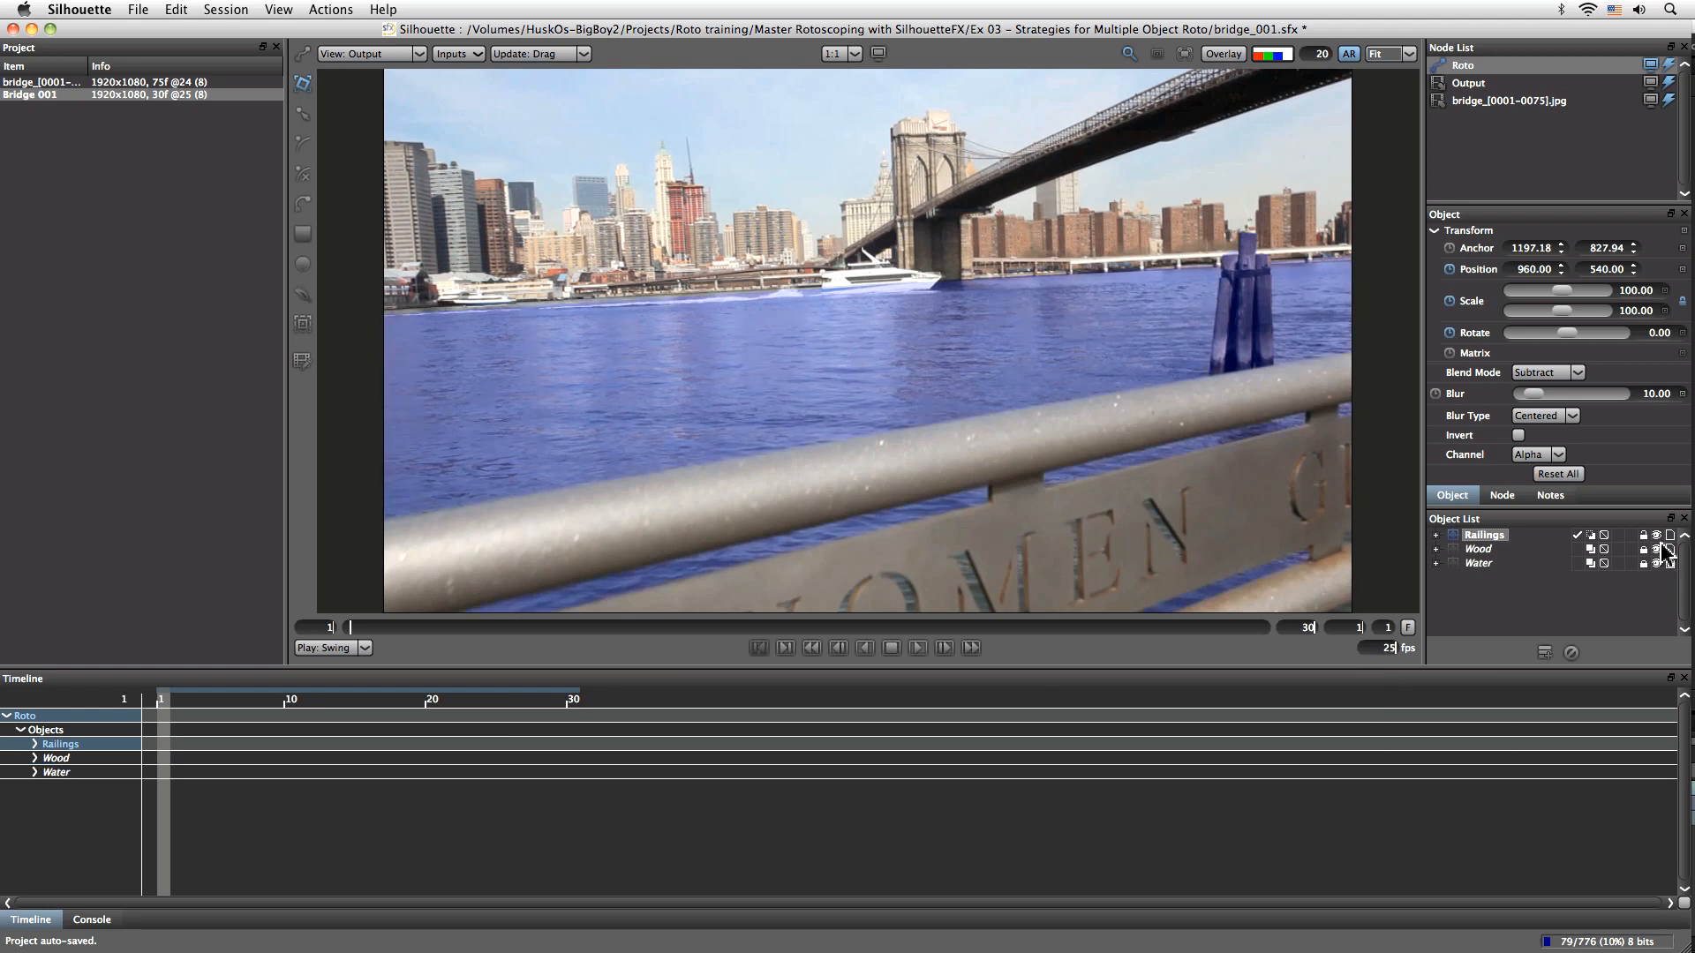
left_click(1657, 549)
left_click(1657, 535)
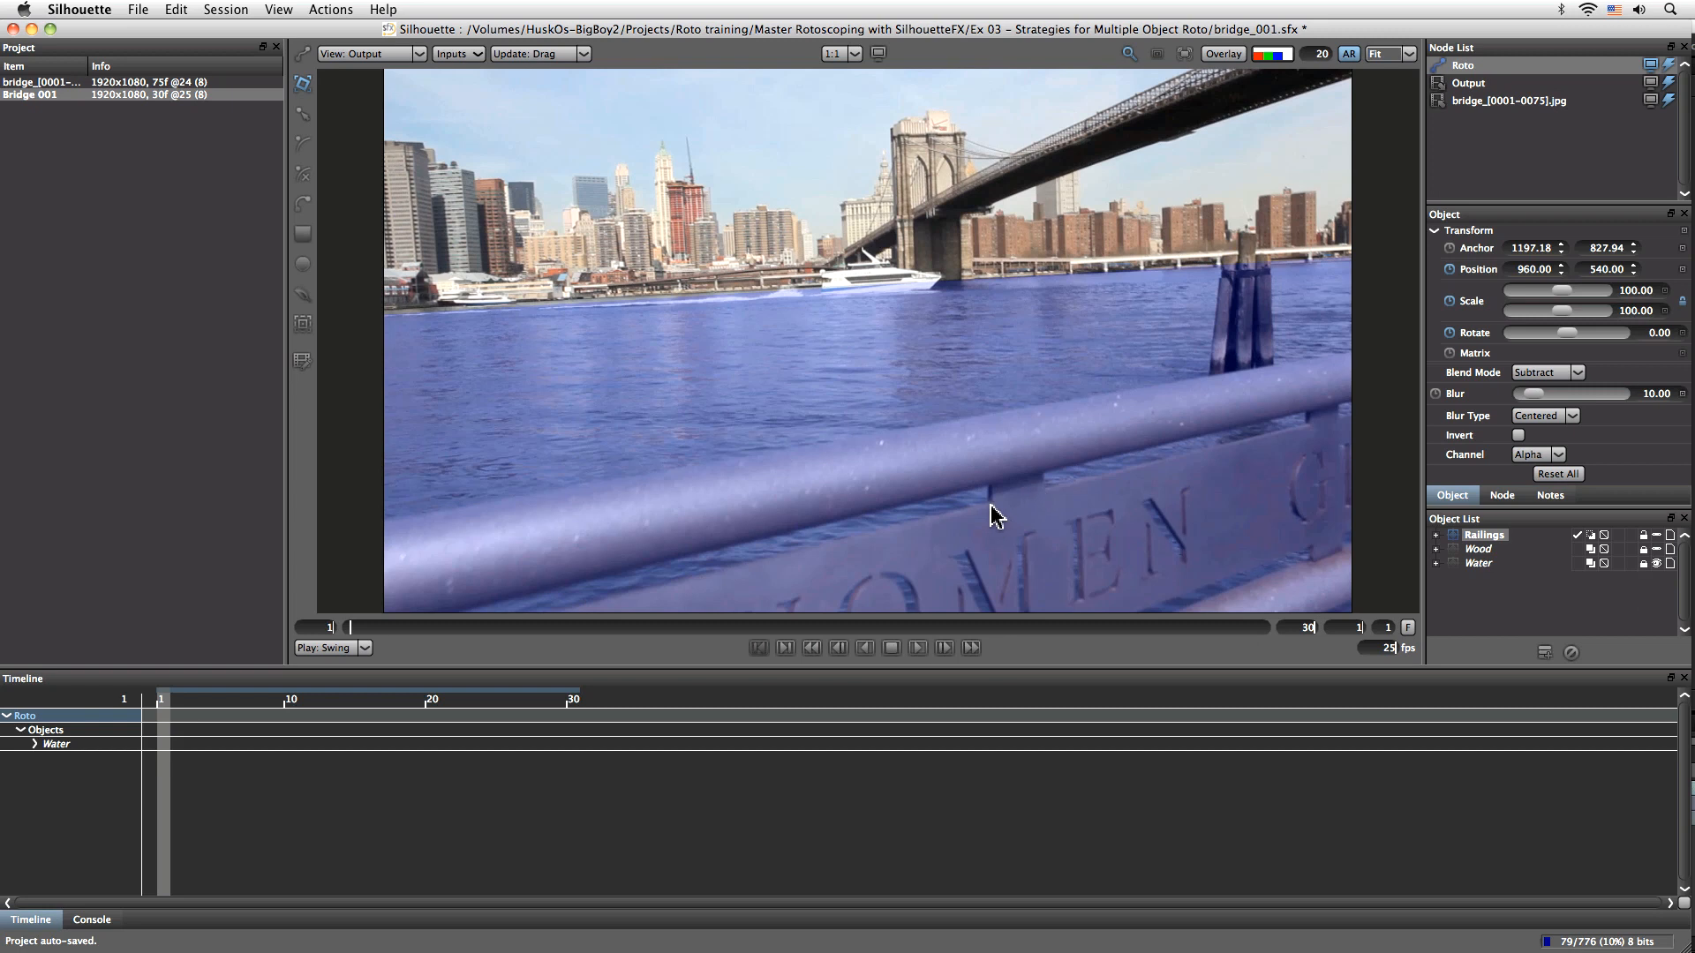
key("o")
left_click_drag(379, 630, 578, 660)
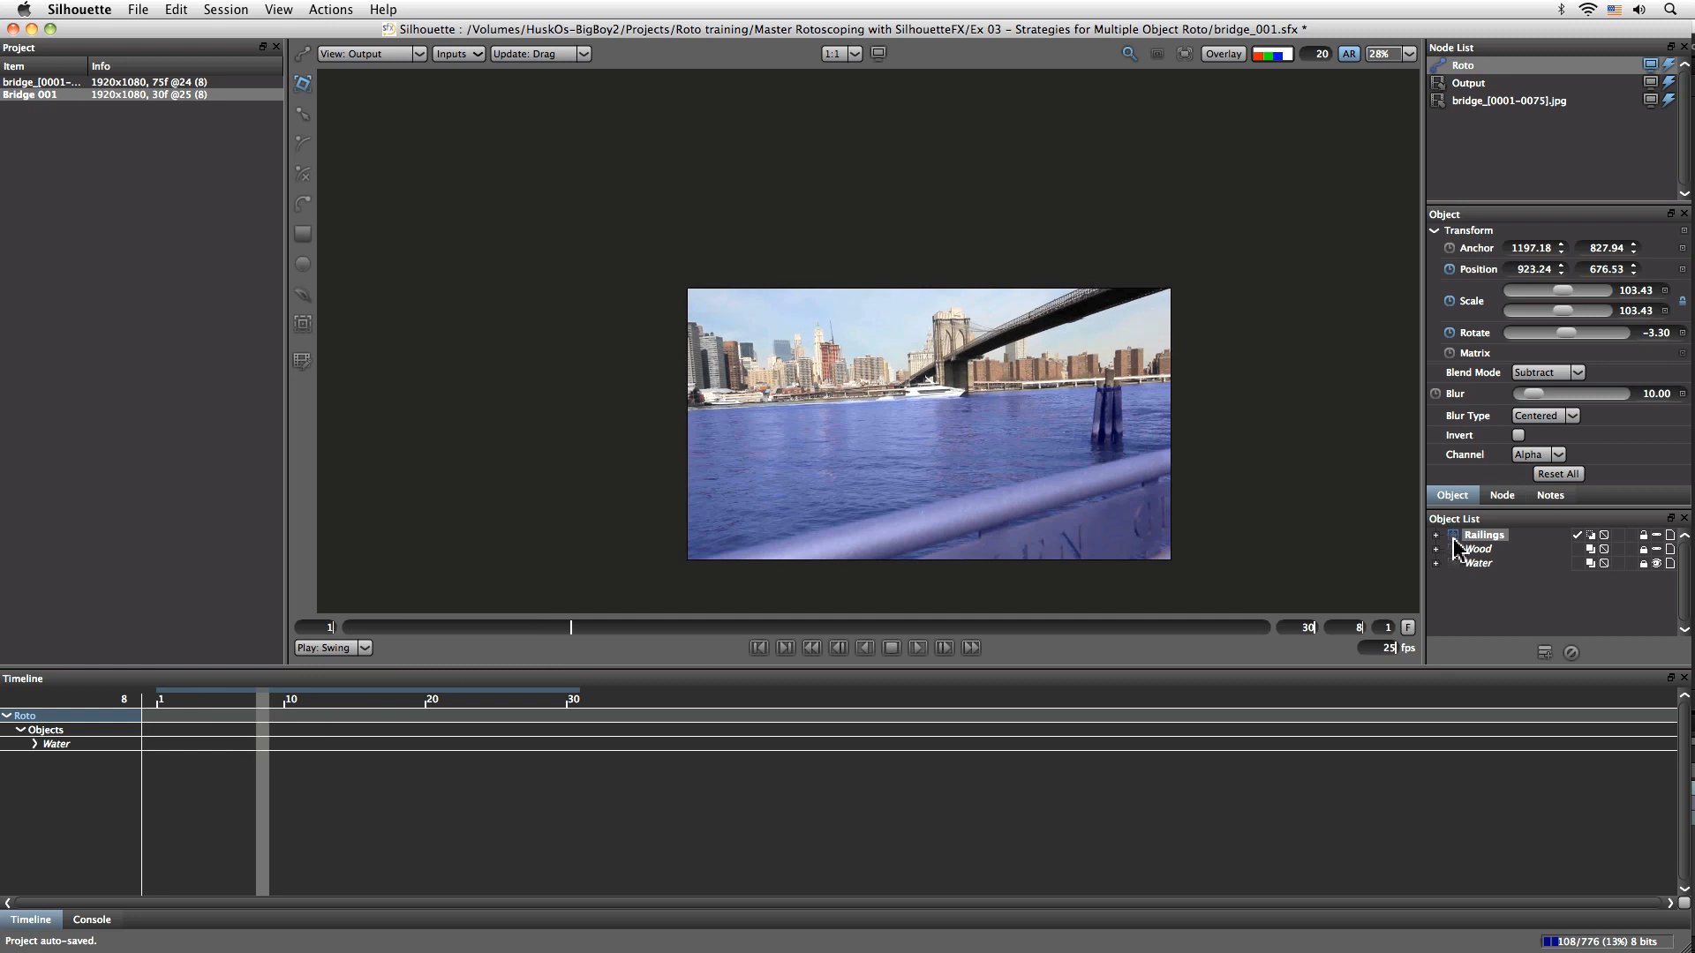
left_click(304, 629)
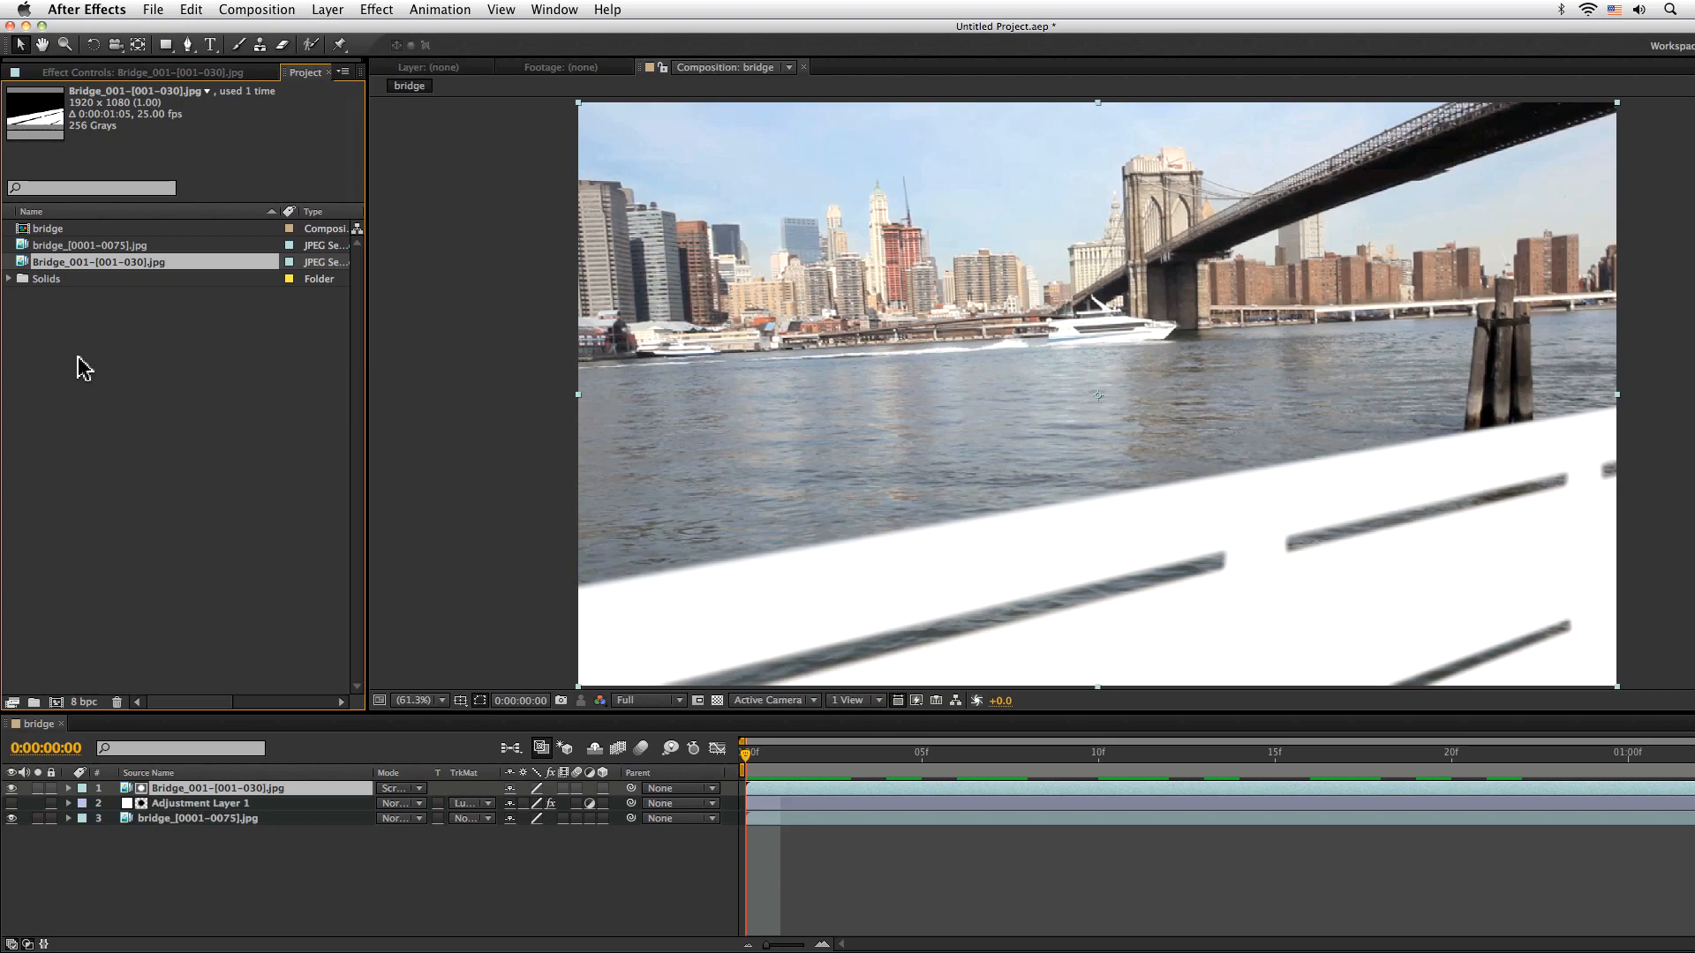
Switch to After Effects, import the Bridge_wood_001 JPEG sequence and add it on top of the bridge composition in Screen mode
double_click(79, 366)
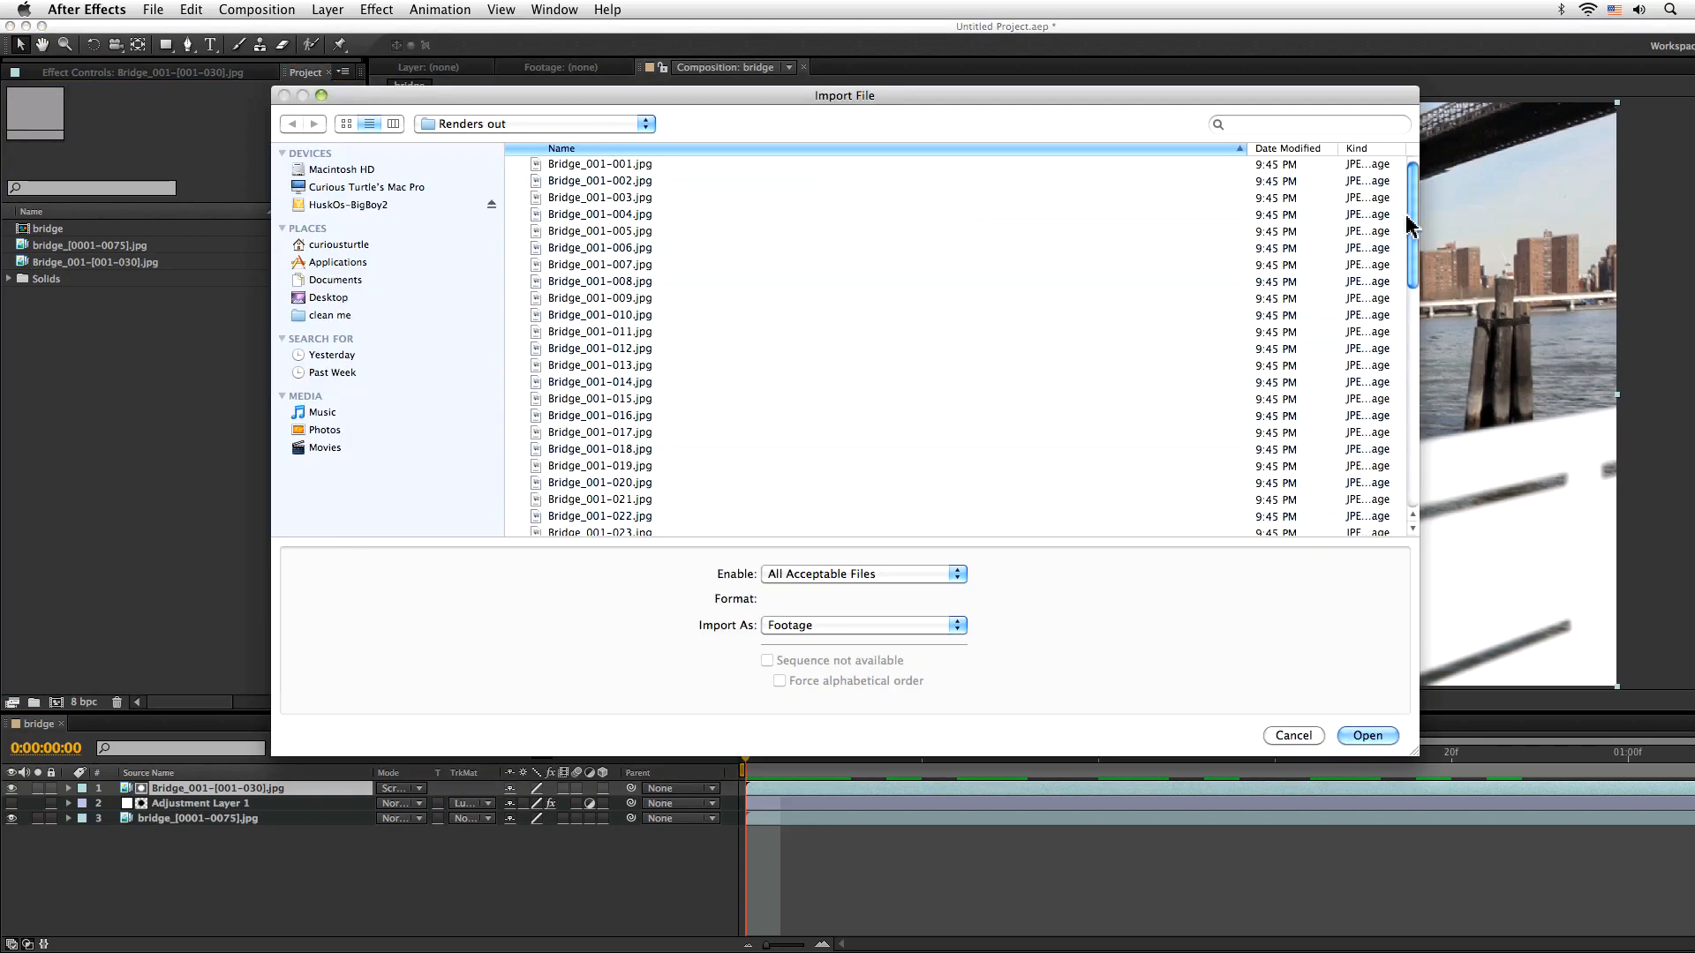
left_click_drag(1412, 225, 1379, 521)
left_click_drag(1412, 402, 1409, 309)
double_click(639, 307)
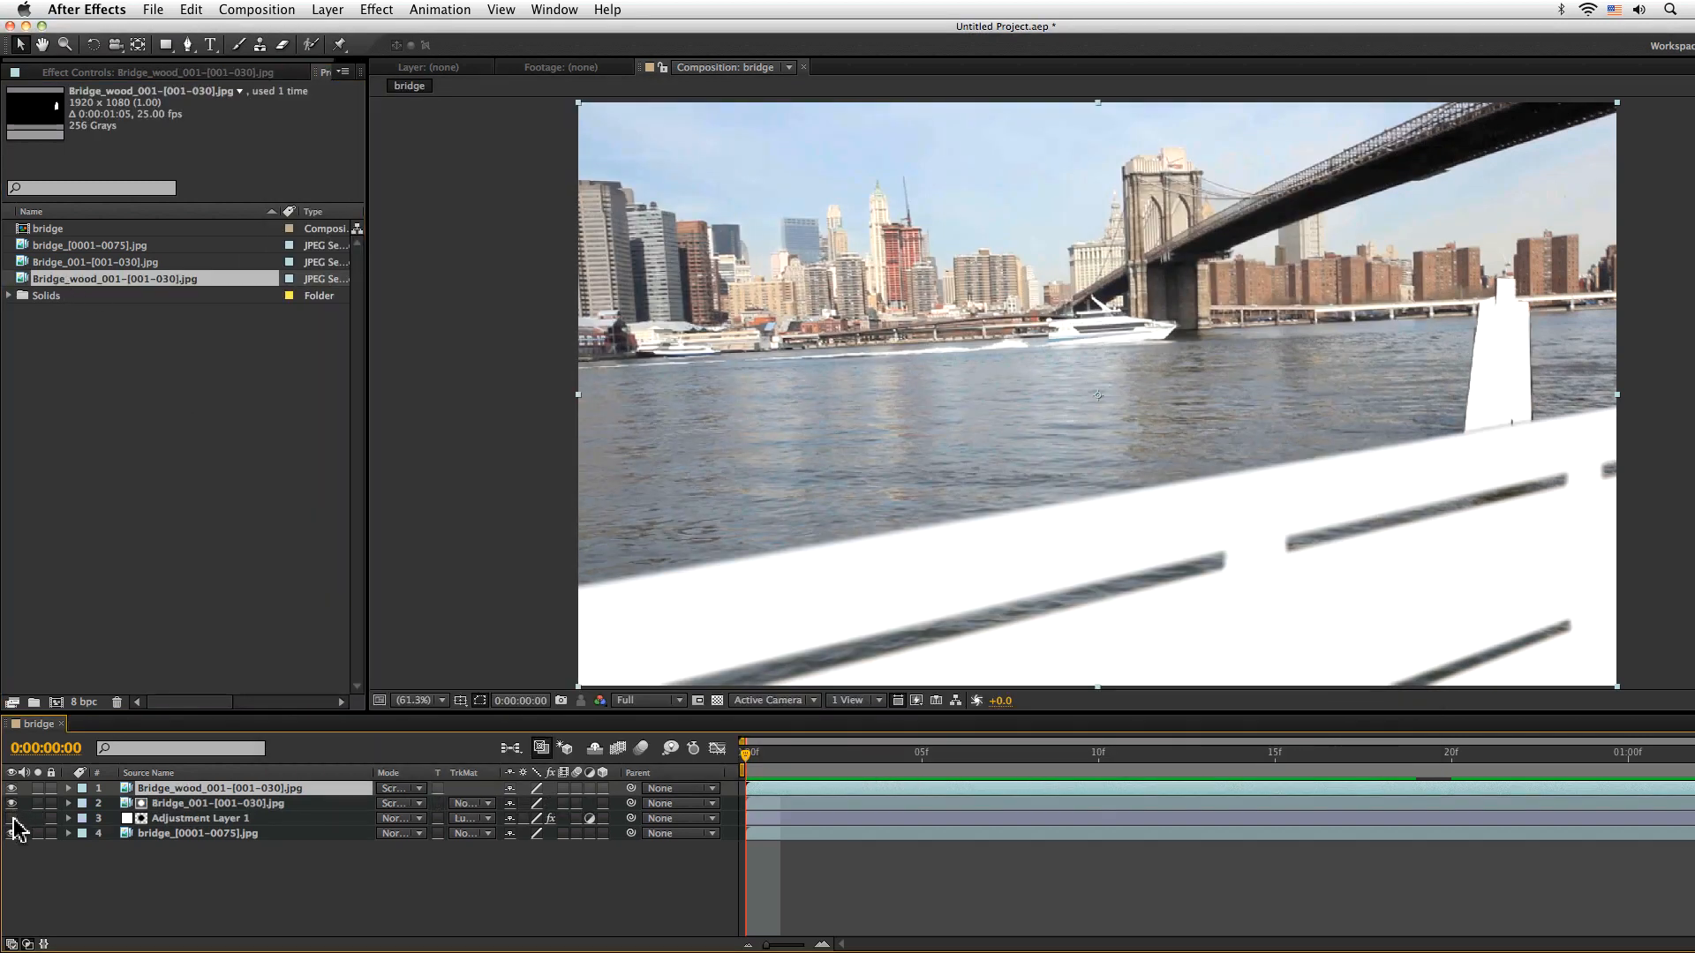
Hide the railing matte, duplicate the pixelating adjustment layer beneath the wood sequence with a luma track matte, and preview the composition
left_click(11, 804)
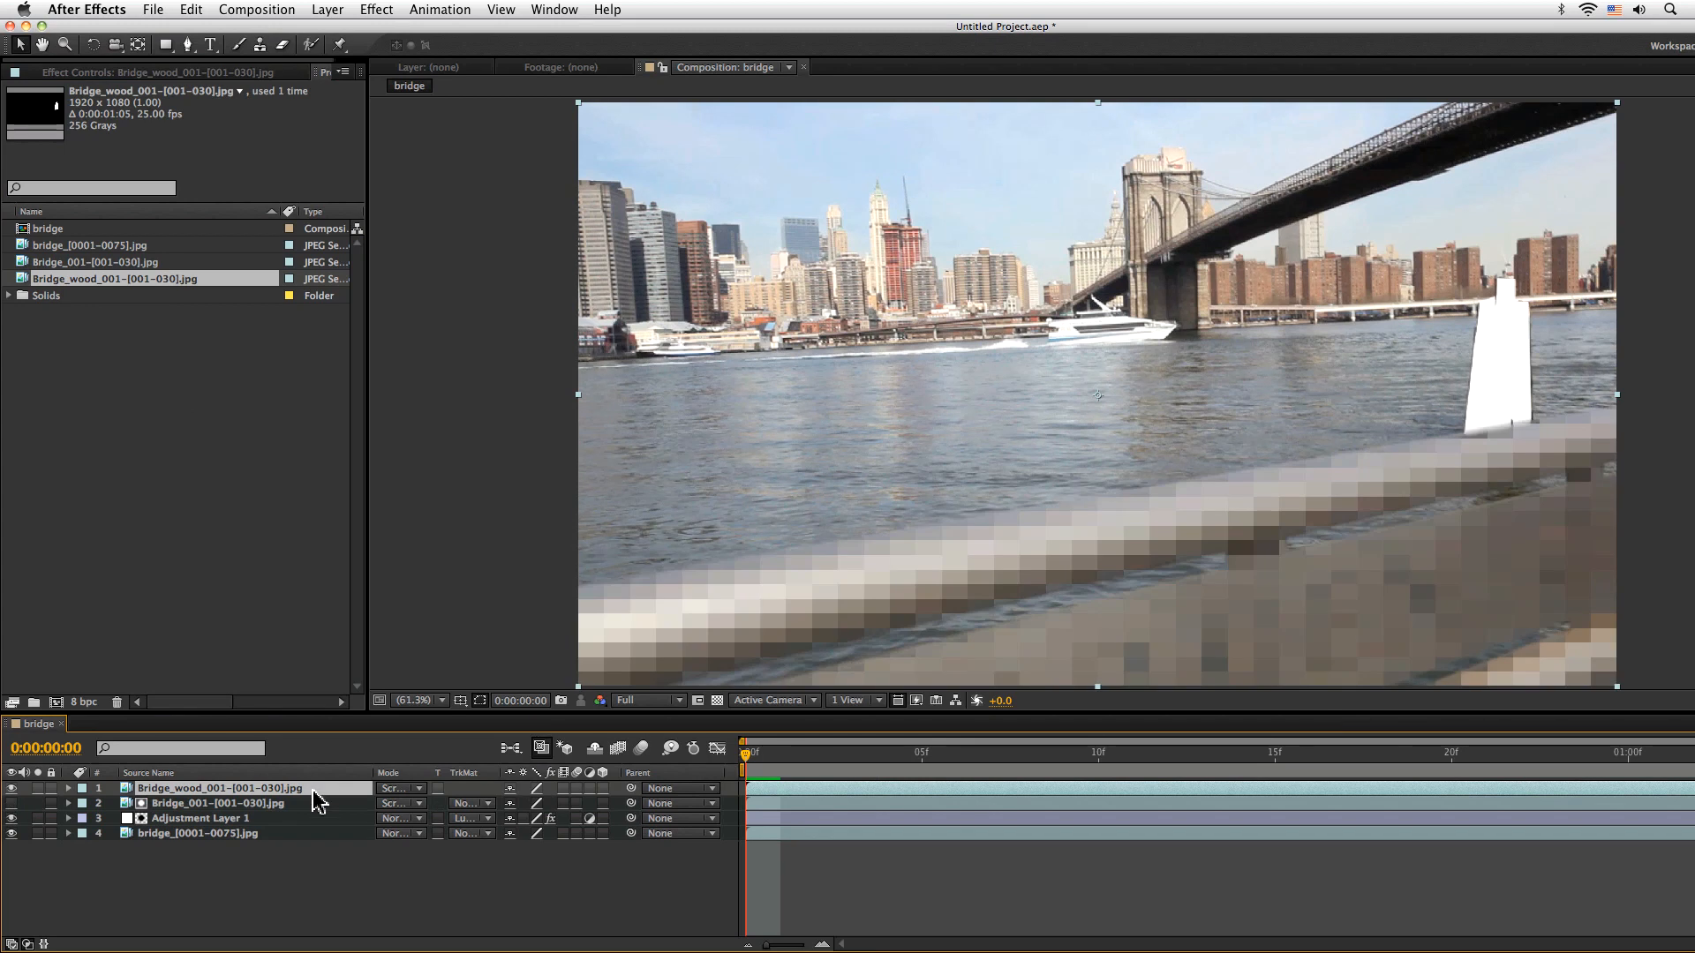
left_click(273, 820)
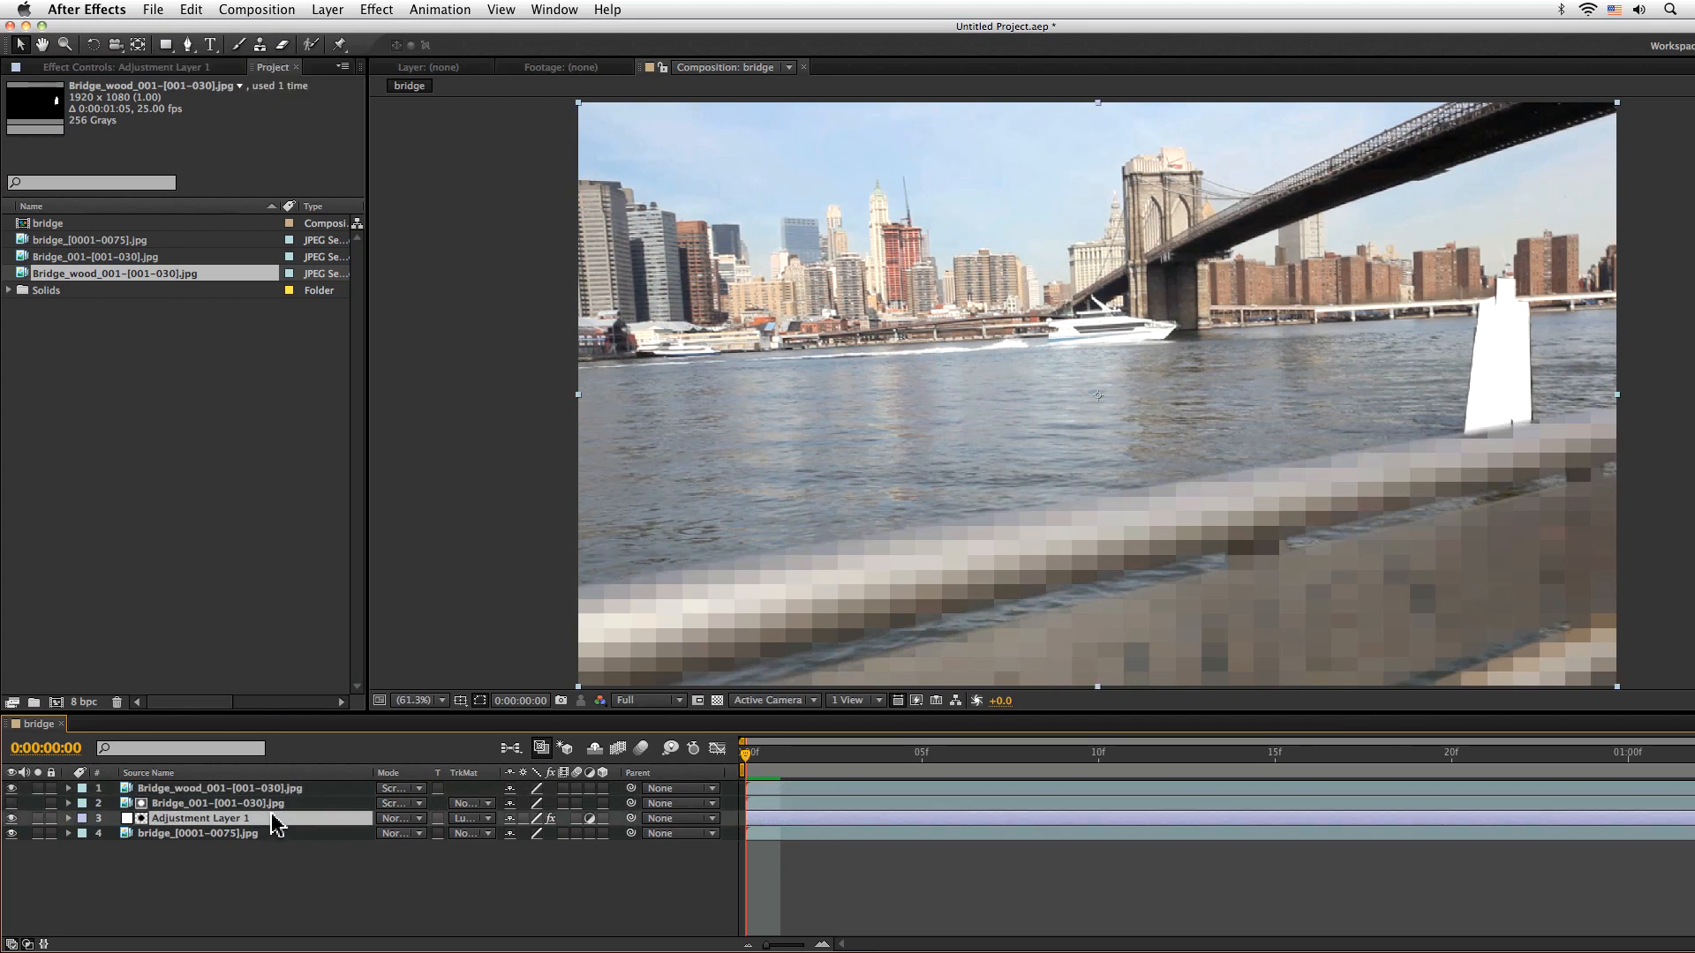
key("super+d")
key("super+bracketright")
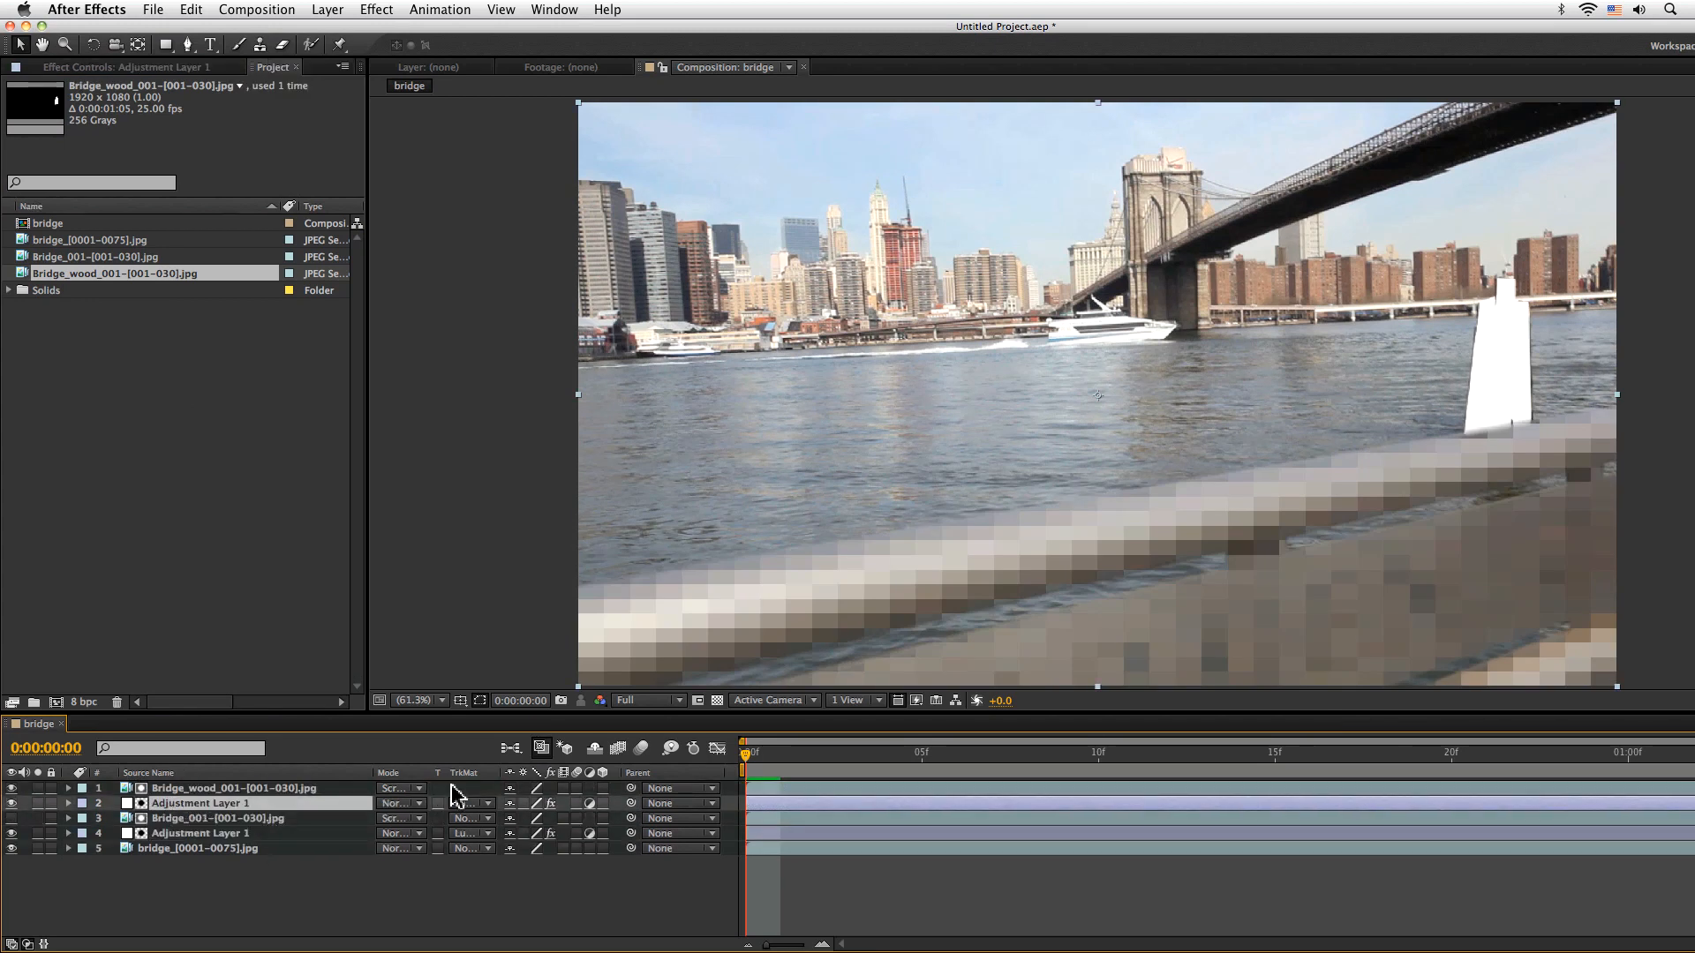
left_click(11, 788)
key("space")
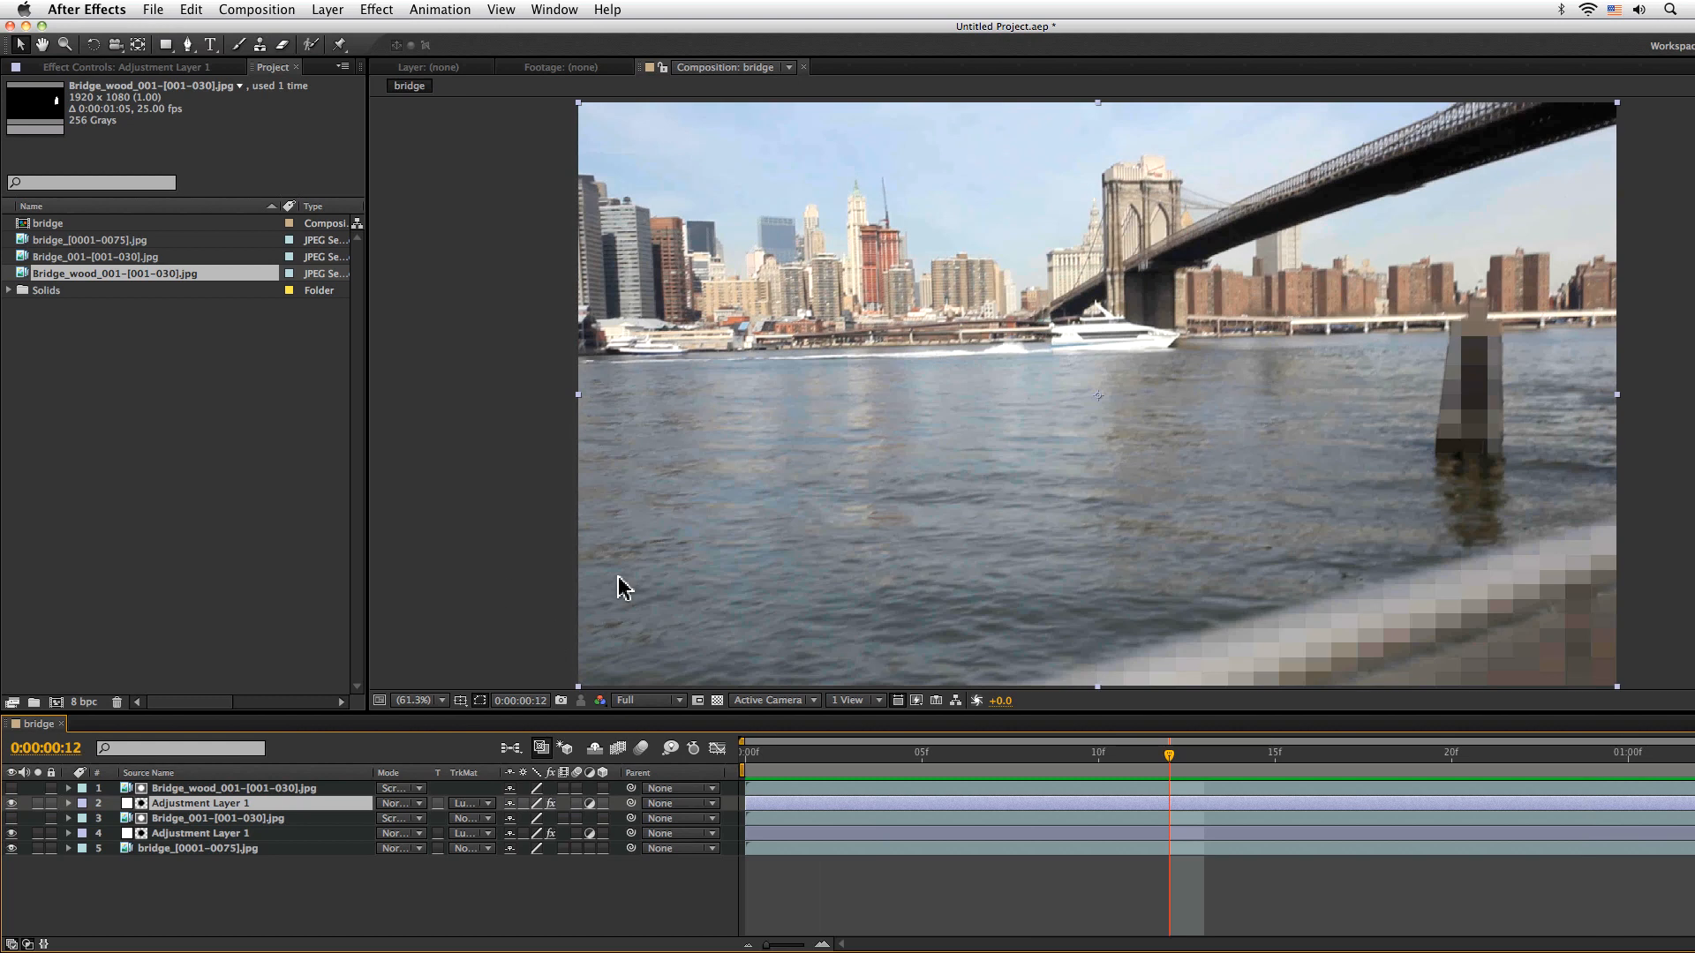
Switch back to Silhouette, play the overlaid wood matte, and set the Railings layer's blend mode to Add
key("super+Tab")
key("space")
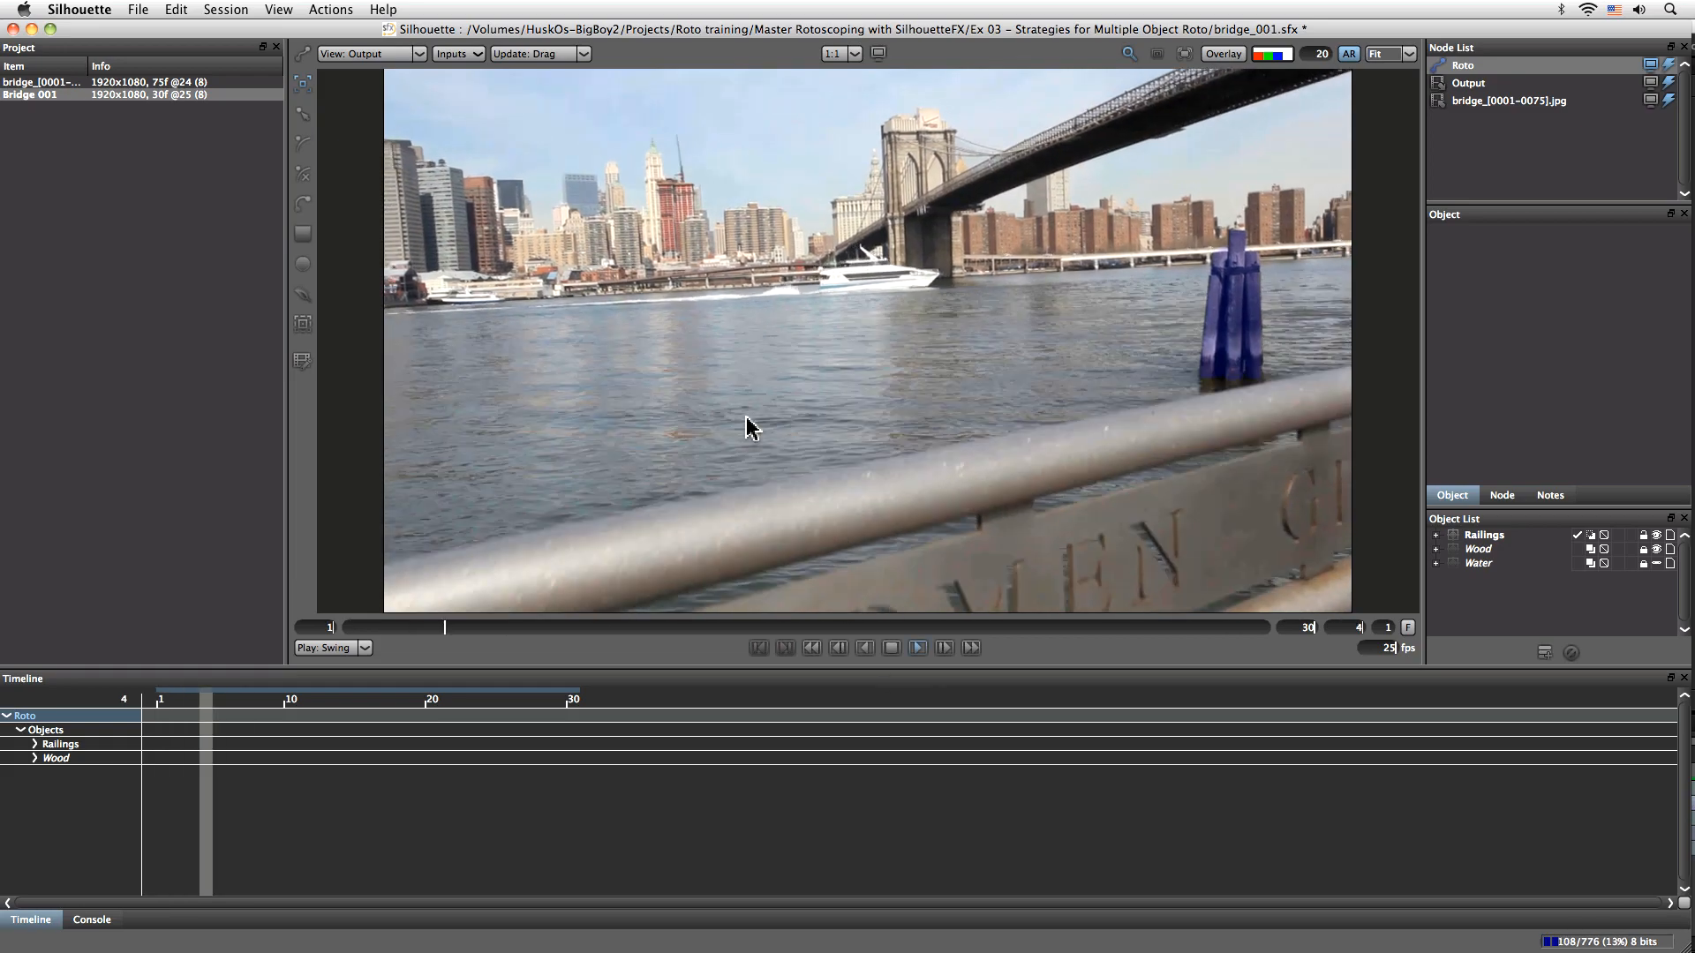
left_click(893, 650)
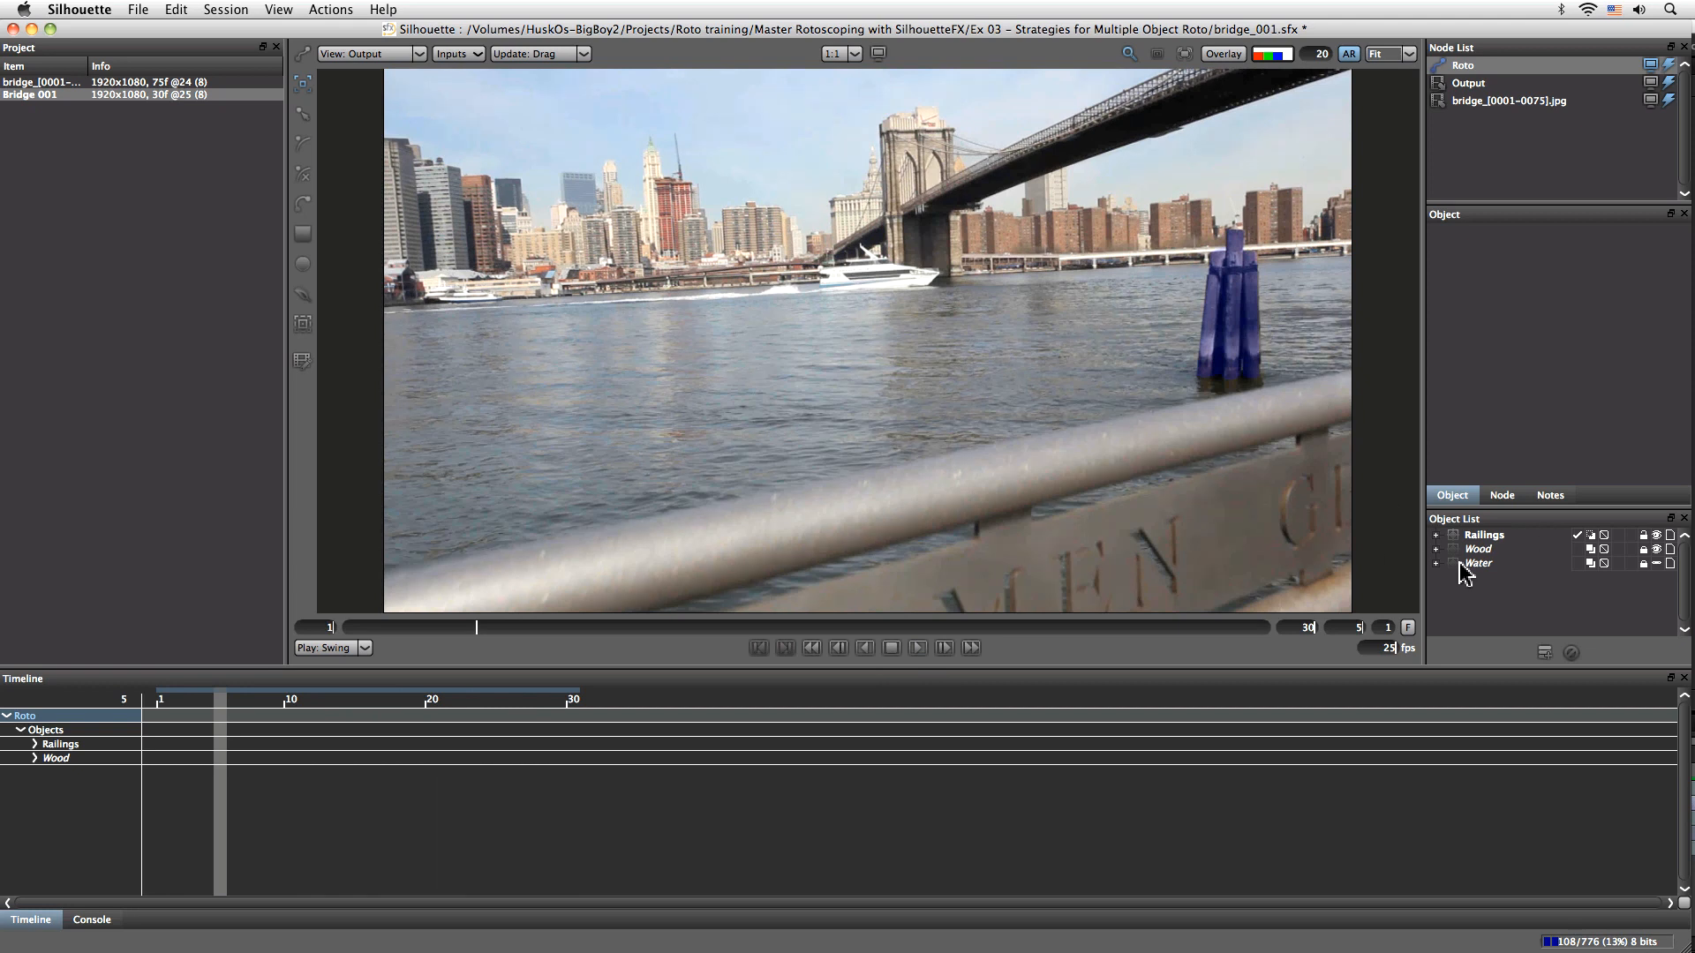
mouse_move(477, 628)
left_mouse_down()
mouse_move(958, 632)
mouse_move(482, 624)
left_mouse_up()
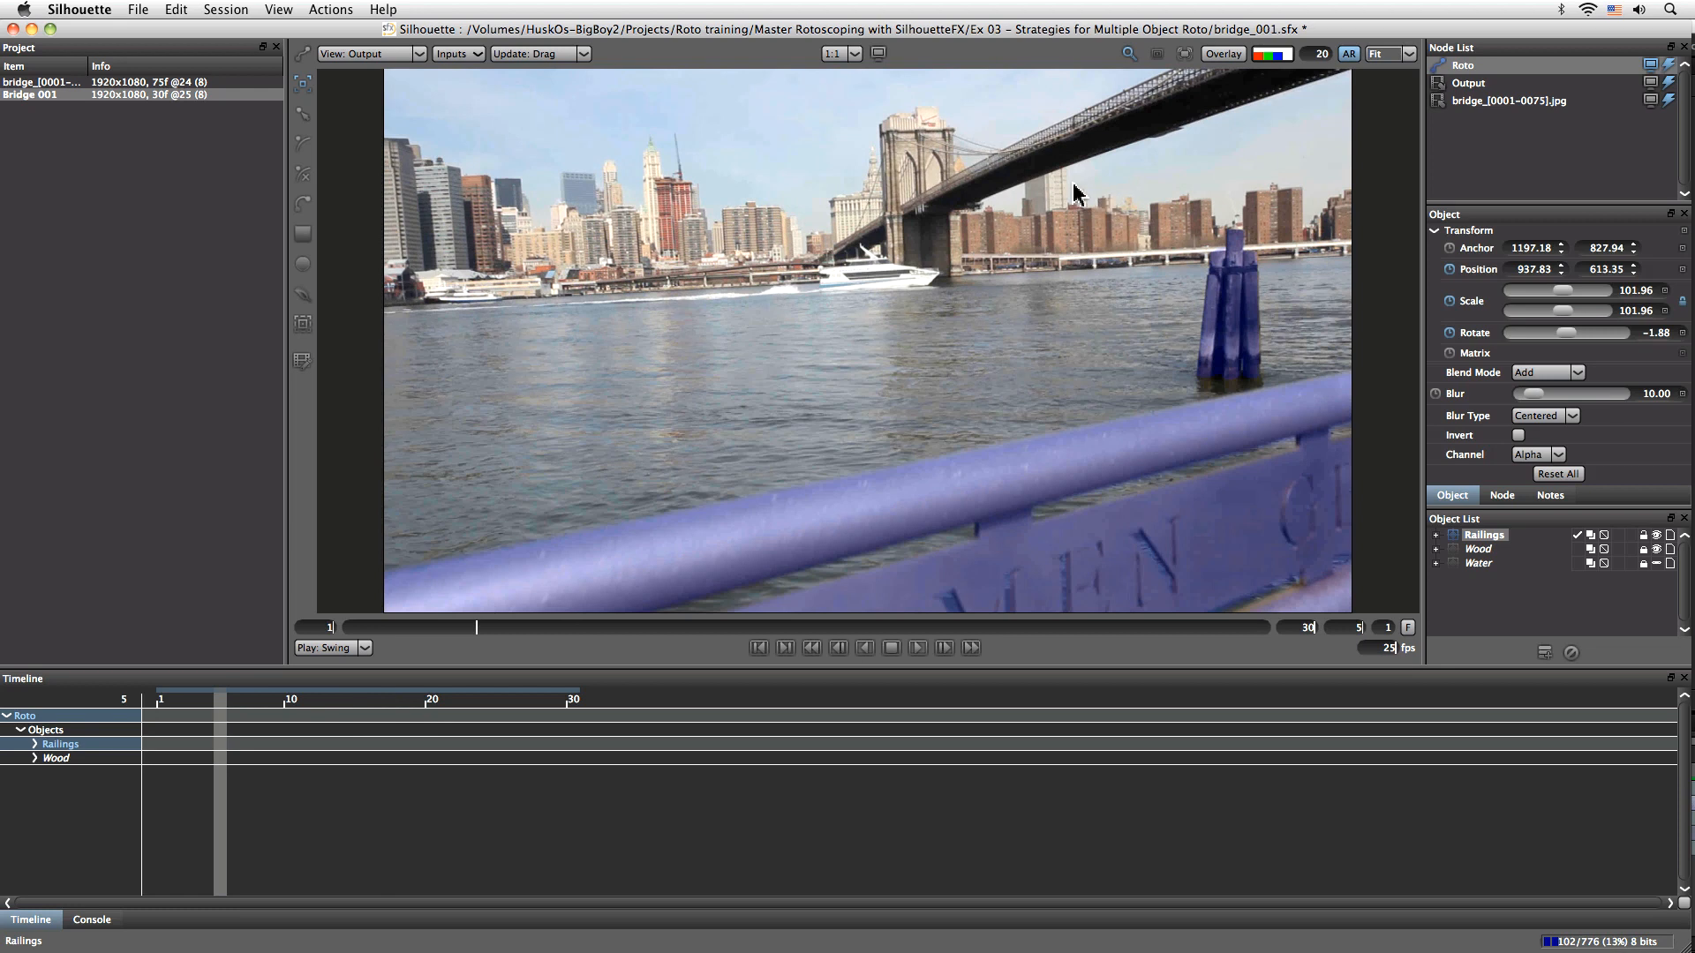
Expand the Wood layer, select its right shape and turn on the shape outline overlay
left_click_drag(477, 631, 382, 629)
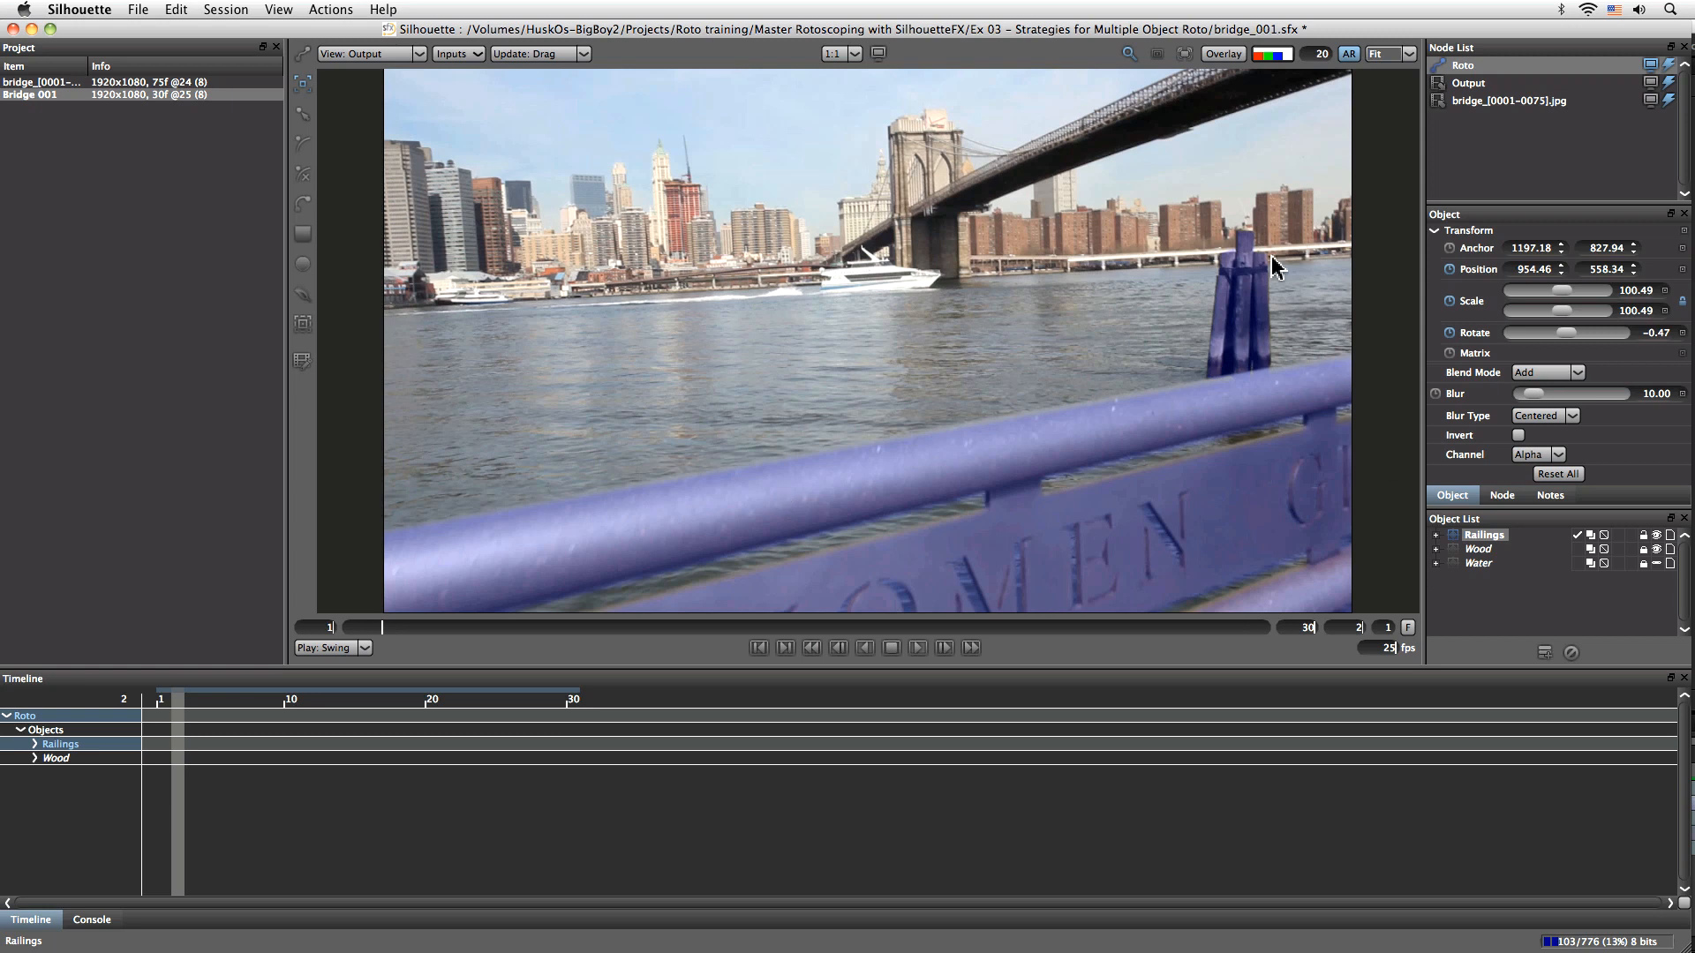
left_click_drag(389, 630, 788, 632)
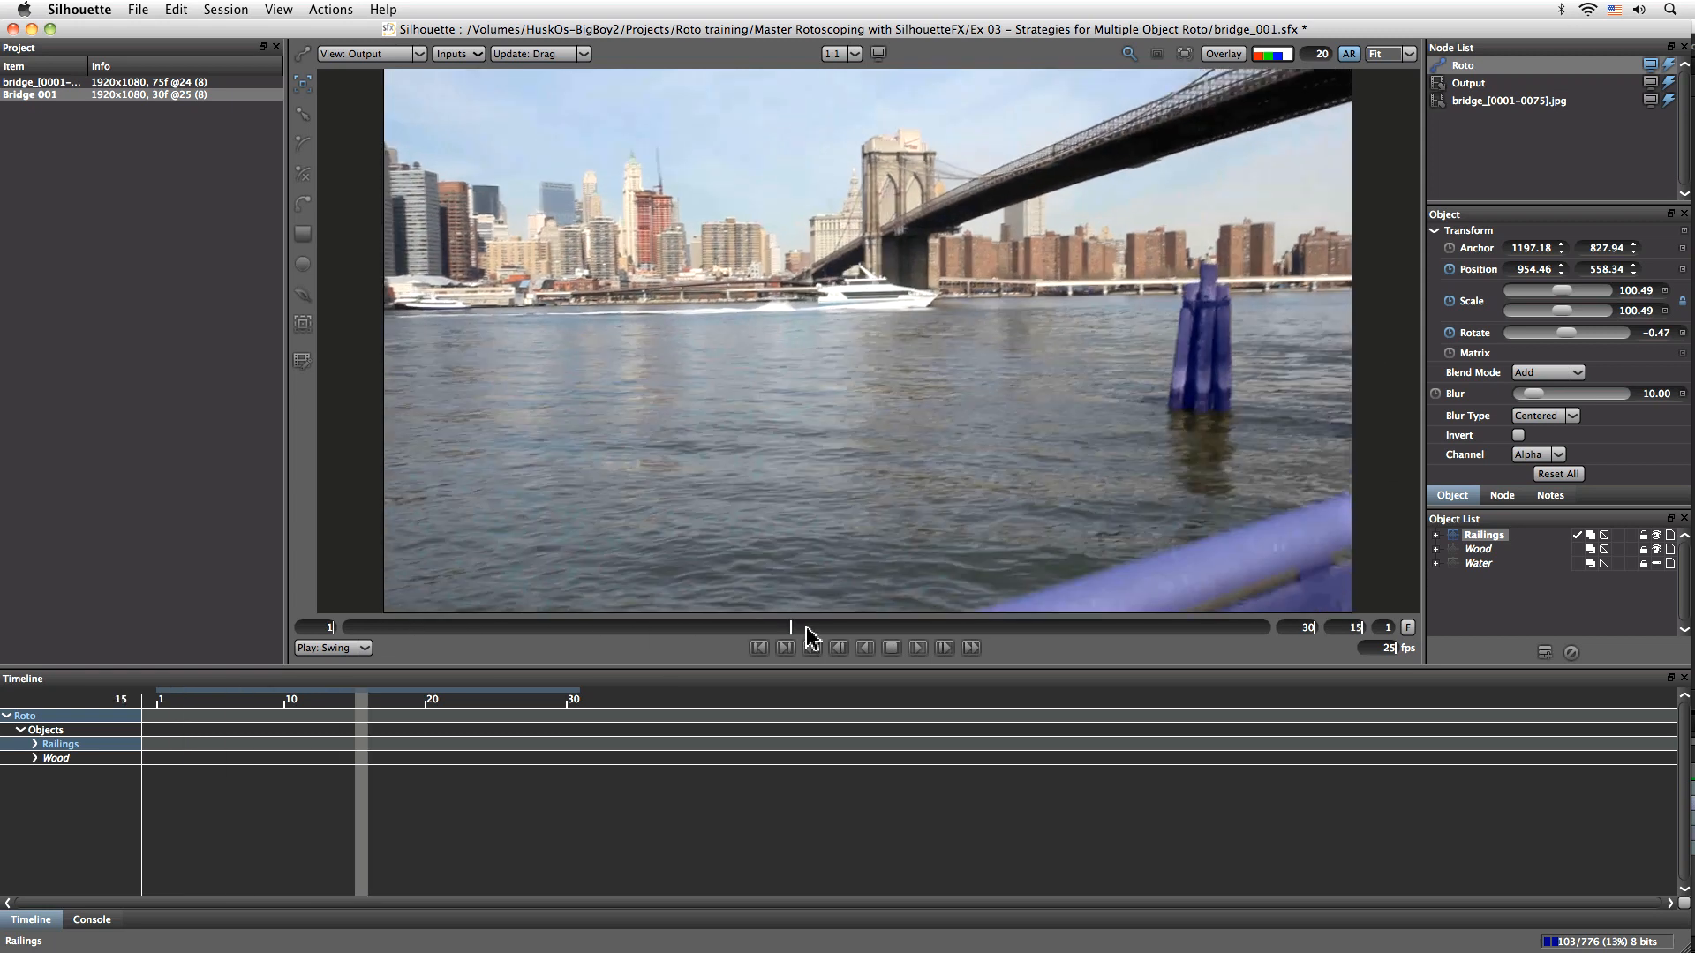
left_click(1436, 550)
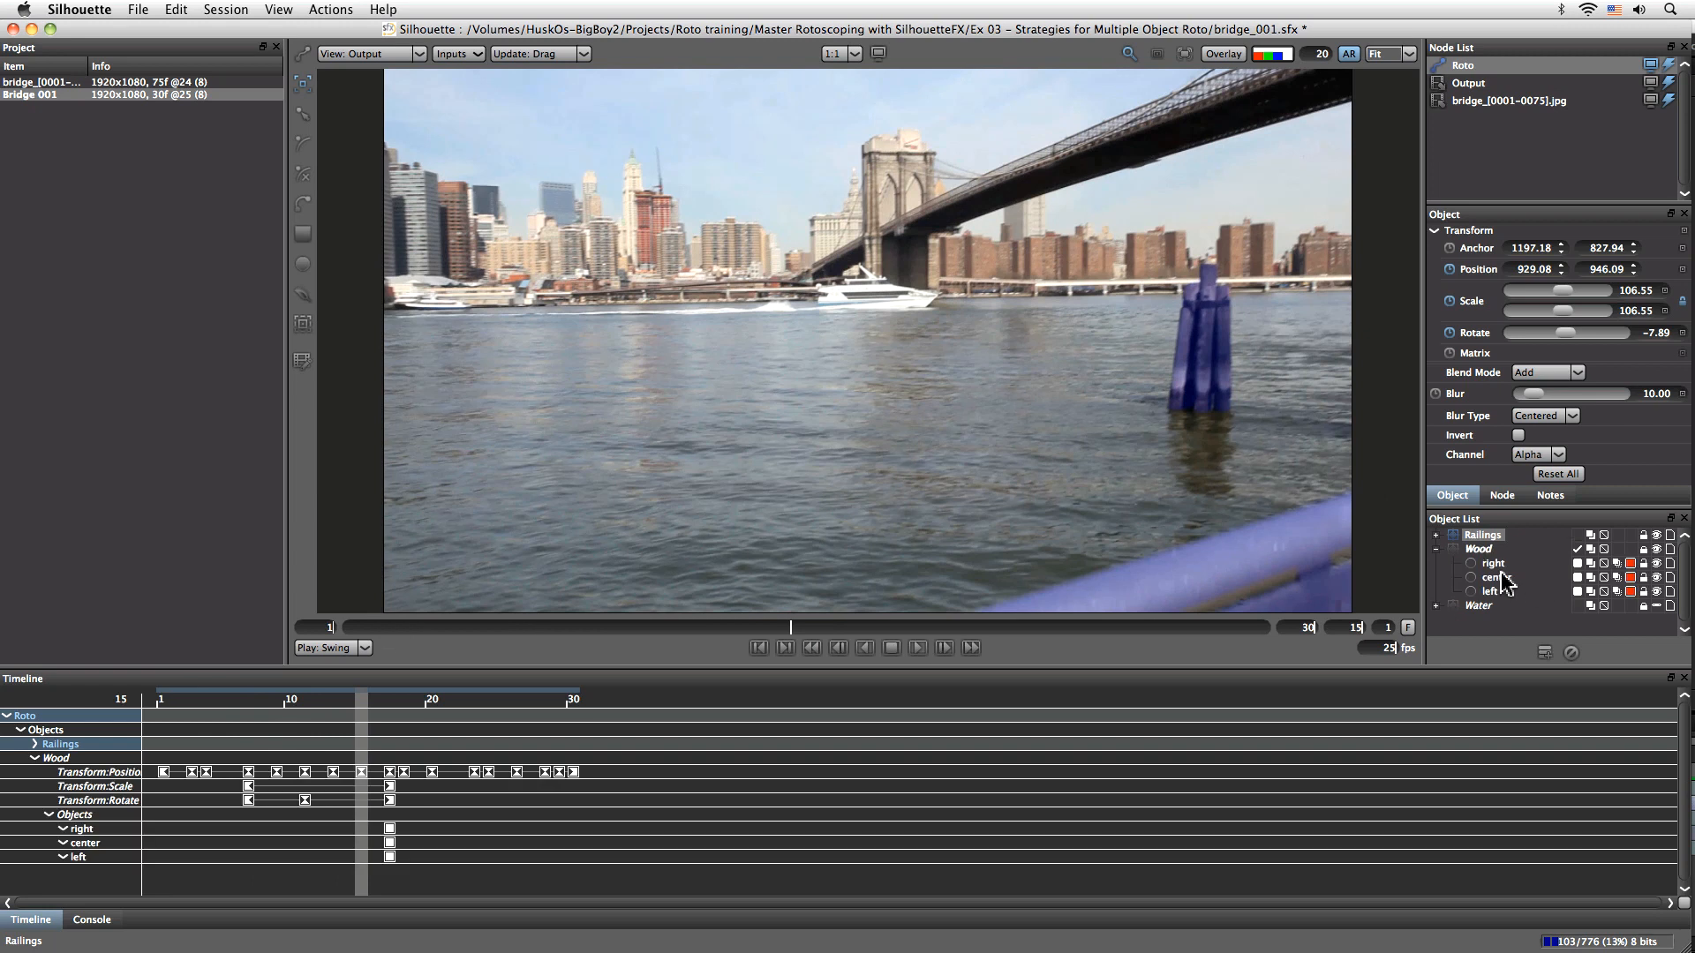
left_click(1493, 564)
left_click(1222, 53)
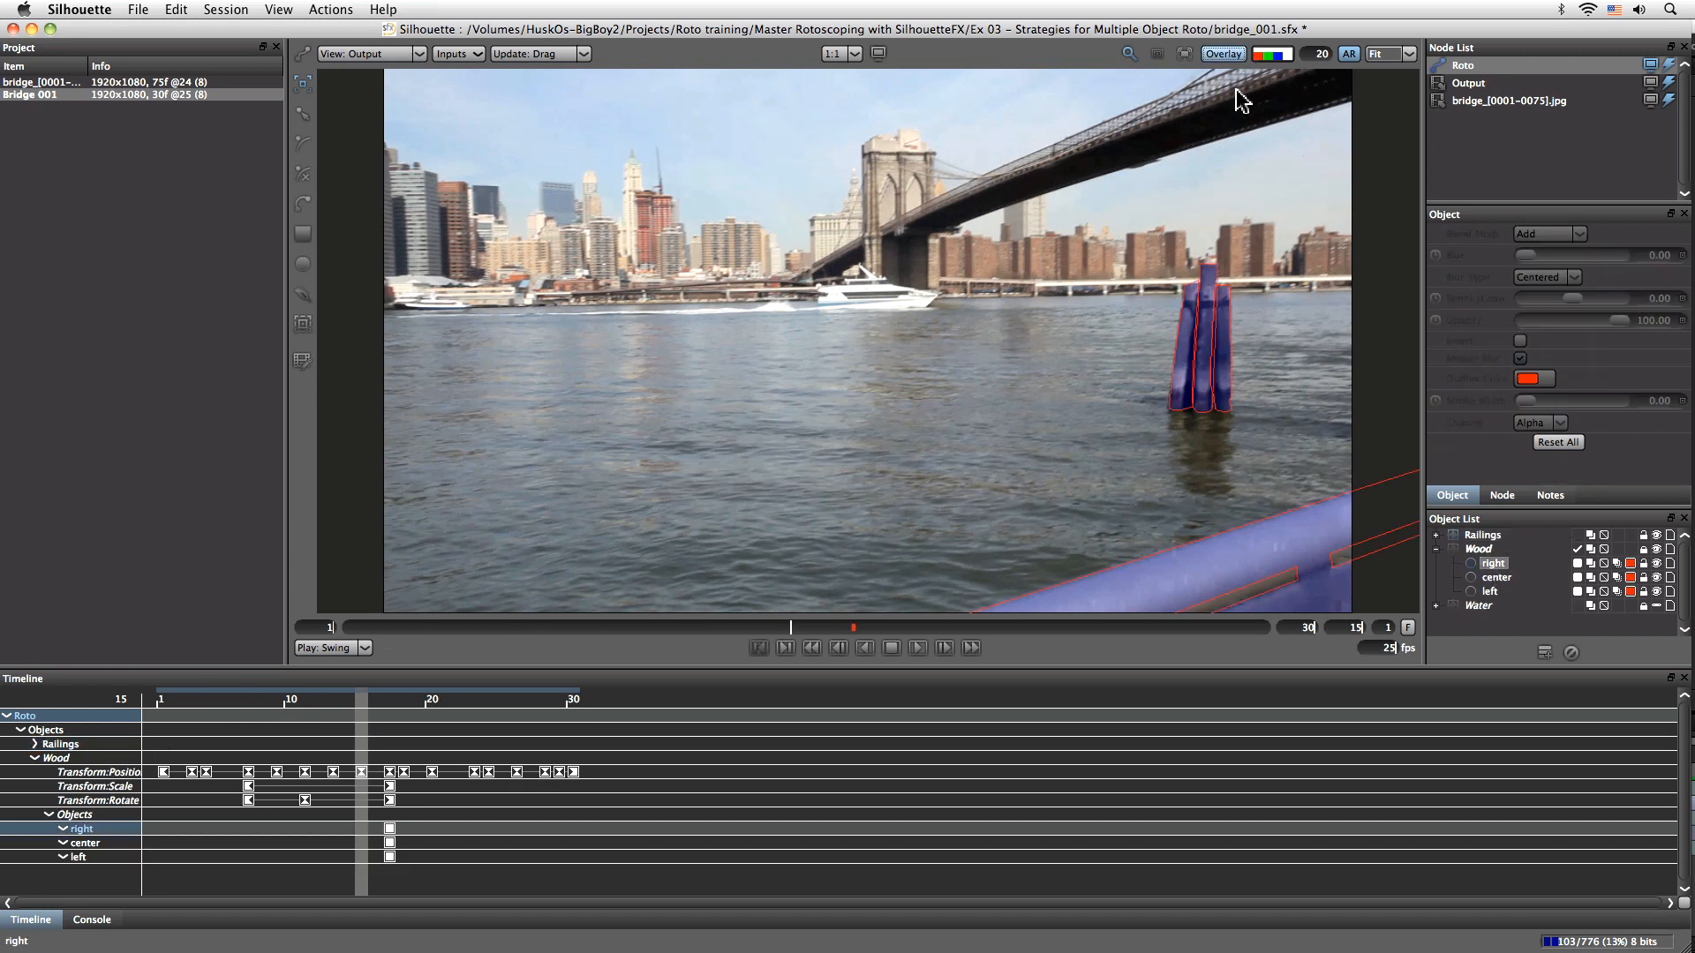
Examine how the piling and railing outlines follow the footage across the Wood layer's transform keyframes between frames 1 and 21
left_click_drag(794, 627, 382, 628)
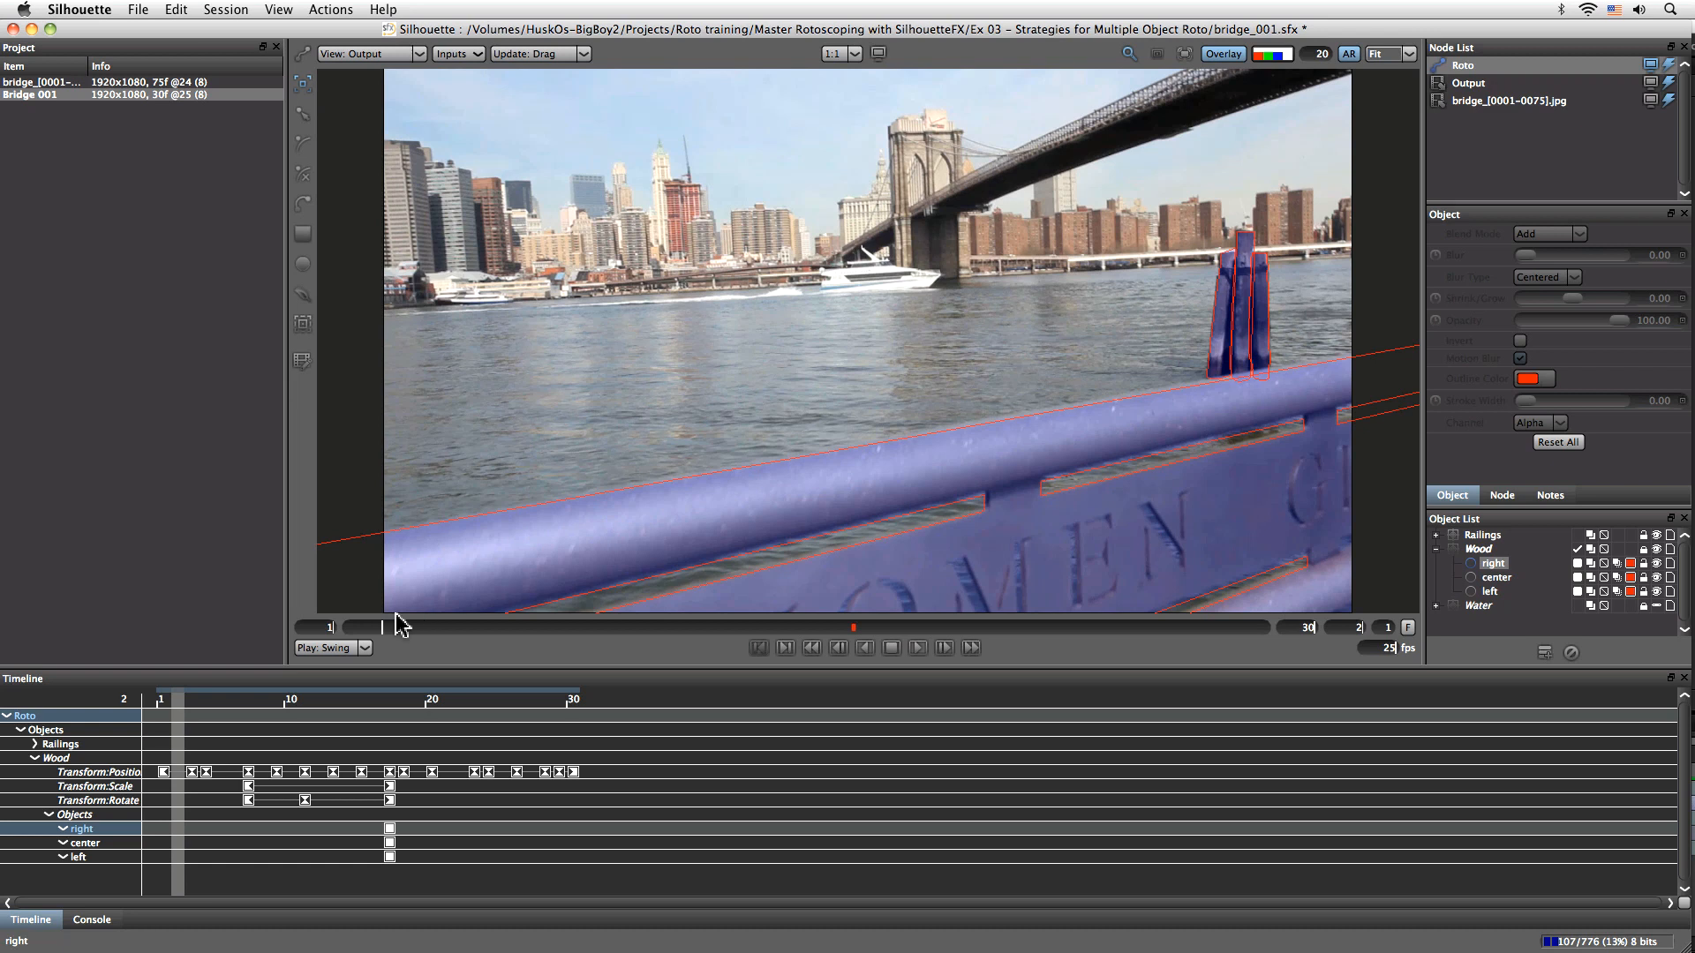
left_click_drag(382, 628, 539, 627)
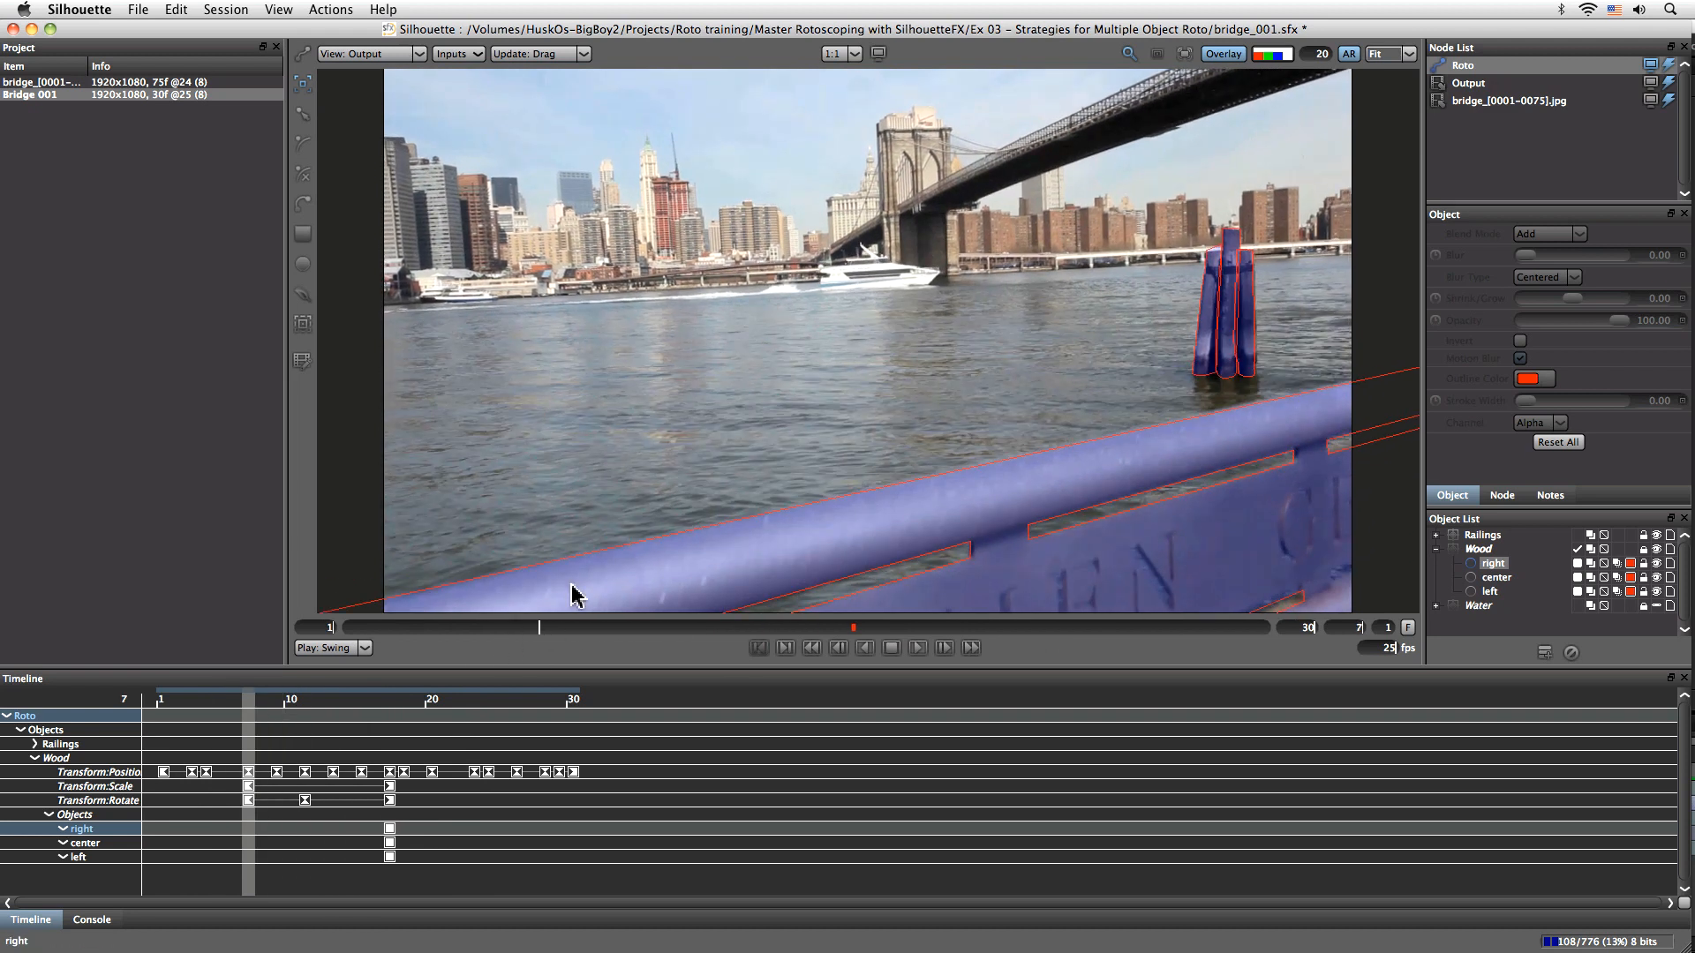
left_click_drag(540, 634, 949, 628)
left_click_drag(845, 633, 355, 642)
left_click_drag(235, 704, 304, 711)
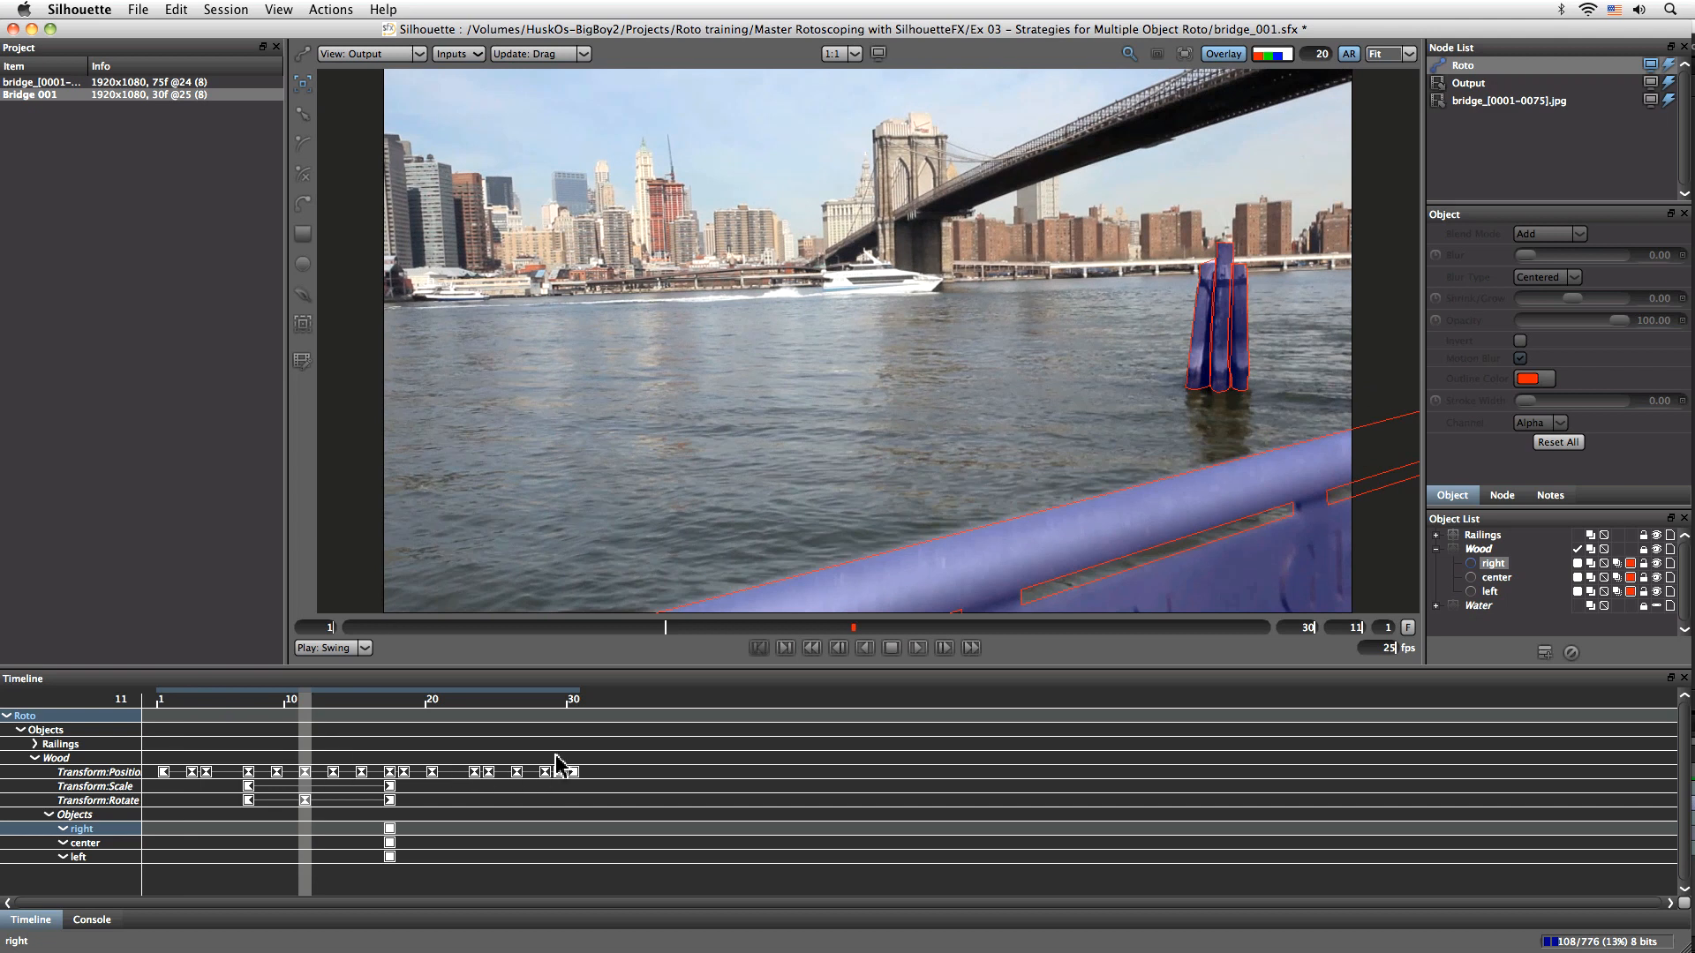
left_click_drag(305, 704, 389, 702)
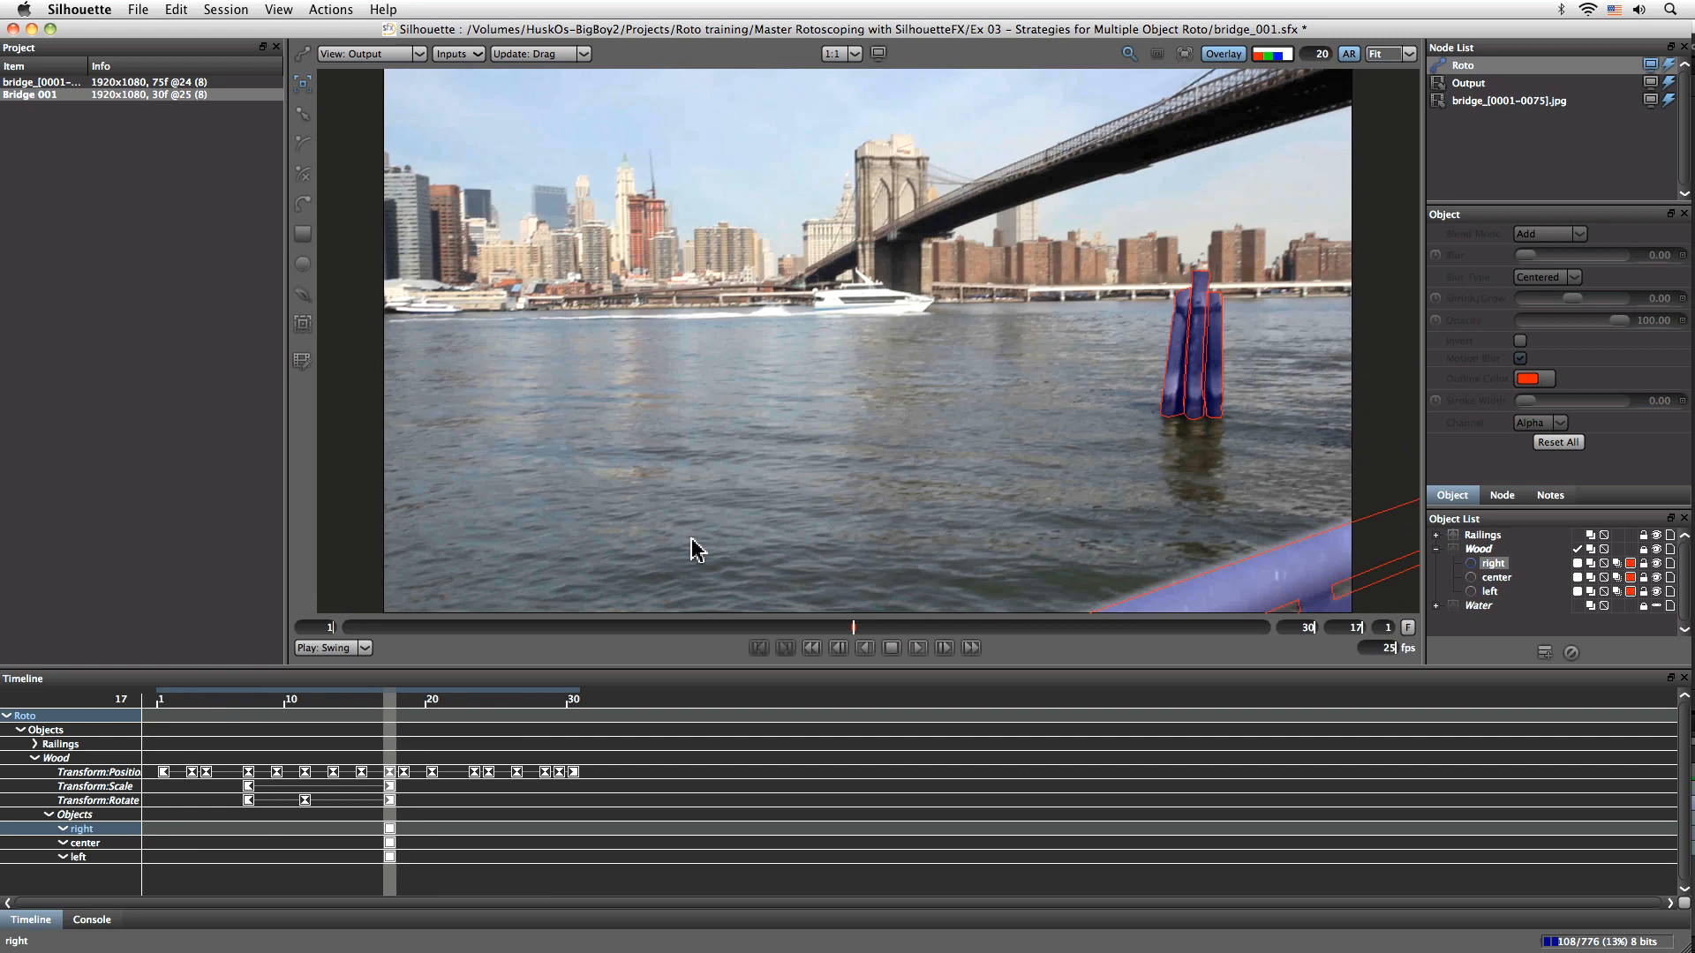
left_click_drag(397, 707, 446, 698)
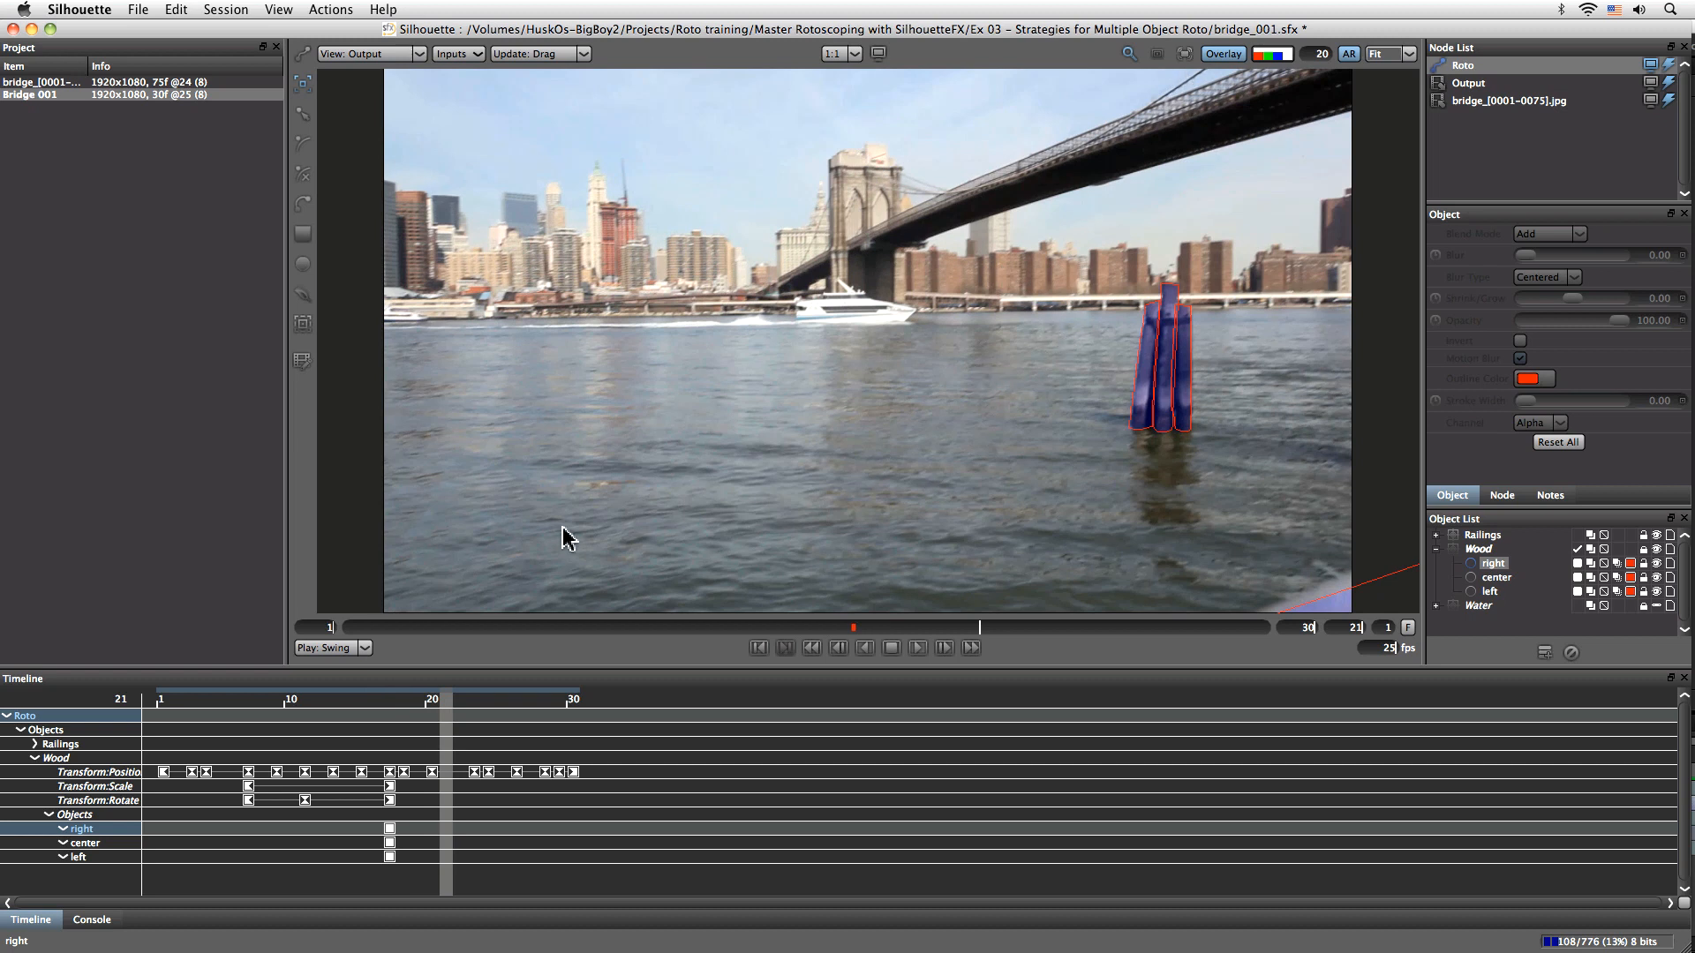
left_click(432, 703)
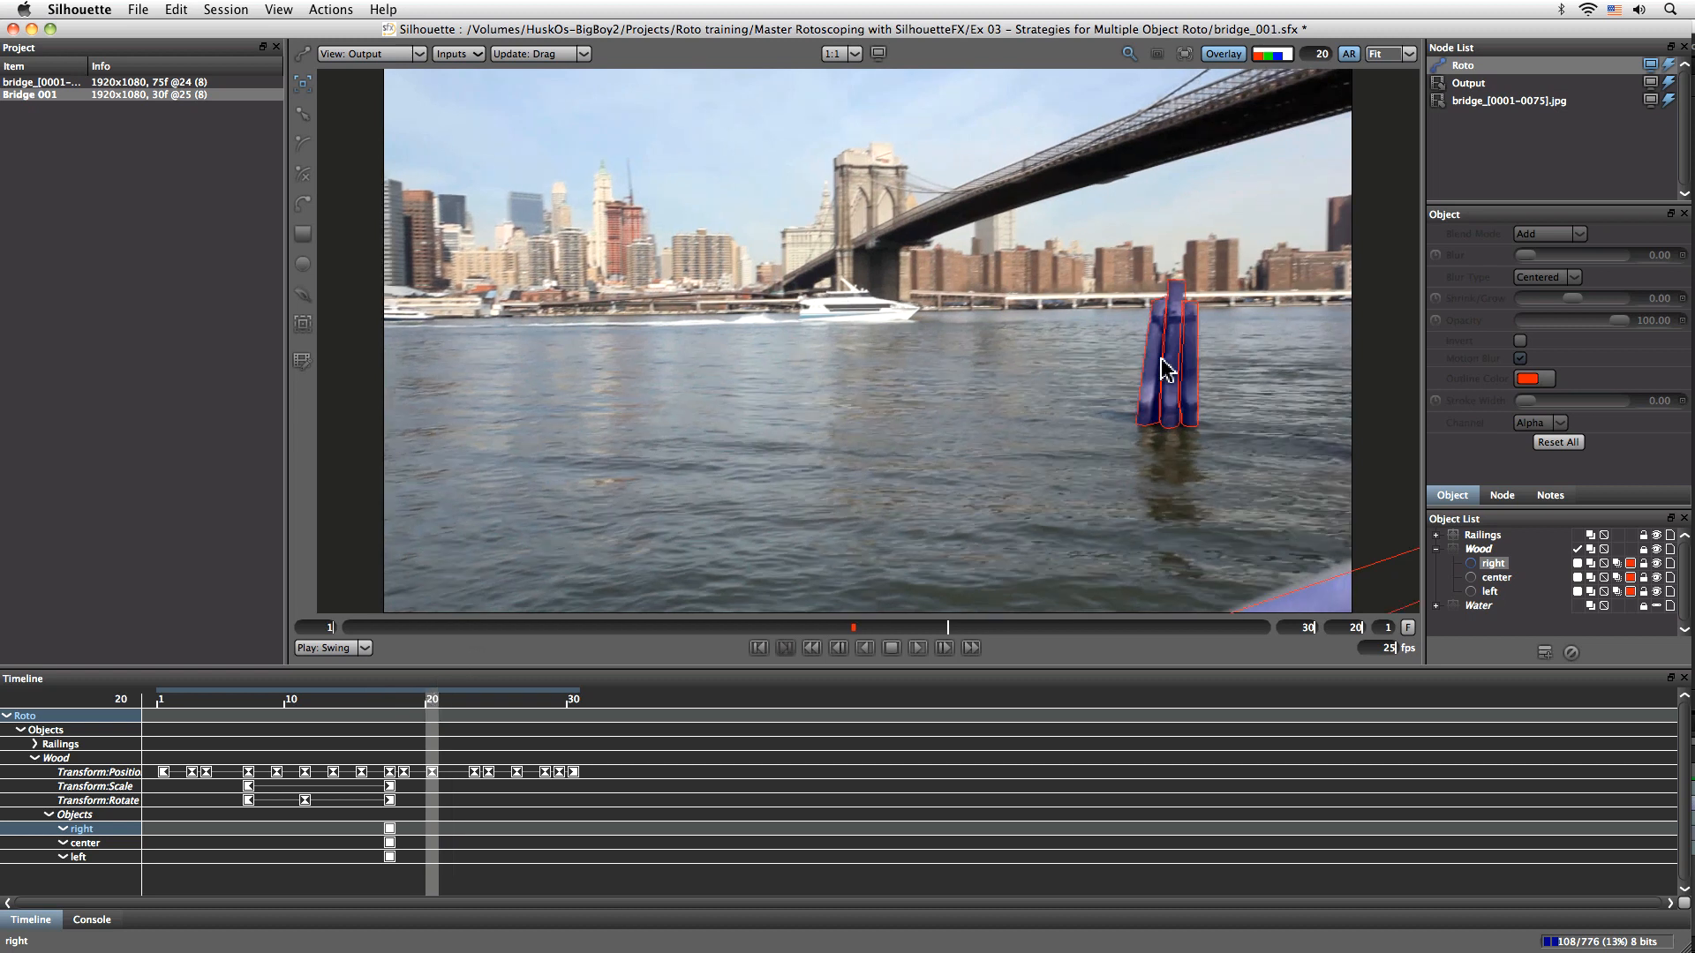
left_click_drag(432, 703, 248, 710)
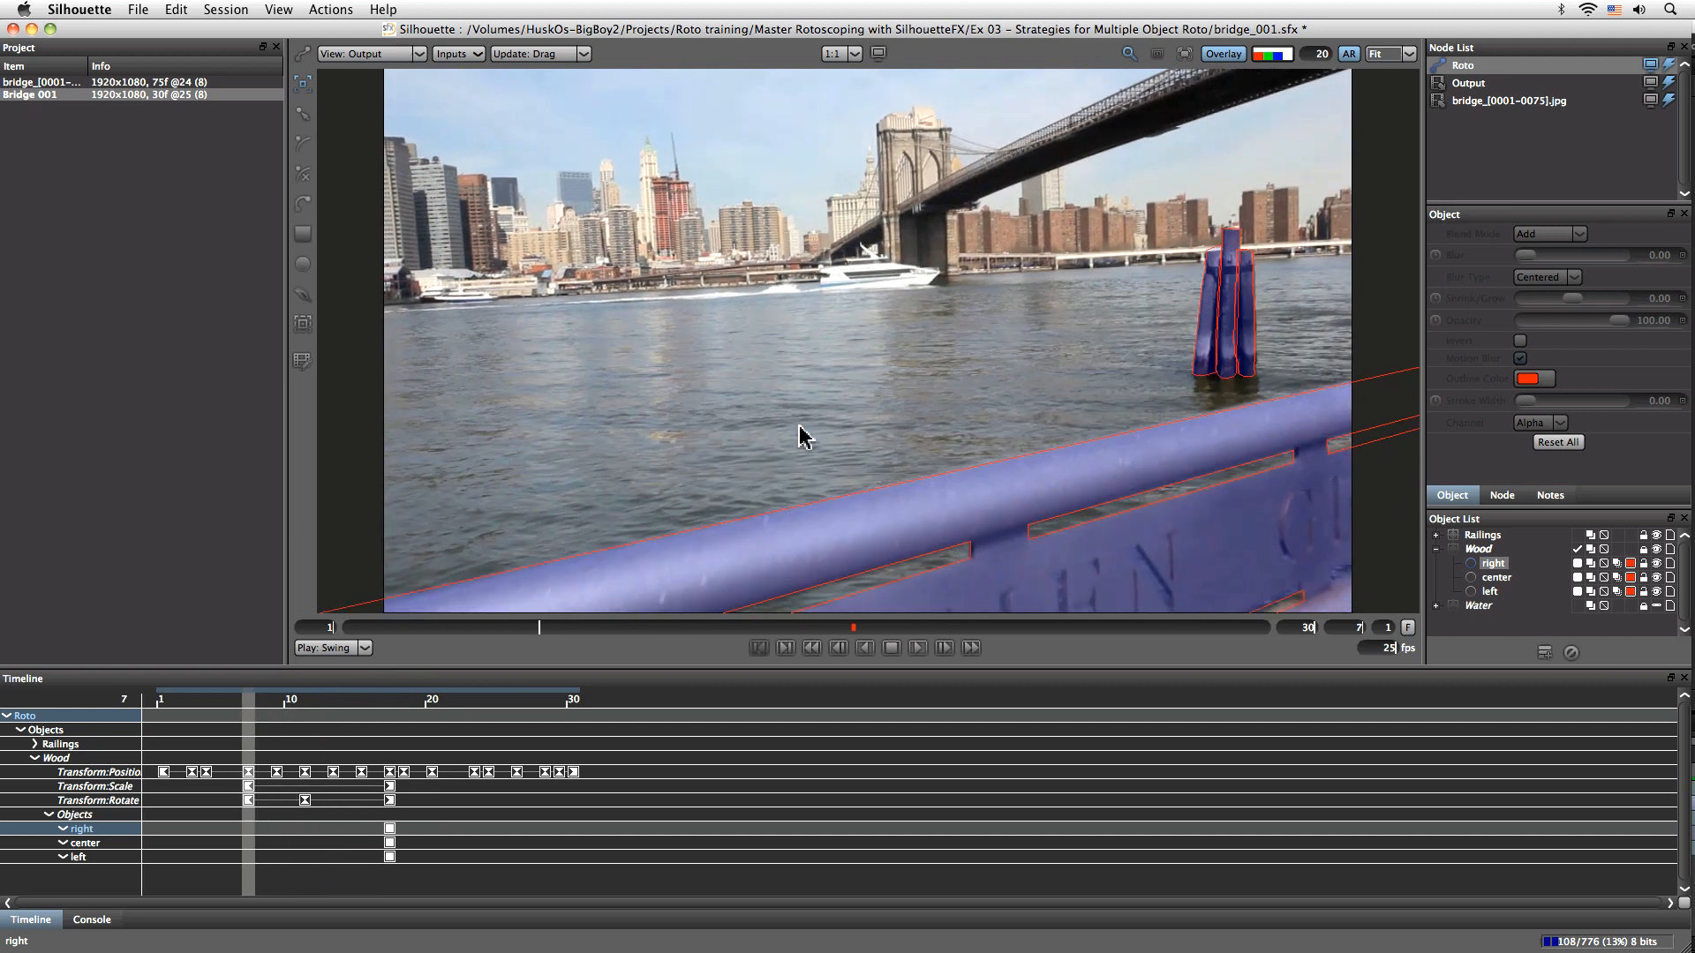